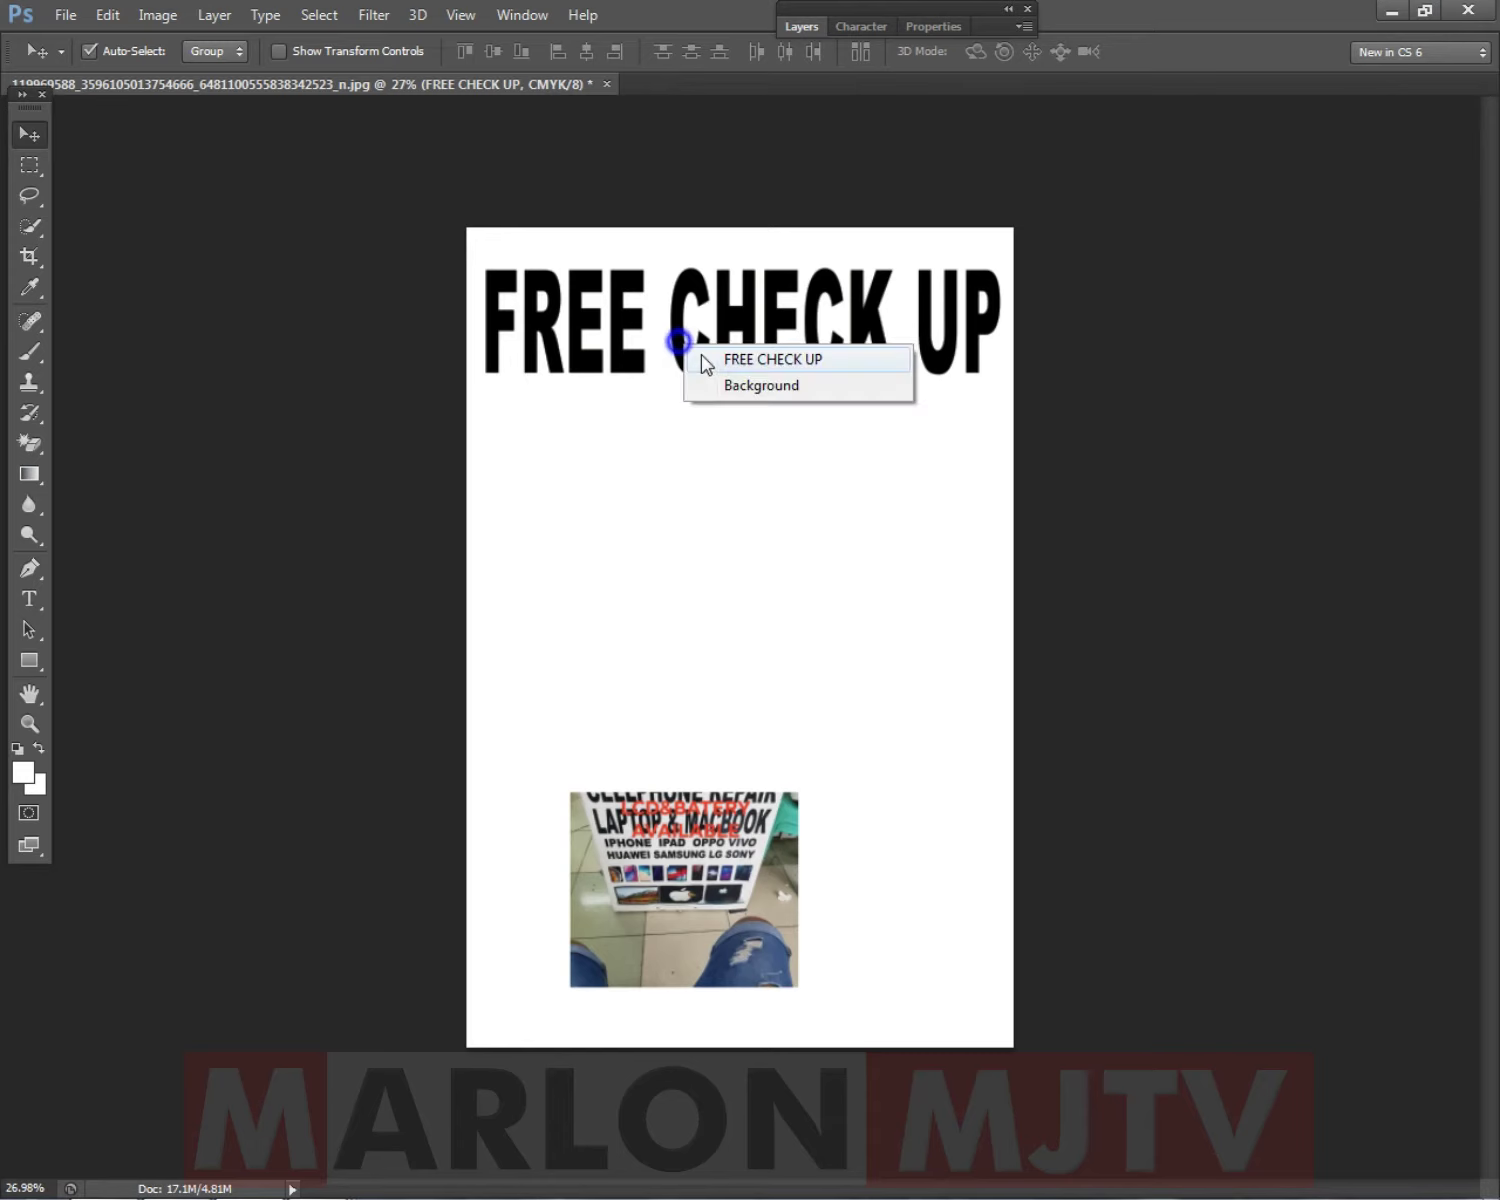
Move the FREE CHECK UP text to the top of the page and nudge it slightly to the left.
{"action": "right_click", "coordinate": [693, 264]}
{"action": "left_click", "coordinate": [706, 279]}
{"action": "left_click_drag", "start_coordinate": [752, 238], "coordinate": [708, 390]}
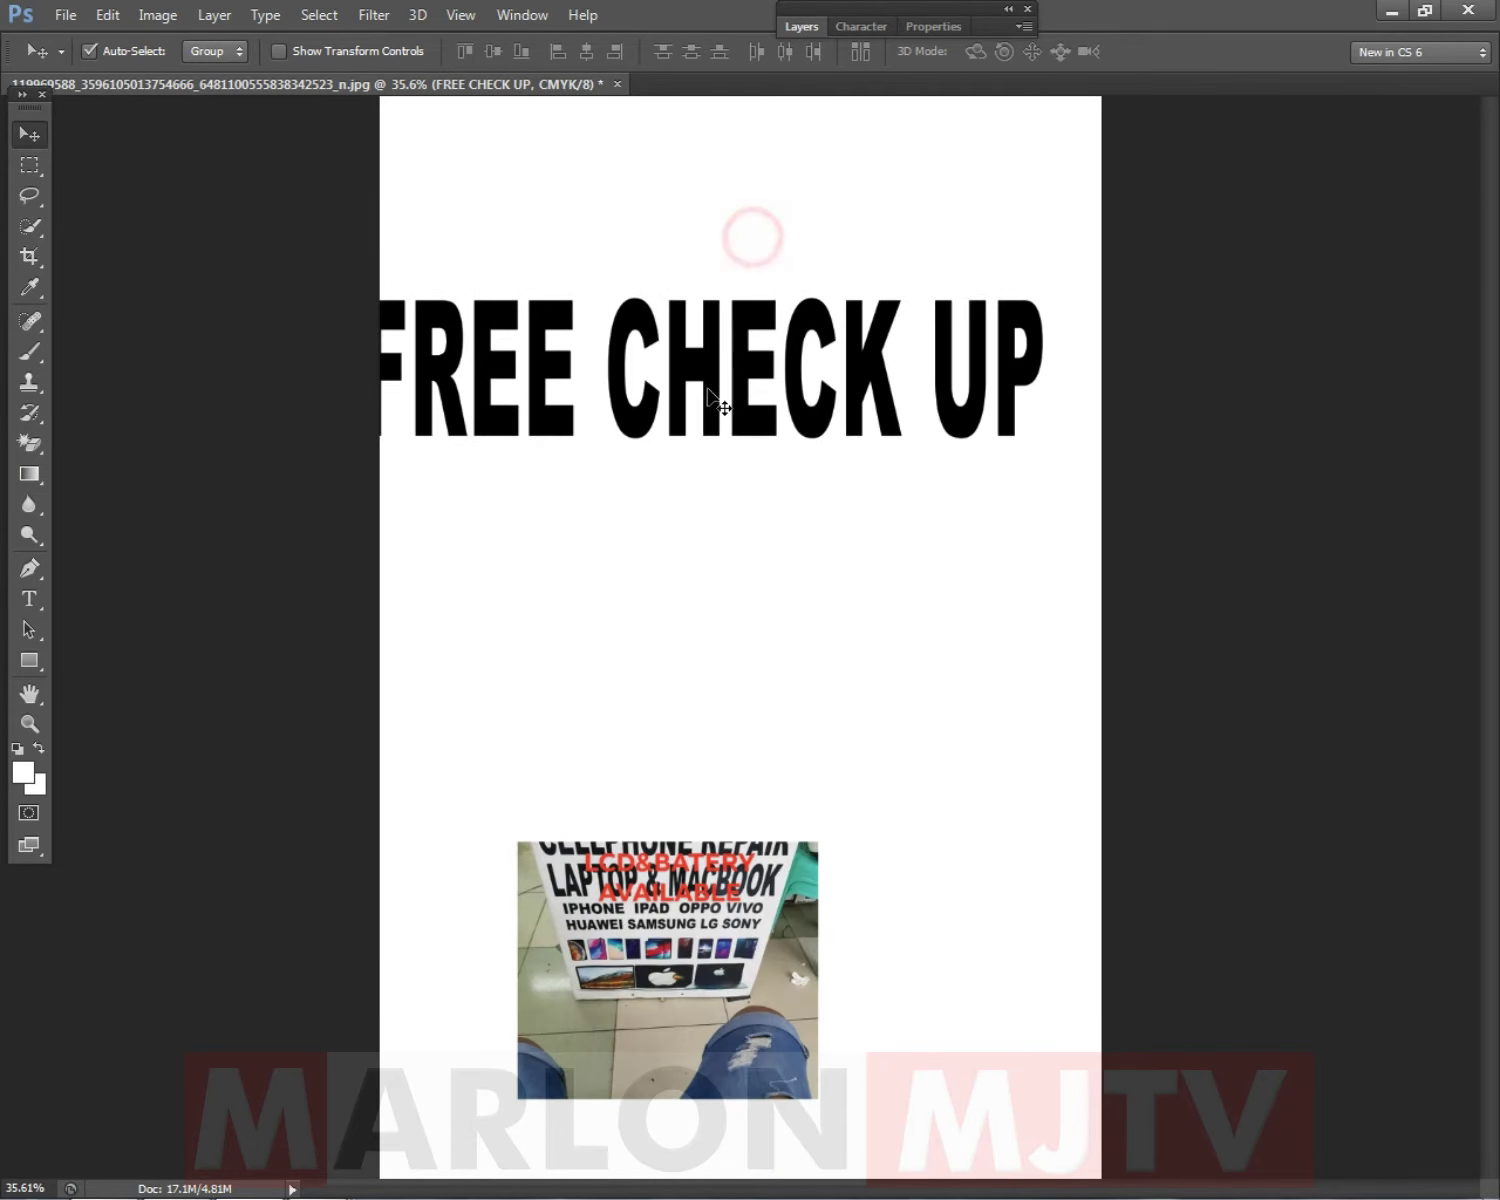
{"action": "left_click", "coordinate": [28, 600]}
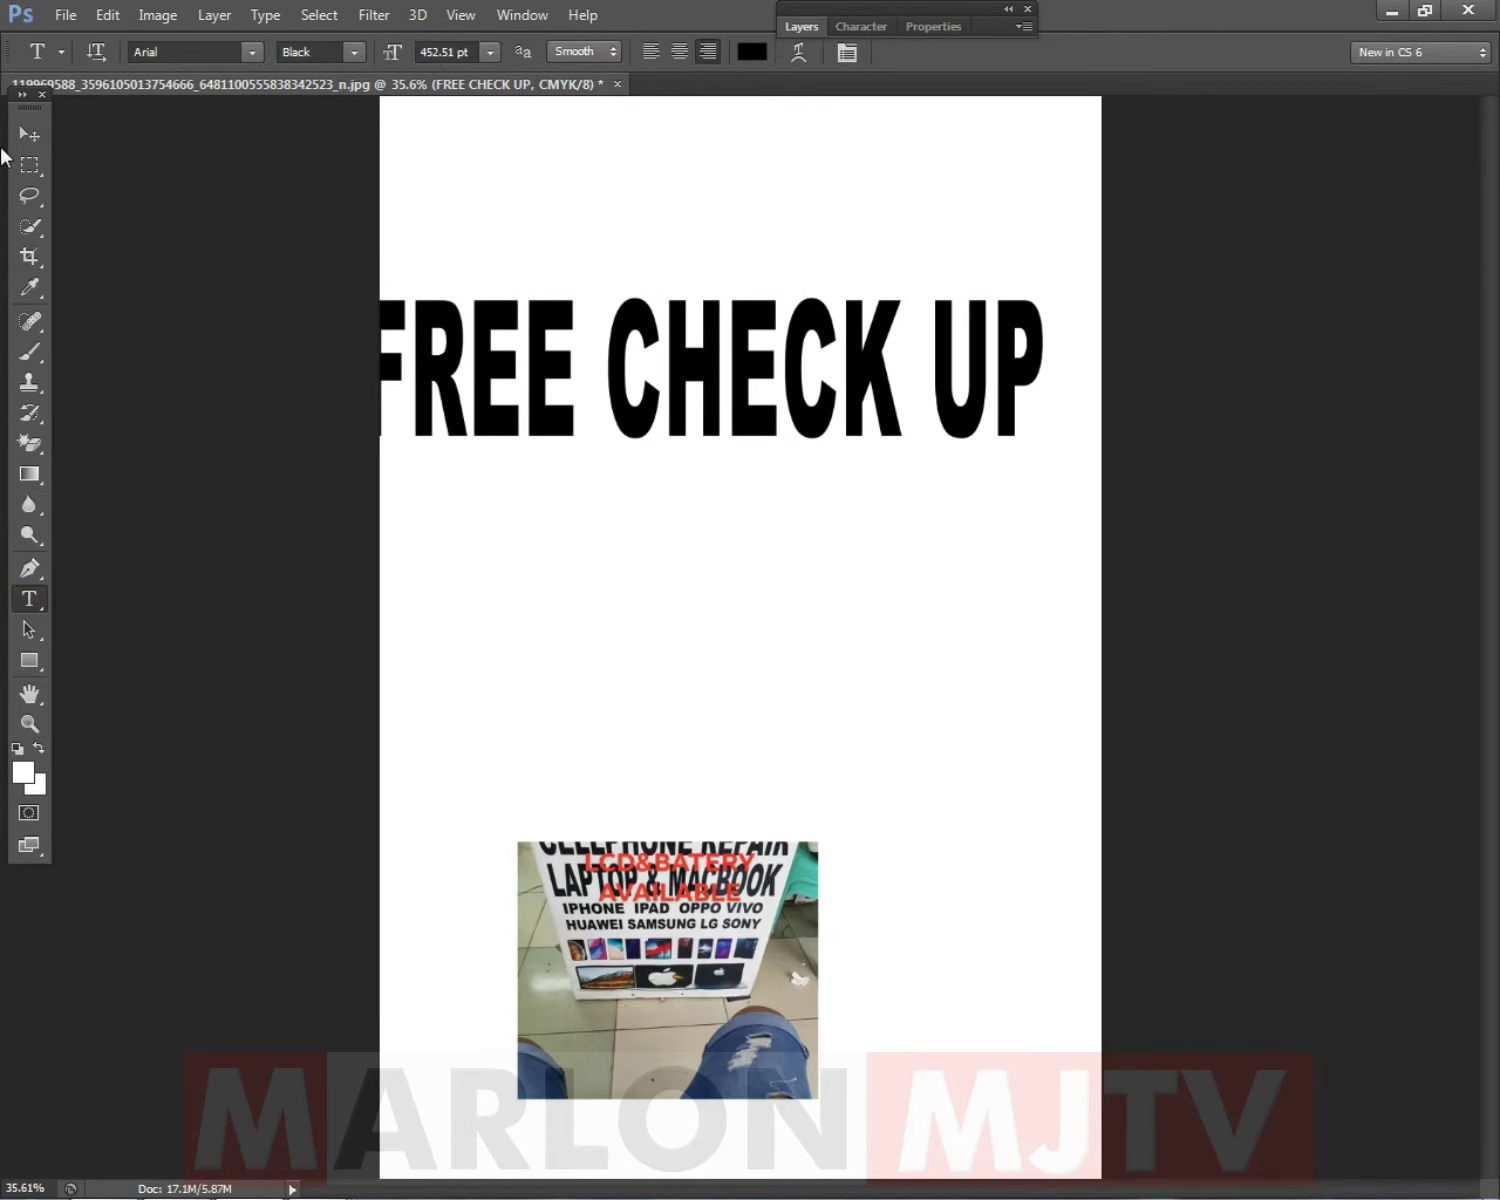
{"action": "left_click", "coordinate": [29, 134]}
{"action": "left_click_drag", "start_coordinate": [686, 415], "coordinate": [742, 215]}
{"action": "key", "text": "Left"}
{"action": "key", "text": "Left"}
{"action": "key", "text": "Left"}
{"action": "key", "text": "Left"}
{"action": "key", "text": "Left"}
{"action": "key", "text": "Left"}
{"action": "key", "text": "Left"}
{"action": "key", "text": "Left"}
{"action": "key", "text": "Left"}
{"action": "key", "text": "Left"}
{"action": "key", "text": "Left"}
{"action": "key", "text": "Left"}
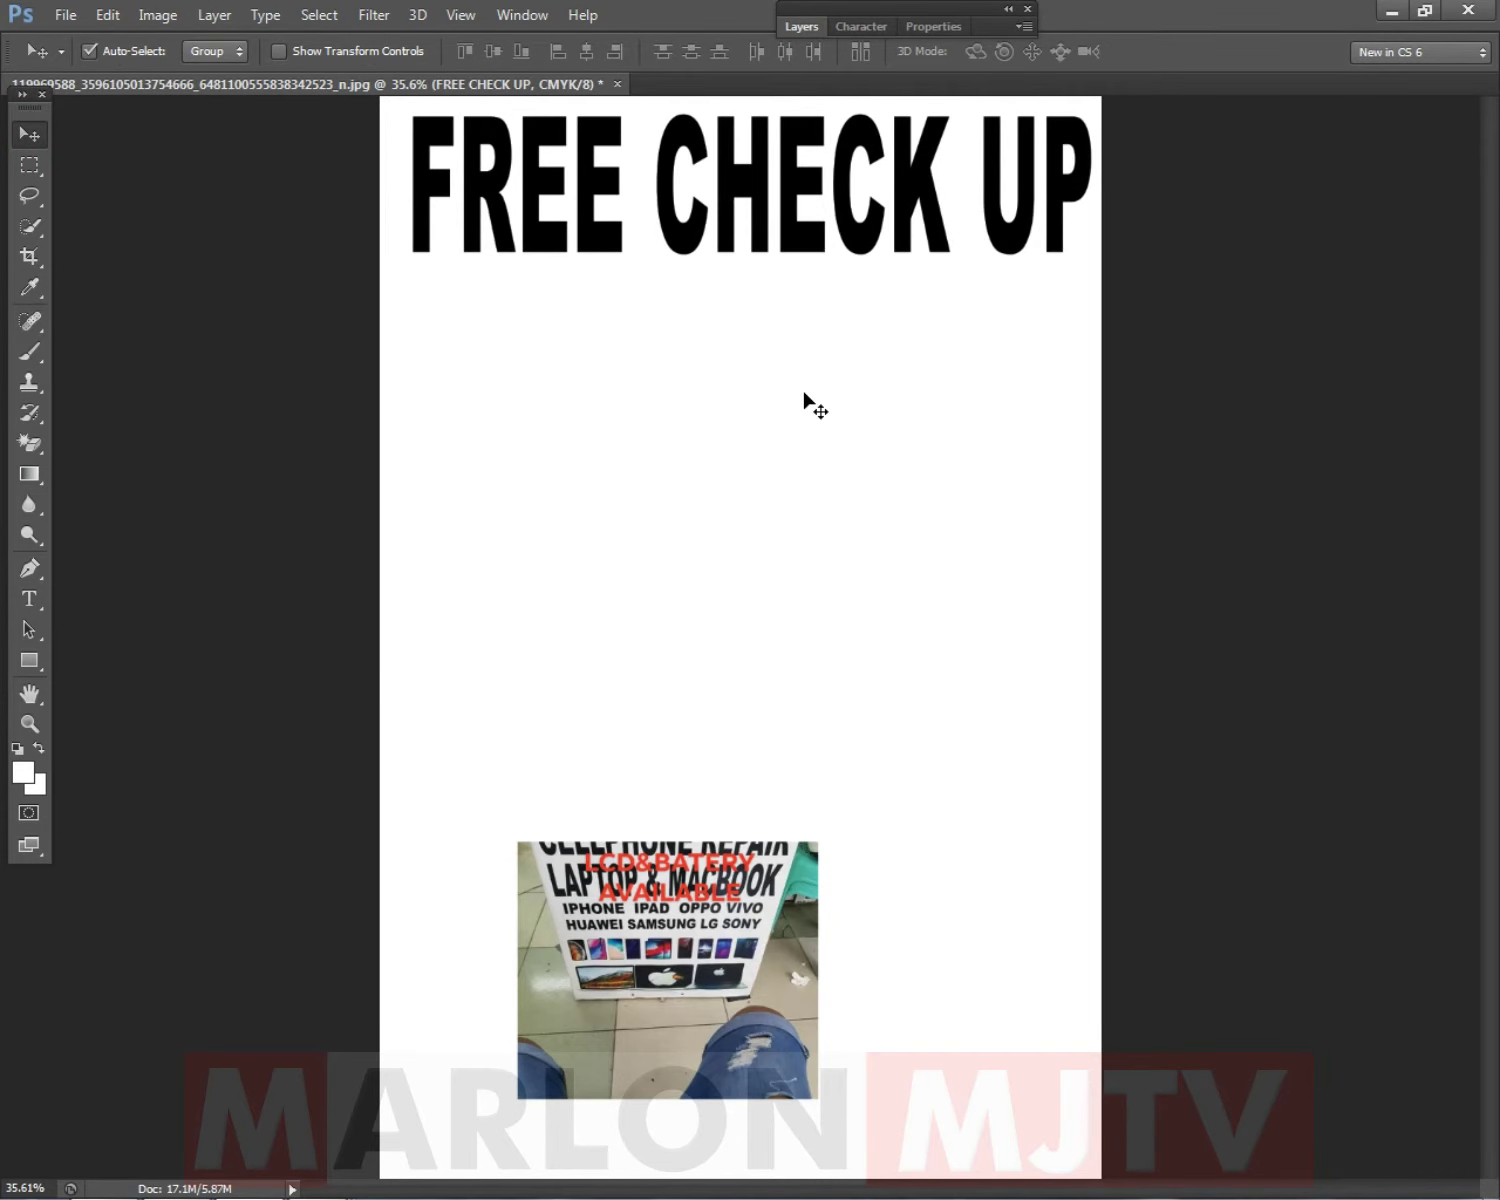
Duplicate the FREE CHECK UP text directly below the original line.
{"action": "right_click", "coordinate": [700, 181]}
{"action": "left_click", "coordinate": [748, 199]}
{"action": "left_click", "coordinate": [900, 605]}
{"action": "left_click_drag", "start_coordinate": [733, 237], "coordinate": [745, 416]}
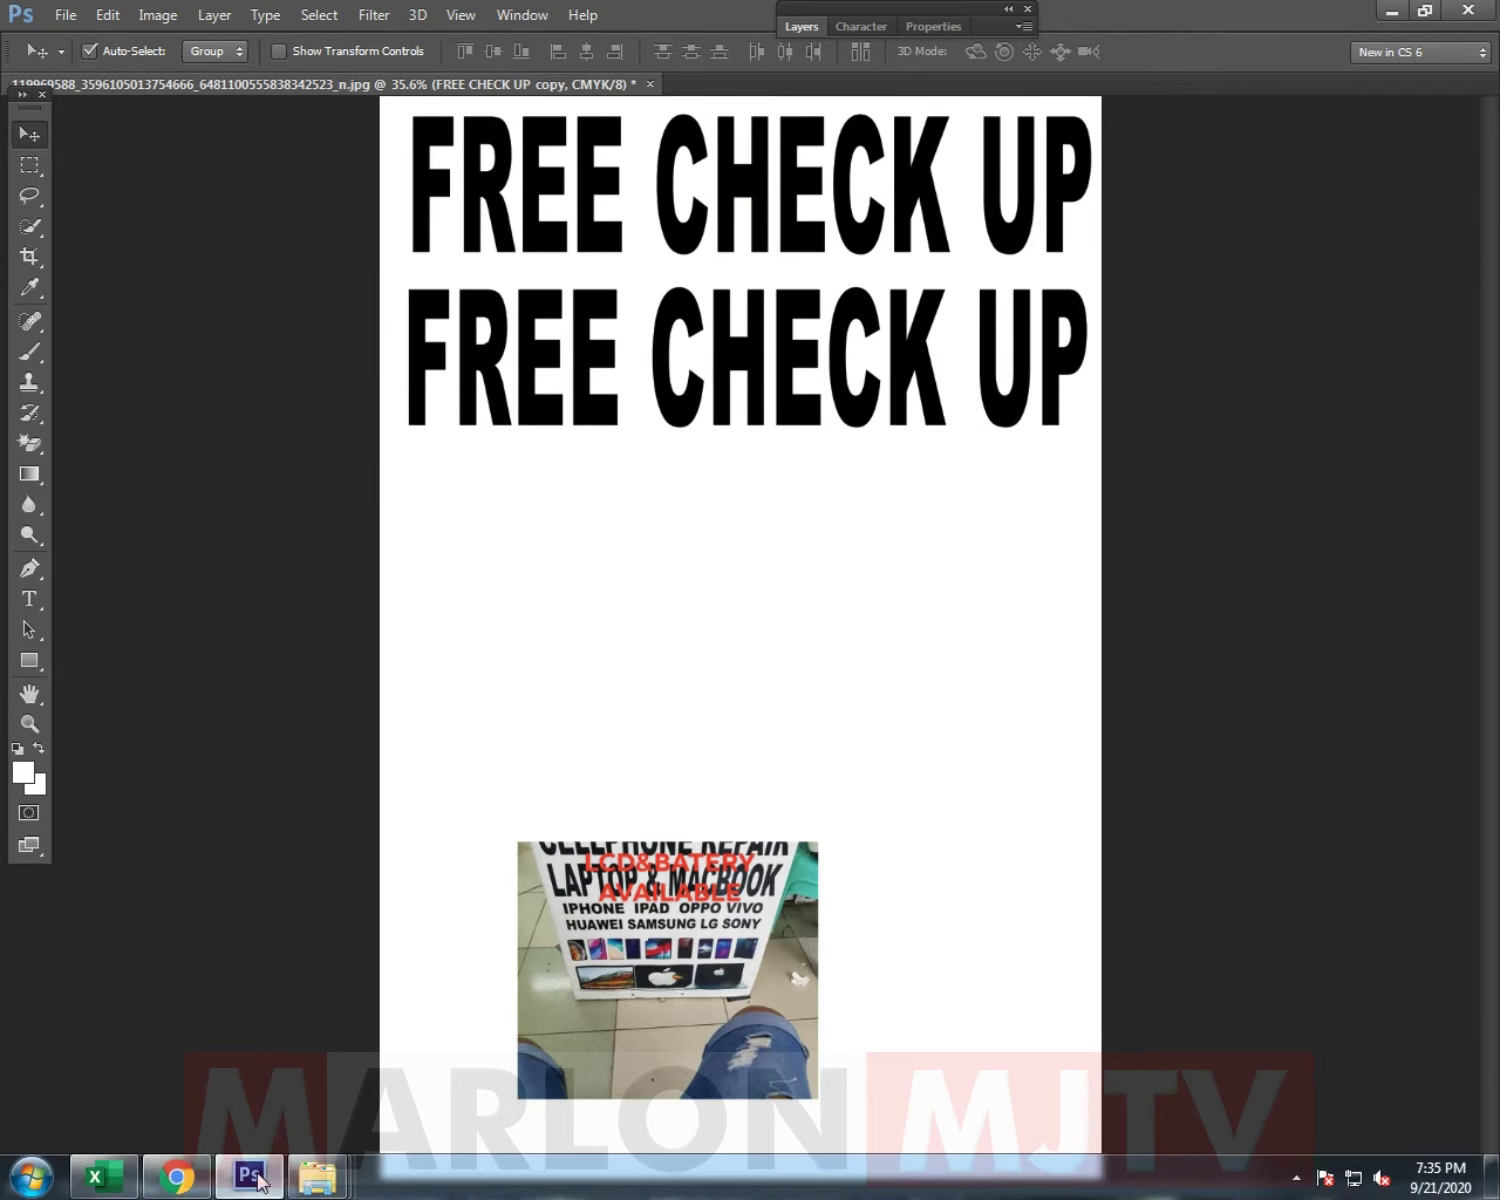
{"action": "left_click", "coordinate": [30, 1177]}
{"action": "left_click", "coordinate": [348, 581]}
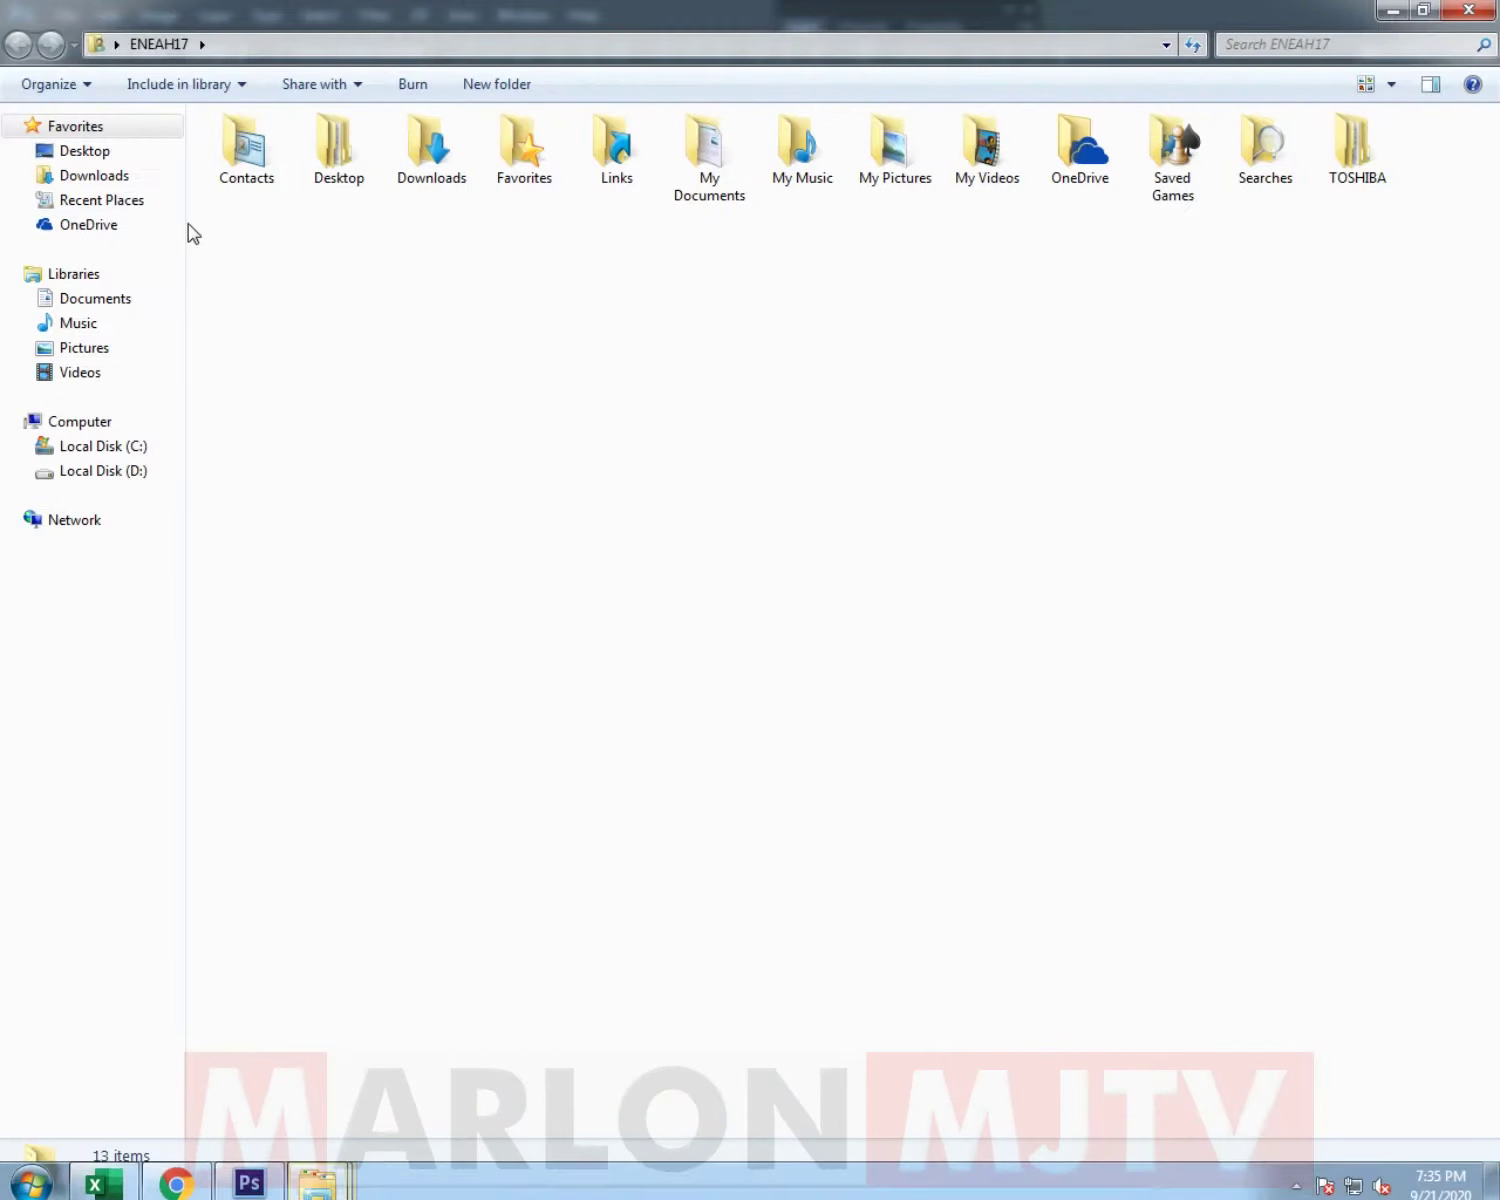
{"action": "left_click", "coordinate": [122, 172]}
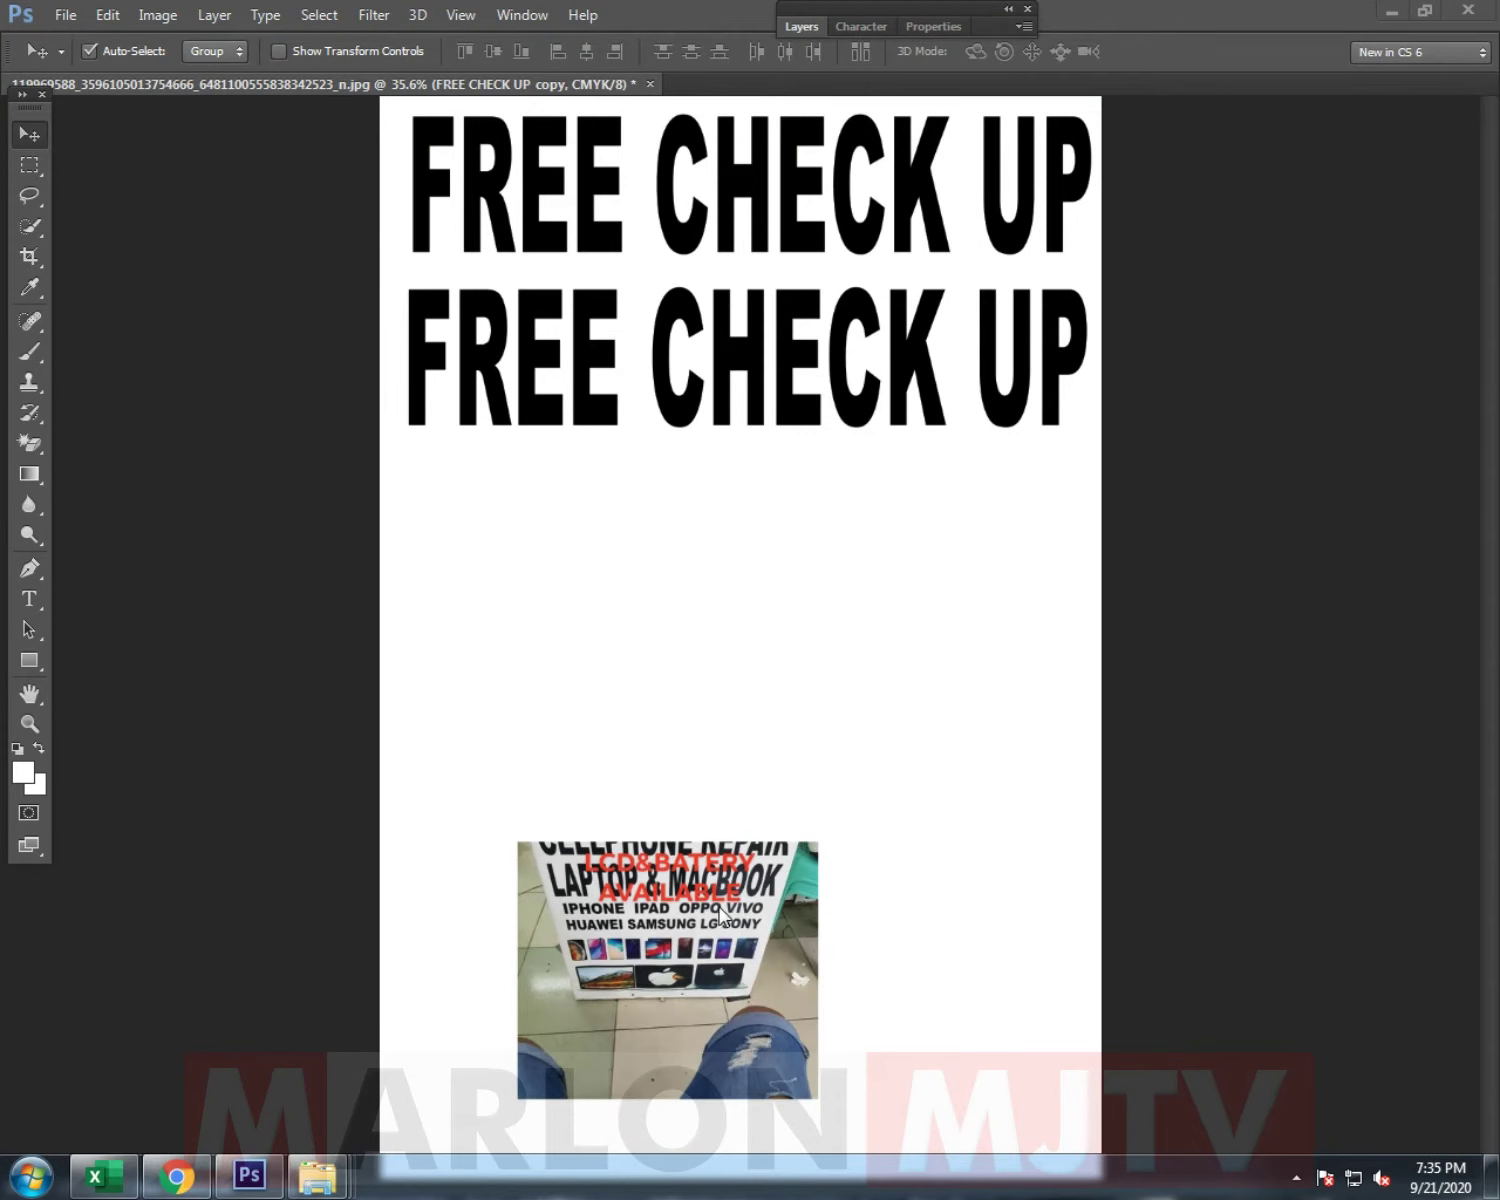
{"action": "left_click", "coordinate": [720, 915]}
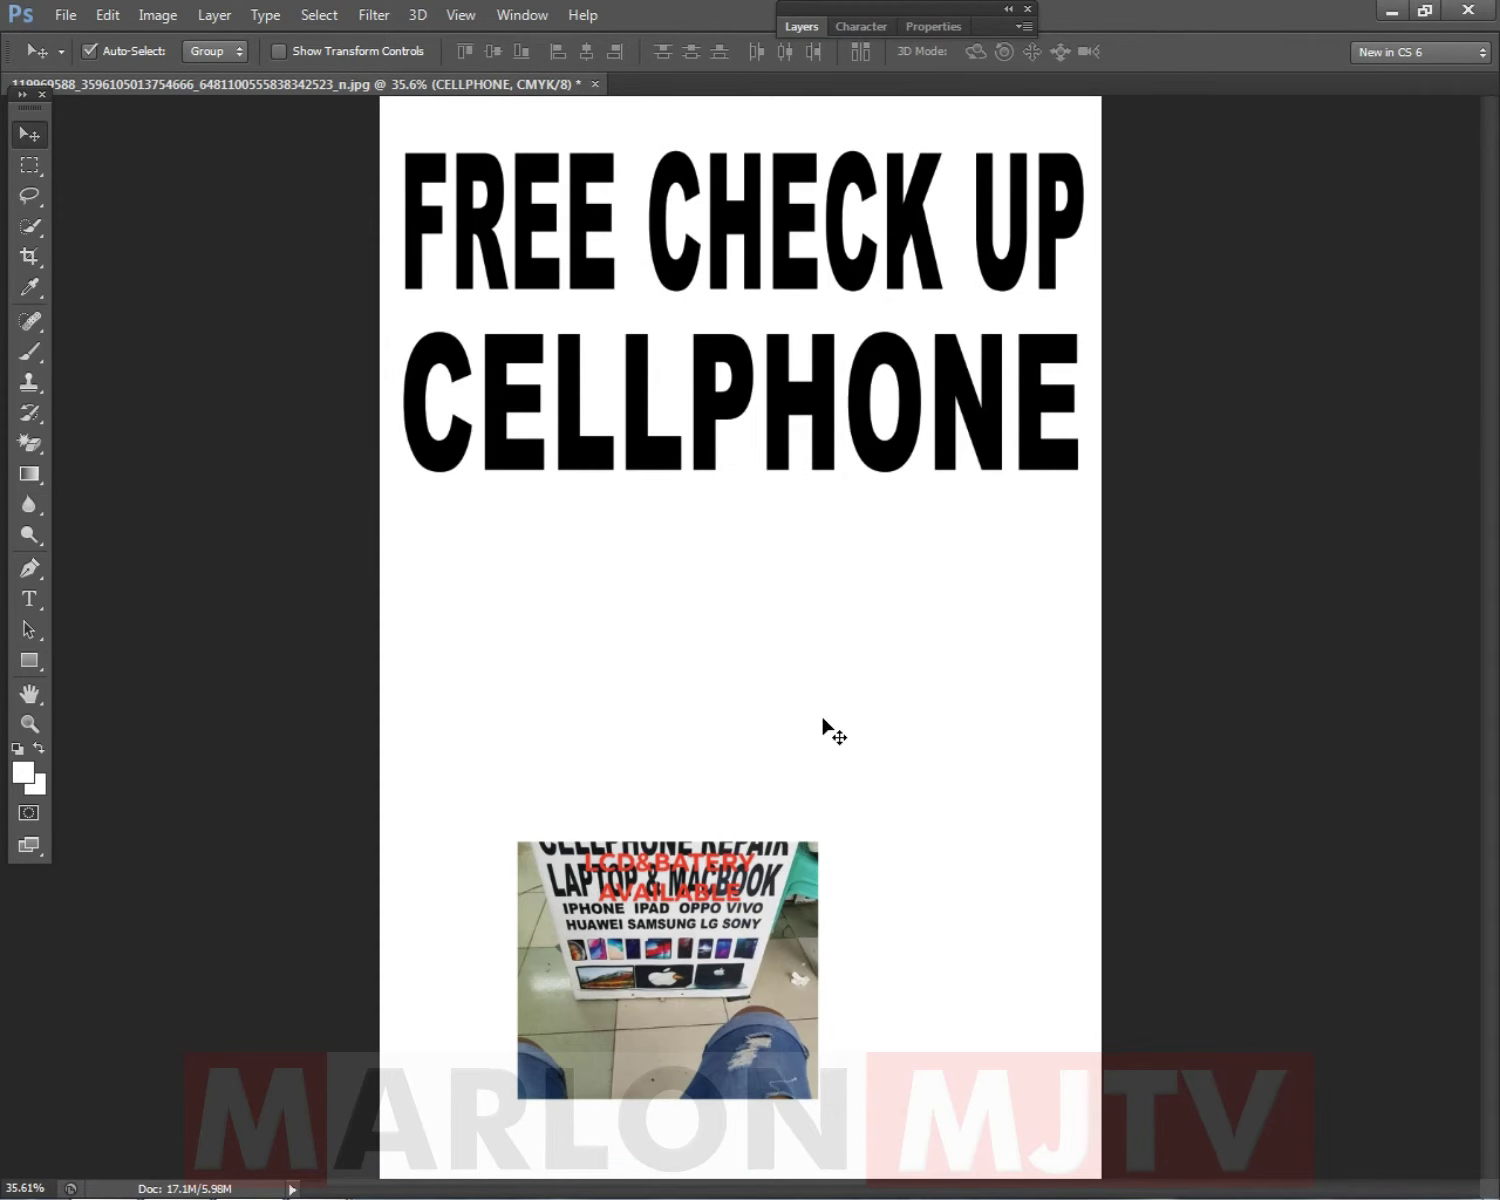
Move the FREE CHECK UP text up closer to the page's upper edge.
{"action": "right_click", "coordinate": [711, 214]}
{"action": "left_click", "coordinate": [724, 227]}
{"action": "left_click_drag", "start_coordinate": [733, 226], "coordinate": [733, 186]}
Duplicate the CELLPHONE text directly below the original line.
{"action": "scroll", "coordinate": [783, 350], "scroll_direction": "down", "scroll_amount": 1}
{"action": "right_click", "coordinate": [770, 434]}
{"action": "left_click", "coordinate": [782, 446]}
{"action": "left_click_drag", "start_coordinate": [785, 443], "coordinate": [795, 565]}
{"action": "right_click", "coordinate": [799, 412]}
{"action": "left_click", "coordinate": [806, 424]}
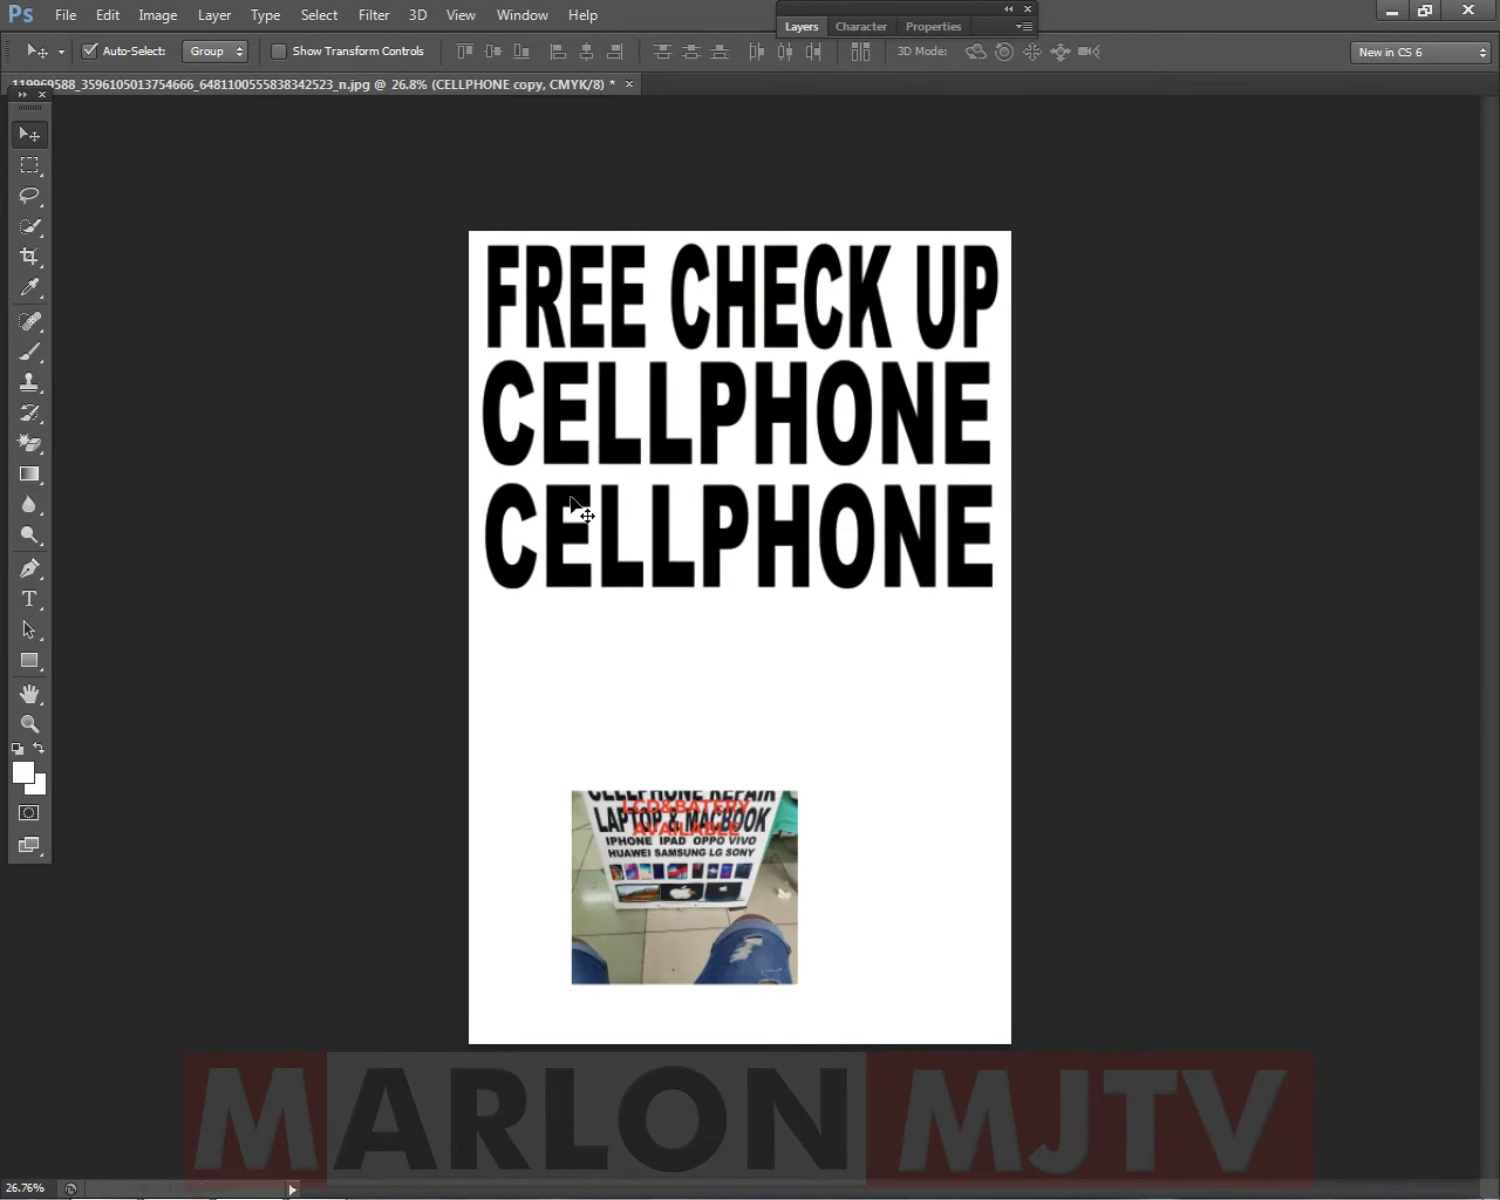
Replace the wording of the lower CELLPHONE copy with REPAIR.
{"action": "left_click", "coordinate": [21, 613]}
{"action": "left_click", "coordinate": [693, 580]}
{"action": "key", "text": "ctrl+a"}
{"action": "type", "text": "REPAIR"}
Center the REPAIR text beneath CELLPHONE and widen it slightly on both sides with Free Transform.
{"action": "left_click", "coordinate": [29, 133]}
{"action": "left_click_drag", "start_coordinate": [780, 522], "coordinate": [677, 515]}
{"action": "key", "text": "ctrl+t"}
{"action": "left_click_drag", "start_coordinate": [897, 540], "coordinate": [929, 540]}
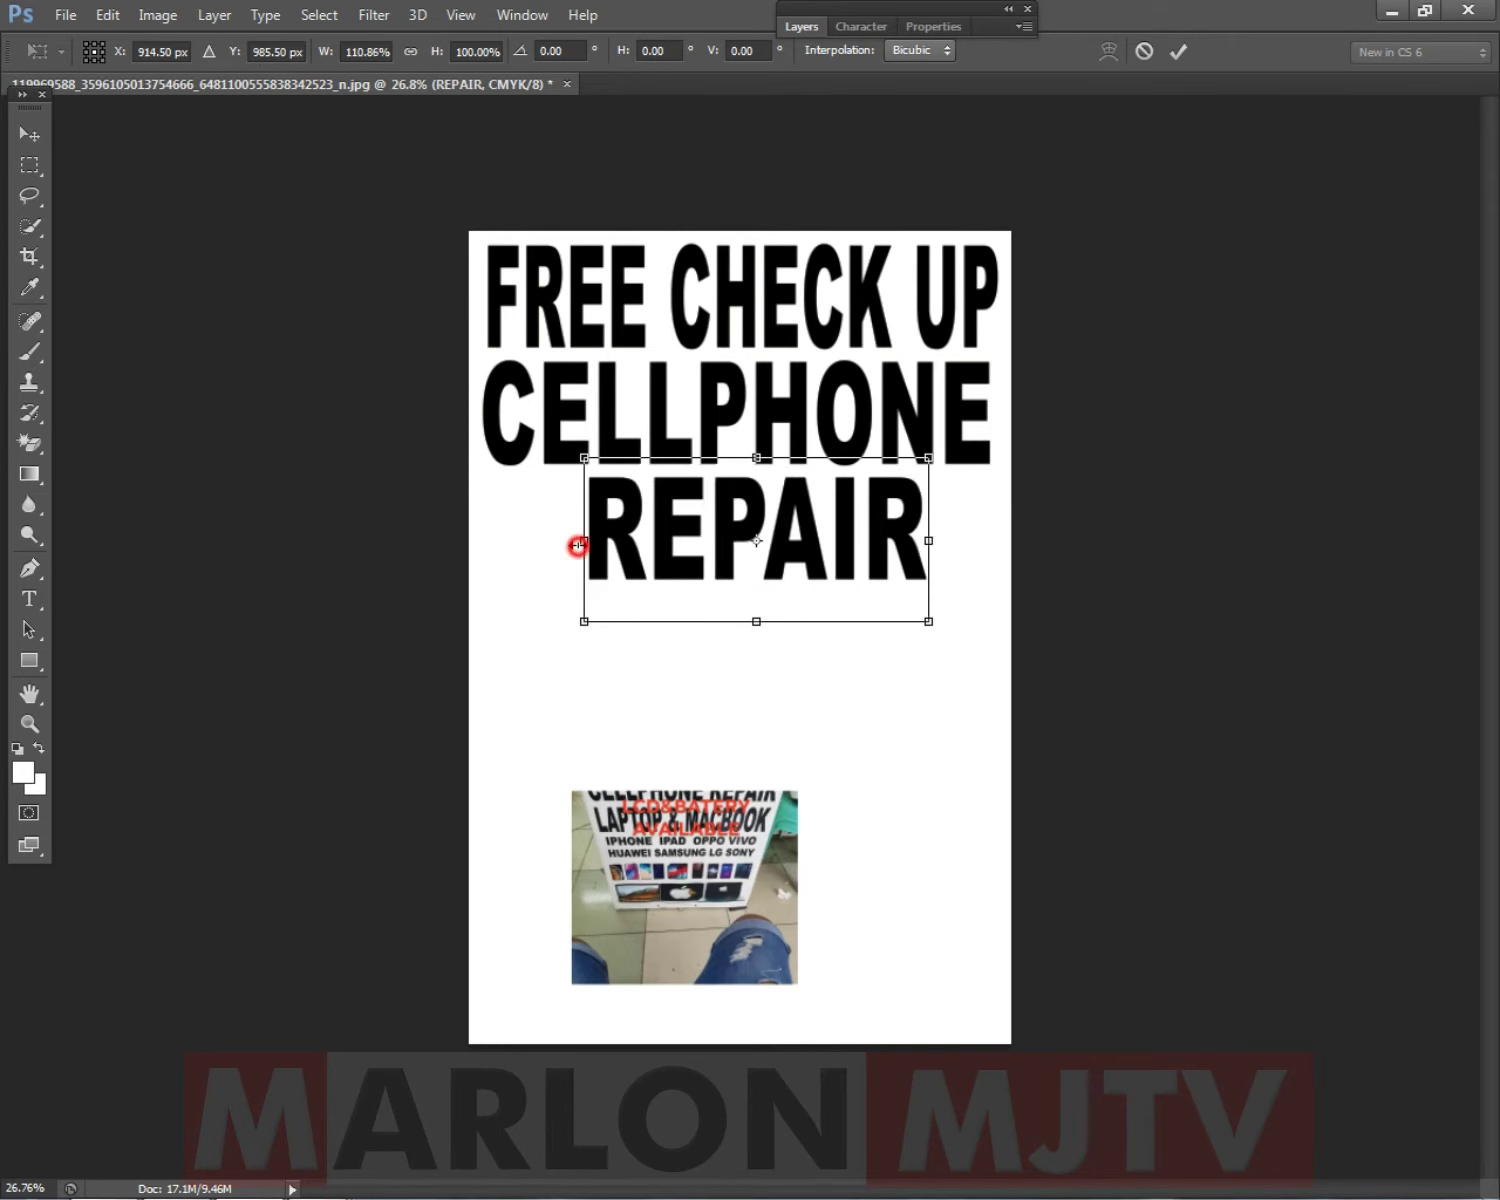
{"action": "left_click_drag", "start_coordinate": [578, 545], "coordinate": [571, 545]}
{"action": "key", "text": "Return"}
{"action": "scroll", "coordinate": [831, 721], "scroll_direction": "up", "scroll_amount": 3}
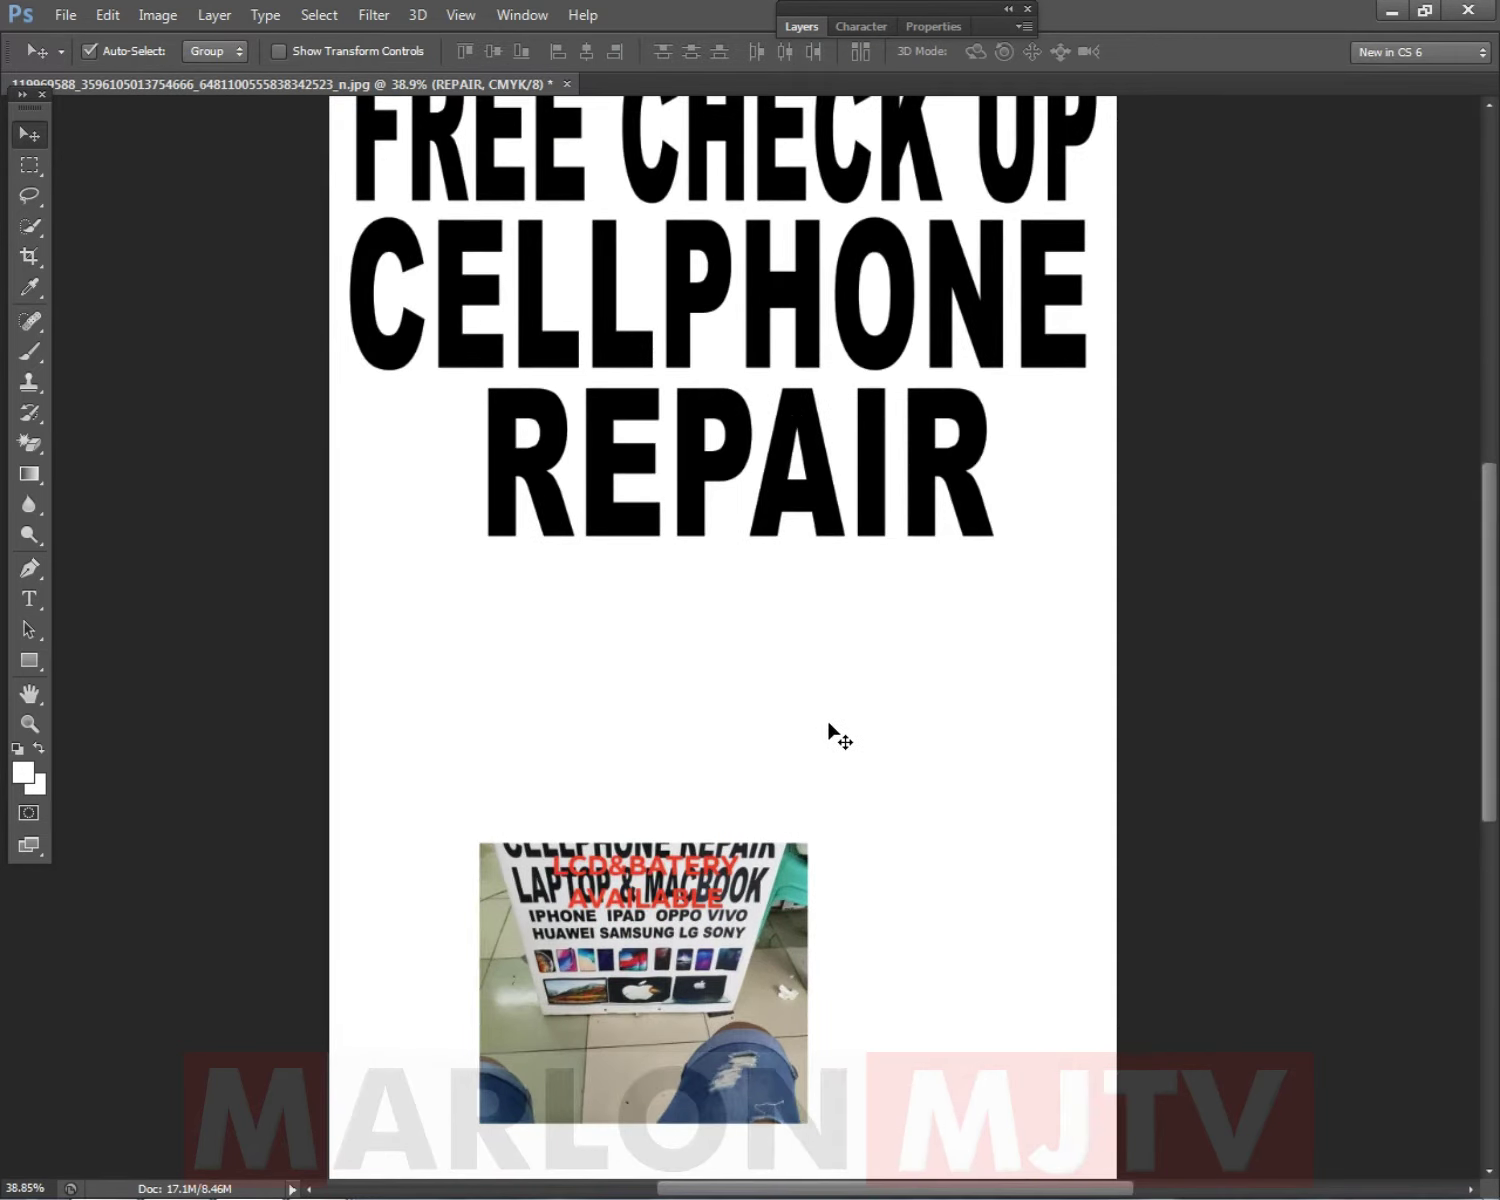
Duplicate the REPAIR text below the original and change the copy to read LCD & BATTERY.
{"action": "scroll", "coordinate": [828, 720], "scroll_direction": "down", "scroll_amount": 3}
{"action": "left_click_drag", "start_coordinate": [690, 360], "coordinate": [595, 516]}
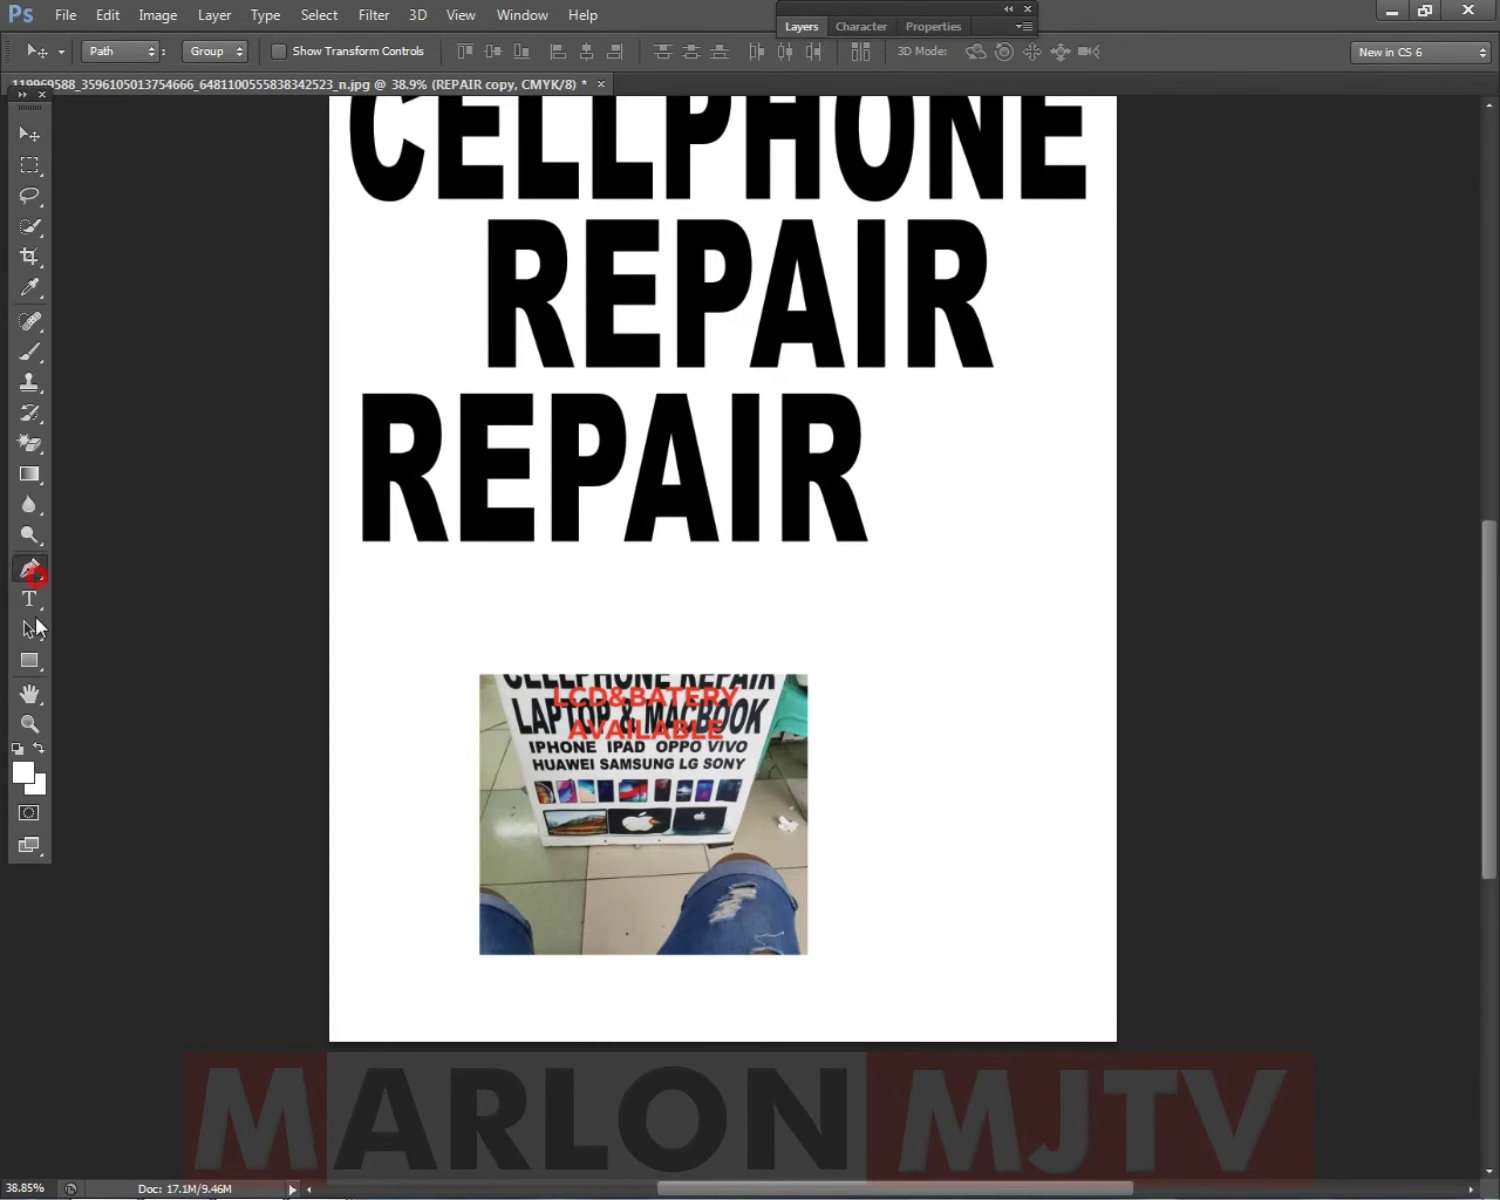
{"action": "left_click", "coordinate": [34, 628]}
{"action": "double_click", "coordinate": [572, 444]}
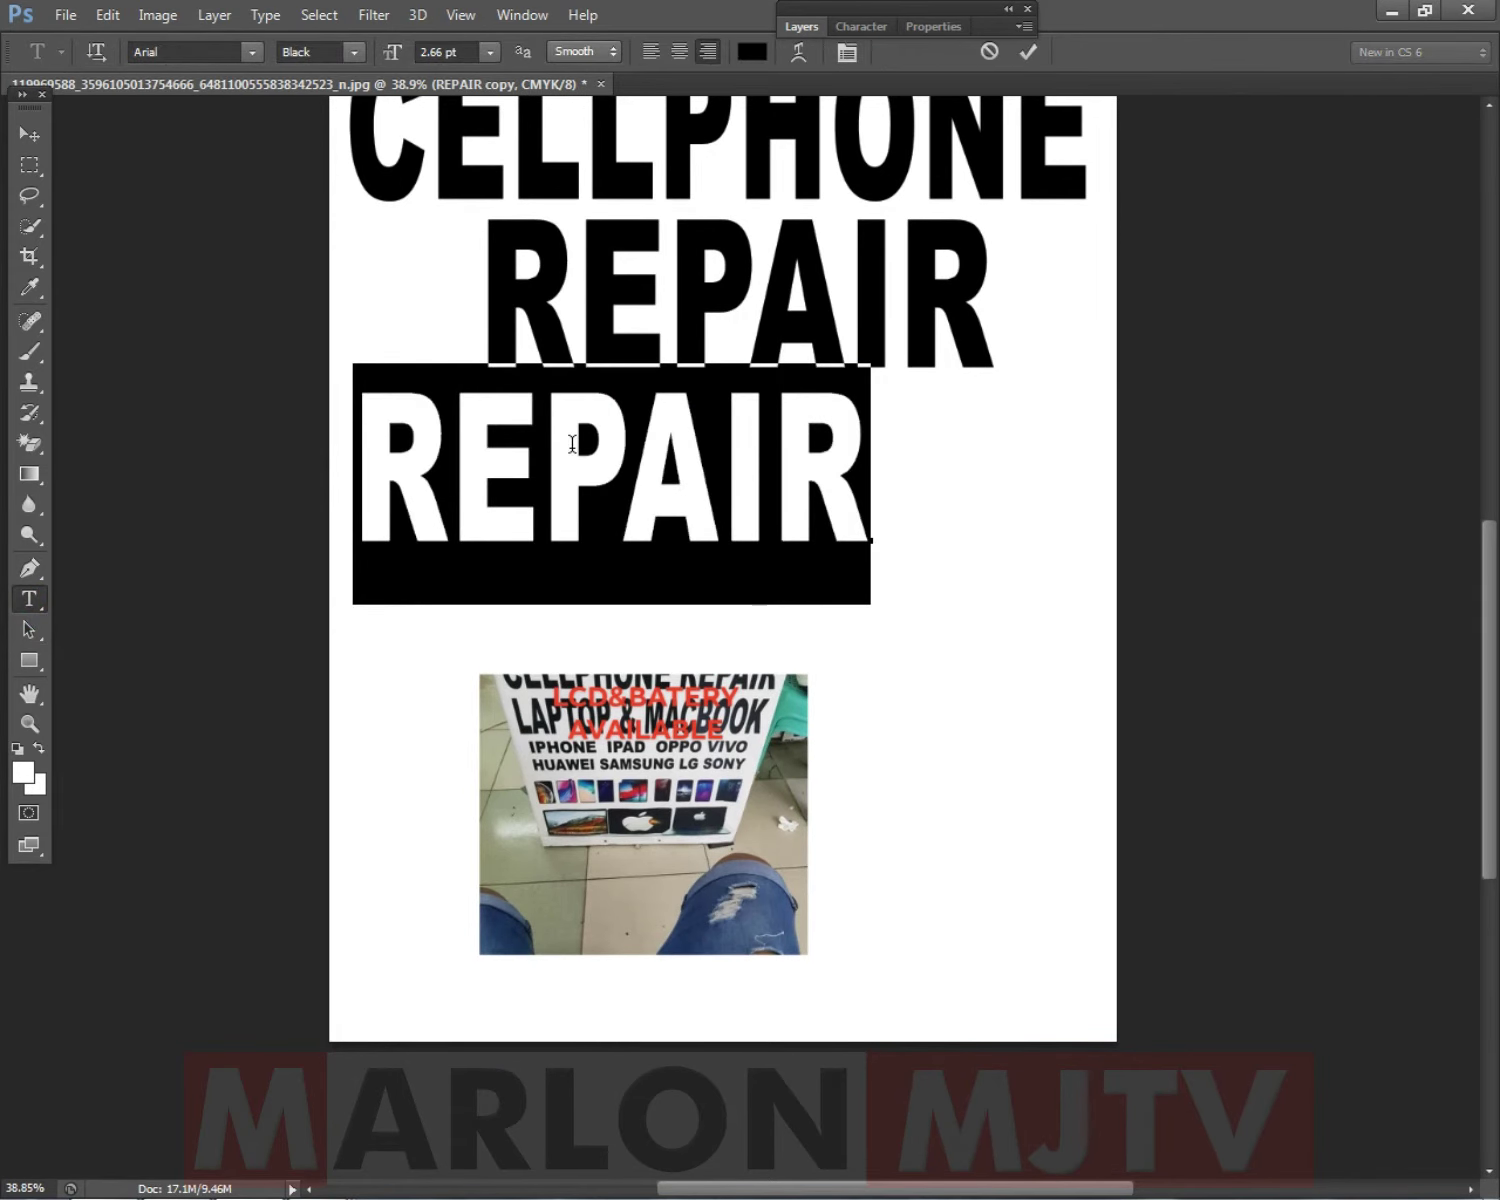
{"action": "type", "text": "LCD"}
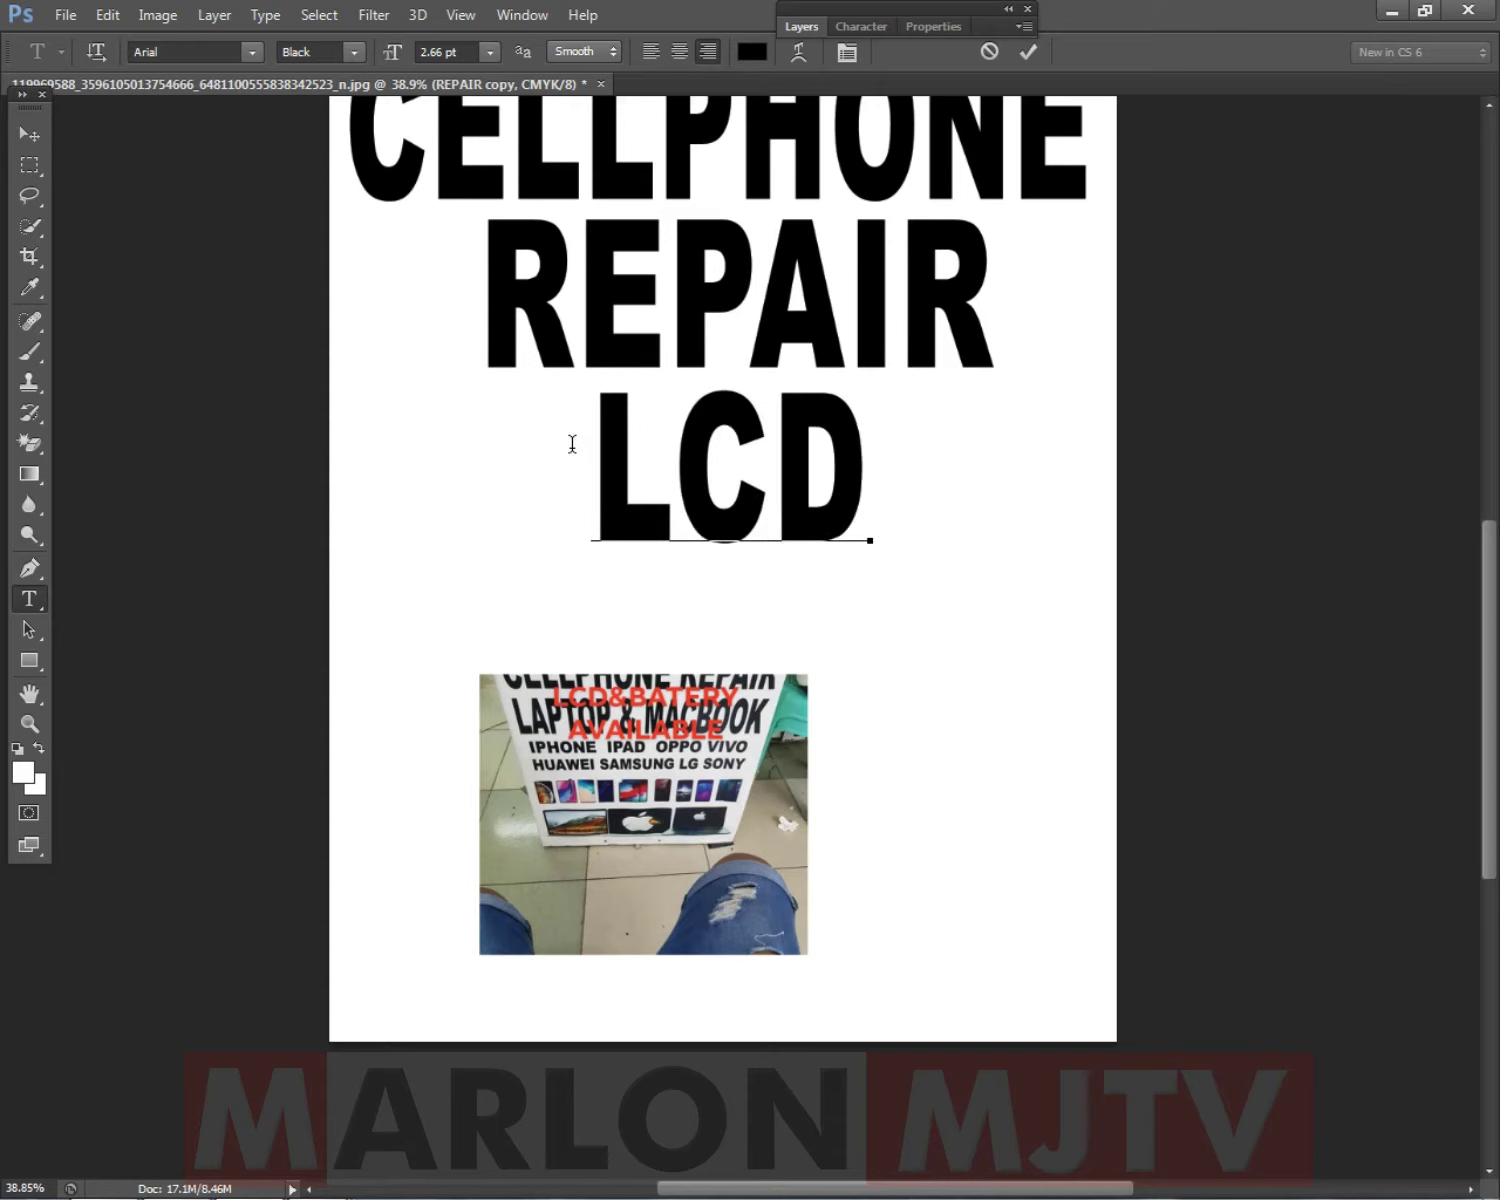
{"action": "type", "text": " & "}
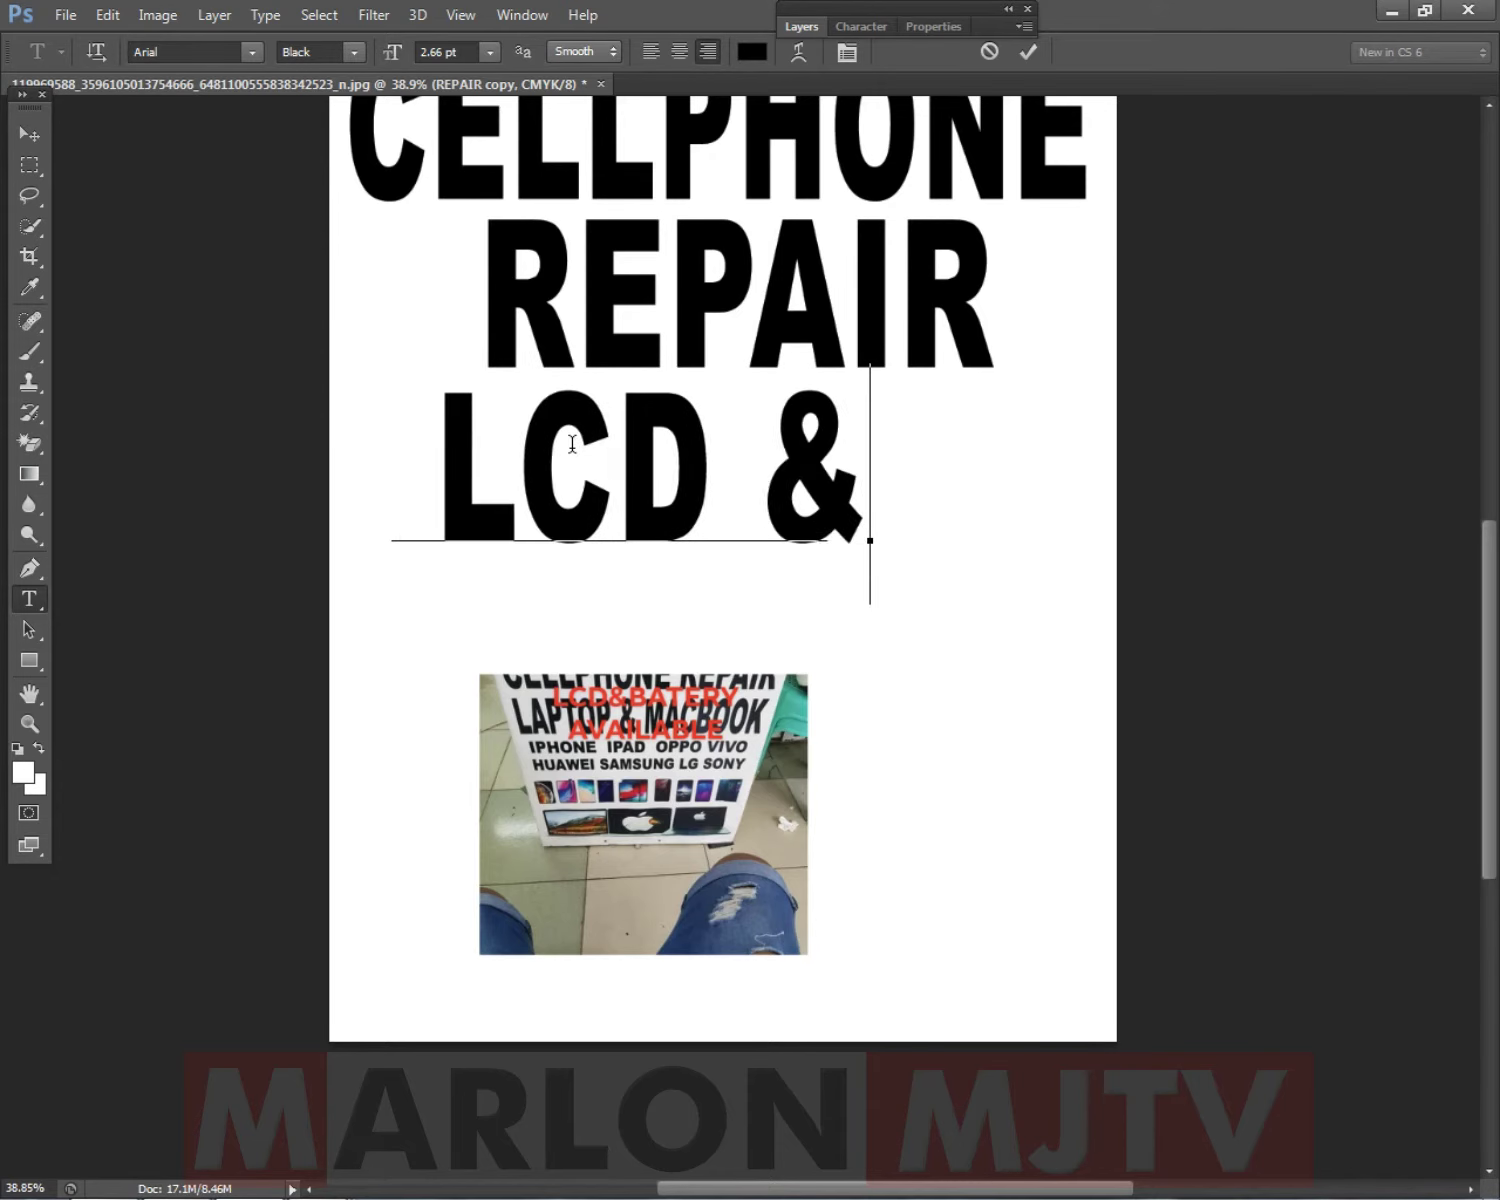
{"action": "type", "text": "BAT"}
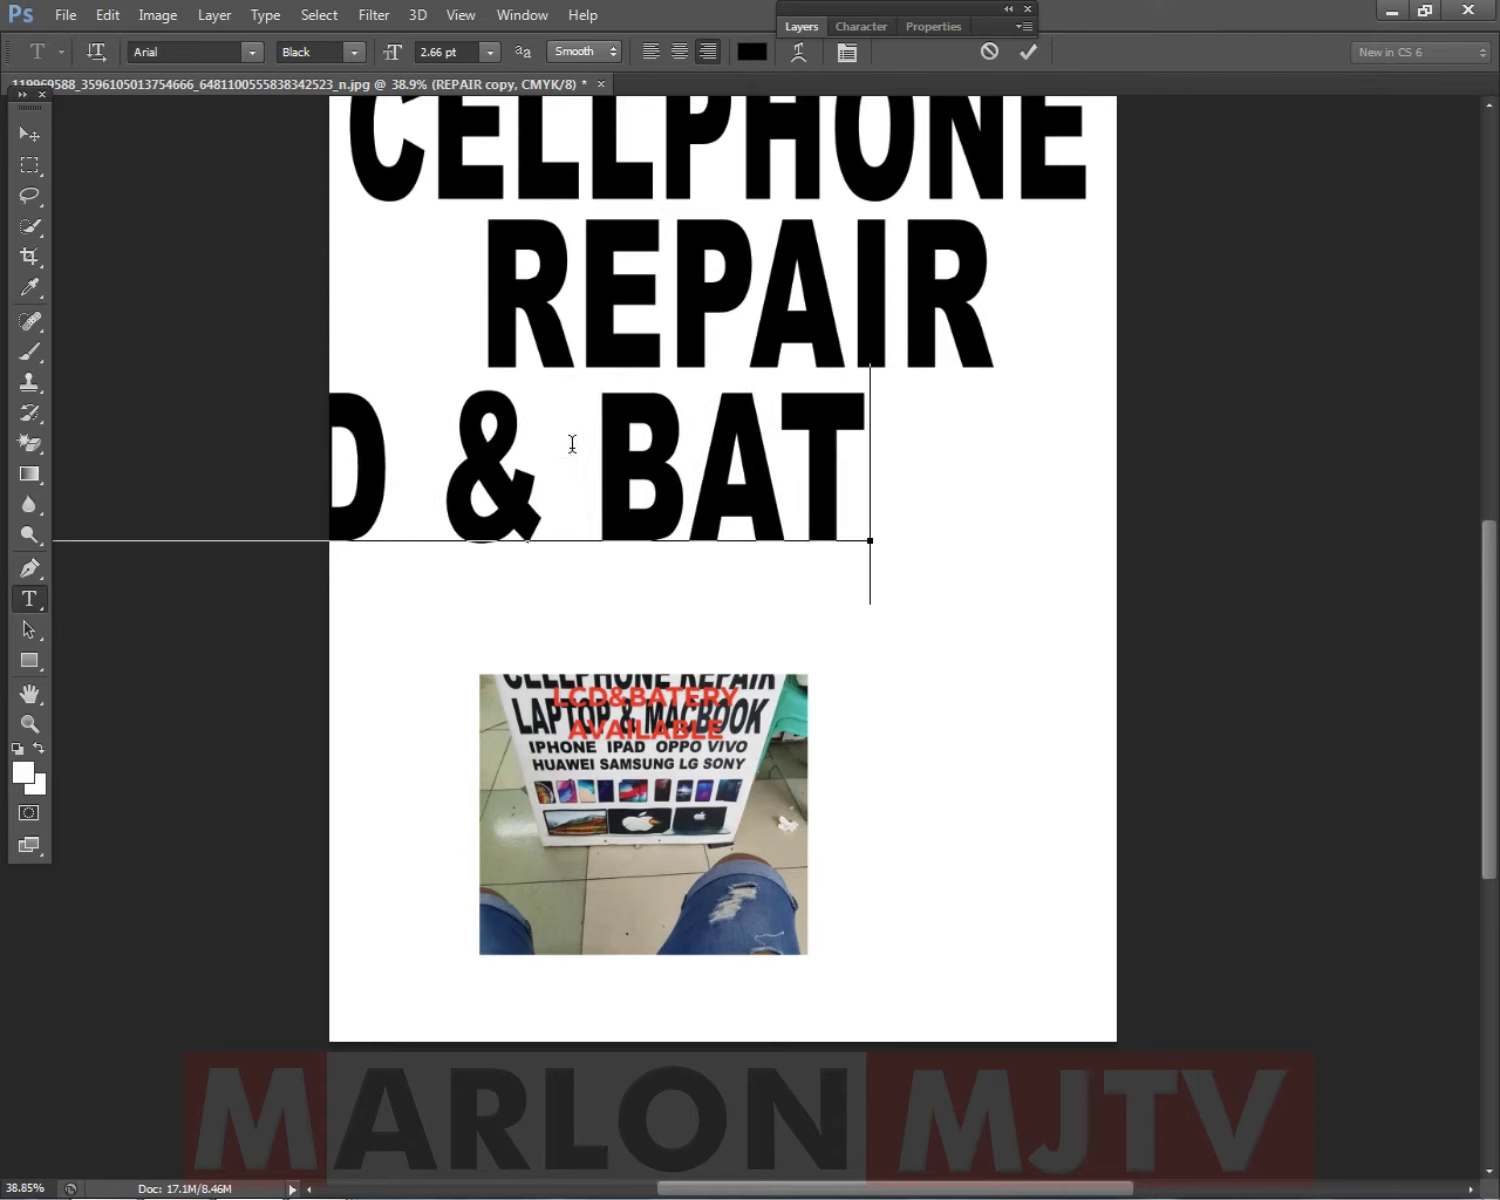
{"action": "type", "text": "TERY"}
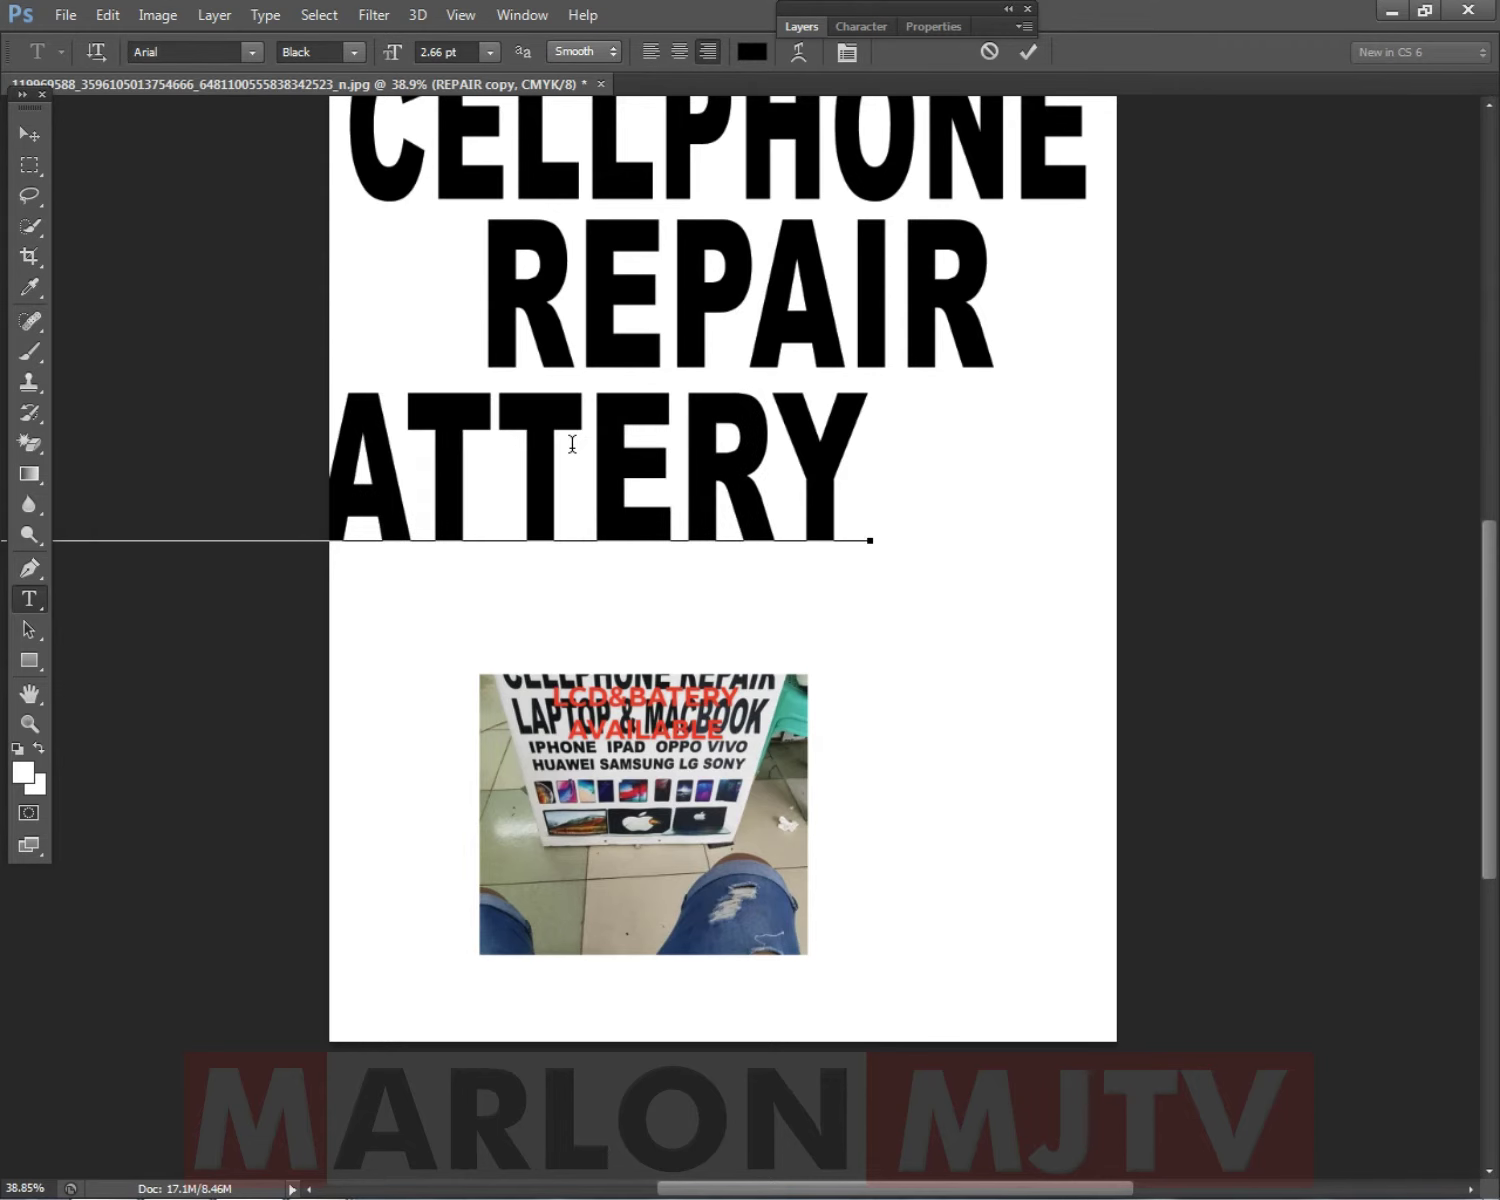
Scale the LCD & BATTERY text to about 67% width and 64% height and fit it across the page just below REPAIR.
{"action": "left_click", "coordinate": [30, 134]}
{"action": "left_click_drag", "start_coordinate": [542, 446], "coordinate": [855, 527]}
{"action": "key", "text": "ctrl+t"}
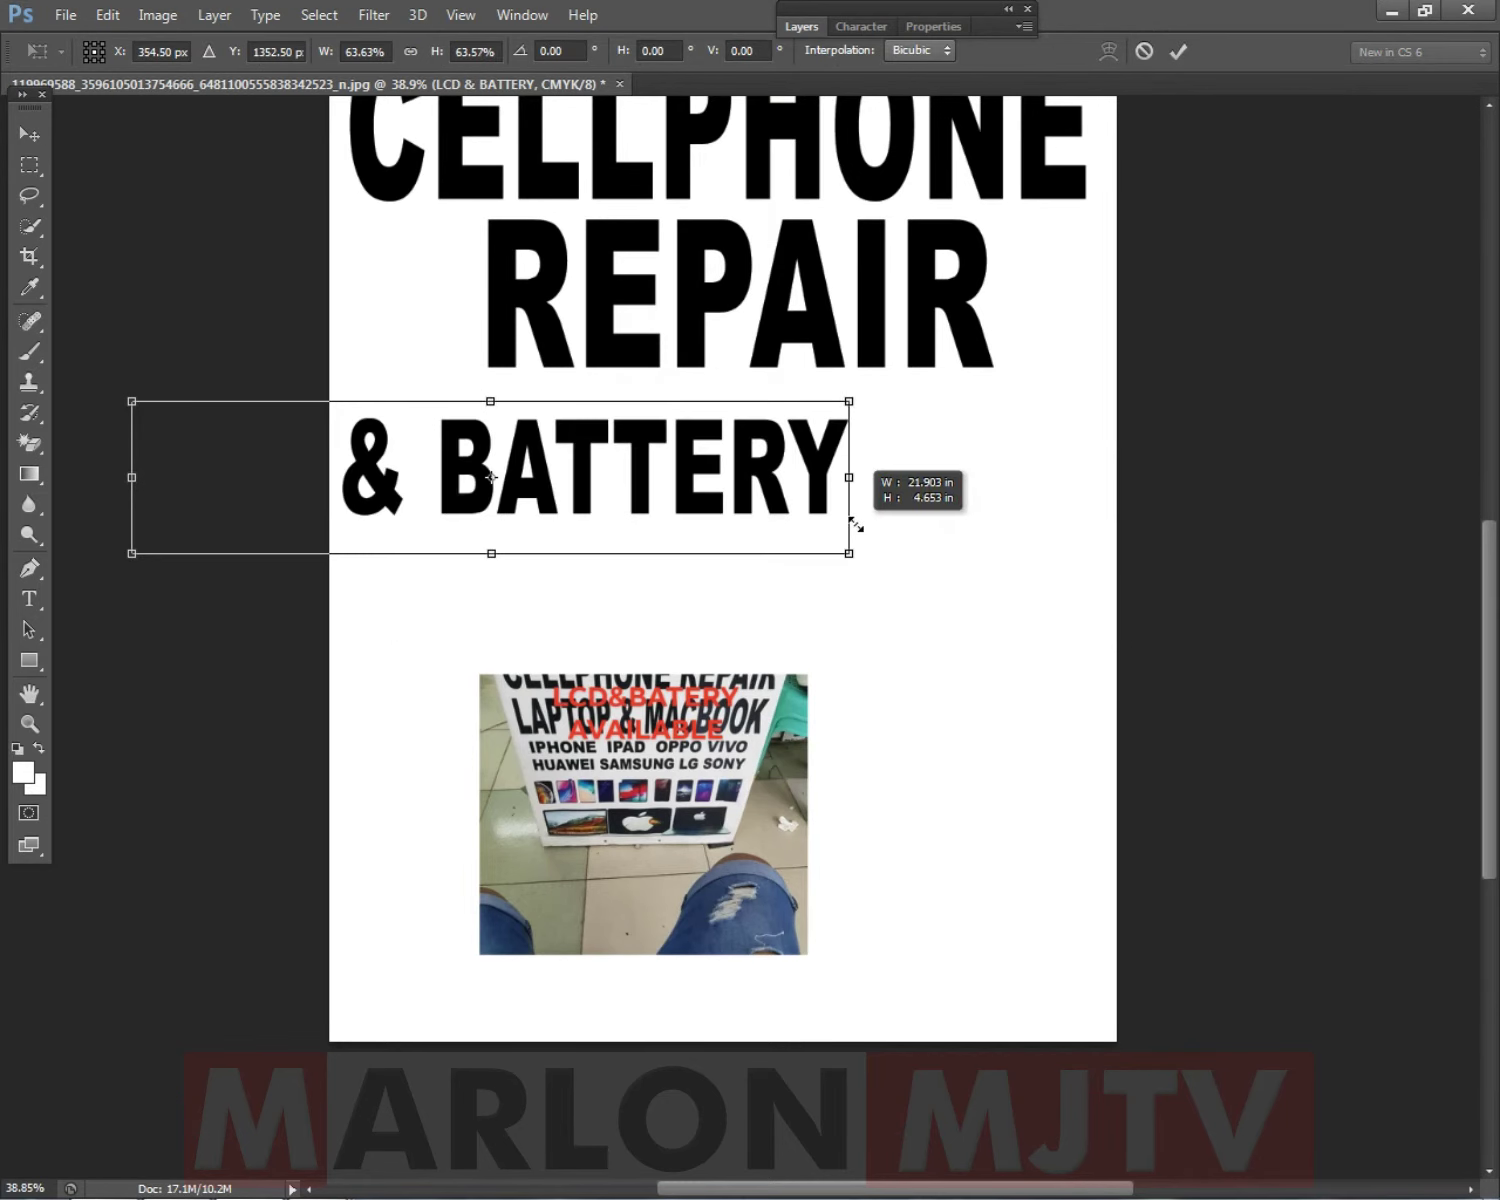
{"action": "left_click_drag", "start_coordinate": [713, 460], "coordinate": [928, 462]}
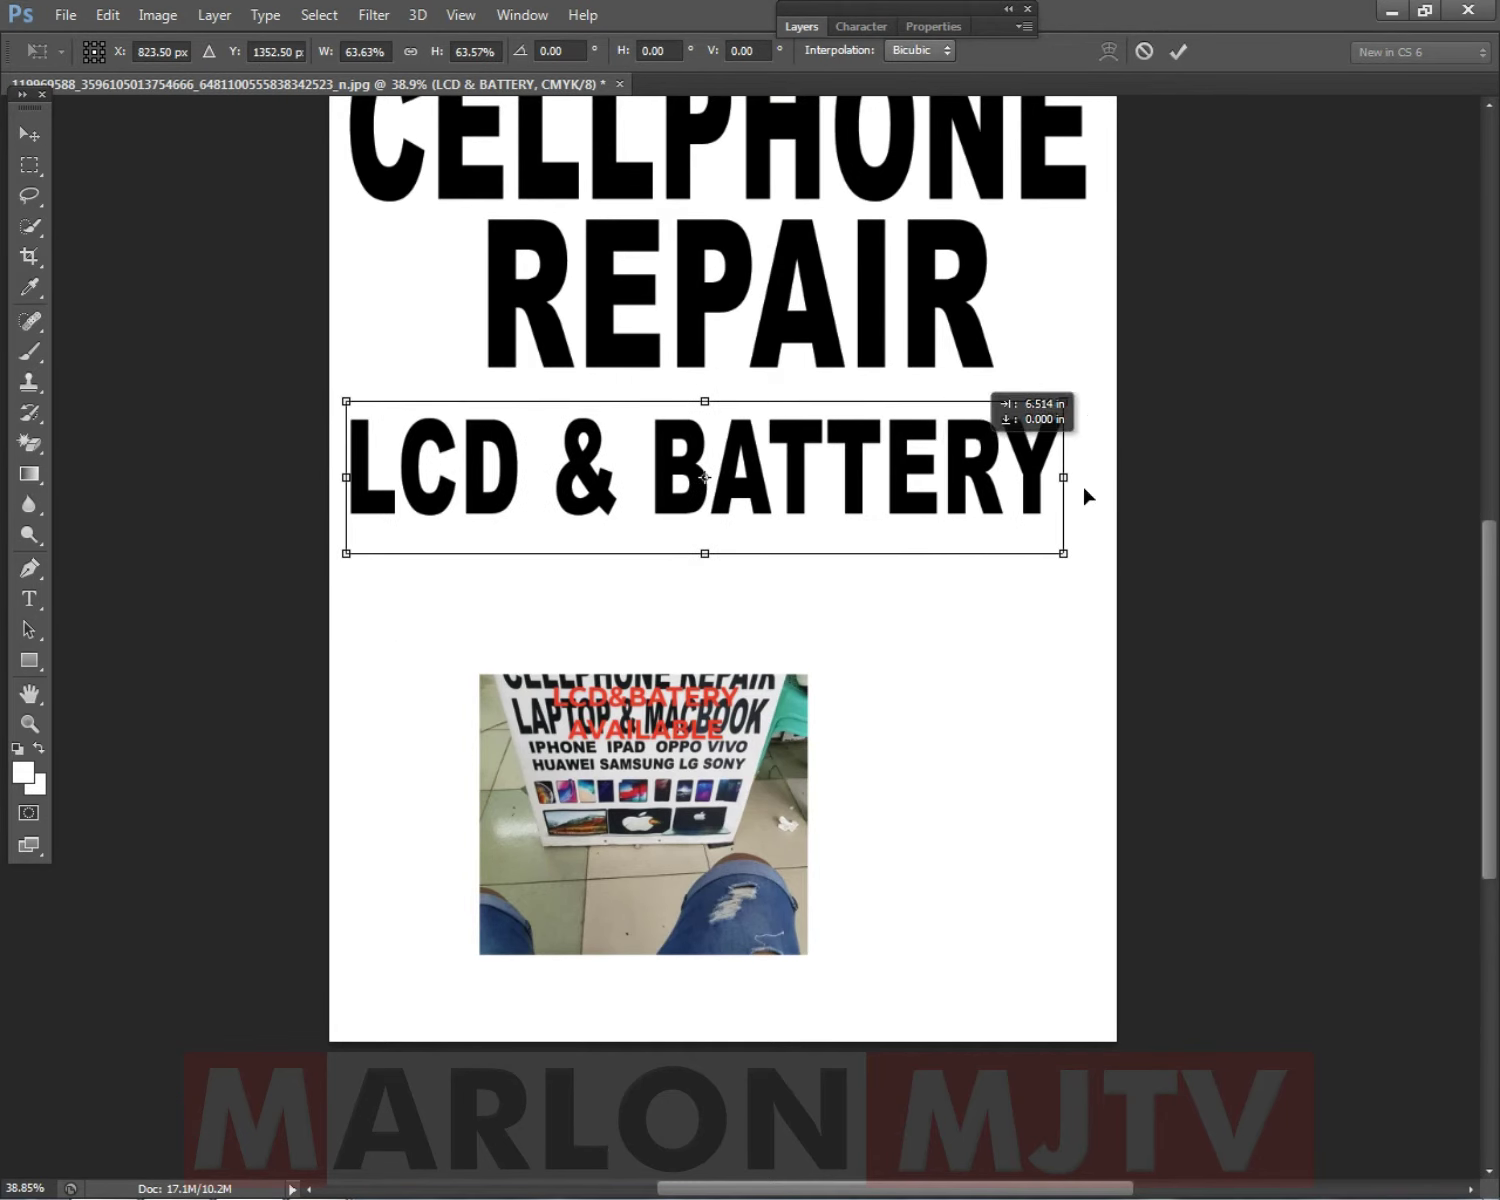
{"action": "left_click_drag", "start_coordinate": [1058, 471], "coordinate": [1098, 472]}
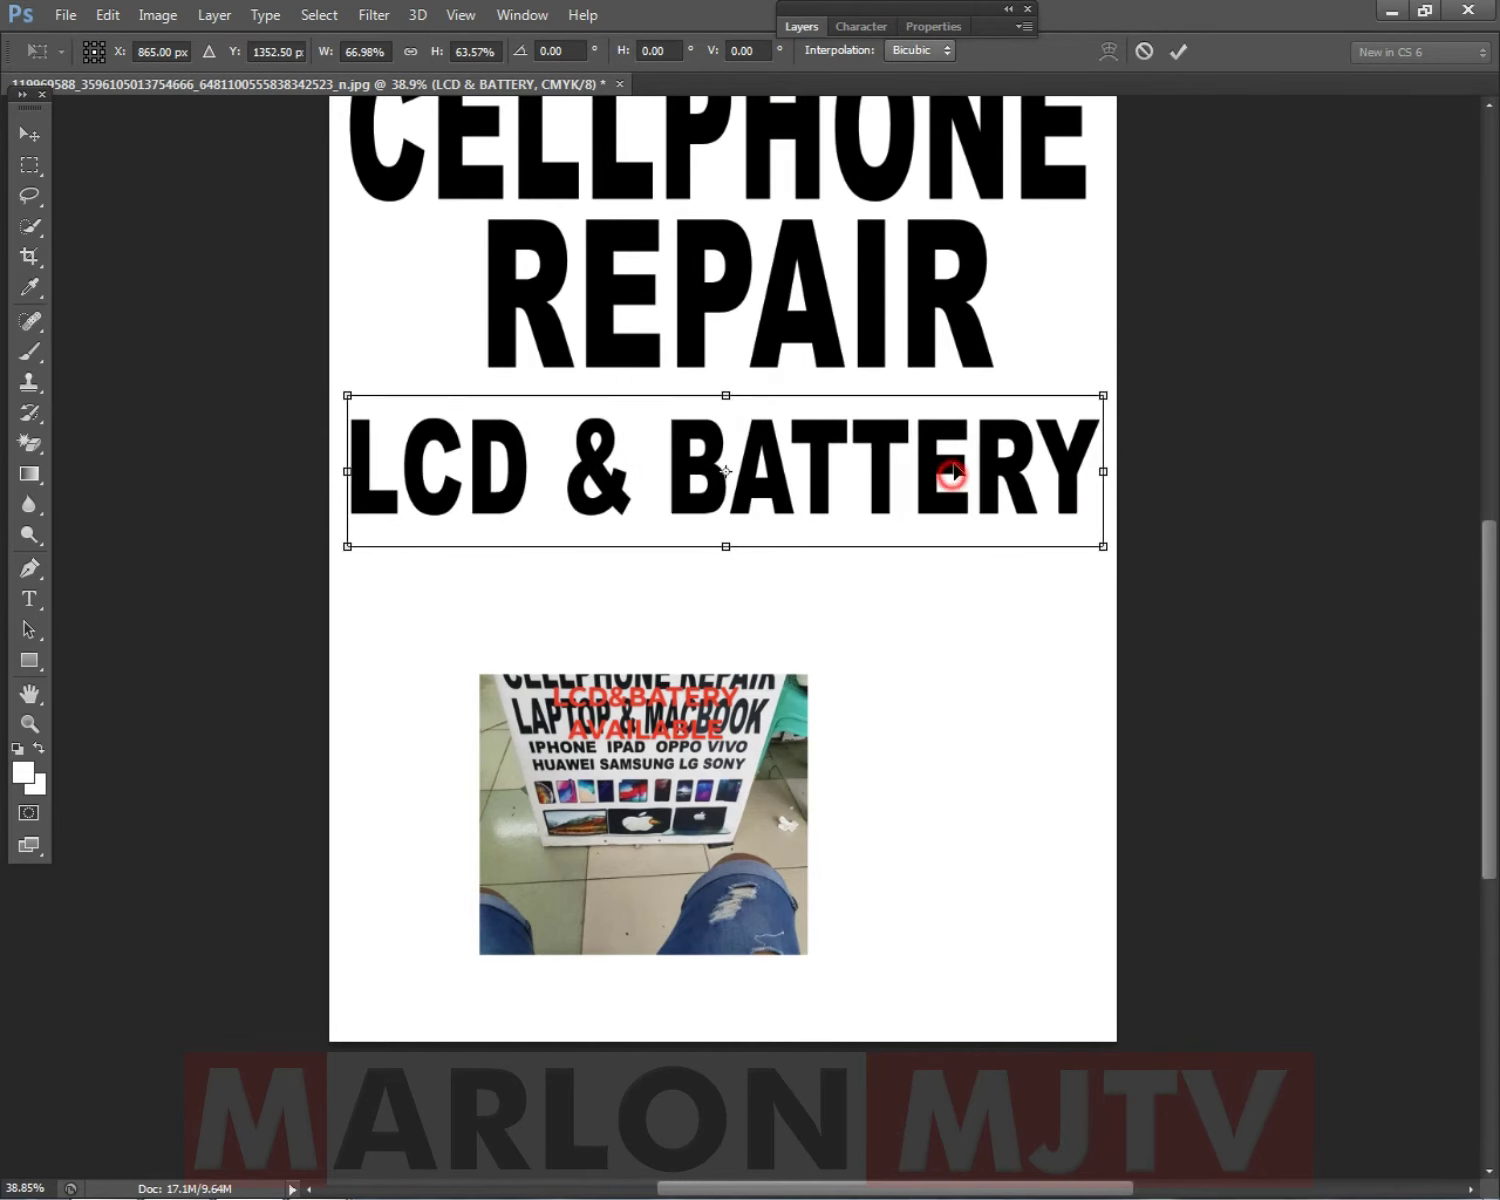
{"action": "left_click_drag", "start_coordinate": [951, 479], "coordinate": [957, 462]}
{"action": "key", "text": "Return"}
Apply a red Color Overlay layer style to the LCD & BATTERY text.
{"action": "left_click", "coordinate": [801, 26]}
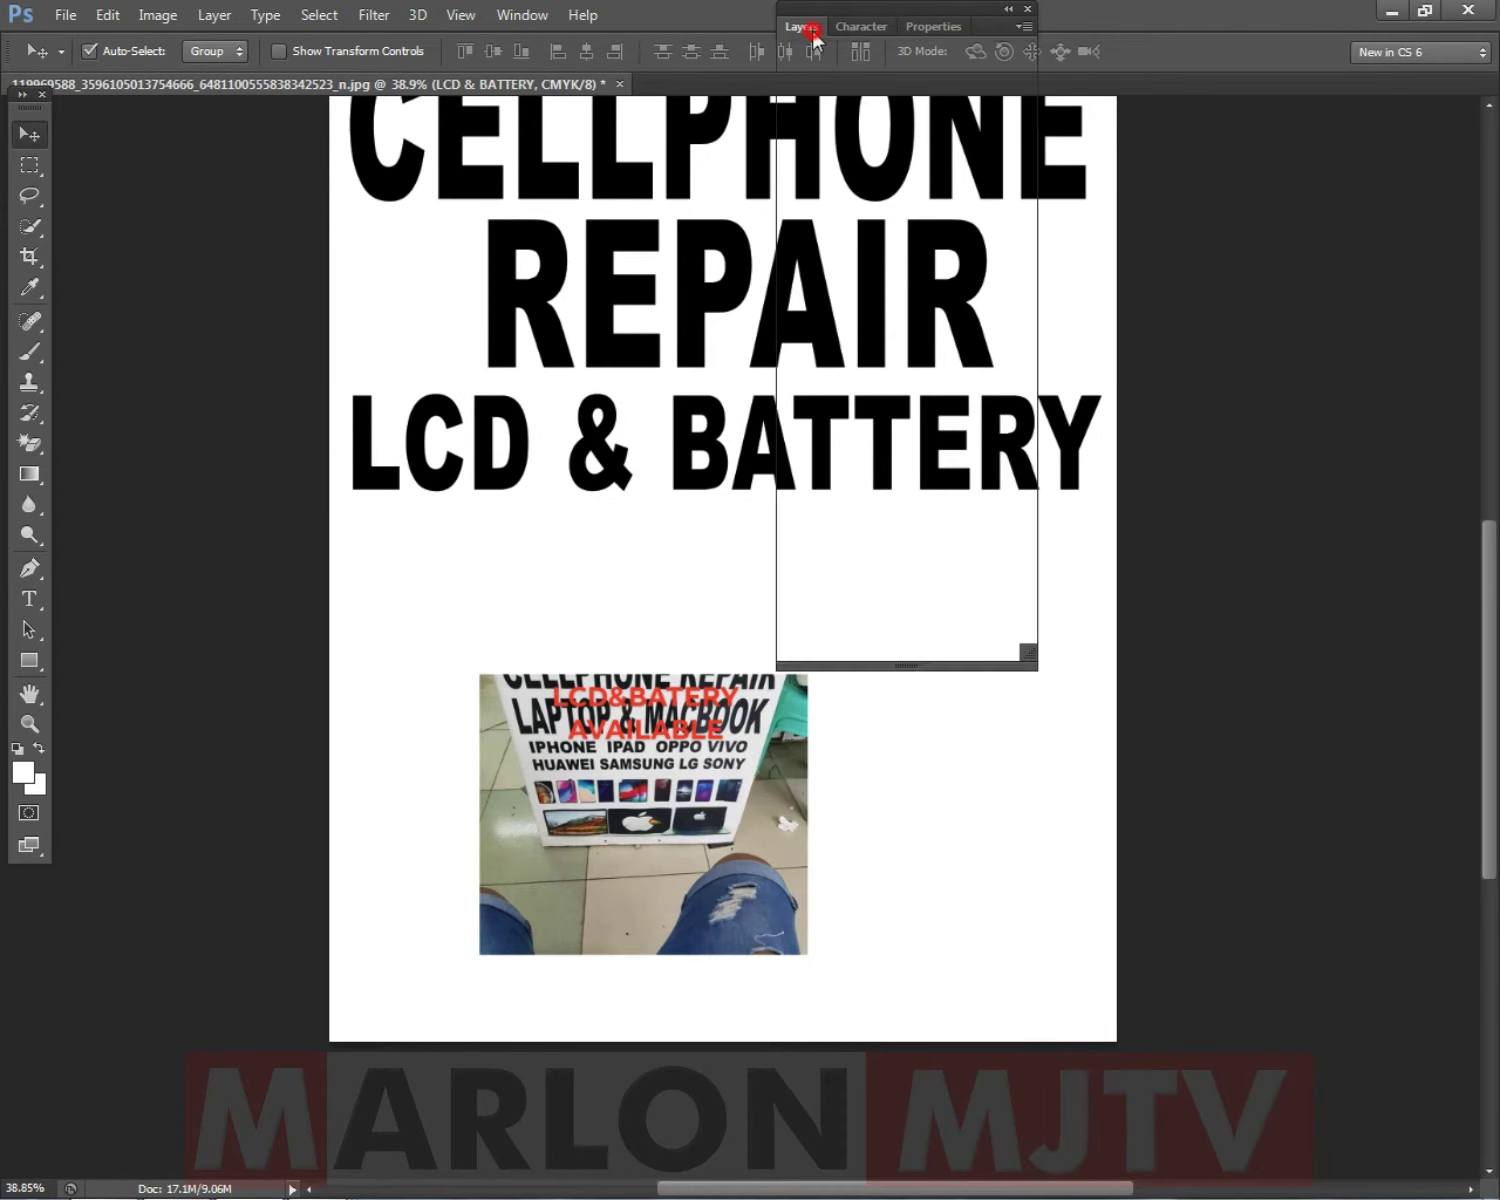
{"action": "double_click", "coordinate": [972, 206]}
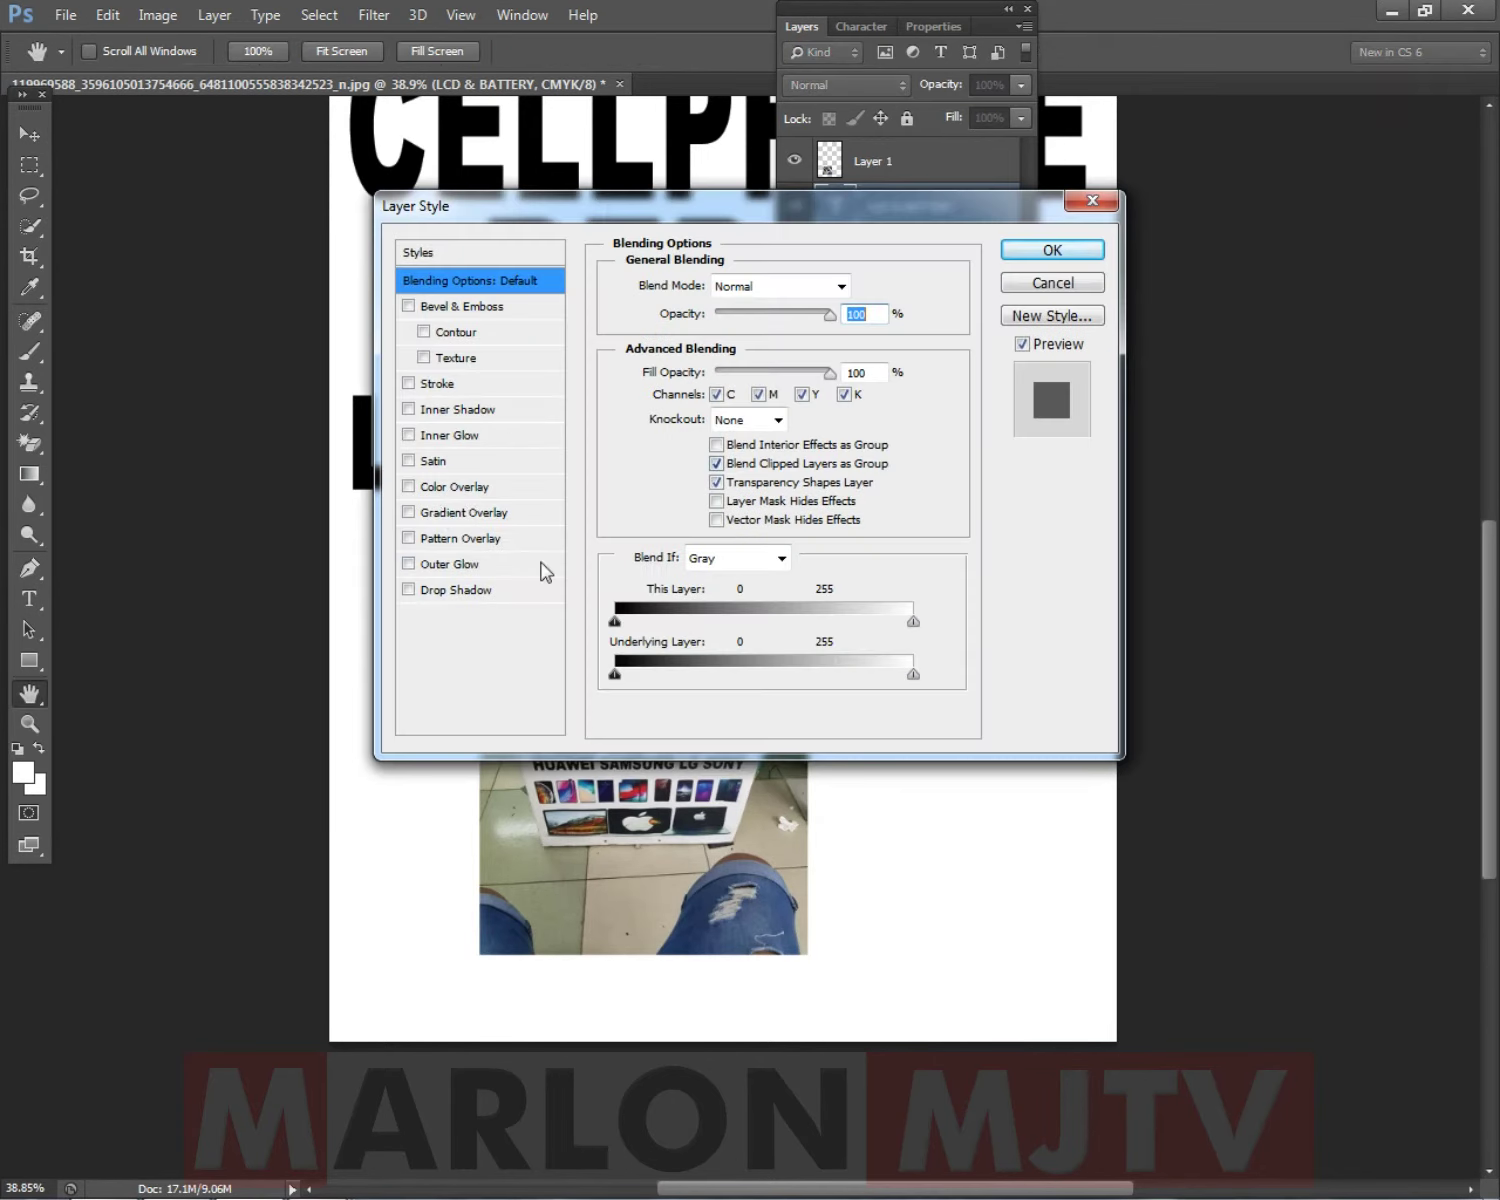
{"action": "left_click", "coordinate": [450, 486]}
{"action": "left_click", "coordinate": [1052, 250]}
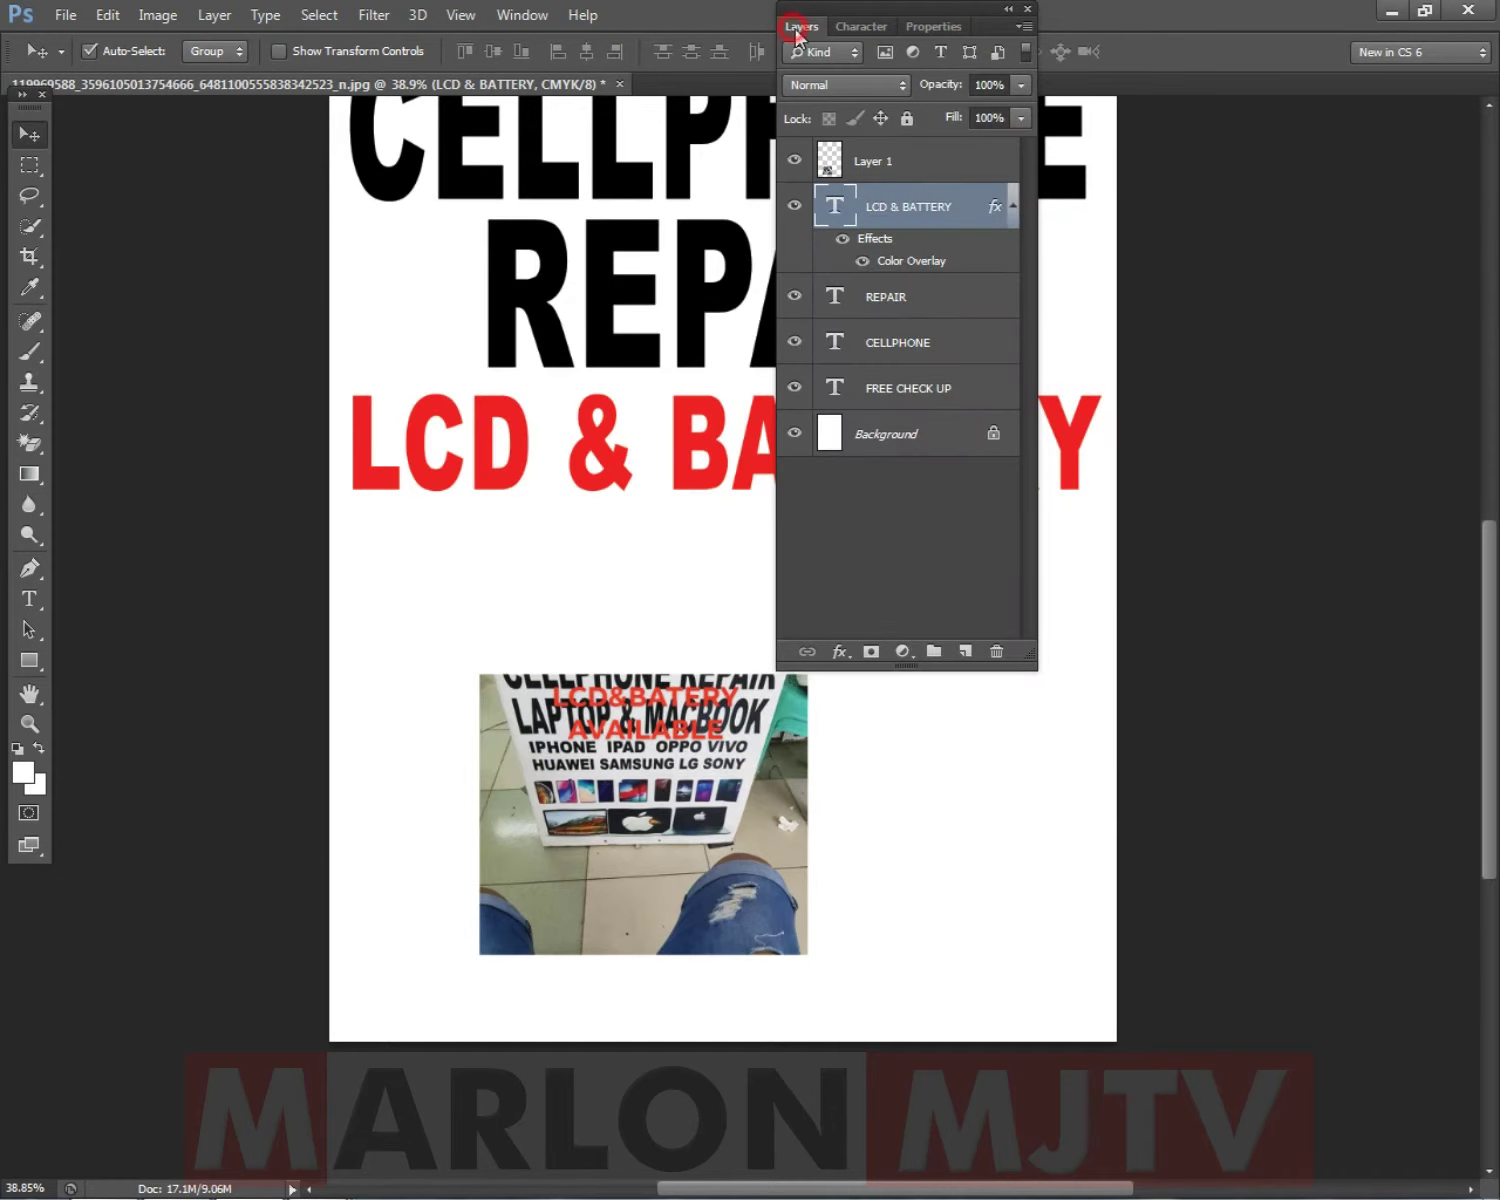
{"action": "left_click", "coordinate": [809, 28]}
Duplicate the red LCD & BATTERY text below the original and change the copy to read AVAILABLE.
{"action": "left_click_drag", "start_coordinate": [731, 431], "coordinate": [719, 525]}
{"action": "left_click", "coordinate": [29, 599]}
{"action": "left_click", "coordinate": [620, 521]}
{"action": "key", "text": "ctrl+a"}
{"action": "type", "text": "AVAILABLE"}
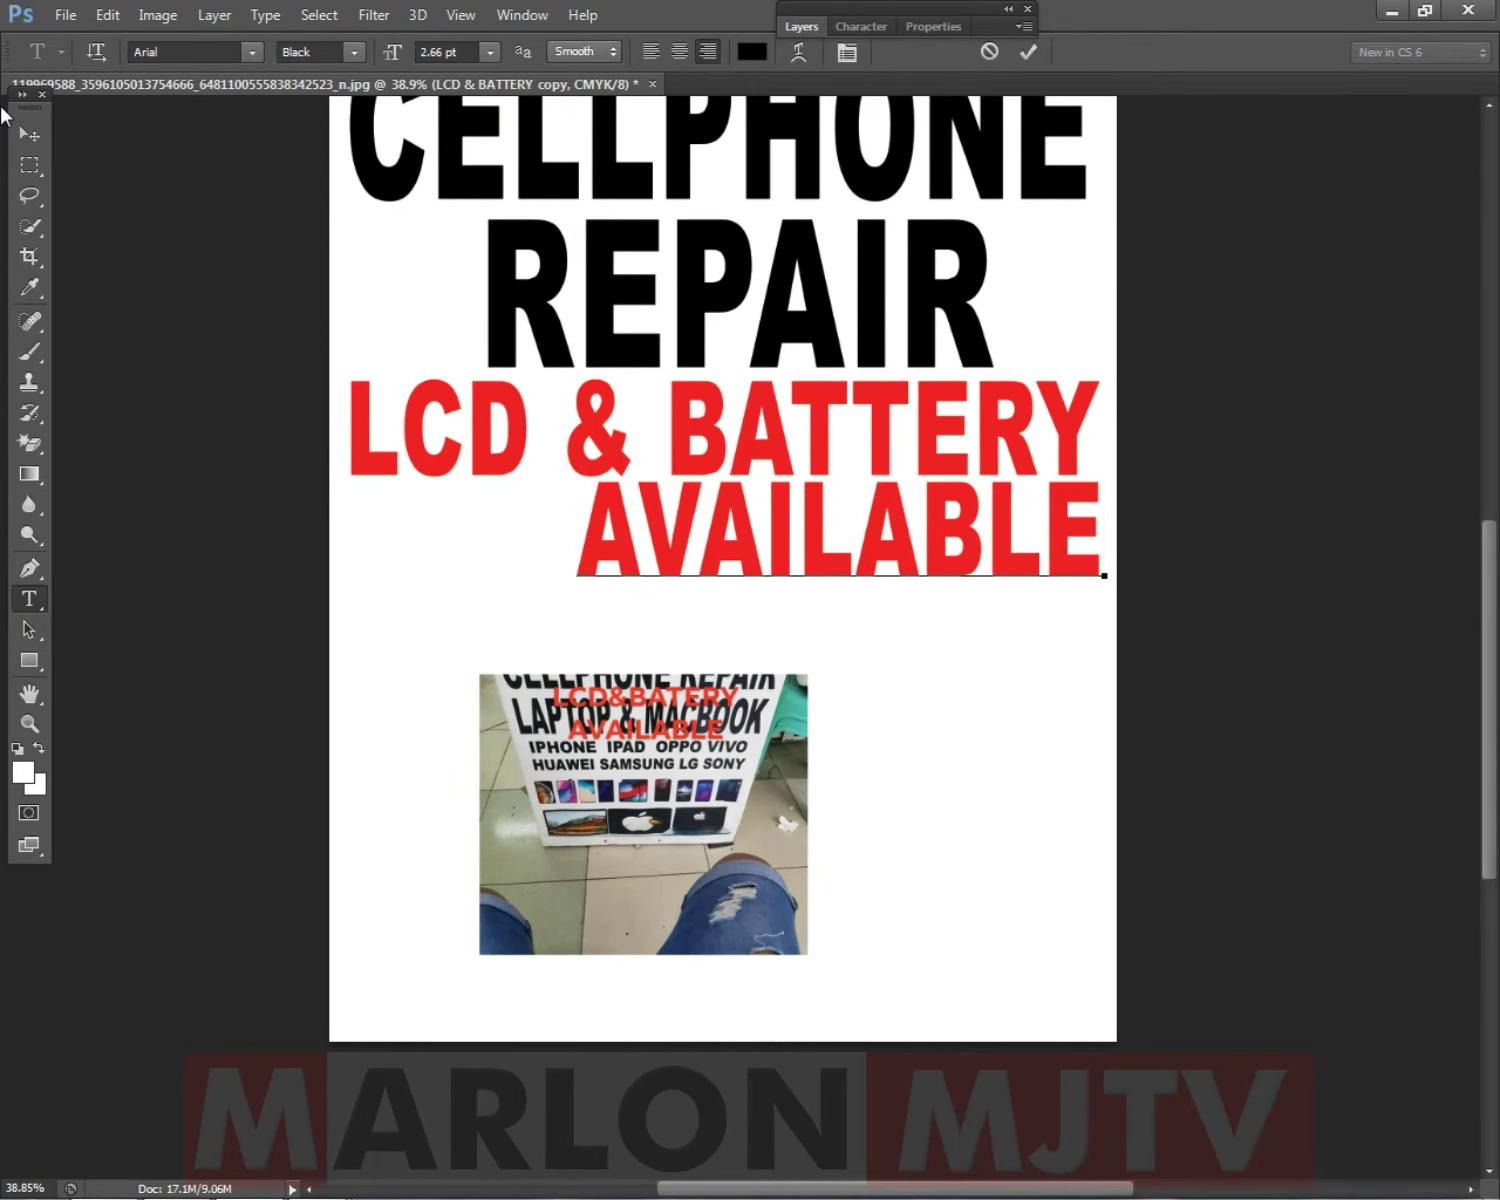
{"action": "left_click", "coordinate": [29, 164]}
{"action": "right_click", "coordinate": [742, 506]}
{"action": "left_click", "coordinate": [765, 514]}
Center the AVAILABLE text beneath LCD & BATTERY and widen it with Free Transform.
{"action": "left_click", "coordinate": [29, 133]}
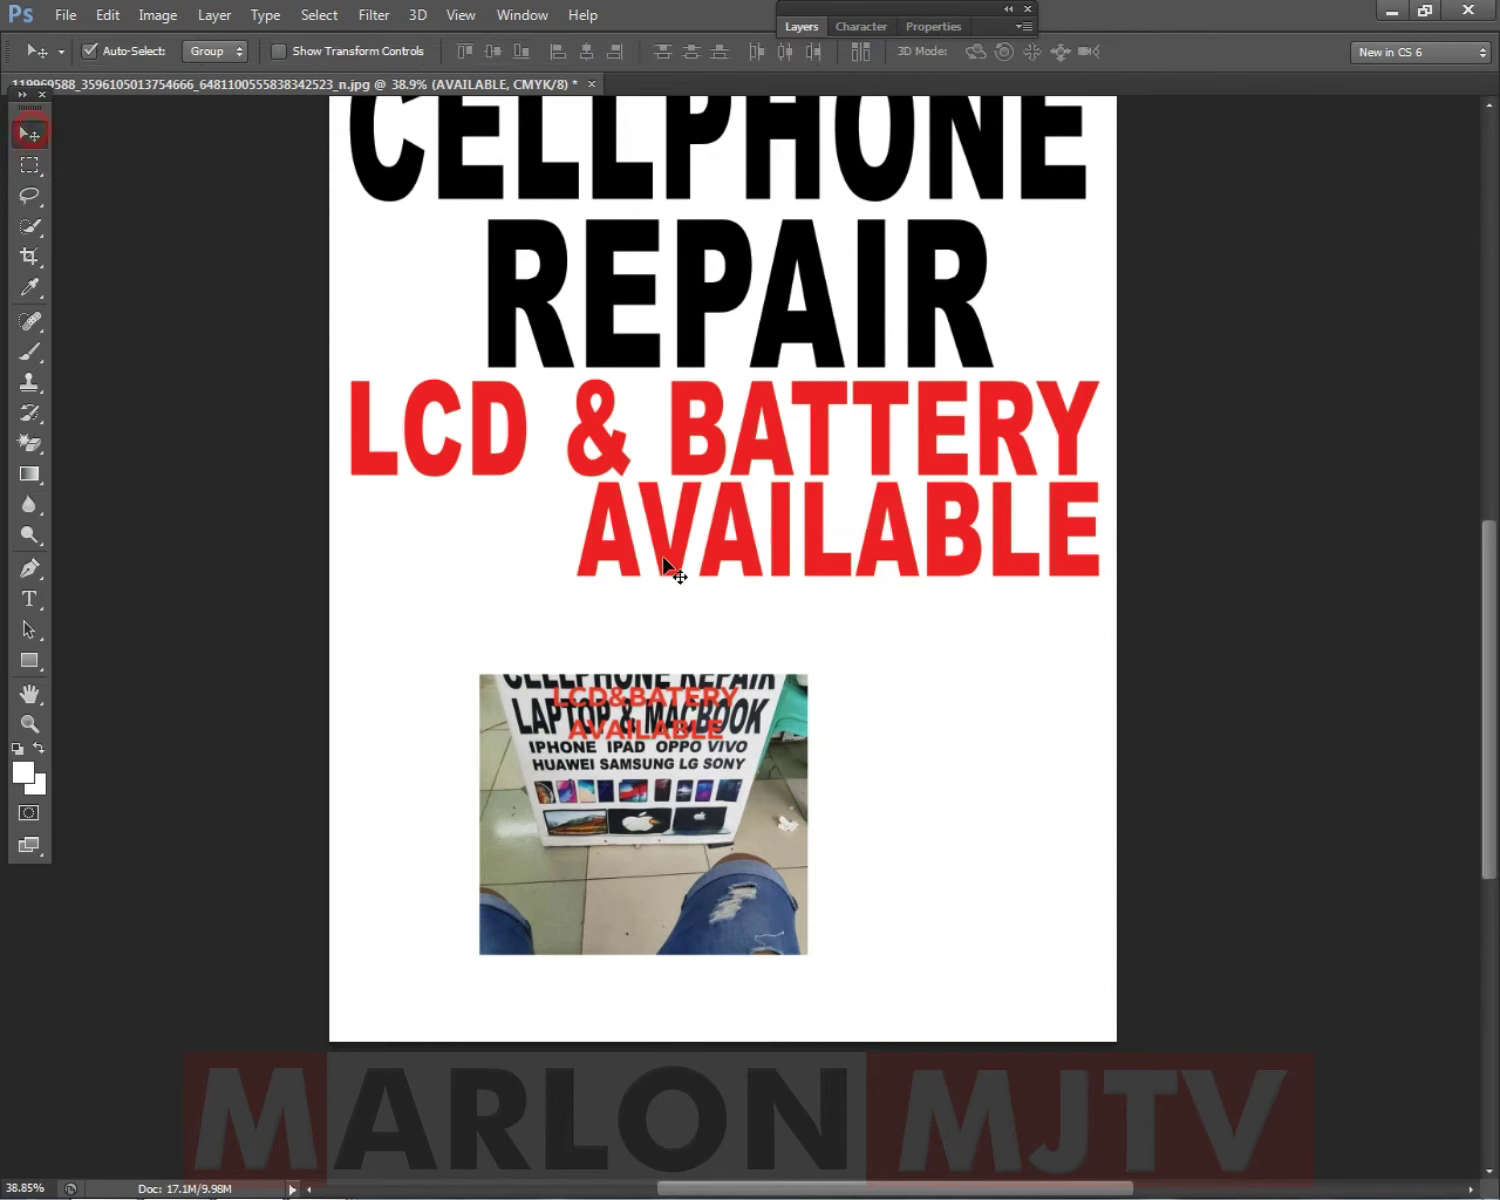
{"action": "left_click_drag", "start_coordinate": [837, 568], "coordinate": [694, 572]}
{"action": "key", "text": "ctrl+t"}
{"action": "left_click_drag", "start_coordinate": [948, 545], "coordinate": [1048, 546]}
{"action": "key", "text": "Return"}
{"action": "scroll", "coordinate": [1054, 562], "scroll_direction": "down", "scroll_amount": 3}
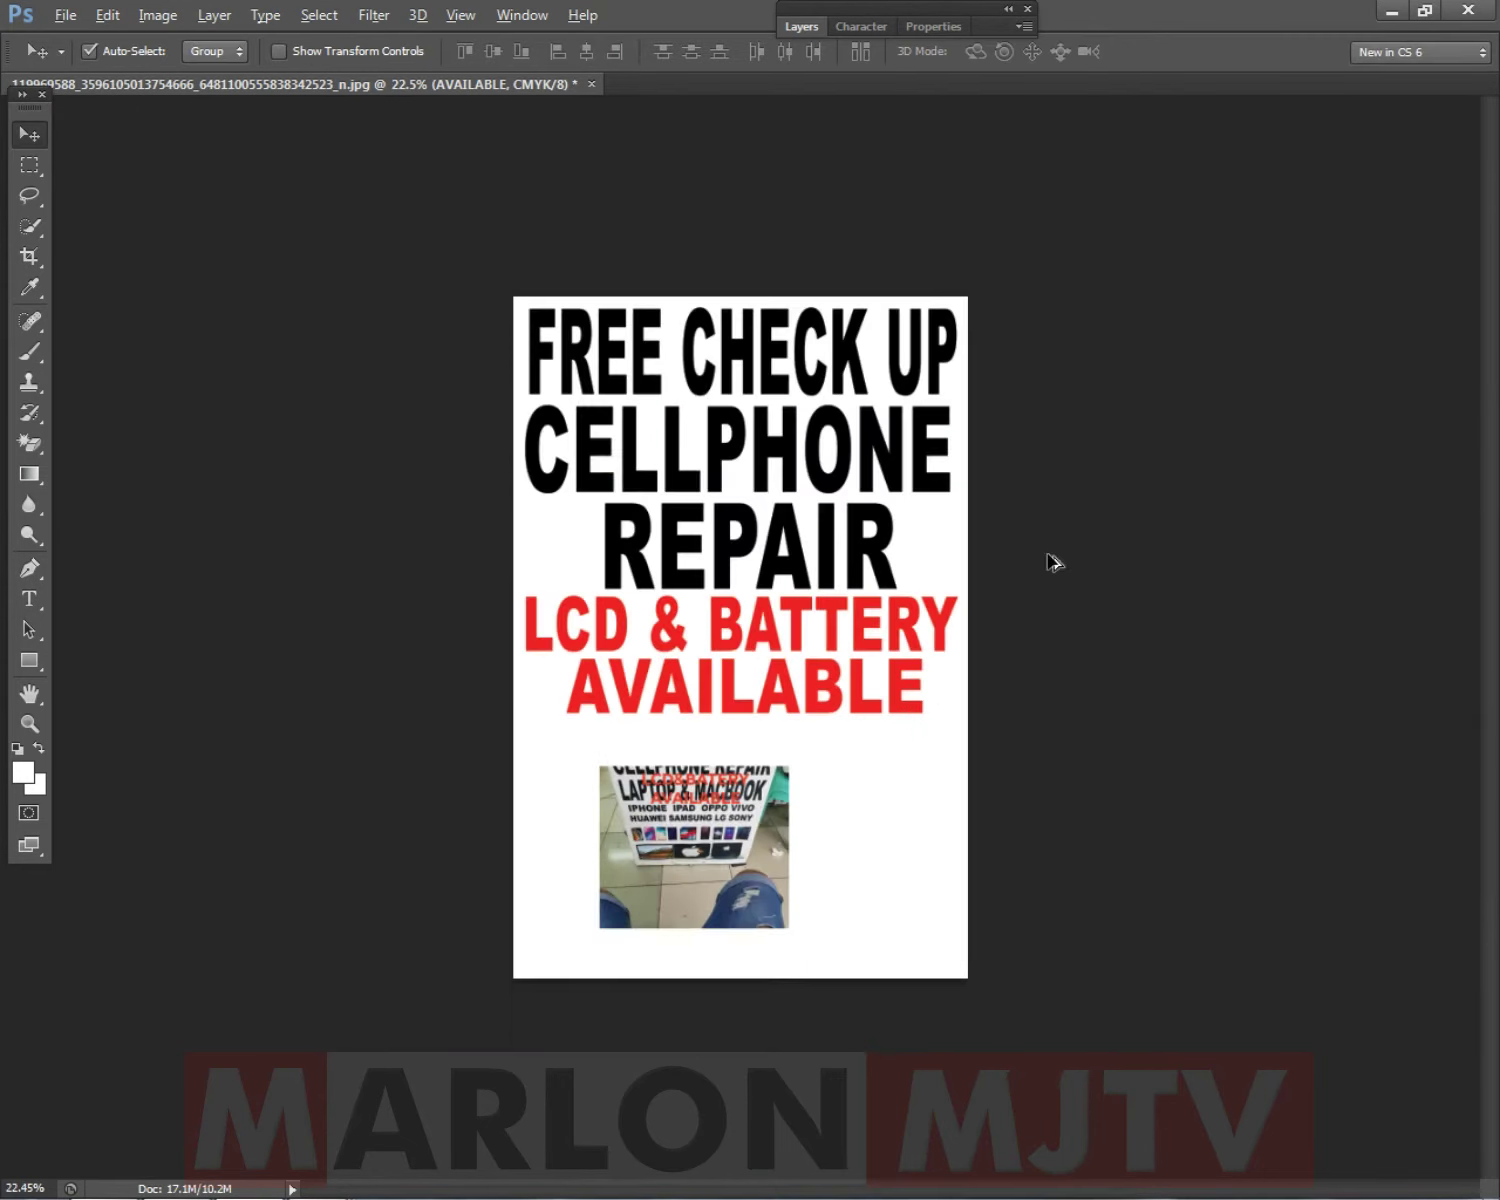
Select all five text lines together and stretch them slightly taller with Free Transform.
{"action": "left_click_drag", "start_coordinate": [1040, 735], "coordinate": [684, 316]}
{"action": "key", "text": "ctrl+t"}
{"action": "left_click_drag", "start_coordinate": [754, 716], "coordinate": [756, 752]}
Nudge the text lines down the page and adjust the CELLPHONE line to even out the vertical spacing.
{"action": "left_click_drag", "start_coordinate": [1095, 726], "coordinate": [780, 555]}
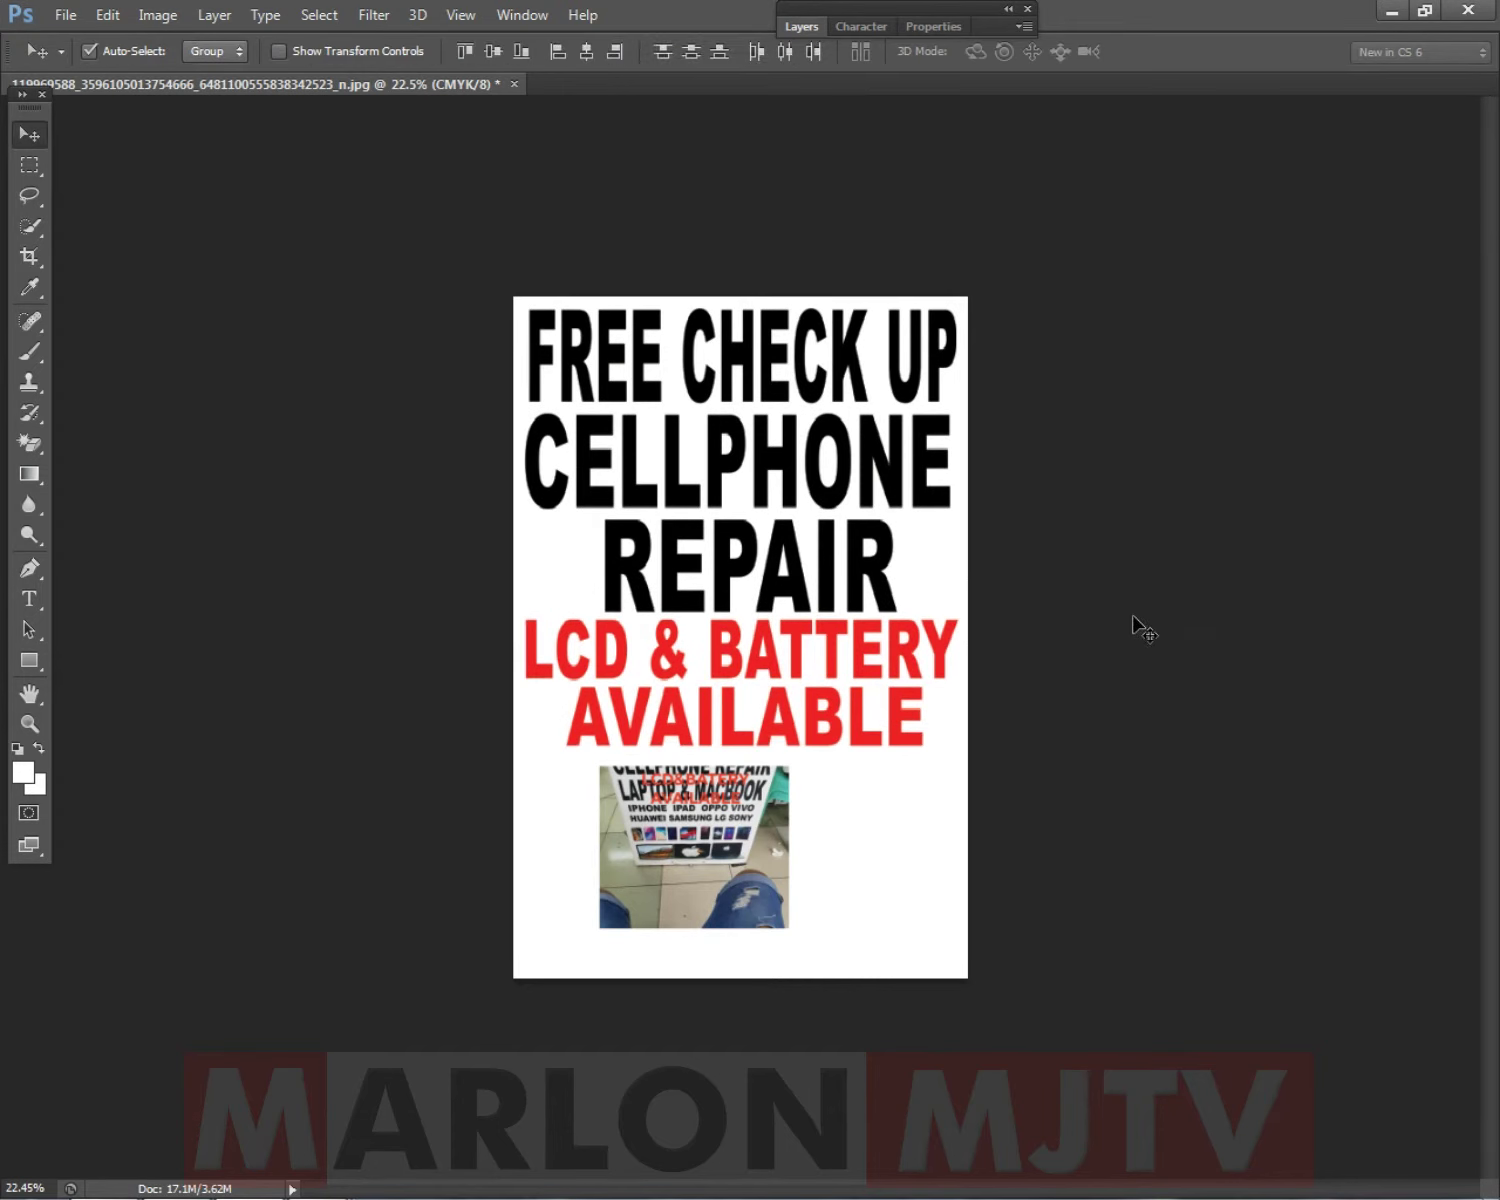
{"action": "key", "text": "shift+Down"}
{"action": "key", "text": "shift+Down"}
{"action": "key", "text": "shift+Down"}
{"action": "left_click_drag", "start_coordinate": [1060, 415], "coordinate": [545, 290]}
{"action": "key", "text": "shift+Down"}
{"action": "left_click_drag", "start_coordinate": [1015, 476], "coordinate": [711, 450]}
{"action": "key", "text": "shift+Up"}
{"action": "key", "text": "shift+Up"}
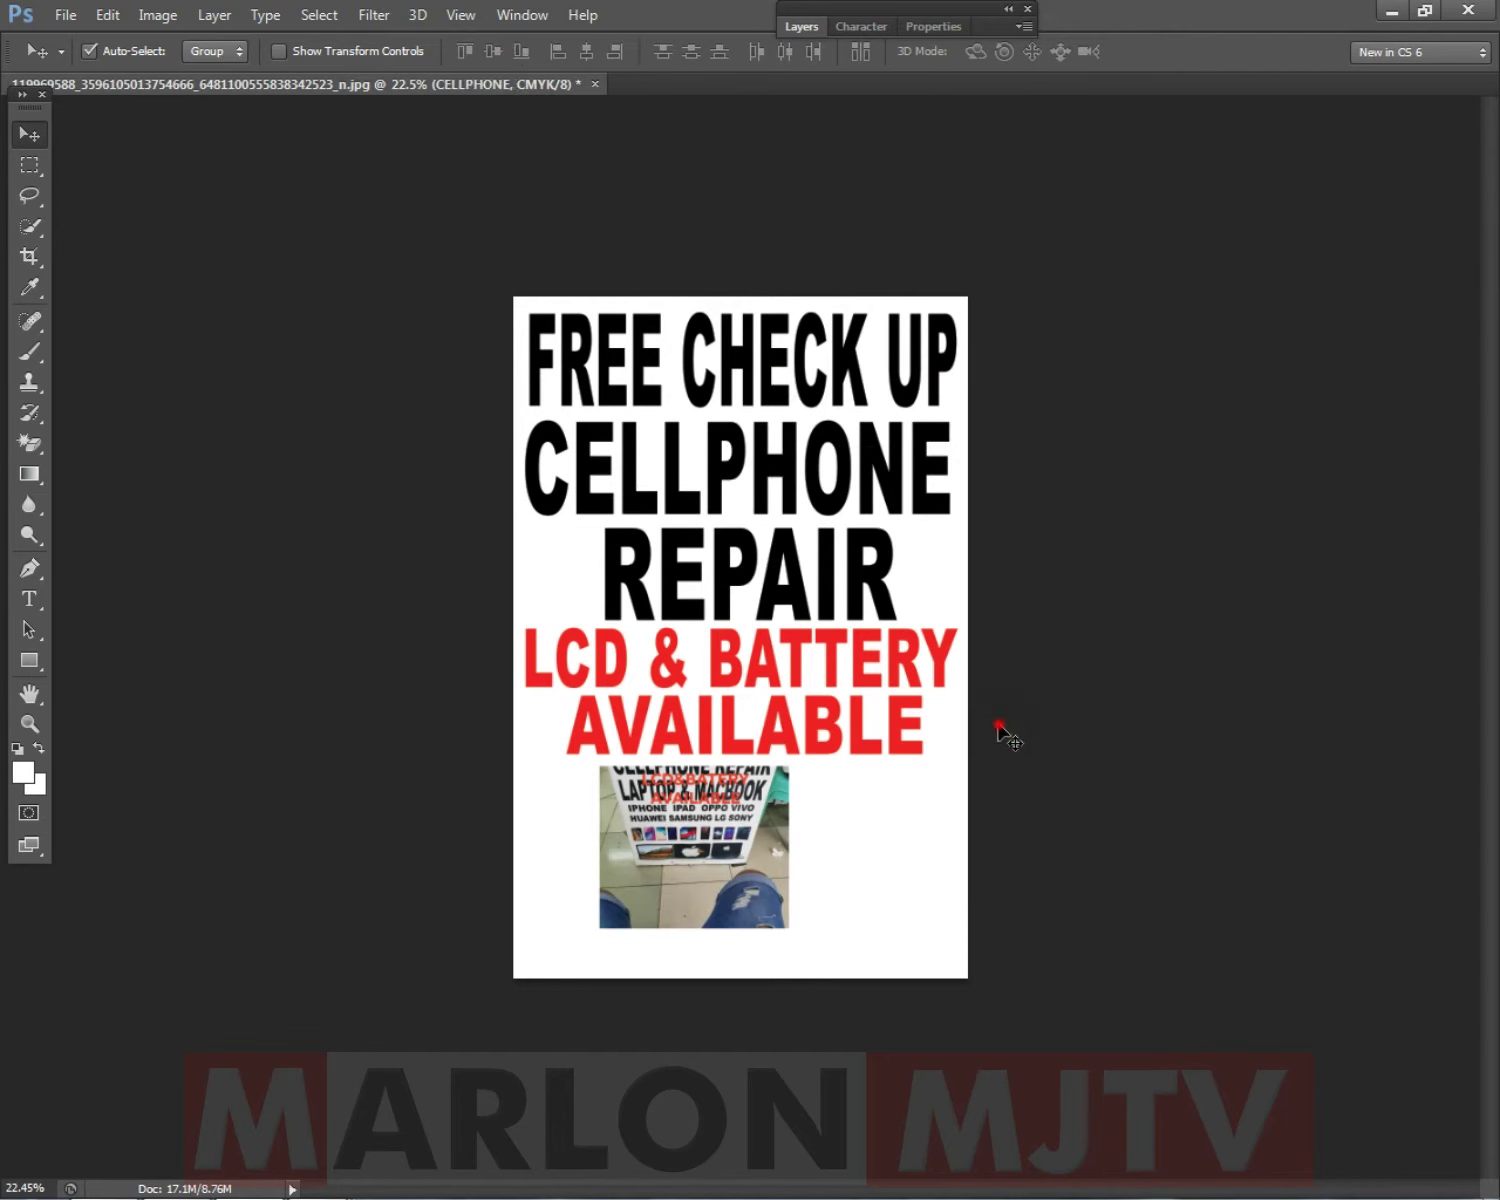
Move the signboard reference photo up over the REPAIR, LCD & BATTERY and AVAILABLE lines.
{"action": "left_click_drag", "start_coordinate": [765, 838], "coordinate": [827, 629]}
{"action": "scroll", "coordinate": [764, 735], "scroll_direction": "up", "scroll_amount": 5}
{"action": "scroll", "coordinate": [765, 755], "scroll_direction": "up", "scroll_amount": 3}
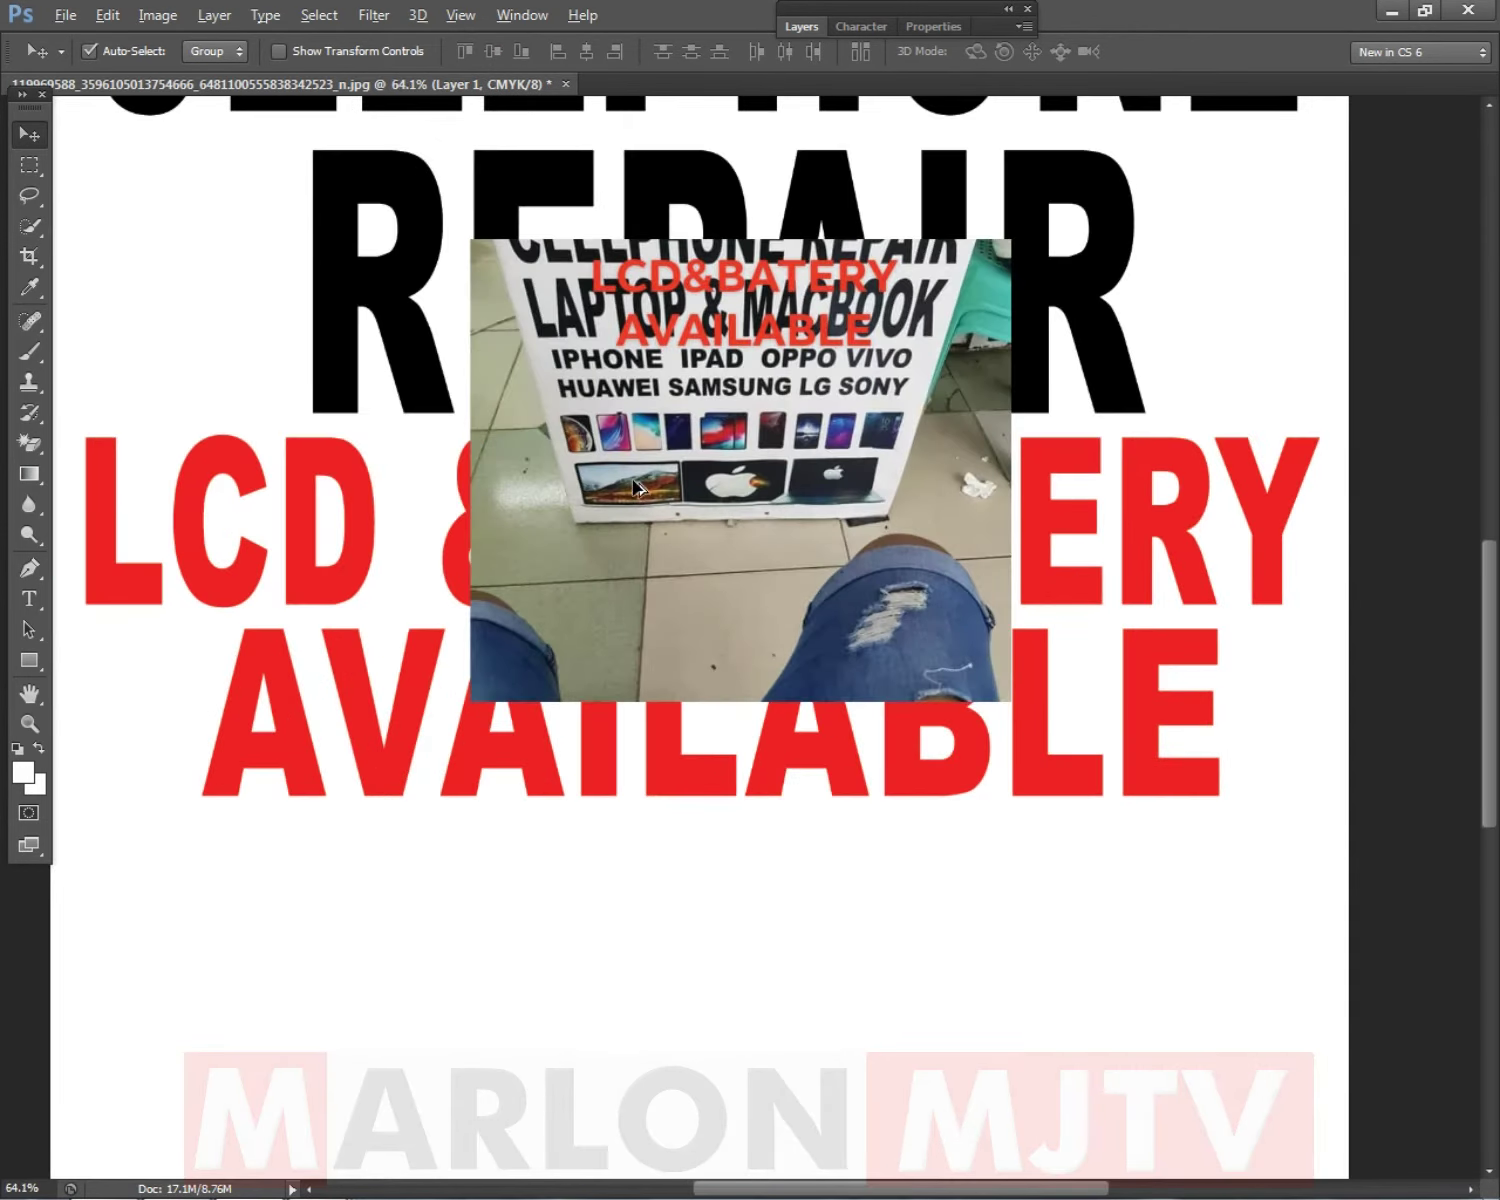
{"action": "scroll", "coordinate": [636, 487], "scroll_direction": "up", "scroll_amount": 2}
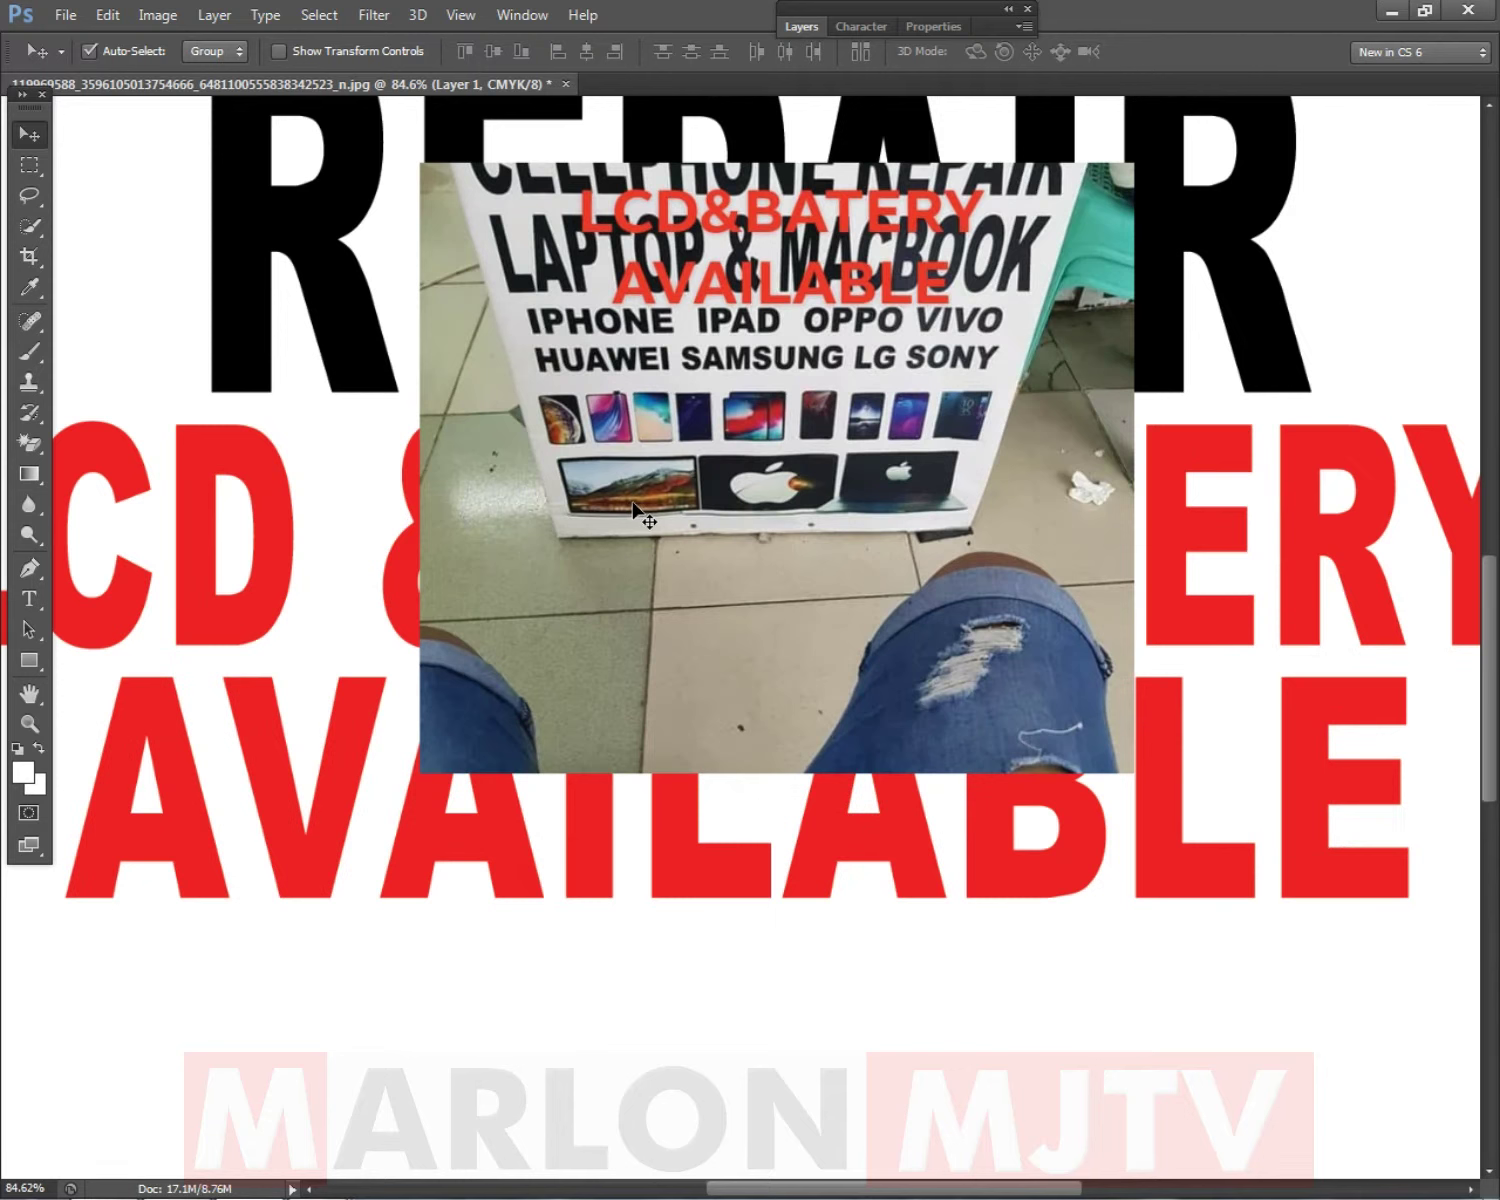
Switch to Chrome and search for GO in the new incognito tab to reach Google.
{"action": "mouse_move", "coordinate": [168, 1190]}
{"action": "left_click", "coordinate": [172, 1180]}
{"action": "left_click", "coordinate": [316, 20]}
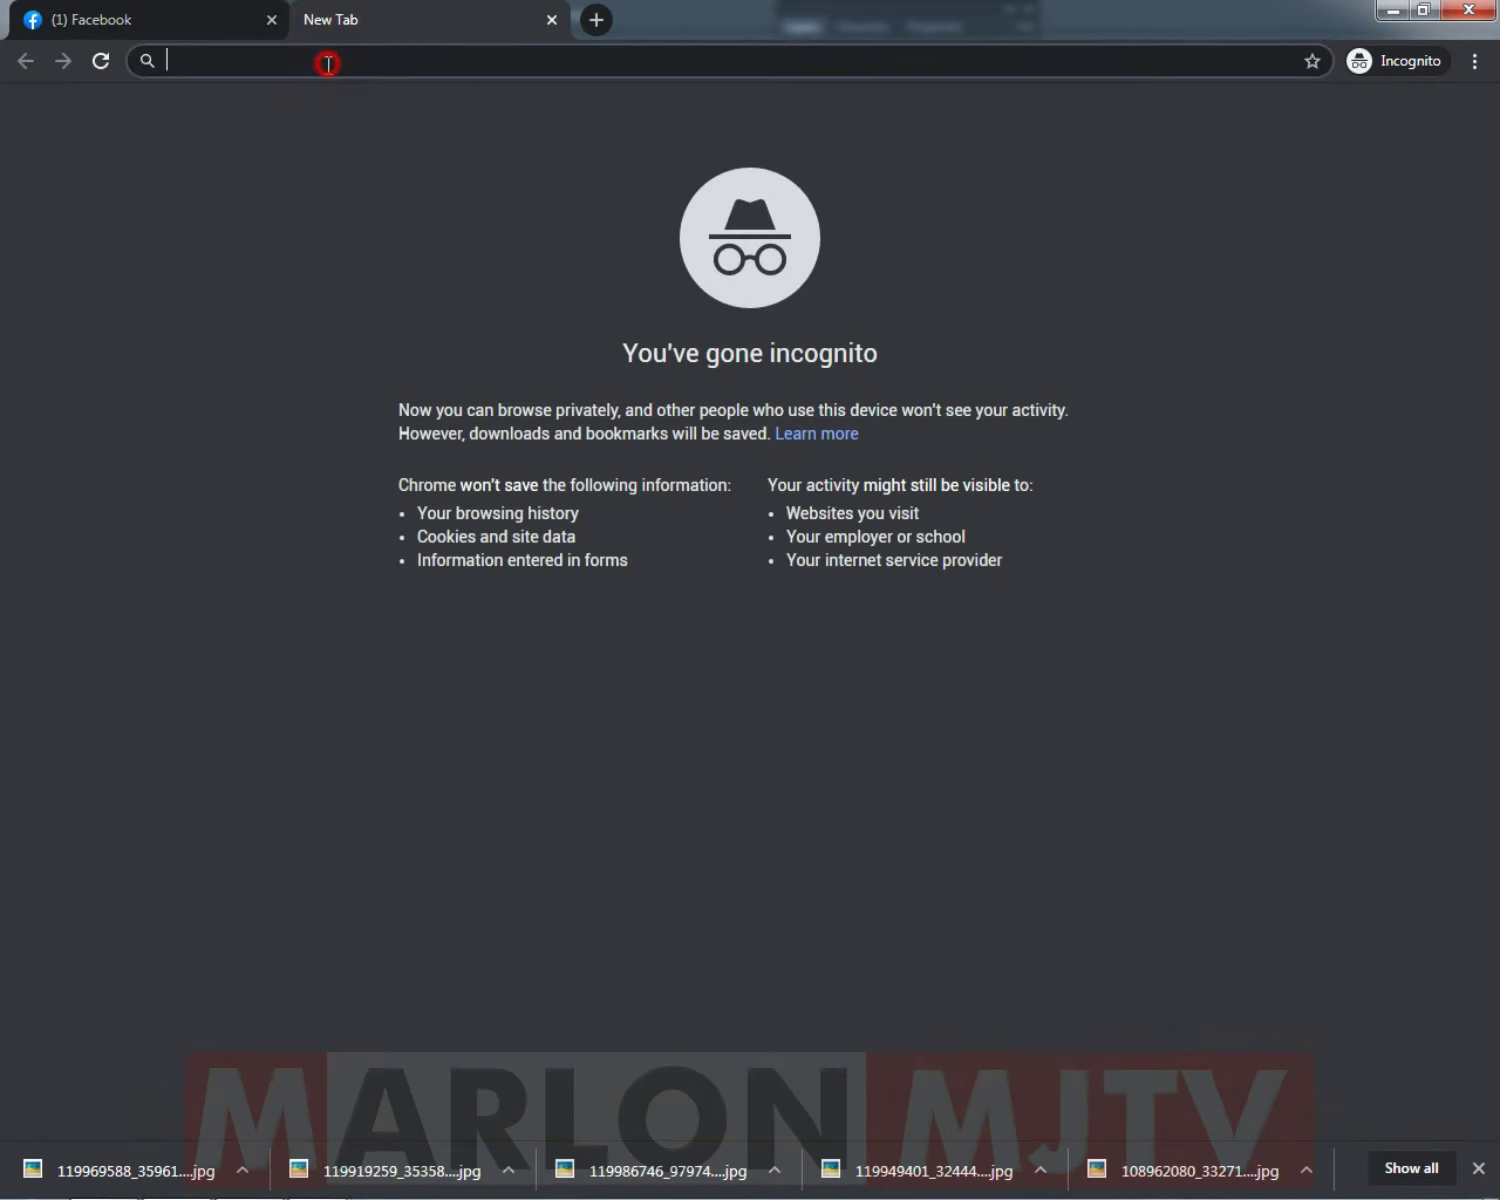
{"action": "type", "text": "GO"}
{"action": "key", "text": "Return"}
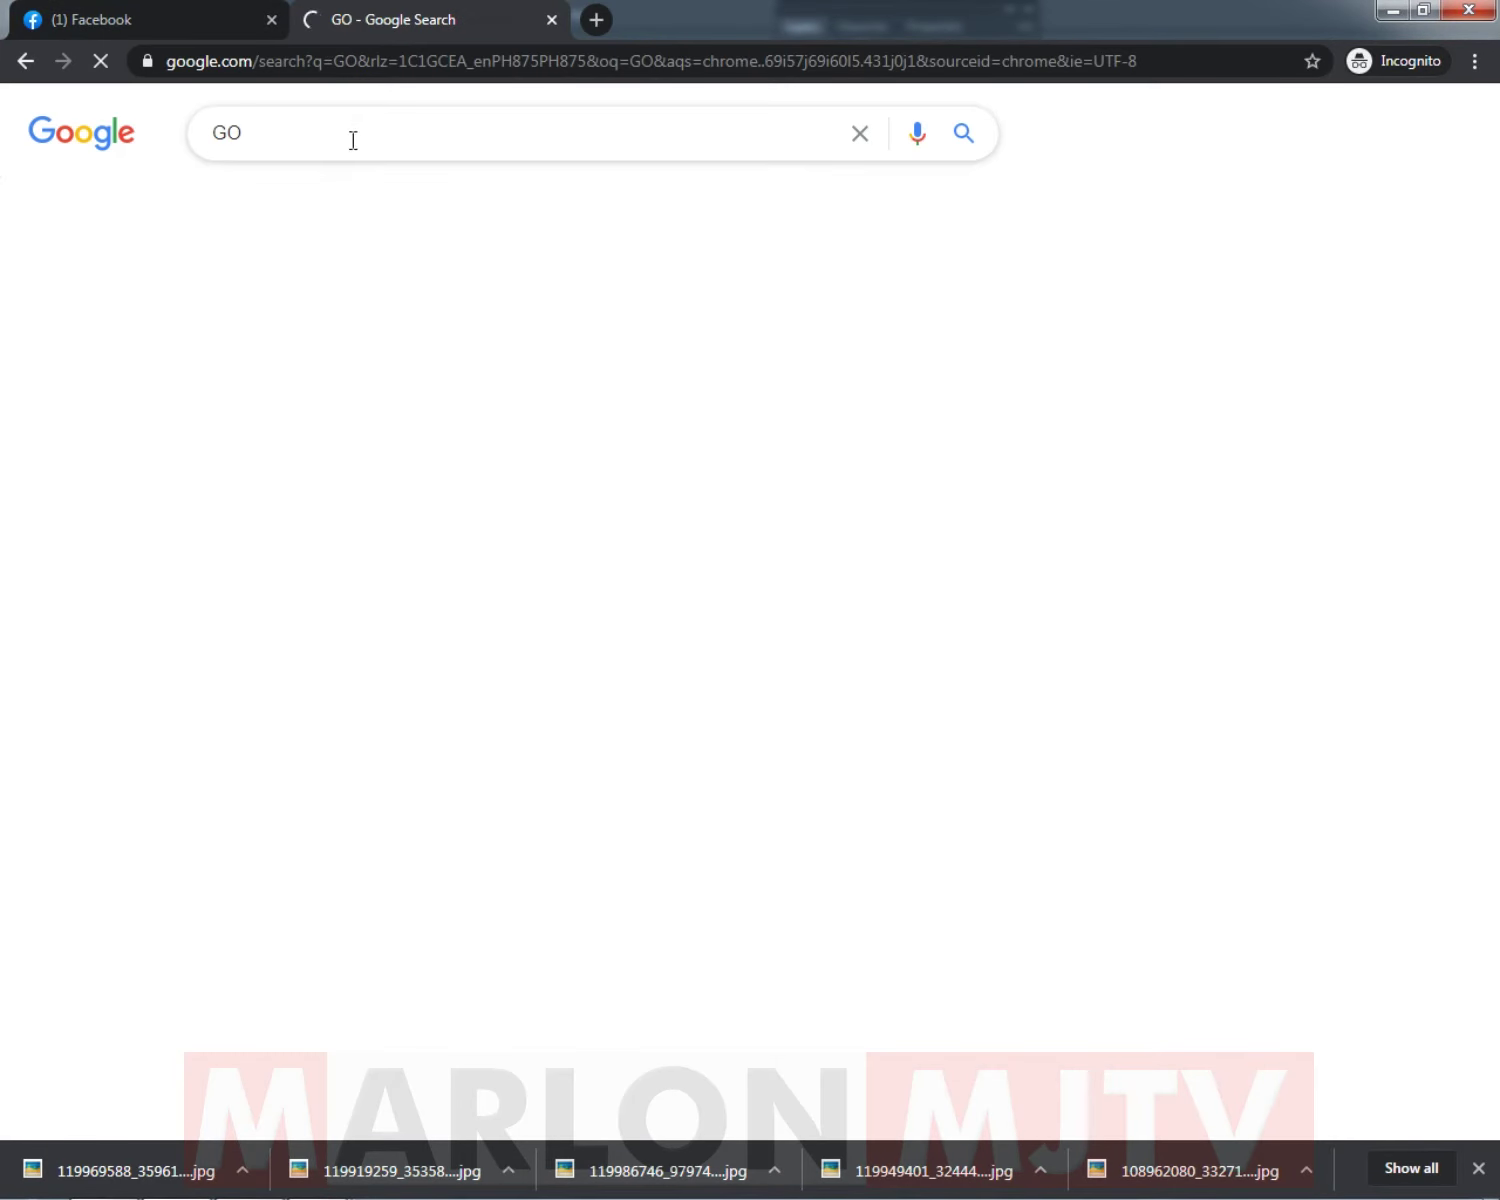
Search Google for IPHONE.
{"action": "type", "text": "IPON"}
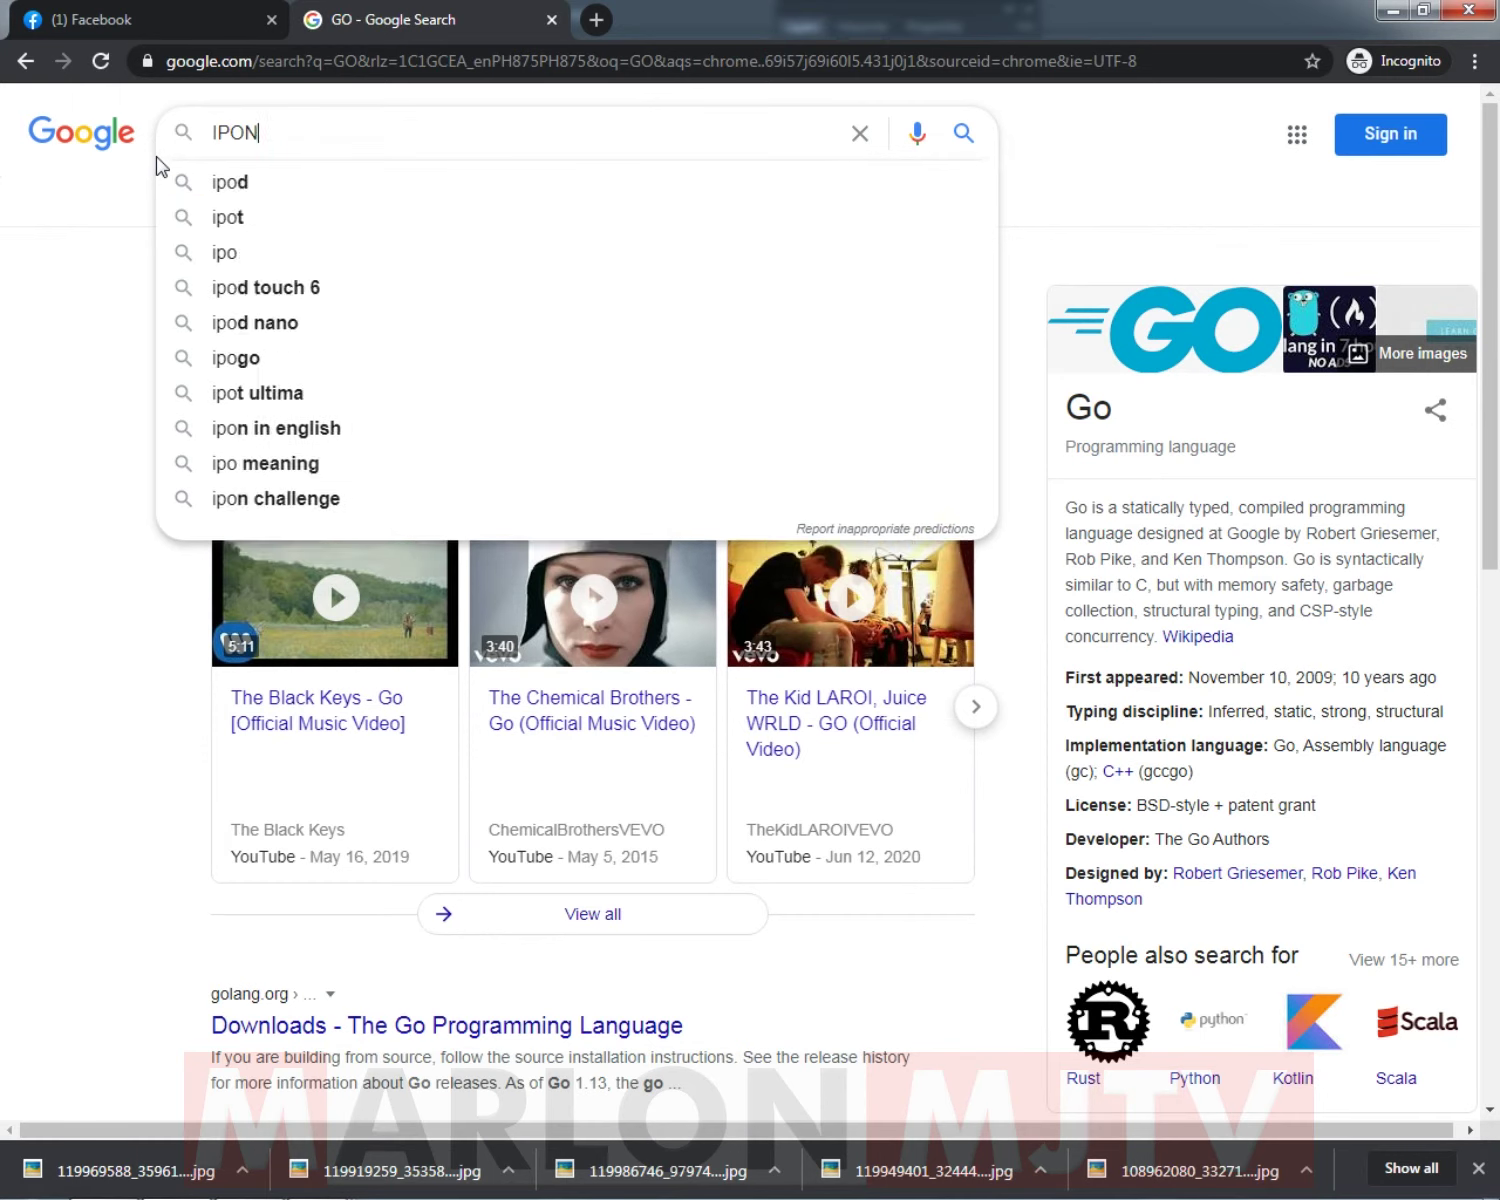
{"action": "type", "text": "ONE"}
{"action": "key", "text": "BackSpace"}
{"action": "key", "text": "BackSpace"}
{"action": "key", "text": "BackSpace"}
{"action": "key", "text": "BackSpace"}
{"action": "type", "text": "HONE"}
{"action": "key", "text": "Return"}
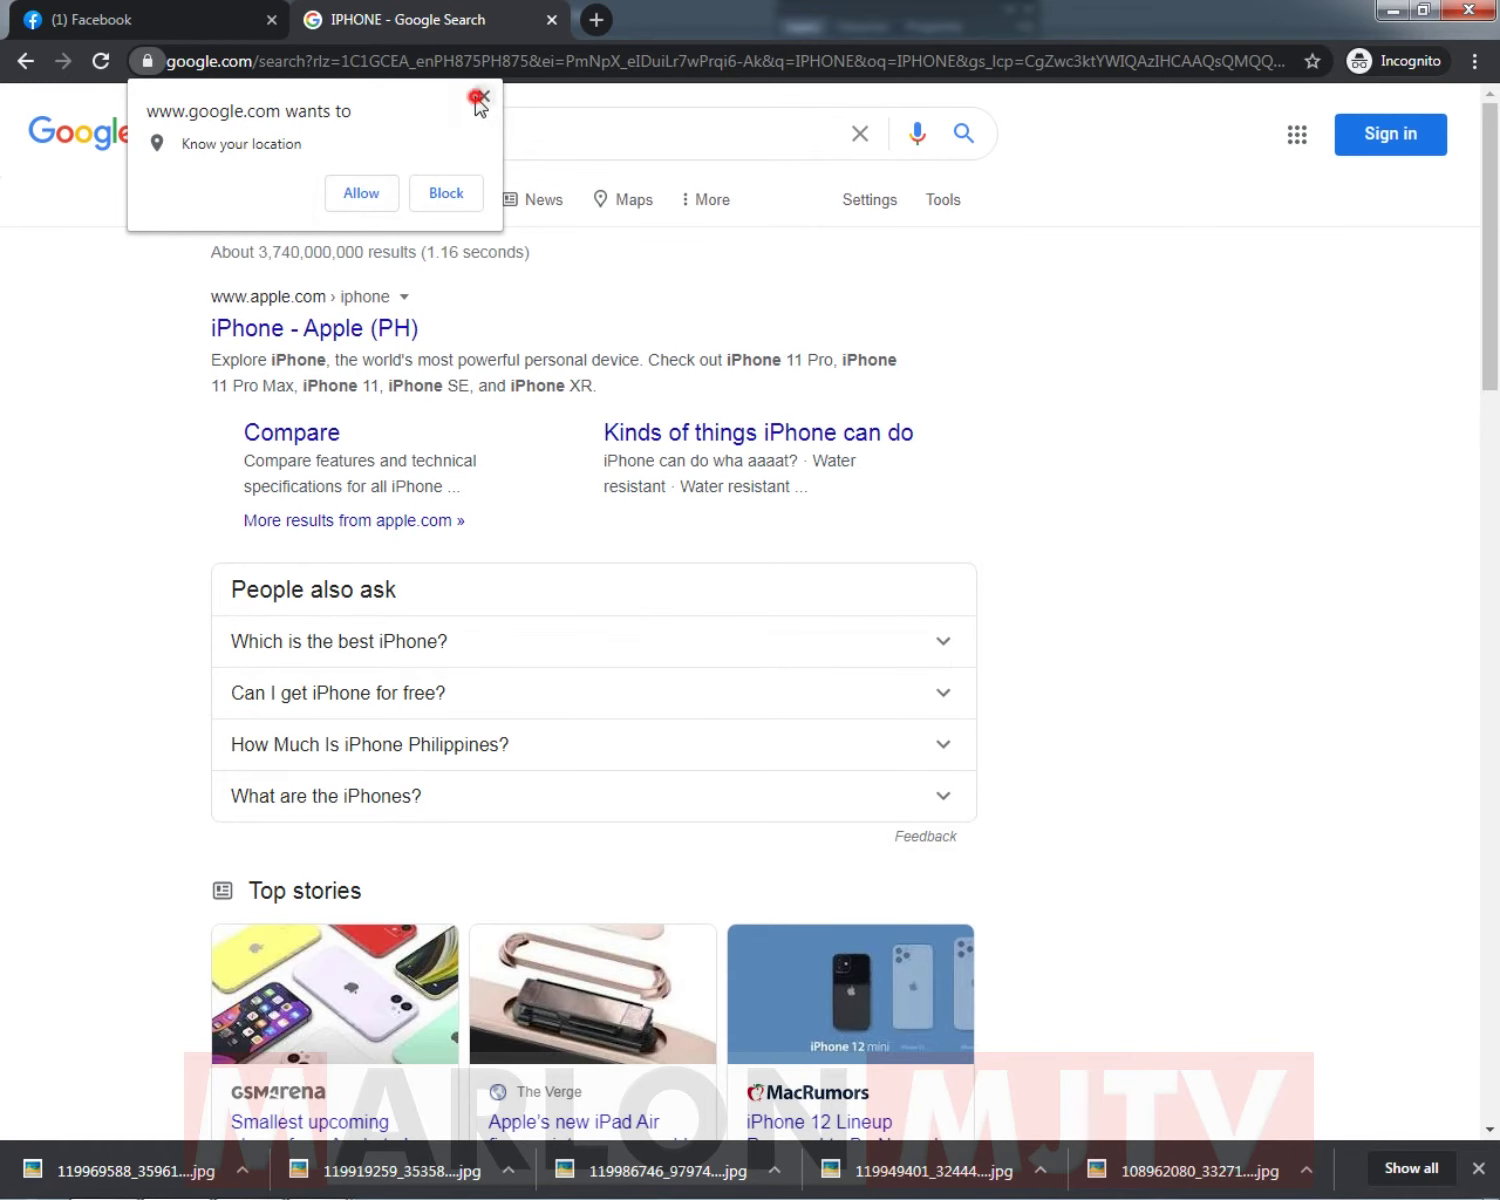
Show the image results for IPHONE and open the preview of the Buy iPhone XR picture.
{"action": "left_click", "coordinate": [479, 99]}
{"action": "left_click", "coordinate": [325, 194]}
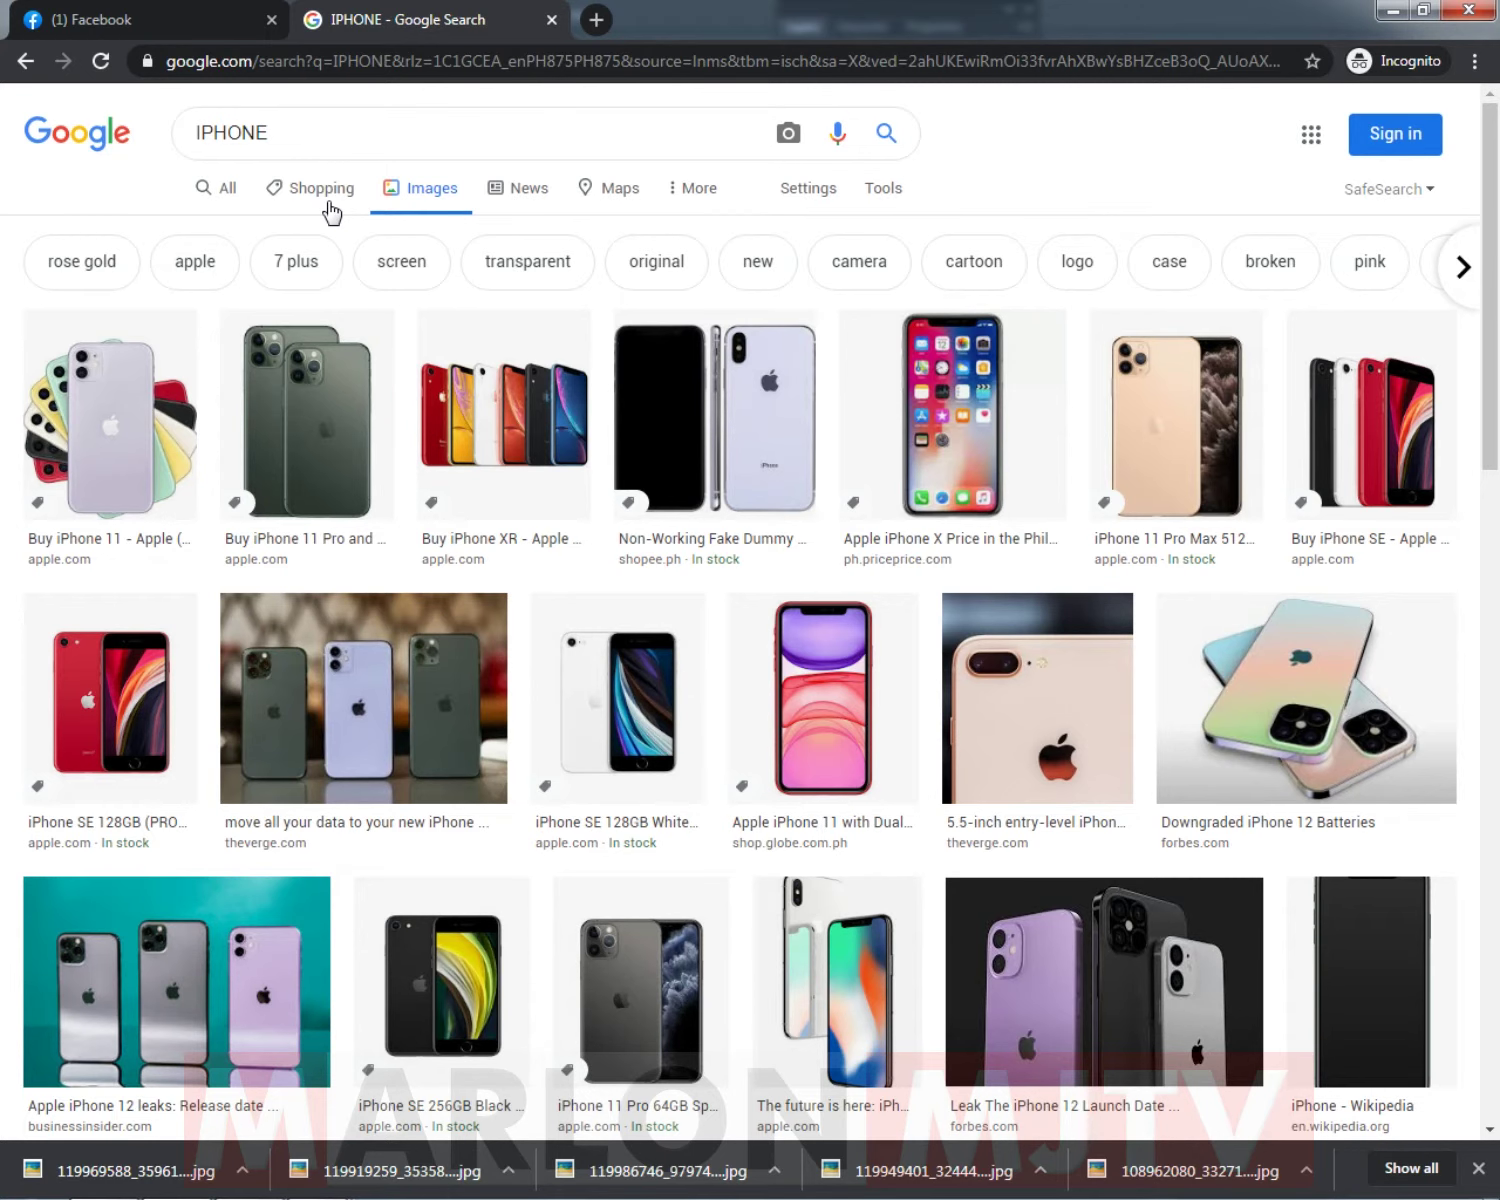
{"action": "left_click", "coordinate": [495, 408]}
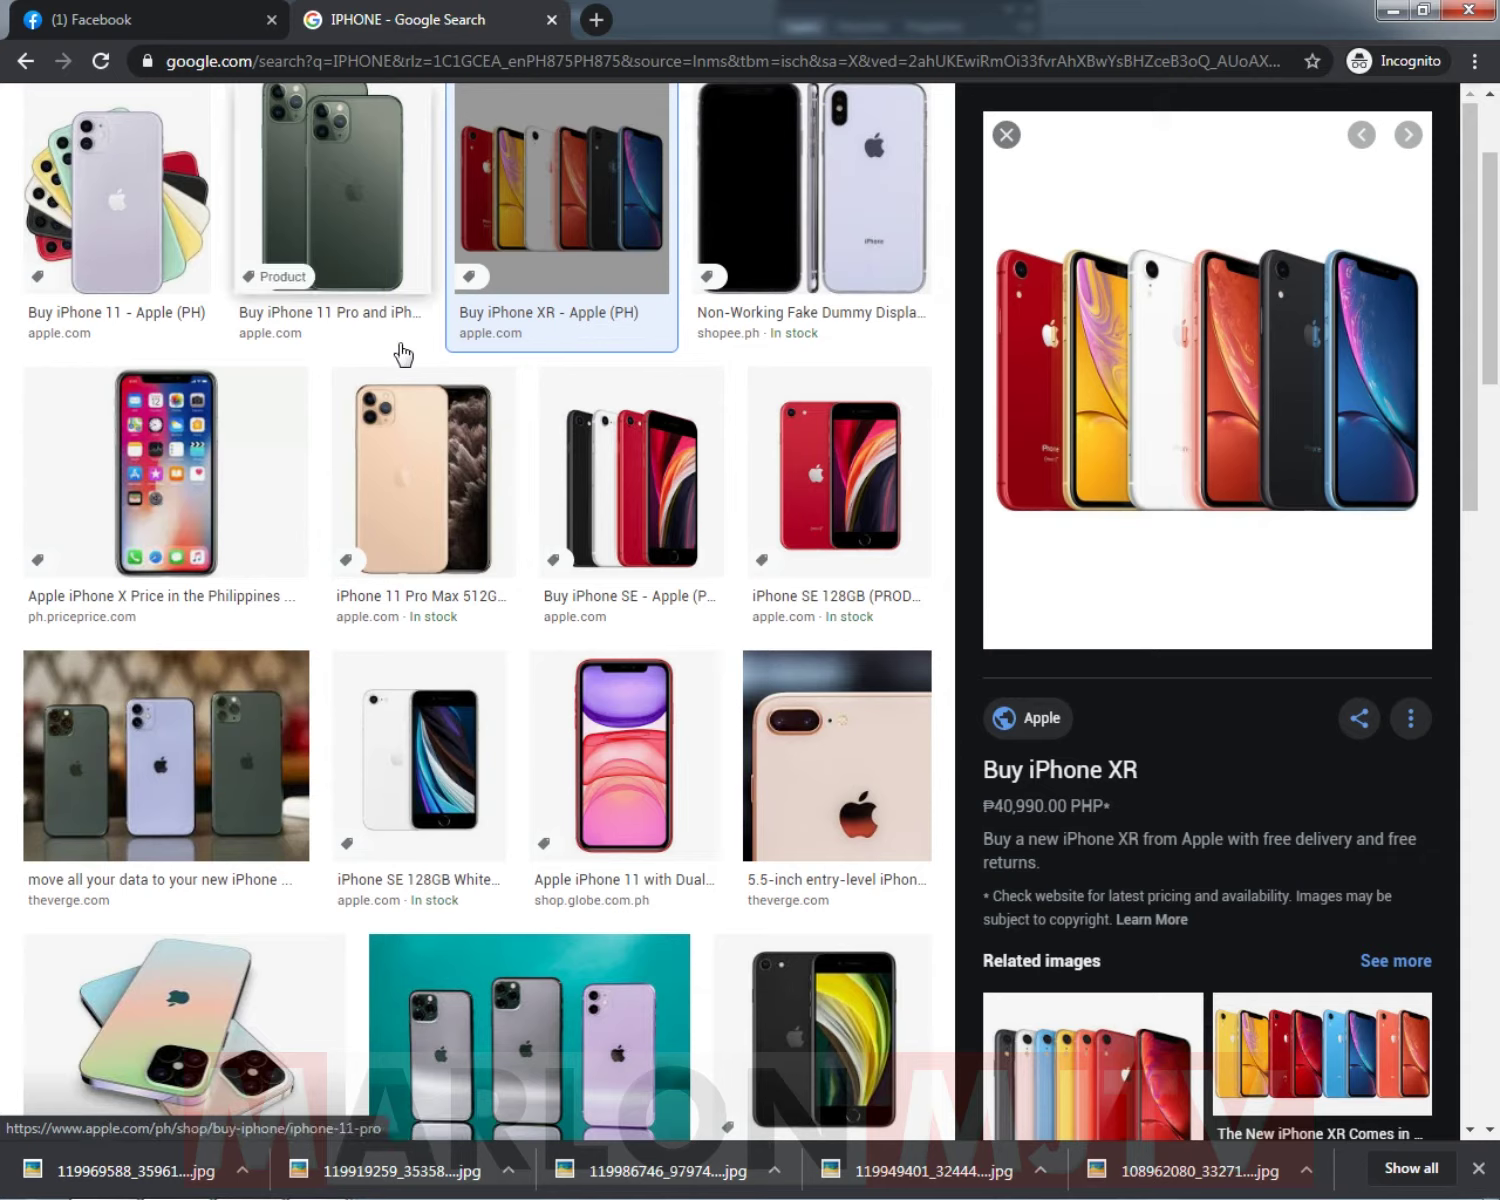
Copy the iPhone XR picture and paste it into the Photoshop signboard, positioned low over the LCD & BATTERY and AVAILABLE lines.
{"action": "right_click", "coordinate": [1268, 405]}
{"action": "left_click", "coordinate": [1230, 638]}
{"action": "key", "text": "alt+Tab"}
{"action": "key", "text": "alt+Tab"}
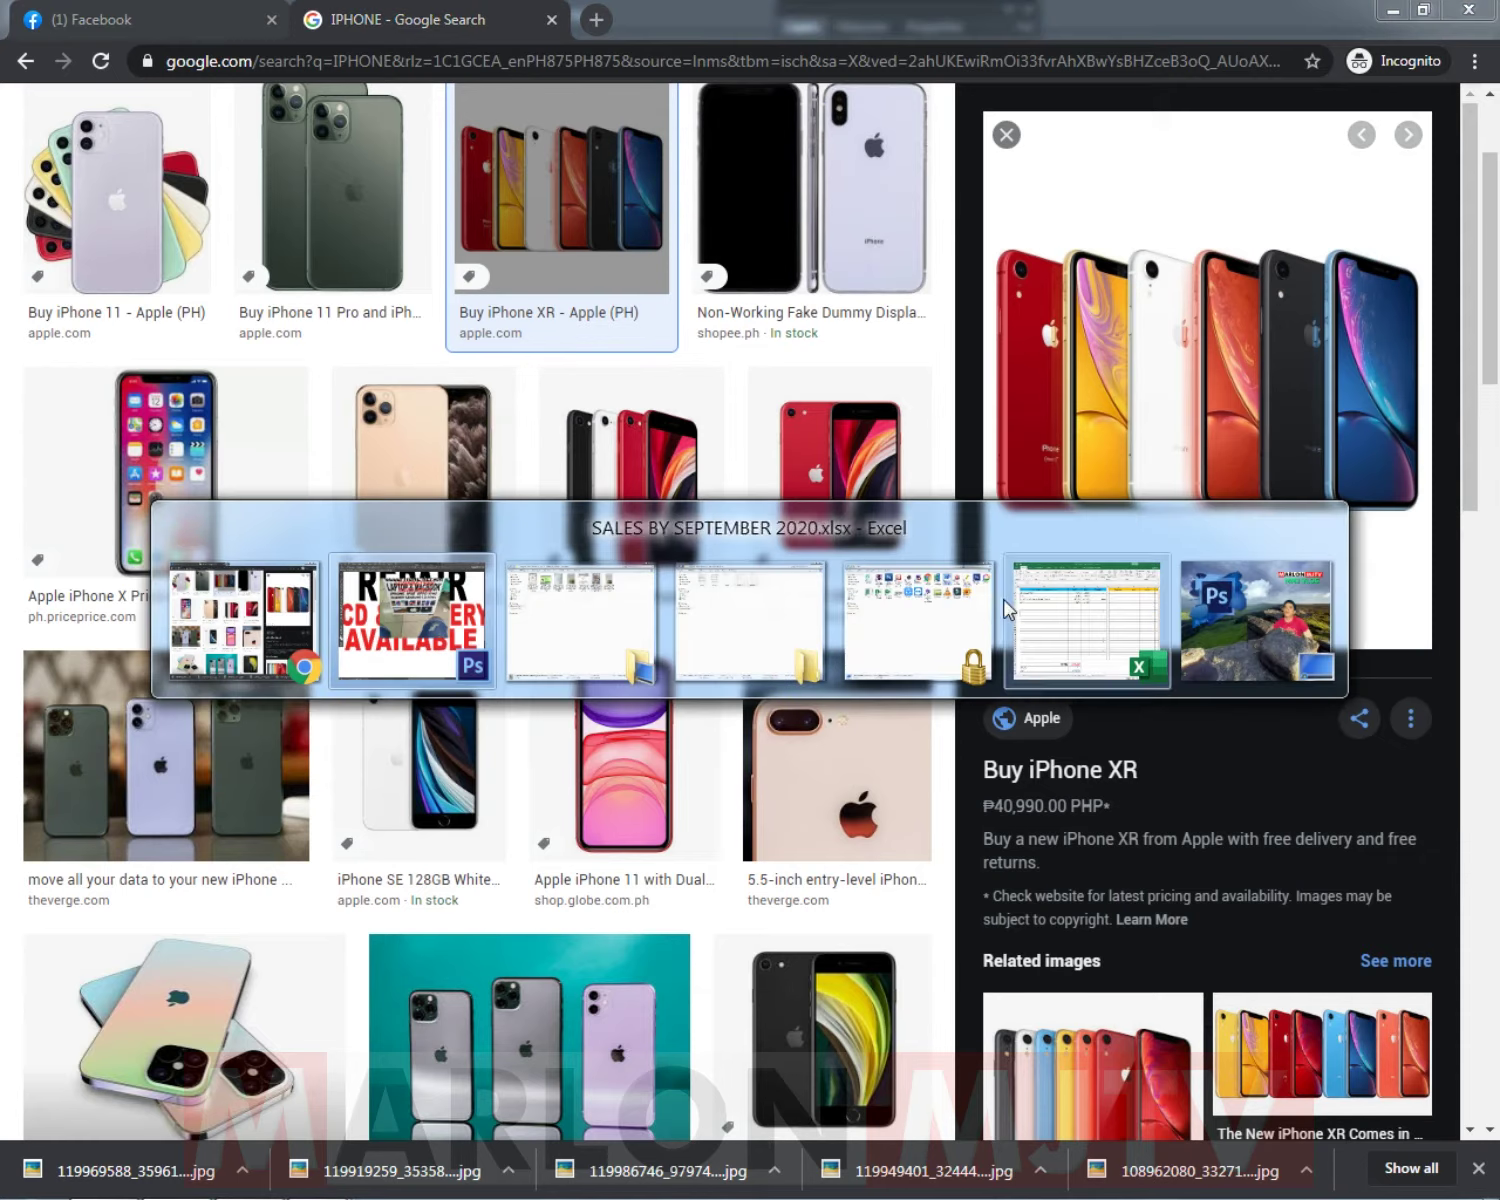
{"action": "scroll", "coordinate": [706, 605], "scroll_direction": "down", "scroll_amount": 4}
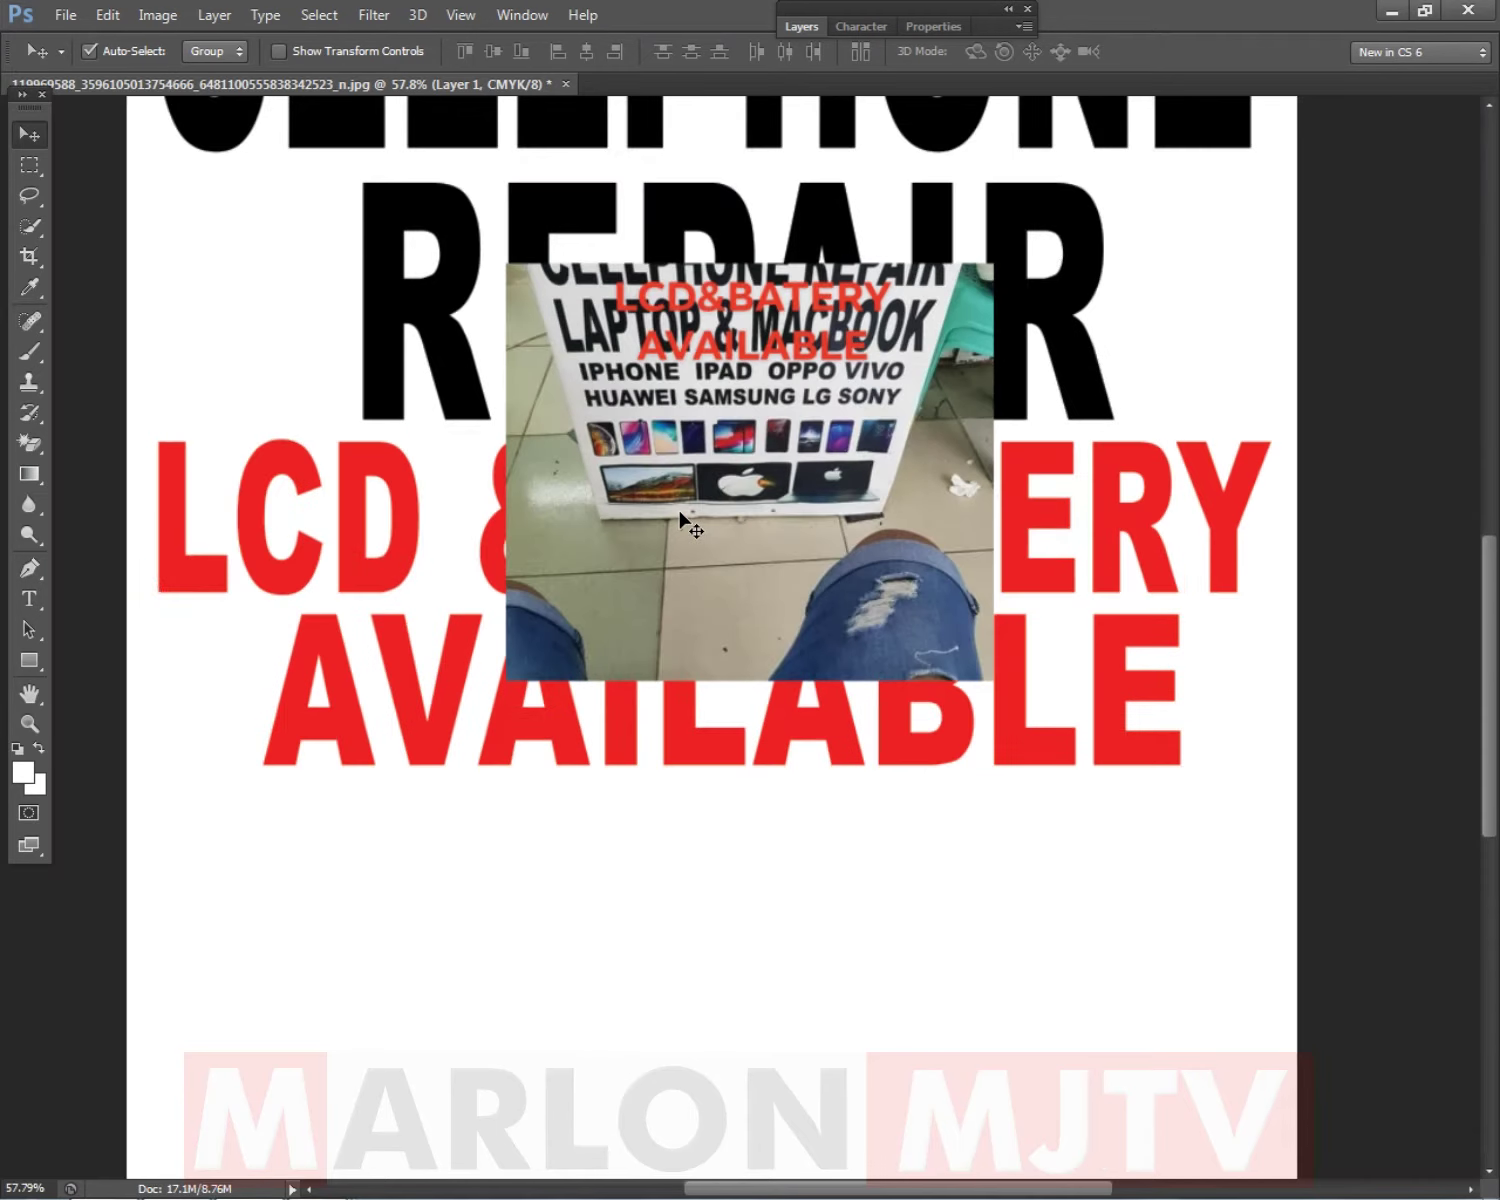
{"action": "key", "text": "ctrl+v"}
{"action": "left_click_drag", "start_coordinate": [622, 642], "coordinate": [549, 780]}
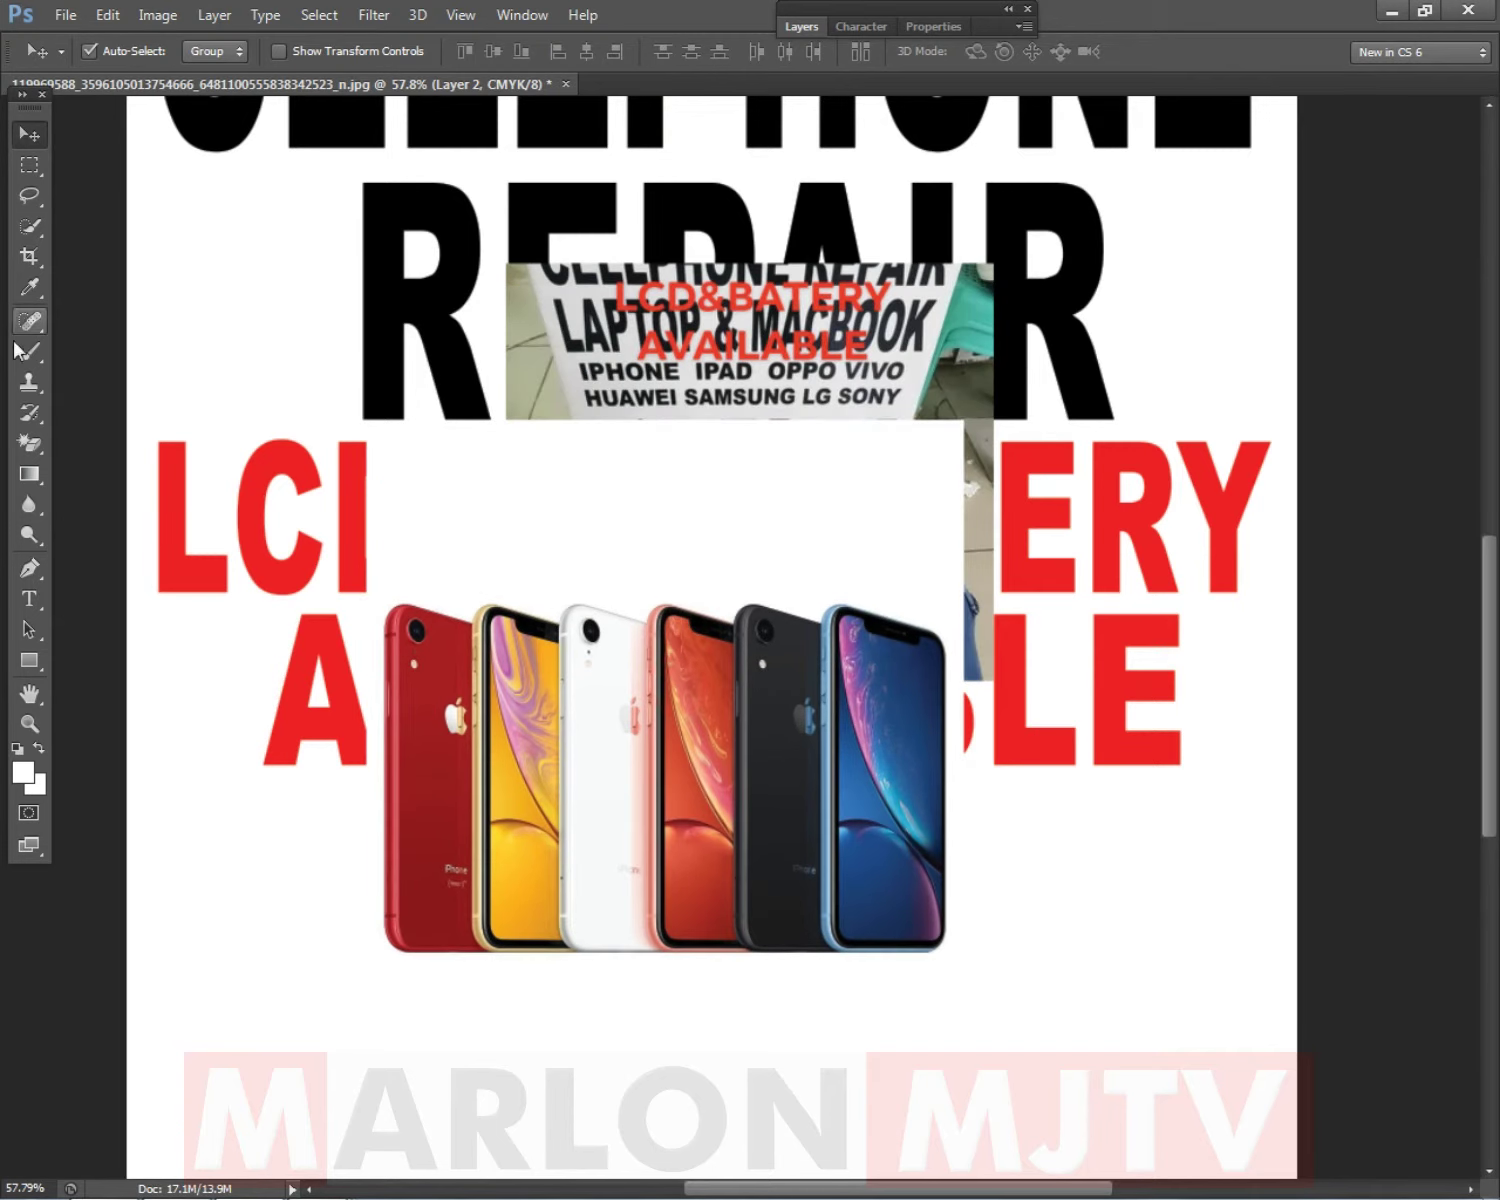
Erase the white background of the iPhone picture with the Magic Eraser and move the phones below the AVAILABLE line, near the left margin.
{"action": "left_click", "coordinate": [38, 442]}
{"action": "left_click", "coordinate": [603, 469]}
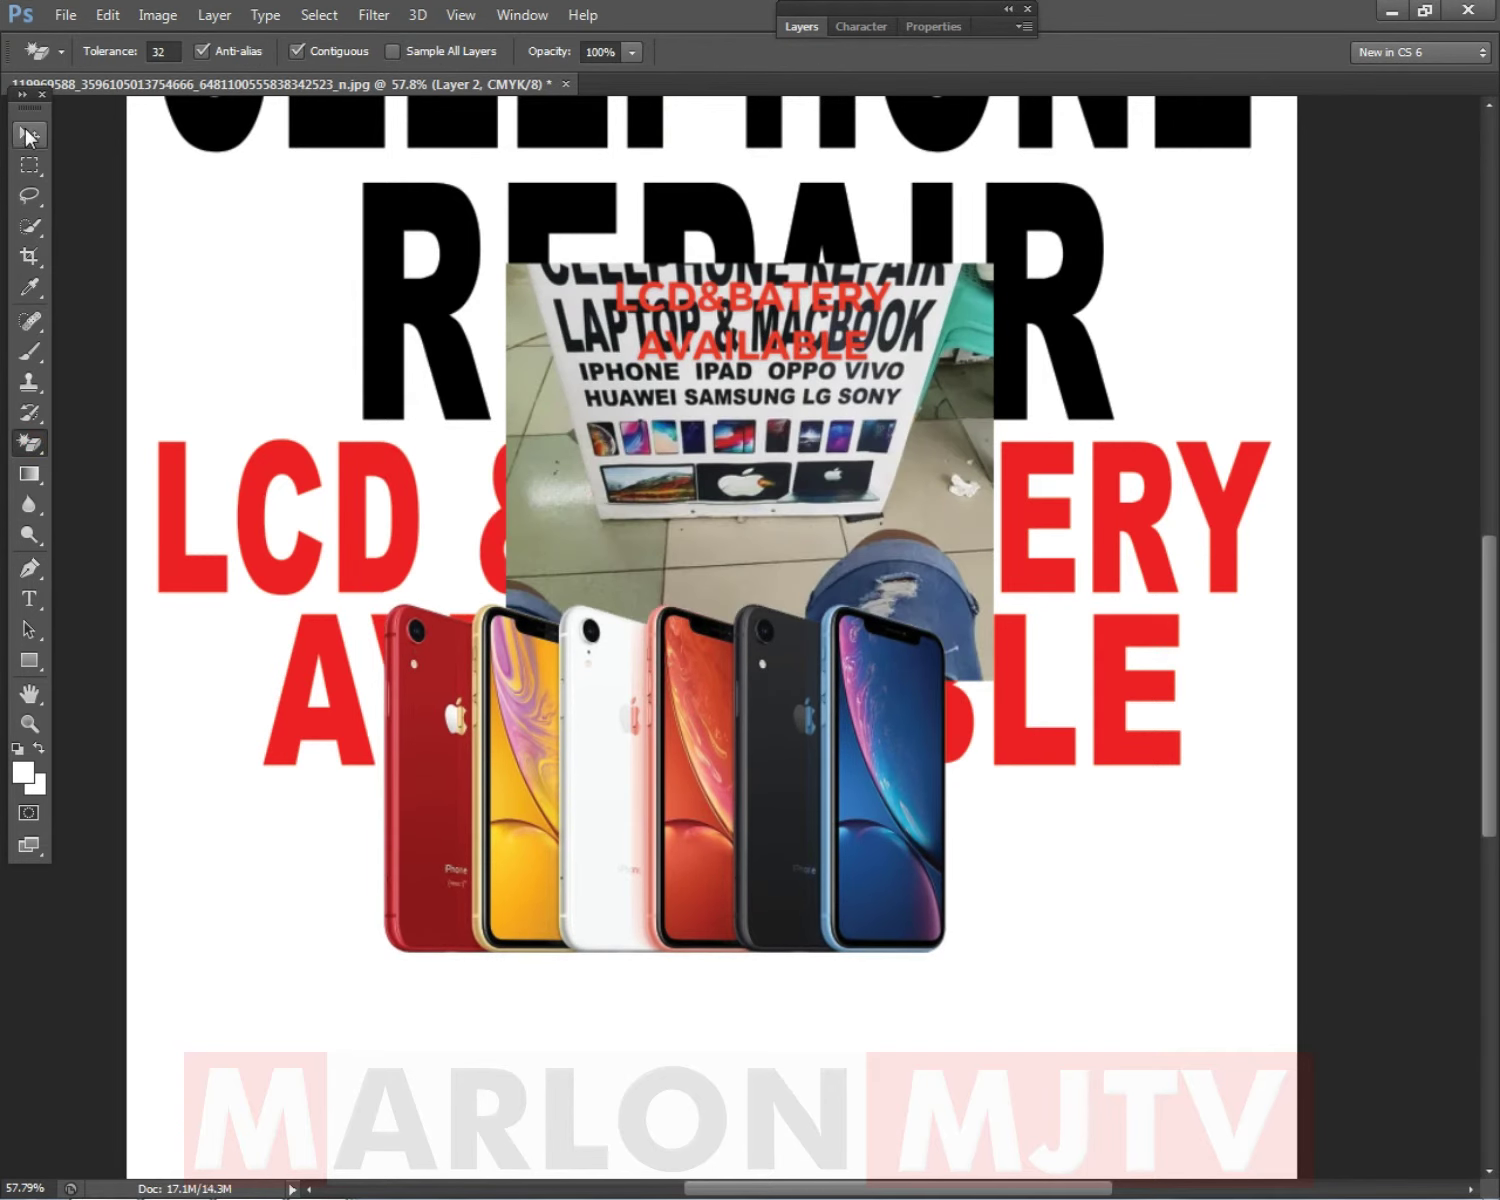
{"action": "left_click", "coordinate": [28, 135]}
{"action": "scroll", "coordinate": [650, 520], "scroll_direction": "down", "scroll_amount": 4}
{"action": "left_click_drag", "start_coordinate": [692, 750], "coordinate": [599, 798]}
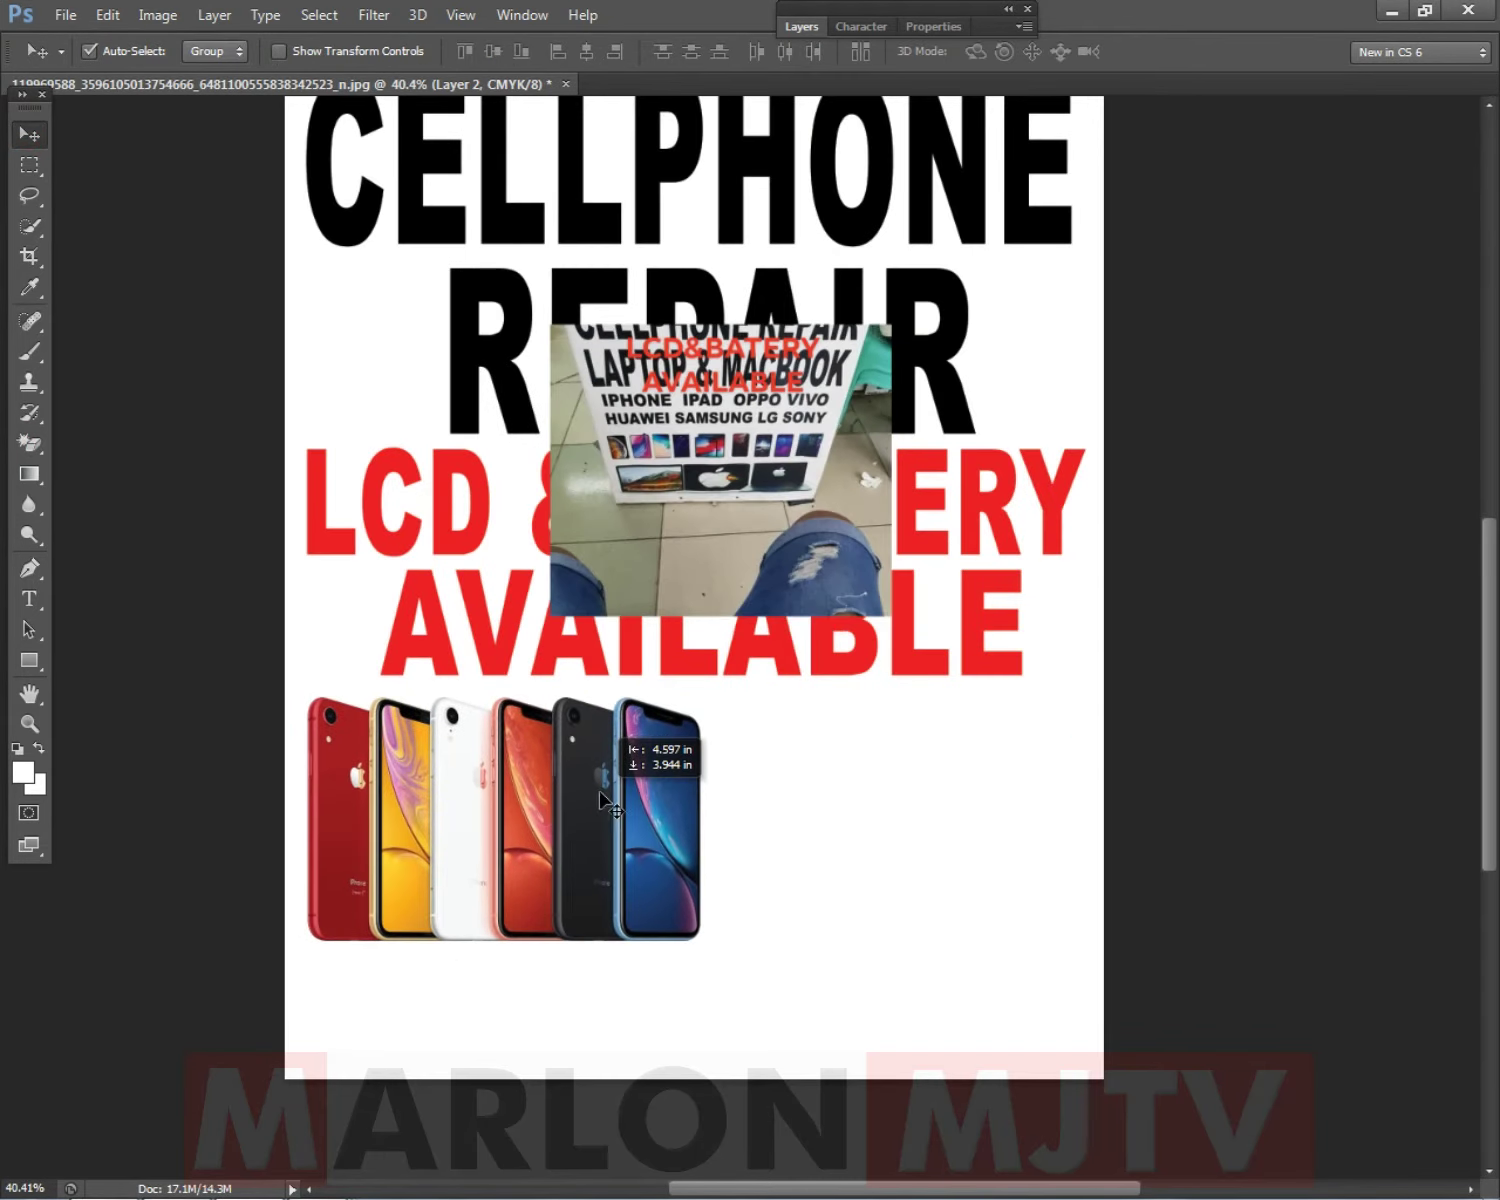
Scale the iPhone picture down to about 77% width and 72% height below the AVAILABLE line.
{"action": "key", "text": "ctrl+t"}
{"action": "left_click_drag", "start_coordinate": [703, 943], "coordinate": [624, 891]}
{"action": "left_click_drag", "start_coordinate": [632, 802], "coordinate": [649, 804]}
{"action": "left_click_drag", "start_coordinate": [645, 894], "coordinate": [610, 872]}
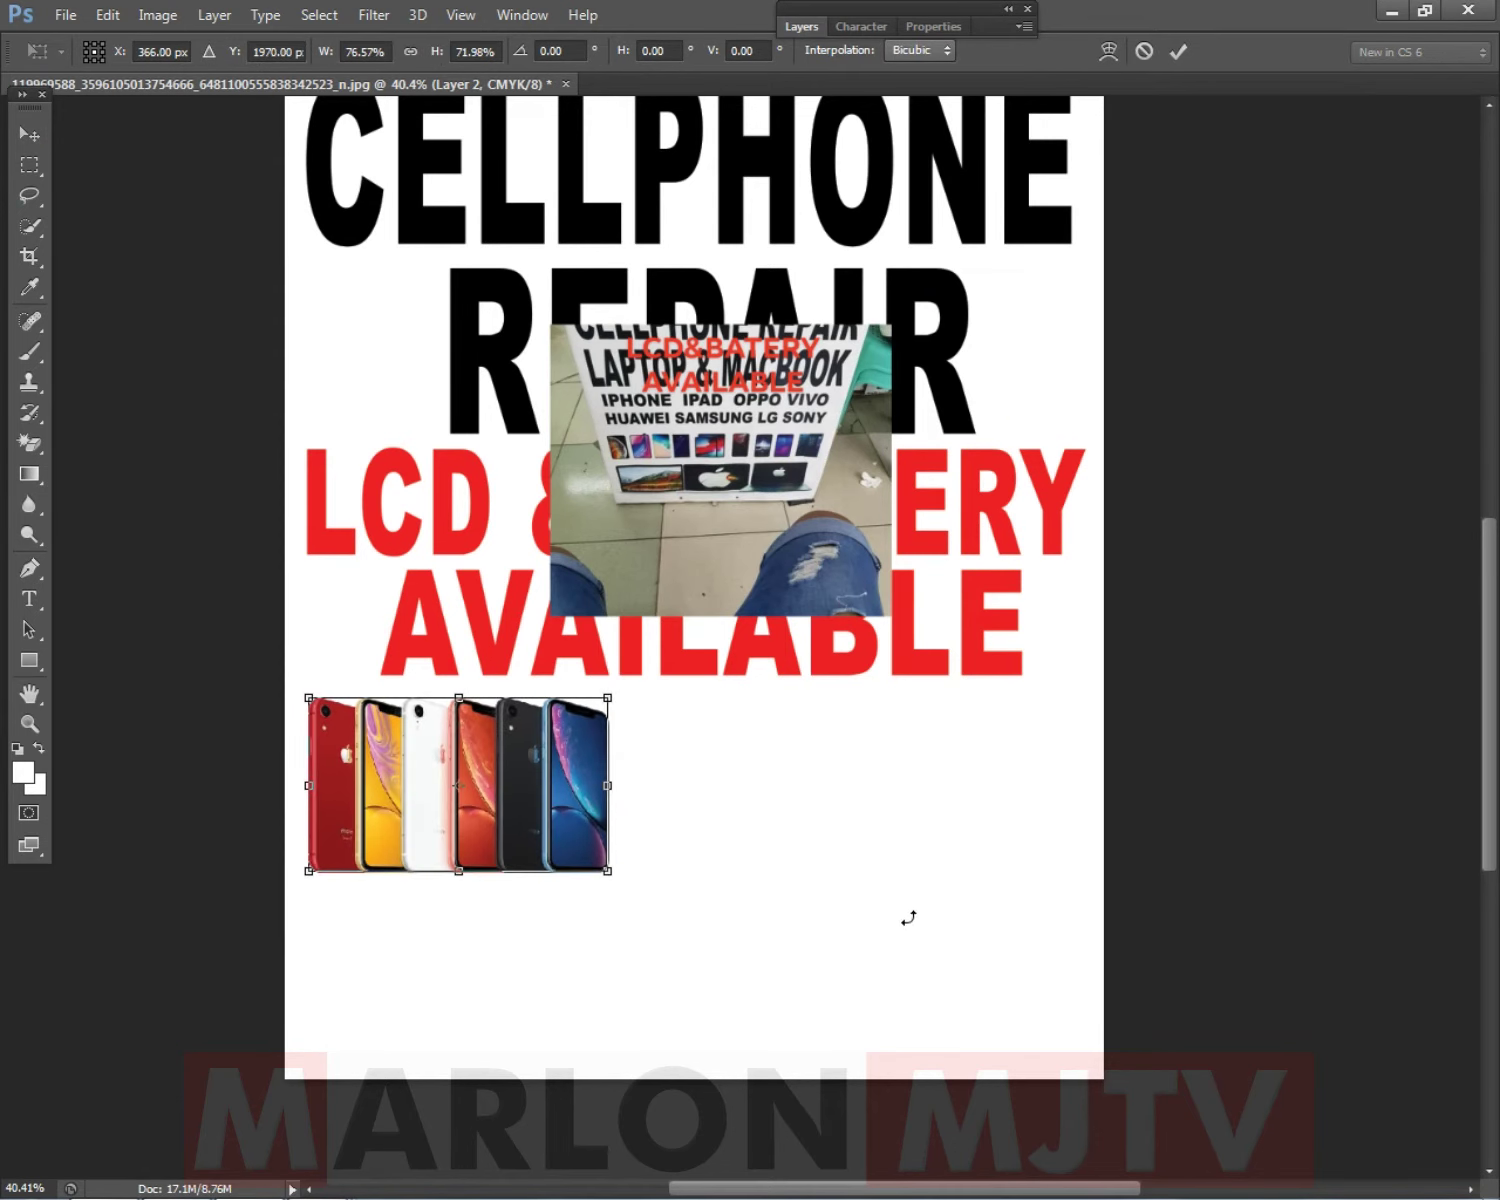
{"action": "key", "text": "Return"}
{"action": "scroll", "coordinate": [928, 922], "scroll_direction": "up", "scroll_amount": 1}
{"action": "scroll", "coordinate": [817, 804], "scroll_direction": "down", "scroll_amount": 2}
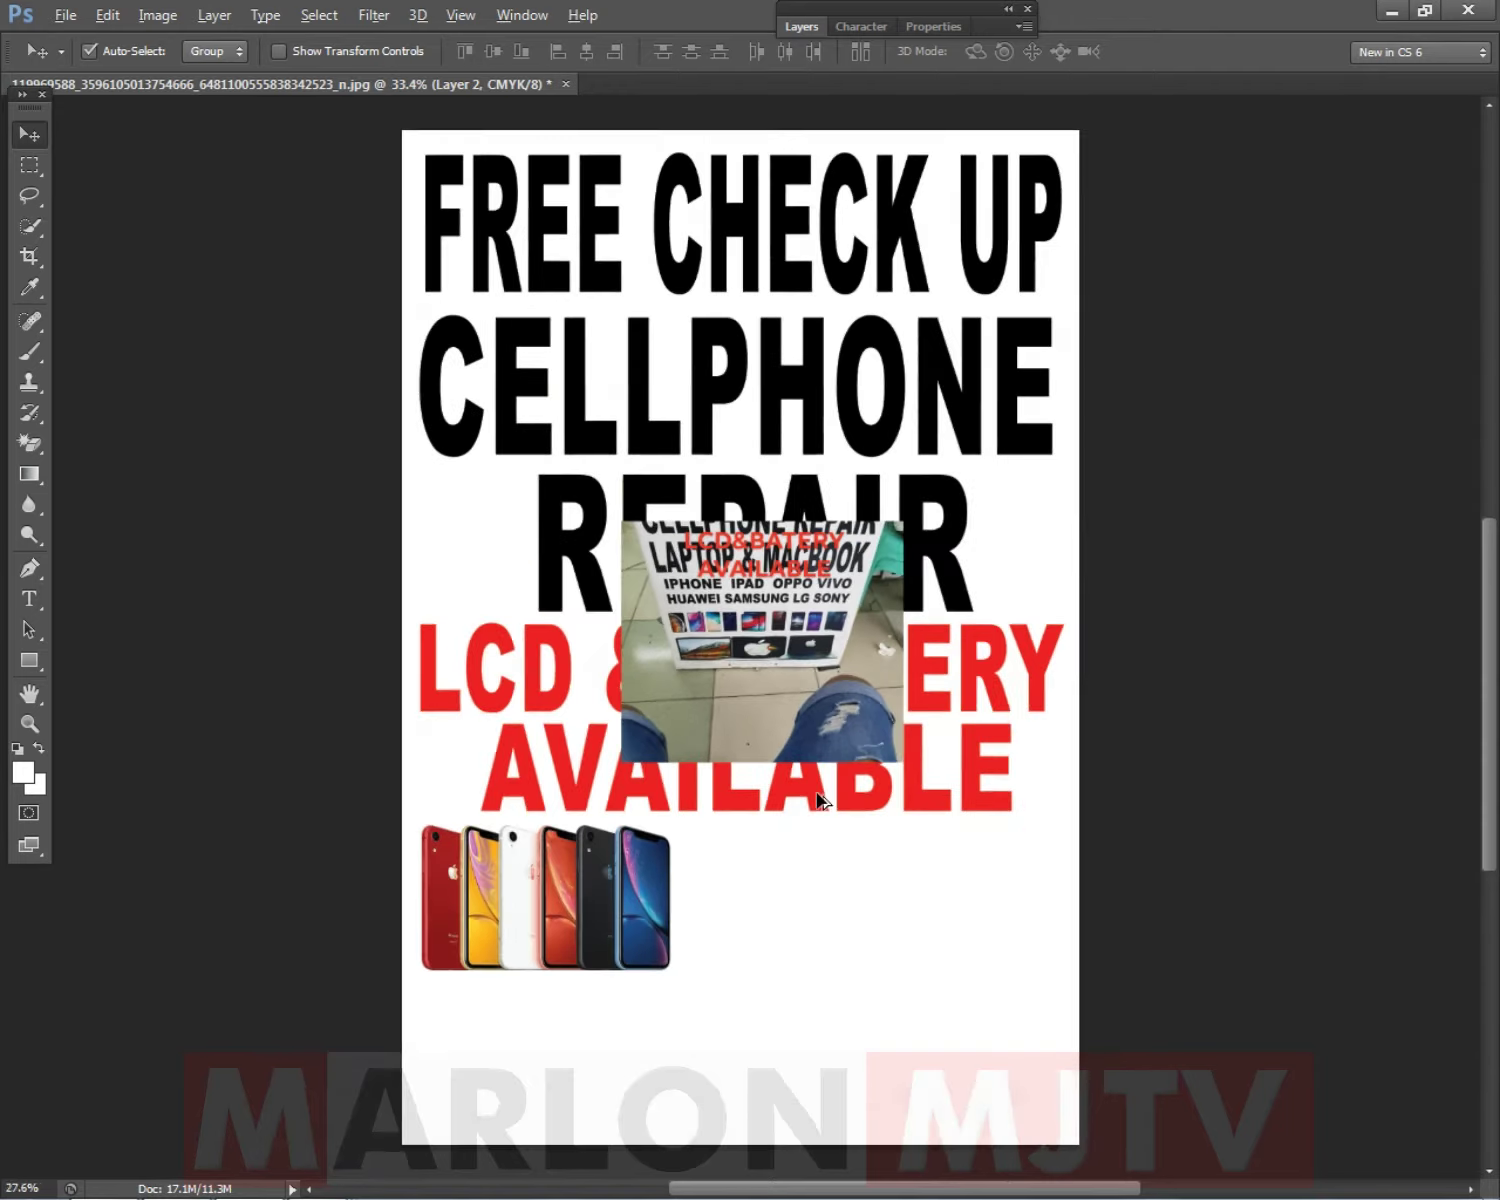
{"action": "scroll", "coordinate": [822, 798], "scroll_direction": "up", "scroll_amount": 1}
Switch to Chrome and look through the IPHONE image results, including the Best iPhone 2020 preview, for more device pictures.
{"action": "key", "text": "alt+Tab"}
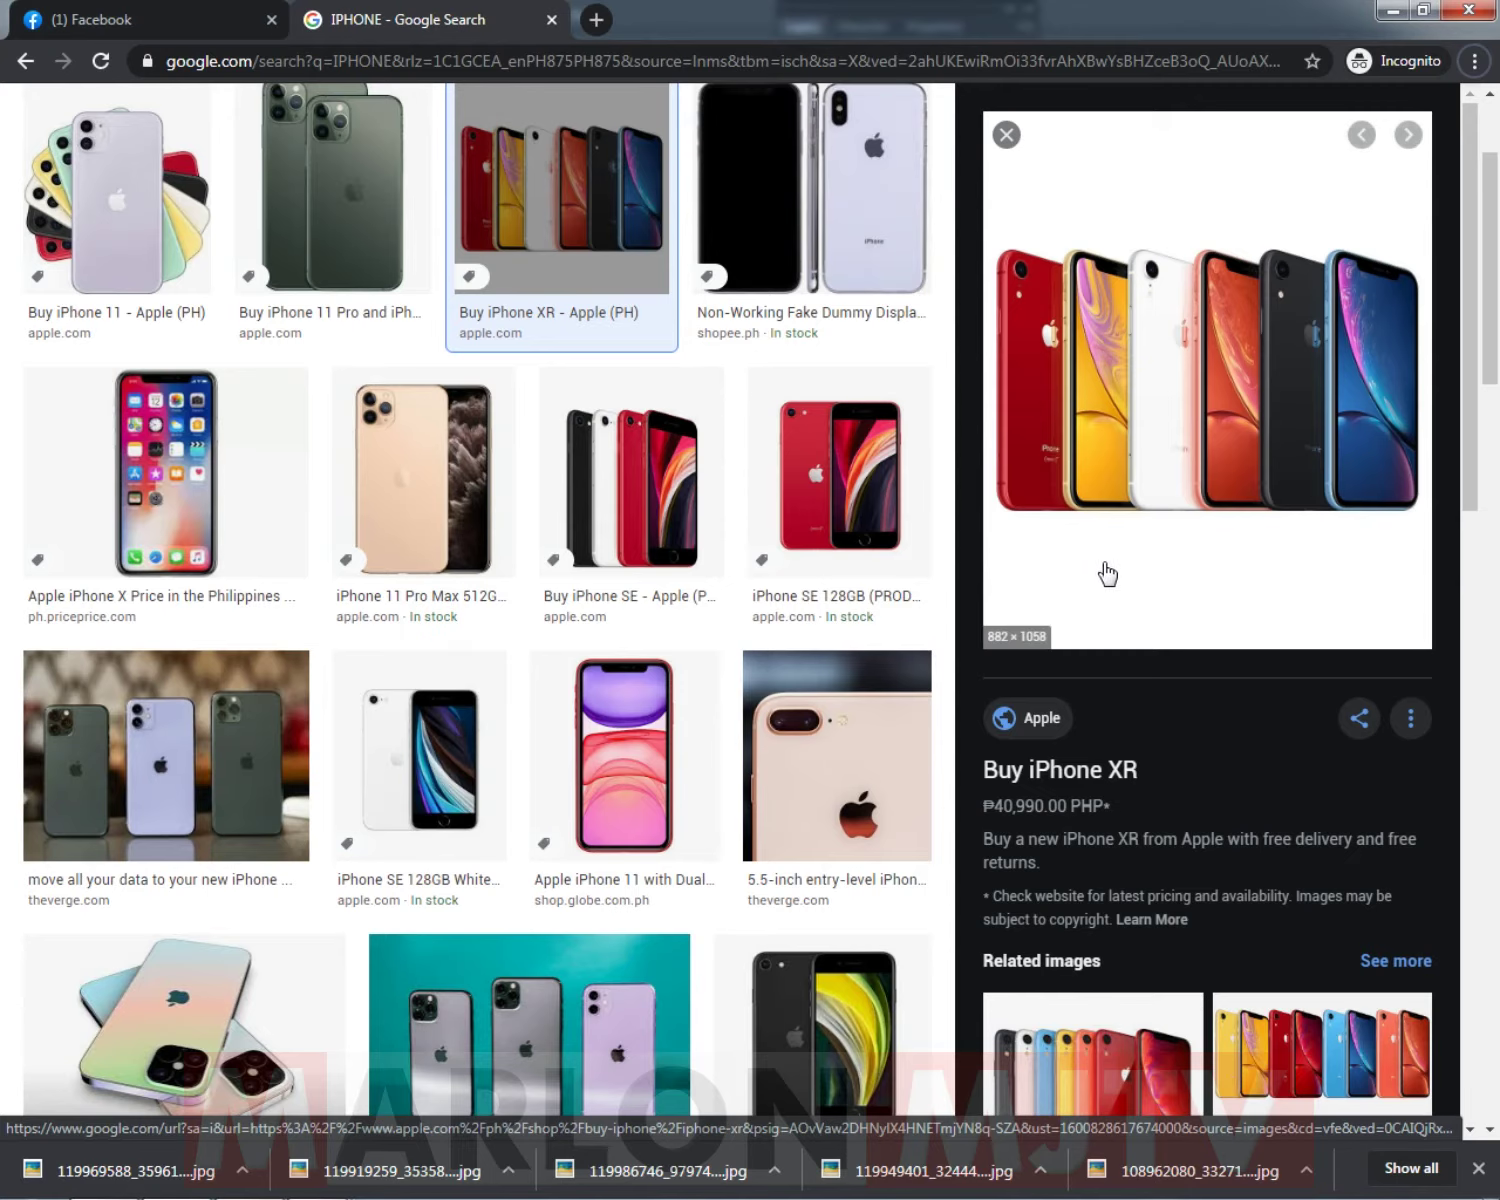
{"action": "scroll", "coordinate": [1105, 569], "scroll_direction": "down", "scroll_amount": 4}
{"action": "scroll", "coordinate": [297, 578], "scroll_direction": "down", "scroll_amount": 3}
{"action": "scroll", "coordinate": [420, 541], "scroll_direction": "down", "scroll_amount": 6}
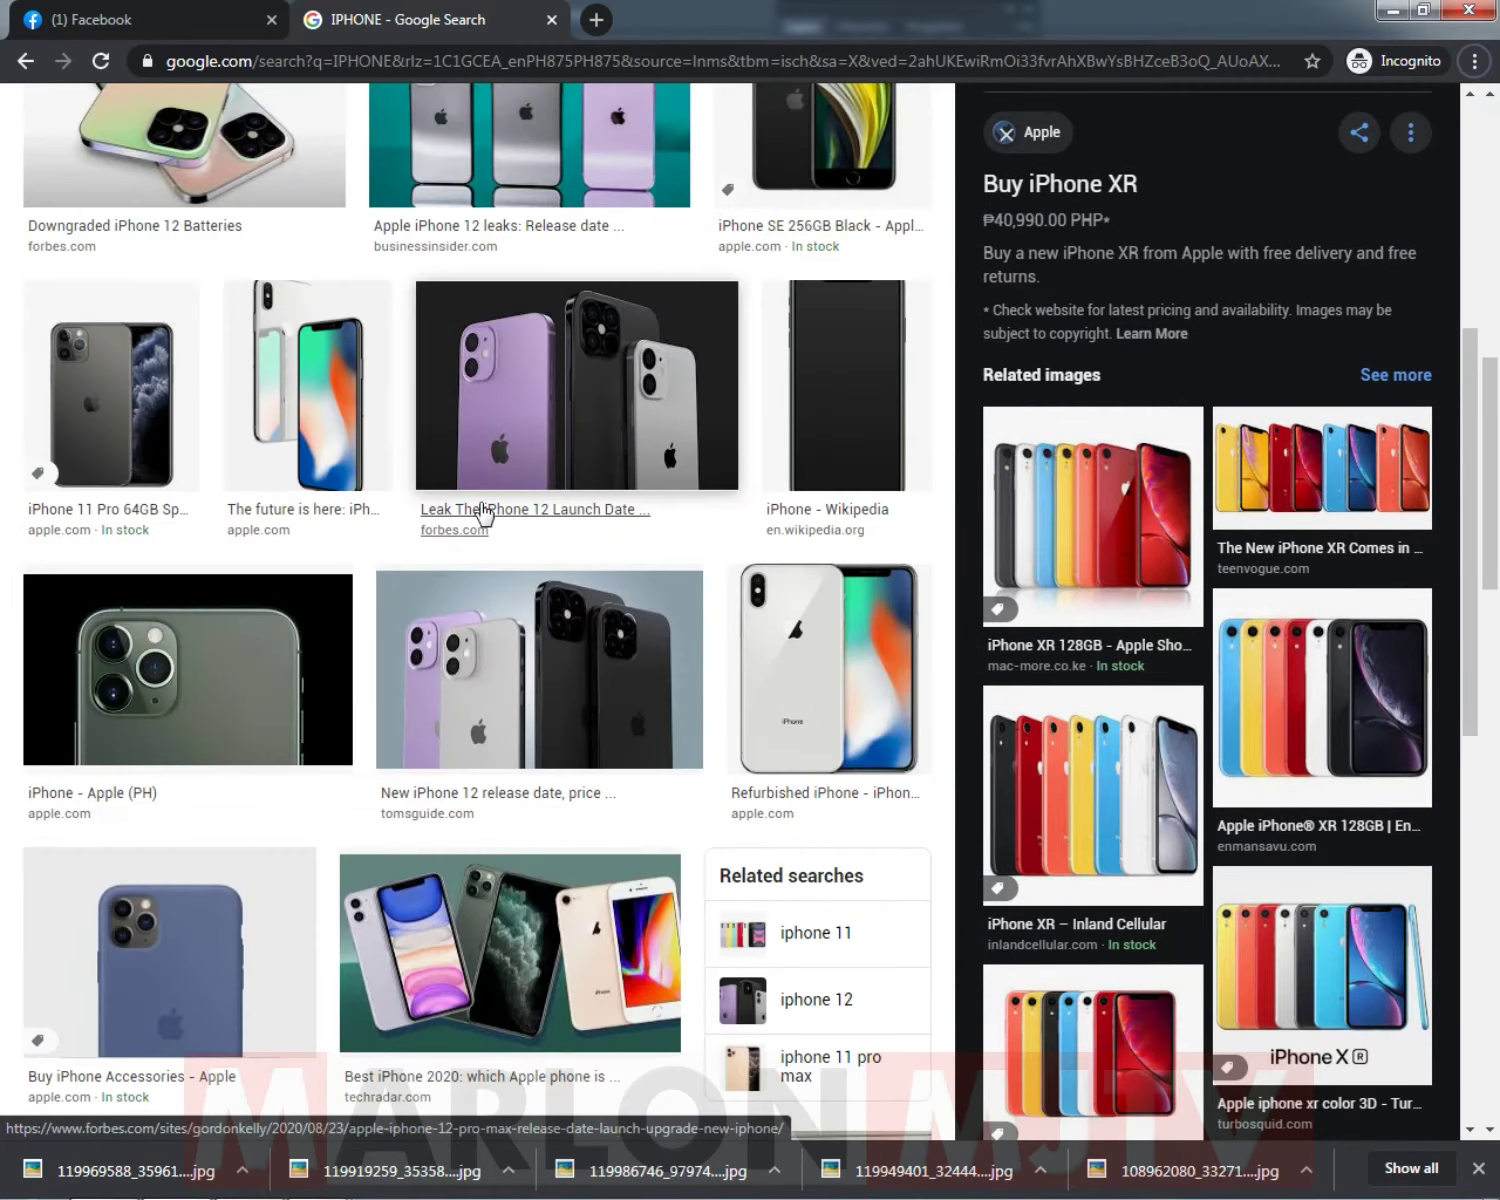
{"action": "scroll", "coordinate": [452, 546], "scroll_direction": "up", "scroll_amount": 10}
{"action": "scroll", "coordinate": [481, 545], "scroll_direction": "down", "scroll_amount": 5}
{"action": "scroll", "coordinate": [481, 545], "scroll_direction": "down", "scroll_amount": 8}
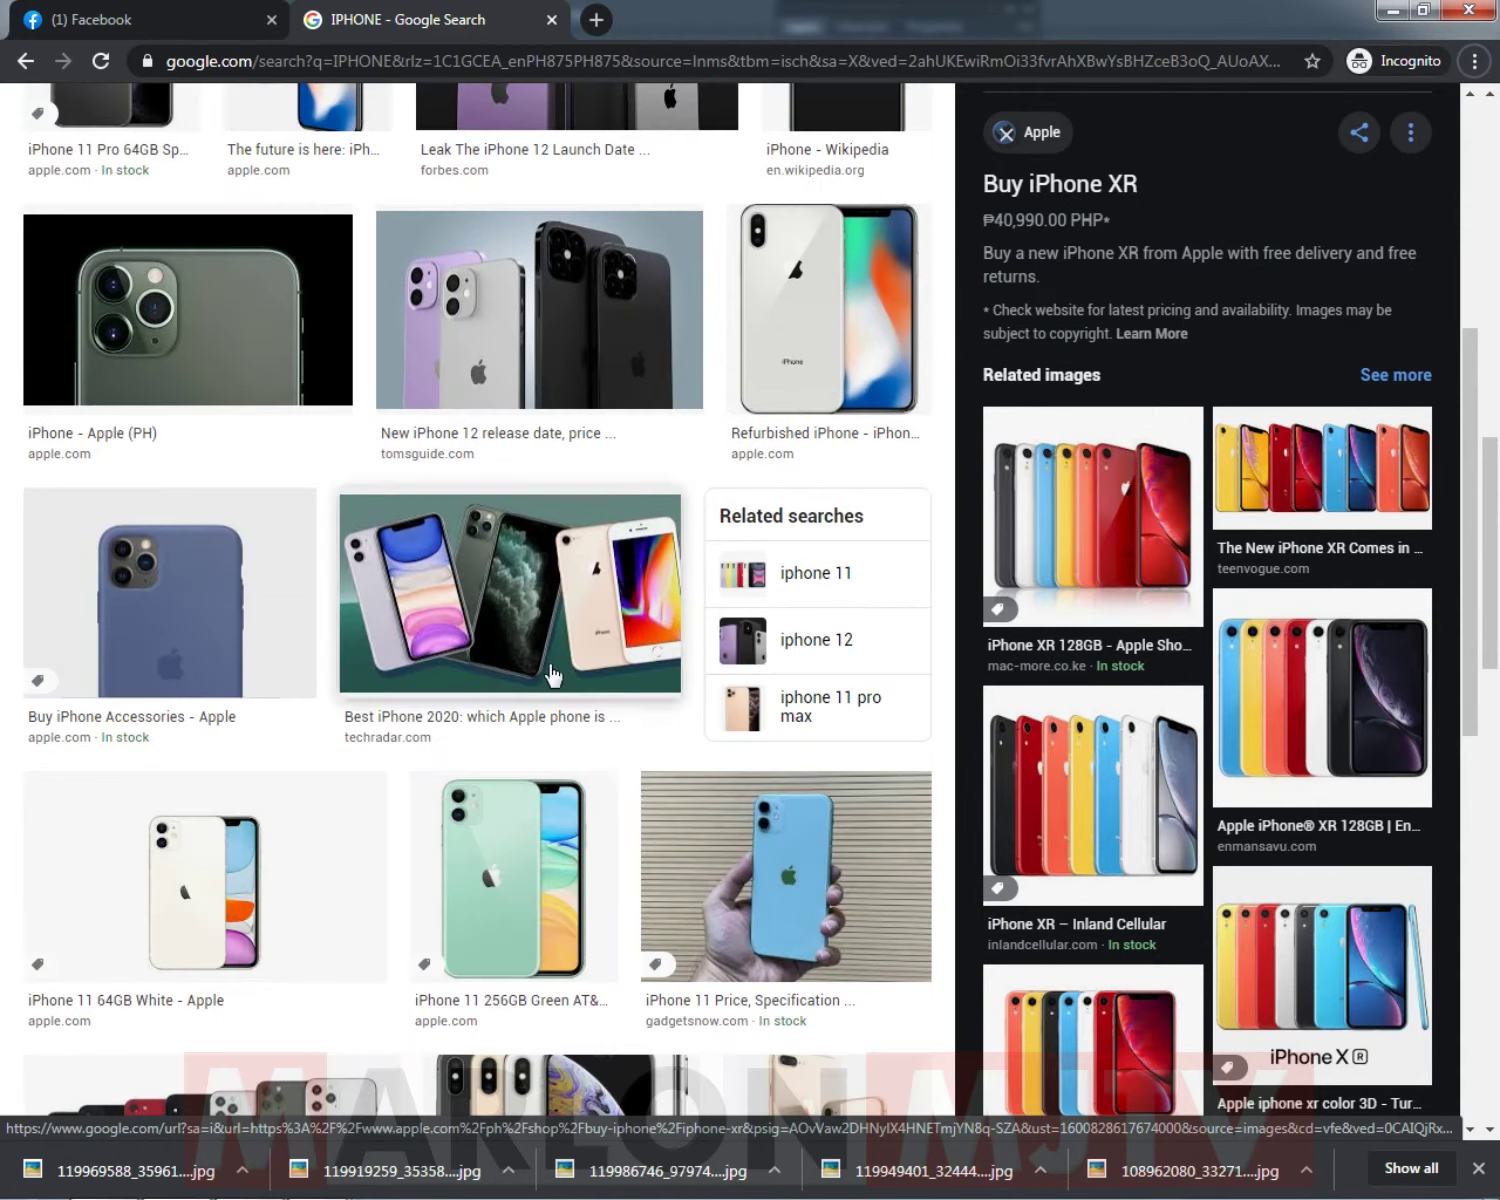
{"action": "left_click", "coordinate": [555, 658]}
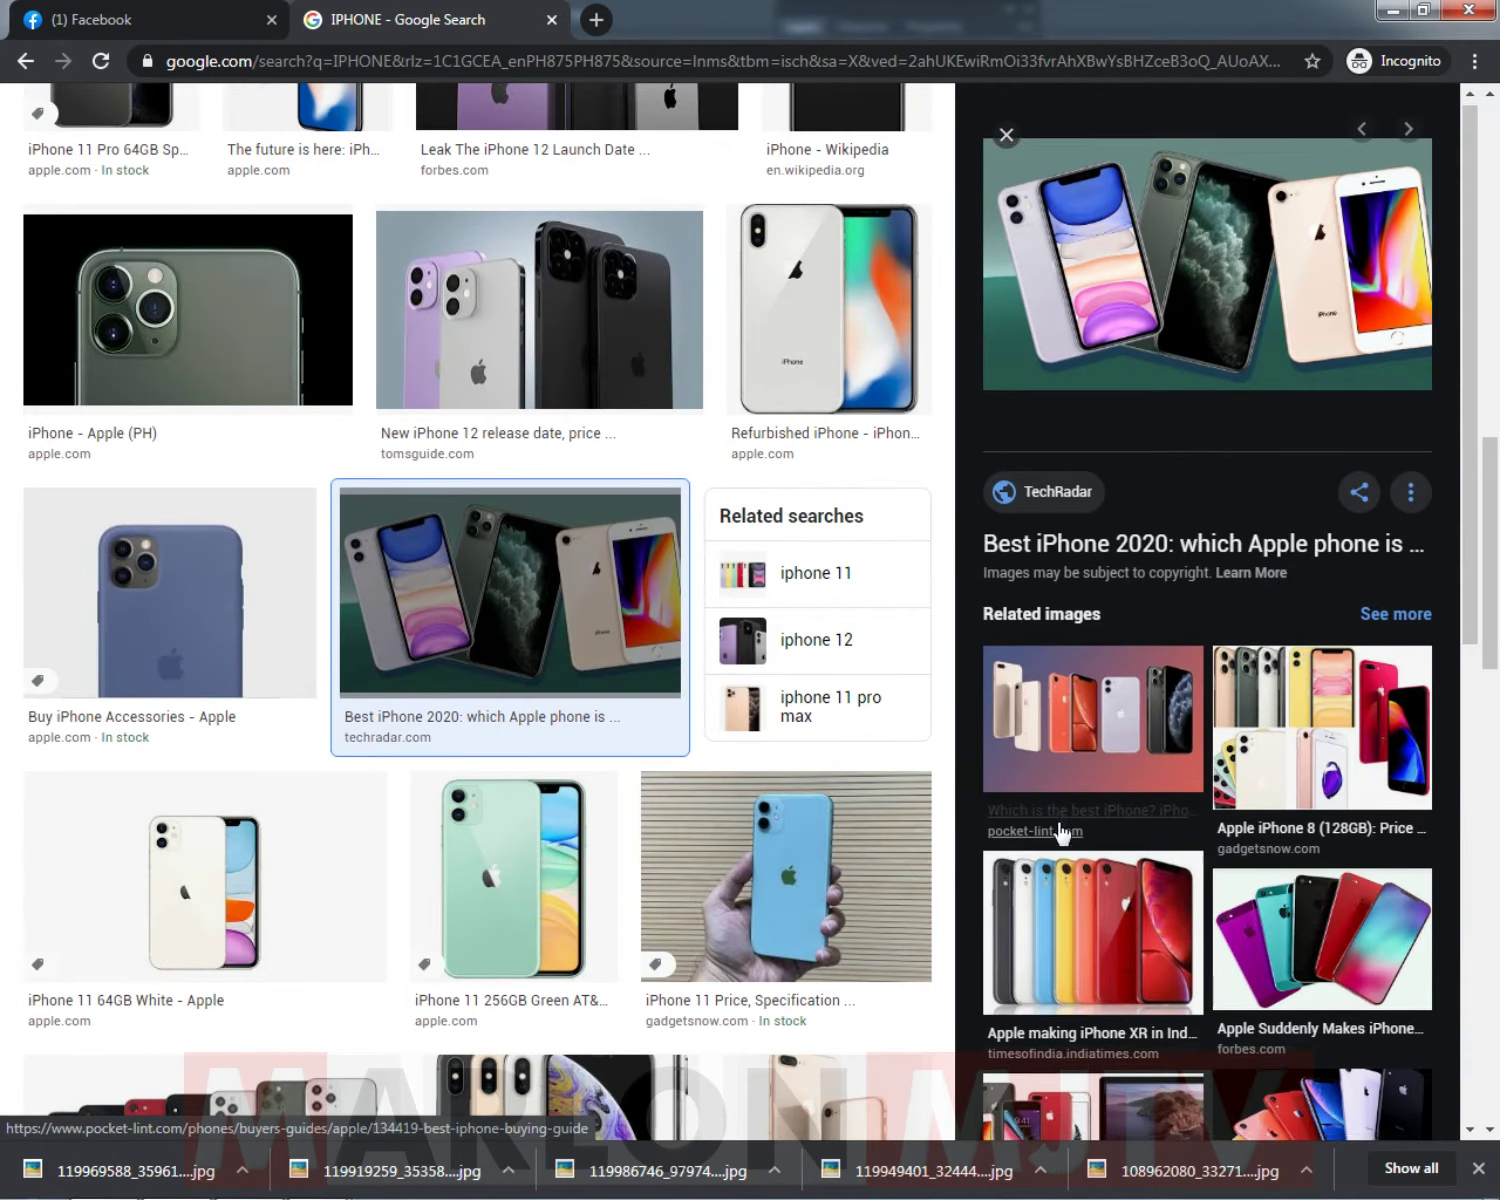
{"action": "scroll", "coordinate": [1058, 825], "scroll_direction": "down", "scroll_amount": 5}
{"action": "scroll", "coordinate": [773, 992], "scroll_direction": "down", "scroll_amount": 4}
{"action": "scroll", "coordinate": [773, 992], "scroll_direction": "down", "scroll_amount": 13}
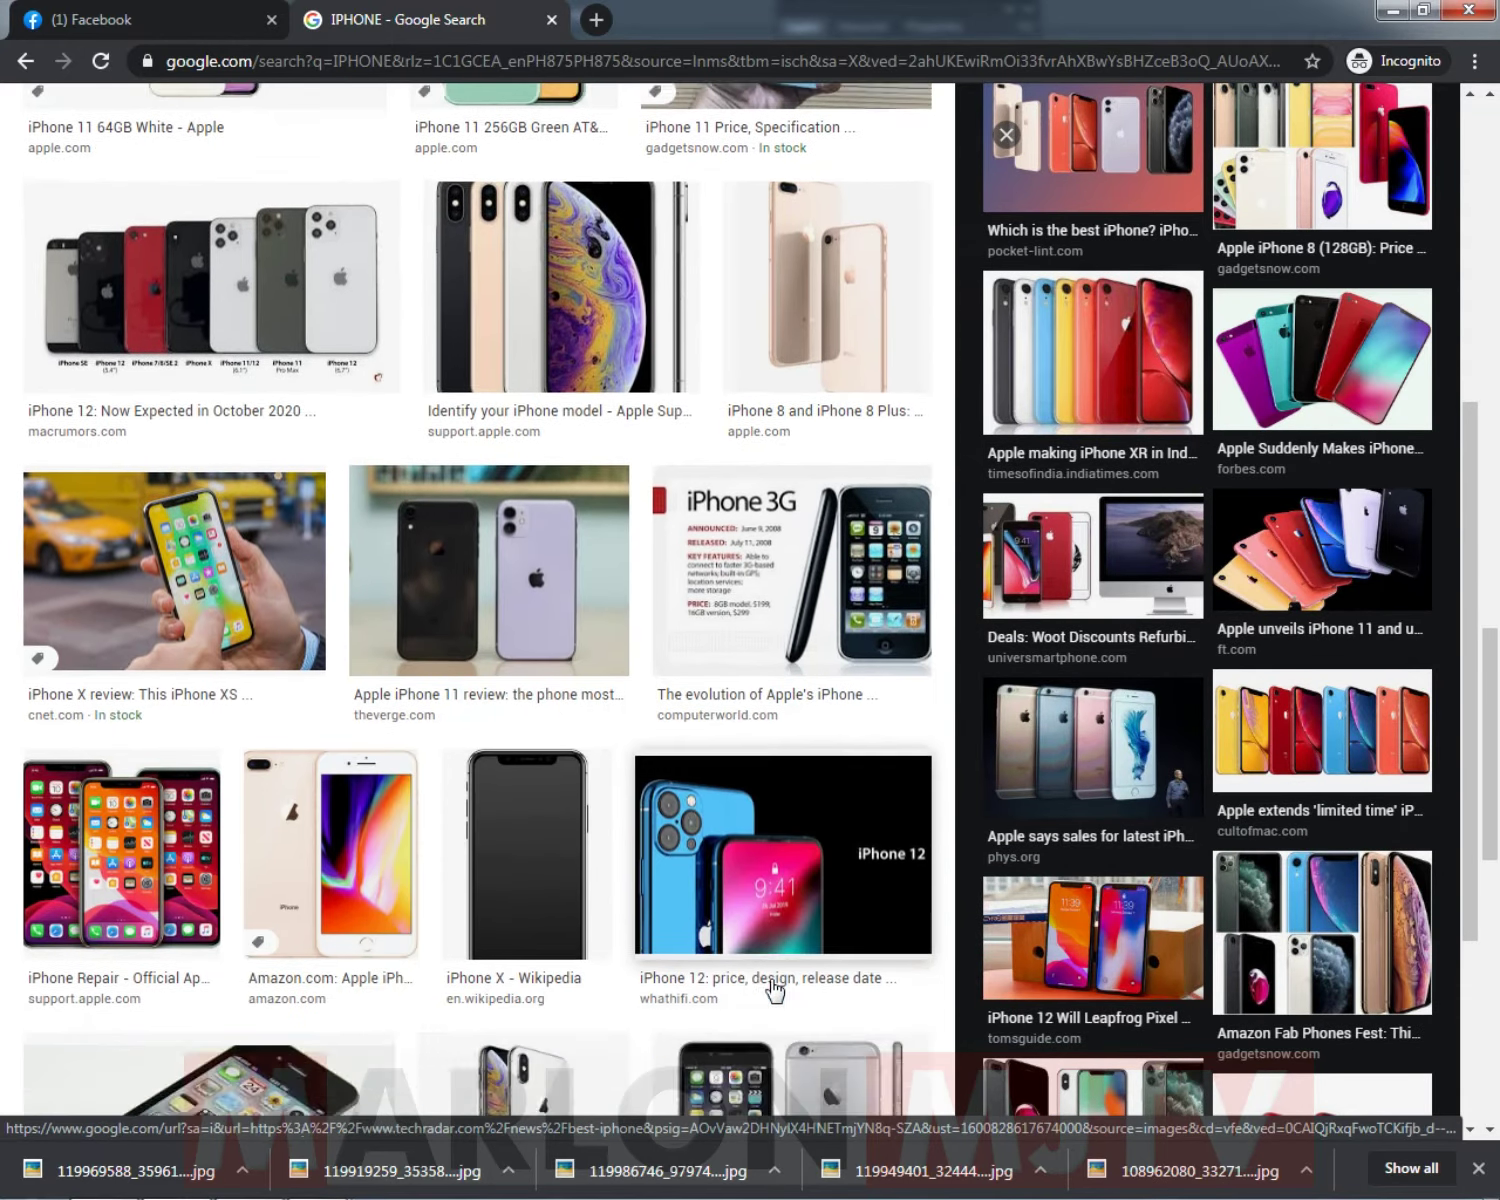
{"action": "scroll", "coordinate": [773, 990], "scroll_direction": "down", "scroll_amount": 7}
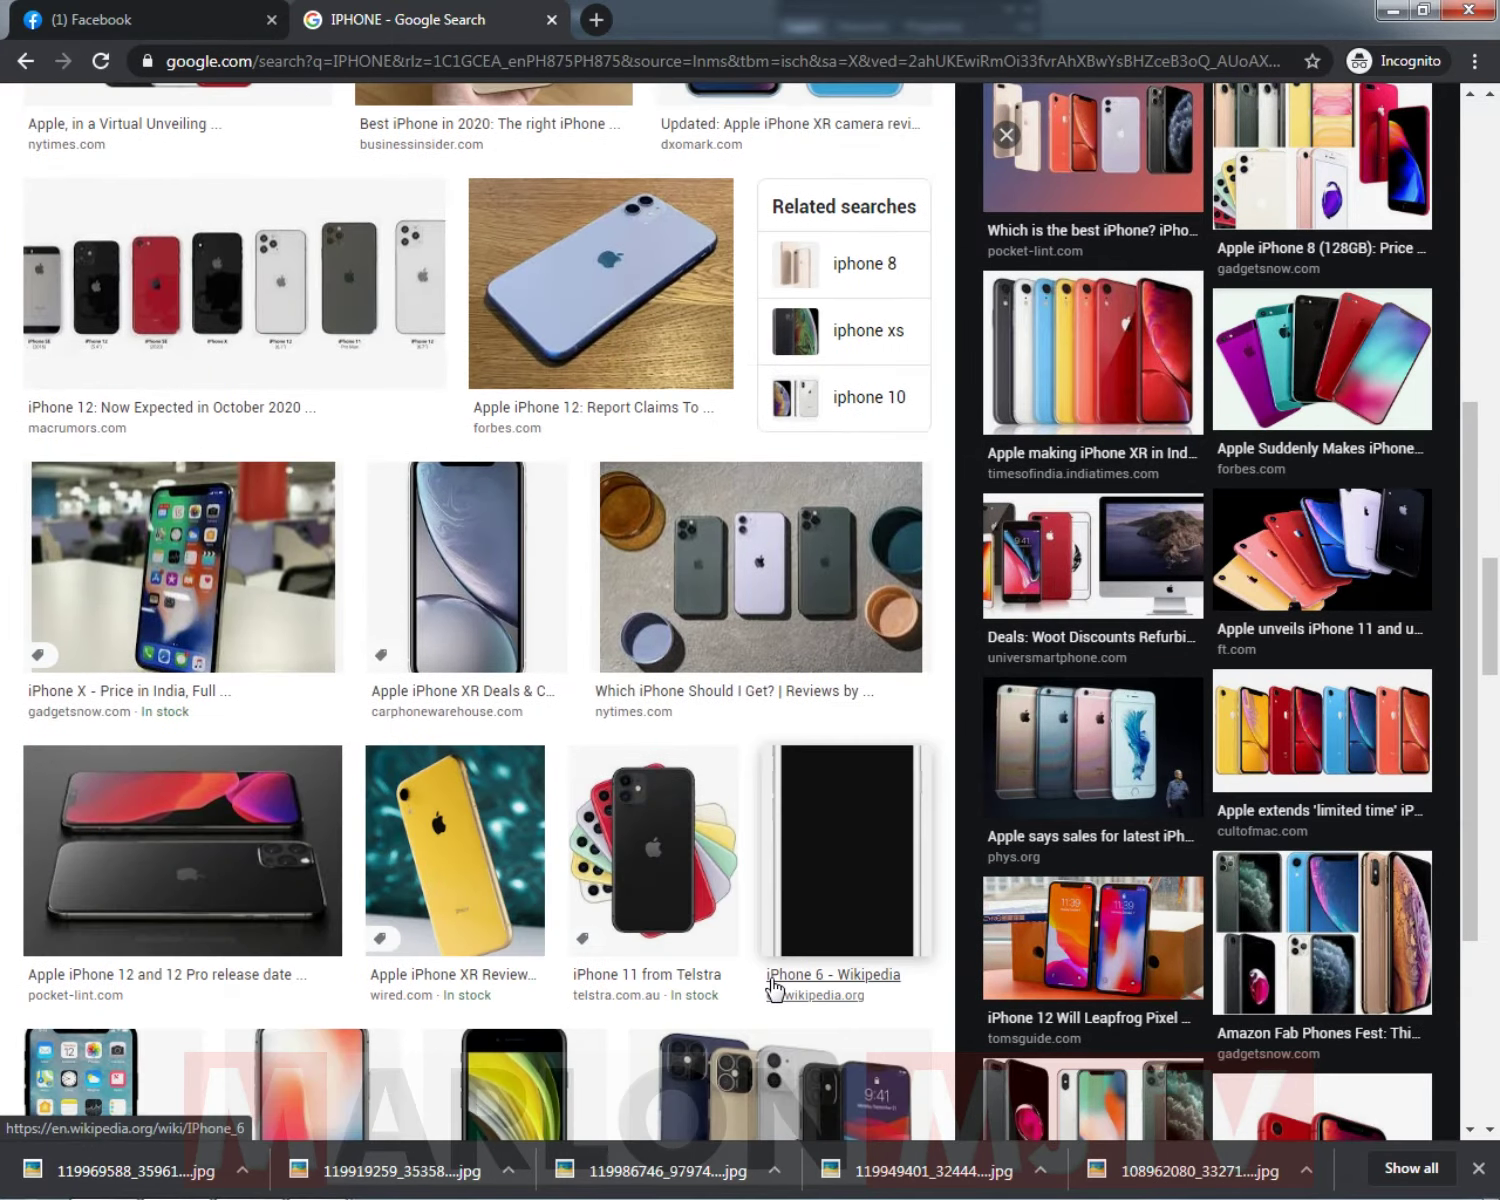
{"action": "scroll", "coordinate": [568, 541], "scroll_direction": "up", "scroll_amount": 10}
{"action": "scroll", "coordinate": [568, 541], "scroll_direction": "up", "scroll_amount": 15}
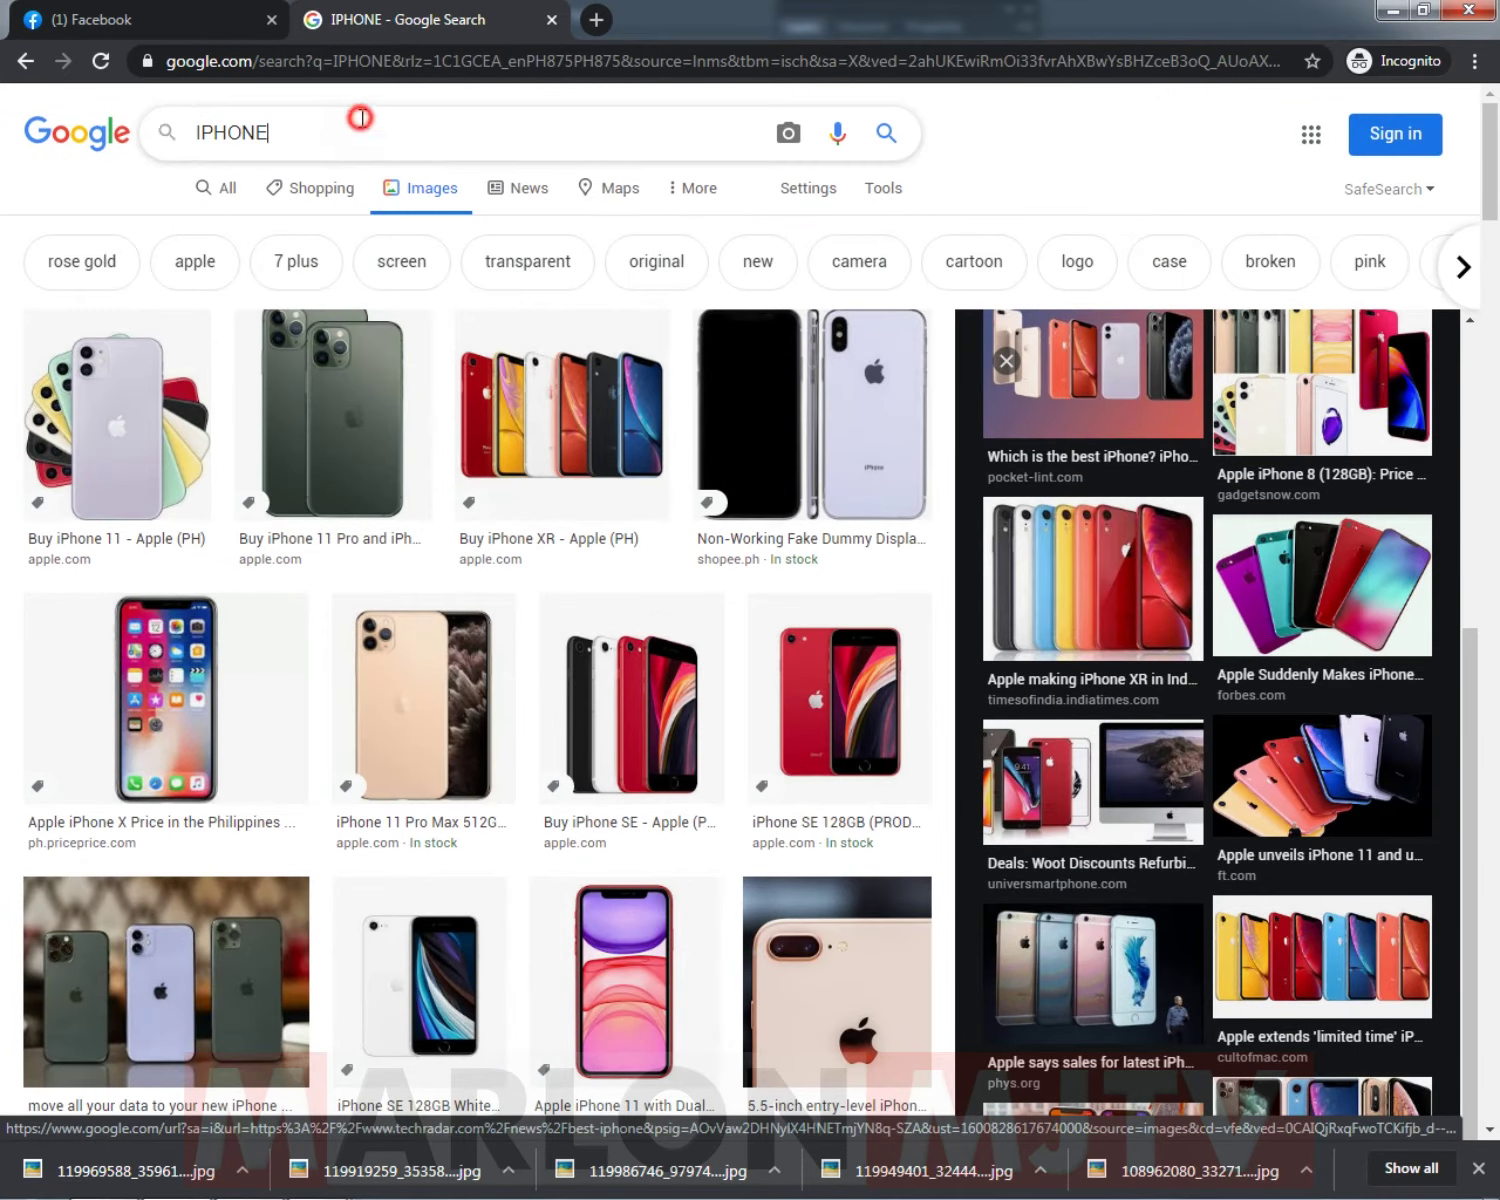
Search Google Images for iphone tablet.
{"action": "type", "text": "TAR"}
{"action": "key", "text": "BackSpace"}
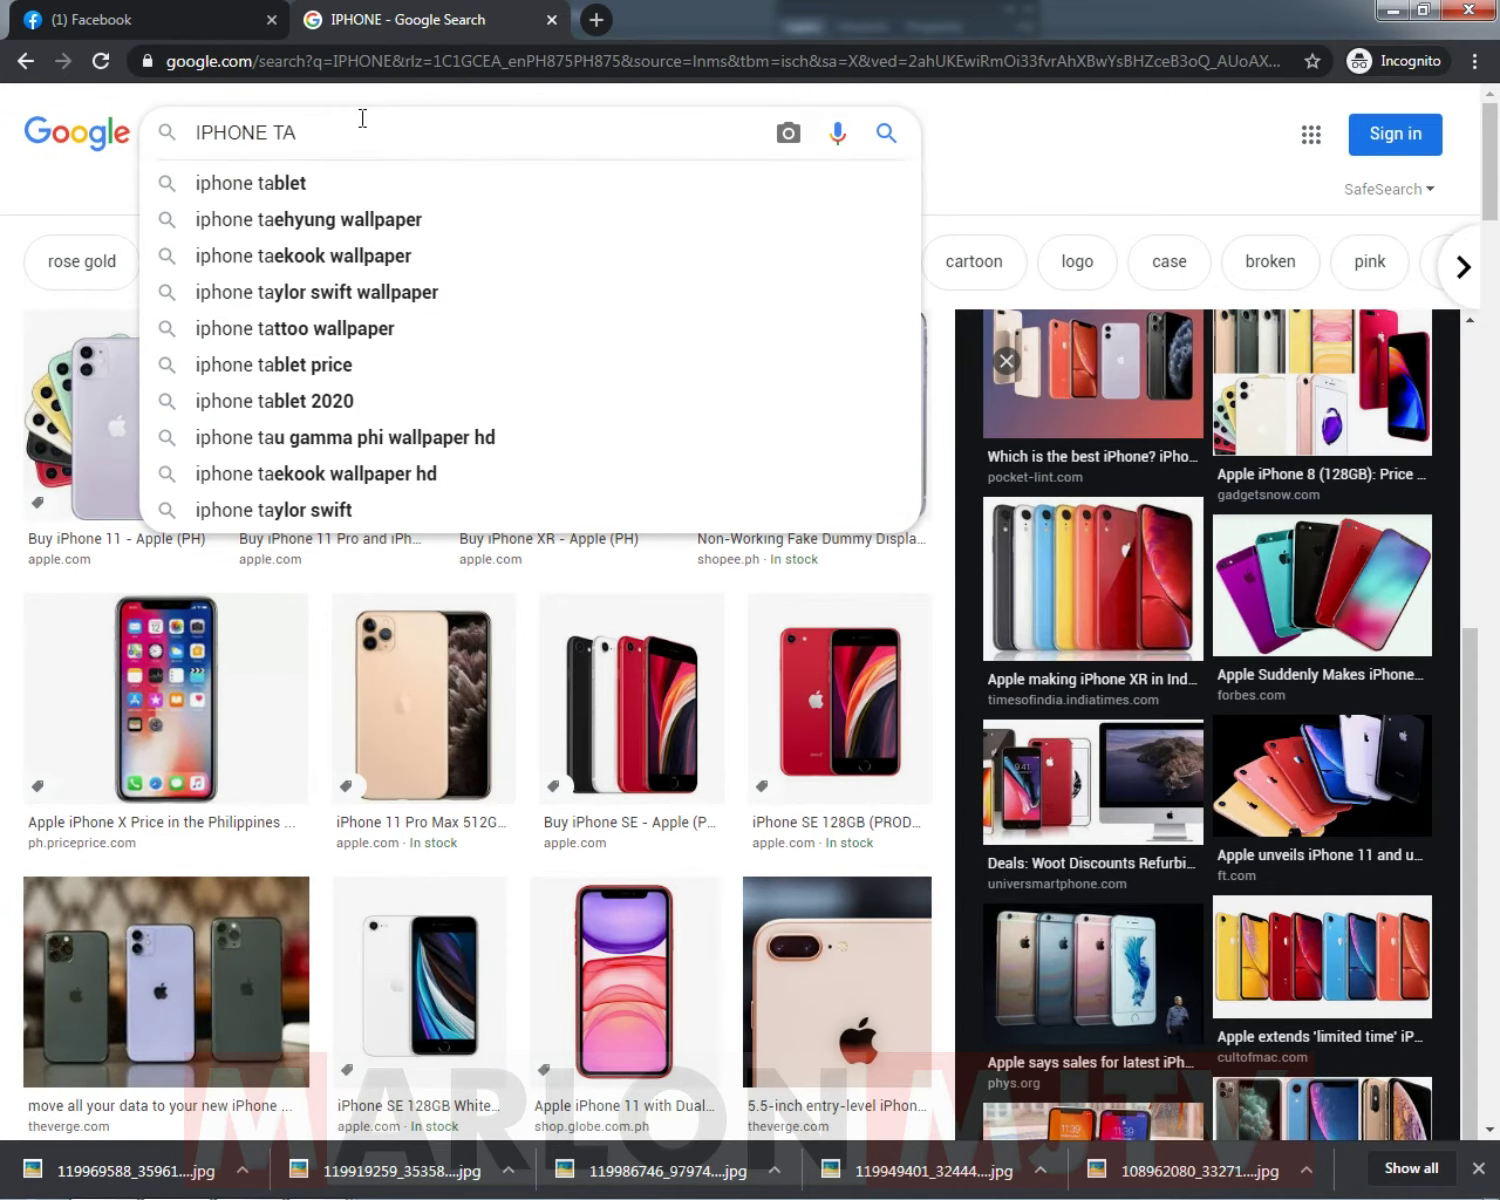
{"action": "key", "text": "Down"}
{"action": "key", "text": "Return"}
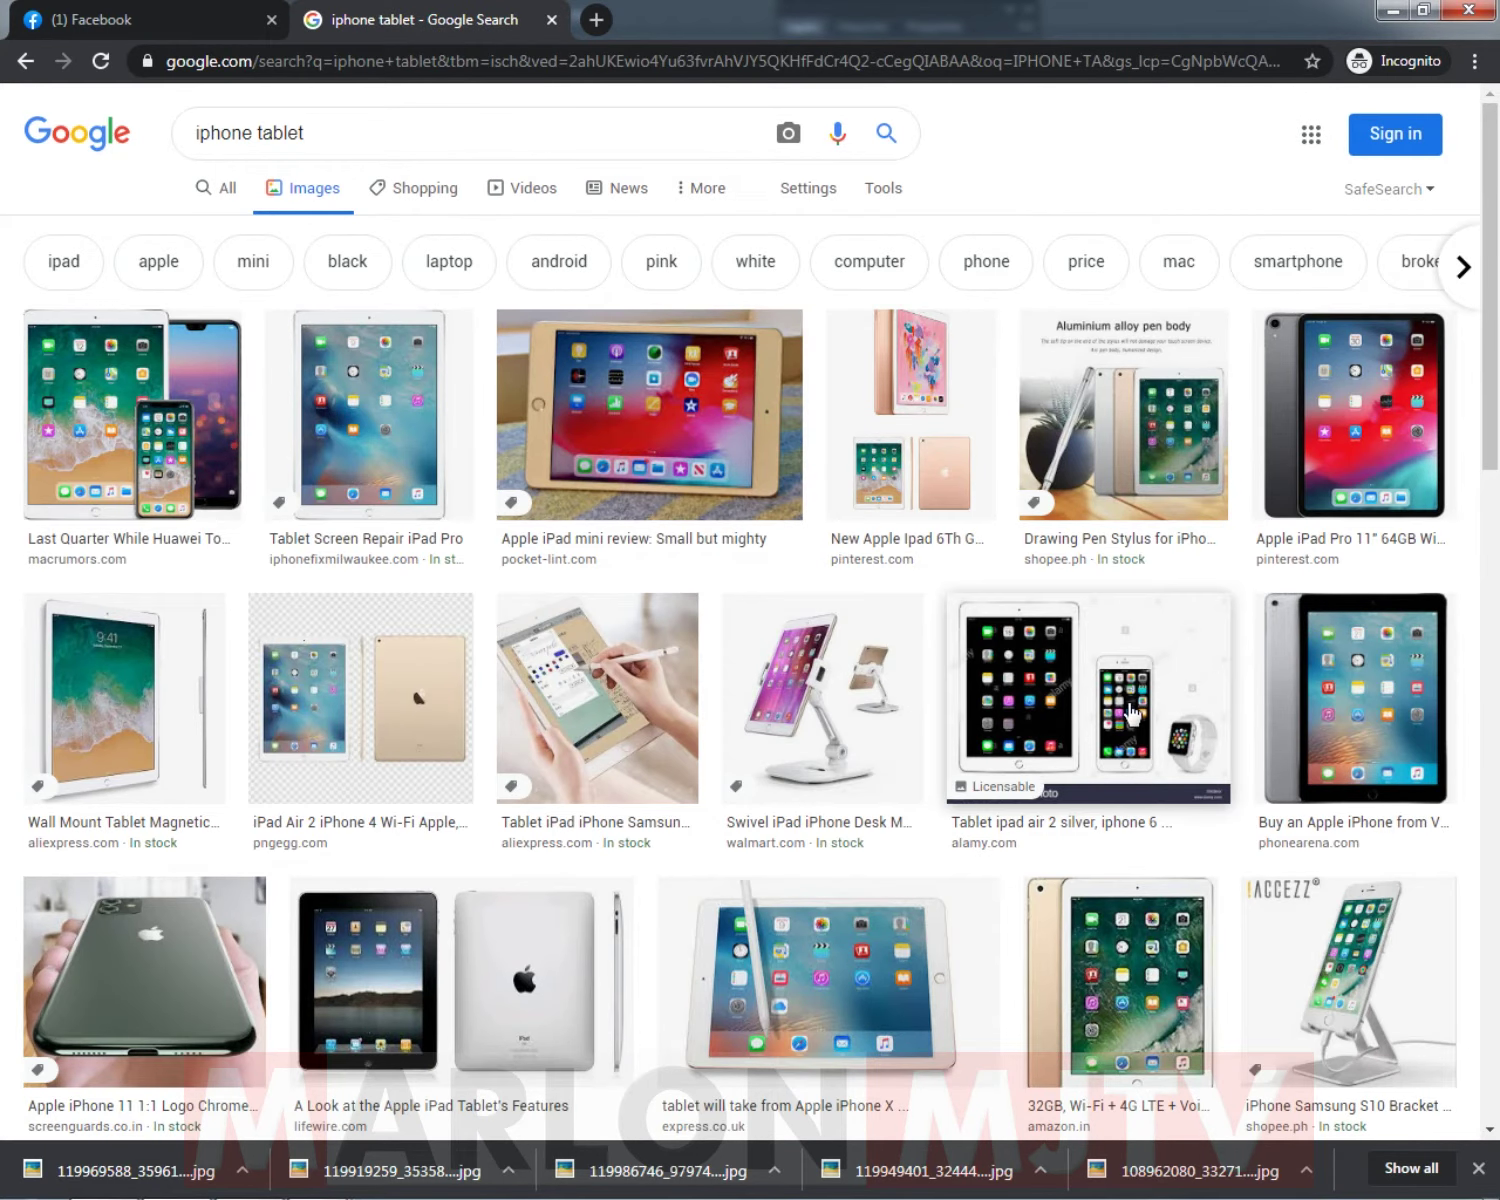
Browse the tablet pictures and open the preview of the 2020 iPad Pro renders image.
{"action": "scroll", "coordinate": [1287, 768], "scroll_direction": "down", "scroll_amount": 3}
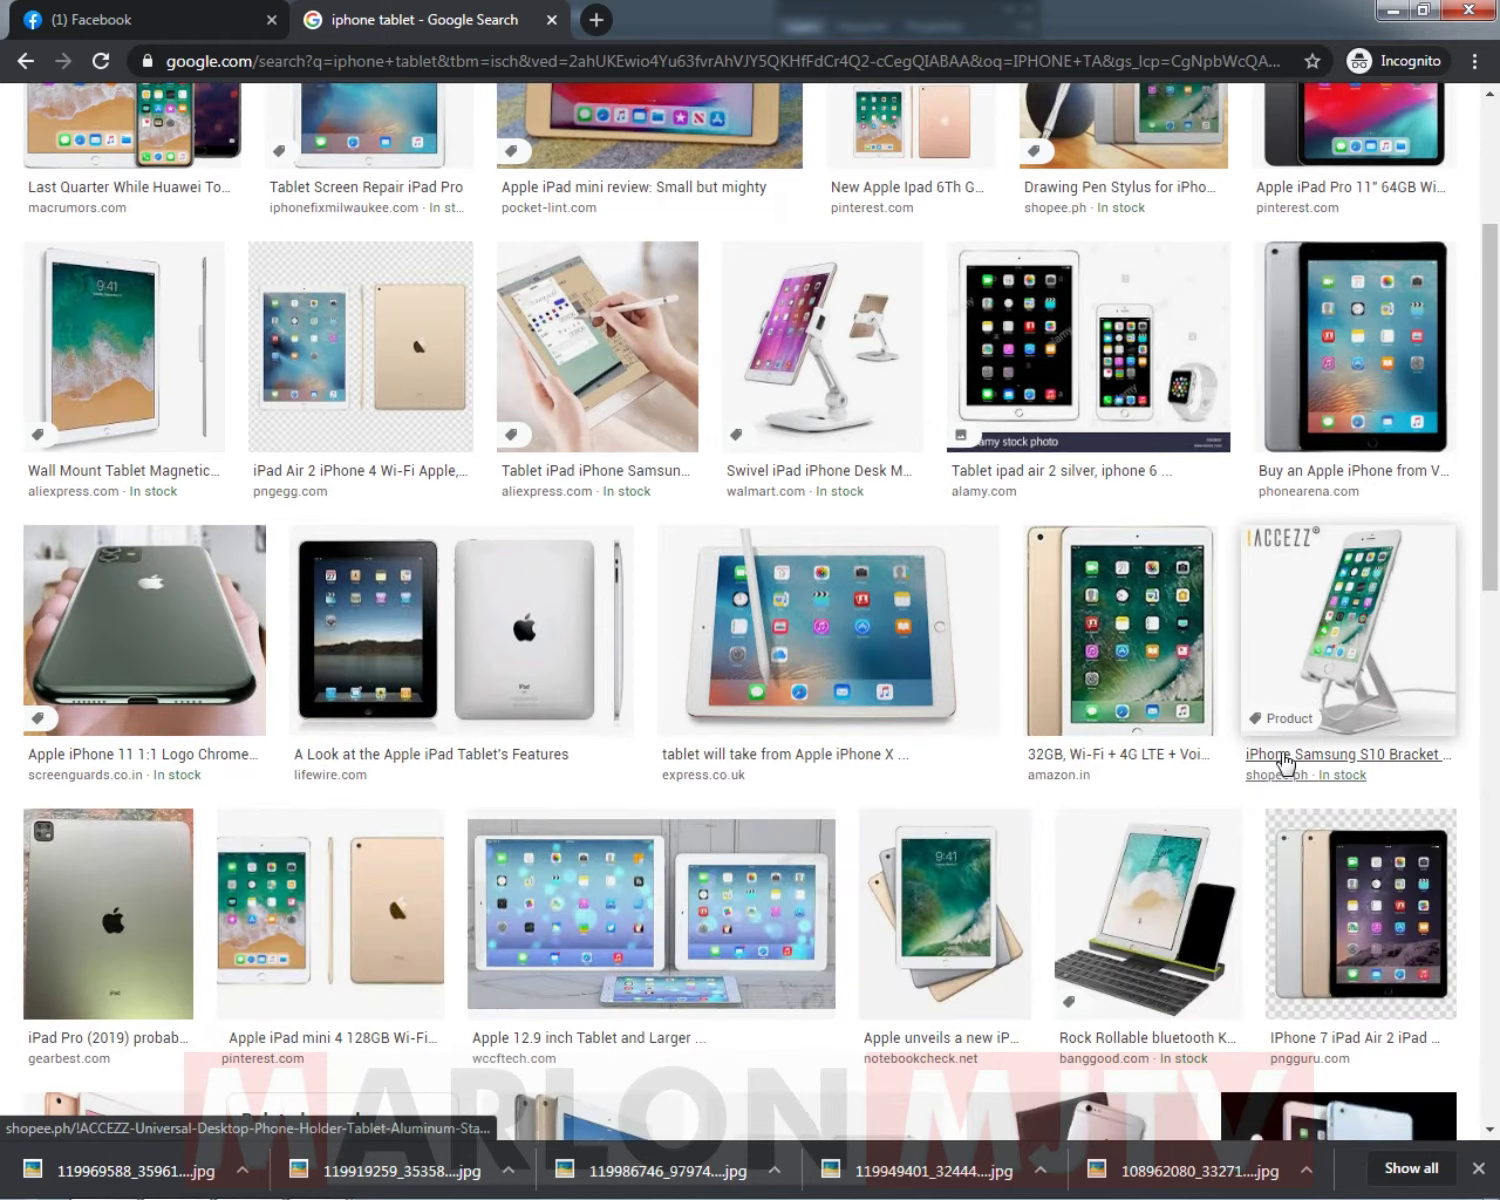
{"action": "scroll", "coordinate": [316, 760], "scroll_direction": "up", "scroll_amount": 2}
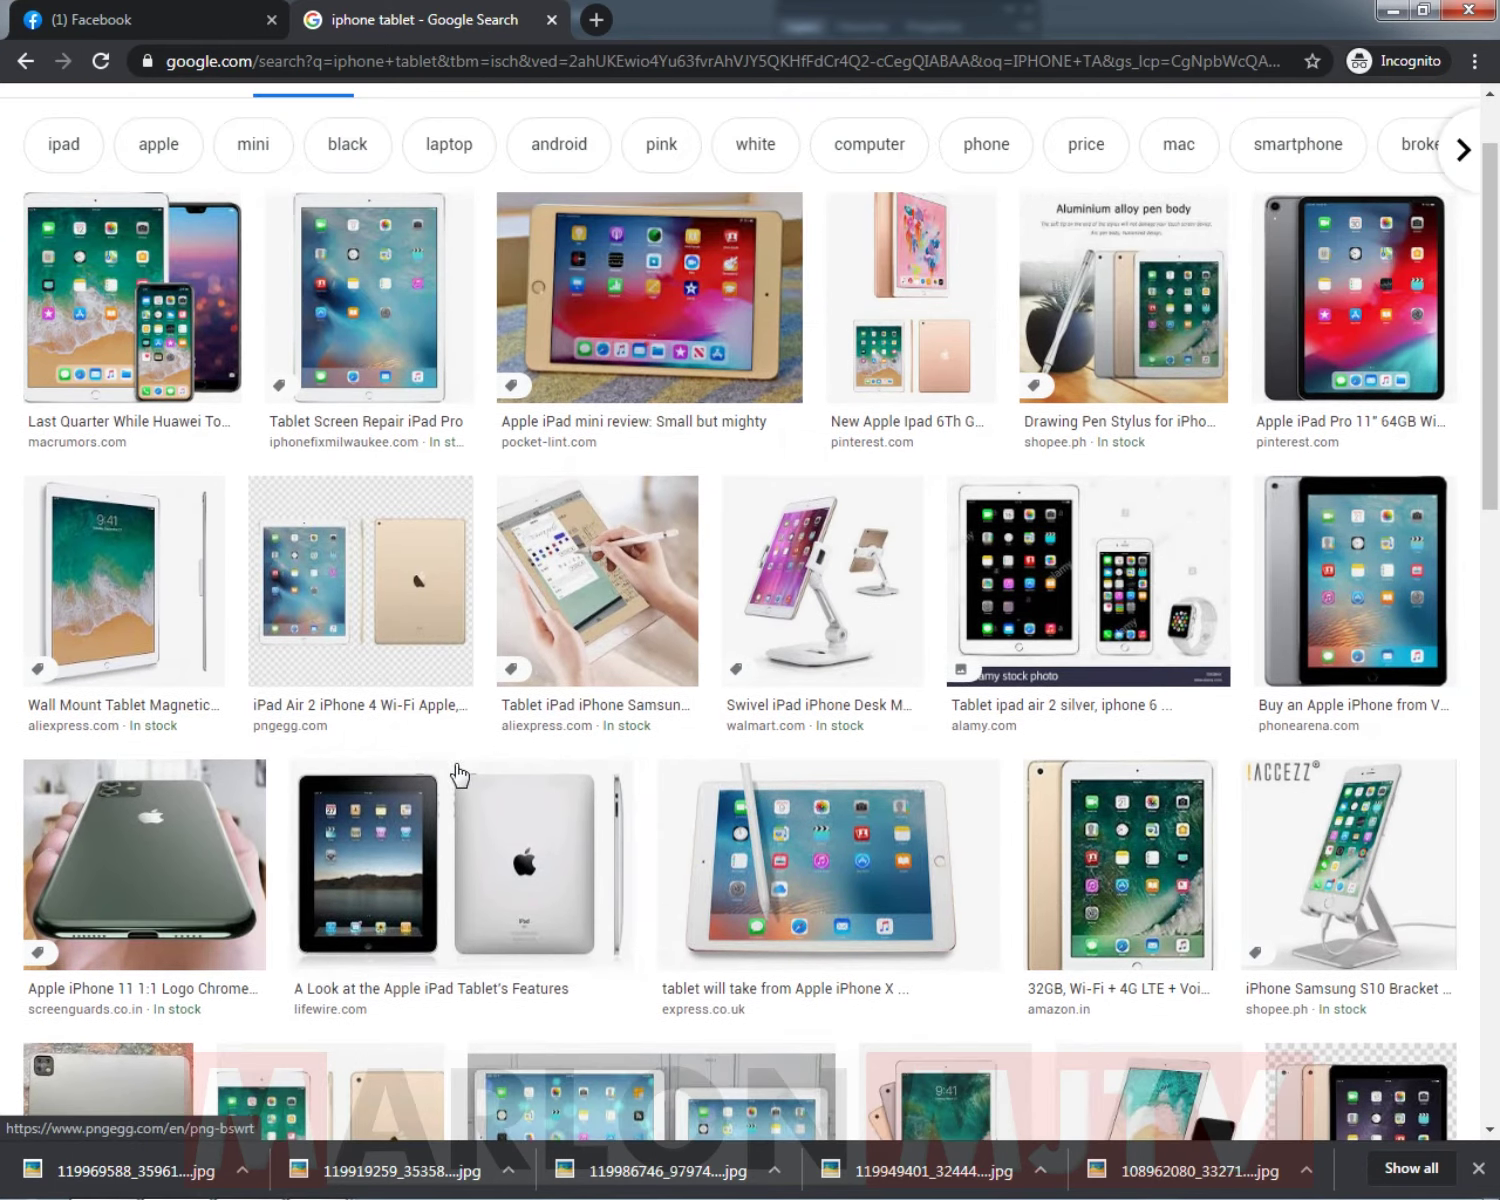
{"action": "left_click", "coordinate": [330, 310]}
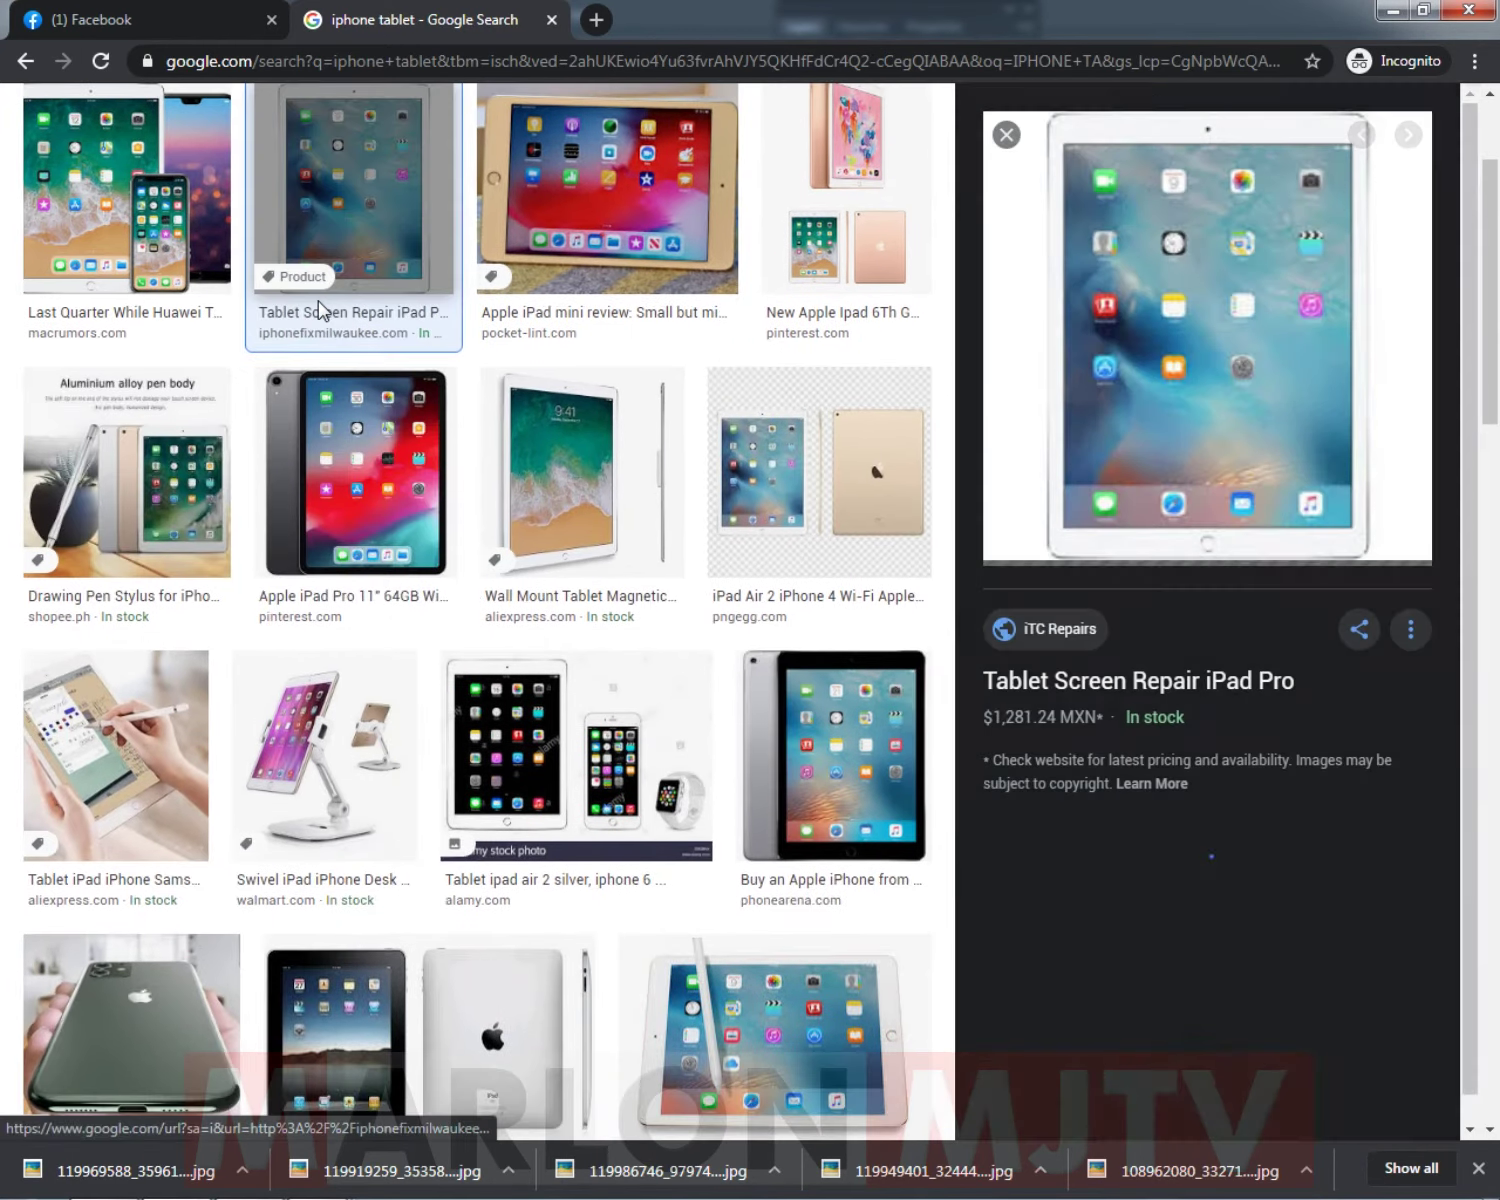
{"action": "scroll", "coordinate": [420, 810], "scroll_direction": "down", "scroll_amount": 15}
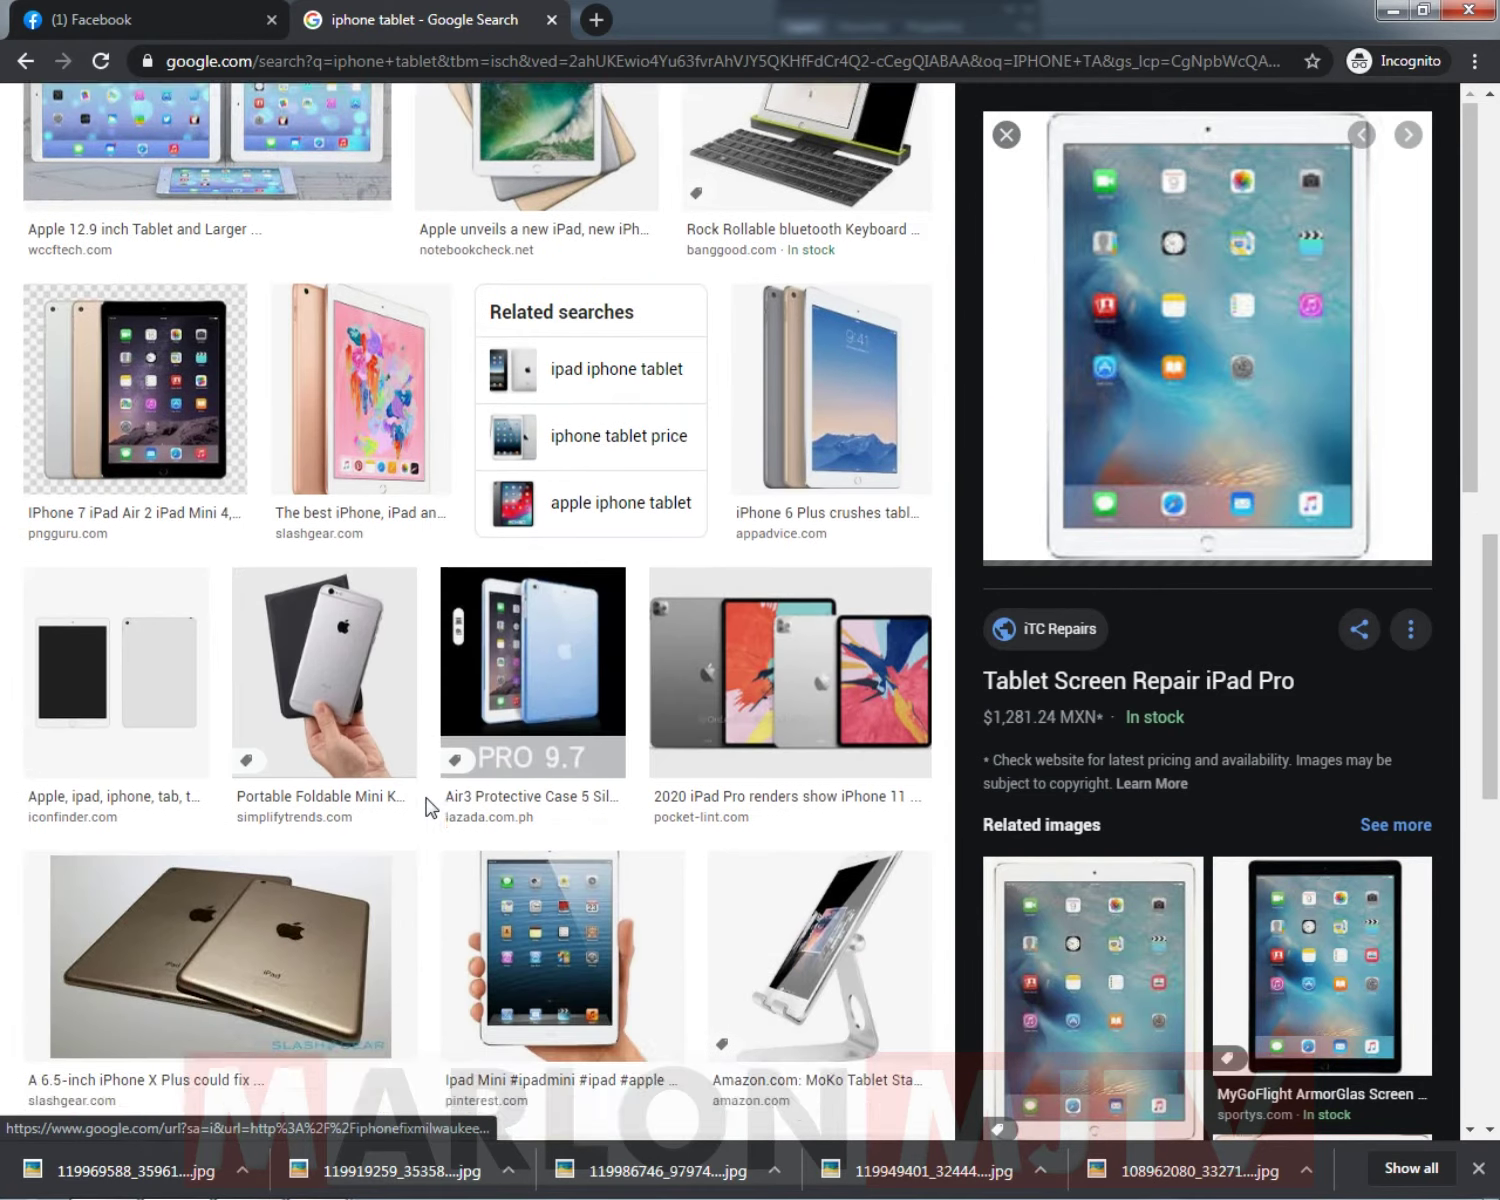
{"action": "scroll", "coordinate": [428, 806], "scroll_direction": "down", "scroll_amount": 2}
{"action": "left_click", "coordinate": [790, 420]}
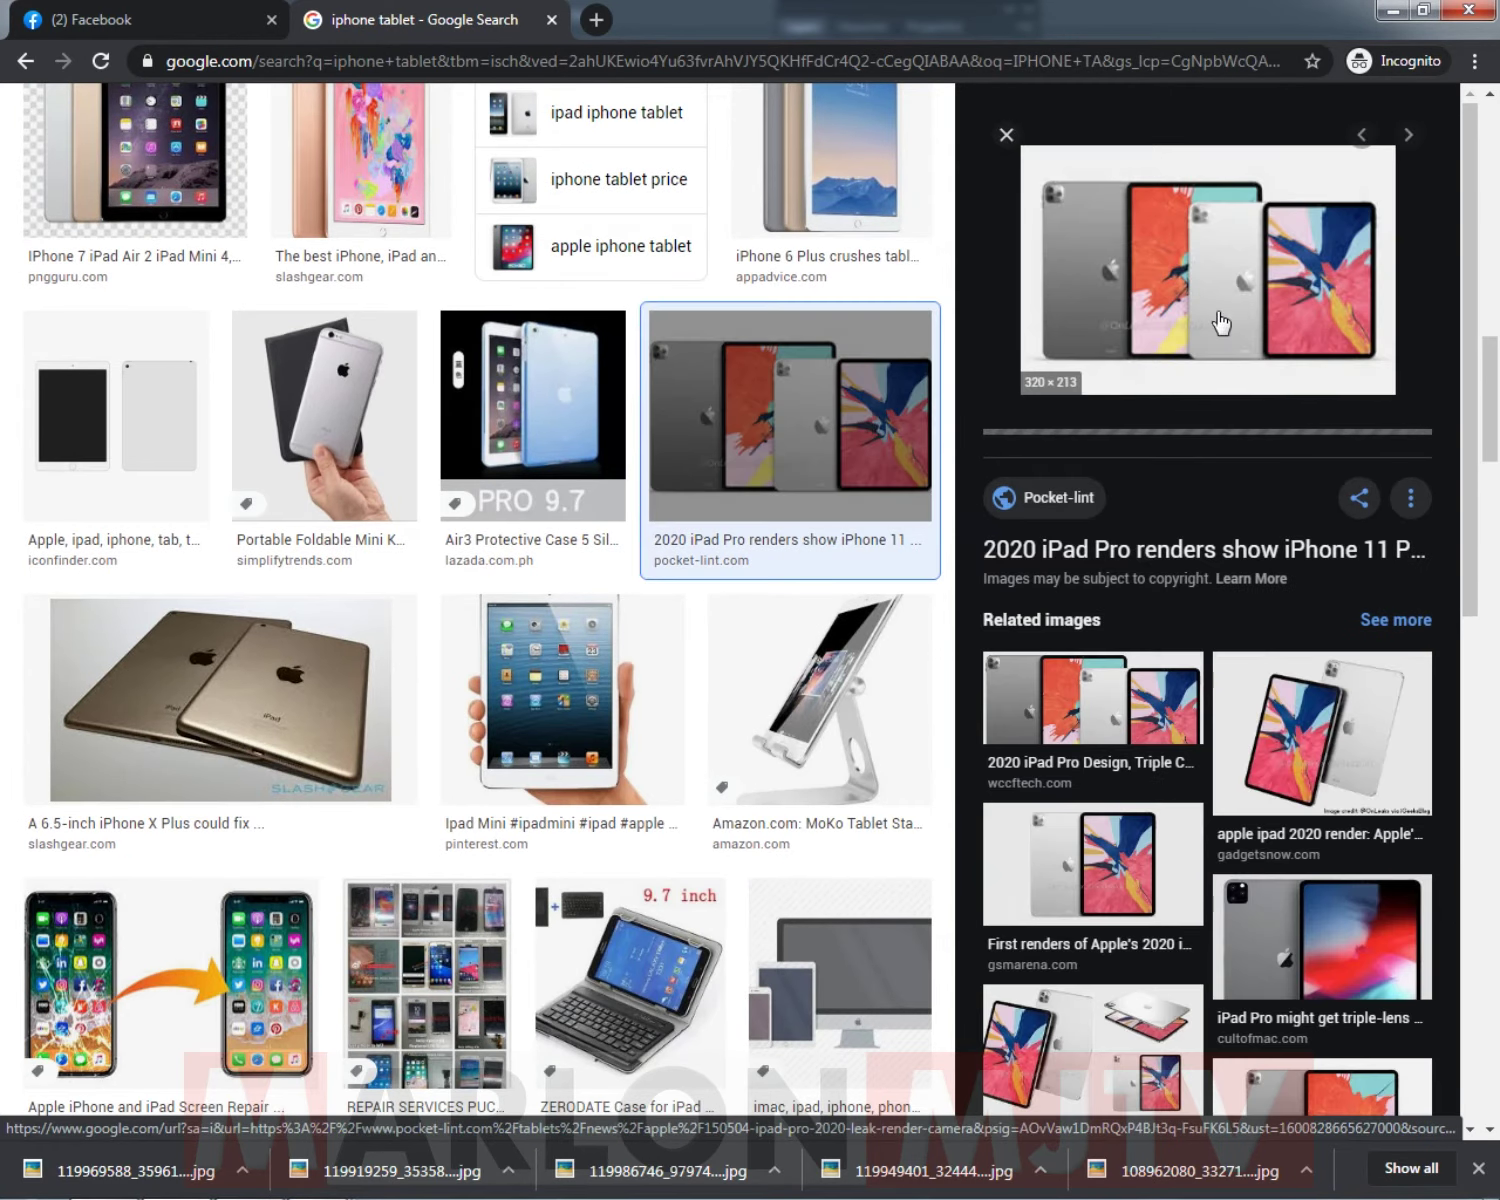
Copy the iPad Pro picture, paste it into the Photoshop signboard and move it below the AVAILABLE line.
{"action": "right_click", "coordinate": [1213, 292]}
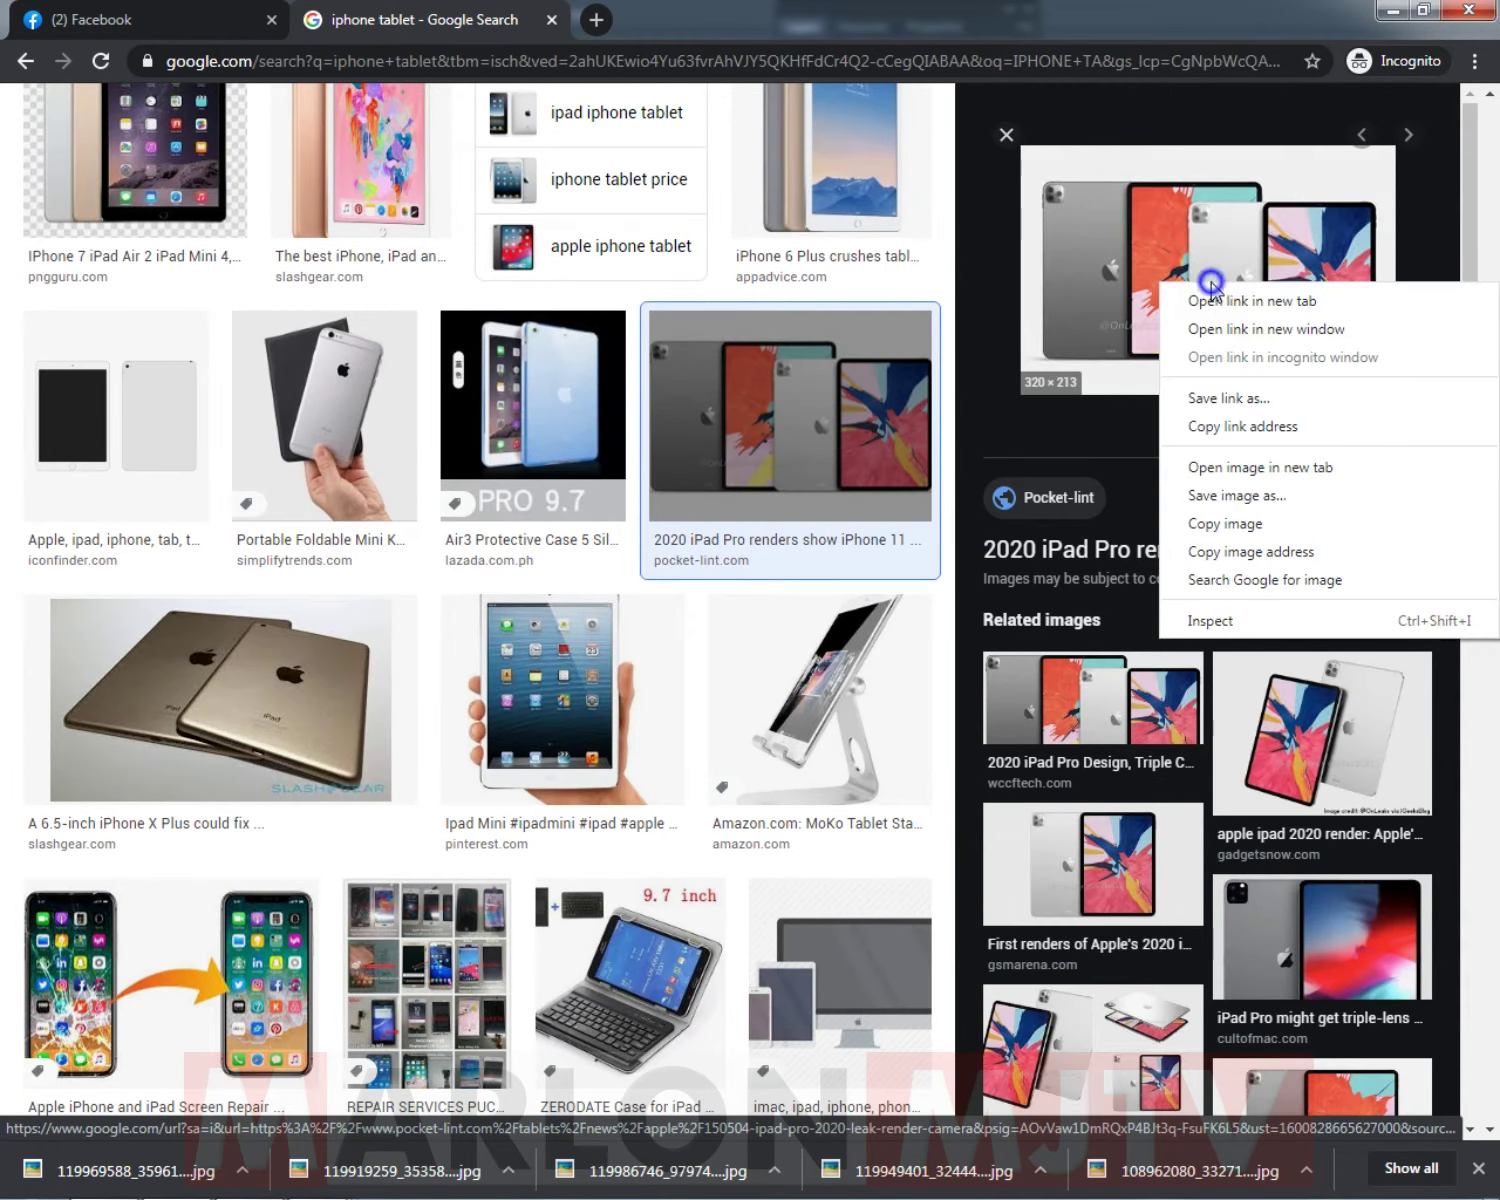
{"action": "left_click", "coordinate": [1224, 523]}
{"action": "key", "text": "alt+Tab"}
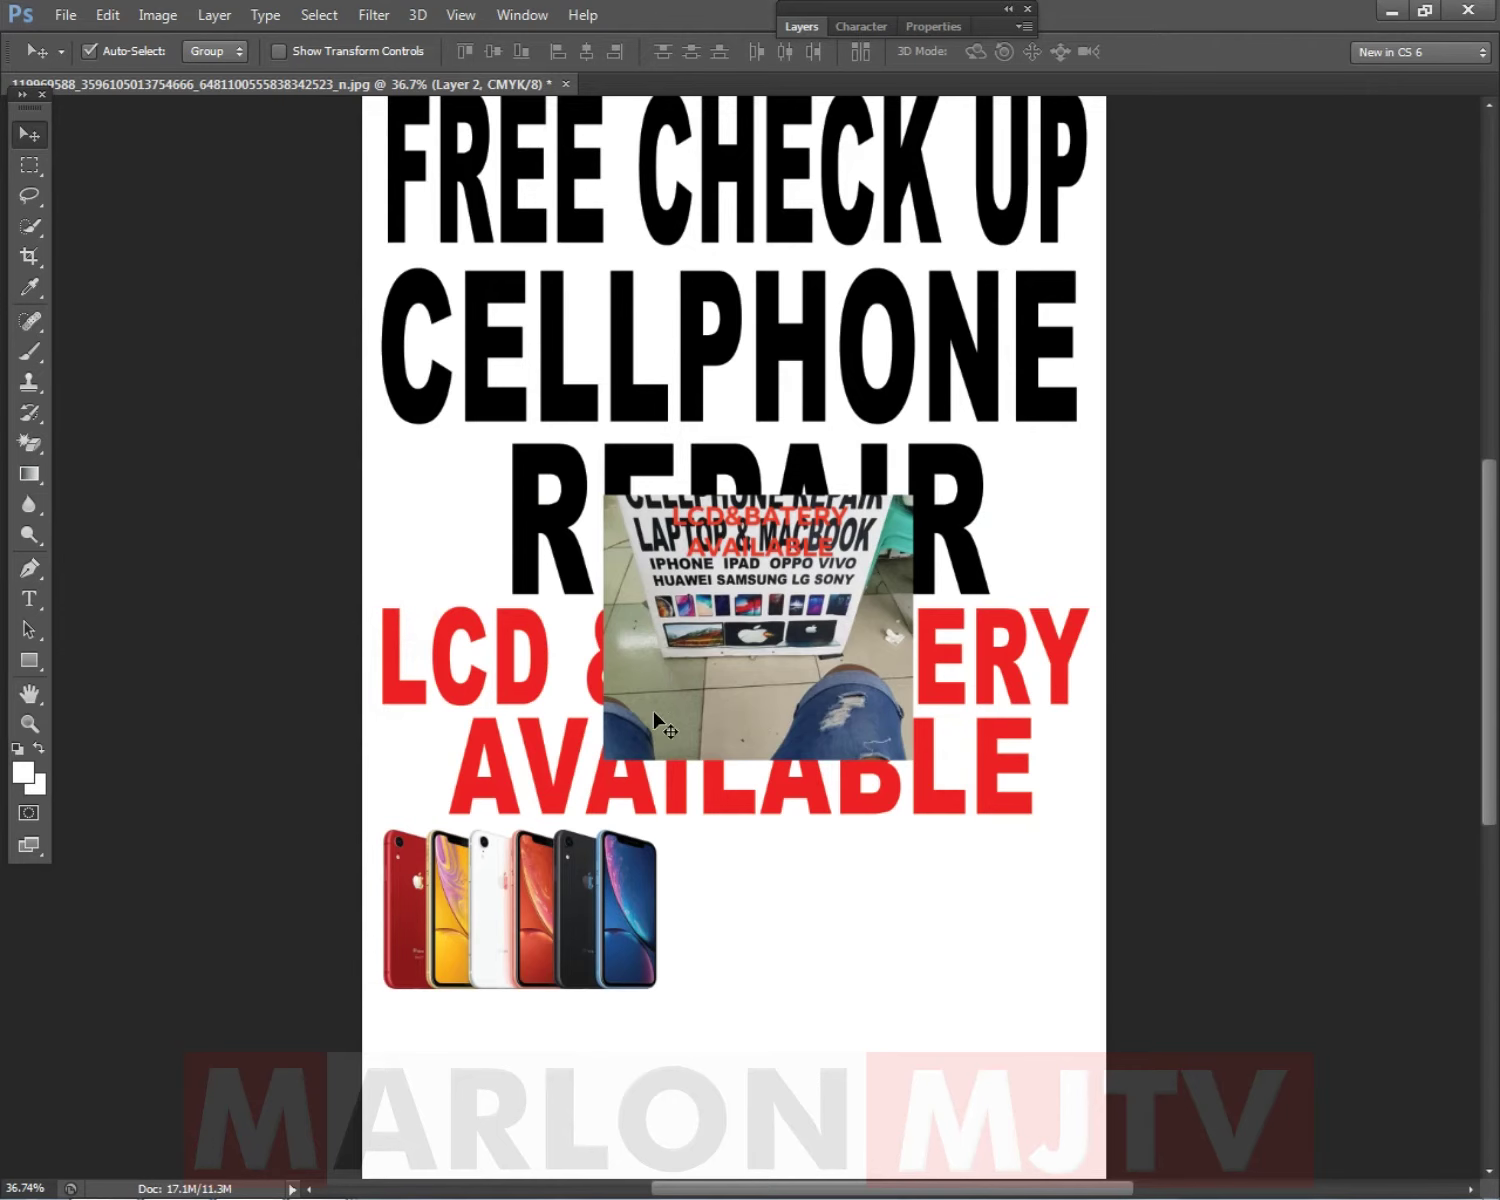
{"action": "key", "text": "ctrl+v"}
{"action": "left_click_drag", "start_coordinate": [745, 655], "coordinate": [750, 908]}
{"action": "scroll", "coordinate": [750, 908], "scroll_direction": "up", "scroll_amount": 3}
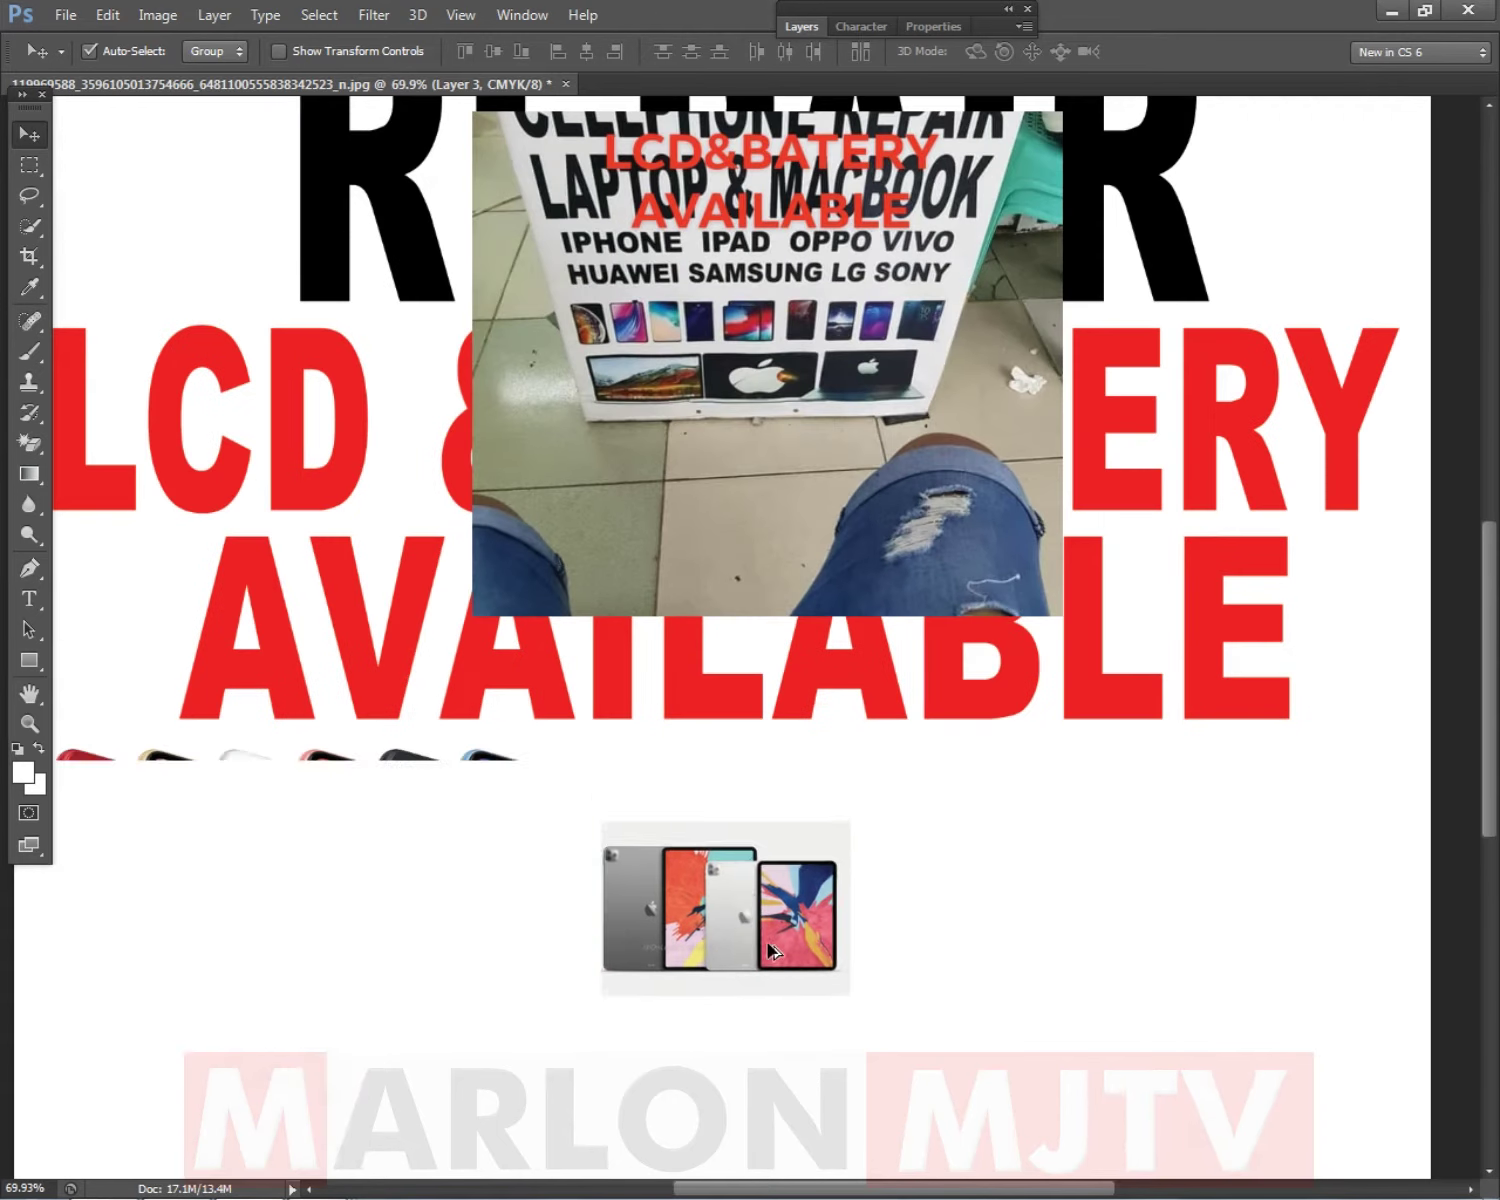
Enlarge the iPad picture and place it directly beside the row of iPhones at a similar height.
{"action": "key", "text": "ctrl+t"}
{"action": "left_click_drag", "start_coordinate": [843, 940], "coordinate": [1035, 1063]}
{"action": "left_click_drag", "start_coordinate": [810, 767], "coordinate": [809, 744]}
{"action": "left_click_drag", "start_coordinate": [809, 850], "coordinate": [803, 810]}
{"action": "left_click_drag", "start_coordinate": [1021, 1033], "coordinate": [1050, 1068]}
{"action": "key", "text": "Return"}
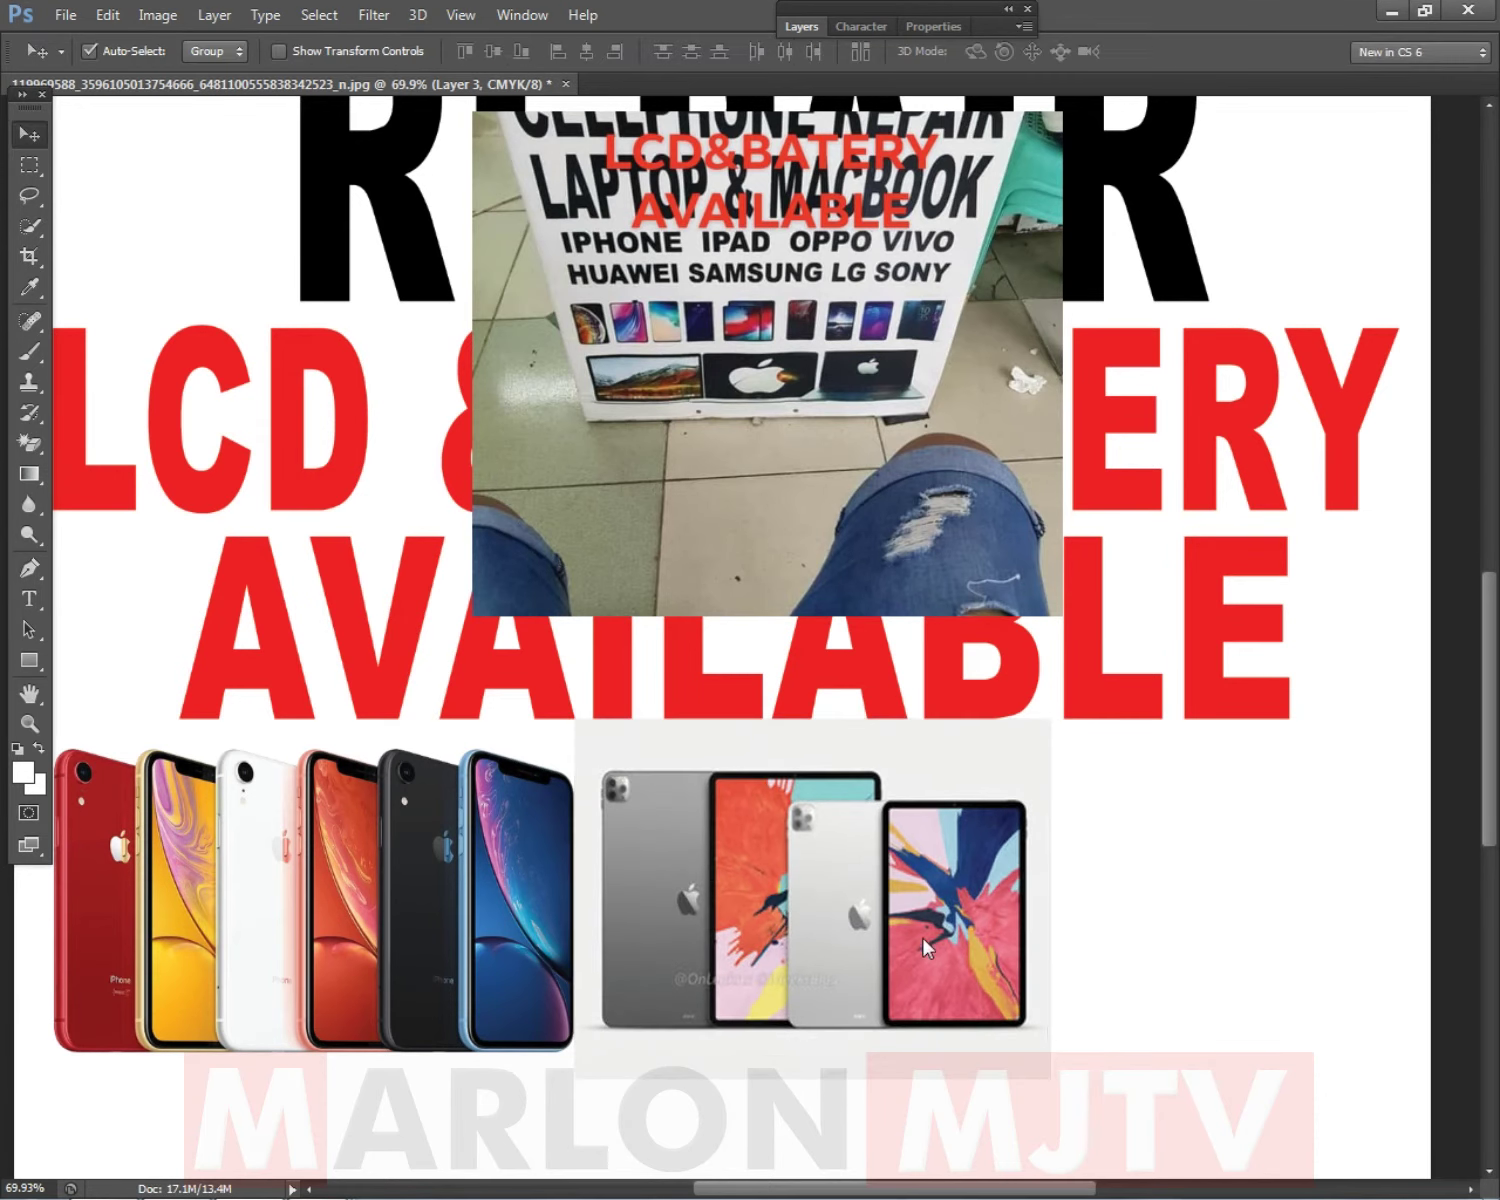
Try to erase the light background of the iPad picture with the Magic Eraser.
{"action": "left_click_drag", "start_coordinate": [31, 443], "coordinate": [75, 465]}
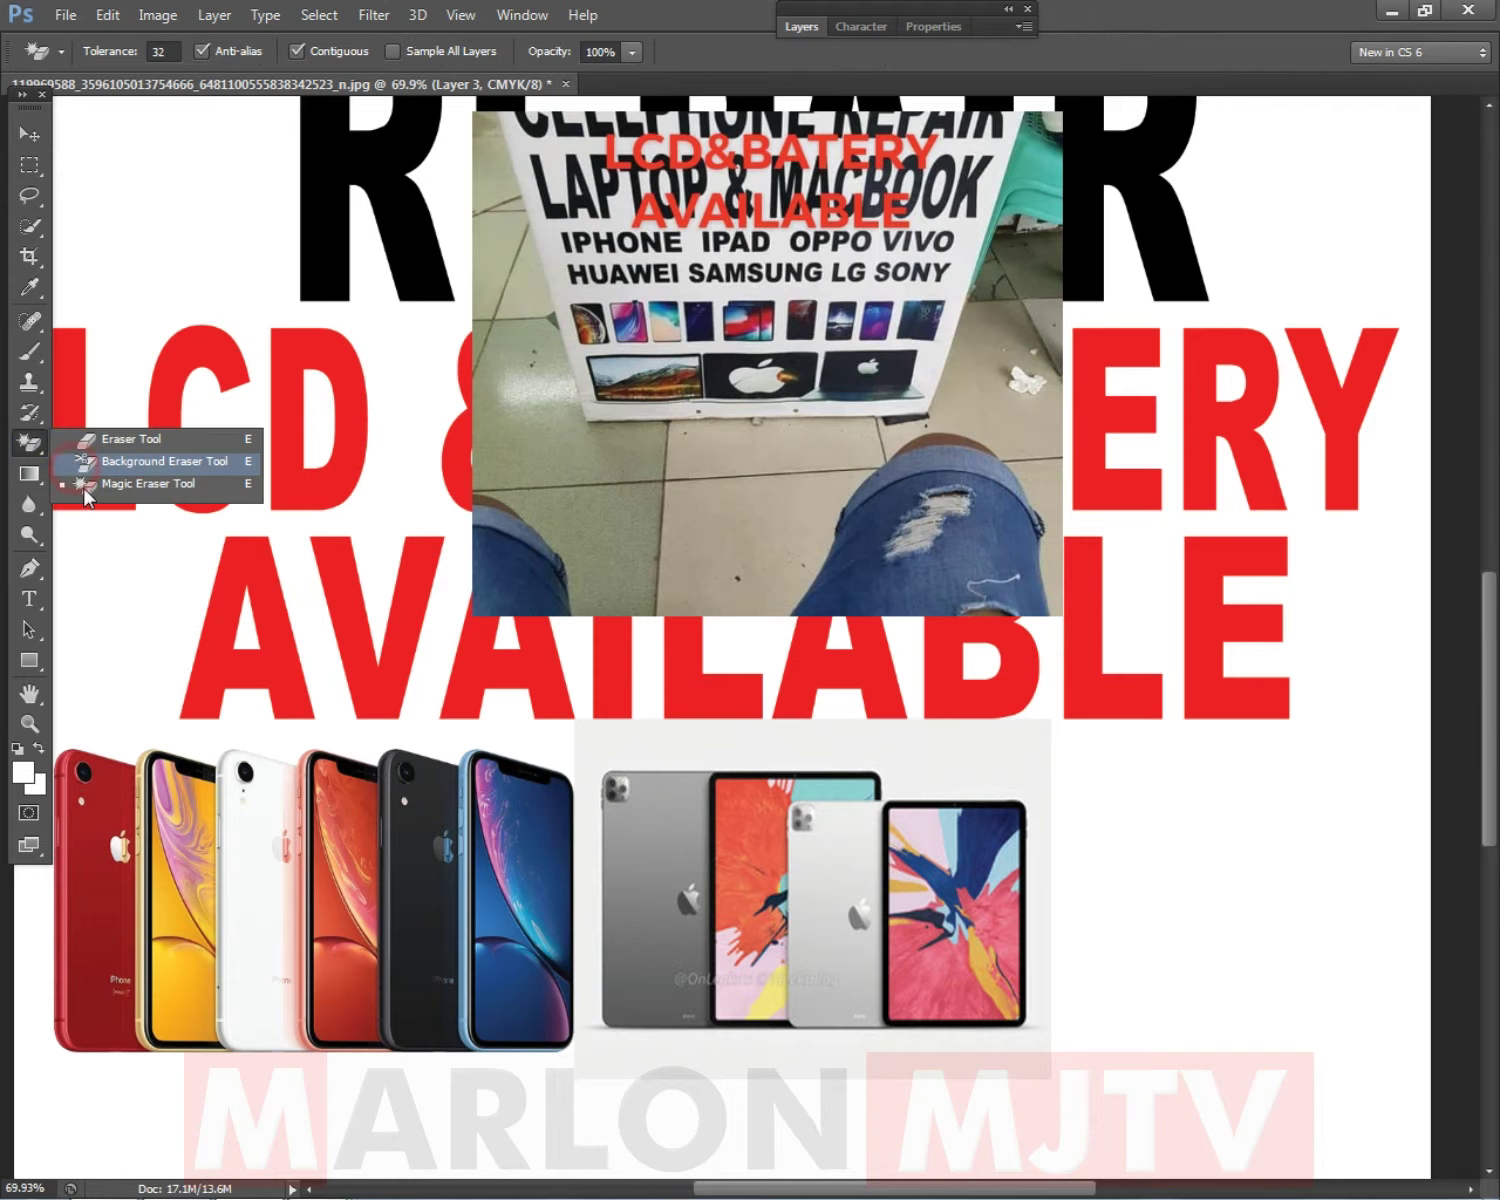
{"action": "left_click", "coordinate": [85, 485]}
{"action": "key", "text": "ctrl+z"}
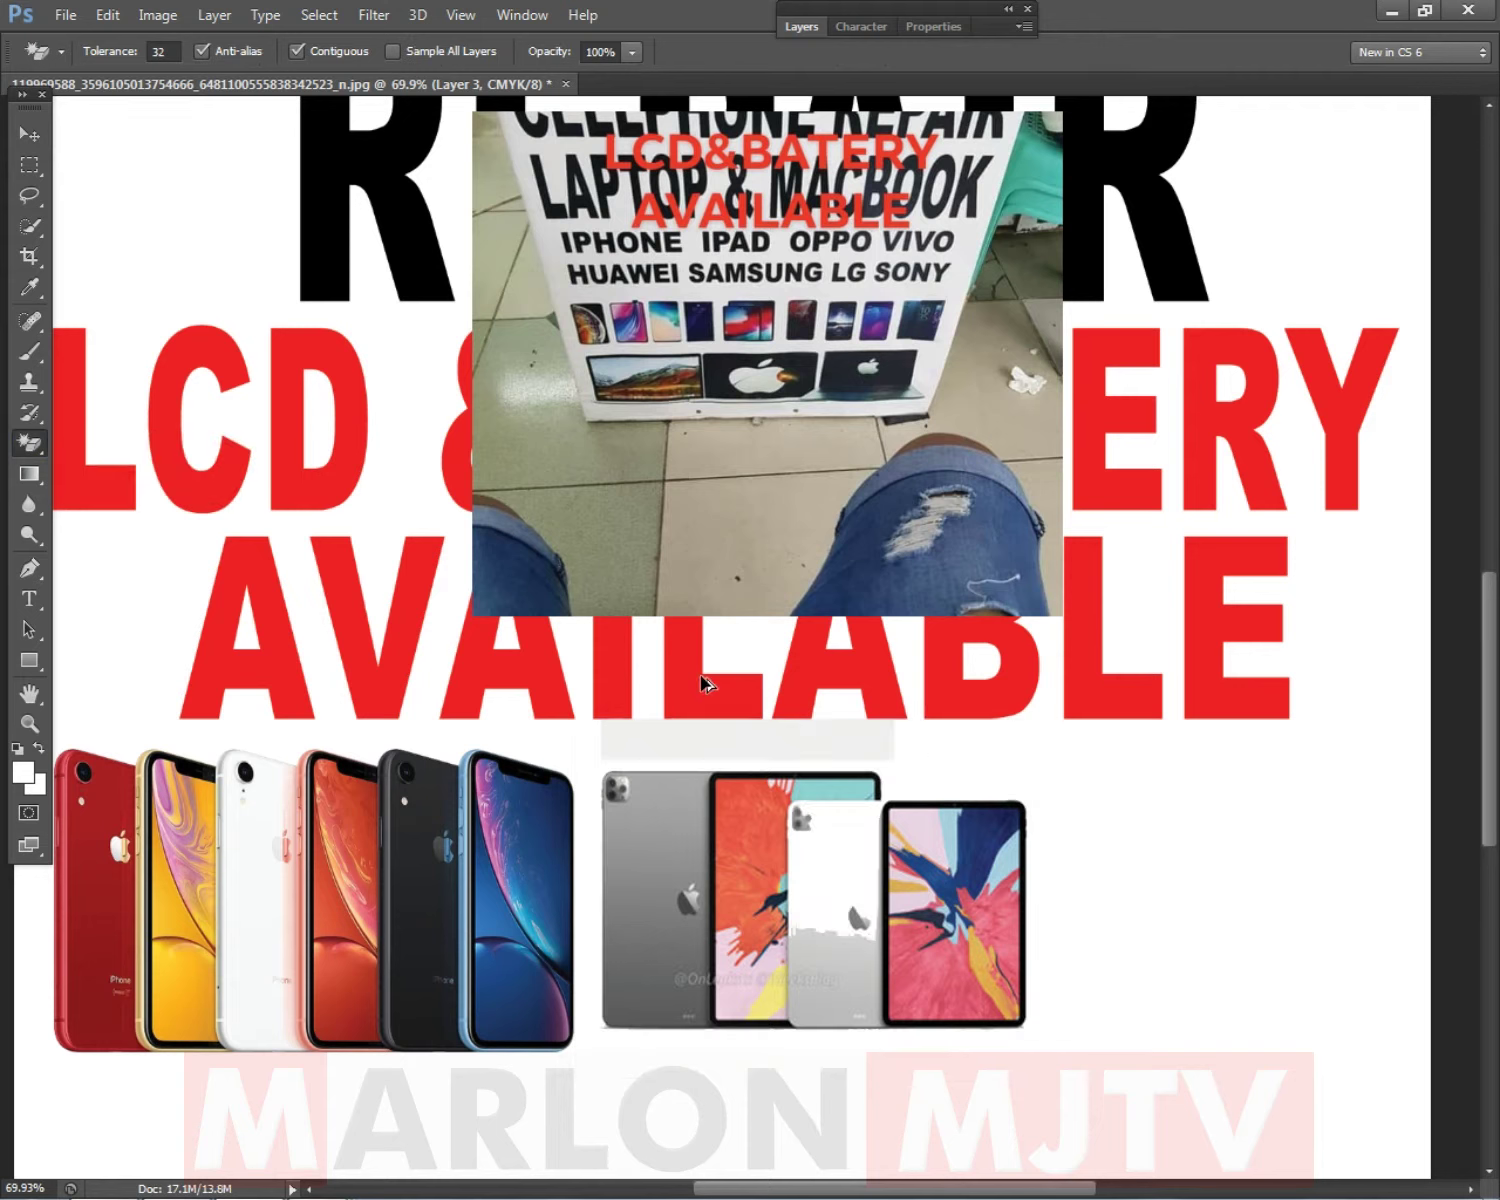
Delete the iPad picture's background outside a rectangular selection drawn tightly around the tablets, and clear the selection.
{"action": "left_click", "coordinate": [29, 165]}
{"action": "left_click_drag", "start_coordinate": [602, 766], "coordinate": [1029, 1031]}
{"action": "left_click", "coordinate": [319, 14]}
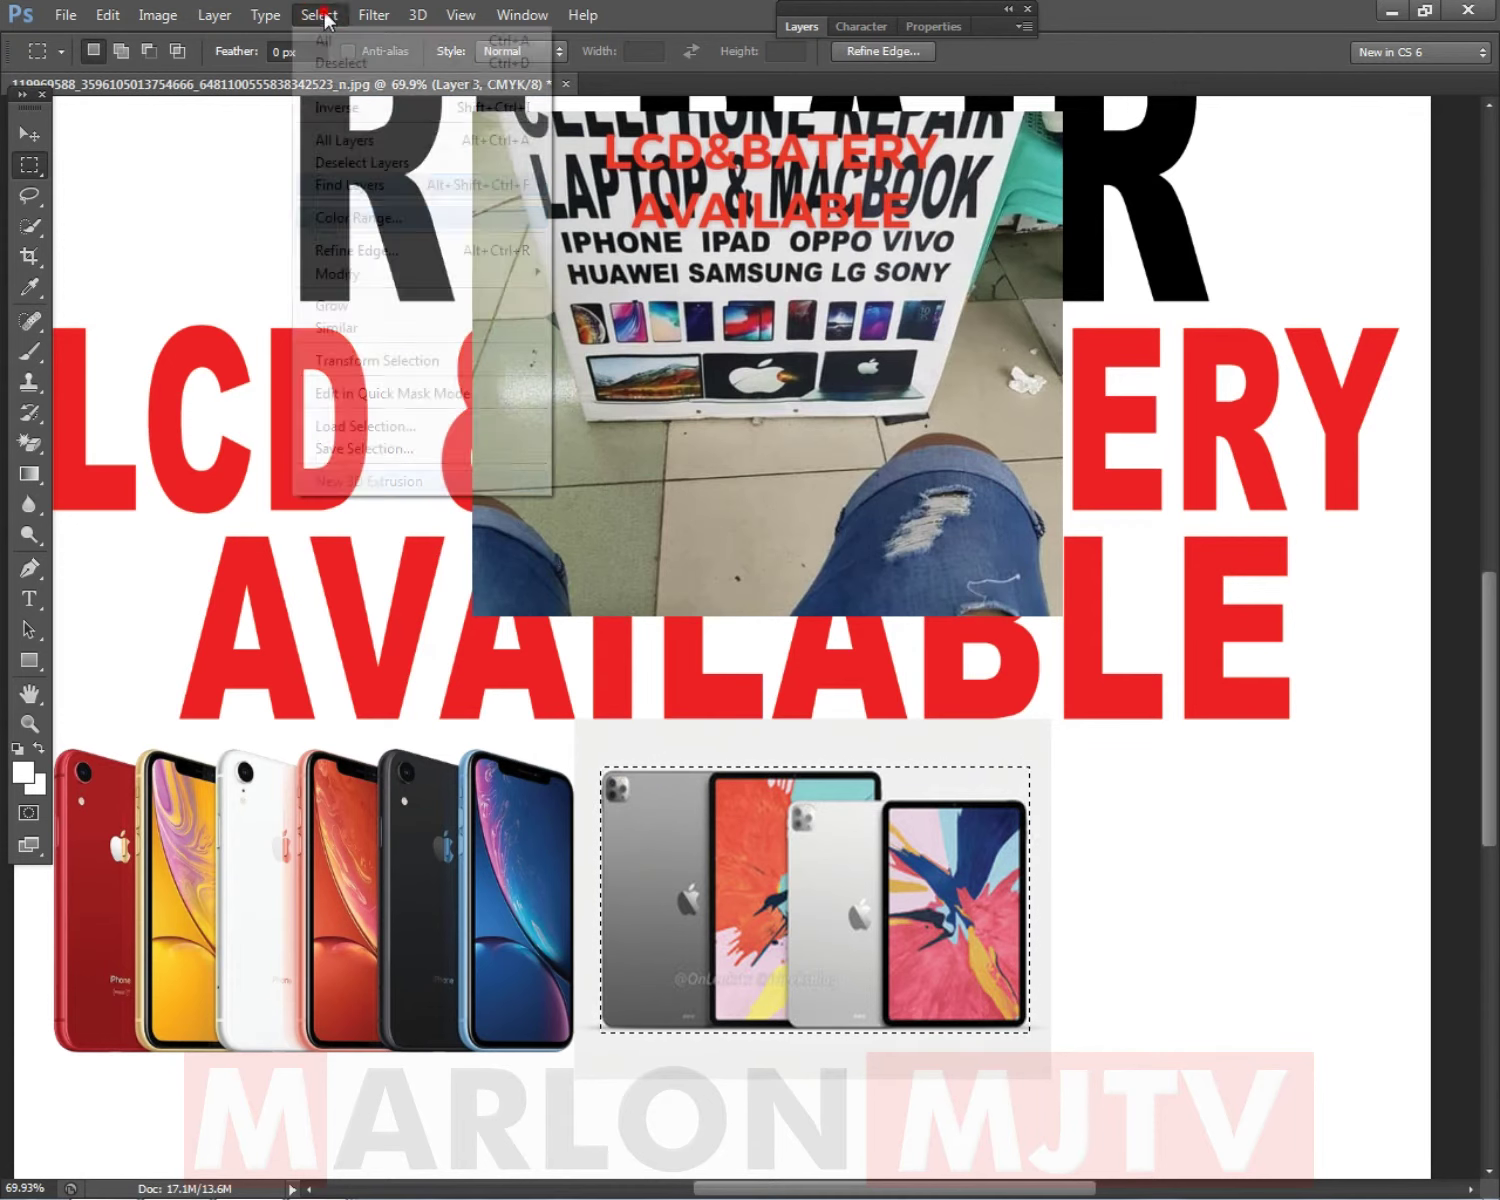
{"action": "left_click", "coordinate": [330, 111]}
{"action": "left_click", "coordinate": [30, 442]}
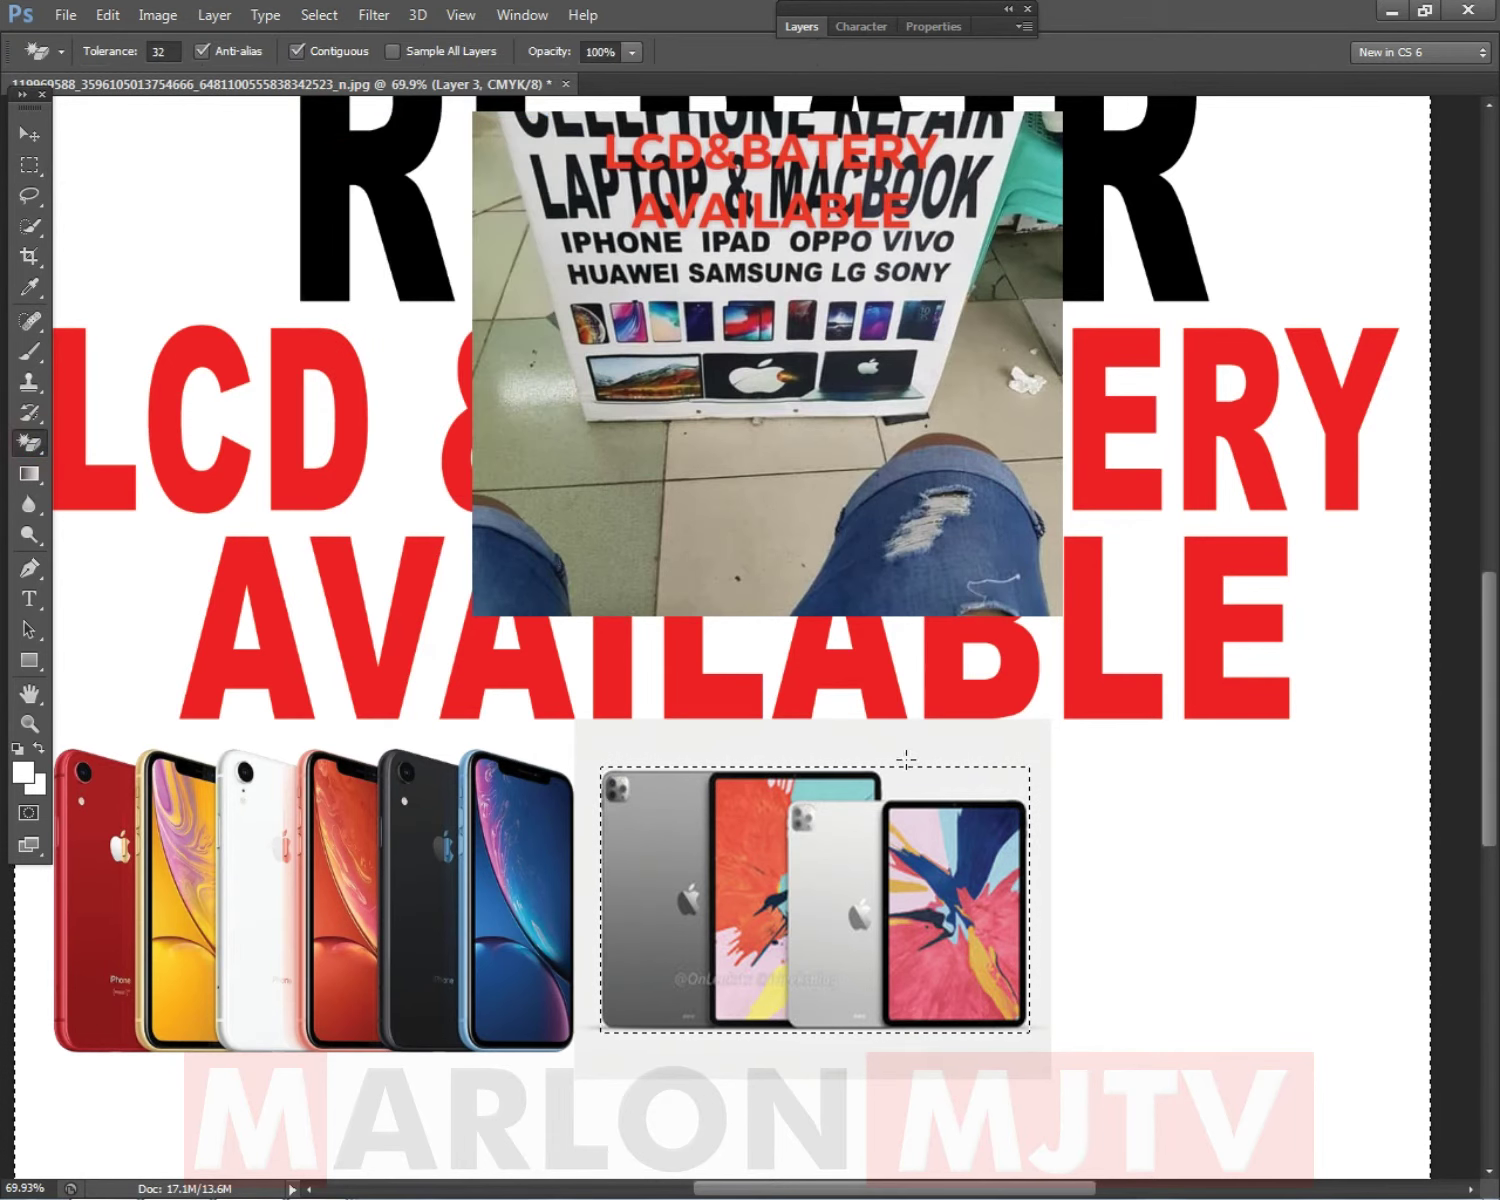
{"action": "key", "text": "Delete"}
{"action": "left_click", "coordinate": [22, 163]}
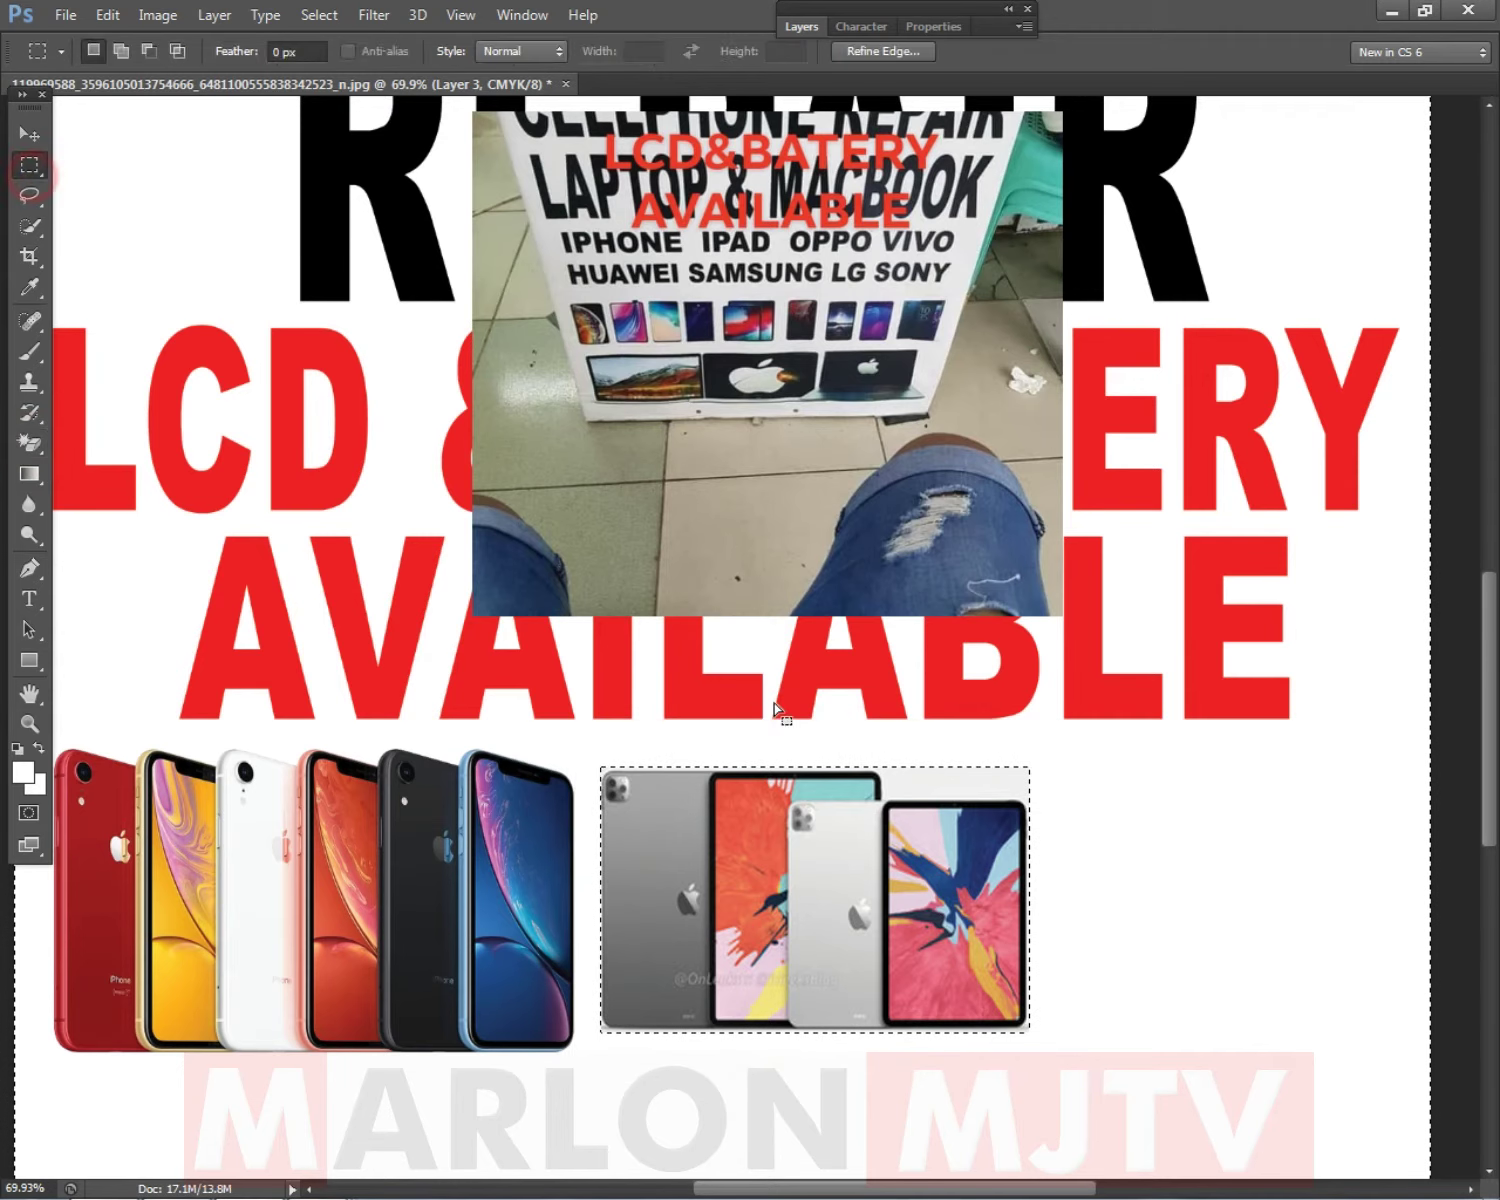
{"action": "right_click", "coordinate": [775, 705]}
{"action": "left_click", "coordinate": [835, 210]}
{"action": "scroll", "coordinate": [658, 521], "scroll_direction": "down", "scroll_amount": 5}
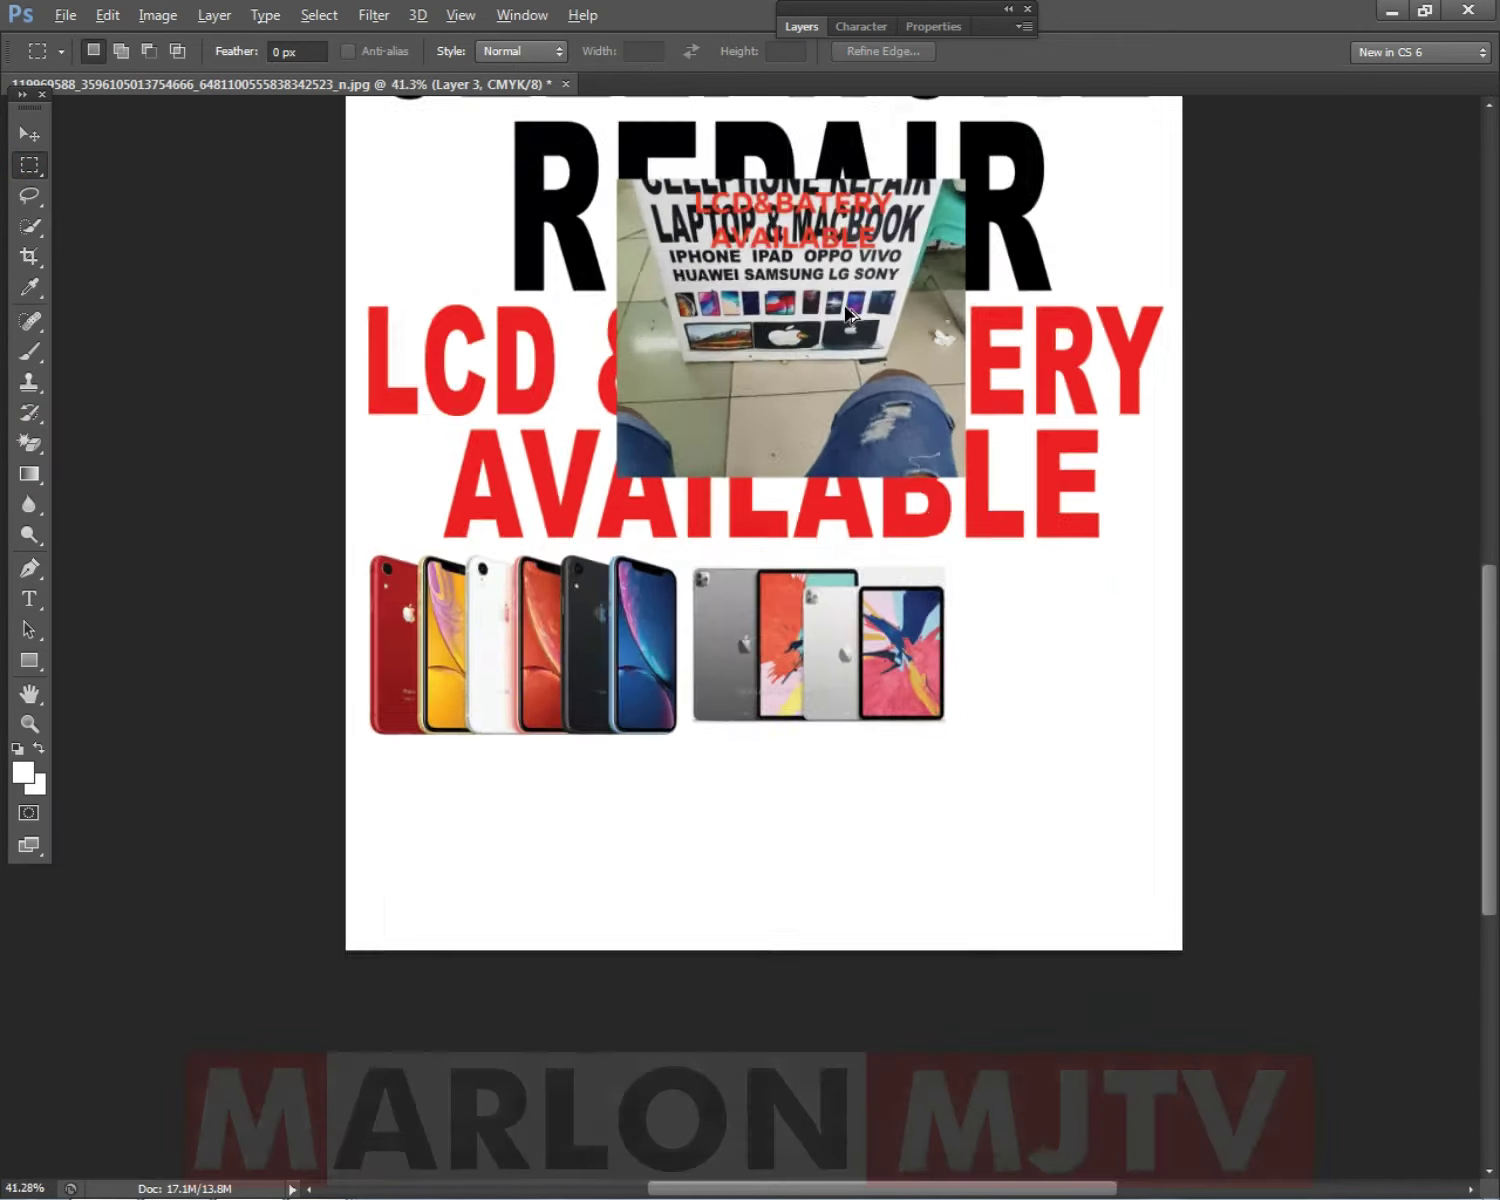
Scale the iPhone picture to about 87.5% and shift it down and right to line up with the iPads.
{"action": "left_click", "coordinate": [30, 131]}
{"action": "scroll", "coordinate": [710, 895], "scroll_direction": "up", "scroll_amount": 2}
{"action": "right_click", "coordinate": [640, 917]}
{"action": "left_click", "coordinate": [700, 931]}
{"action": "key", "text": "ctrl+t"}
{"action": "left_click_drag", "start_coordinate": [667, 1021], "coordinate": [630, 998]}
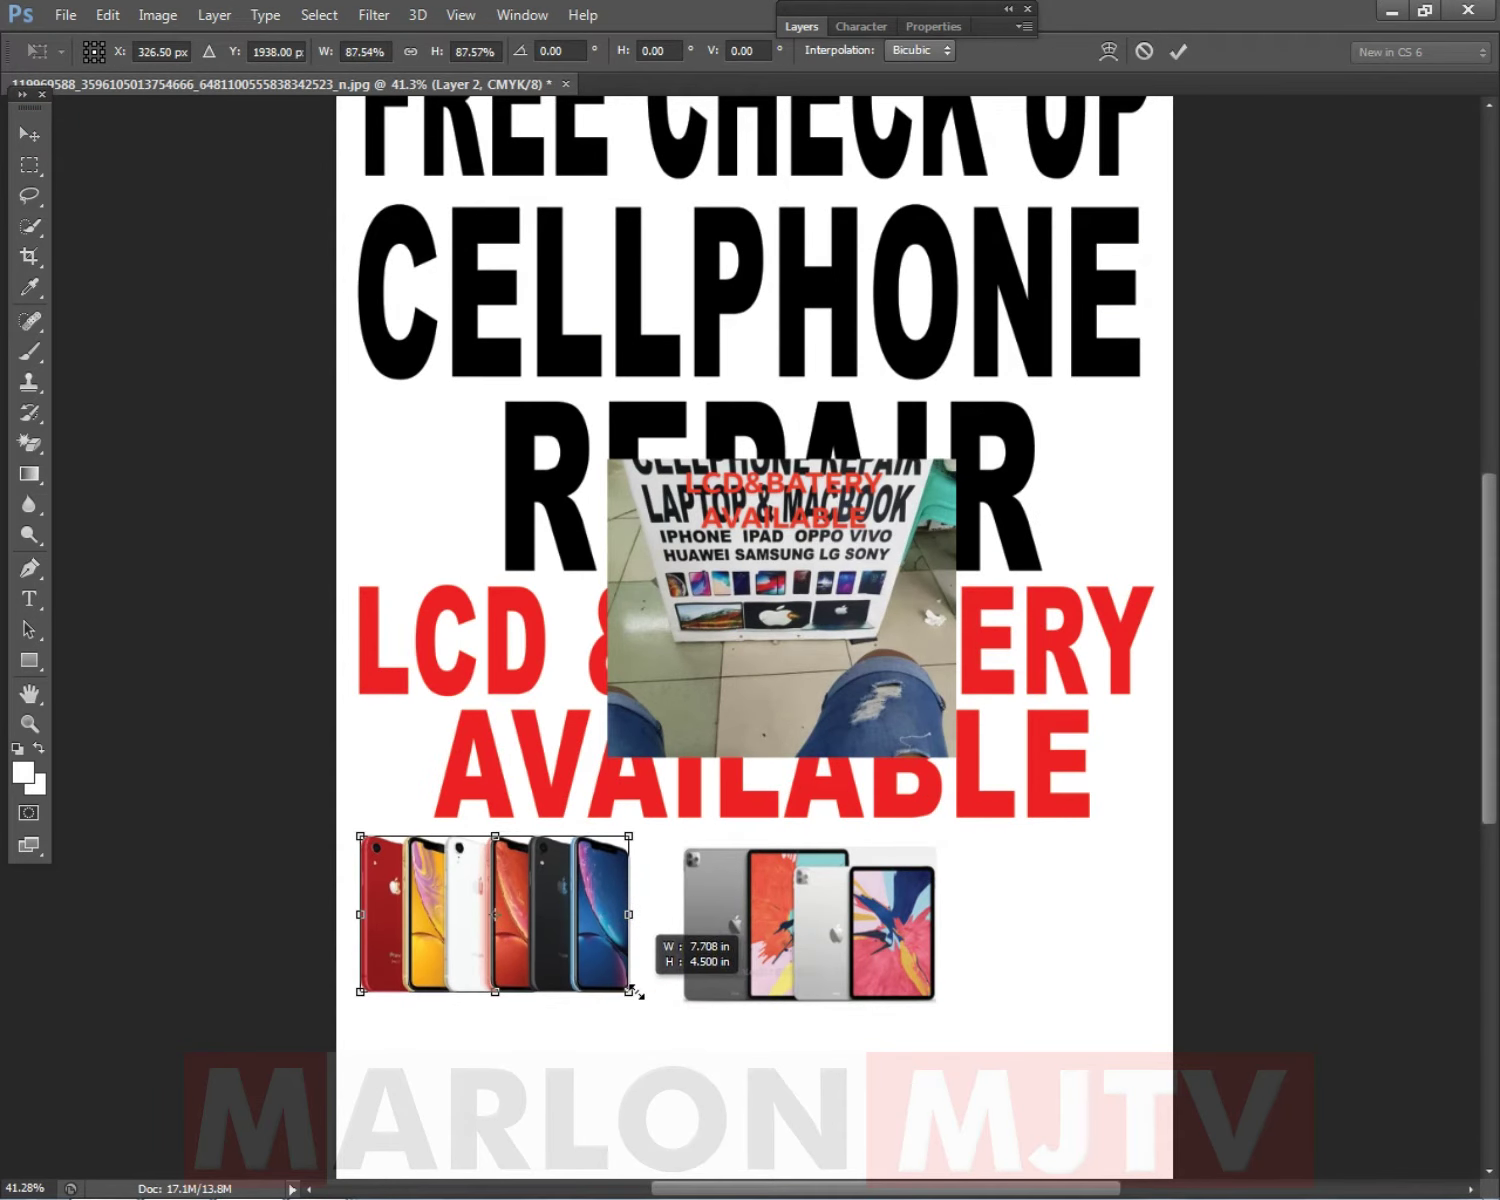
{"action": "left_click_drag", "start_coordinate": [615, 905], "coordinate": [615, 916]}
{"action": "key", "text": "Return"}
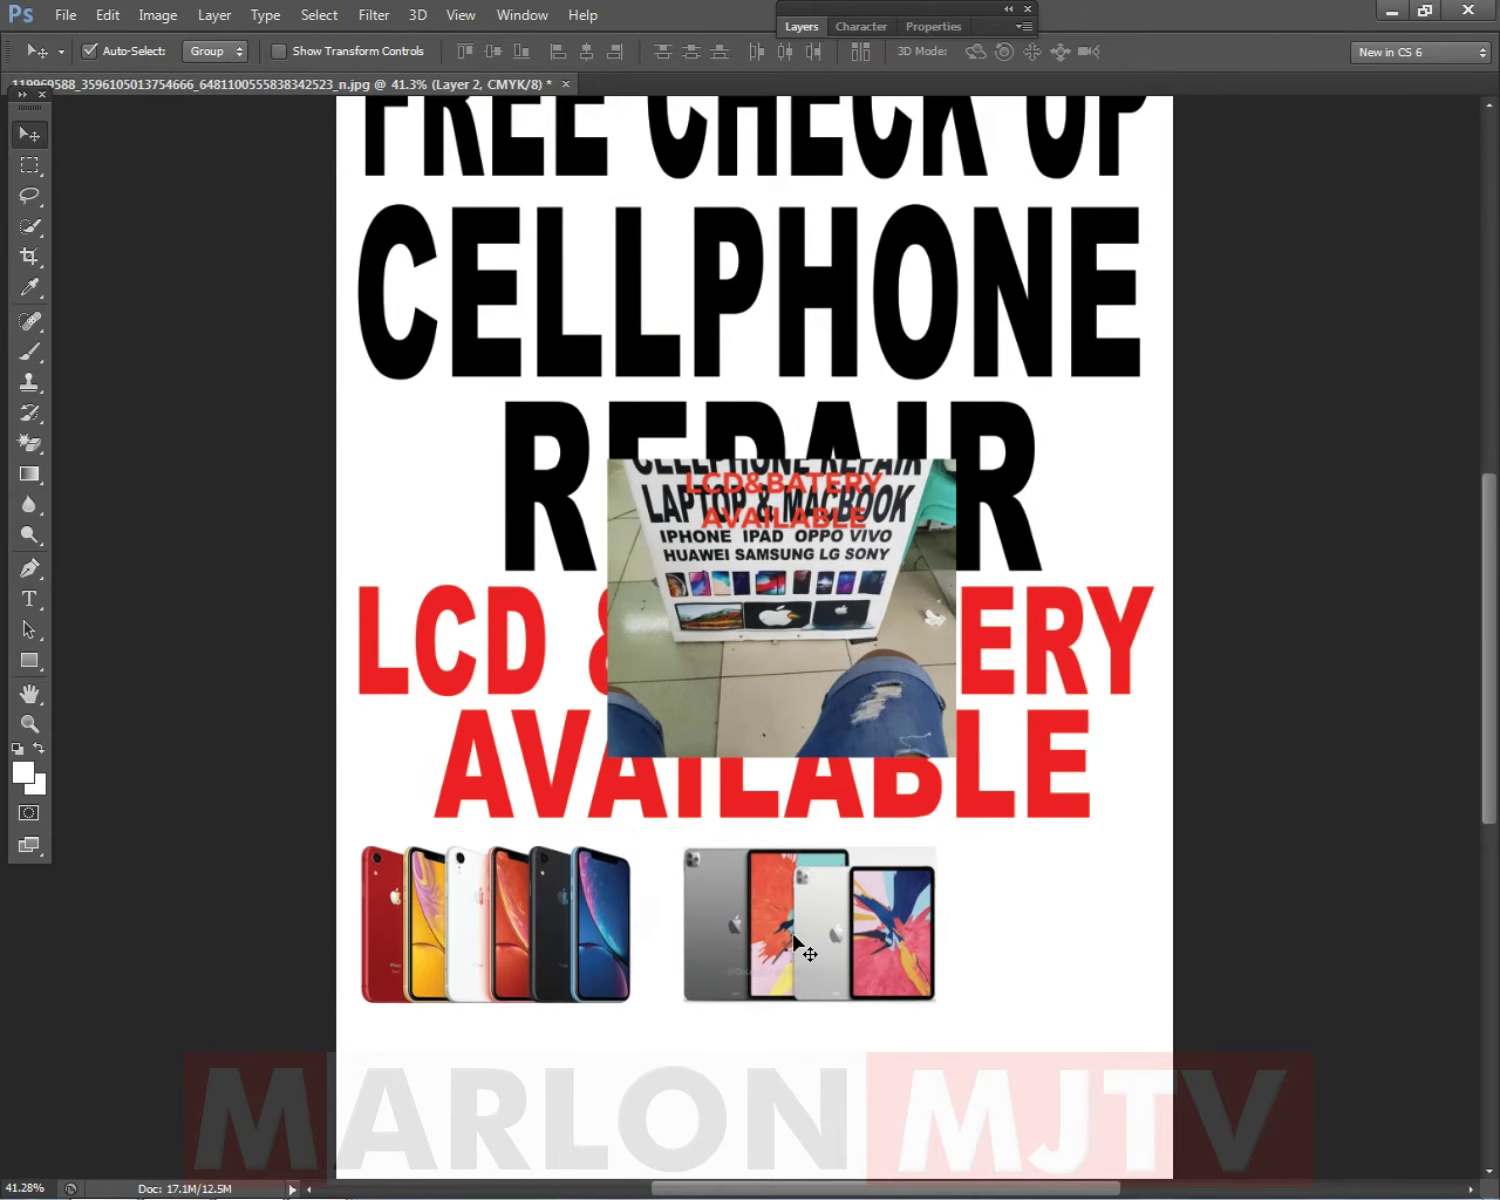
{"action": "key", "text": "shift+Right"}
{"action": "key", "text": "shift+Right"}
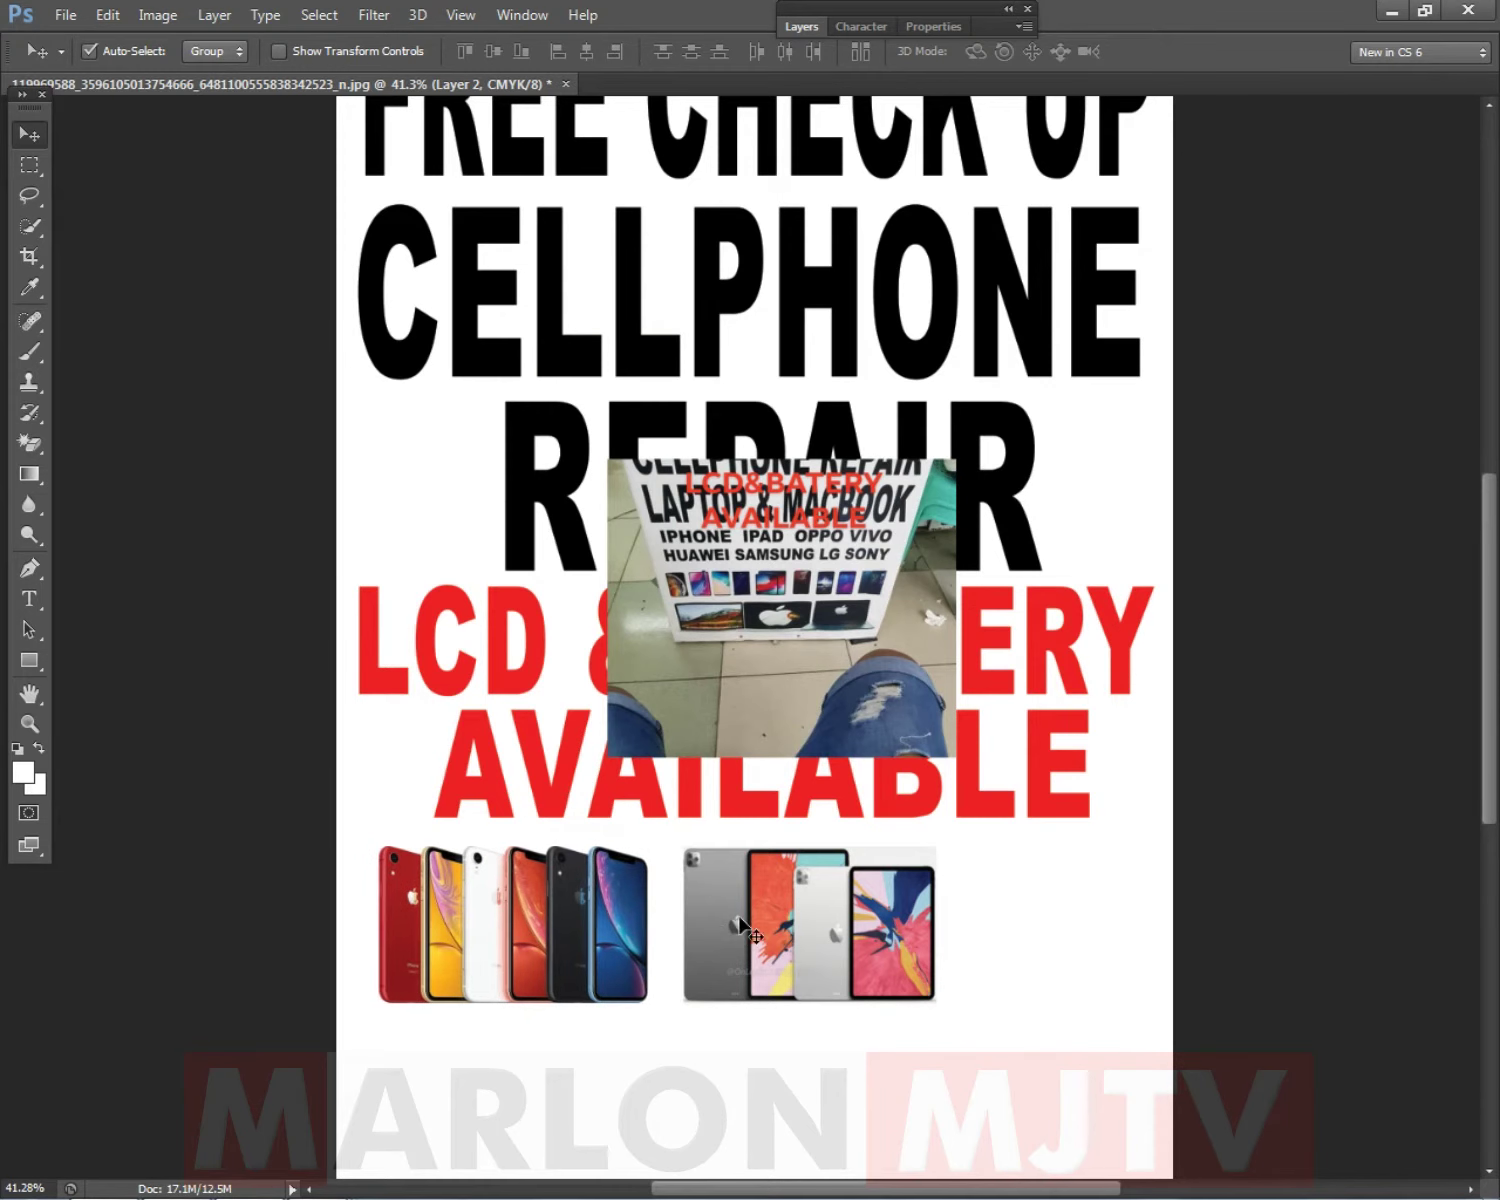
Switch to the browser and run an image search for "CELPHONES" in place of the earlier tablet search.
{"action": "key", "text": "alt+Tab"}
{"action": "scroll", "coordinate": [362, 198], "scroll_direction": "up", "scroll_amount": 12}
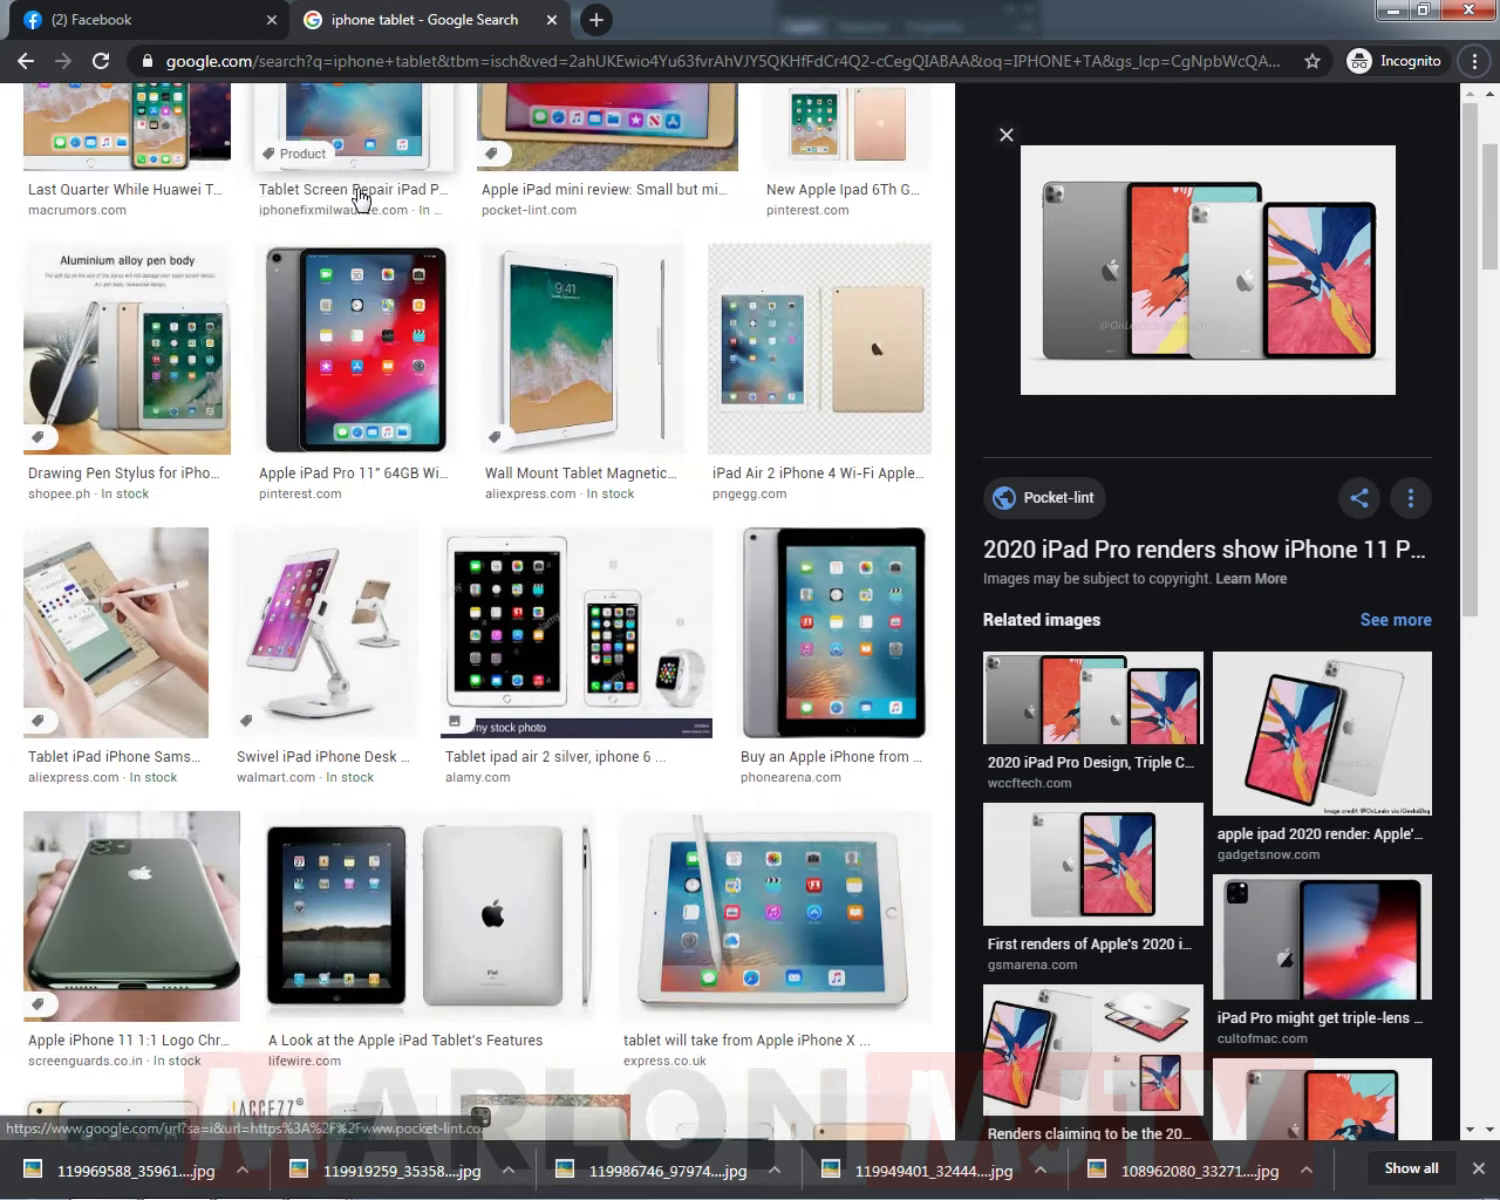
{"action": "left_click_drag", "start_coordinate": [346, 131], "coordinate": [42, 154]}
{"action": "type", "text": "CE"}
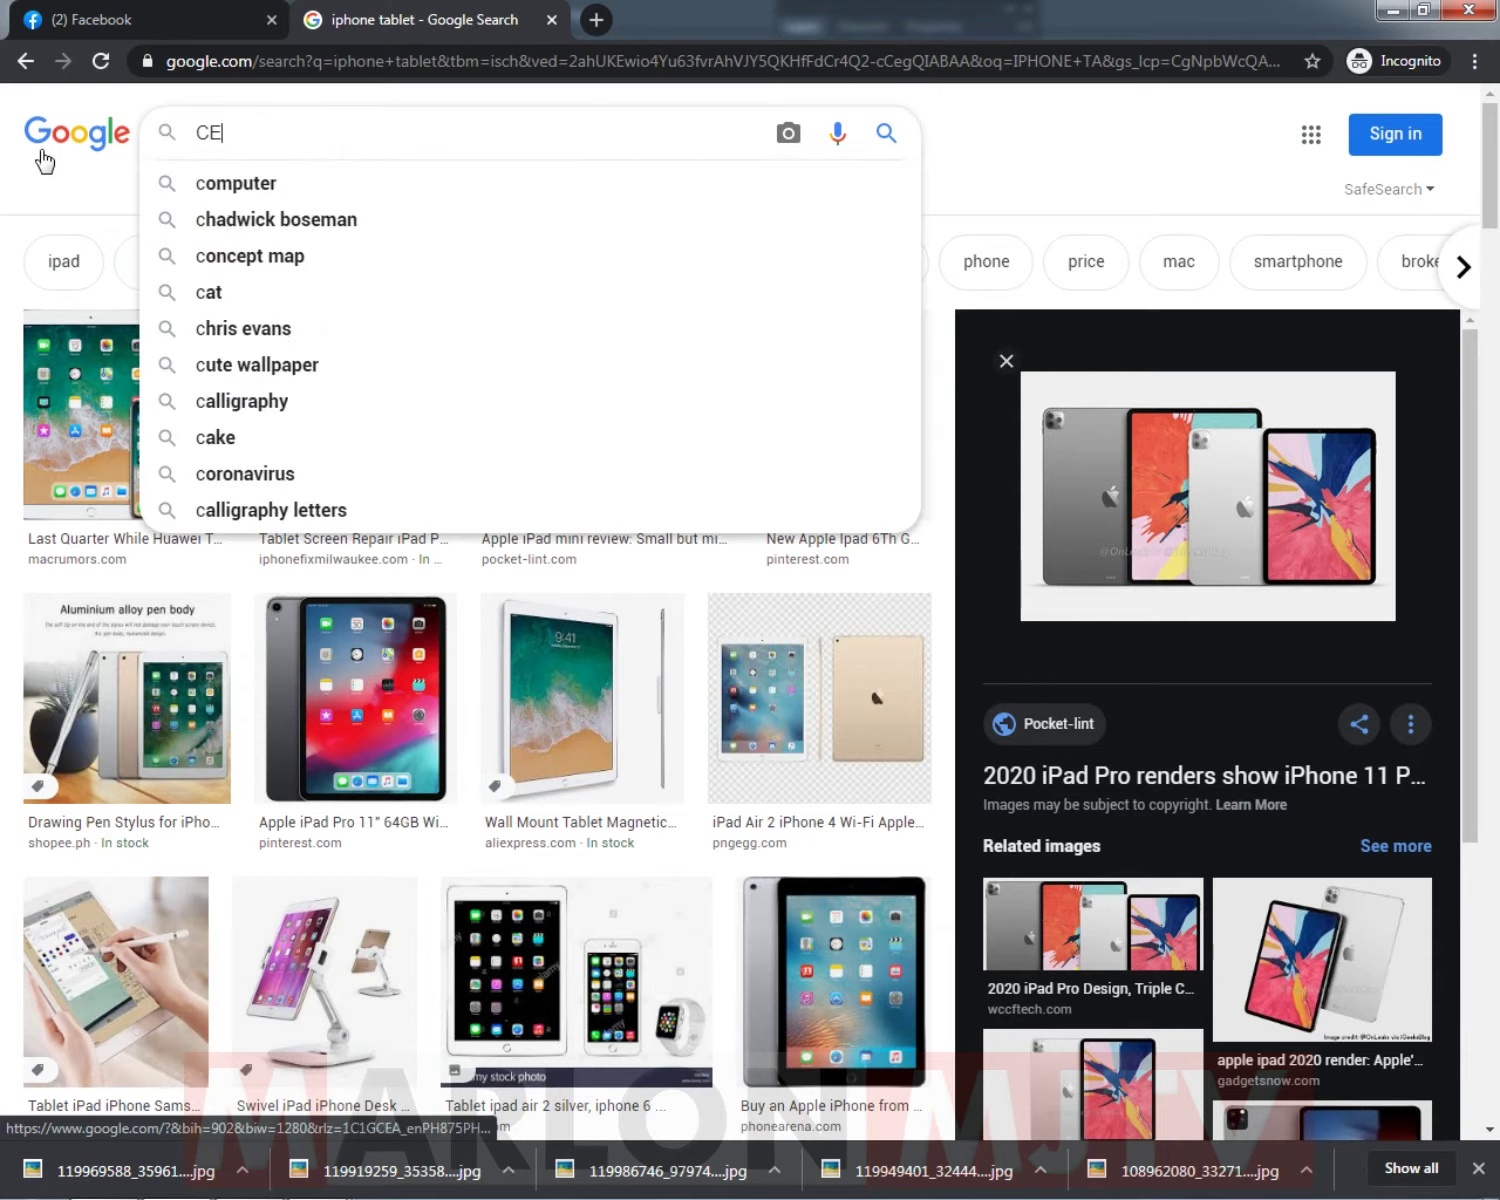
{"action": "type", "text": "LPHONES"}
{"action": "key", "text": "Down"}
{"action": "key", "text": "Down"}
{"action": "key", "text": "Up"}
{"action": "key", "text": "Down"}
{"action": "key", "text": "Up"}
{"action": "key", "text": "Return"}
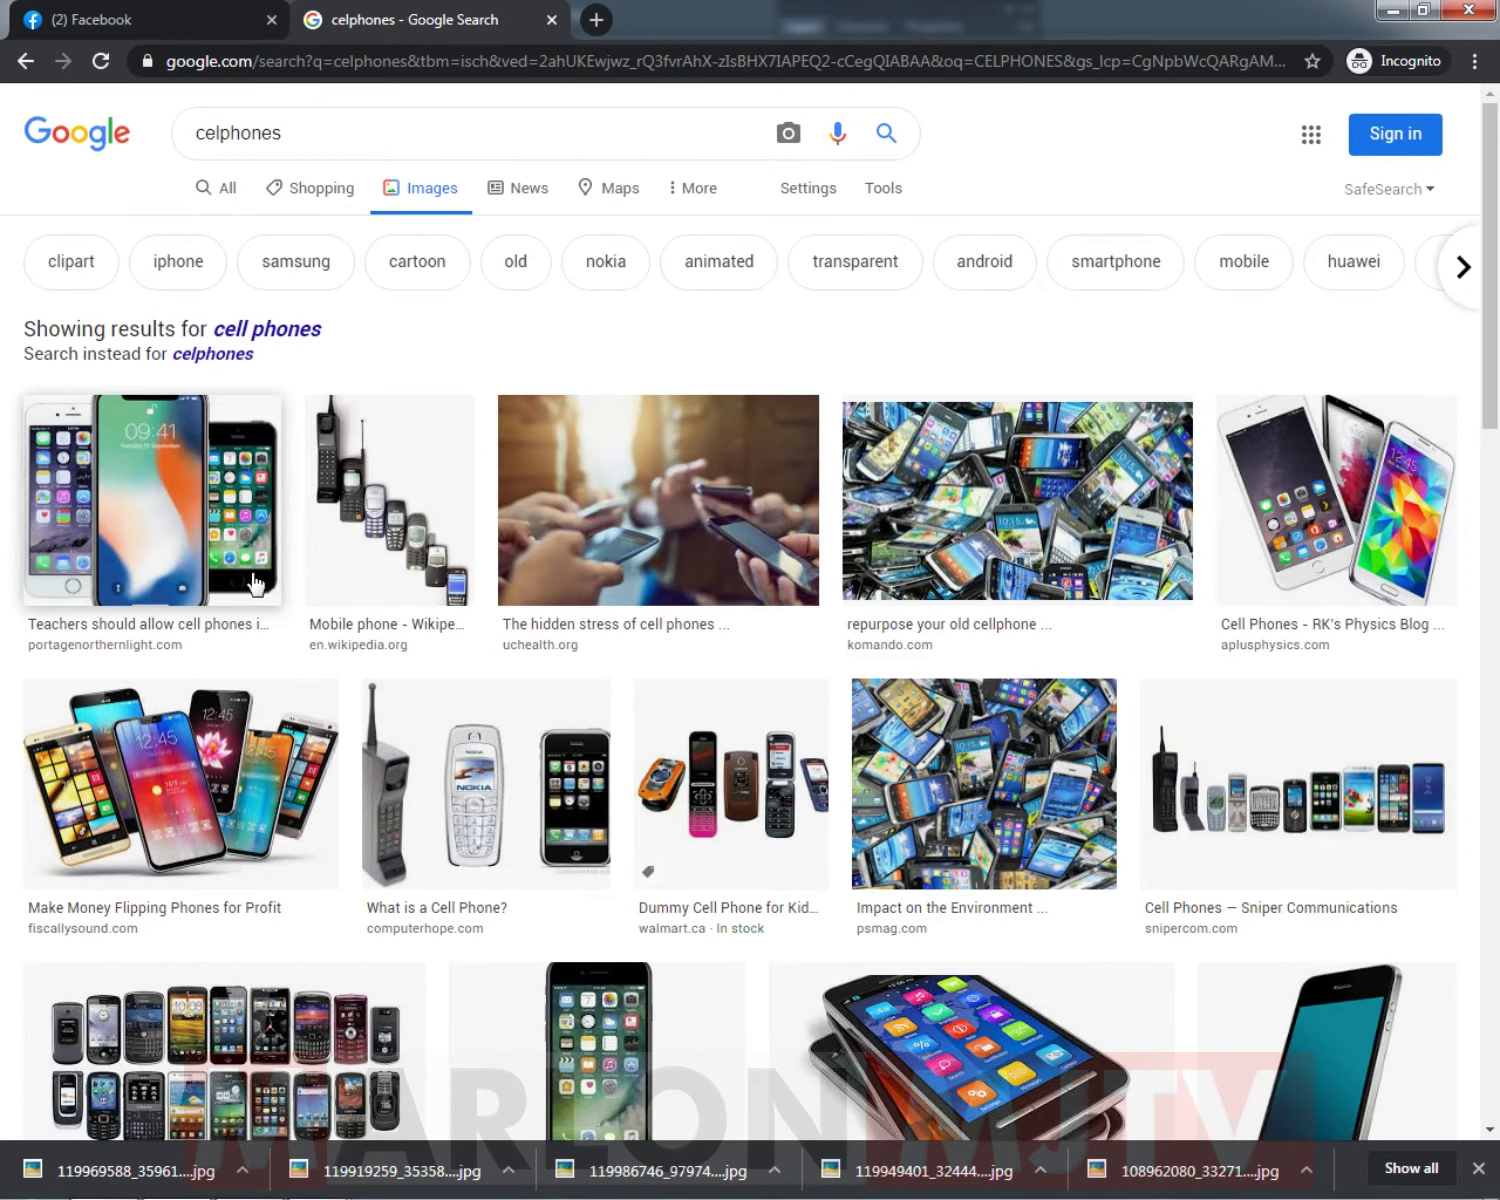
Save the "Make Money Flipping Phones for Profit" picture of fanned smartphones and place it in the signboard document.
{"action": "scroll", "coordinate": [415, 660], "scroll_direction": "down", "scroll_amount": 3}
{"action": "left_click", "coordinate": [105, 538]}
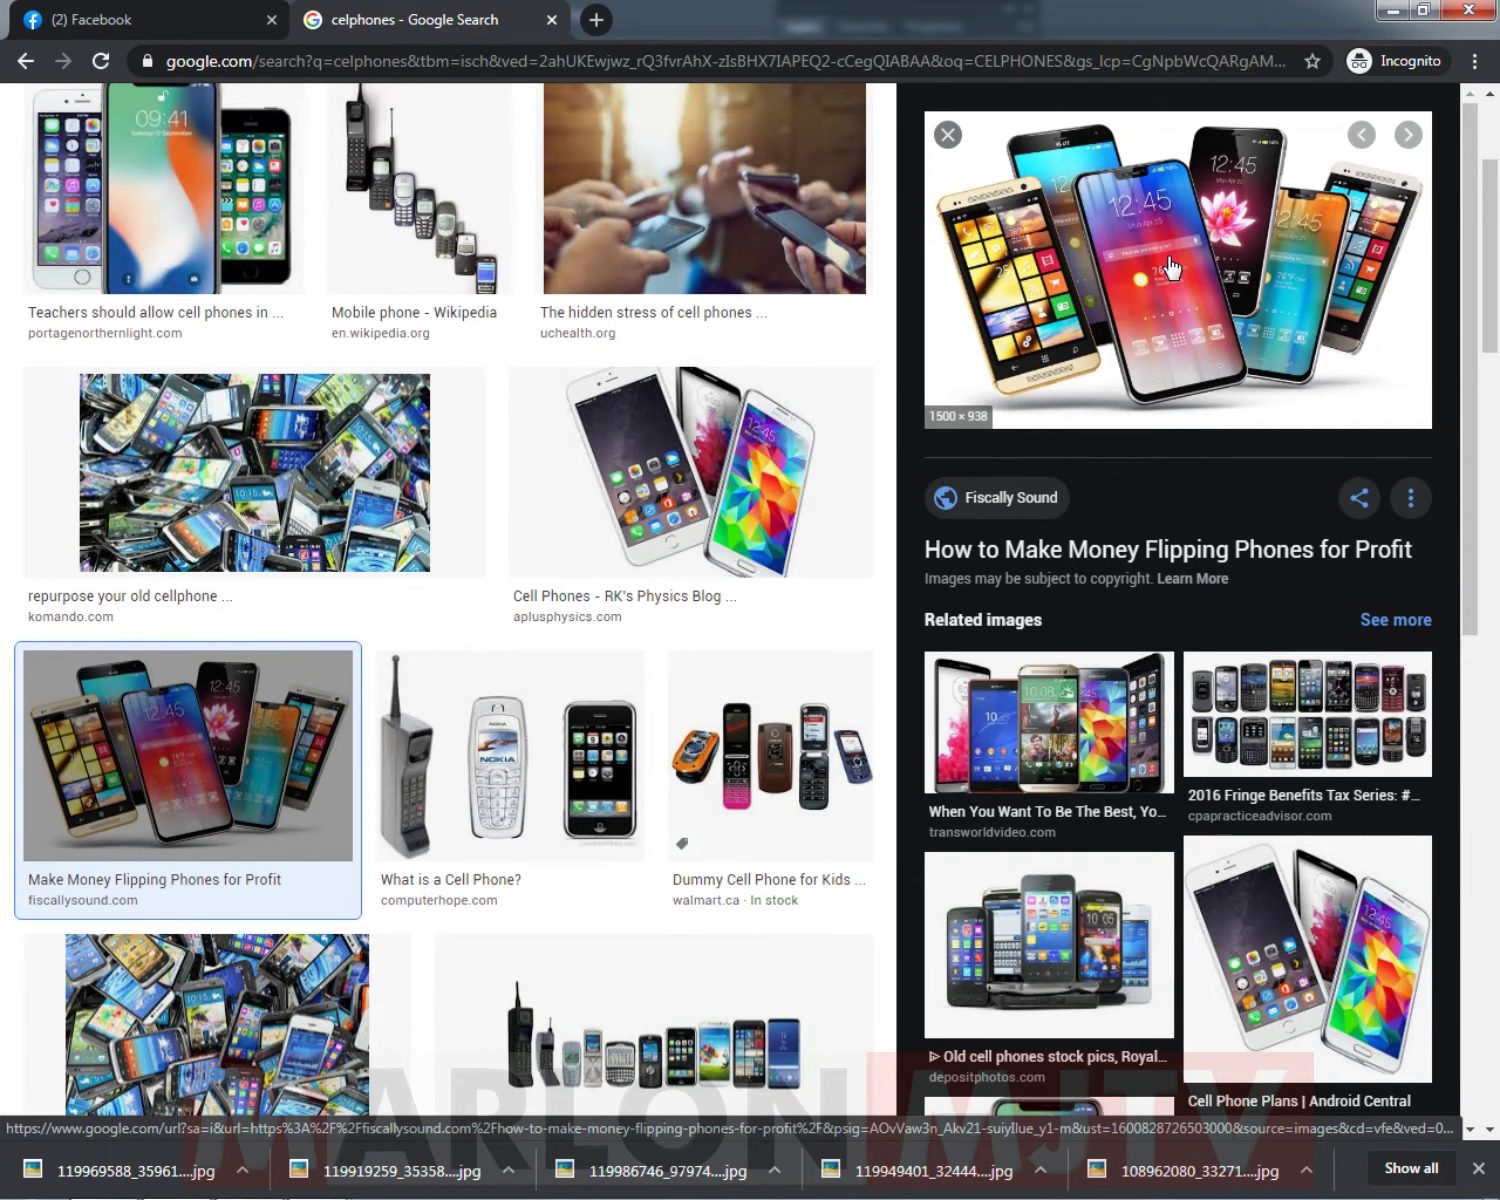
{"action": "right_click", "coordinate": [1170, 268]}
{"action": "left_click", "coordinate": [1232, 460]}
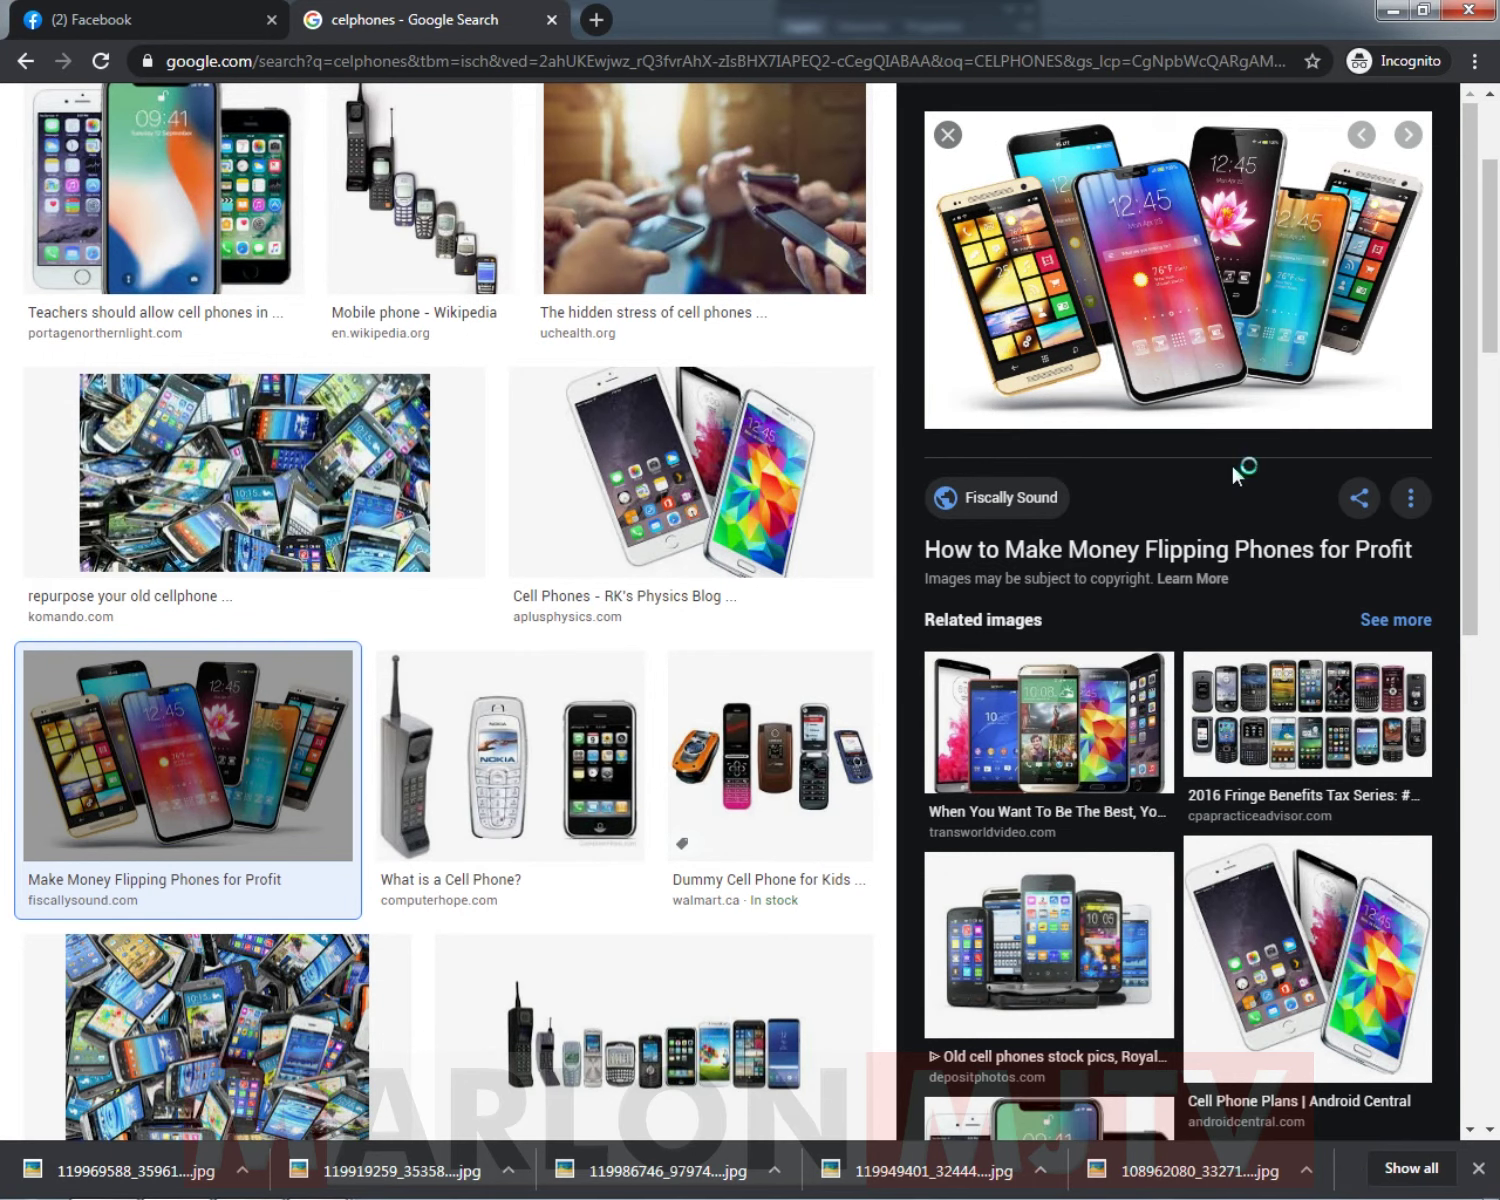
{"action": "key", "text": "Return"}
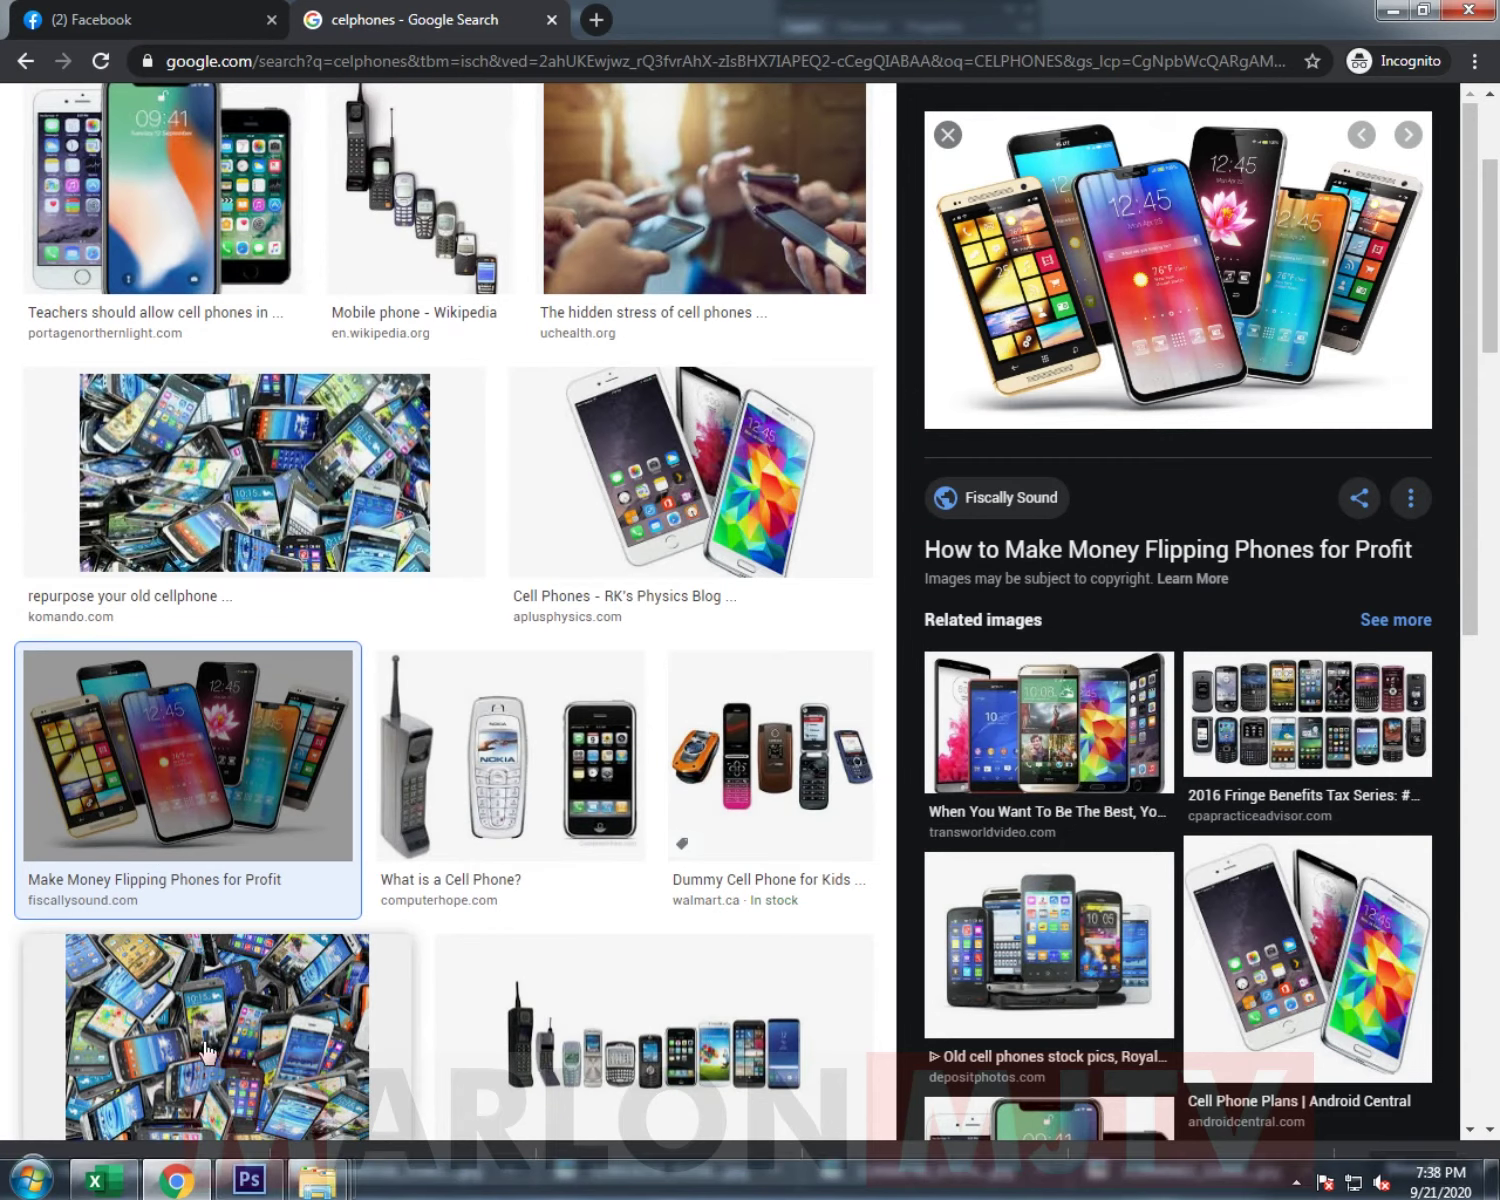
{"action": "left_click_drag", "start_coordinate": [95, 1168], "coordinate": [768, 598]}
{"action": "key", "text": "Return"}
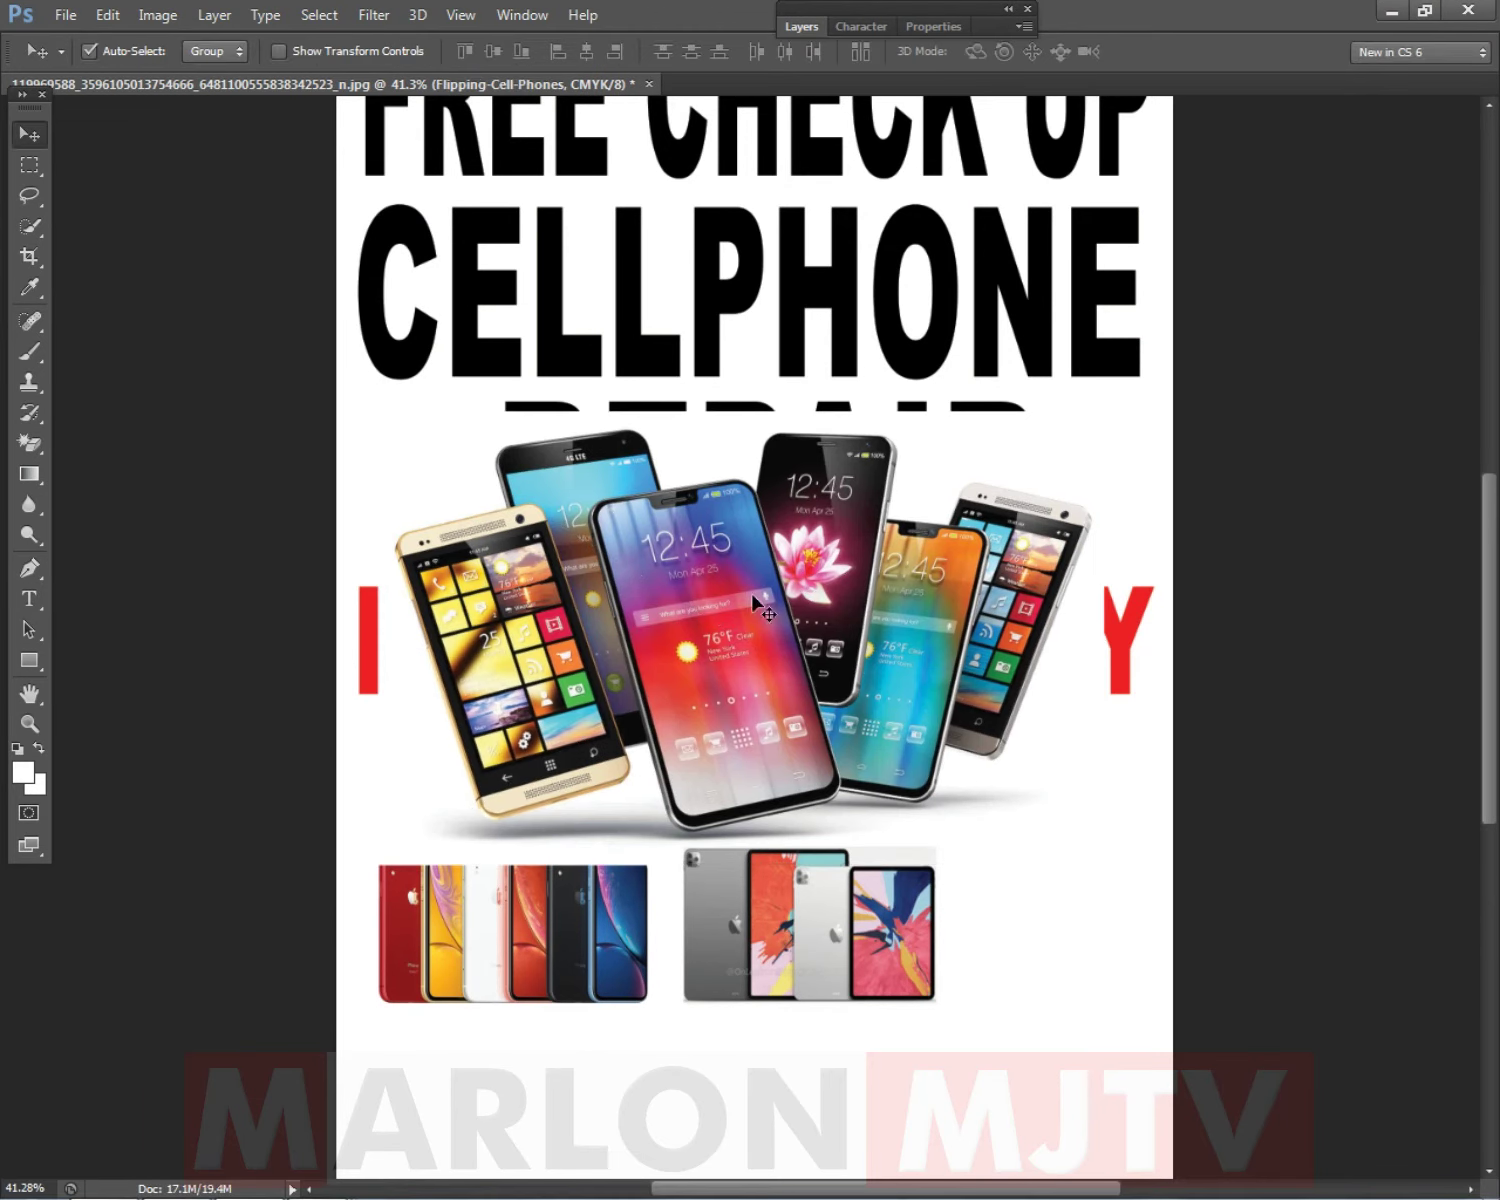
Rasterize the placed smartphone picture and try to erase its white background with the Magic Eraser.
{"action": "left_click", "coordinate": [29, 442]}
{"action": "left_click", "coordinate": [1031, 430]}
{"action": "key", "text": "Return"}
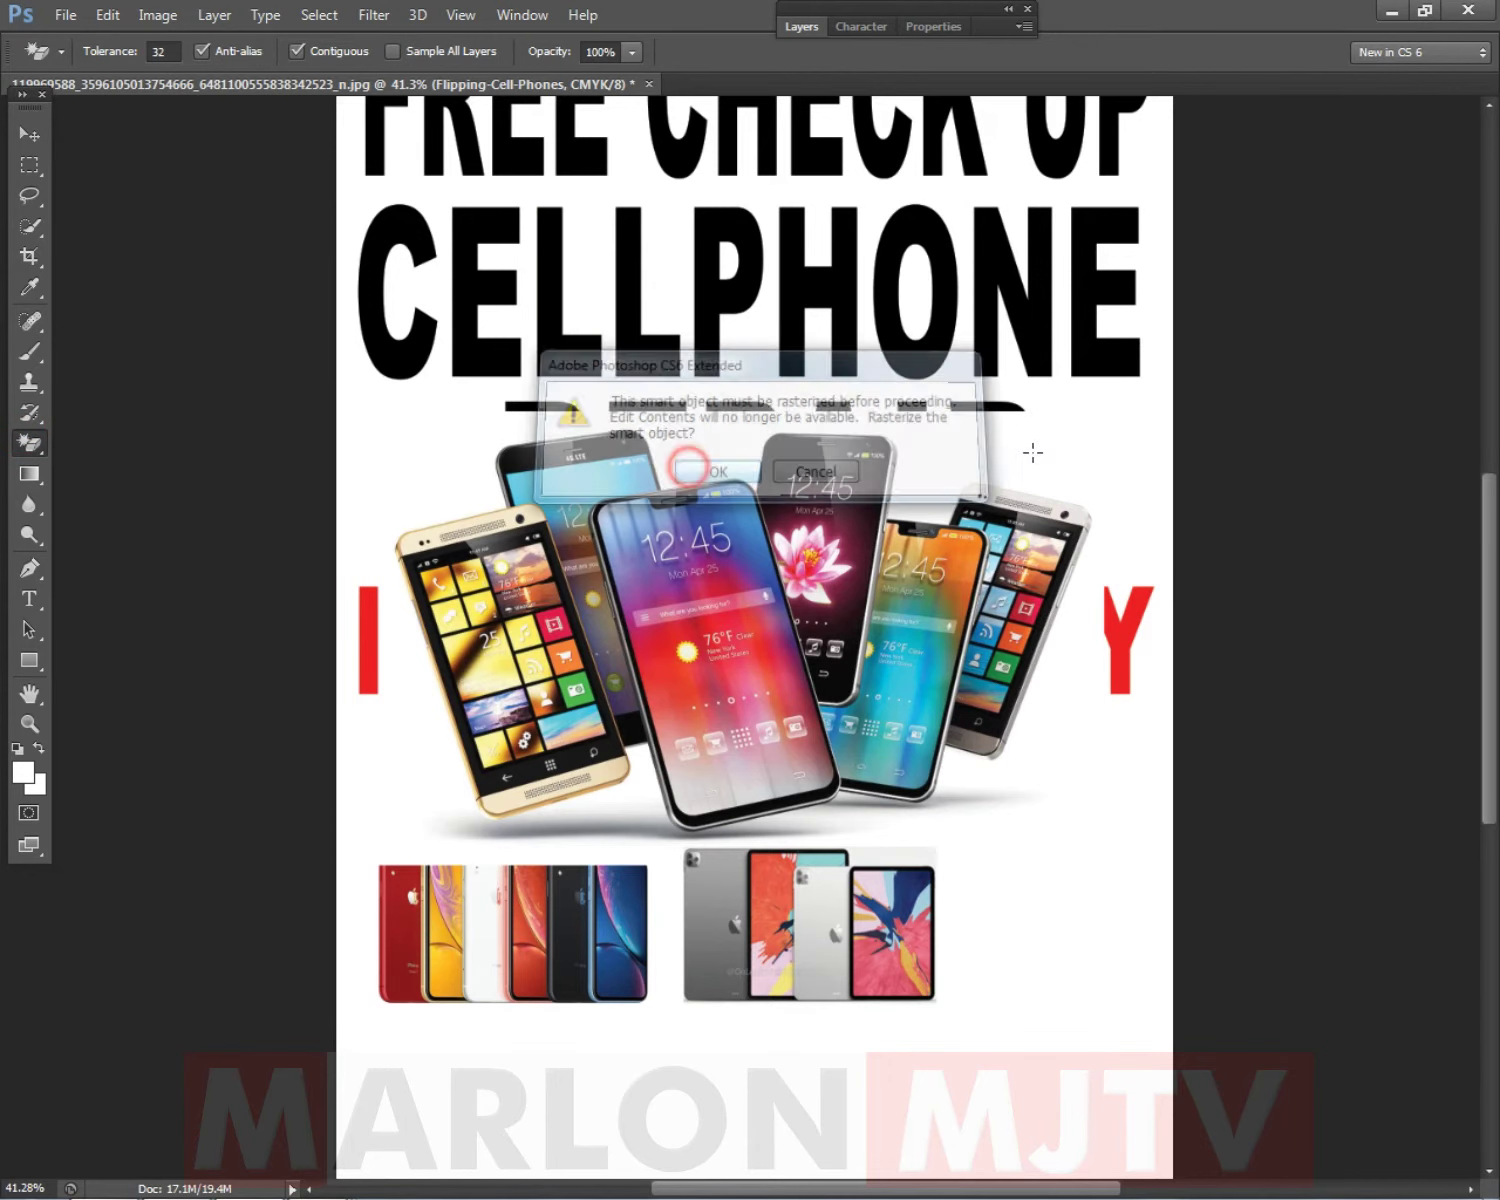
{"action": "key", "text": "v"}
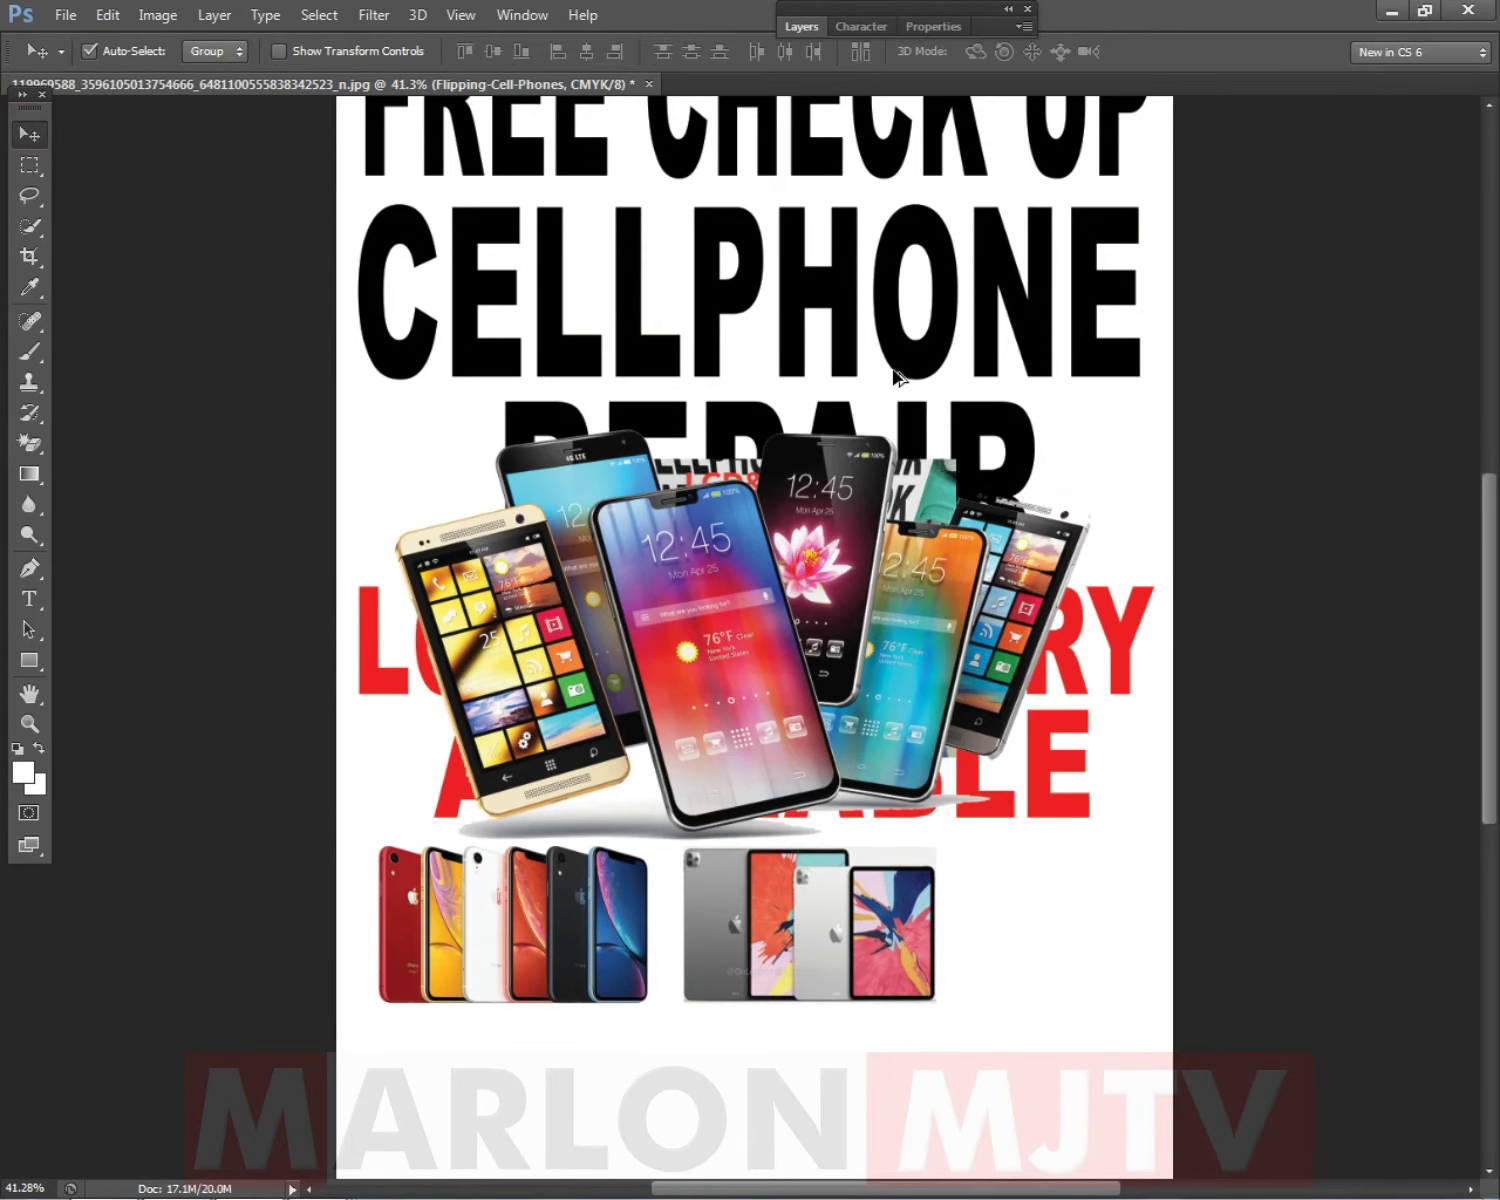
{"action": "key", "text": "ctrl+z"}
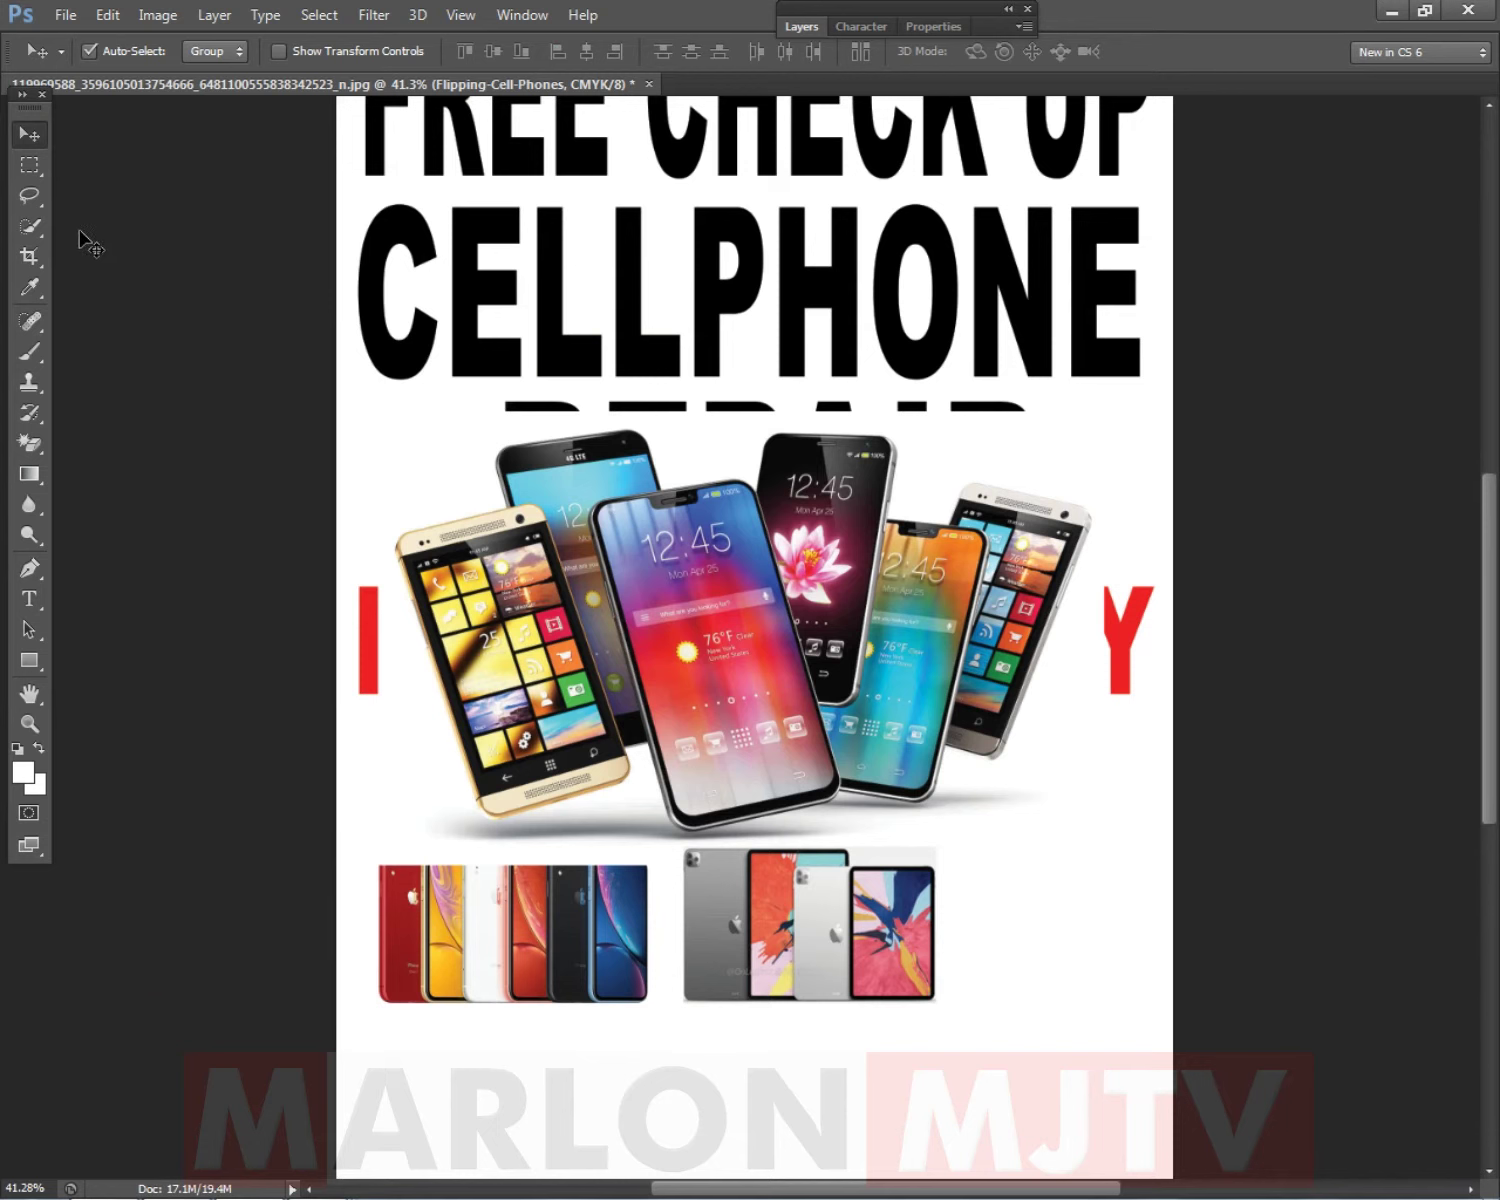
Deepen the dark tones of the smartphone picture by raising the shadow input level in Levels.
{"action": "key", "text": "ctrl+l"}
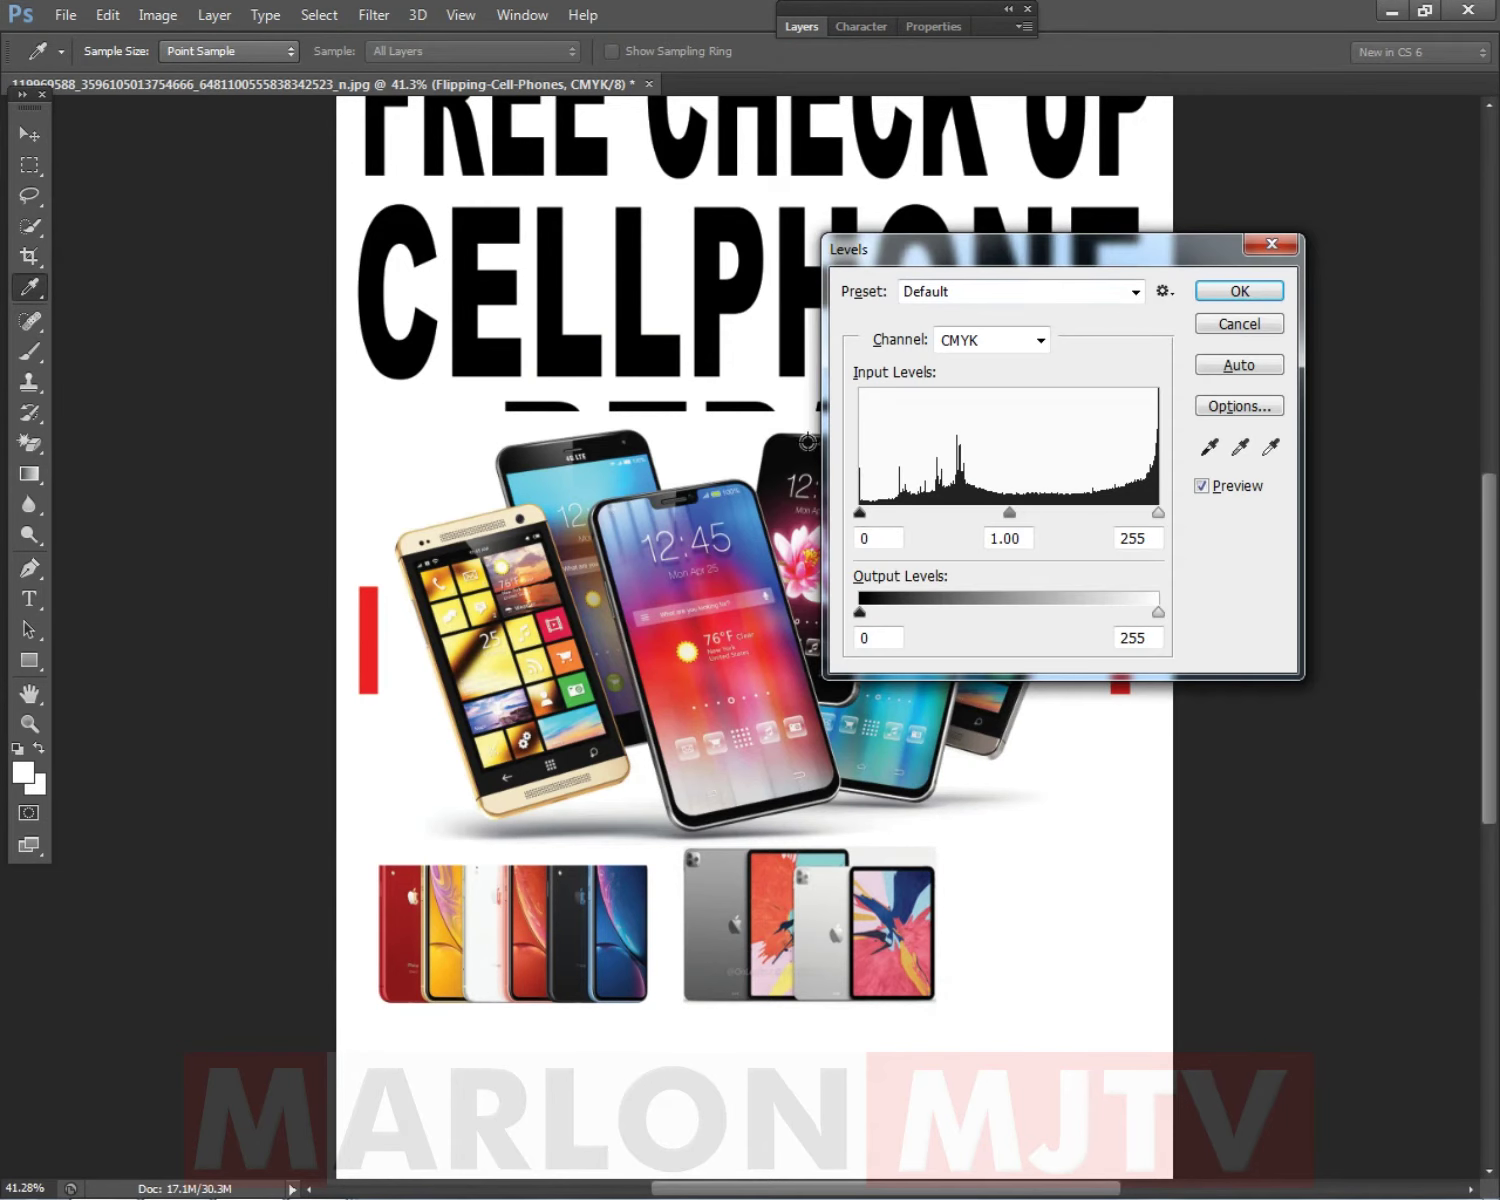
{"action": "left_click_drag", "start_coordinate": [860, 512], "coordinate": [918, 512]}
{"action": "left_click", "coordinate": [1246, 291]}
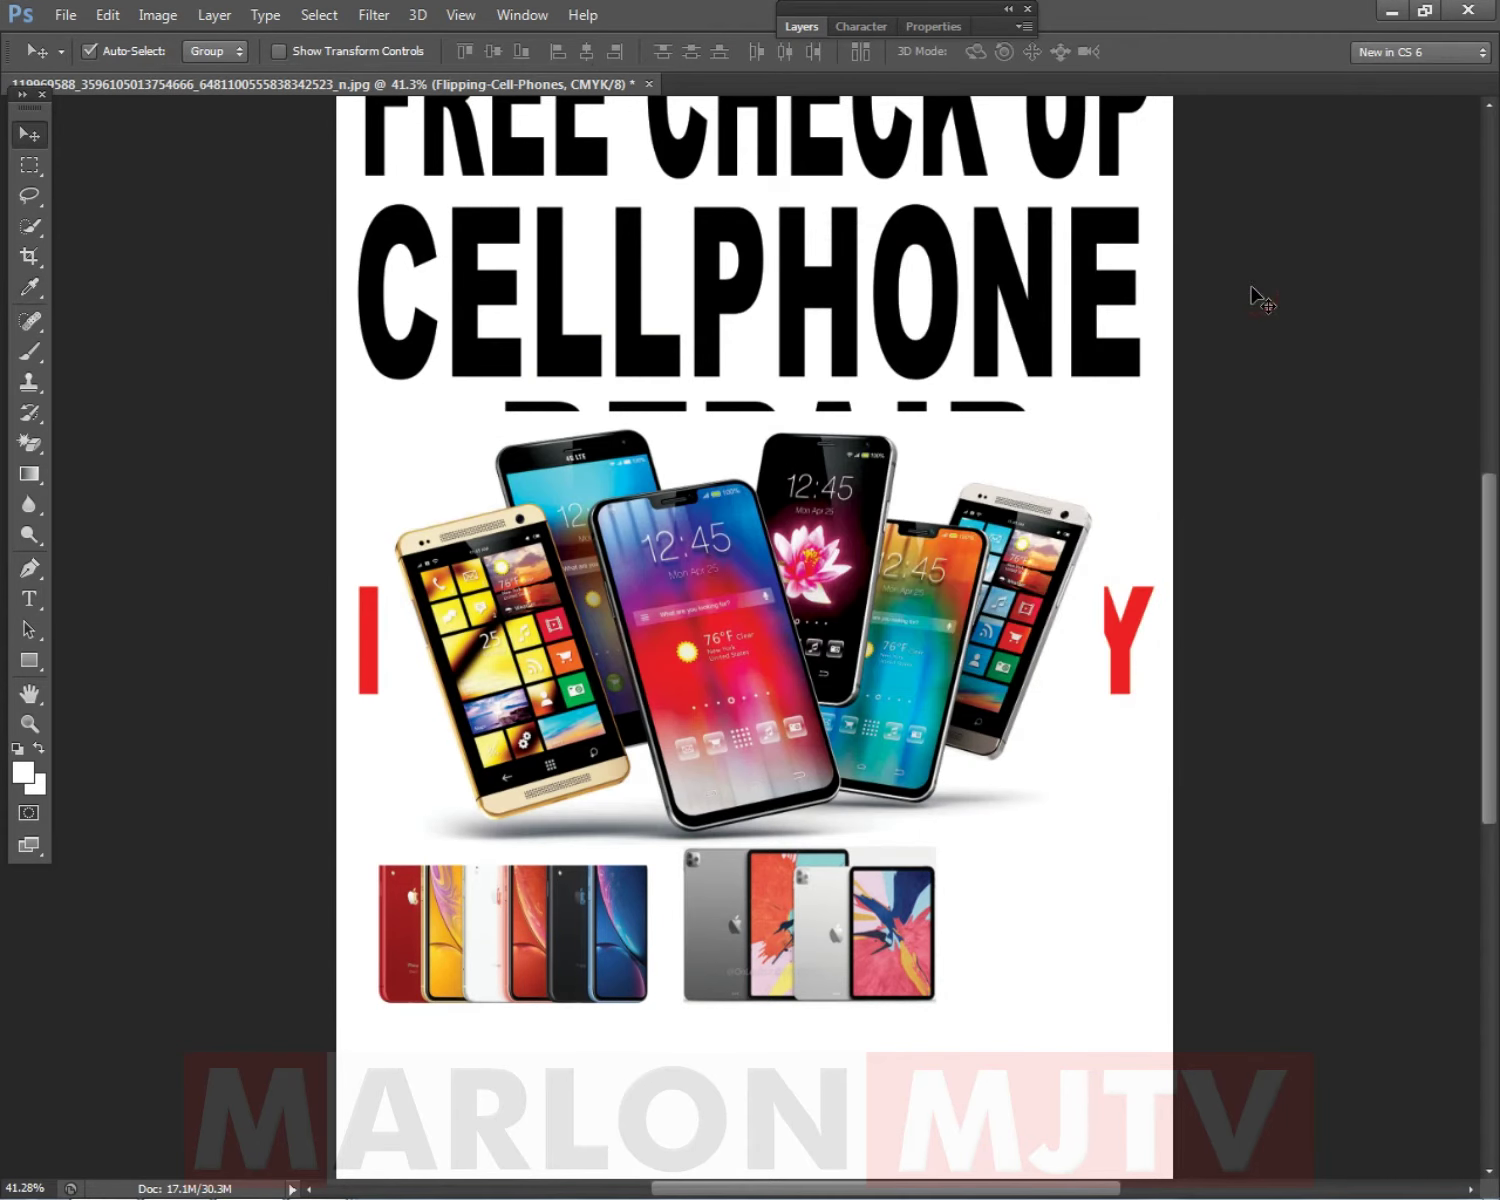
Try to erase the white background of the darkened smartphone picture with the Magic Eraser.
{"action": "left_click", "coordinate": [33, 445]}
{"action": "left_click", "coordinate": [946, 459]}
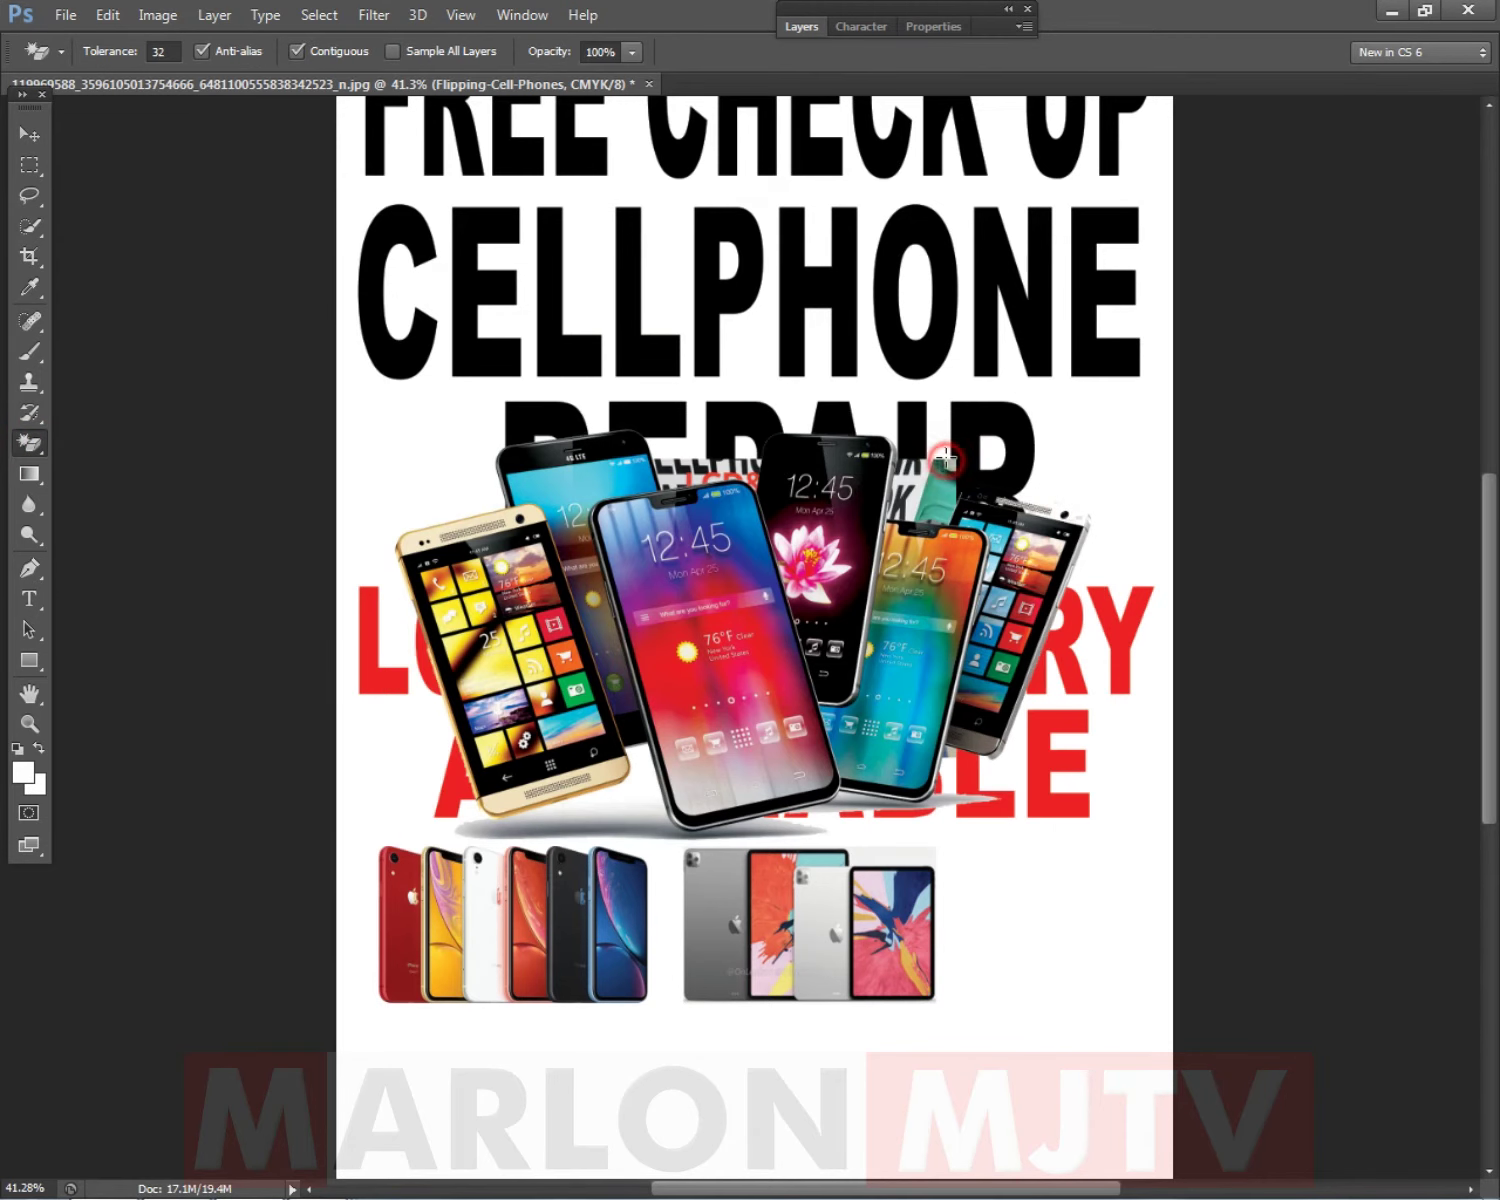
{"action": "scroll", "coordinate": [946, 459], "scroll_direction": "up", "scroll_amount": 3}
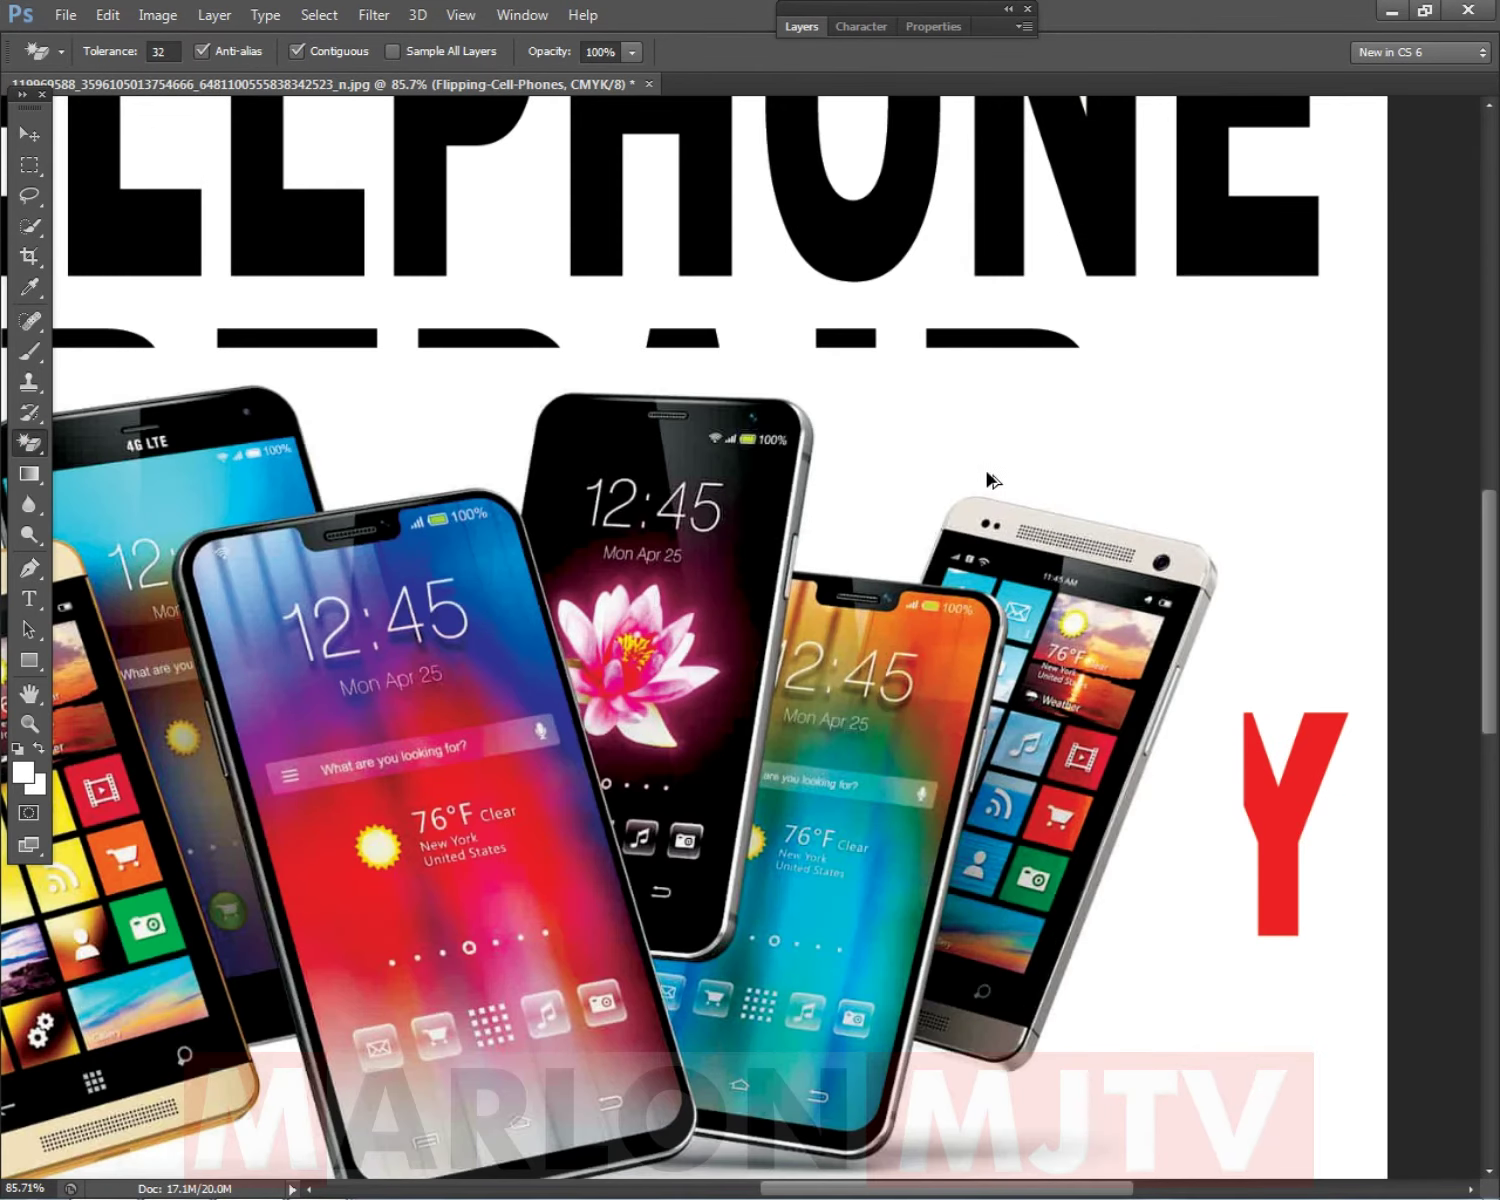
{"action": "left_click", "coordinate": [1107, 488]}
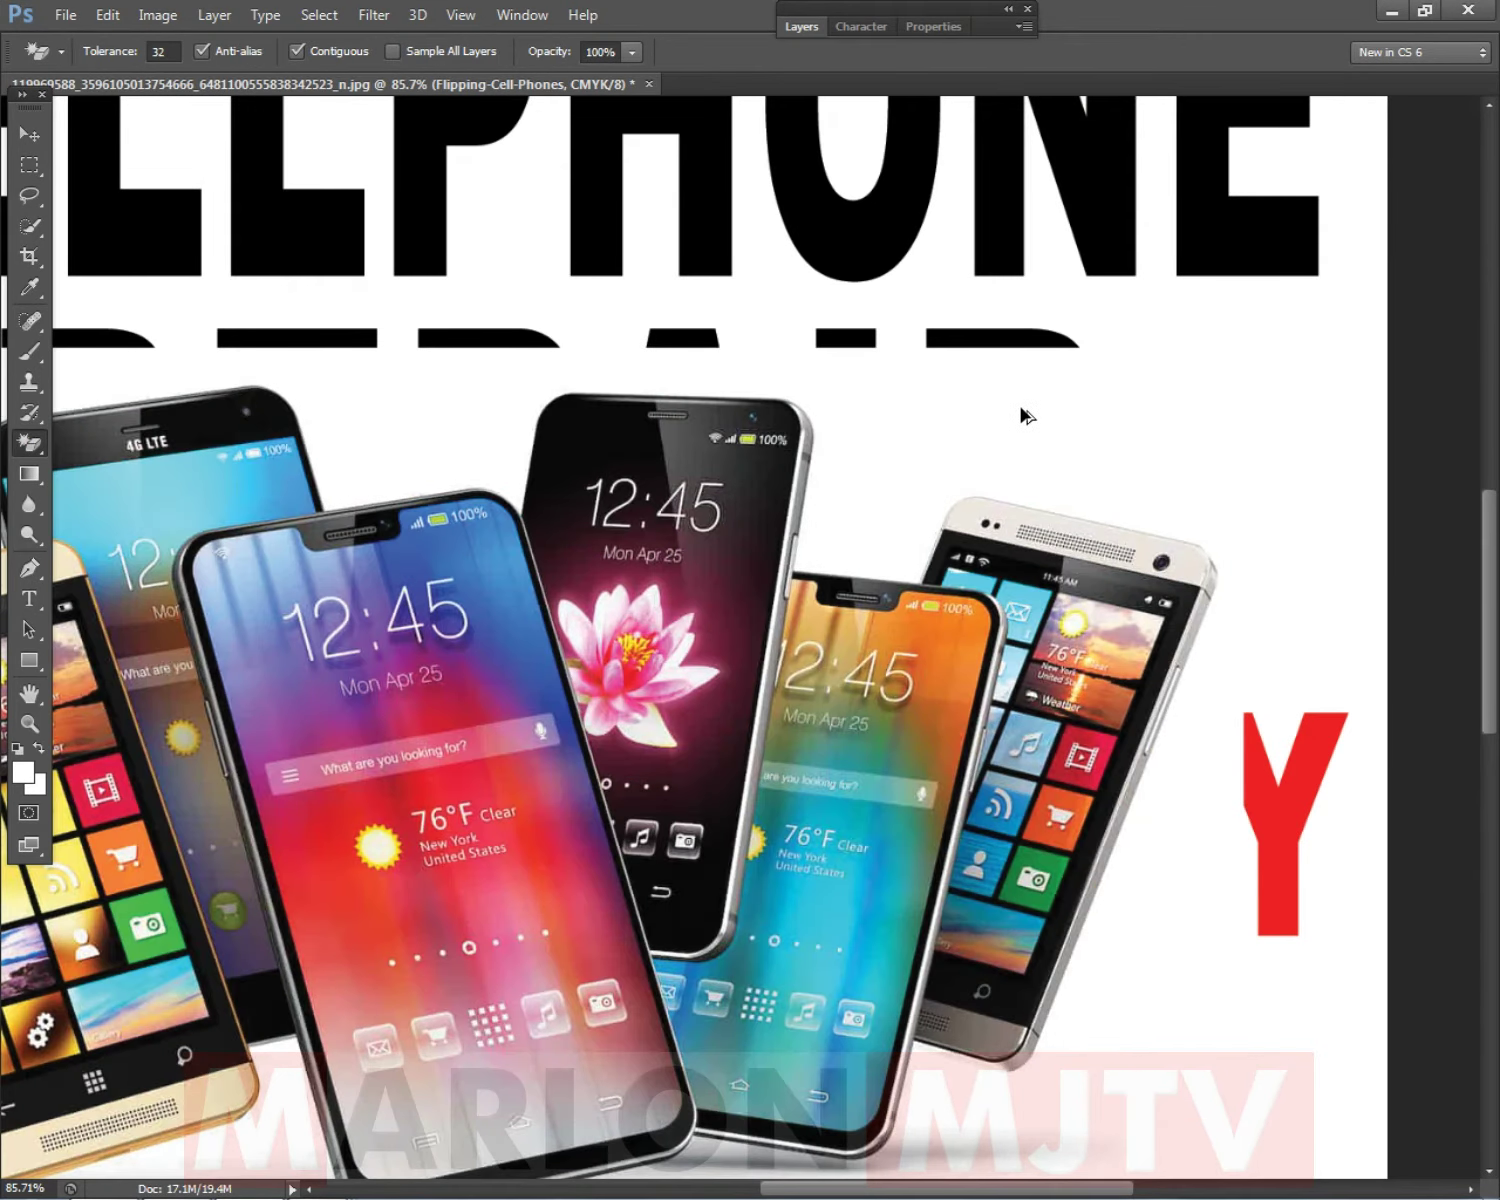
Erase the smartphone picture's white background within a rectangular selection that leaves out the silver-white phone, and clear the selection.
{"action": "left_click", "coordinate": [28, 165]}
{"action": "scroll", "coordinate": [301, 445], "scroll_direction": "down", "scroll_amount": 3}
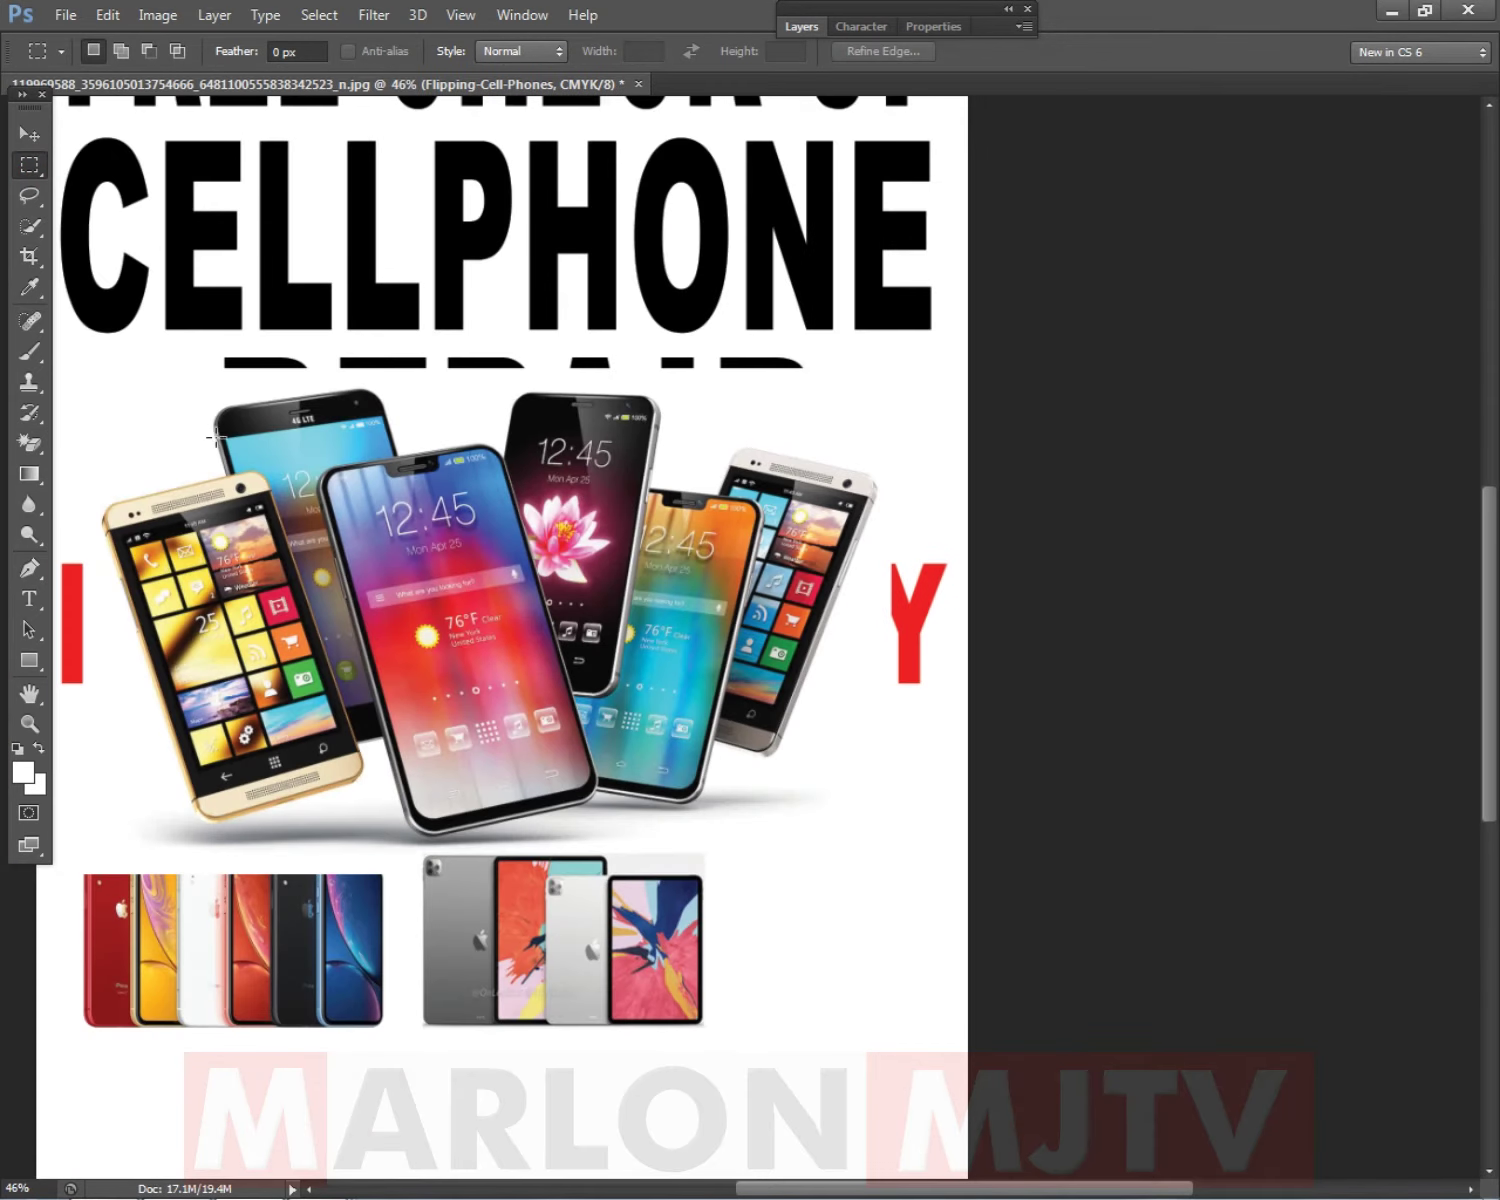
{"action": "left_click_drag", "start_coordinate": [95, 381], "coordinate": [670, 880]}
{"action": "left_click_drag", "start_coordinate": [57, 307], "coordinate": [698, 911]}
{"action": "key", "text": "e"}
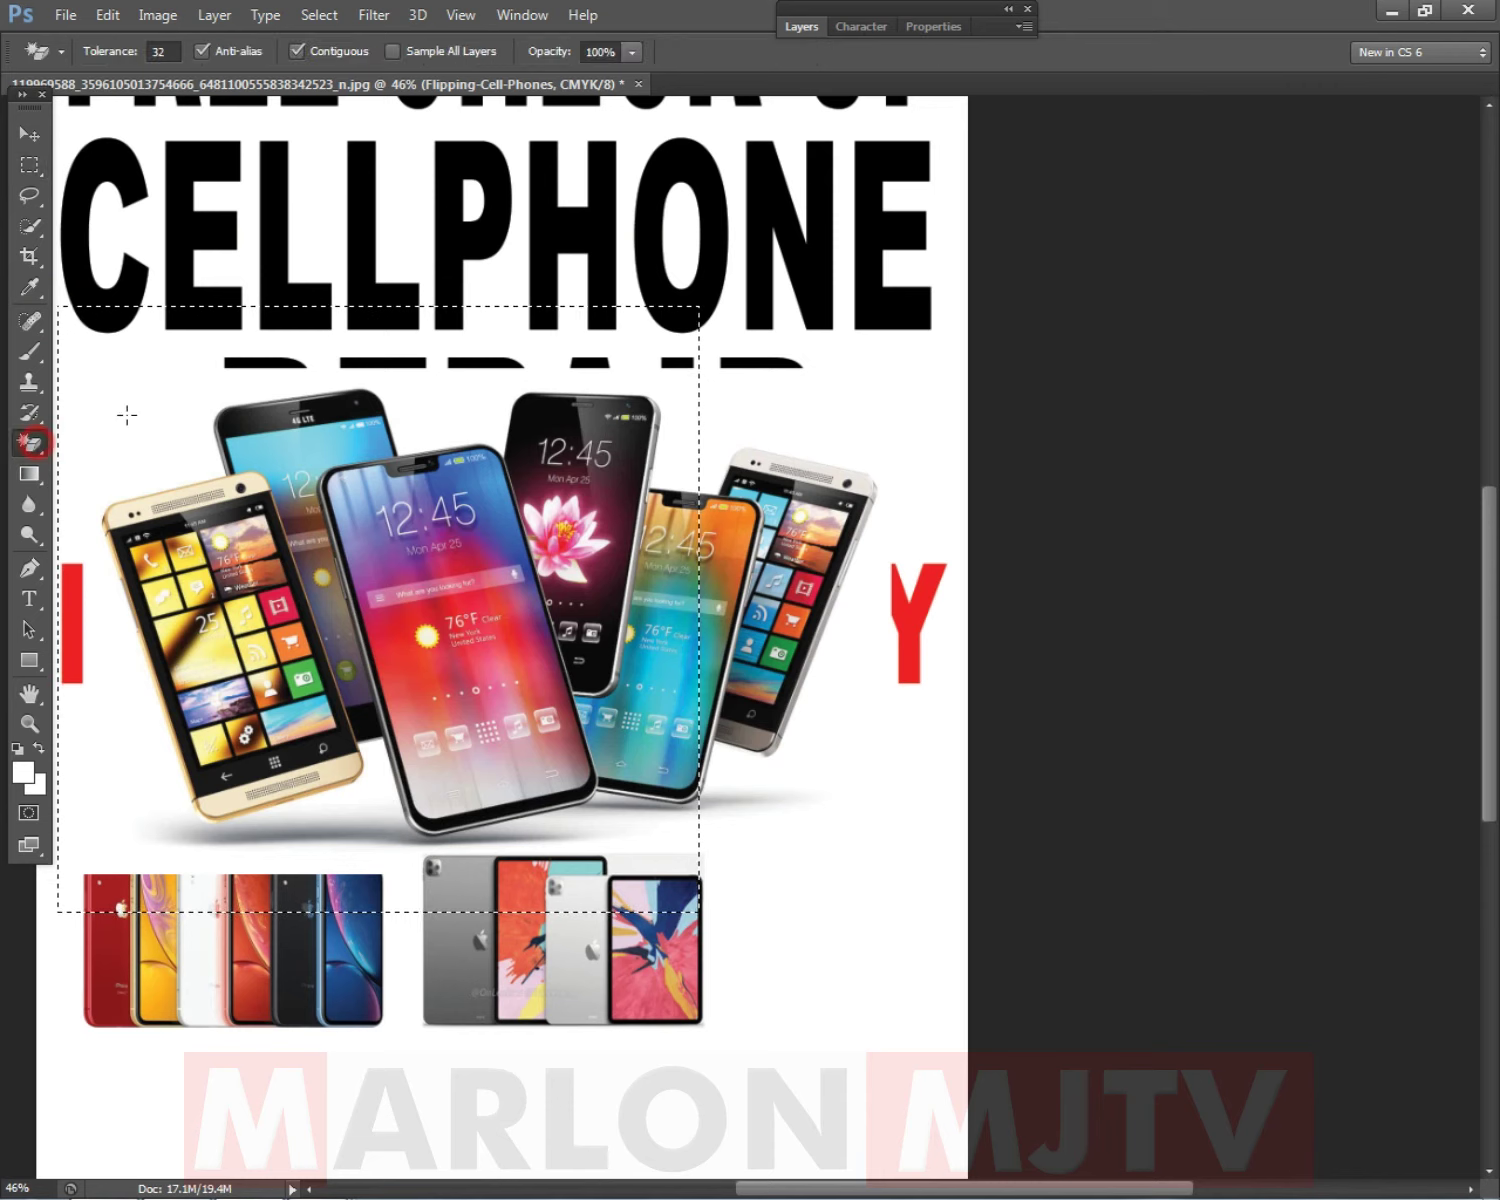
{"action": "left_click", "coordinate": [127, 418]}
{"action": "left_click", "coordinate": [29, 164]}
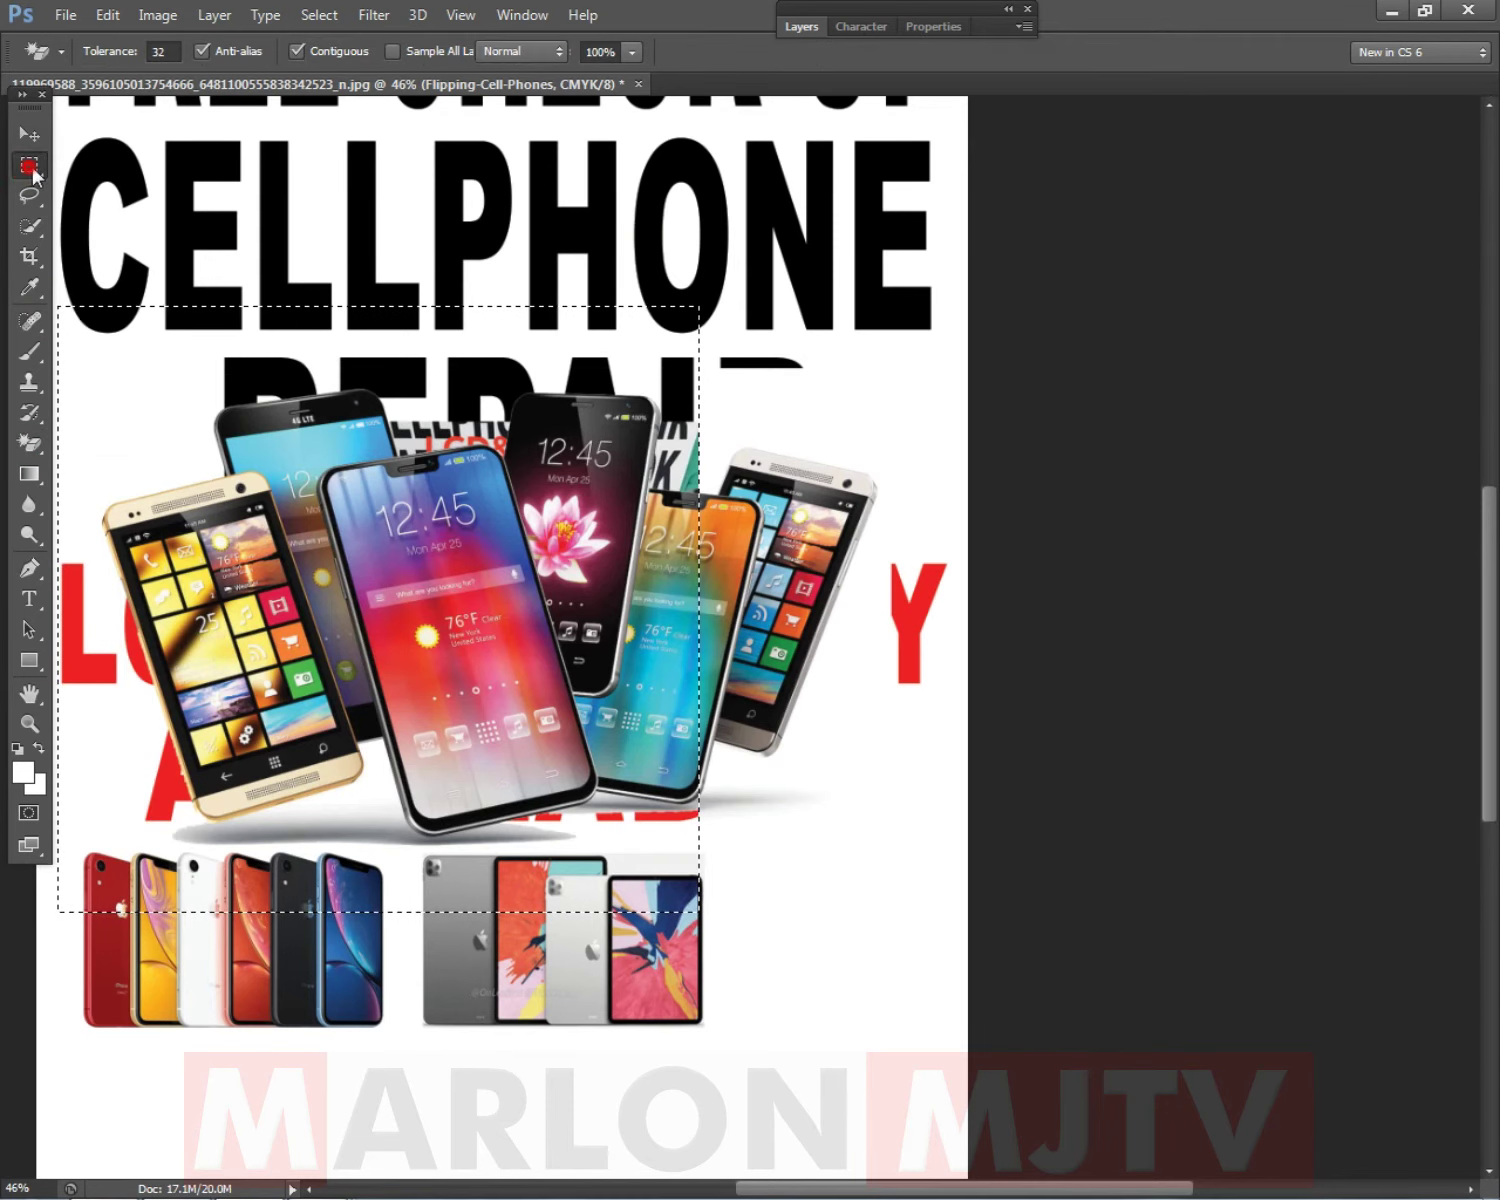
{"action": "right_click", "coordinate": [569, 438]}
{"action": "left_click", "coordinate": [569, 440]}
Activate the Pen tool for outlining the silver-white phone at the far end of the smartphone picture.
{"action": "scroll", "coordinate": [887, 509], "scroll_direction": "up", "scroll_amount": 5}
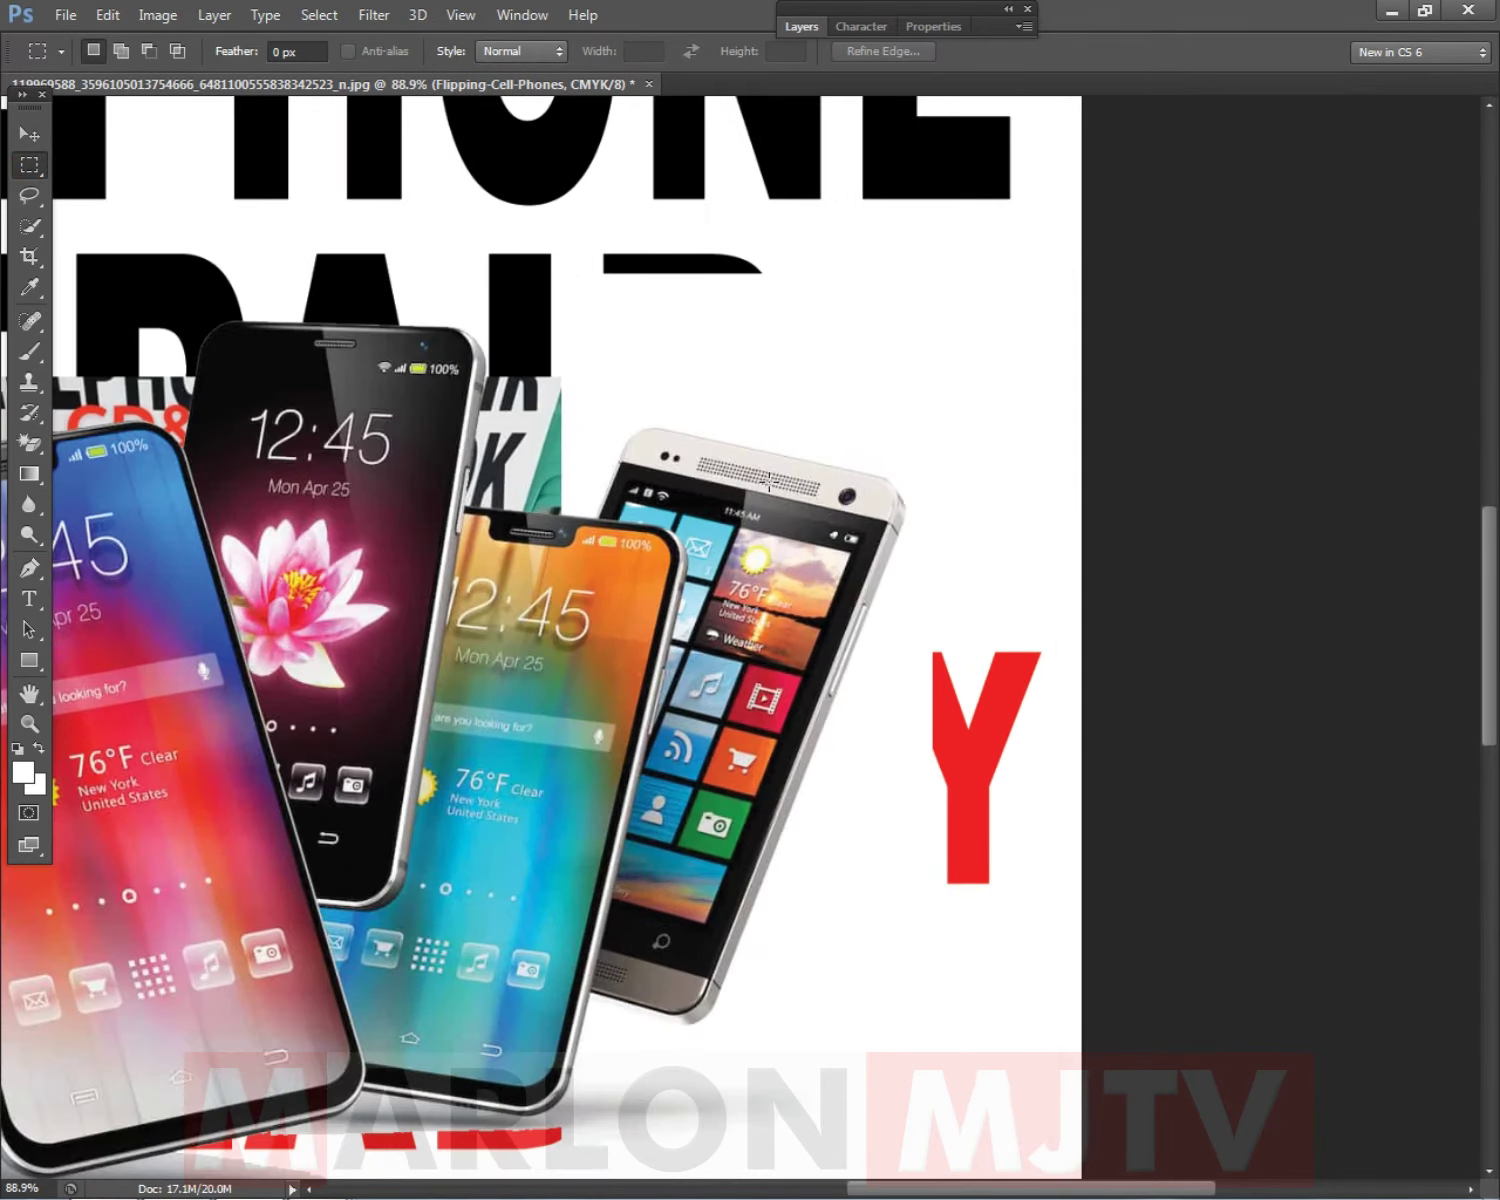
{"action": "scroll", "coordinate": [577, 432], "scroll_direction": "up", "scroll_amount": 2}
{"action": "left_click", "coordinate": [30, 568]}
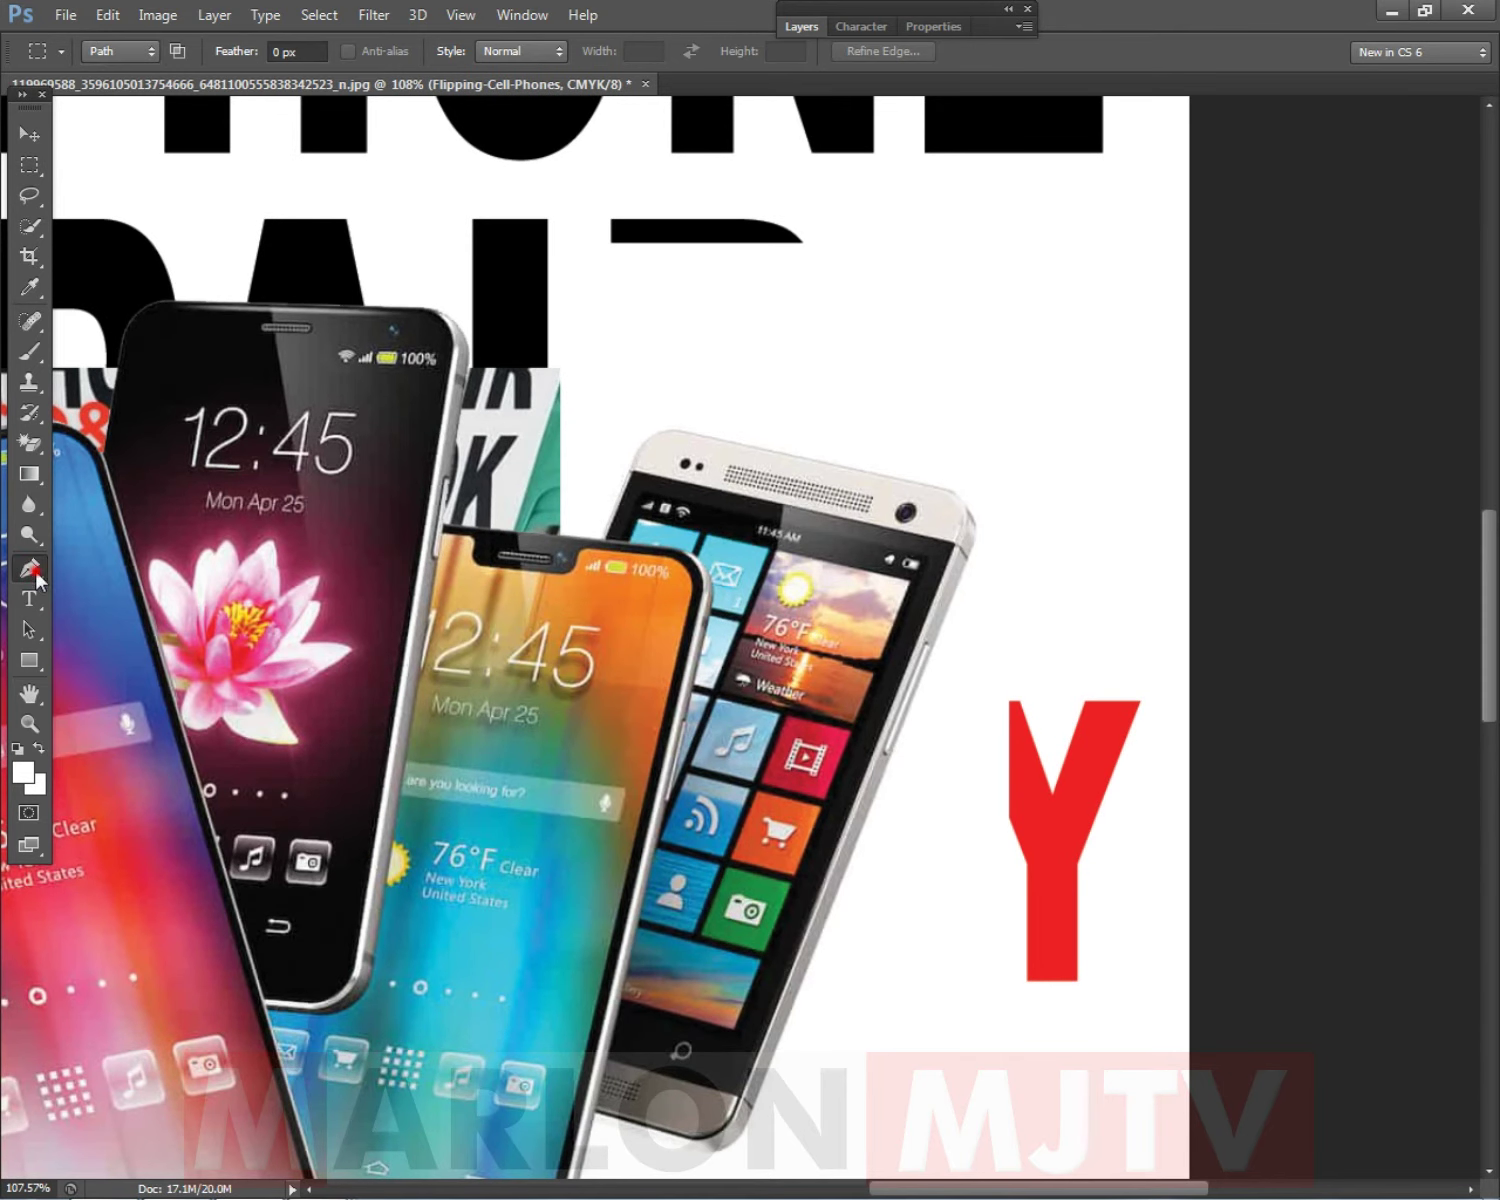
{"action": "scroll", "coordinate": [703, 571], "scroll_direction": "up", "scroll_amount": 3}
{"action": "scroll", "coordinate": [709, 571], "scroll_direction": "down", "scroll_amount": 9}
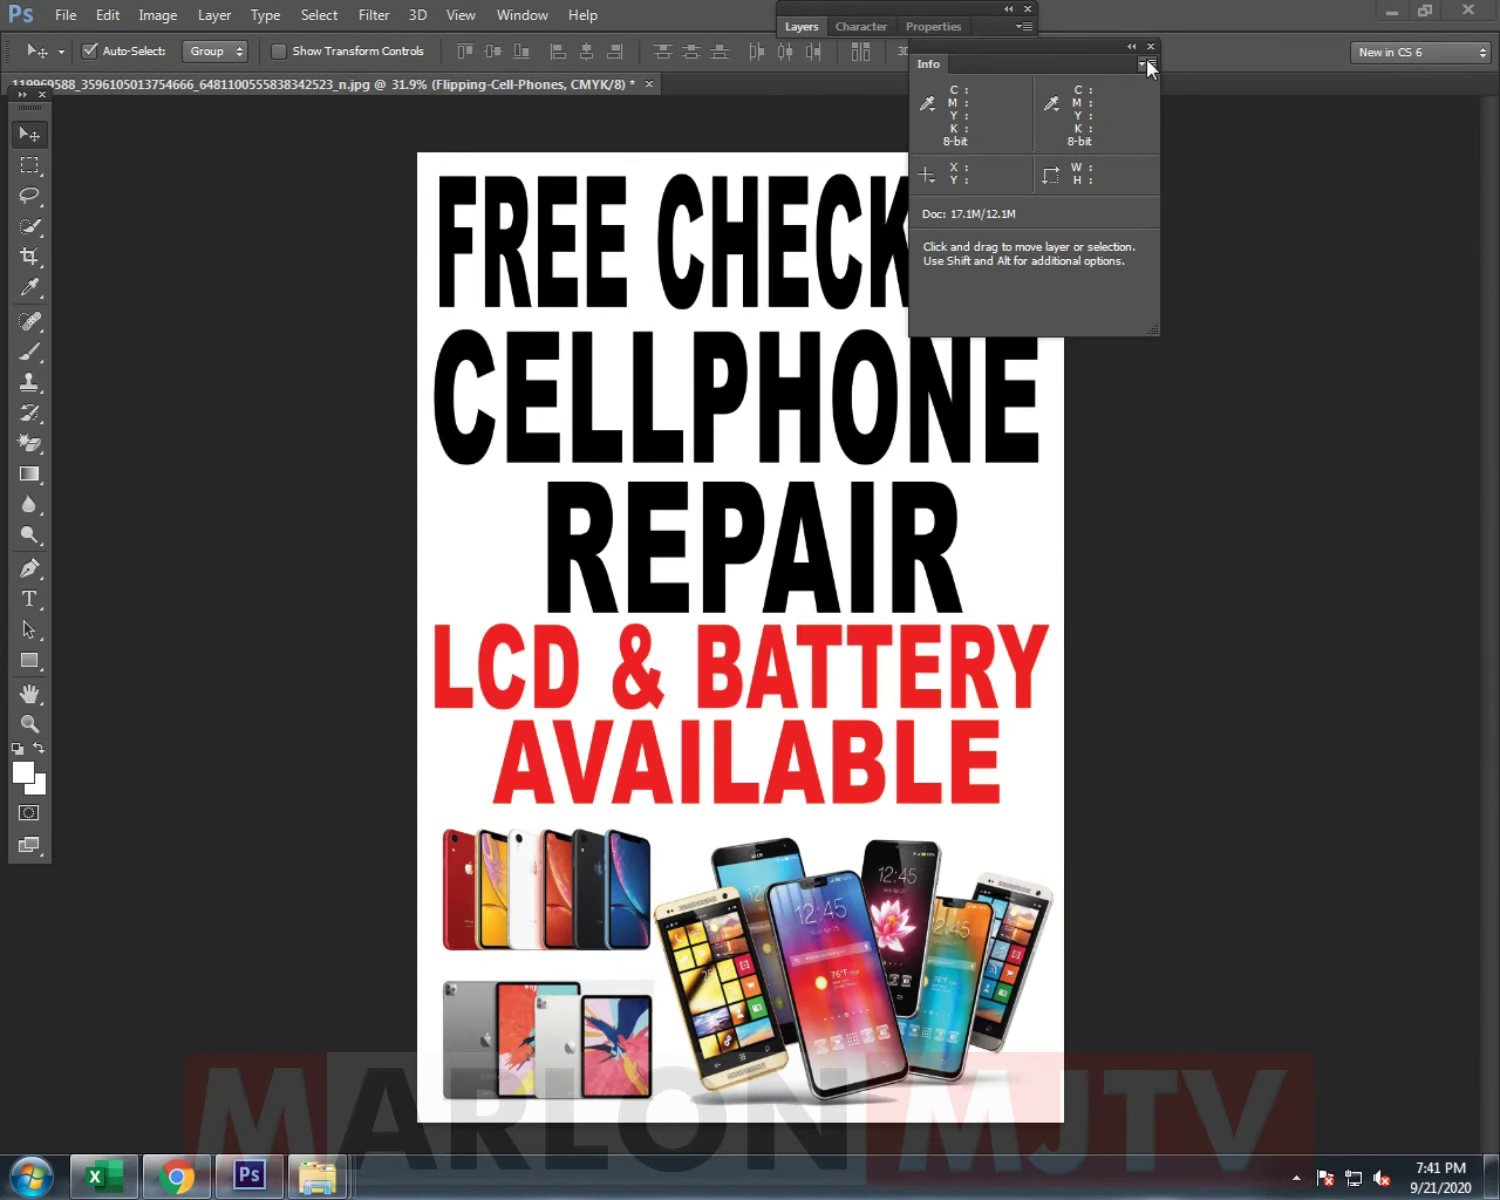
Close the Info panel and select the FREE CHECK UP text line.
{"action": "left_click", "coordinate": [1150, 46]}
{"action": "scroll", "coordinate": [760, 630], "scroll_direction": "down", "scroll_amount": 1}
{"action": "left_click", "coordinate": [772, 588]}
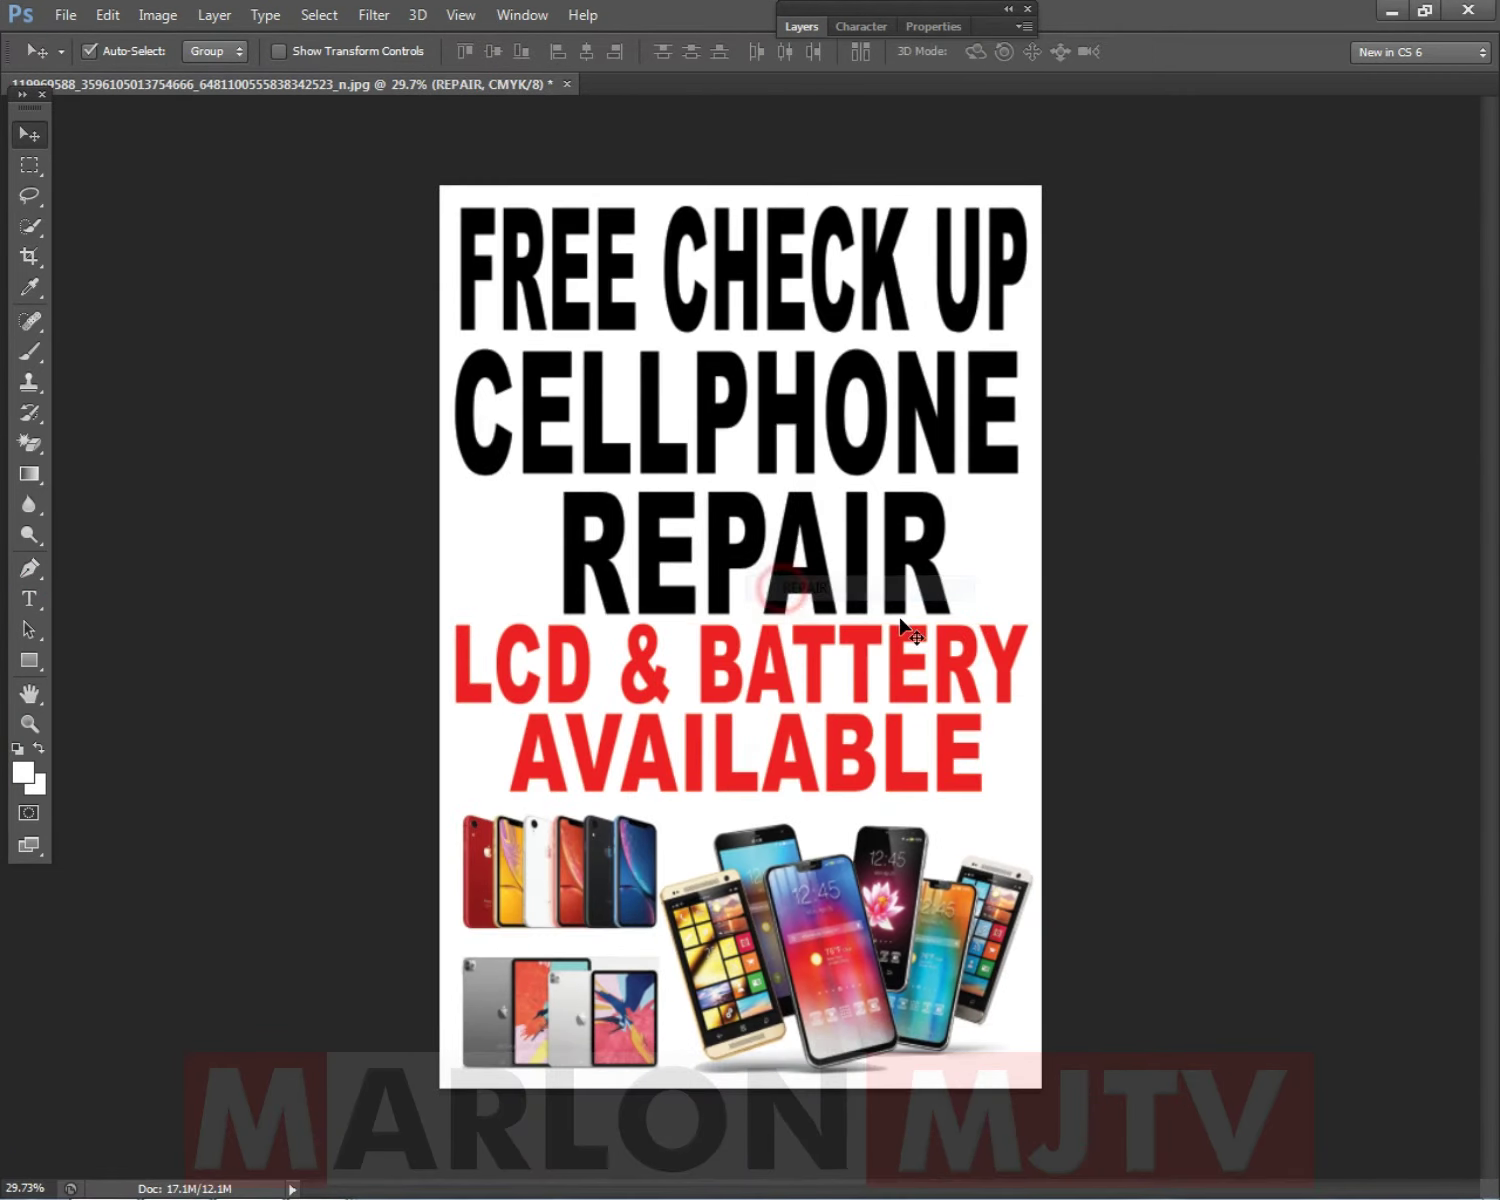
{"action": "left_click", "coordinate": [716, 417]}
{"action": "left_click", "coordinate": [833, 308]}
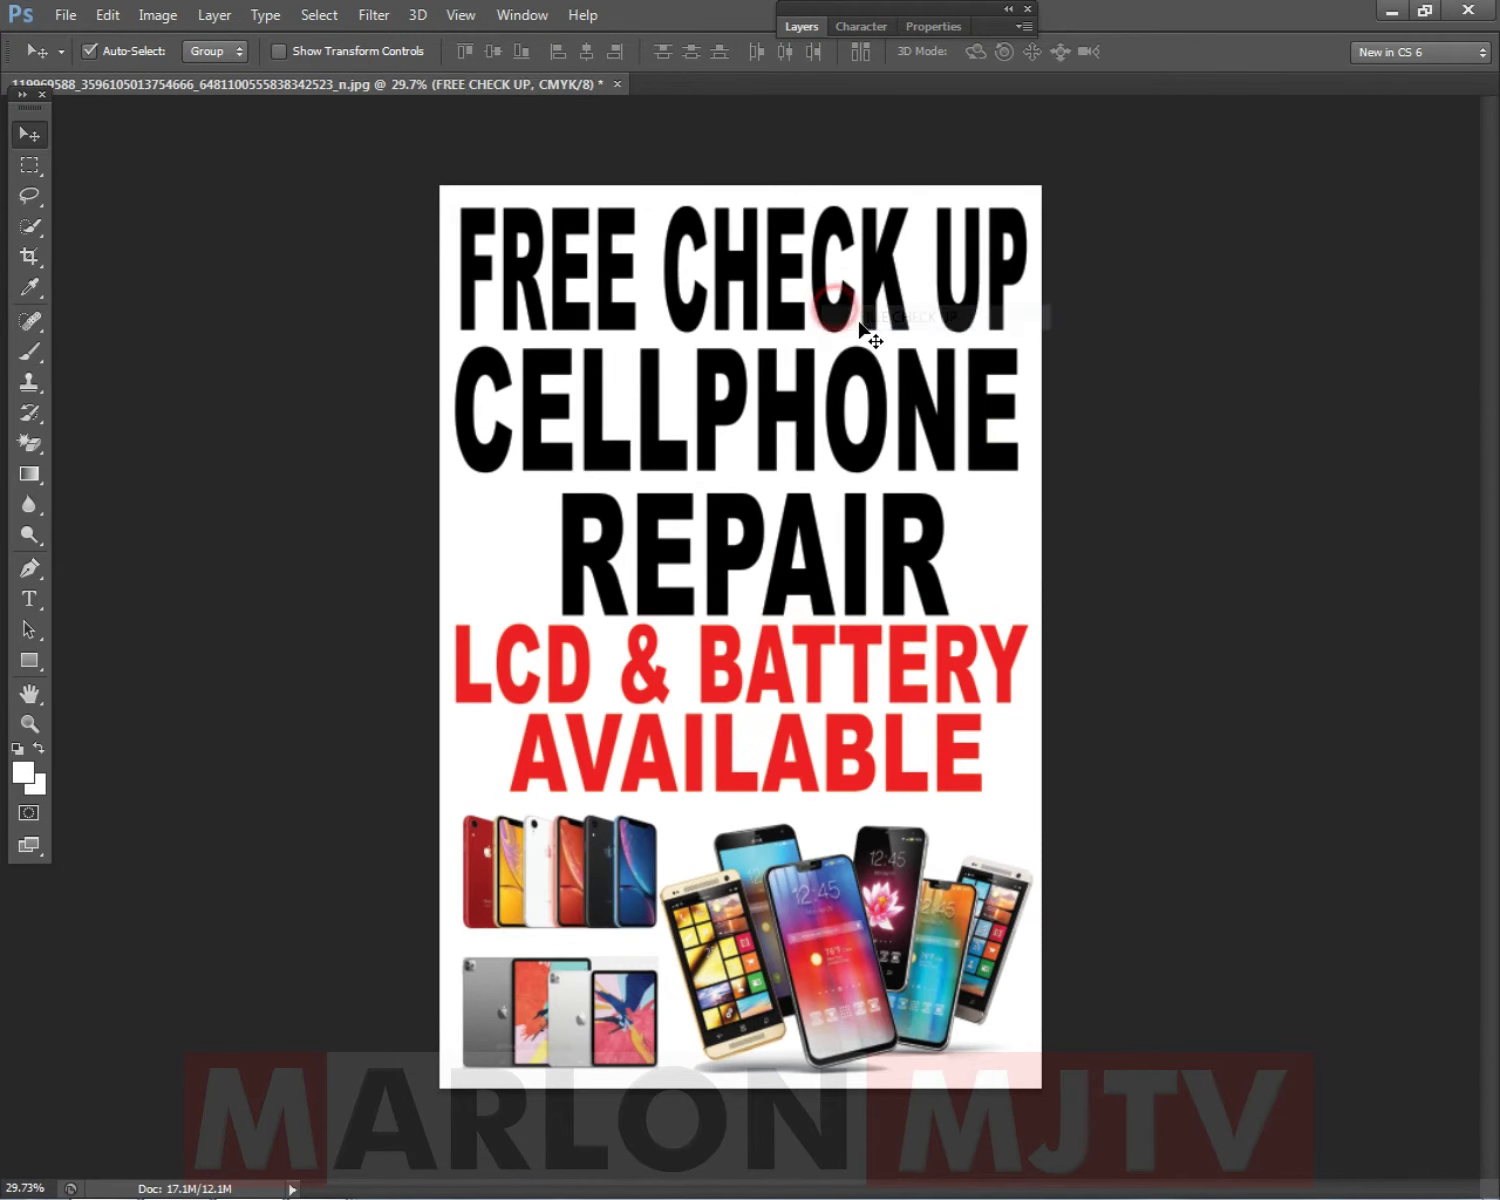
Reduce the height of the red AVAILABLE text line by lowering its upper edge.
{"action": "right_click", "coordinate": [816, 745]}
{"action": "left_click", "coordinate": [843, 764]}
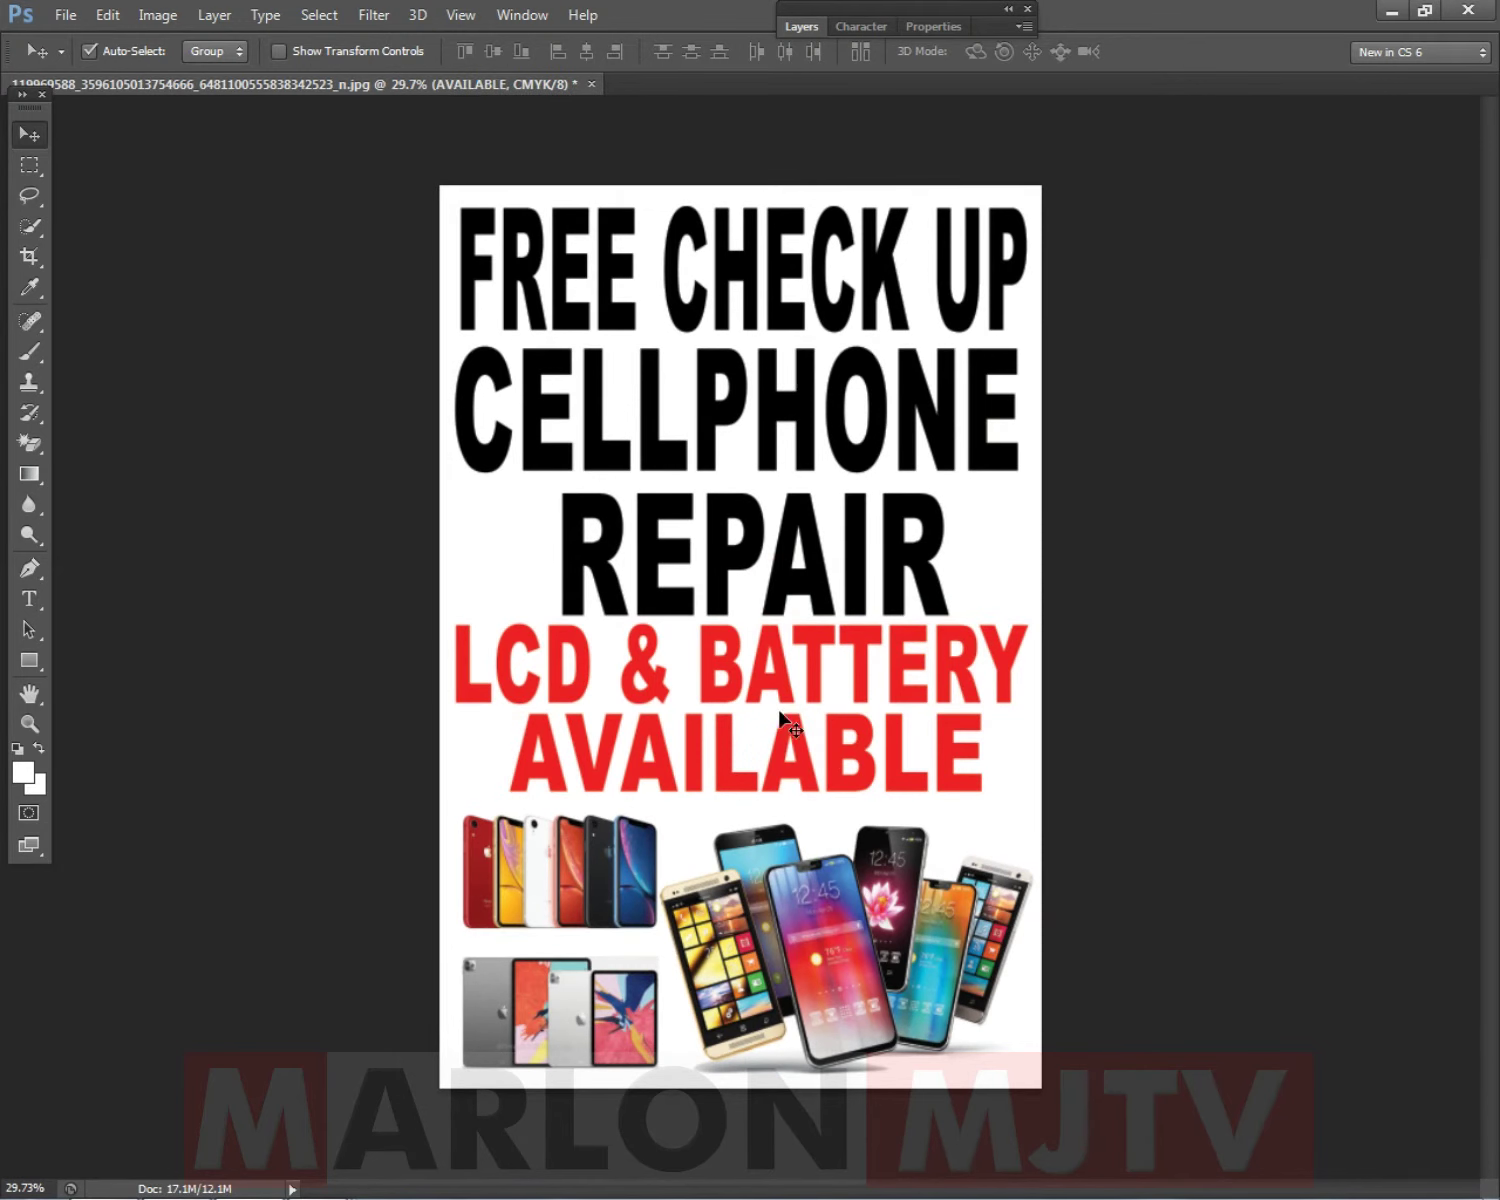
{"action": "key", "text": "ctrl+t"}
{"action": "left_click_drag", "start_coordinate": [748, 690], "coordinate": [748, 718]}
{"action": "key", "text": "Return"}
Move the LCD & BATTERY line down toward AVAILABLE and reduce its height slightly.
{"action": "left_click_drag", "start_coordinate": [686, 663], "coordinate": [697, 686]}
{"action": "scroll", "coordinate": [797, 750], "scroll_direction": "up", "scroll_amount": 2}
{"action": "key", "text": "ctrl+t"}
{"action": "left_click_drag", "start_coordinate": [762, 773], "coordinate": [762, 761]}
{"action": "key", "text": "Return"}
Nudge the AVAILABLE line up so it sits closer beneath LCD & BATTERY.
{"action": "left_click_drag", "start_coordinate": [1232, 802], "coordinate": [784, 675]}
{"action": "right_click", "coordinate": [762, 776]}
{"action": "left_click", "coordinate": [769, 784]}
{"action": "key", "text": "shift+Up"}
{"action": "key", "text": "shift+Up"}
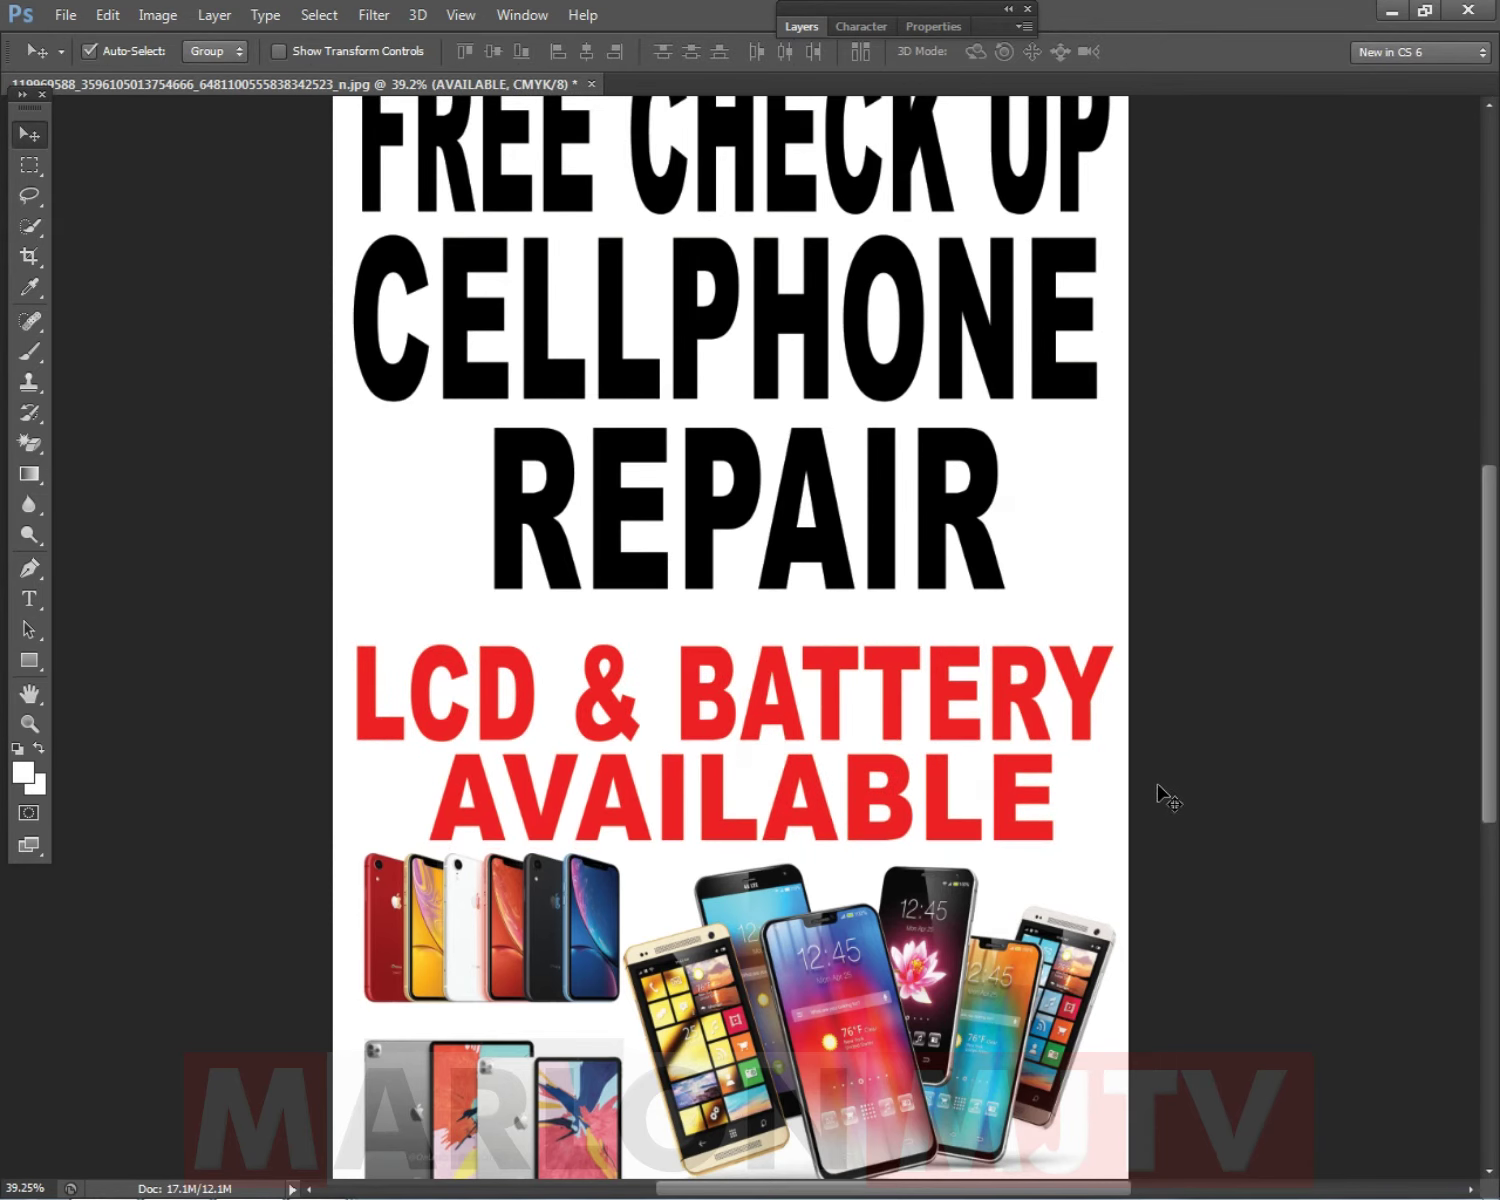
{"action": "left_click", "coordinate": [1156, 788]}
Move the REPAIR line down toward LCD & BATTERY and widen it to span the signboard between its margins.
{"action": "right_click", "coordinate": [731, 469]}
{"action": "left_click", "coordinate": [757, 488]}
{"action": "left_click", "coordinate": [770, 483]}
{"action": "scroll", "coordinate": [1138, 730], "scroll_direction": "up", "scroll_amount": 3}
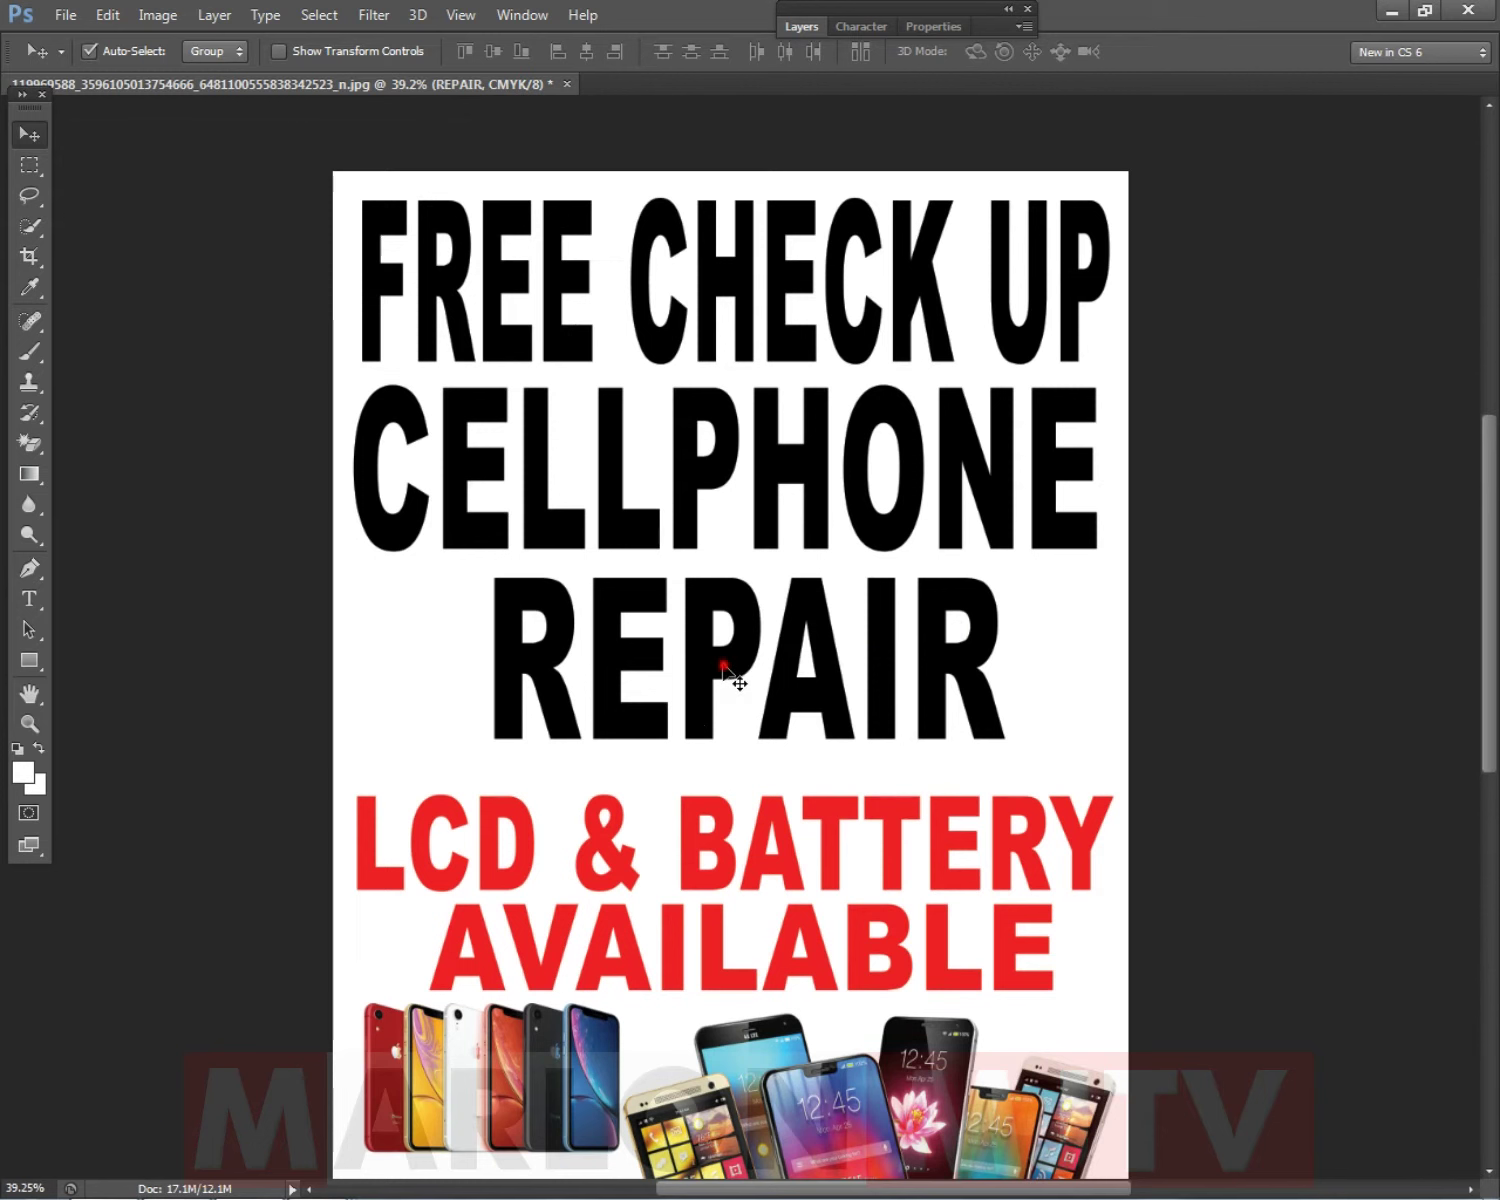
{"action": "left_click_drag", "start_coordinate": [727, 670], "coordinate": [745, 700]}
{"action": "key", "text": "ctrl+t"}
{"action": "left_click_drag", "start_coordinate": [1010, 720], "coordinate": [1091, 720]}
{"action": "left_click_drag", "start_coordinate": [470, 725], "coordinate": [349, 722]}
{"action": "left_click_drag", "start_coordinate": [1095, 712], "coordinate": [1112, 712]}
{"action": "key", "text": "Return"}
Move the CELLPHONE line down close to REPAIR, and shift FREE CHECK UP down toward CELLPHONE.
{"action": "left_click", "coordinate": [604, 505]}
{"action": "left_click_drag", "start_coordinate": [604, 510], "coordinate": [606, 540]}
{"action": "right_click", "coordinate": [626, 338]}
{"action": "left_click", "coordinate": [670, 343]}
{"action": "left_click_drag", "start_coordinate": [628, 338], "coordinate": [631, 393]}
Stretch the FREE CHECK UP line upward to about 124.6% of its height.
{"action": "key", "text": "ctrl+t"}
{"action": "left_click_drag", "start_coordinate": [737, 214], "coordinate": [737, 165]}
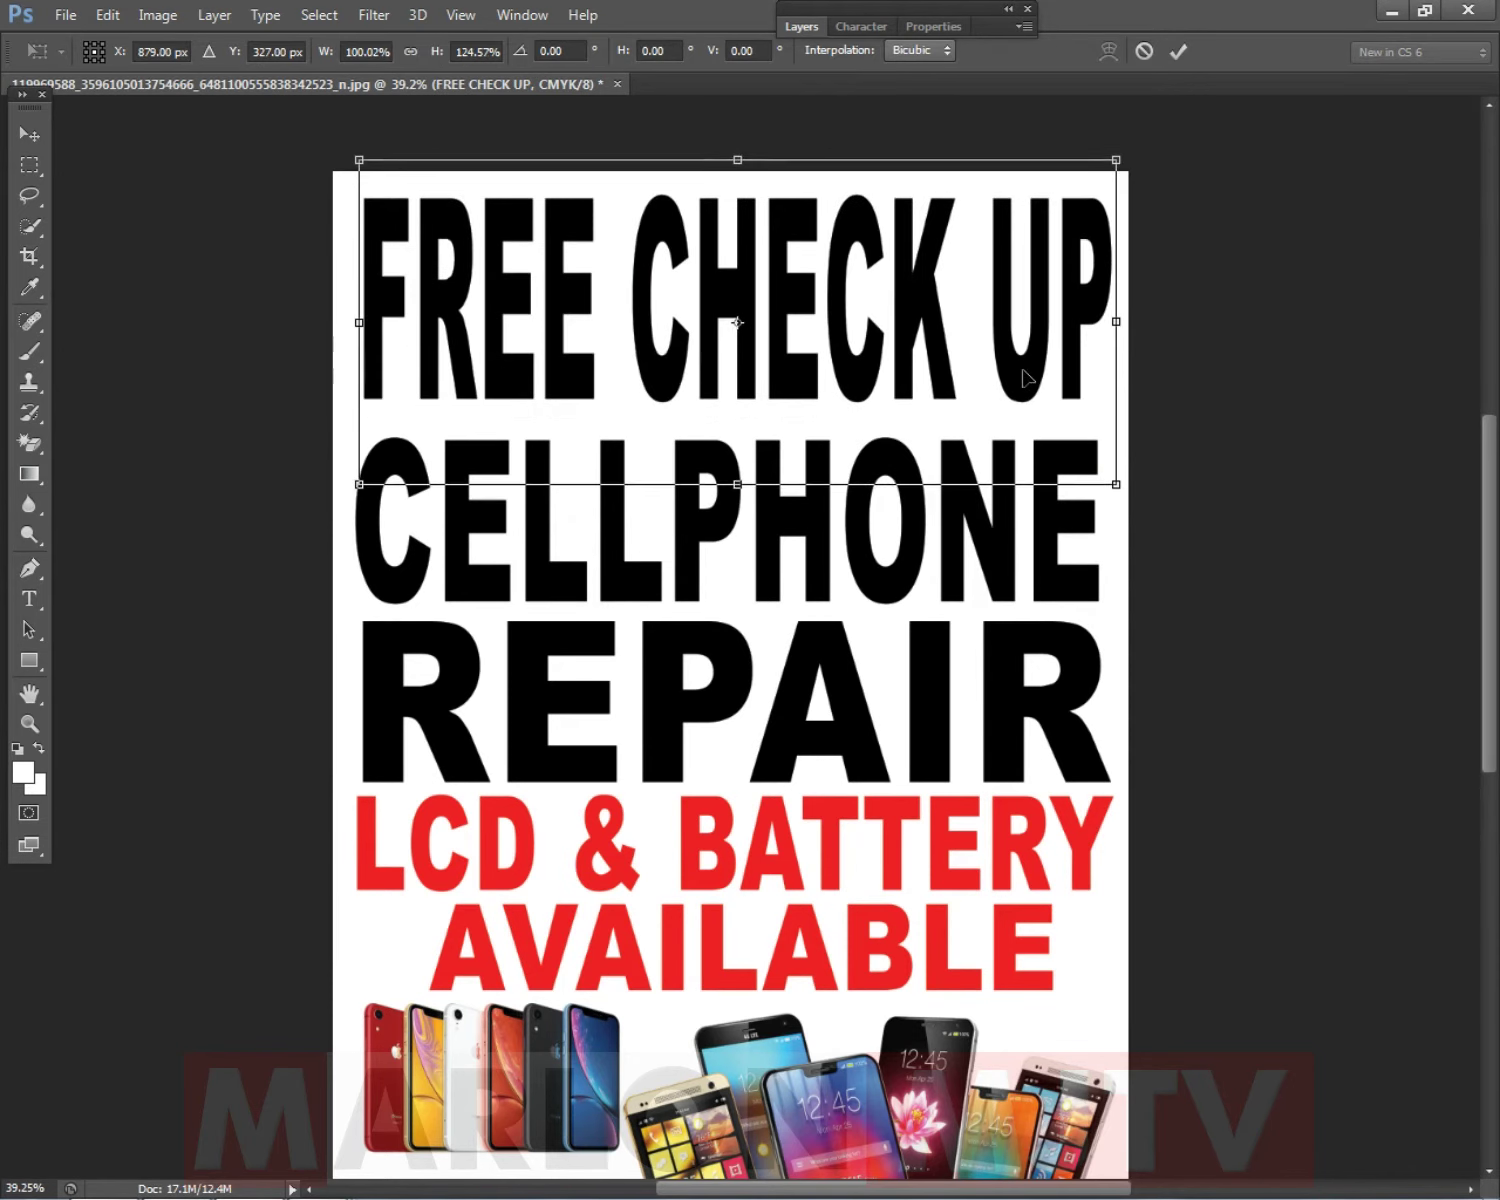
{"action": "key", "text": "Return"}
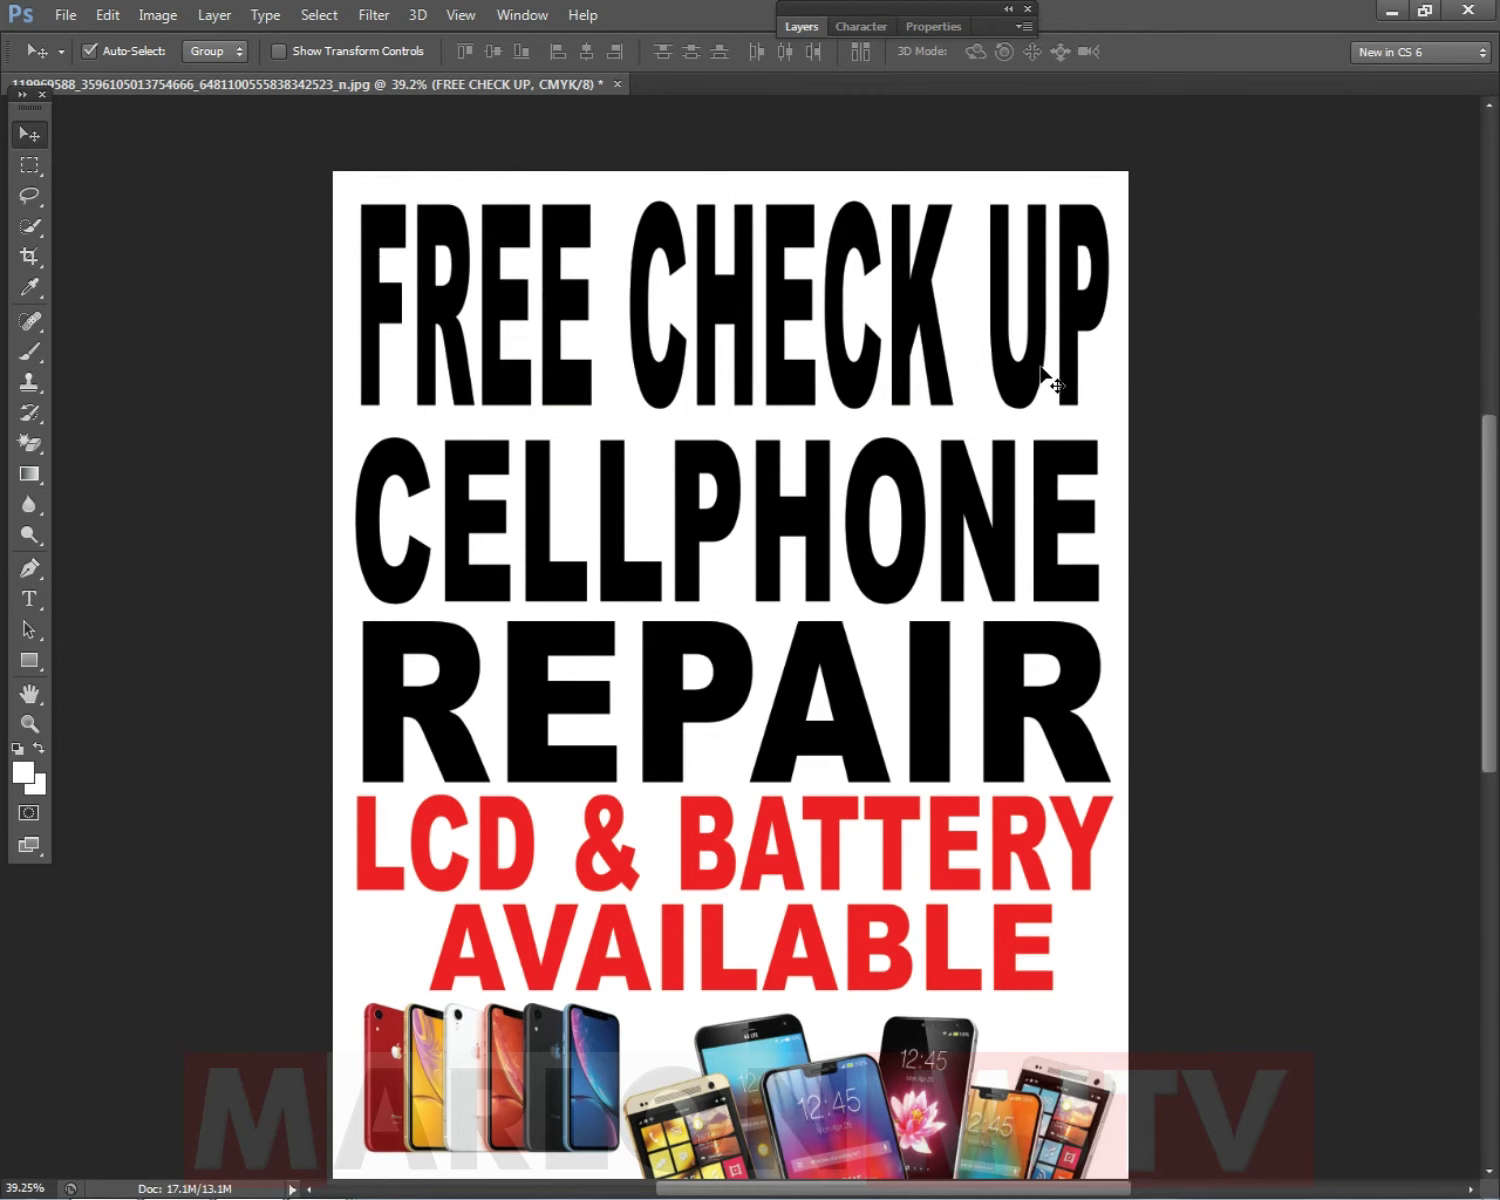
{"action": "scroll", "coordinate": [1090, 380], "scroll_direction": "down", "scroll_amount": 5}
{"action": "scroll", "coordinate": [1060, 528], "scroll_direction": "up", "scroll_amount": 2}
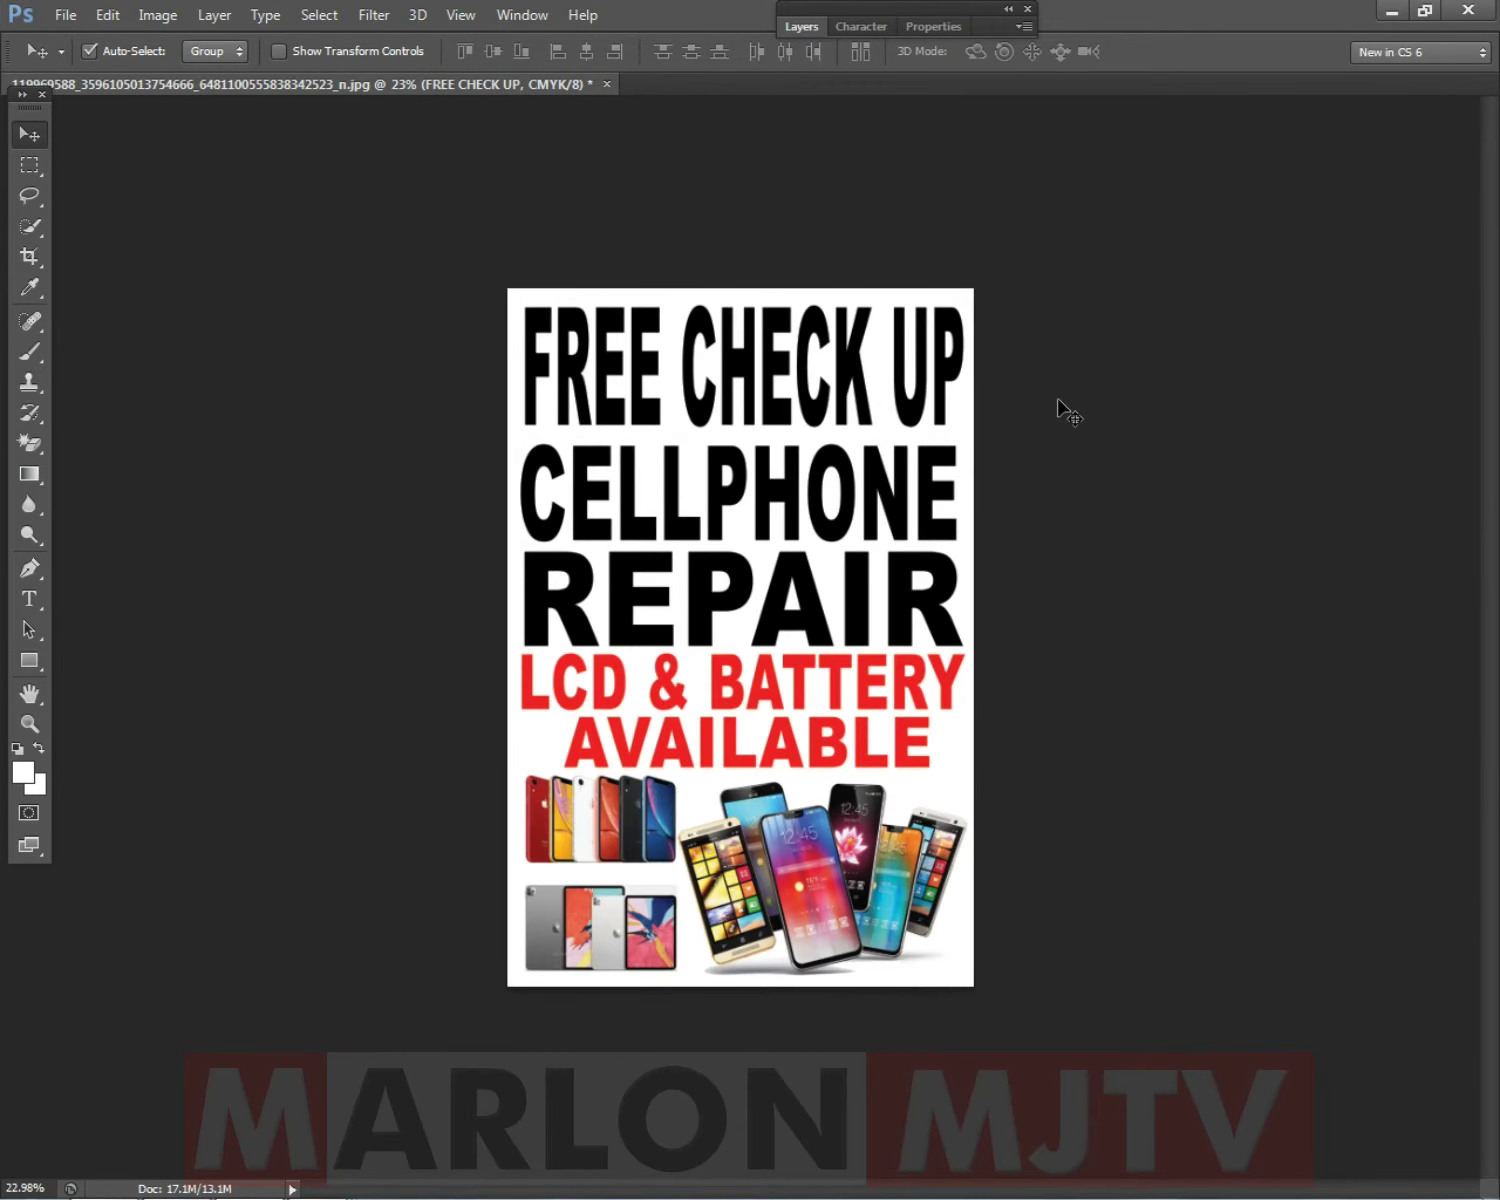
Find the "The Pros and Cons of cellphones in schools" picture in the browser's image results and copy it for the signboard.
{"action": "key", "text": "alt+Tab"}
{"action": "scroll", "coordinate": [378, 493], "scroll_direction": "up", "scroll_amount": 3}
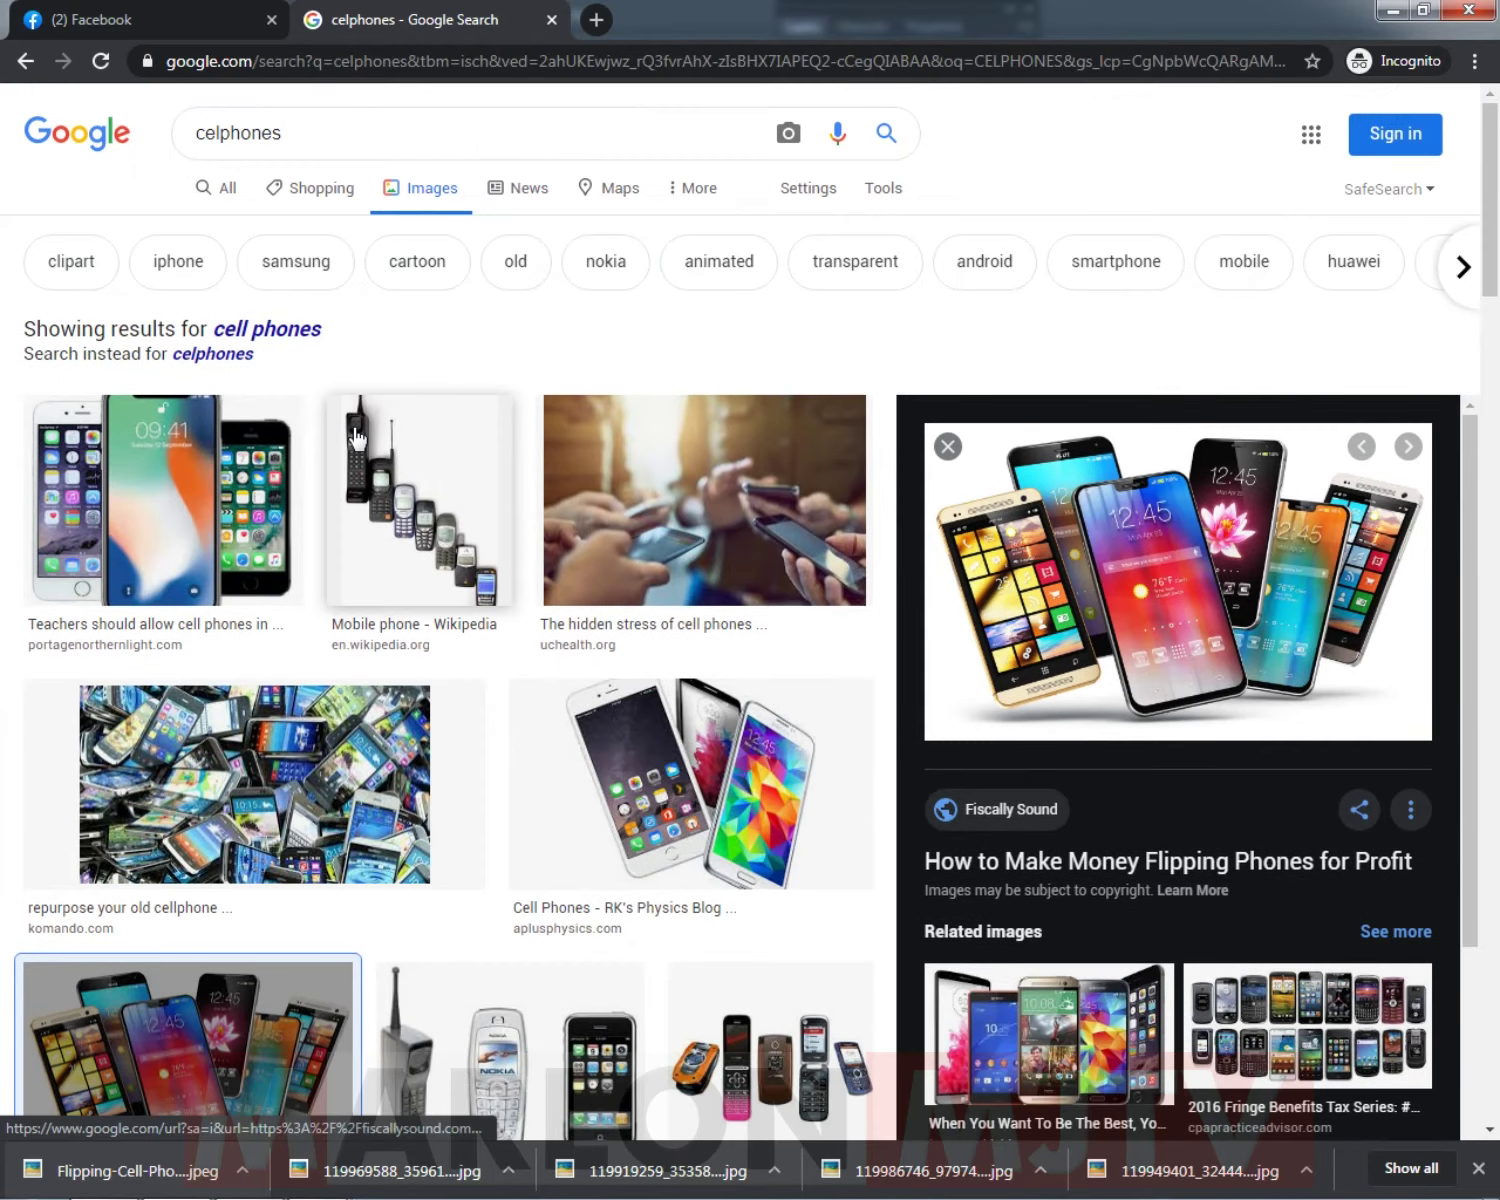
{"action": "scroll", "coordinate": [753, 546], "scroll_direction": "down", "scroll_amount": 10}
{"action": "scroll", "coordinate": [763, 565], "scroll_direction": "down", "scroll_amount": 12}
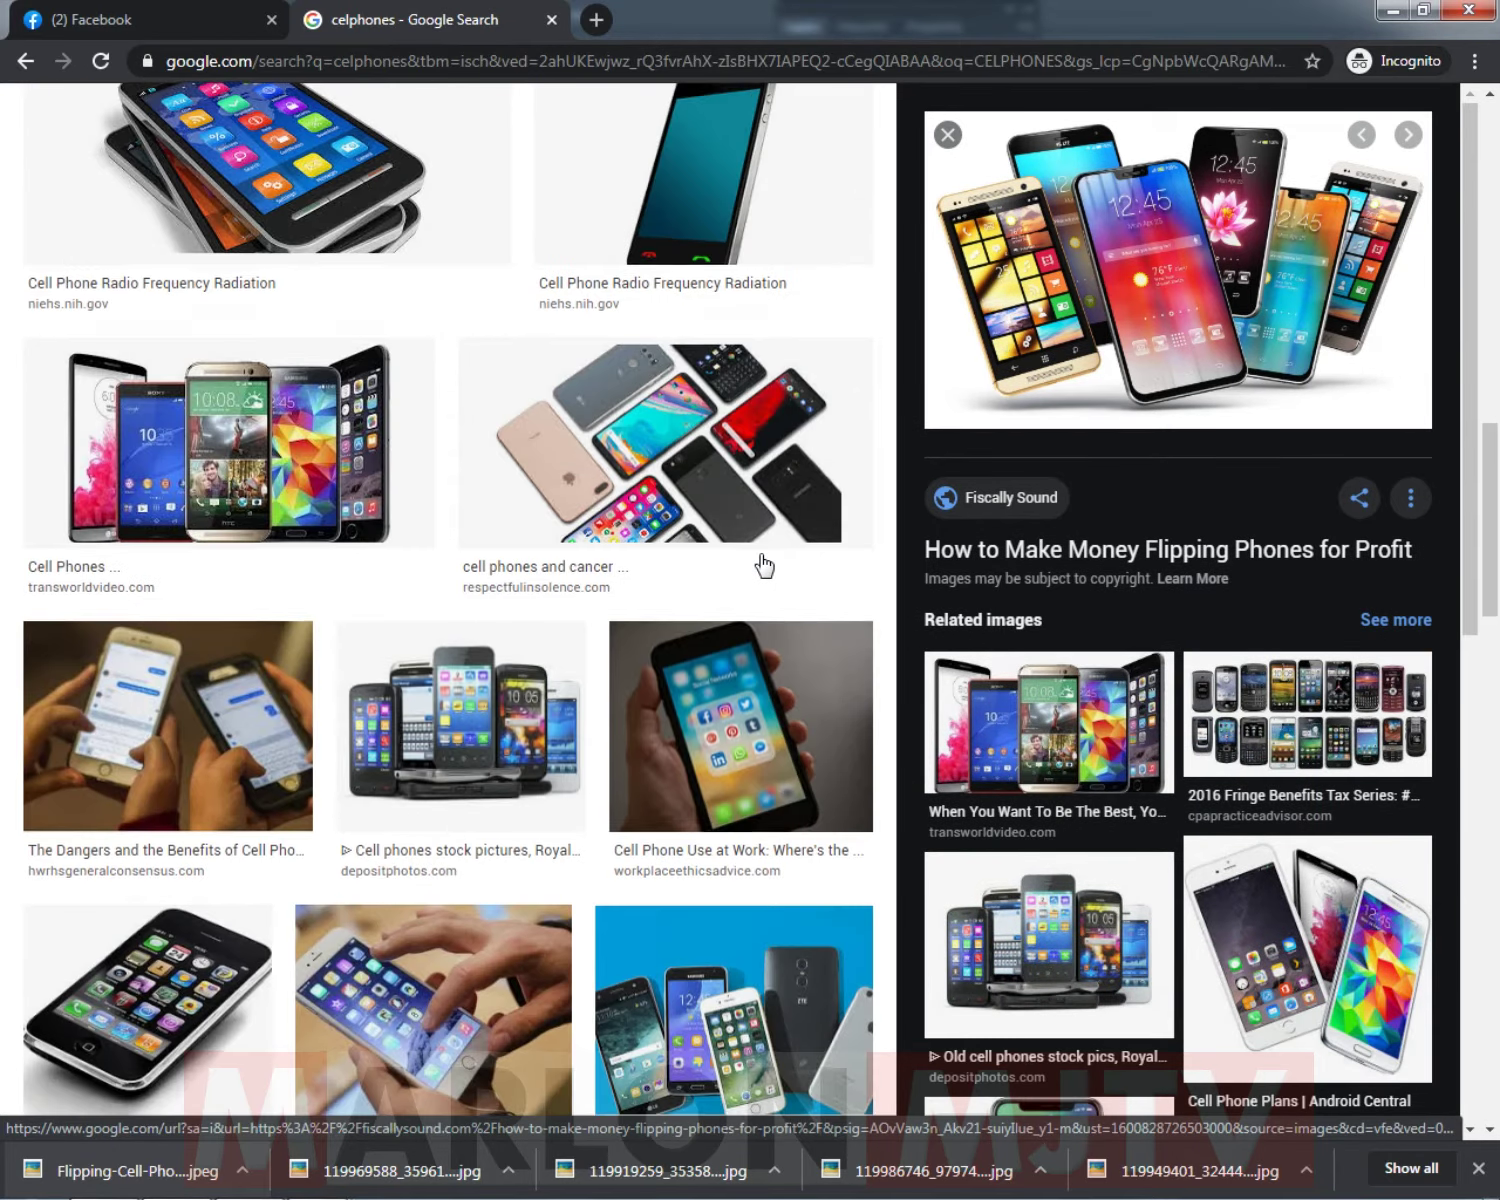
{"action": "left_click", "coordinate": [305, 576]}
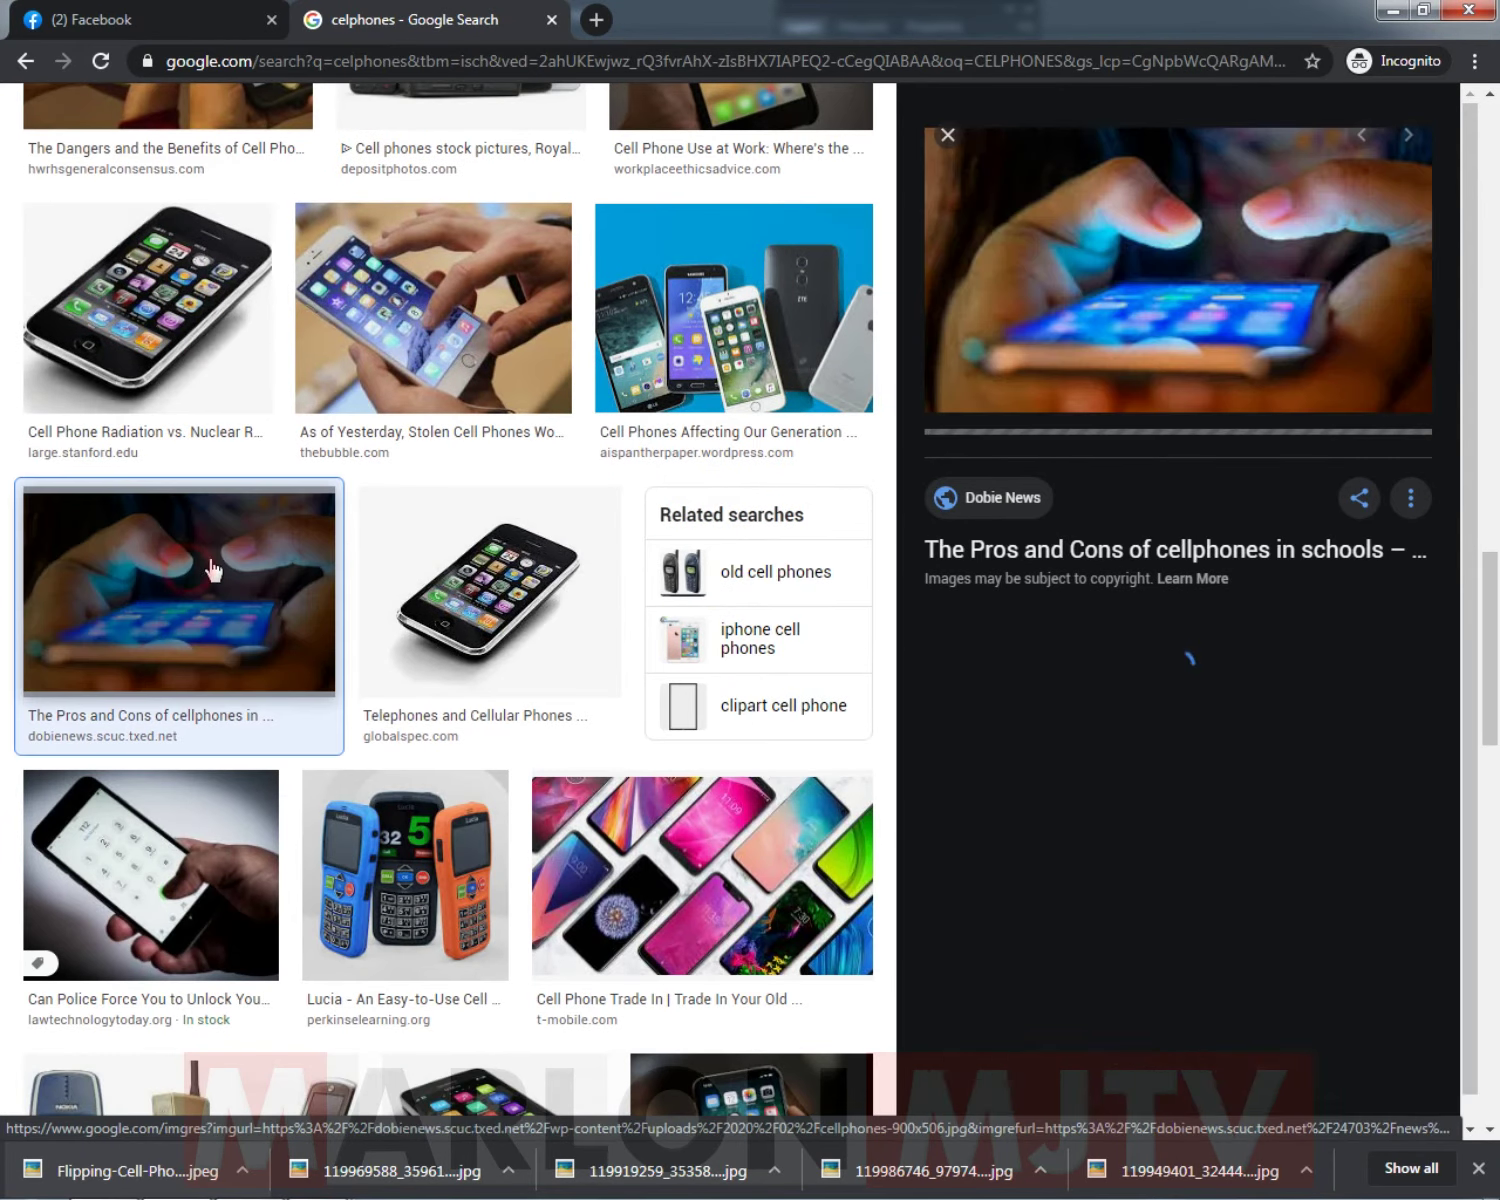
{"action": "right_click", "coordinate": [1095, 252]}
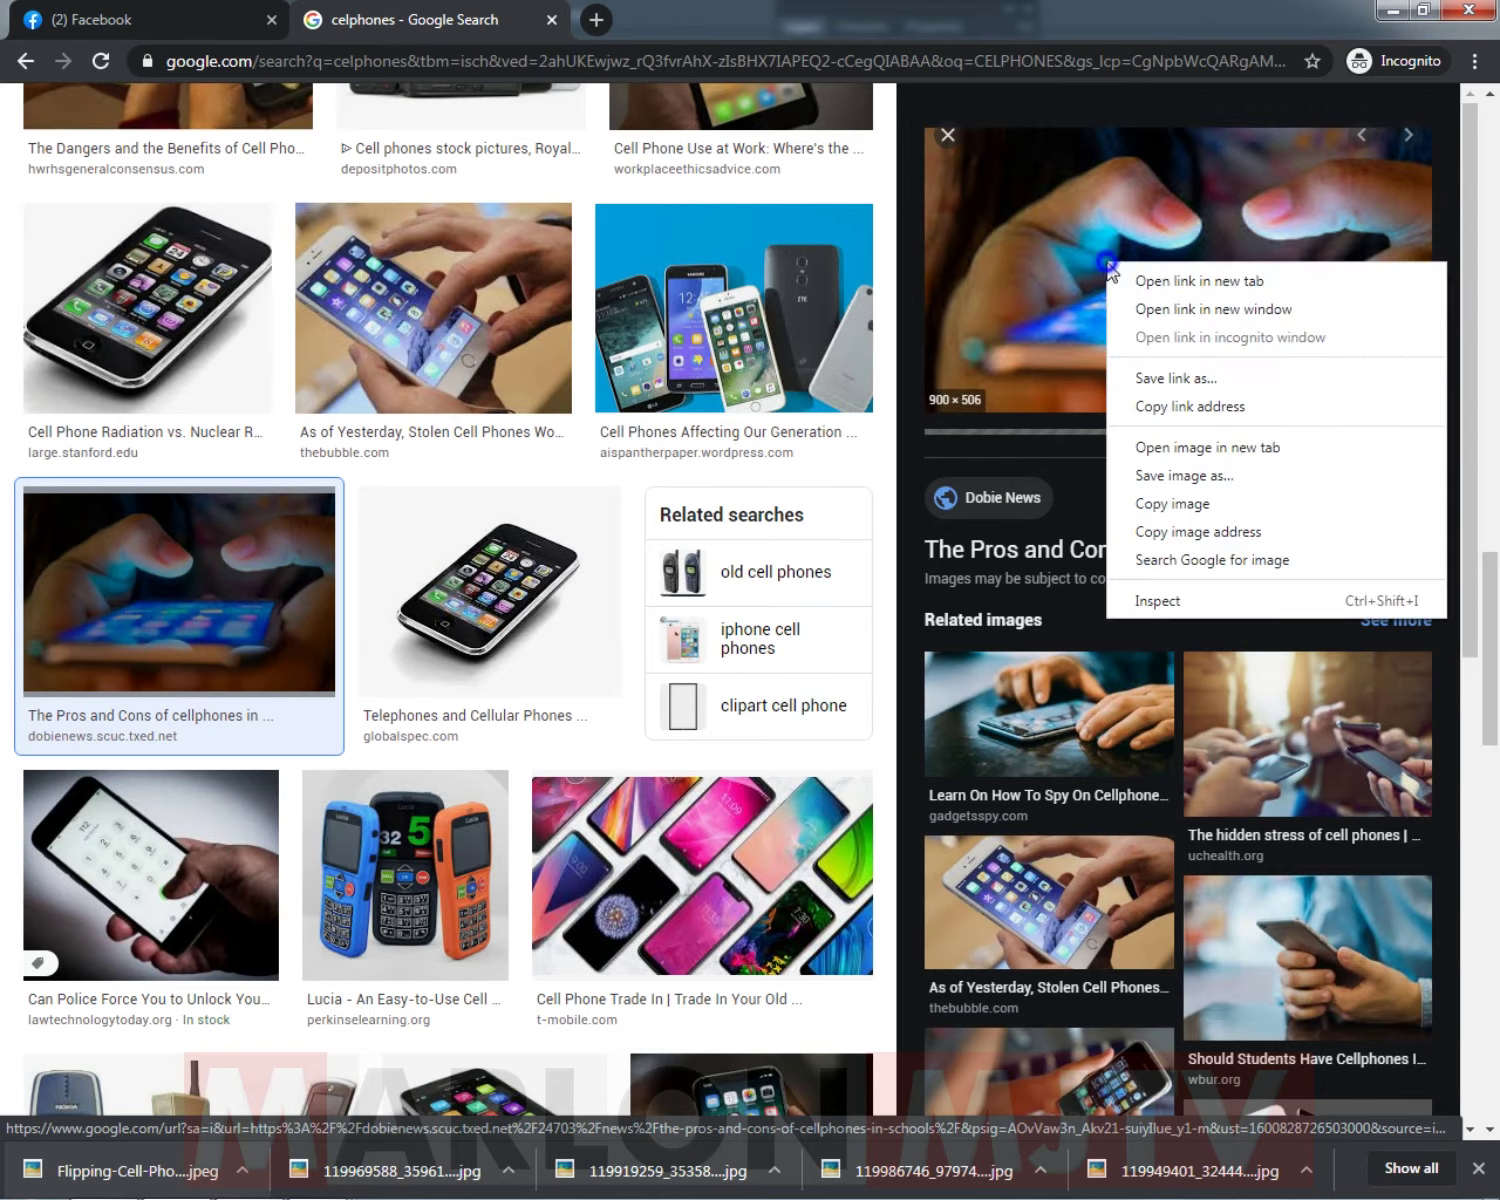
{"action": "left_click", "coordinate": [1185, 530]}
{"action": "key", "text": "alt+Tab"}
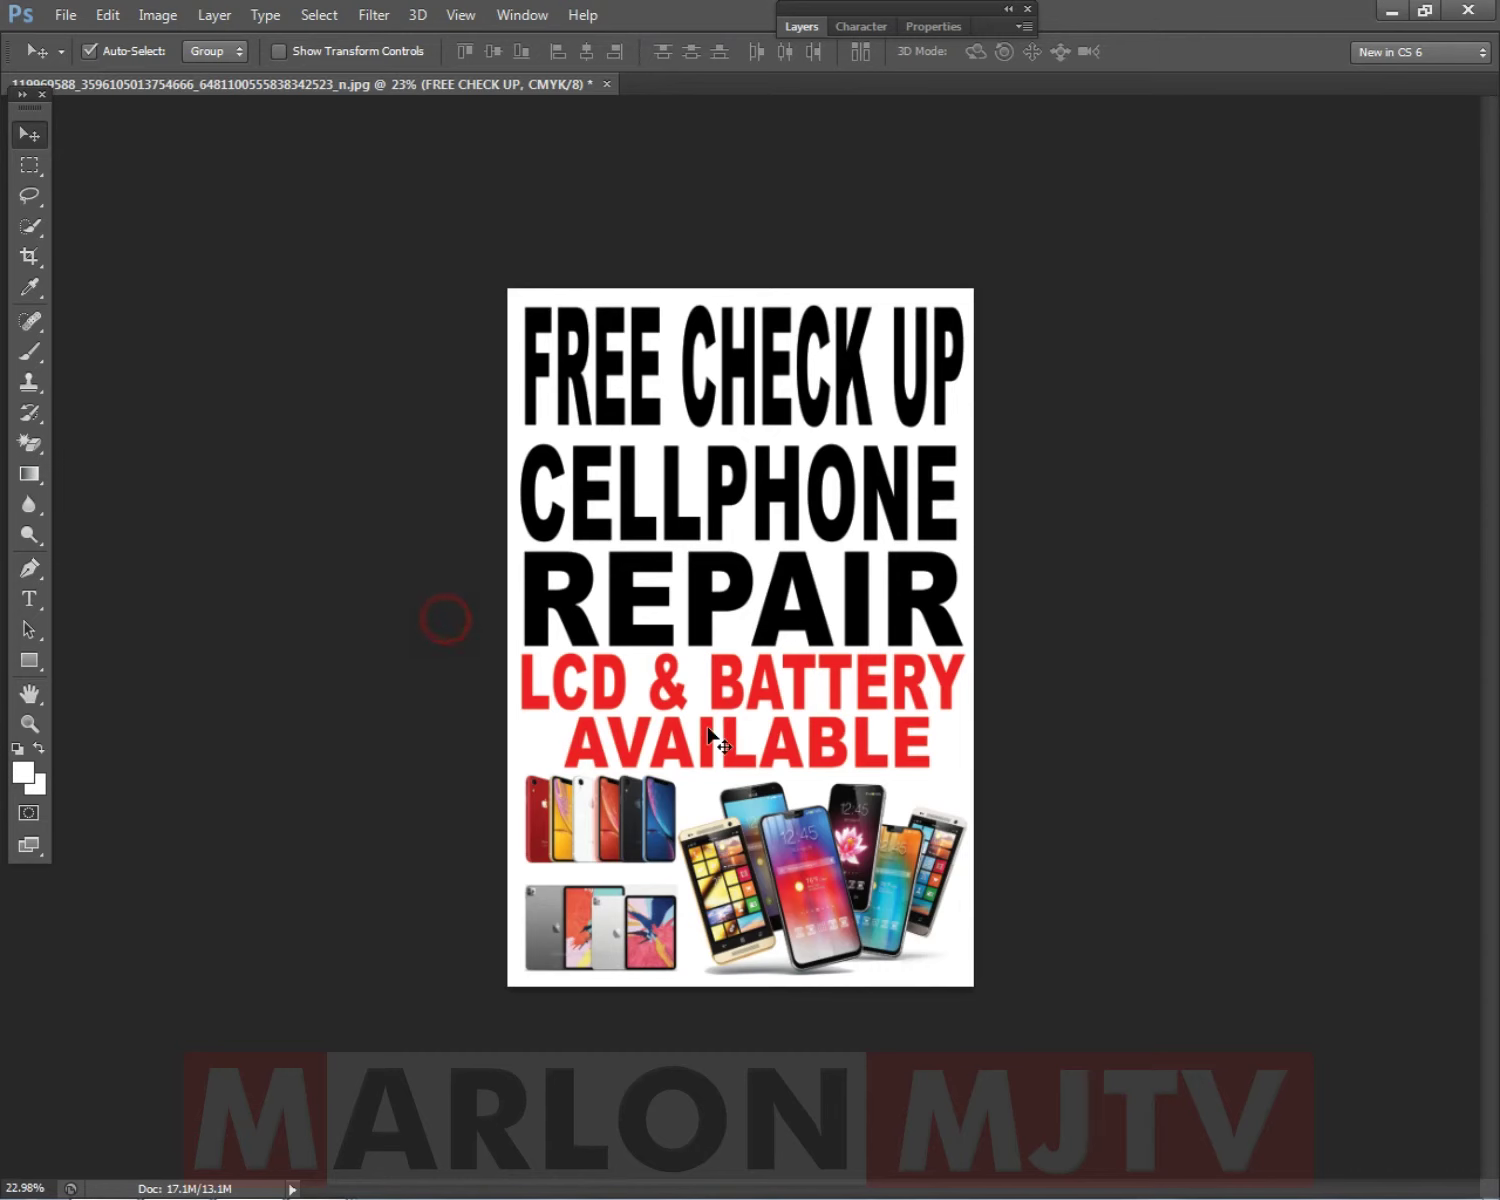
Paste the hands-and-phone picture and stretch it across the signboard's full width, from just below REPAIR to the bottom edge.
{"action": "key", "text": "ctrl+v"}
{"action": "key", "text": "ctrl+t"}
{"action": "left_click_drag", "start_coordinate": [780, 660], "coordinate": [1010, 947]}
{"action": "left_click_drag", "start_coordinate": [874, 830], "coordinate": [745, 870]}
{"action": "left_click_drag", "start_coordinate": [915, 863], "coordinate": [1028, 864]}
{"action": "left_click_drag", "start_coordinate": [741, 738], "coordinate": [741, 645]}
{"action": "key", "text": "Return"}
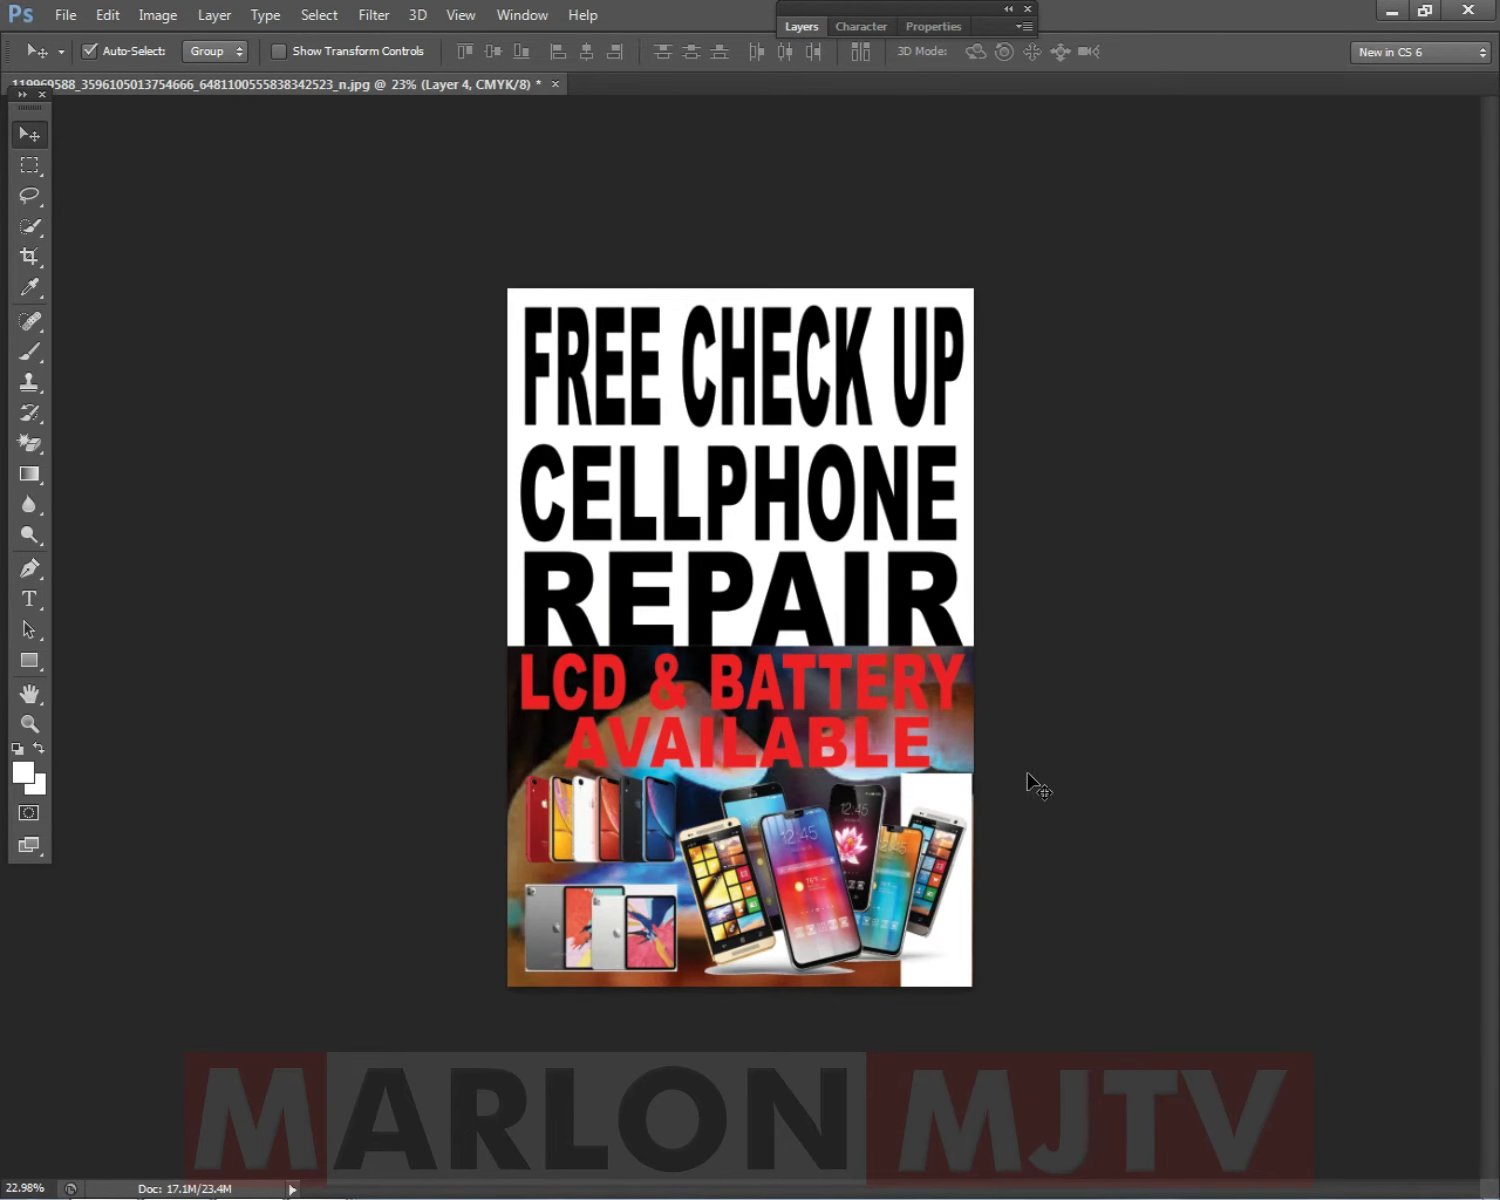
Start a Pen path at the orange phone's top edge and trace around the top of the rightmost silver phone.
{"action": "right_click", "coordinate": [954, 757]}
{"action": "right_click", "coordinate": [950, 733]}
{"action": "scroll", "coordinate": [959, 864], "scroll_direction": "up", "scroll_amount": 3}
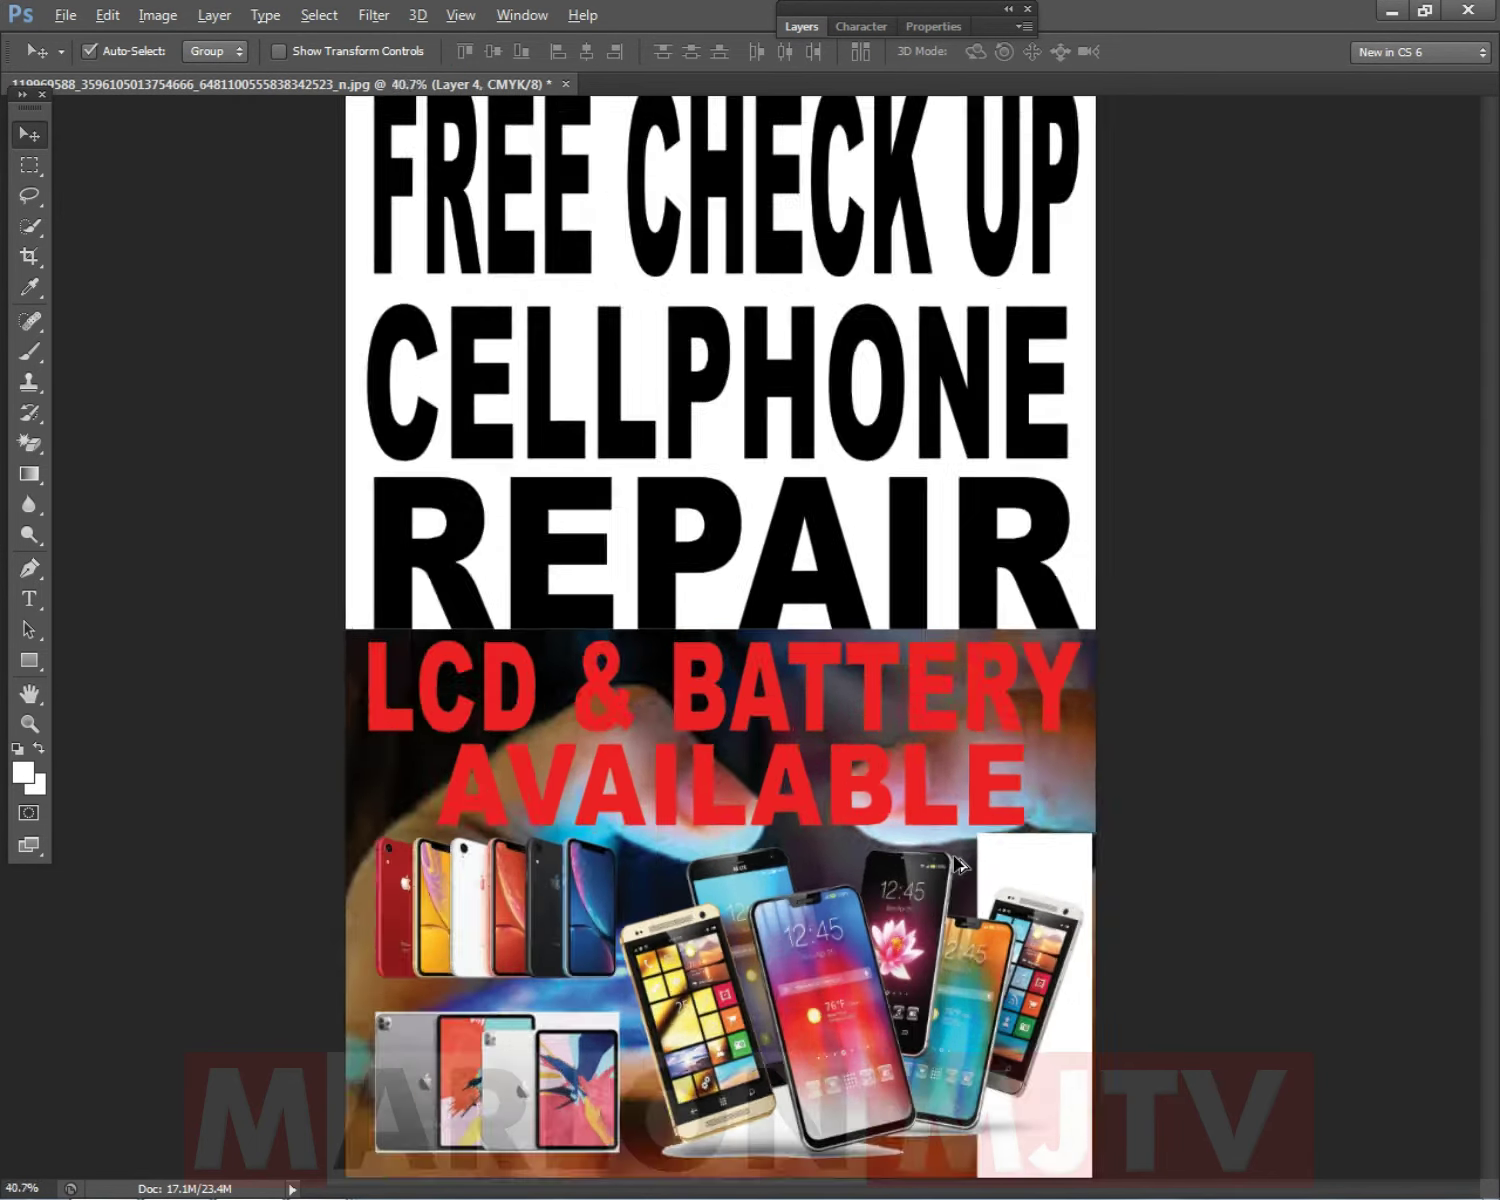
{"action": "left_click_drag", "start_coordinate": [990, 960], "coordinate": [757, 680]}
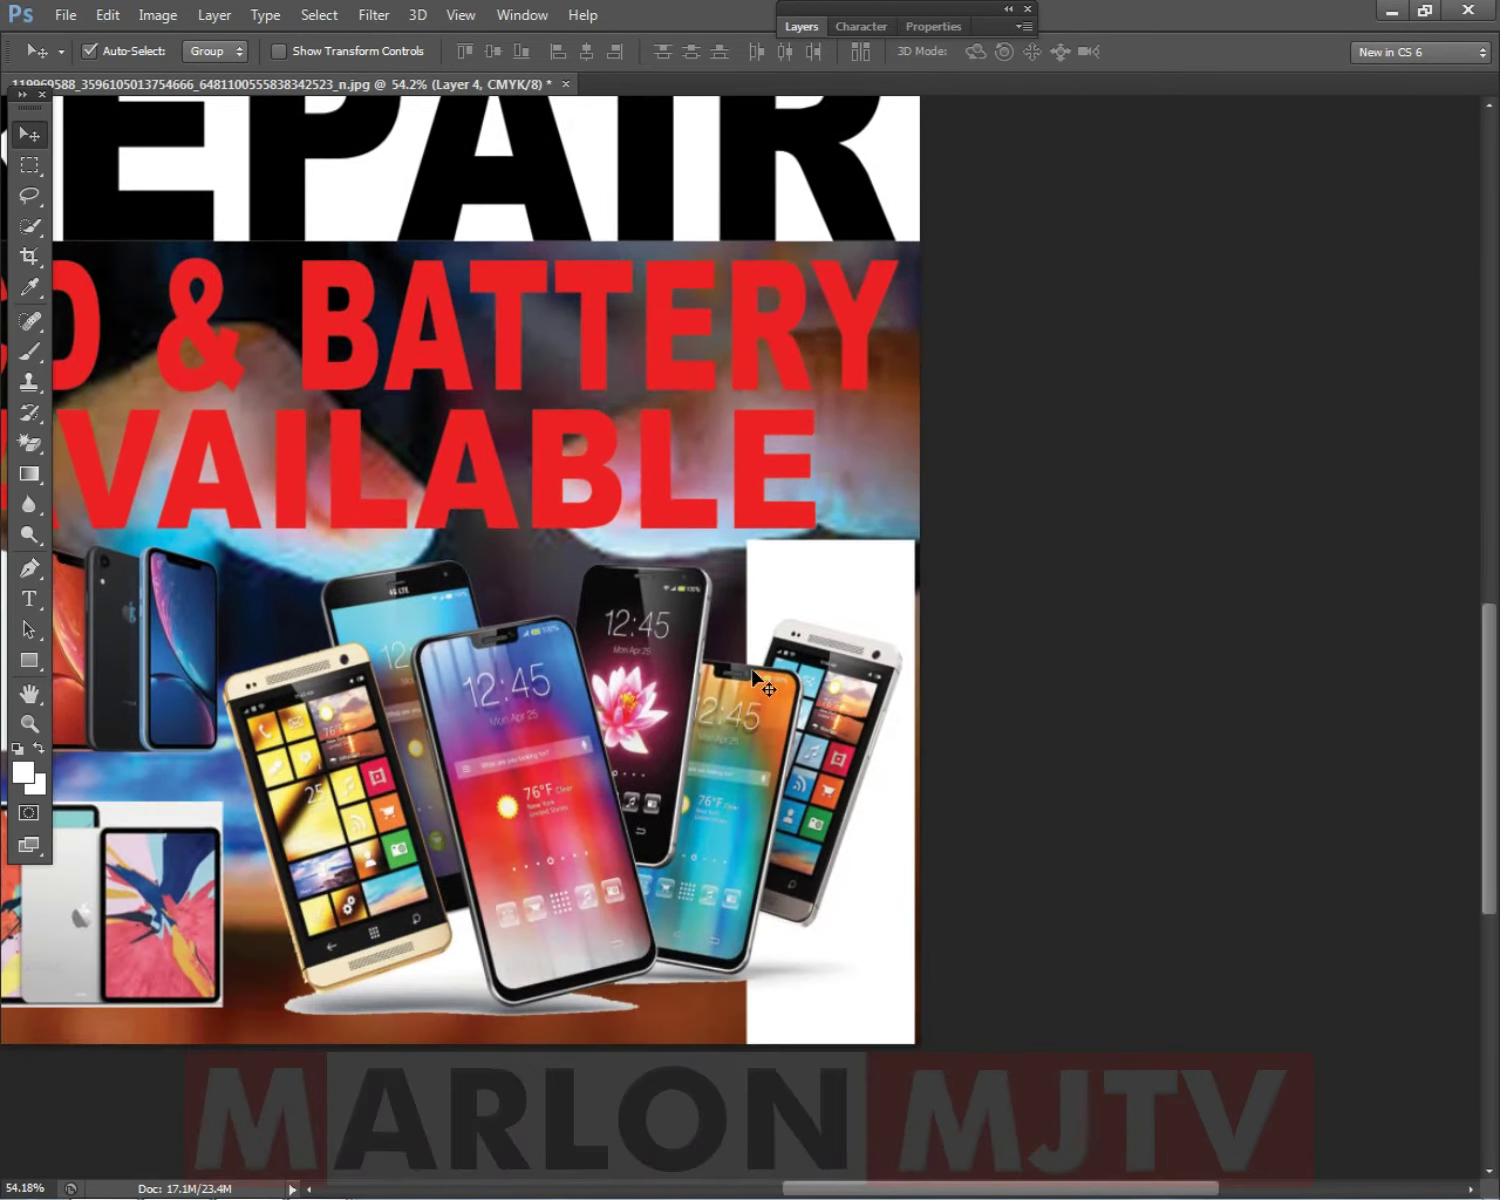
{"action": "left_click", "coordinate": [29, 569]}
{"action": "scroll", "coordinate": [668, 695], "scroll_direction": "up", "scroll_amount": 5}
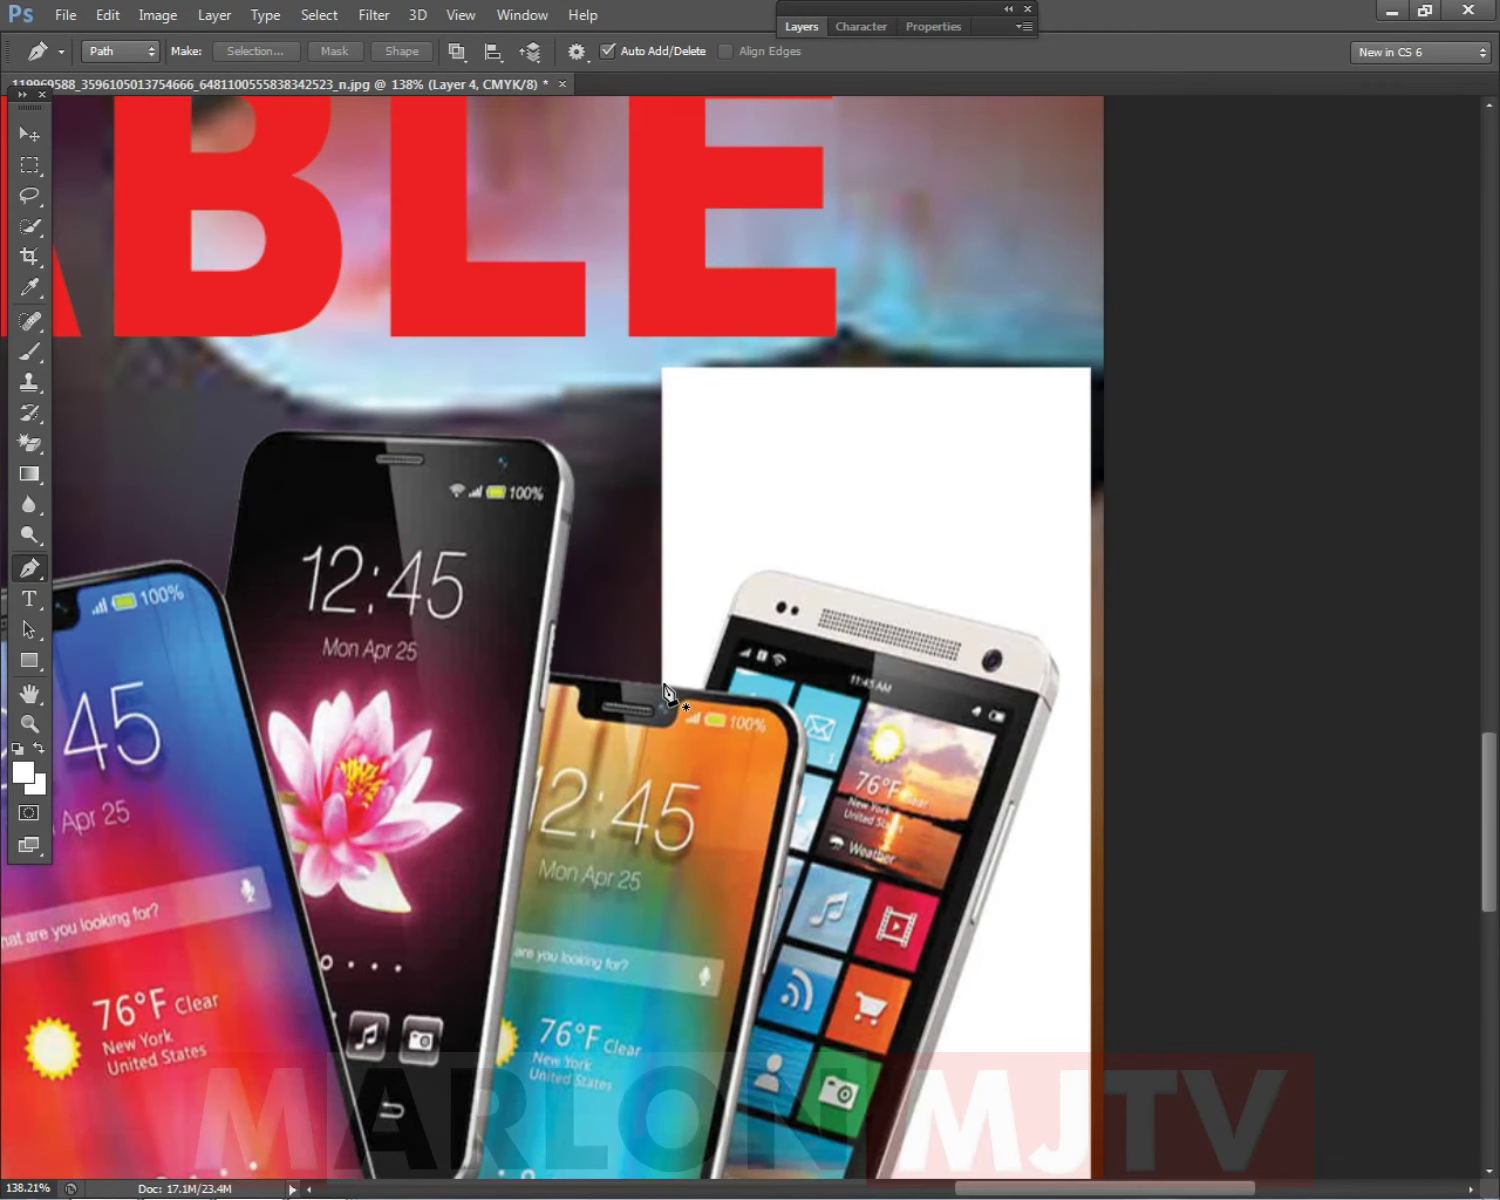
{"action": "left_click", "coordinate": [664, 685]}
{"action": "scroll", "coordinate": [708, 688], "scroll_direction": "up", "scroll_amount": 3}
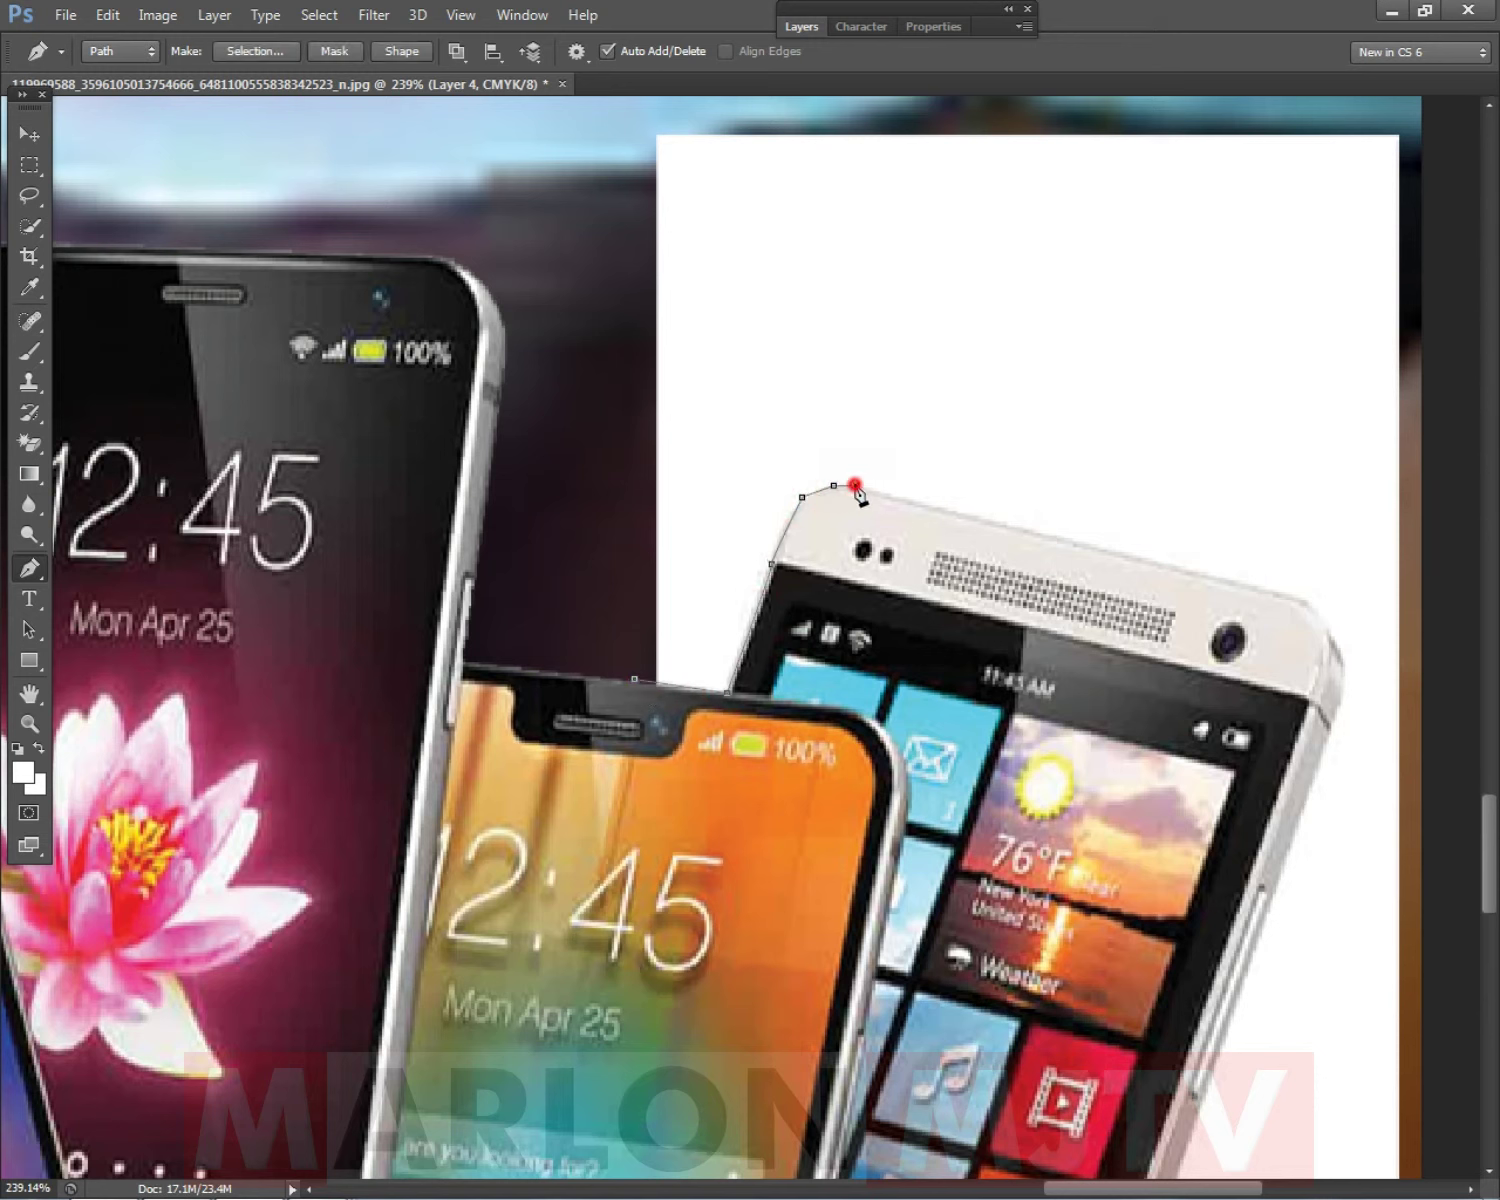
{"action": "left_click", "coordinate": [1309, 605]}
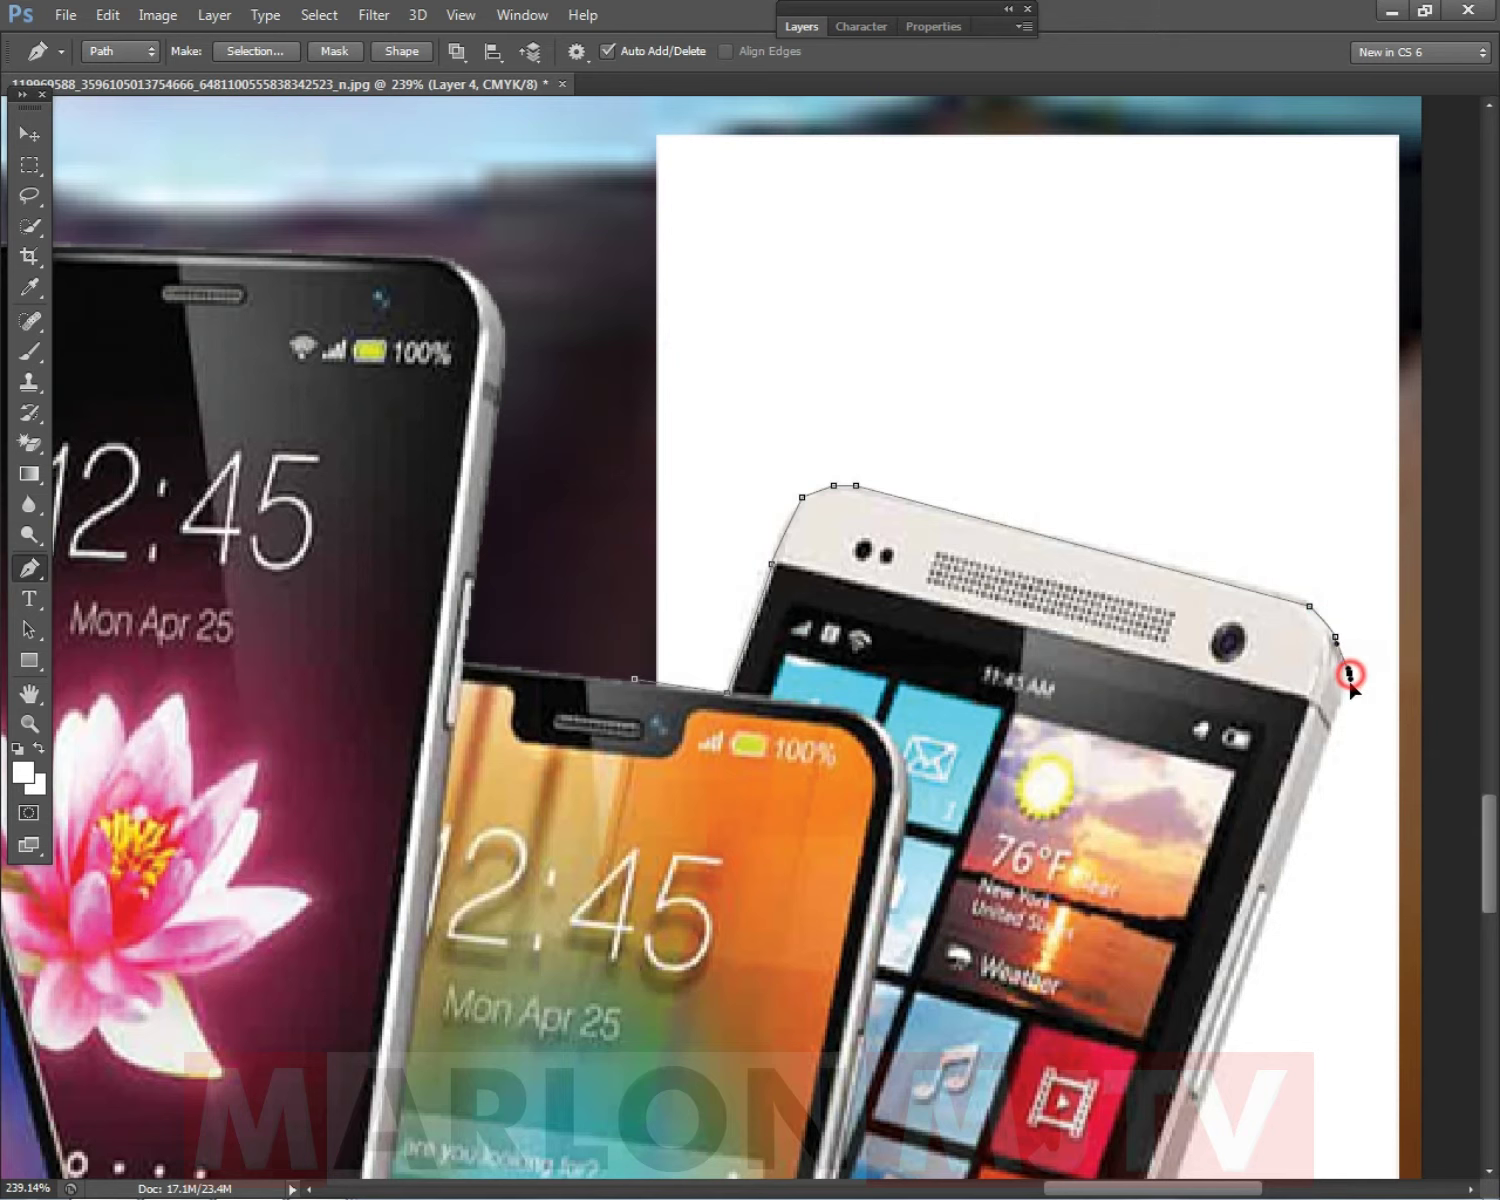
Continue the path down the rightmost phone's side and around the bottom edges of that phone and its blue-orange neighbour.
{"action": "scroll", "coordinate": [1336, 842], "scroll_direction": "down", "scroll_amount": 10}
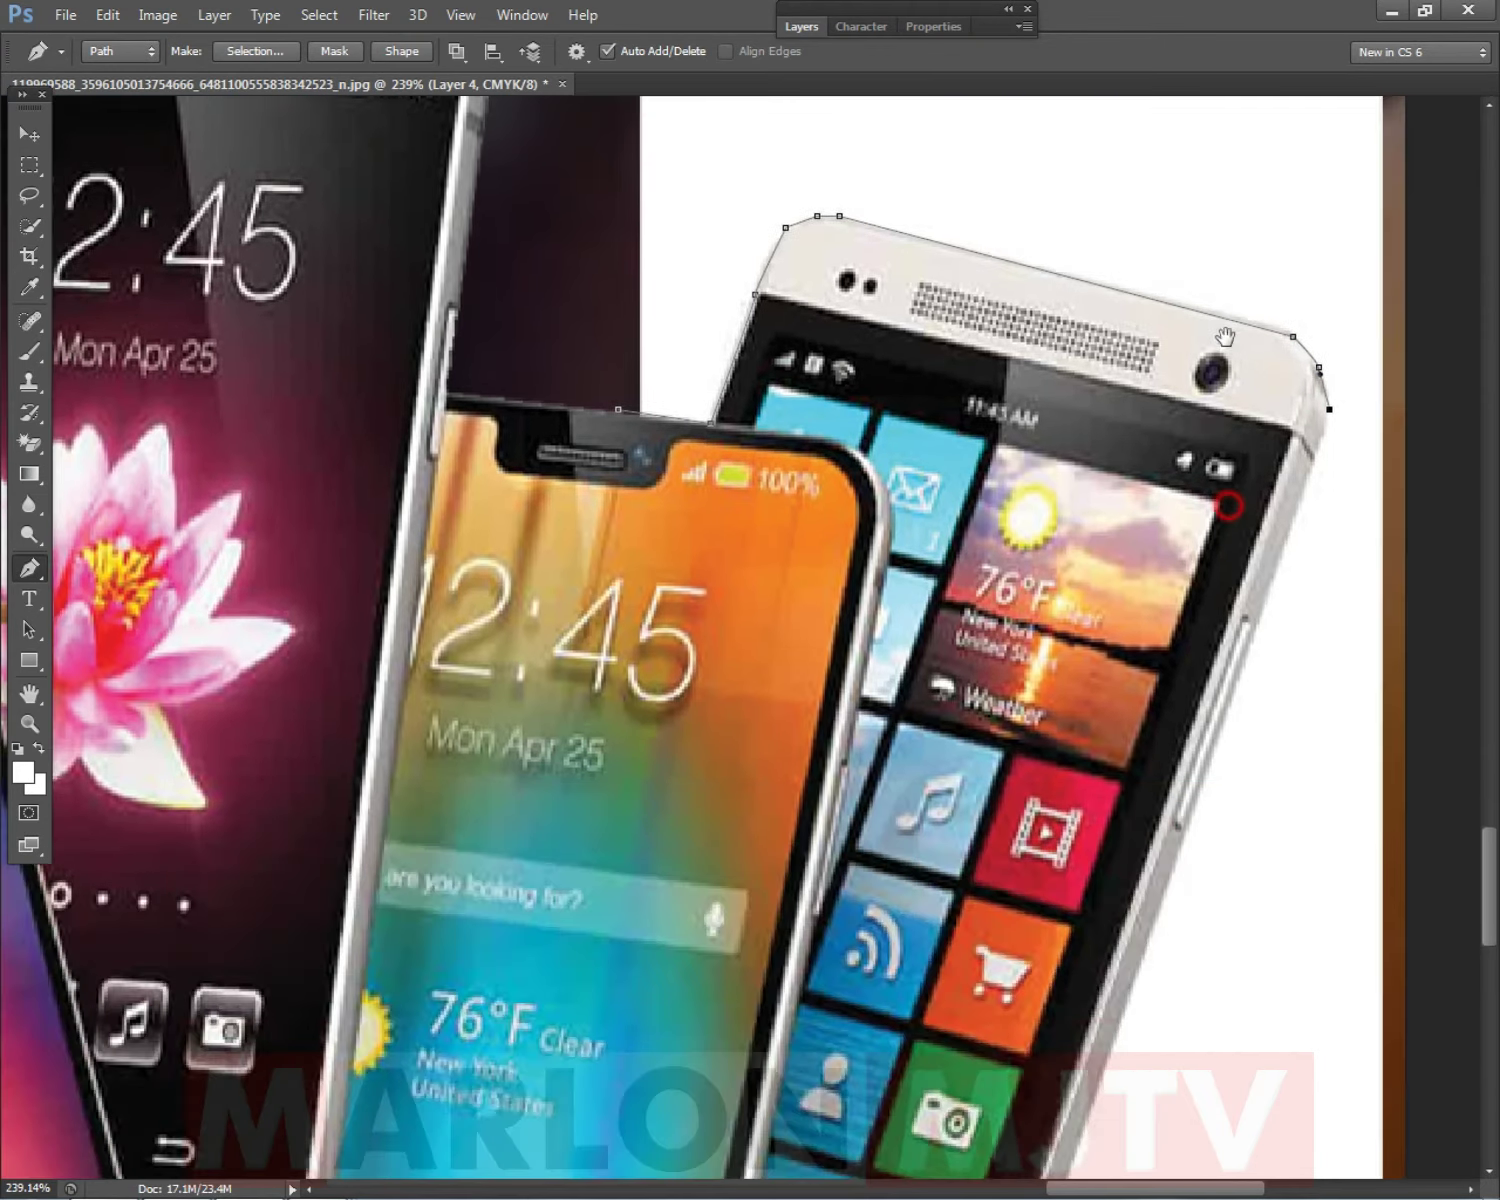
{"action": "left_click", "coordinate": [906, 893]}
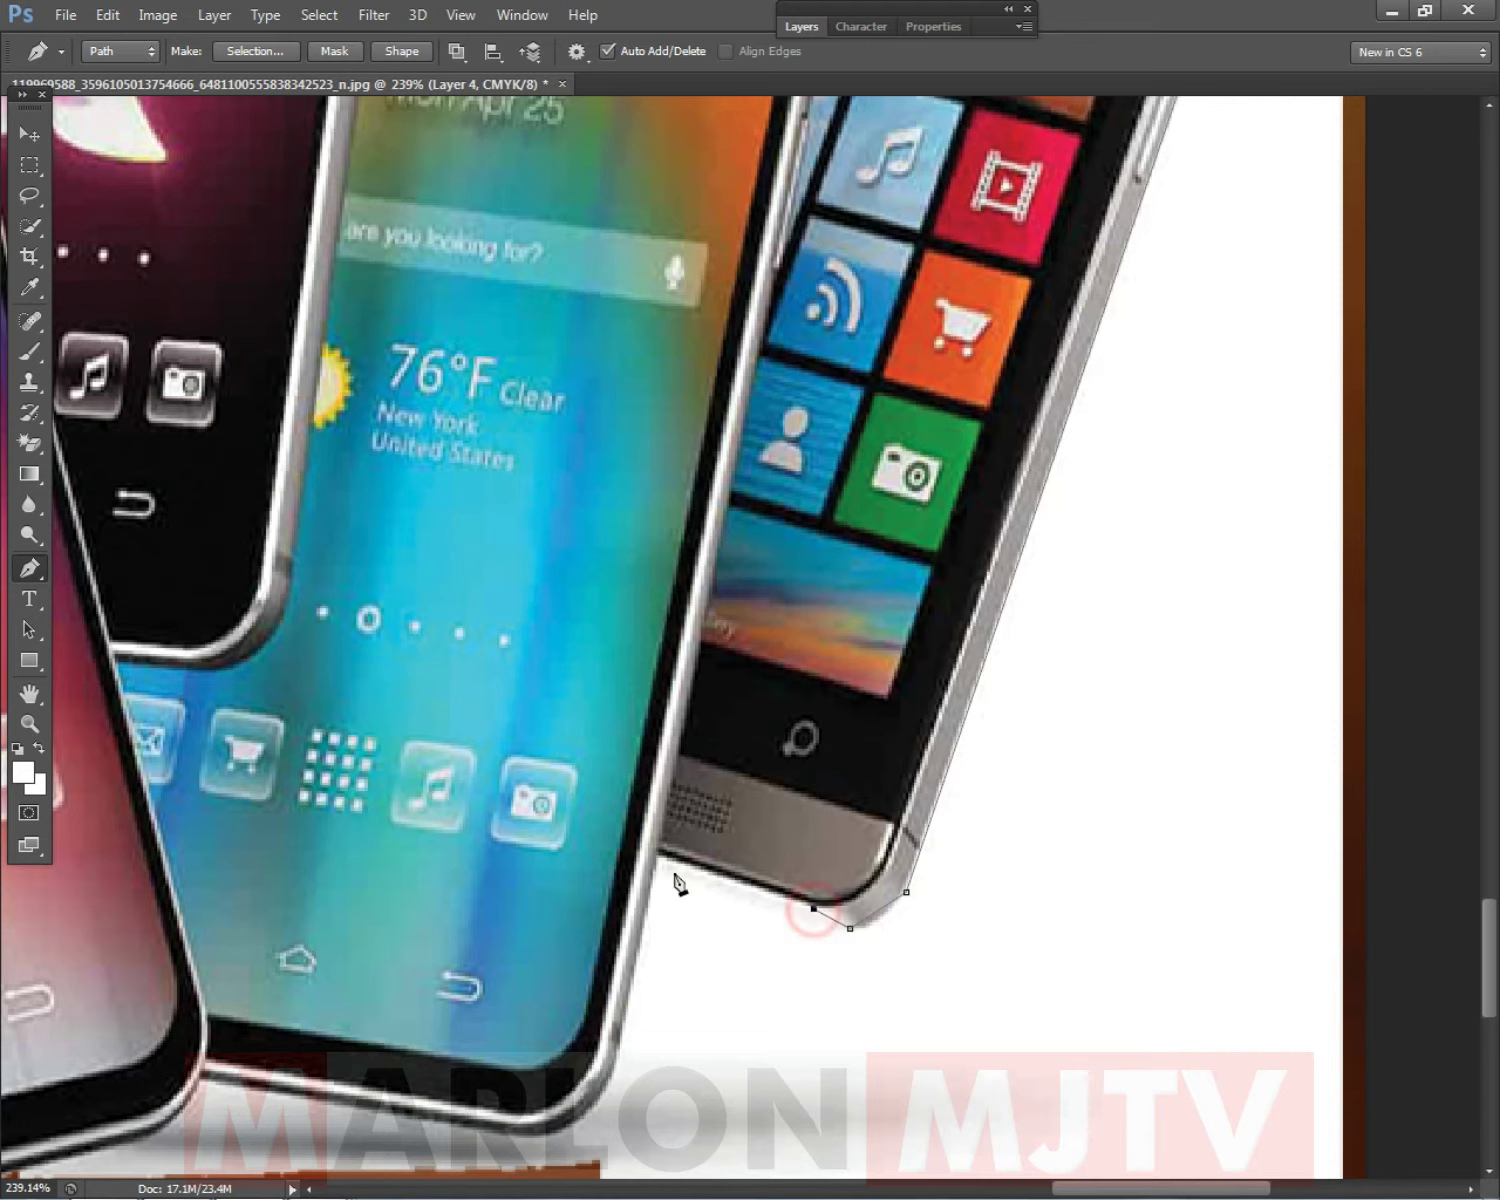
{"action": "left_click_drag", "start_coordinate": [648, 1000], "coordinate": [726, 577]}
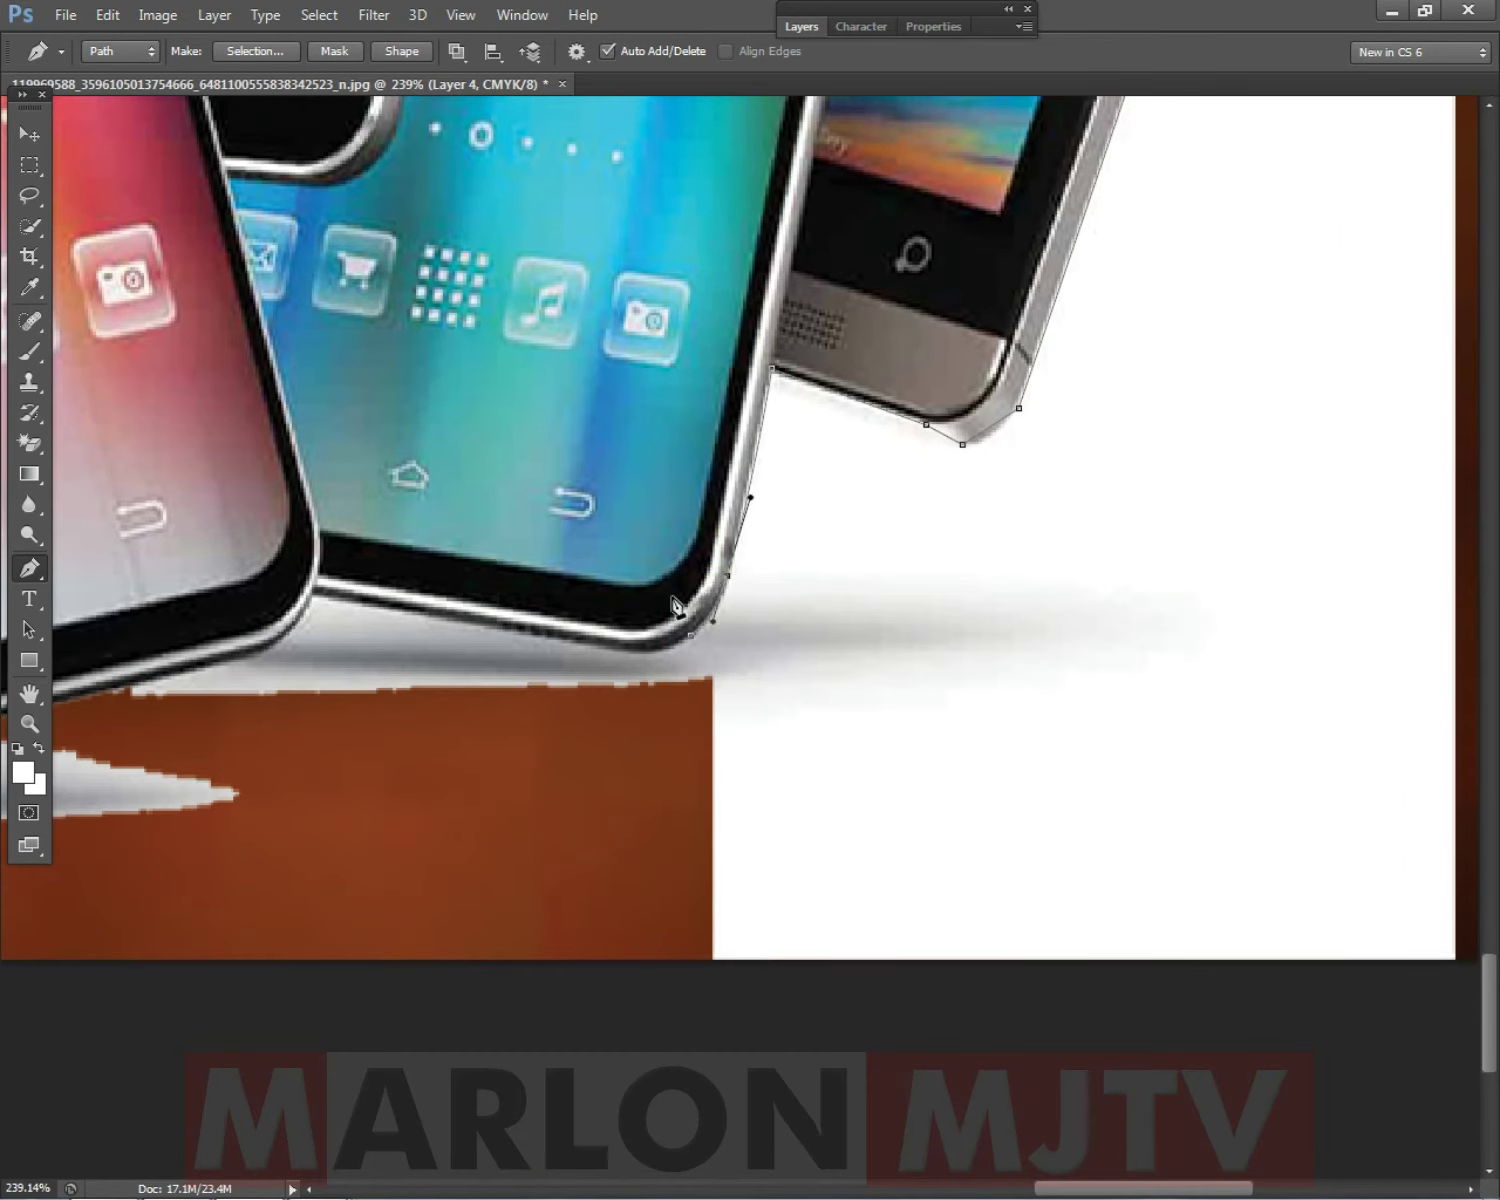
{"action": "left_click_drag", "start_coordinate": [328, 668], "coordinate": [913, 587]}
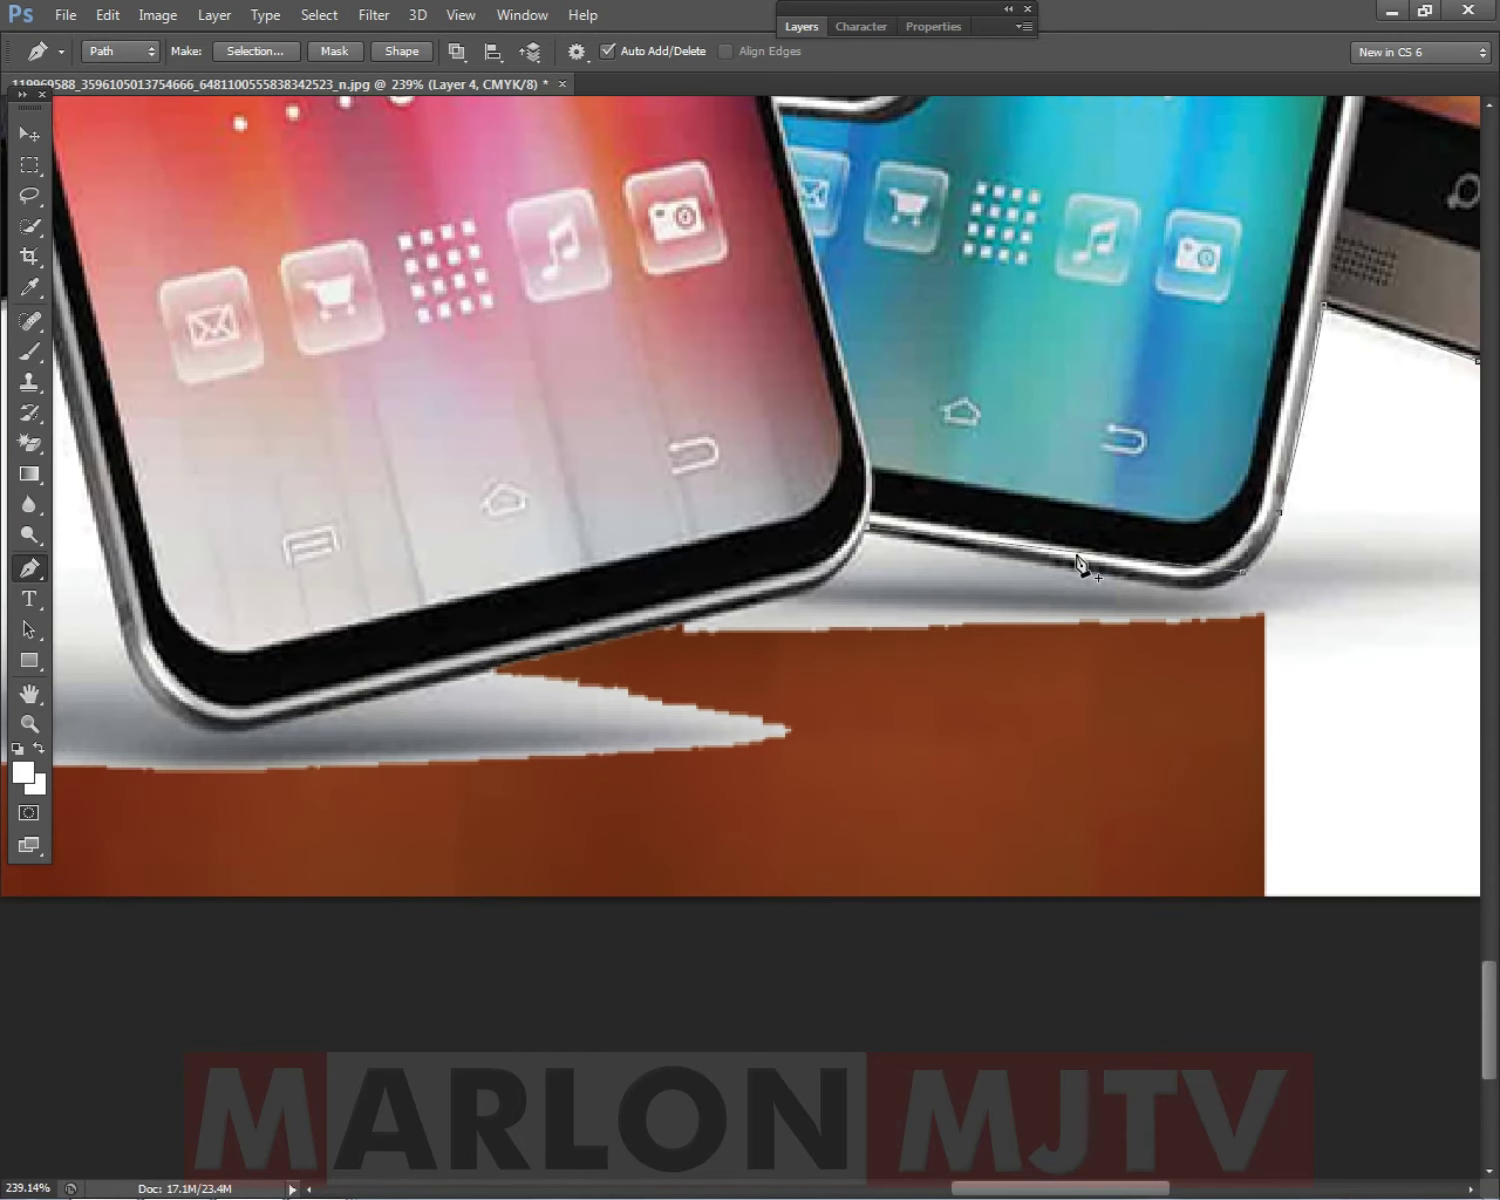
{"action": "left_click_drag", "start_coordinate": [1080, 554], "coordinate": [1174, 587]}
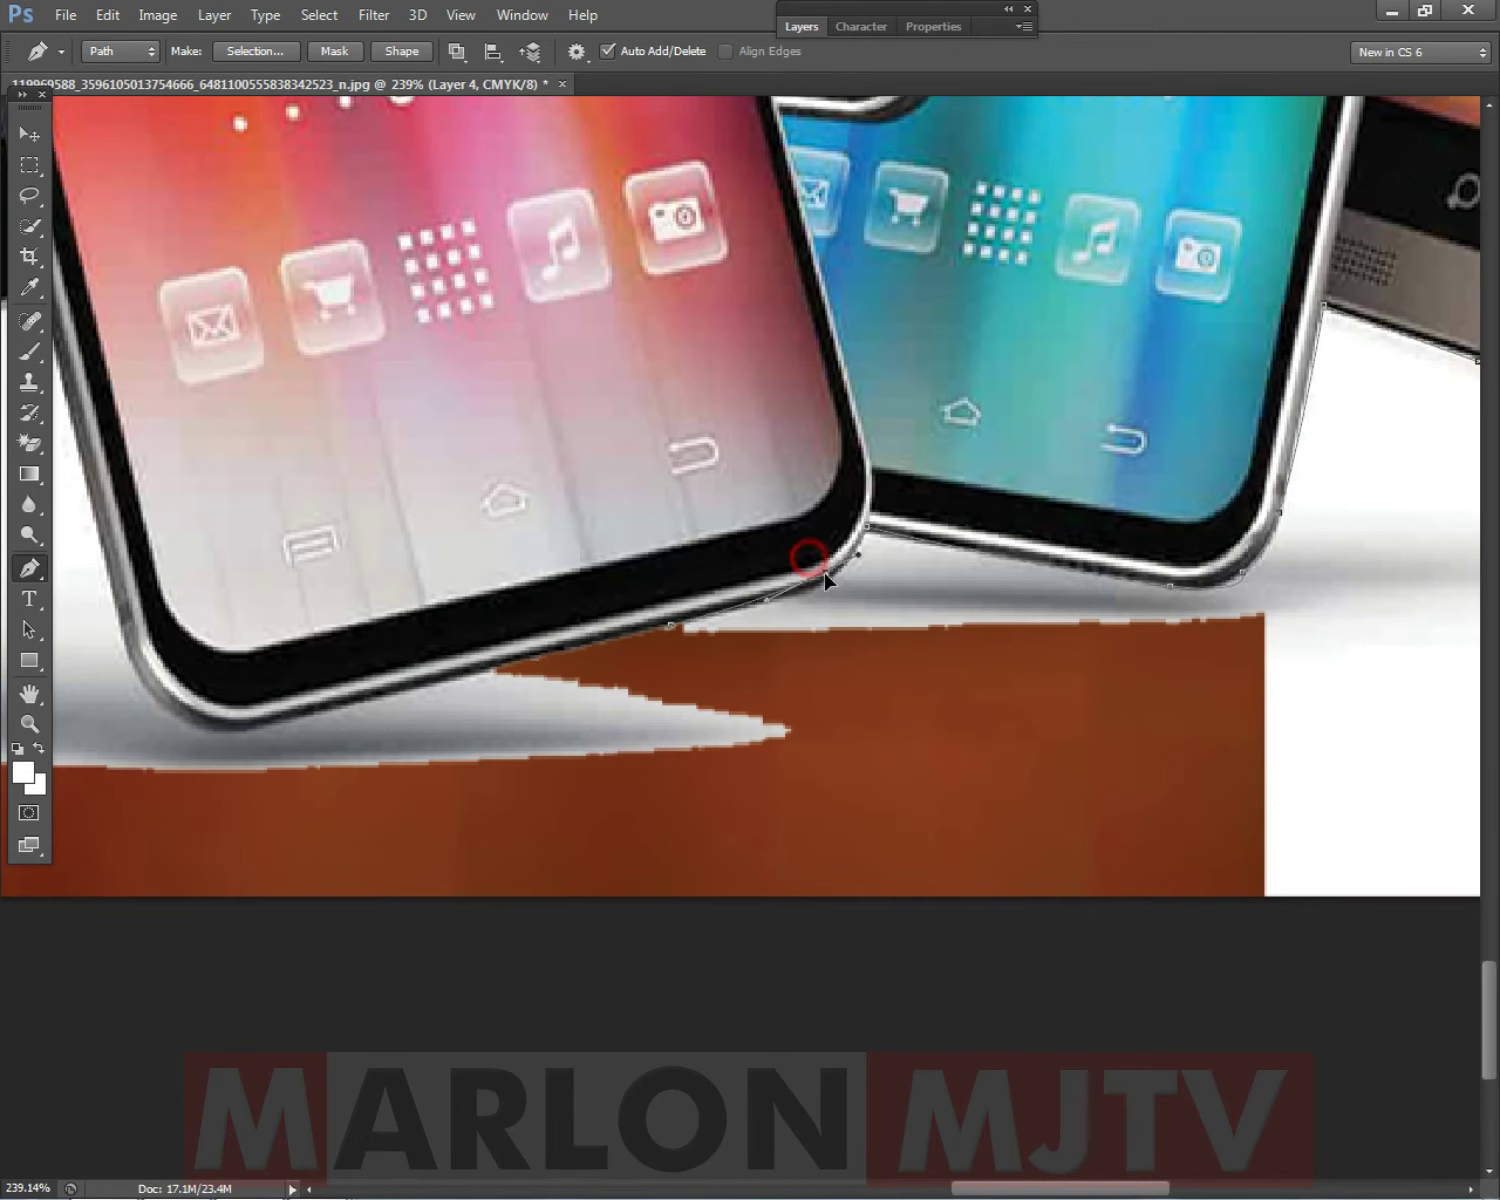
Continue the path along the bottom of the large centre phone and around the lower part of the gold phone.
{"action": "left_click_drag", "start_coordinate": [306, 737], "coordinate": [808, 700]}
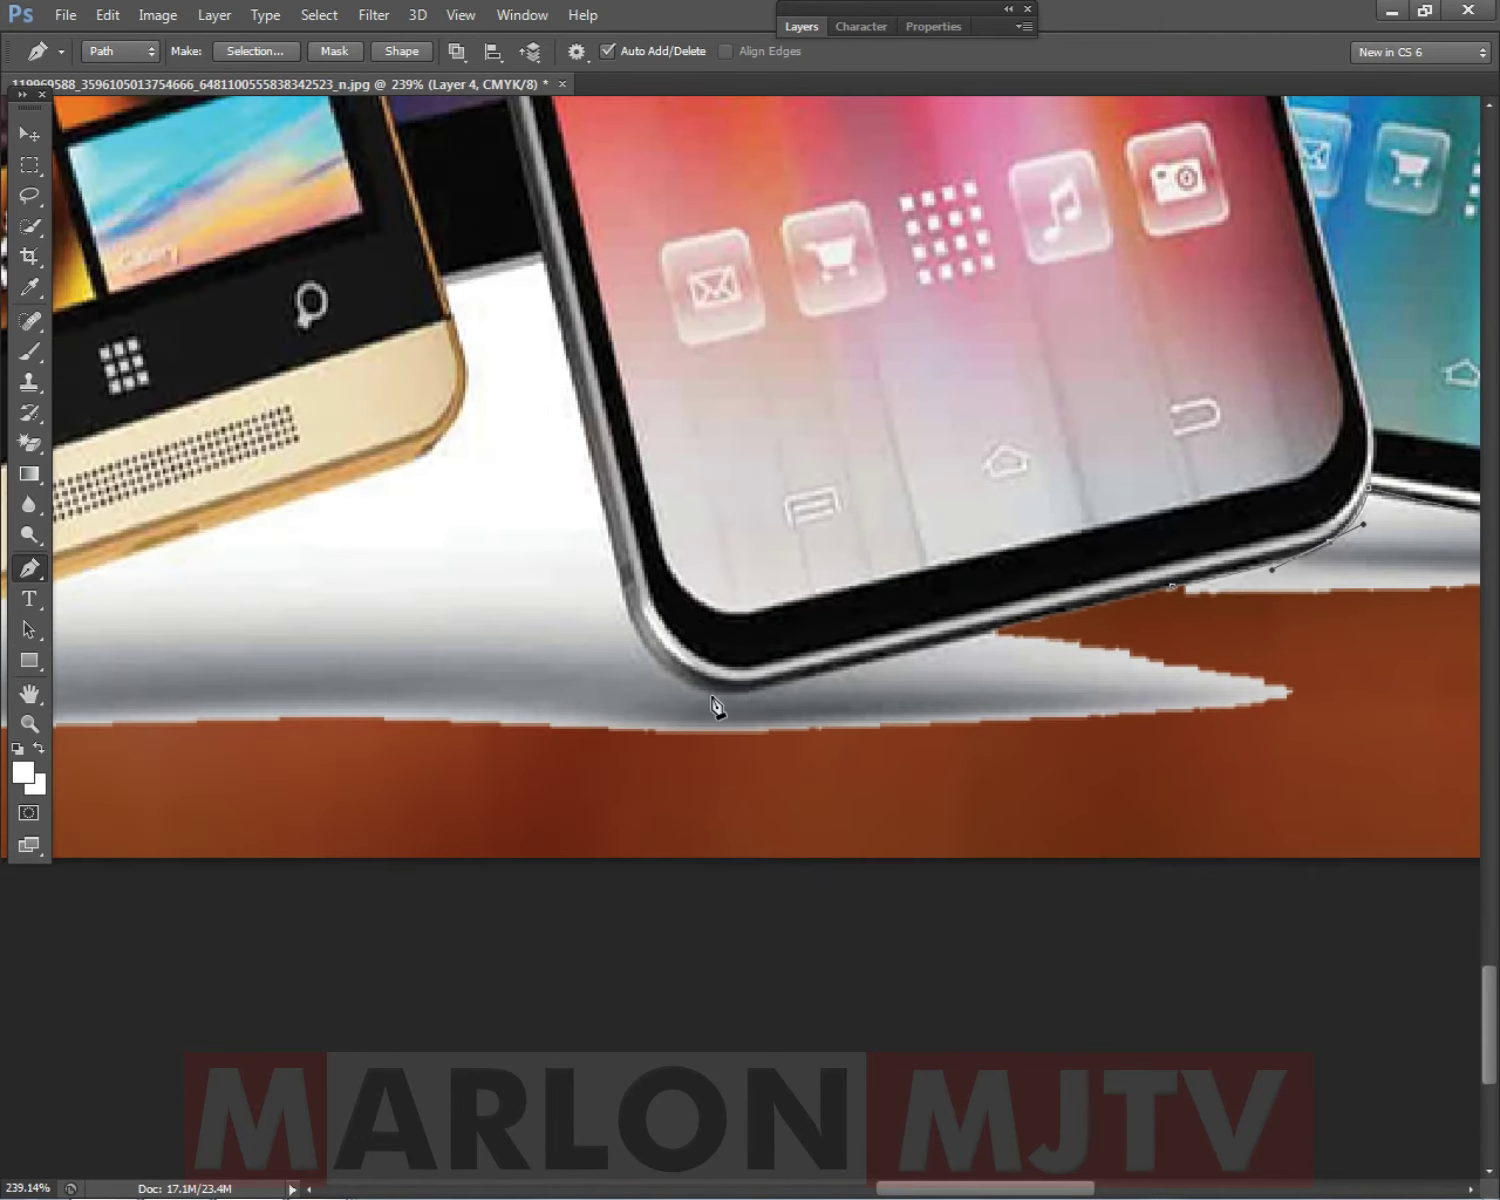
{"action": "left_click", "coordinate": [872, 660]}
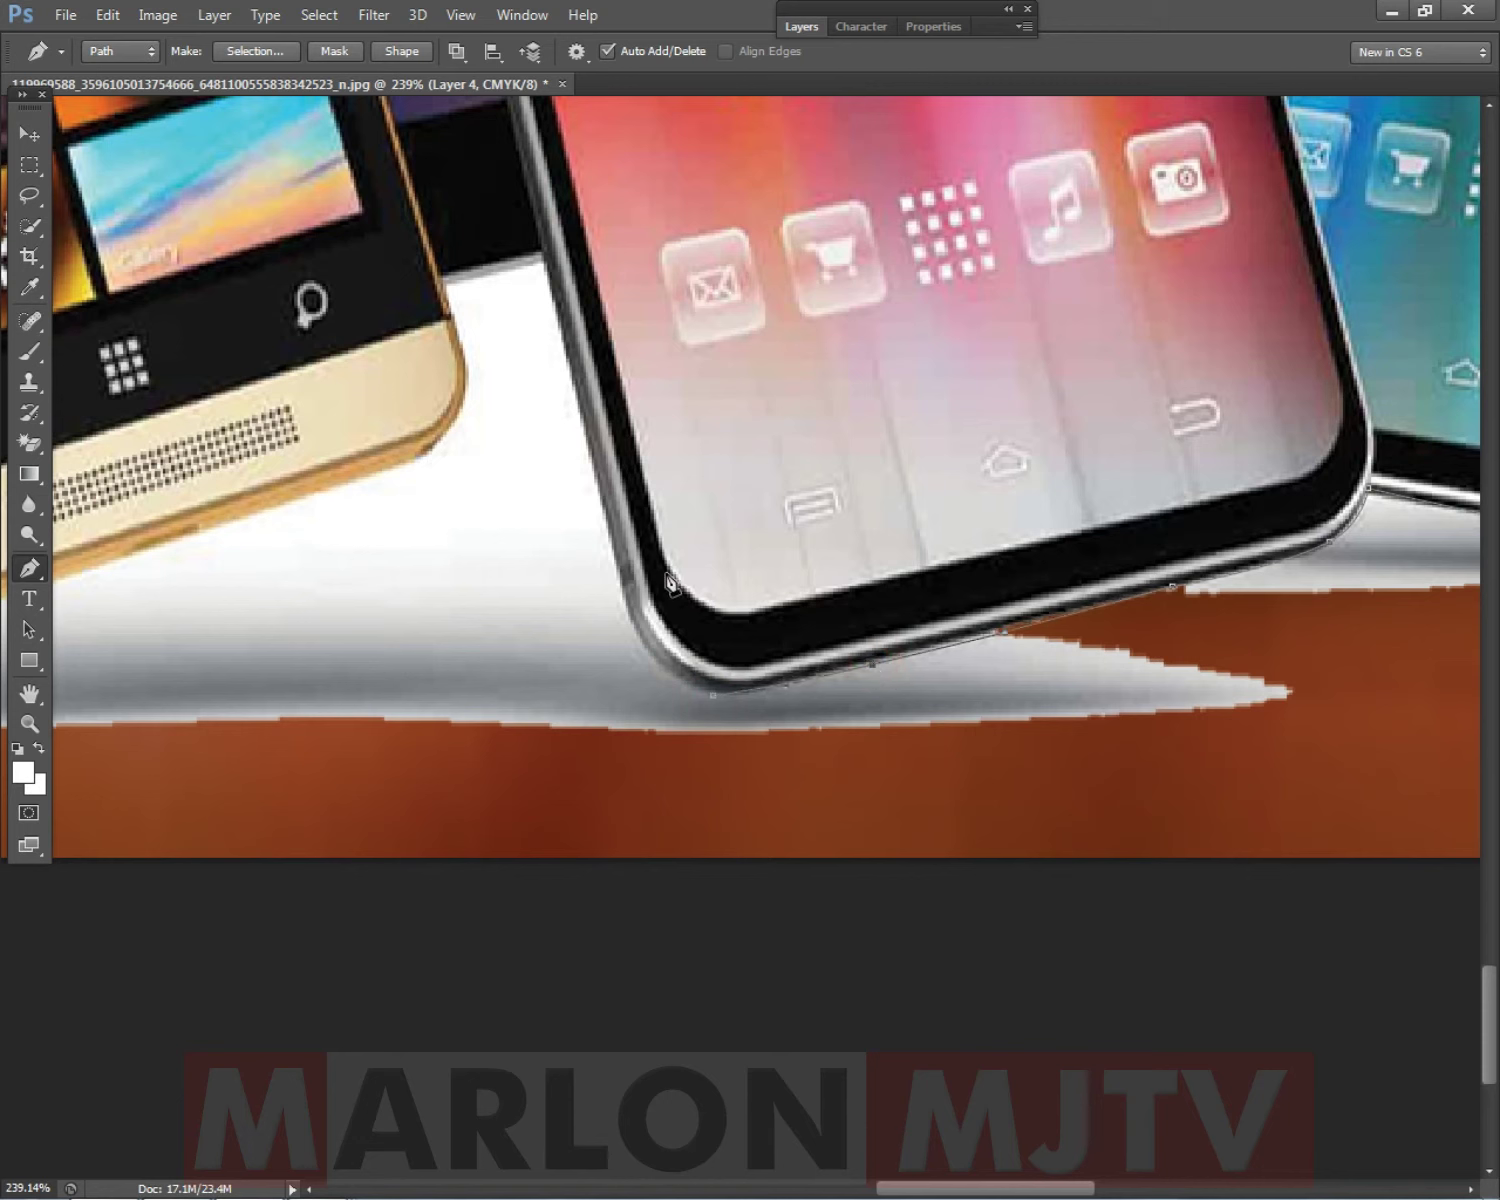
{"action": "left_click_drag", "start_coordinate": [650, 570], "coordinate": [631, 628]}
{"action": "scroll", "coordinate": [553, 360], "scroll_direction": "up", "scroll_amount": 3}
{"action": "scroll", "coordinate": [548, 357], "scroll_direction": "down", "scroll_amount": 5}
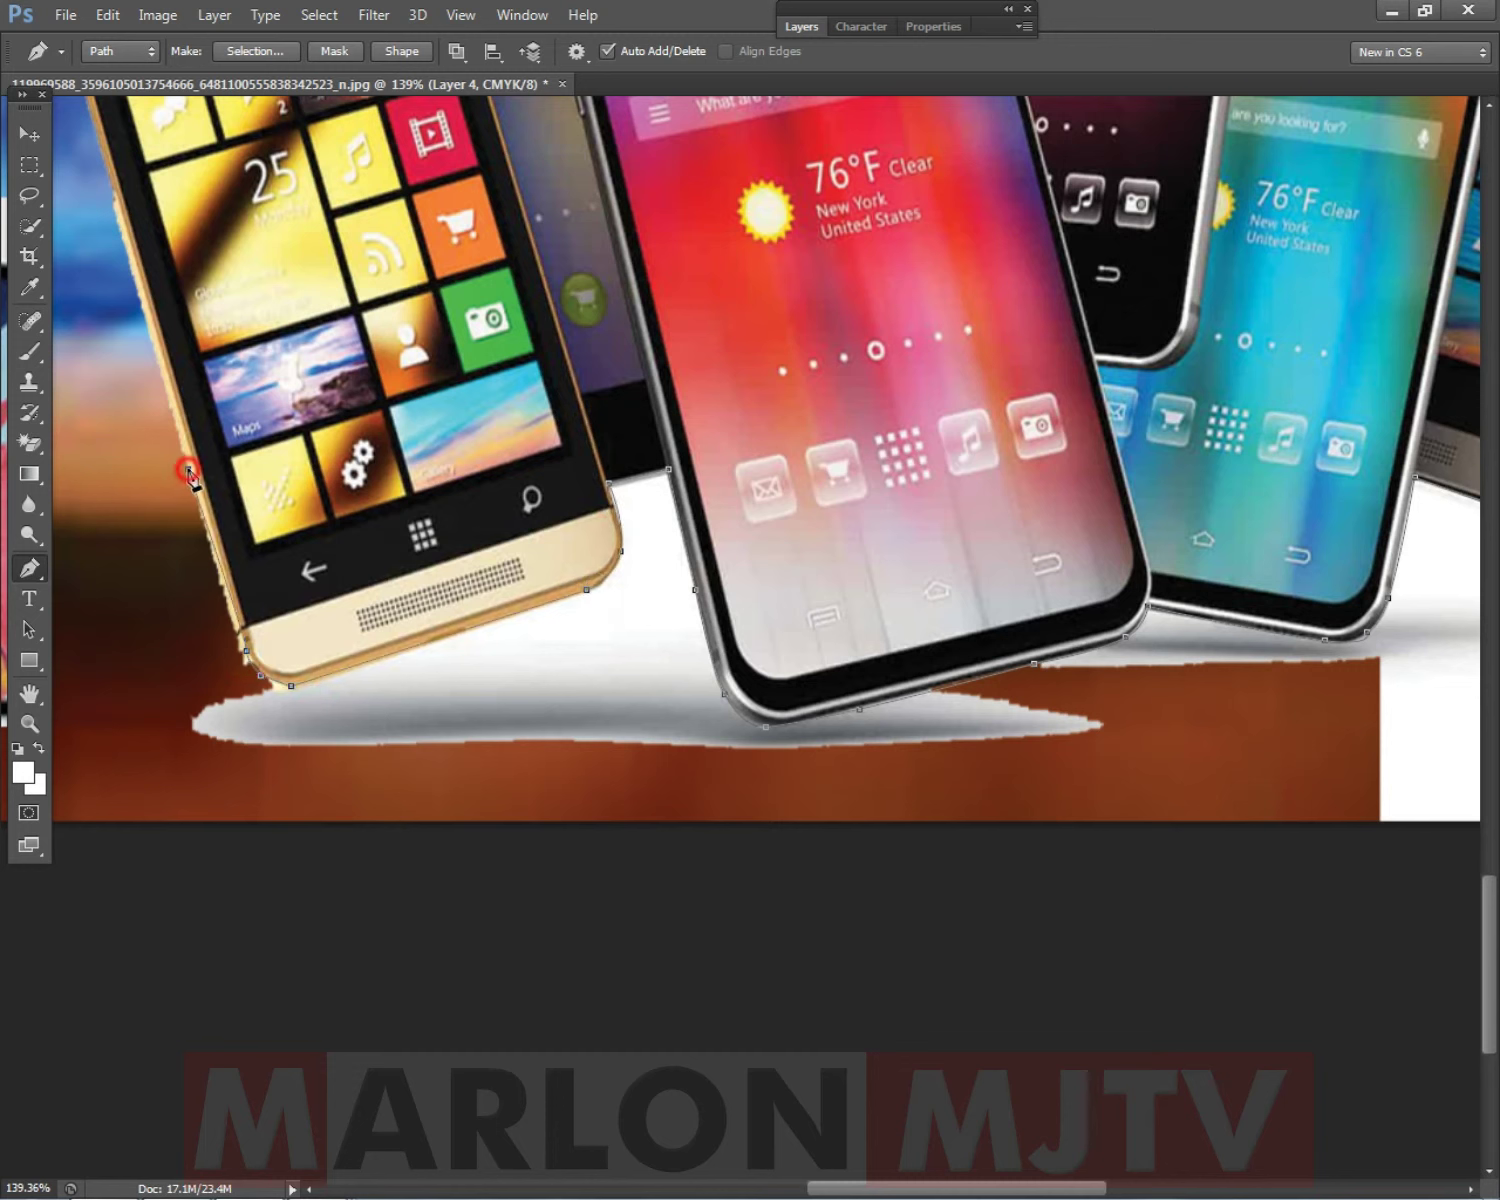
{"action": "scroll", "coordinate": [189, 474], "scroll_direction": "down", "scroll_amount": 2}
Close the path with a wide loop outside the phones, enclosing the white background below and beside them.
{"action": "left_click_drag", "start_coordinate": [128, 656], "coordinate": [172, 760]}
{"action": "left_click_drag", "start_coordinate": [254, 793], "coordinate": [378, 821]}
{"action": "scroll", "coordinate": [812, 750], "scroll_direction": "down", "scroll_amount": 3}
{"action": "left_click_drag", "start_coordinate": [907, 850], "coordinate": [985, 788]}
{"action": "left_click_drag", "start_coordinate": [1173, 615], "coordinate": [1166, 582]}
{"action": "left_click_drag", "start_coordinate": [1157, 421], "coordinate": [1157, 410]}
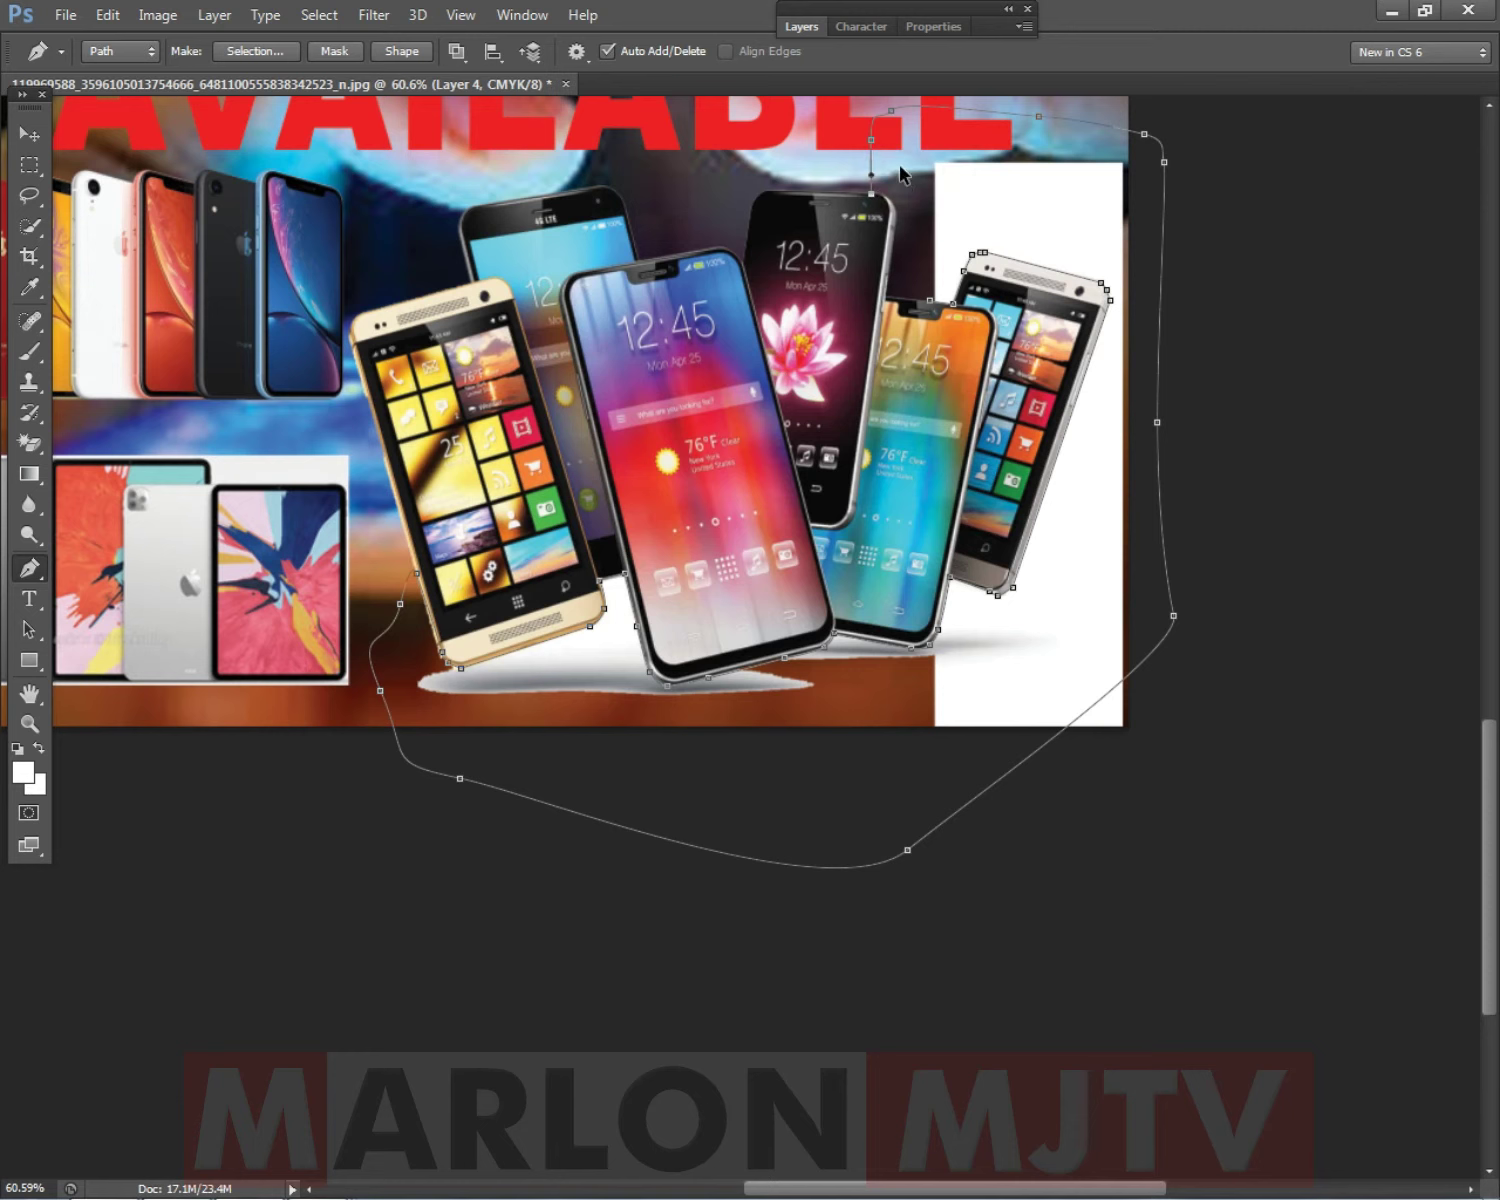
{"action": "left_click", "coordinate": [936, 304]}
{"action": "scroll", "coordinate": [954, 338], "scroll_direction": "down", "scroll_amount": 3}
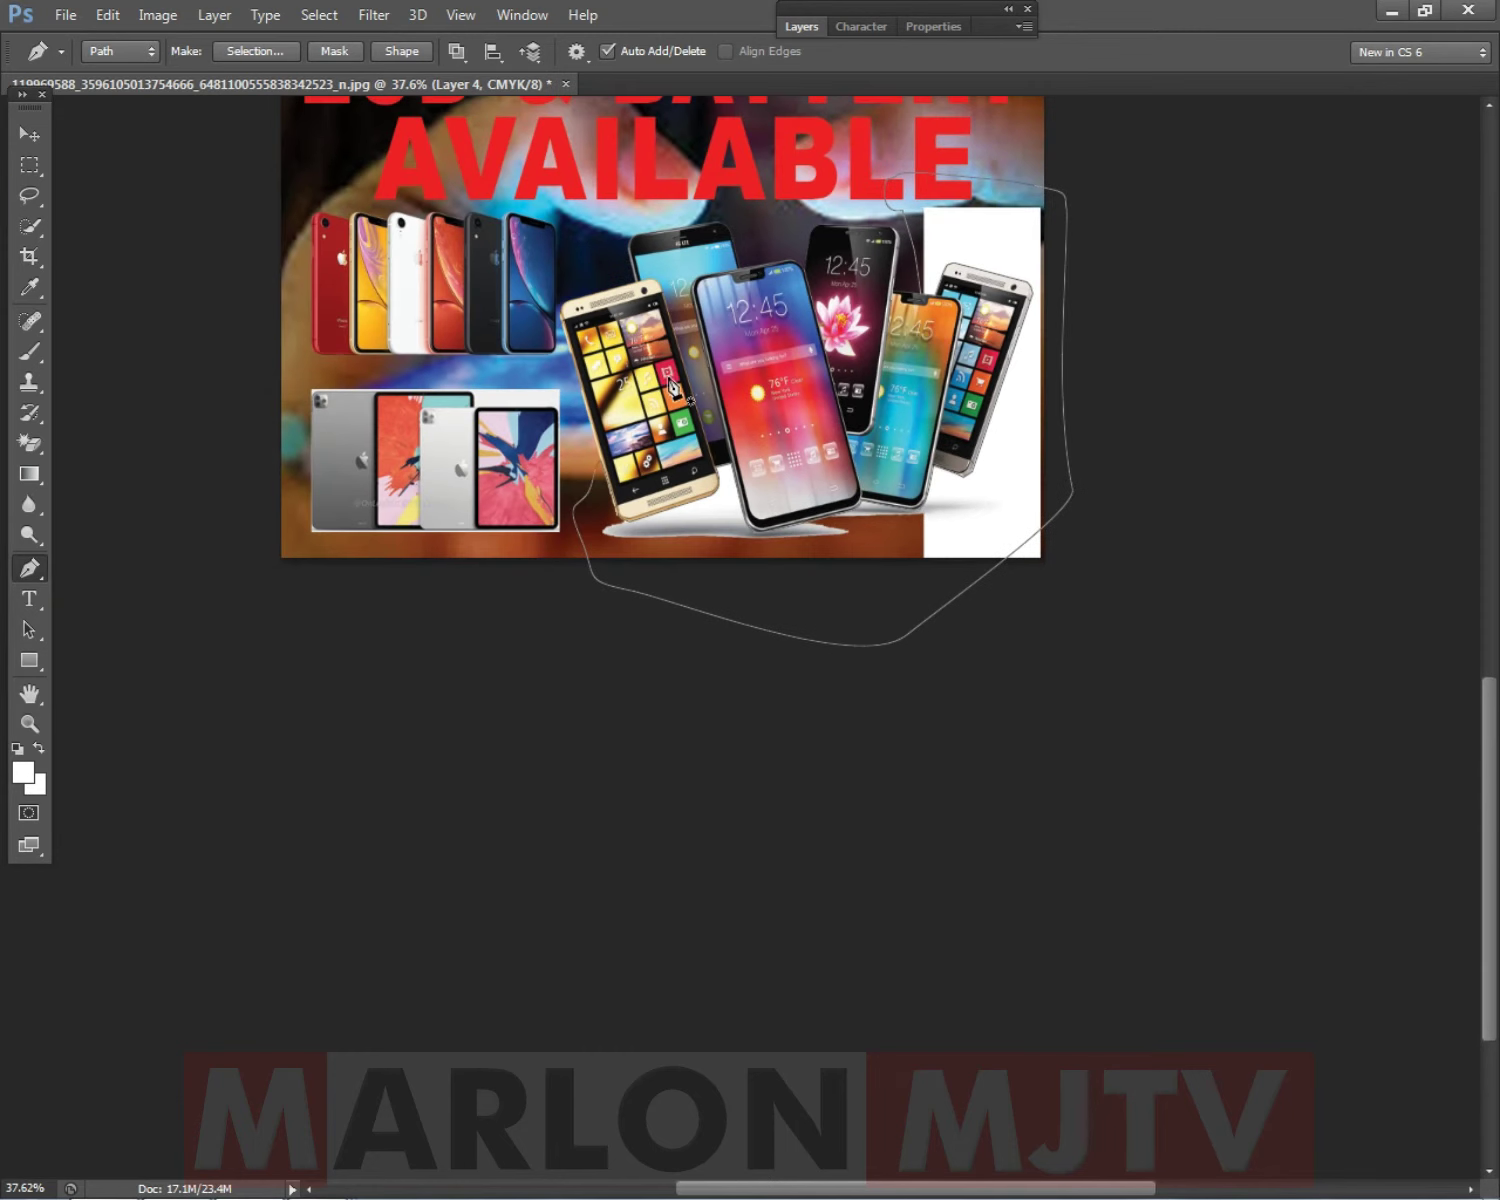
Convert the closed path into a new anti-aliased selection with a feather radius of 0 pixels.
{"action": "right_click", "coordinate": [669, 380]}
{"action": "left_click", "coordinate": [731, 491]}
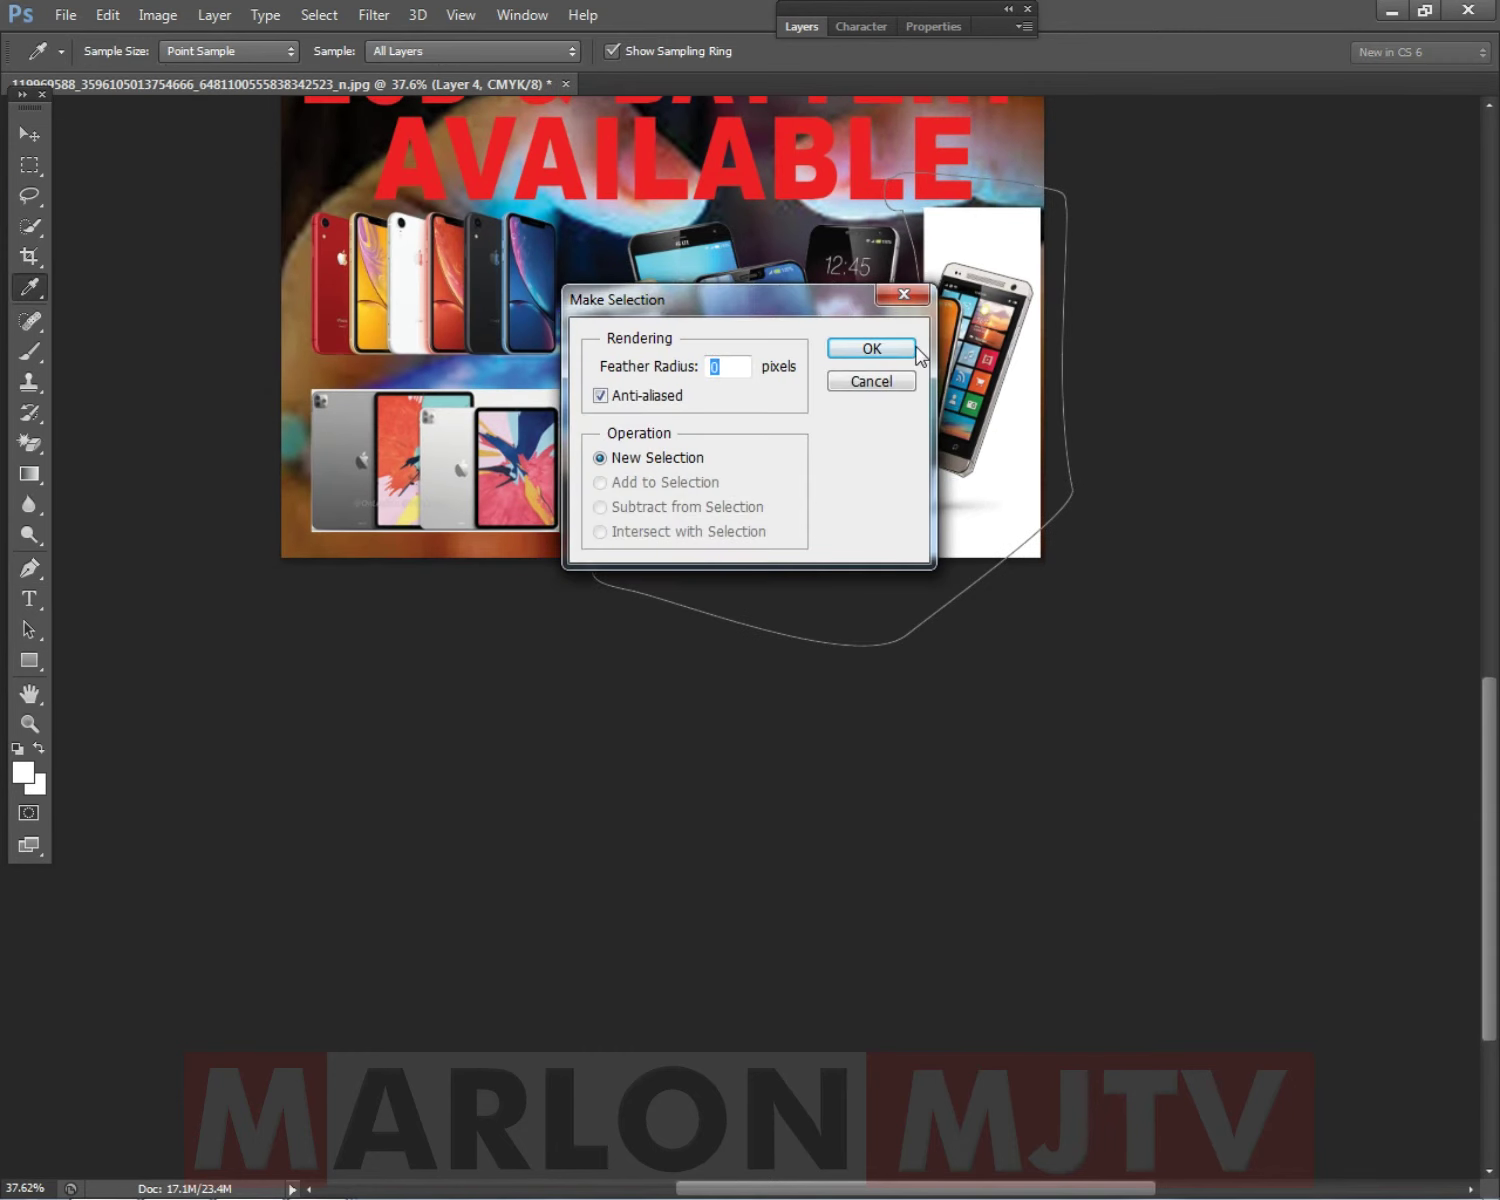
{"action": "left_click", "coordinate": [871, 349]}
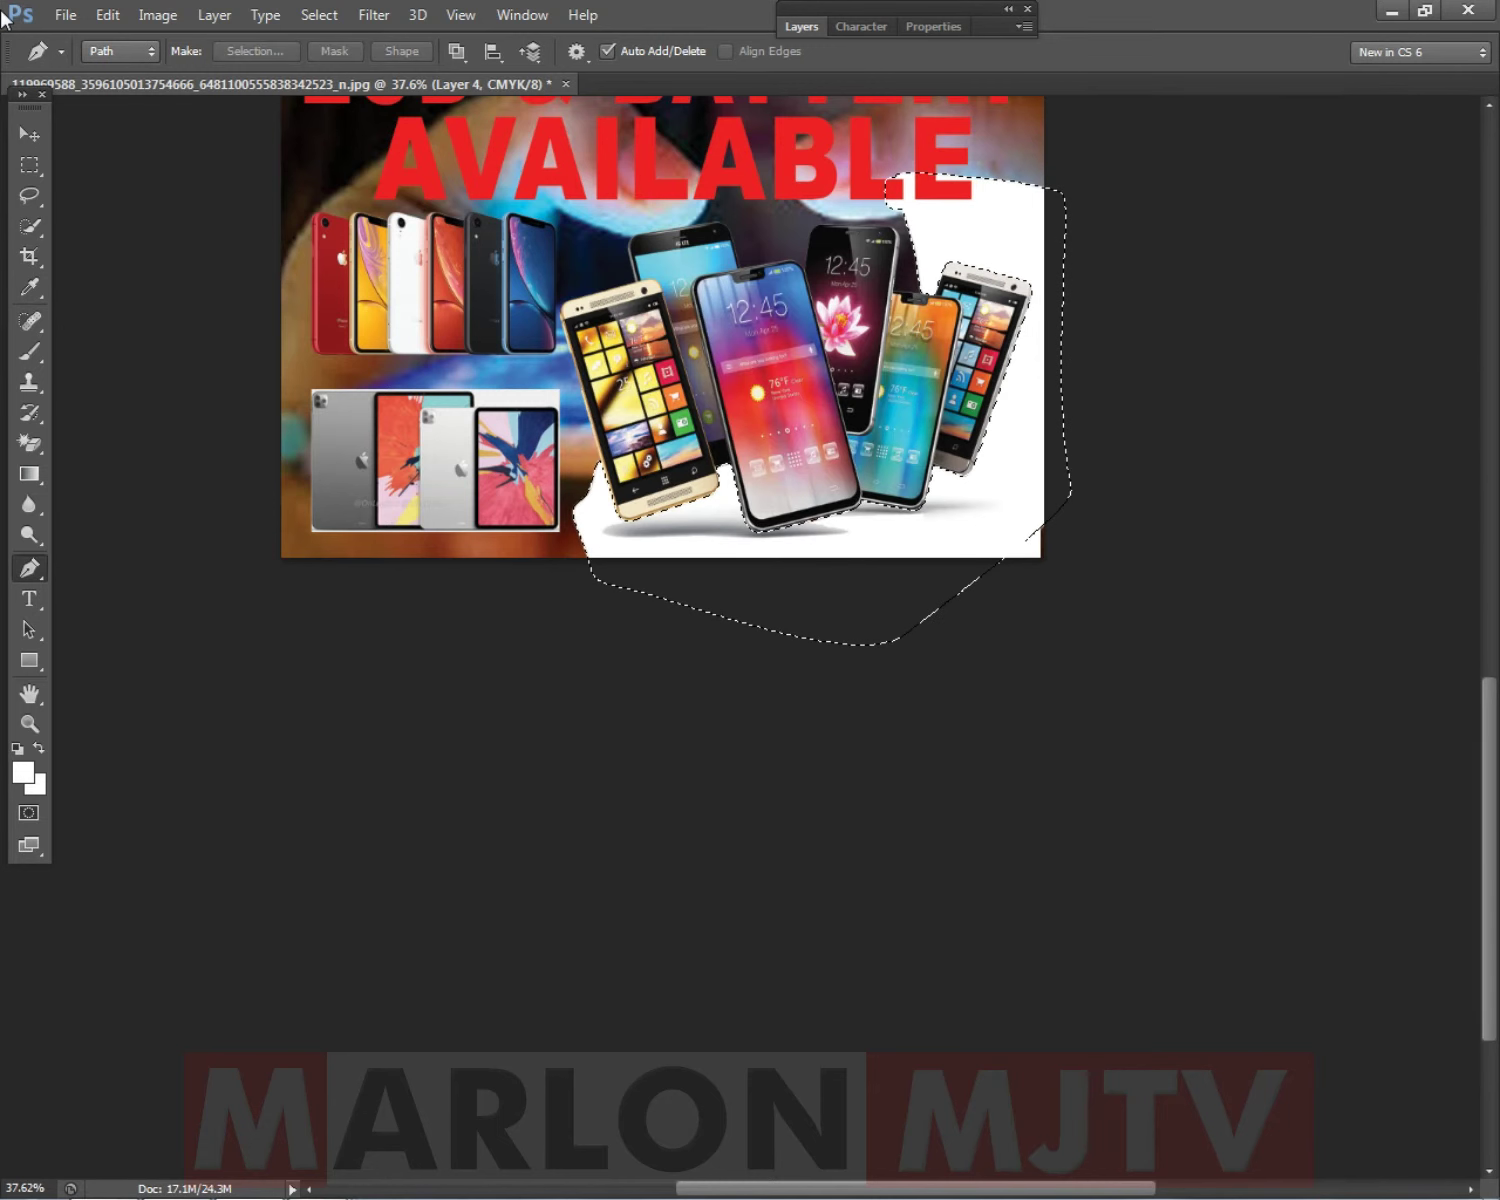
Delete the selected white background from the Flipping-Cell-Phones layer and clear the selection.
{"action": "key", "text": "Delete"}
{"action": "left_click", "coordinate": [40, 136]}
{"action": "right_click", "coordinate": [669, 369]}
{"action": "left_click", "coordinate": [694, 382]}
{"action": "key", "text": "Delete"}
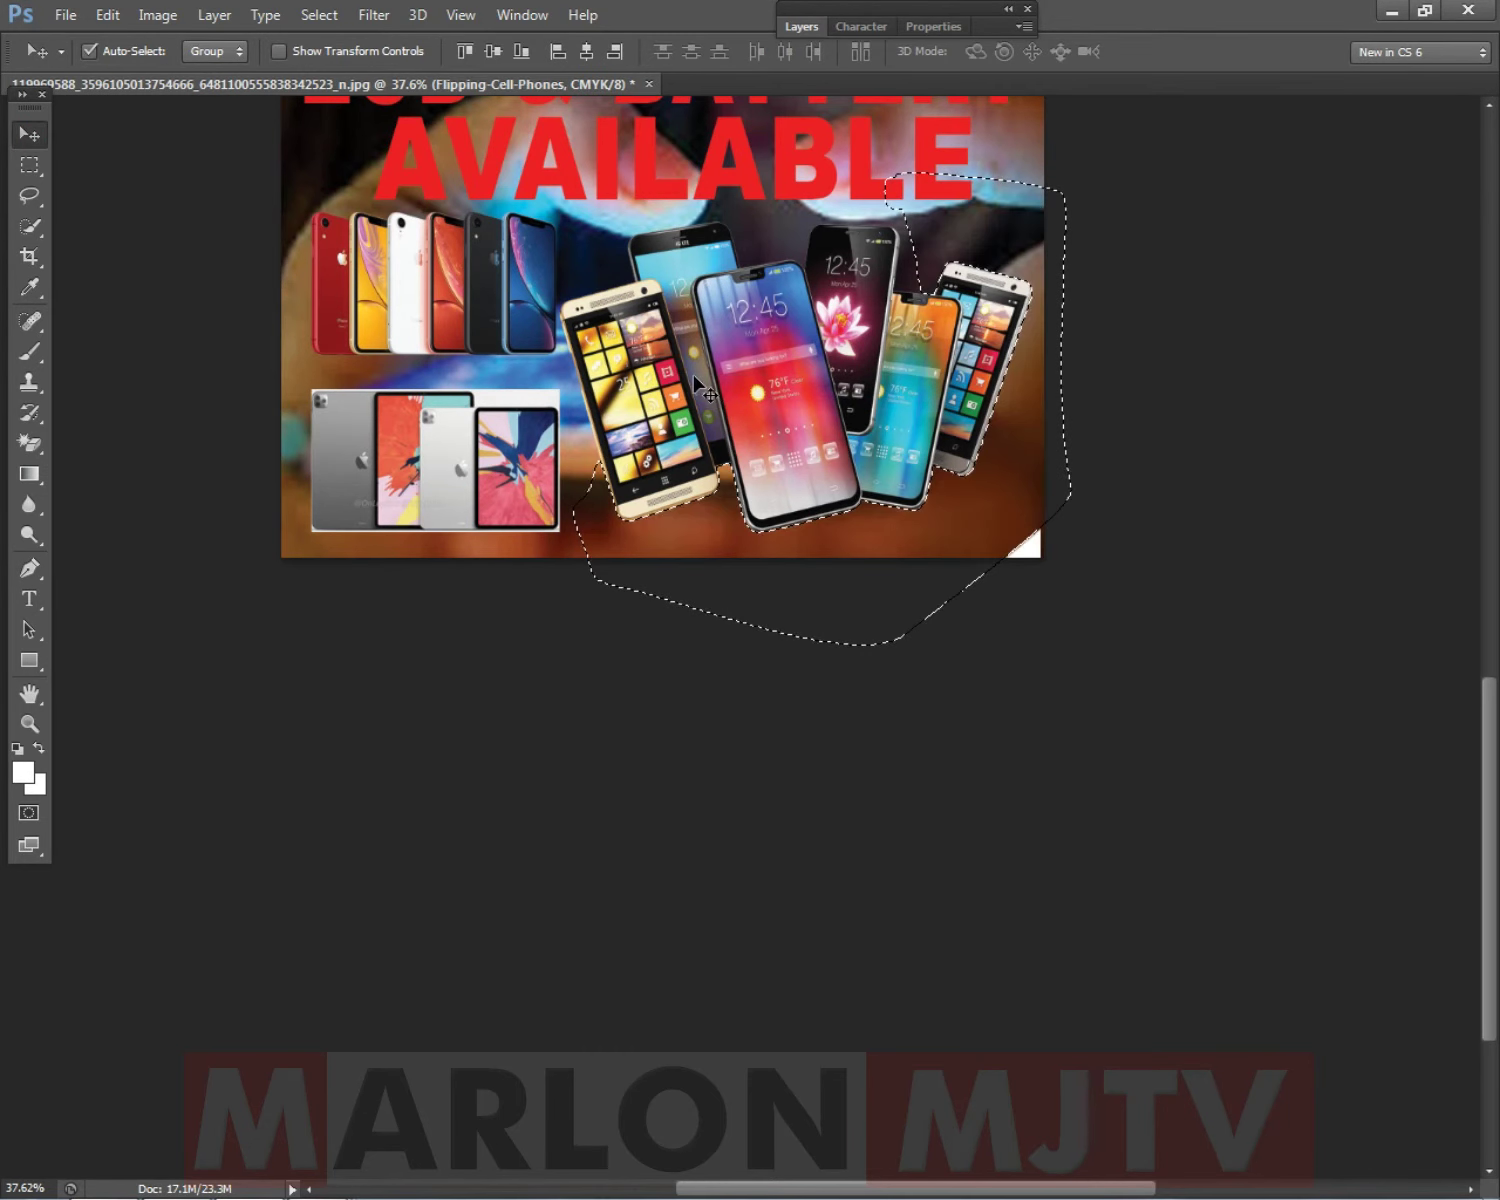
{"action": "left_click", "coordinate": [29, 164]}
{"action": "right_click", "coordinate": [972, 314]}
{"action": "left_click", "coordinate": [995, 321]}
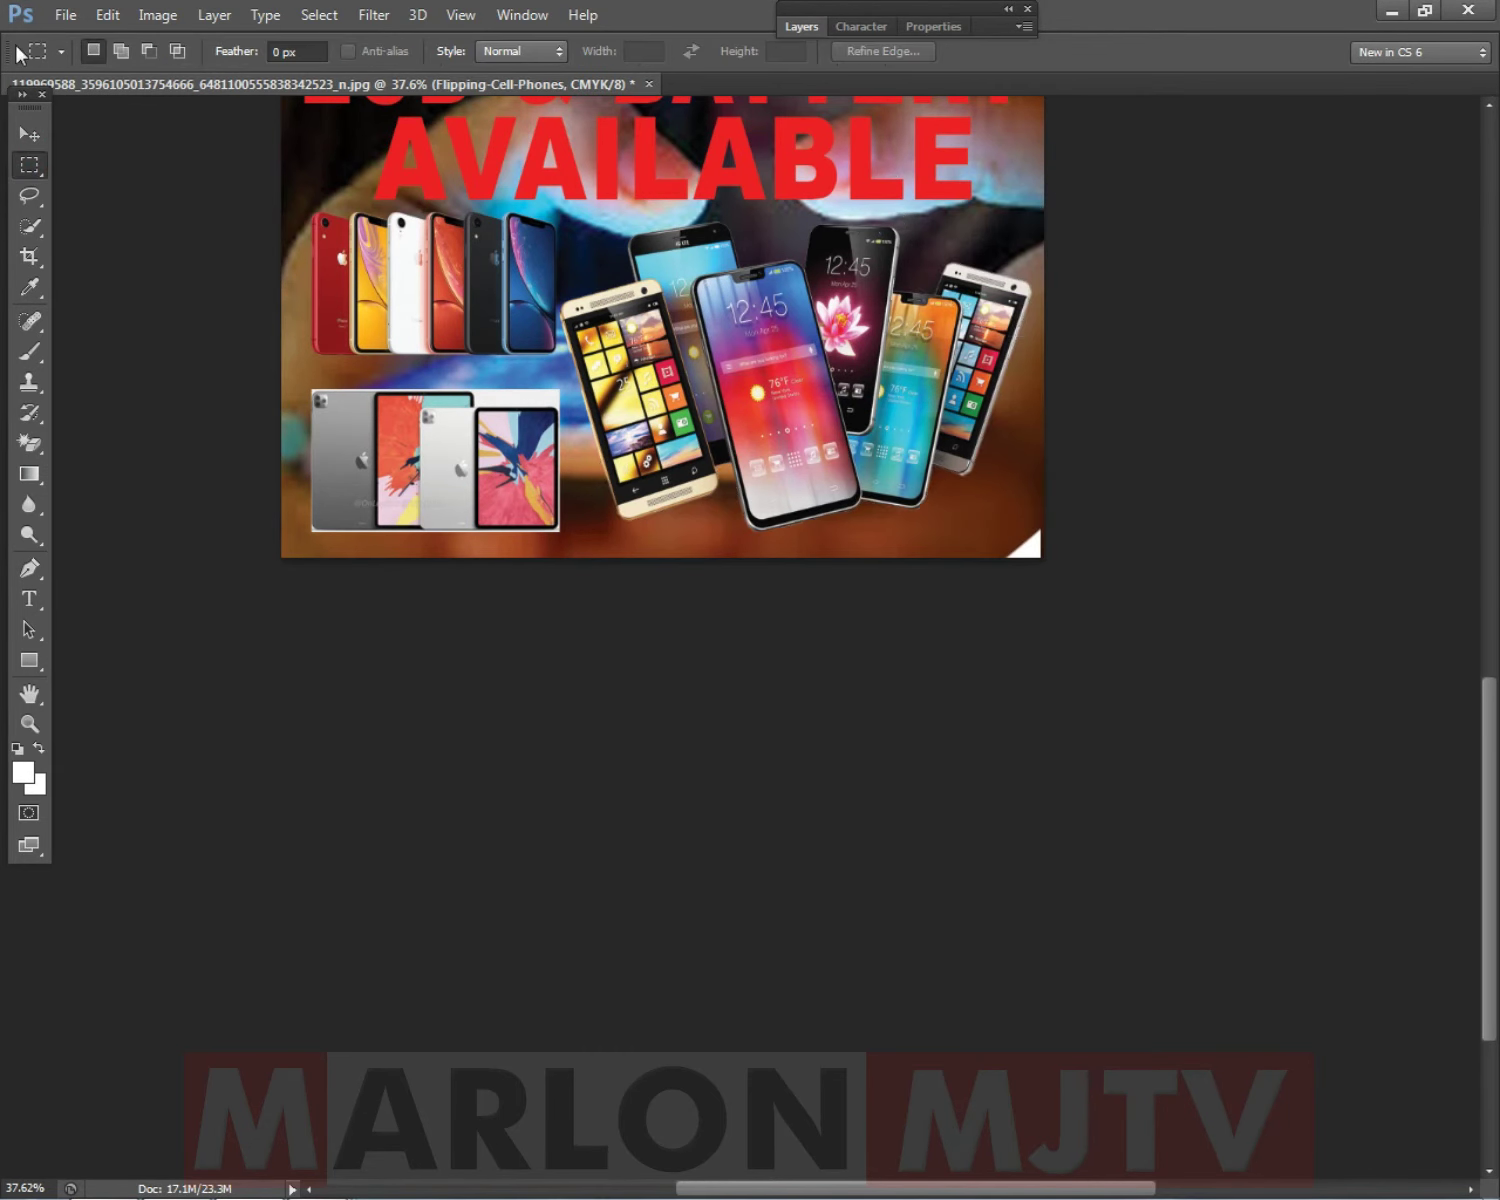
{"action": "left_click", "coordinate": [29, 134]}
{"action": "key", "text": "ctrl+0"}
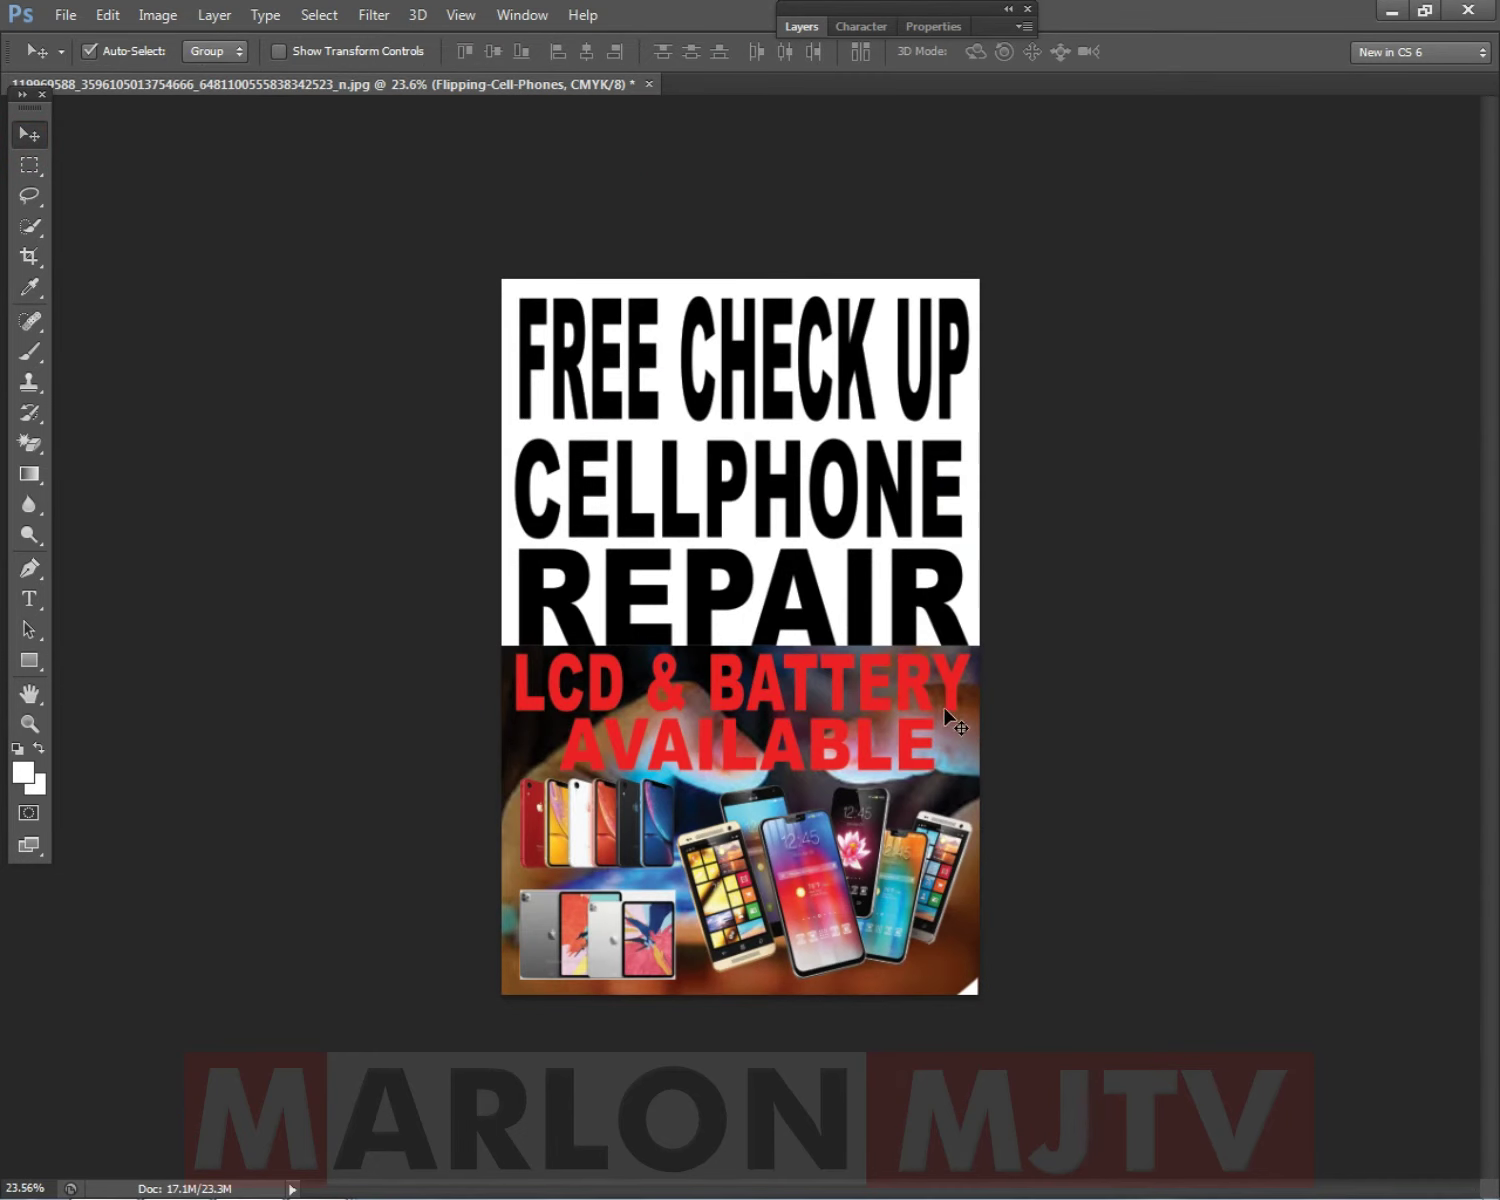
Nudge the cut-out group of phones slightly down.
{"action": "scroll", "coordinate": [842, 906], "scroll_direction": "up", "scroll_amount": 1}
{"action": "key", "text": "ctrl+t"}
{"action": "key", "text": "Return"}
{"action": "key", "text": "ctrl+z"}
{"action": "key", "text": "ctrl+z"}
{"action": "key", "text": "Down"}
{"action": "key", "text": "Down"}
{"action": "key", "text": "Down"}
{"action": "key", "text": "Down"}
{"action": "key", "text": "Down"}
{"action": "key", "text": "Down"}
{"action": "key", "text": "Down"}
{"action": "key", "text": "Down"}
{"action": "key", "text": "Down"}
{"action": "key", "text": "Down"}
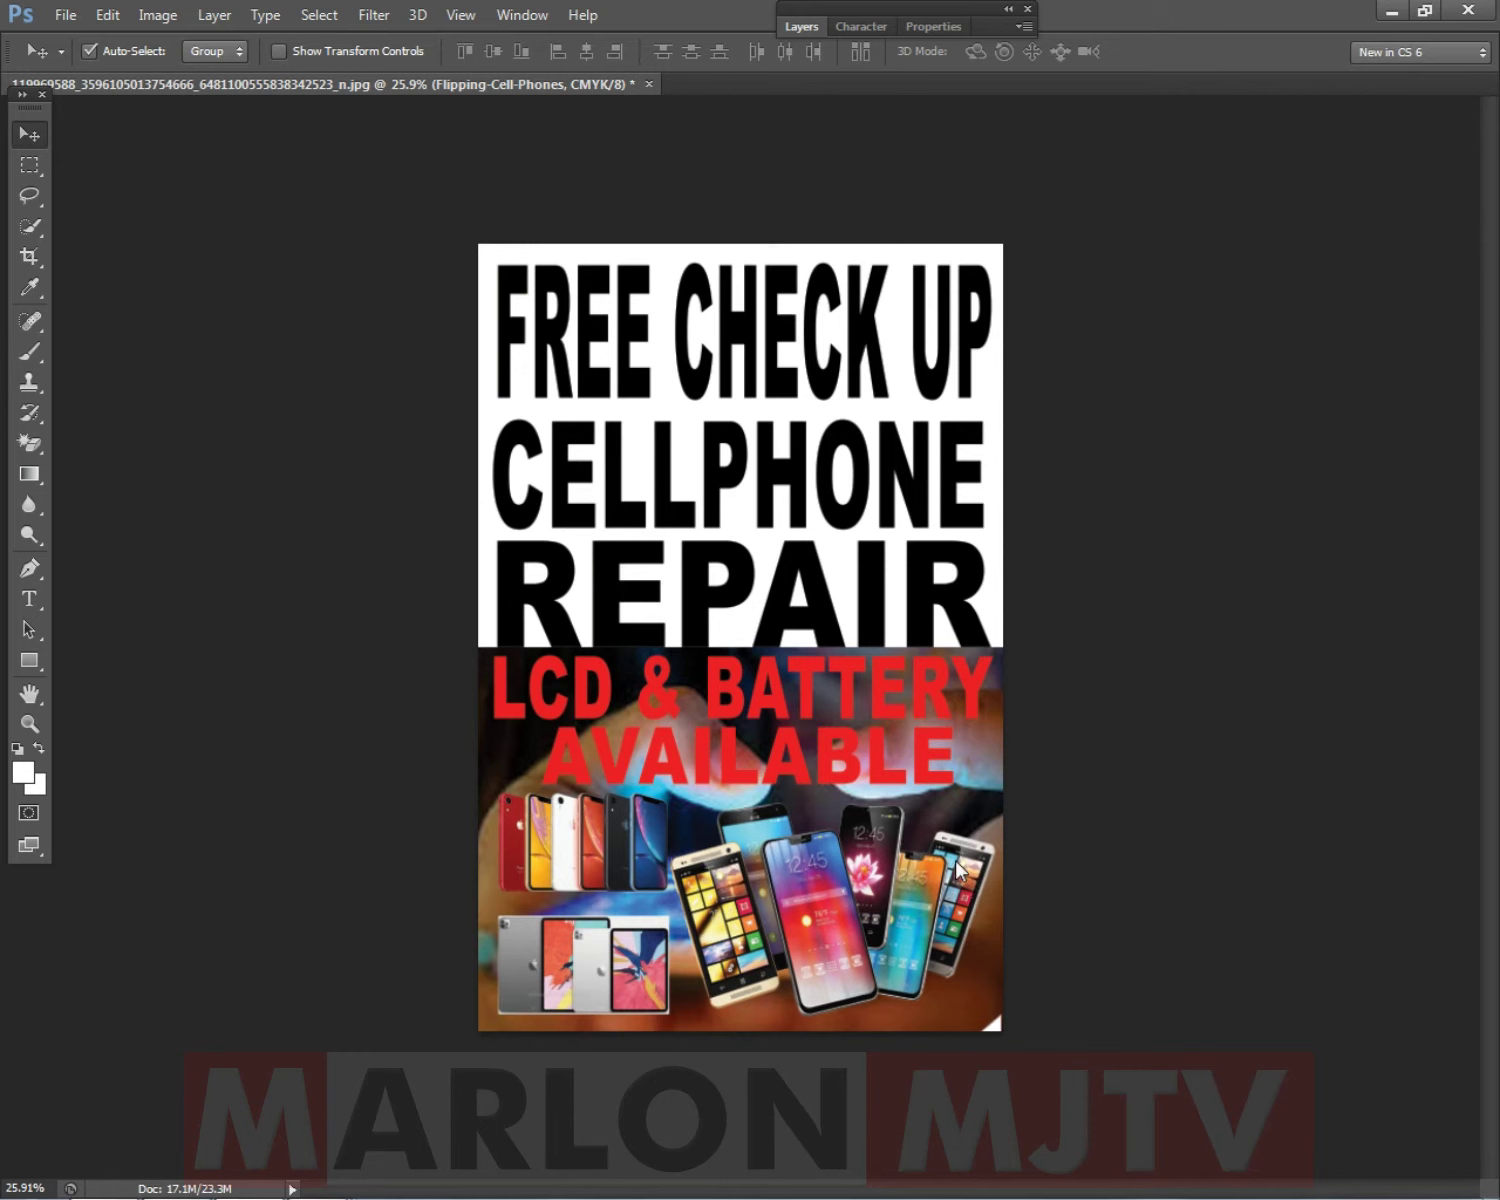
Try to erase the top edge of the hands picture on Layer 4 with a 250 px Eraser brush.
{"action": "right_click", "coordinate": [970, 778]}
{"action": "left_click", "coordinate": [1020, 790]}
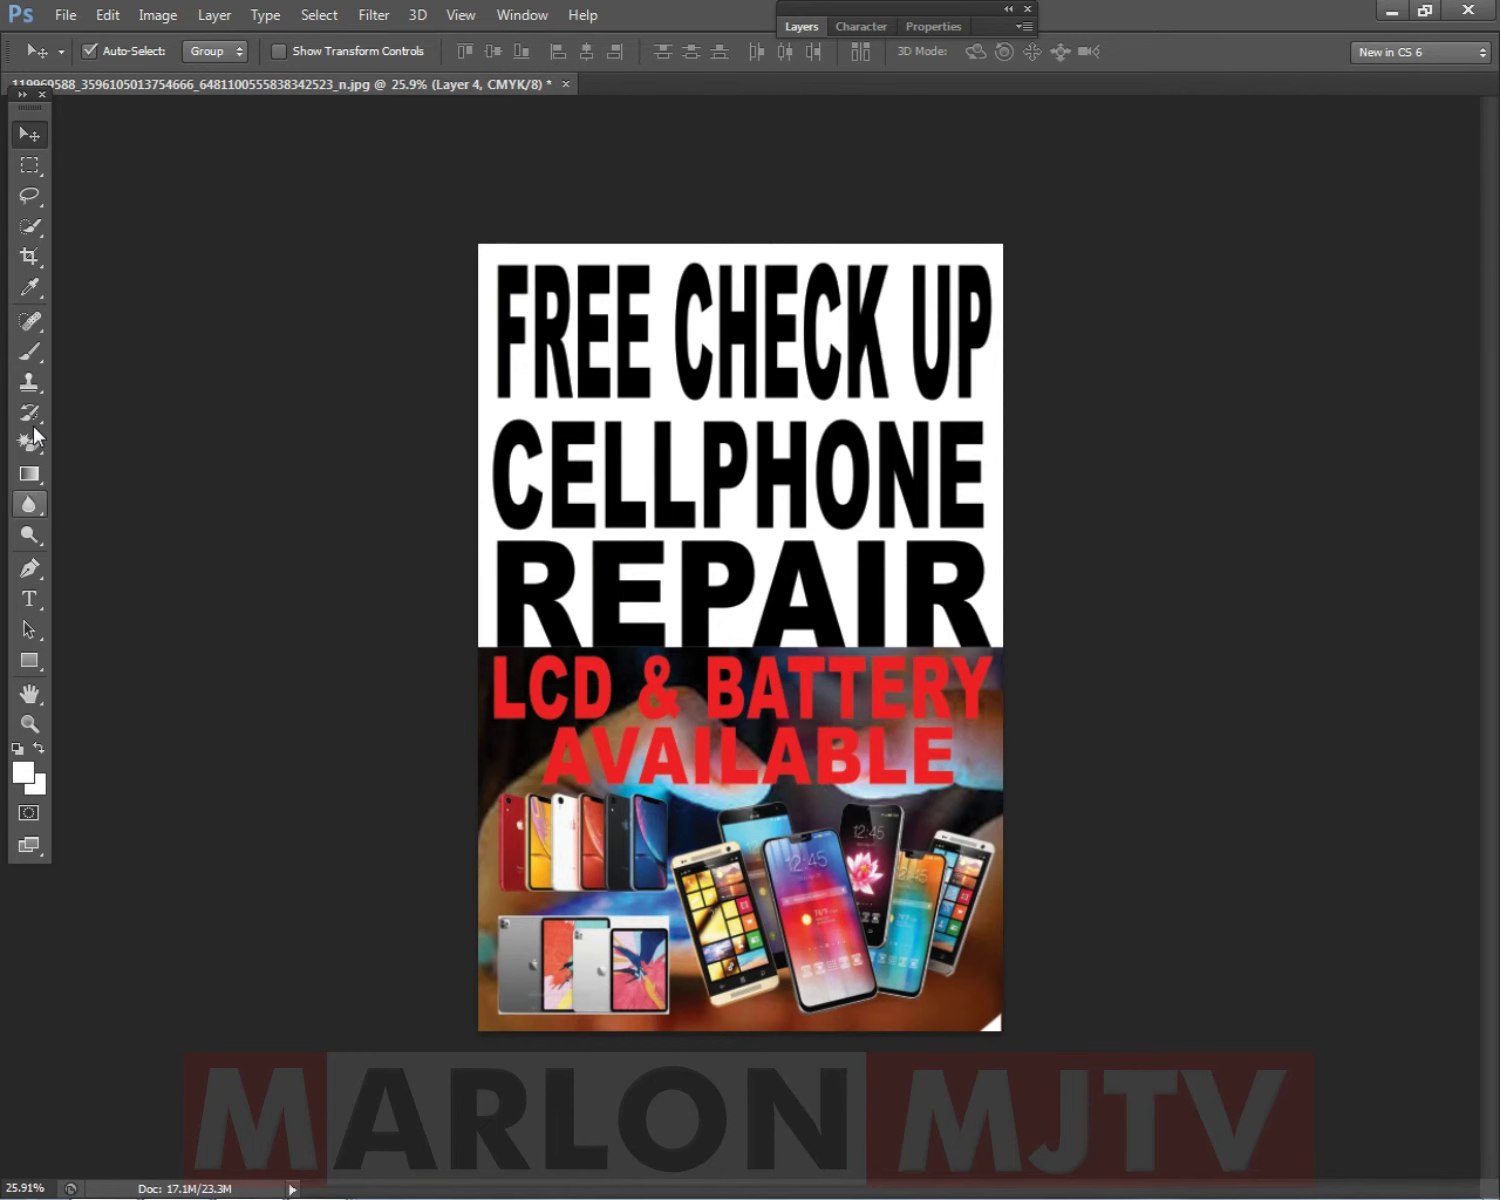
{"action": "left_click", "coordinate": [22, 456]}
{"action": "left_click", "coordinate": [101, 449]}
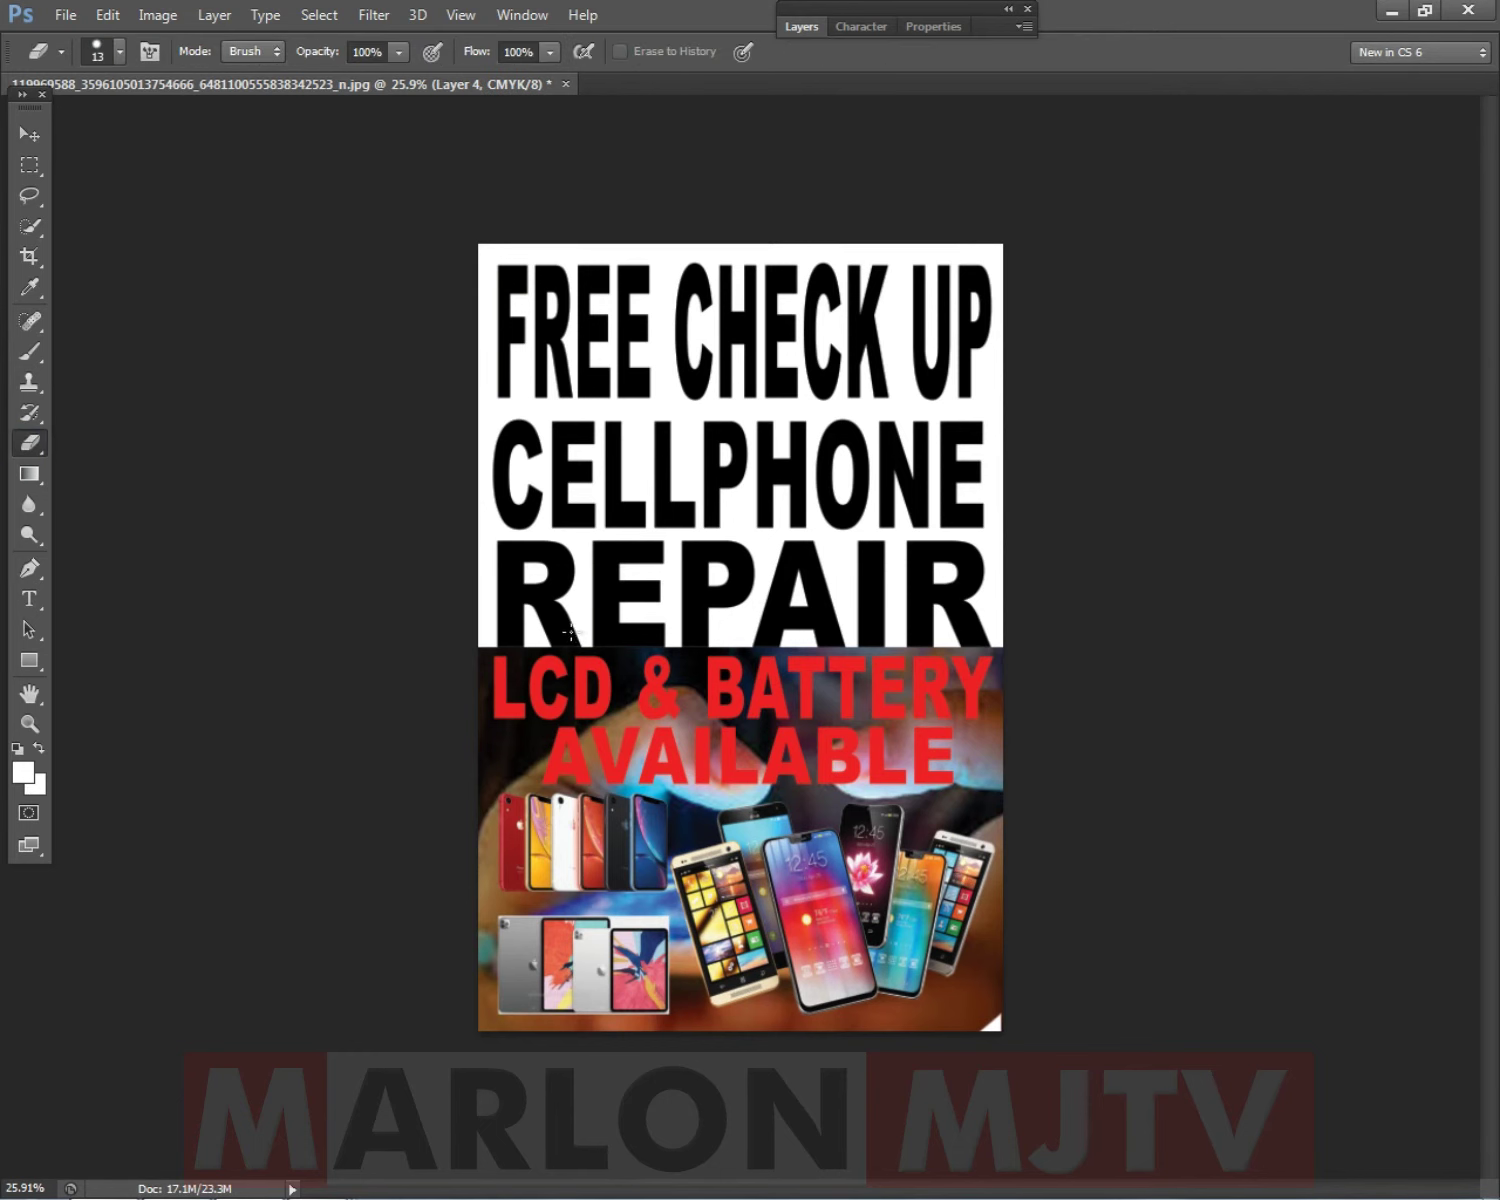
{"action": "left_click_drag", "start_coordinate": [667, 640], "coordinate": [1012, 617]}
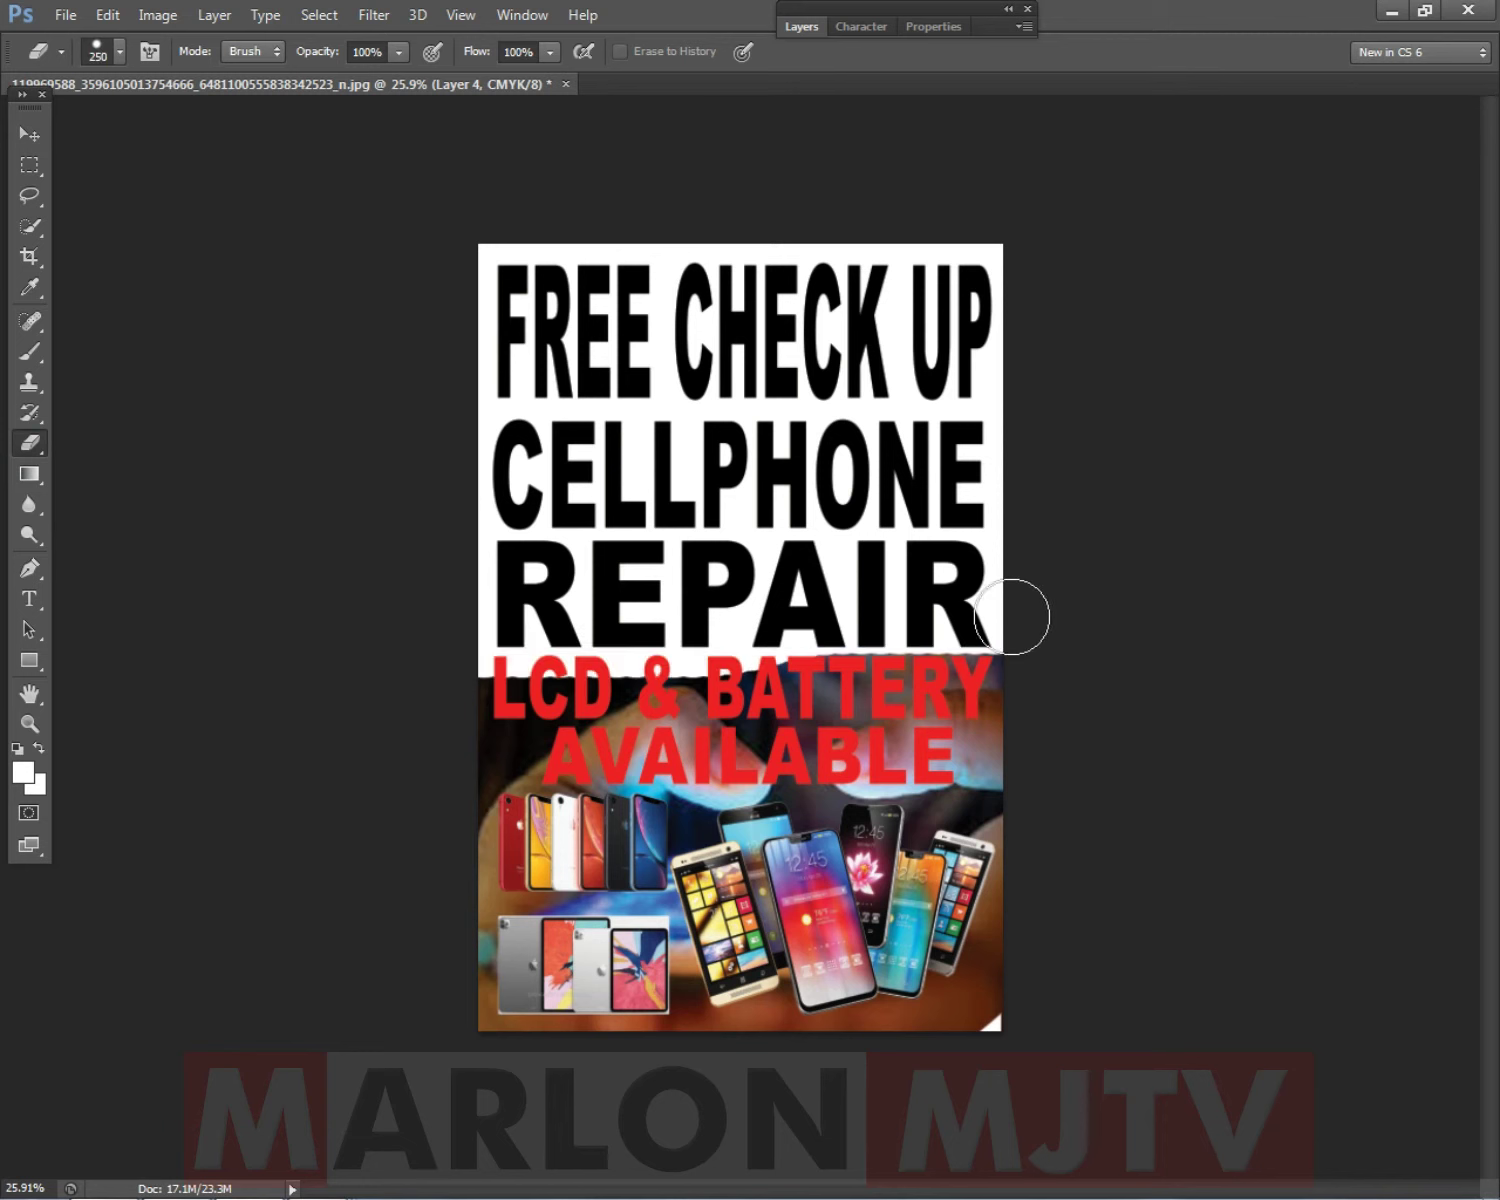
{"action": "key", "text": "ctrl+z"}
Fade the top edge of the hands picture on Layer 4 below REPAIR with a soft 500 px Eraser at 0% hardness.
{"action": "right_click", "coordinate": [806, 694]}
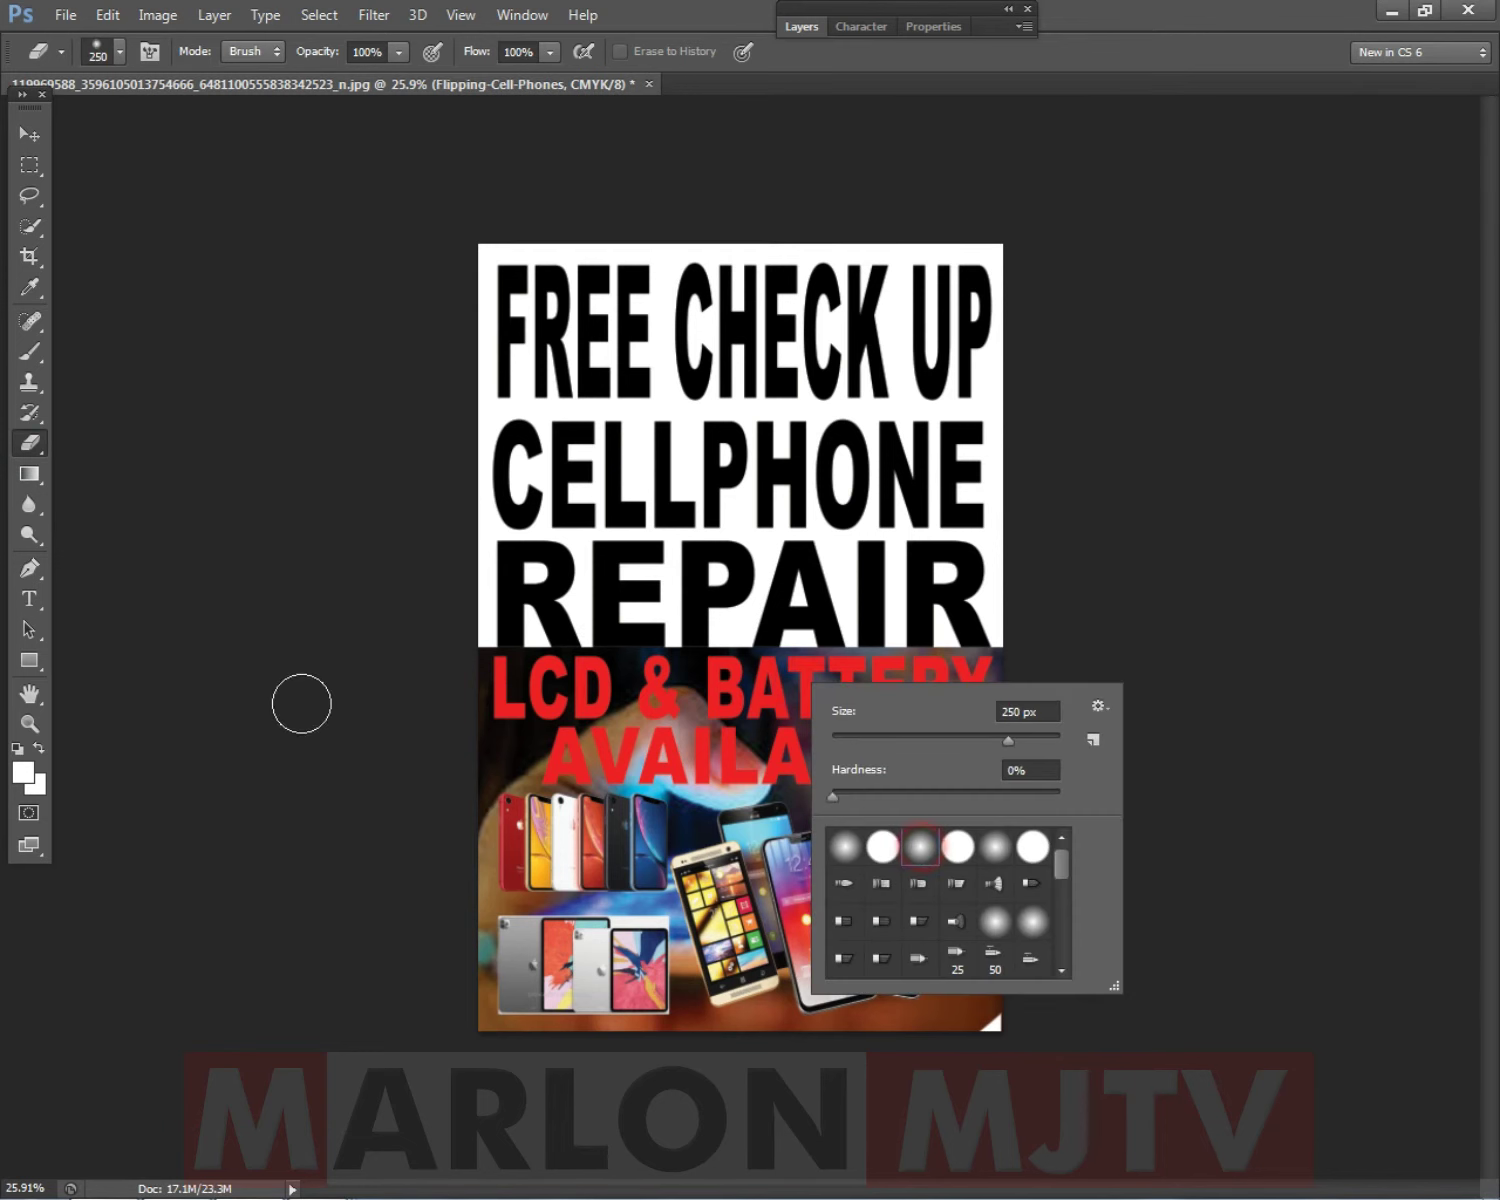
{"action": "left_click", "coordinate": [301, 703]}
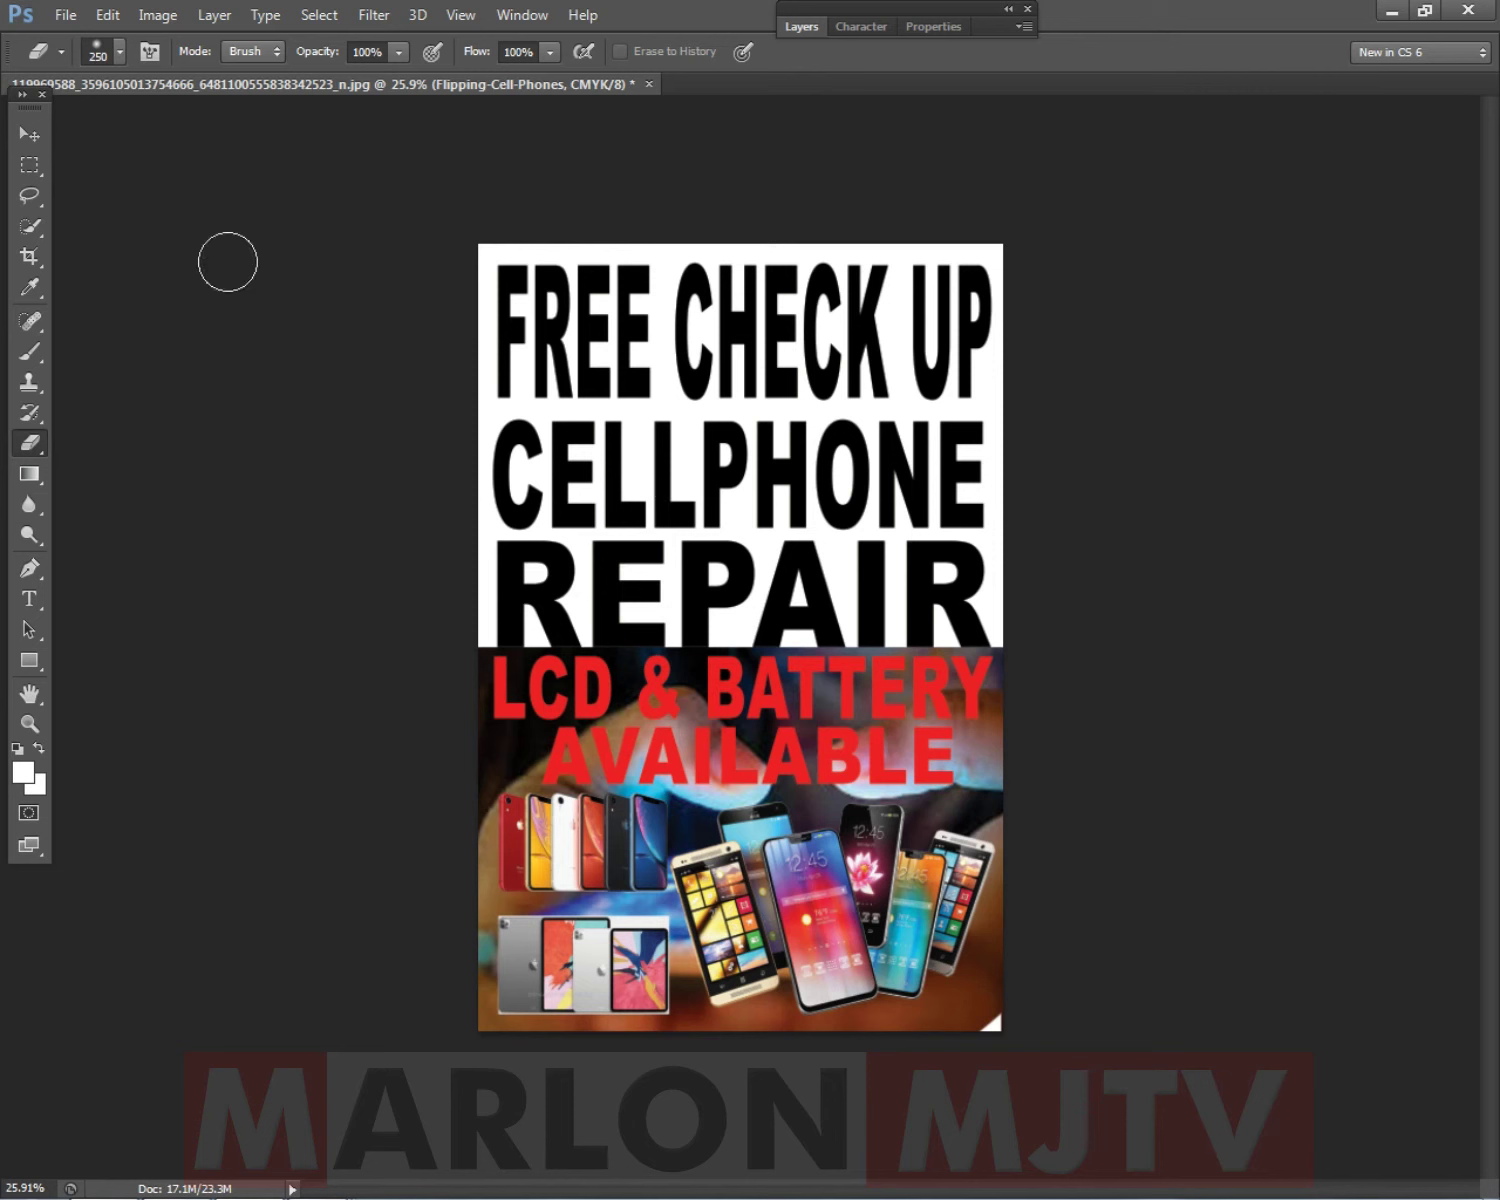
{"action": "left_click", "coordinate": [28, 136]}
{"action": "left_click", "coordinate": [500, 755]}
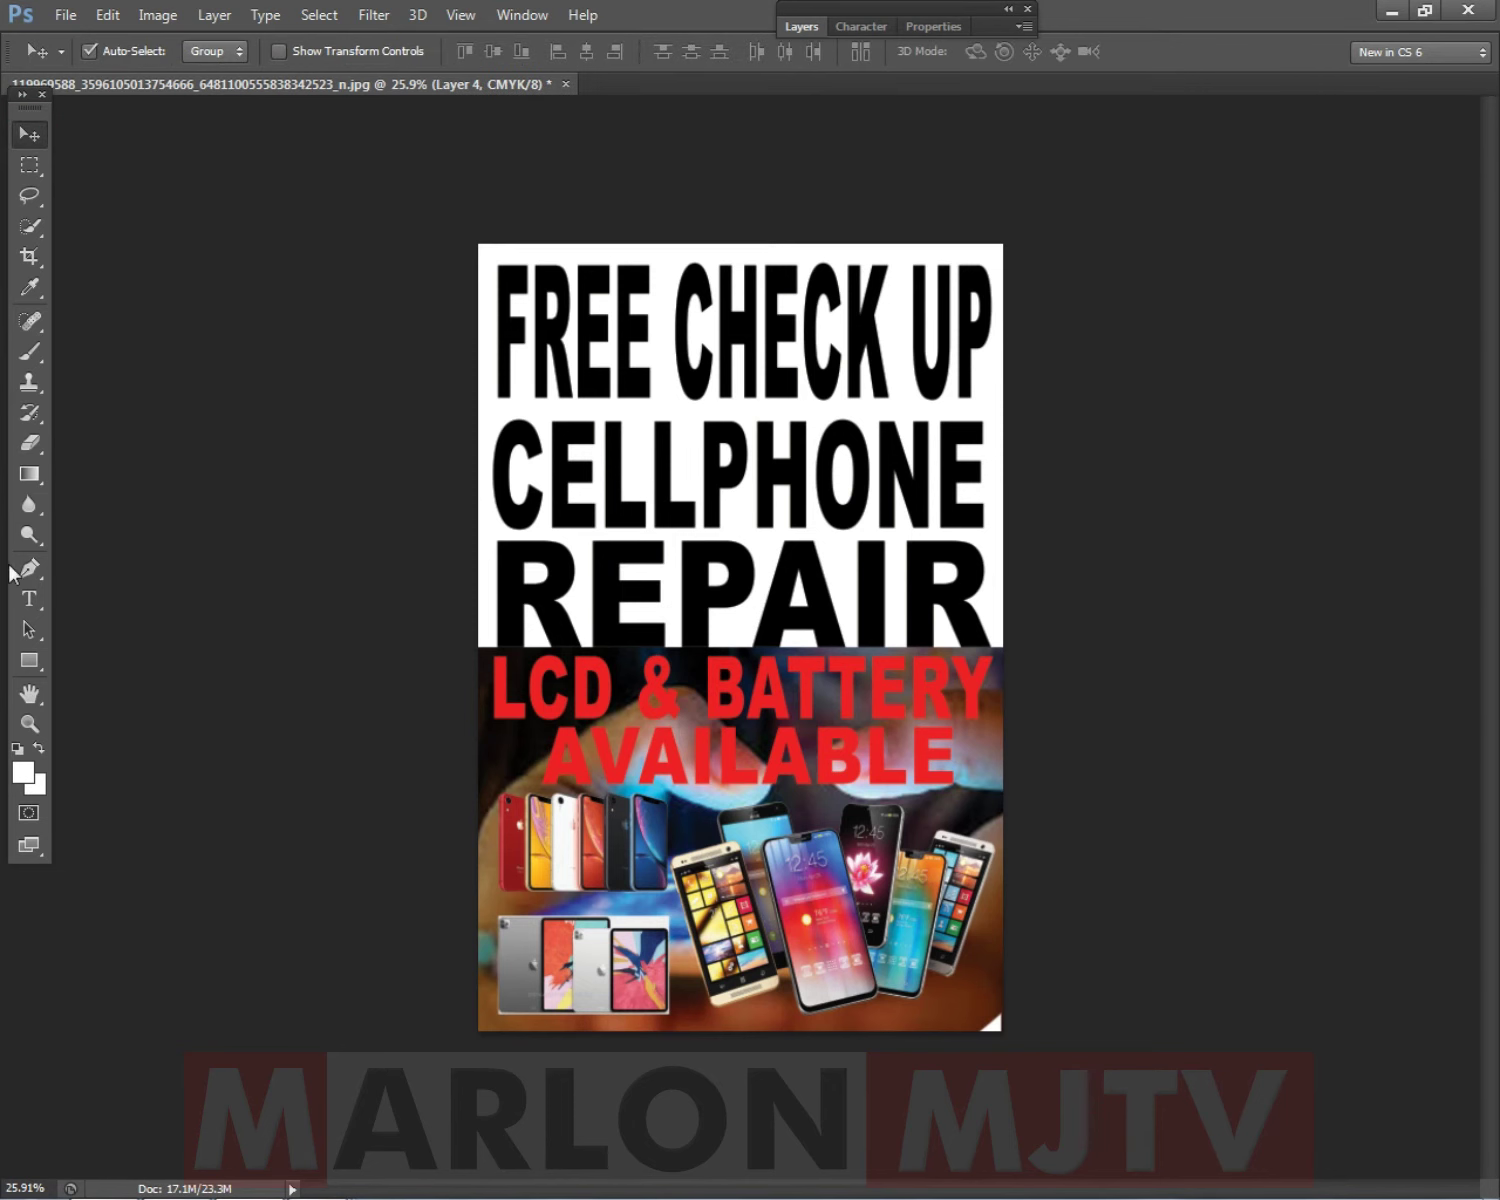
{"action": "left_click", "coordinate": [29, 444]}
{"action": "mouse_move", "coordinate": [395, 639]}
{"action": "left_mouse_down"}
{"action": "mouse_move", "coordinate": [1078, 626]}
{"action": "mouse_move", "coordinate": [560, 600]}
{"action": "left_mouse_up"}
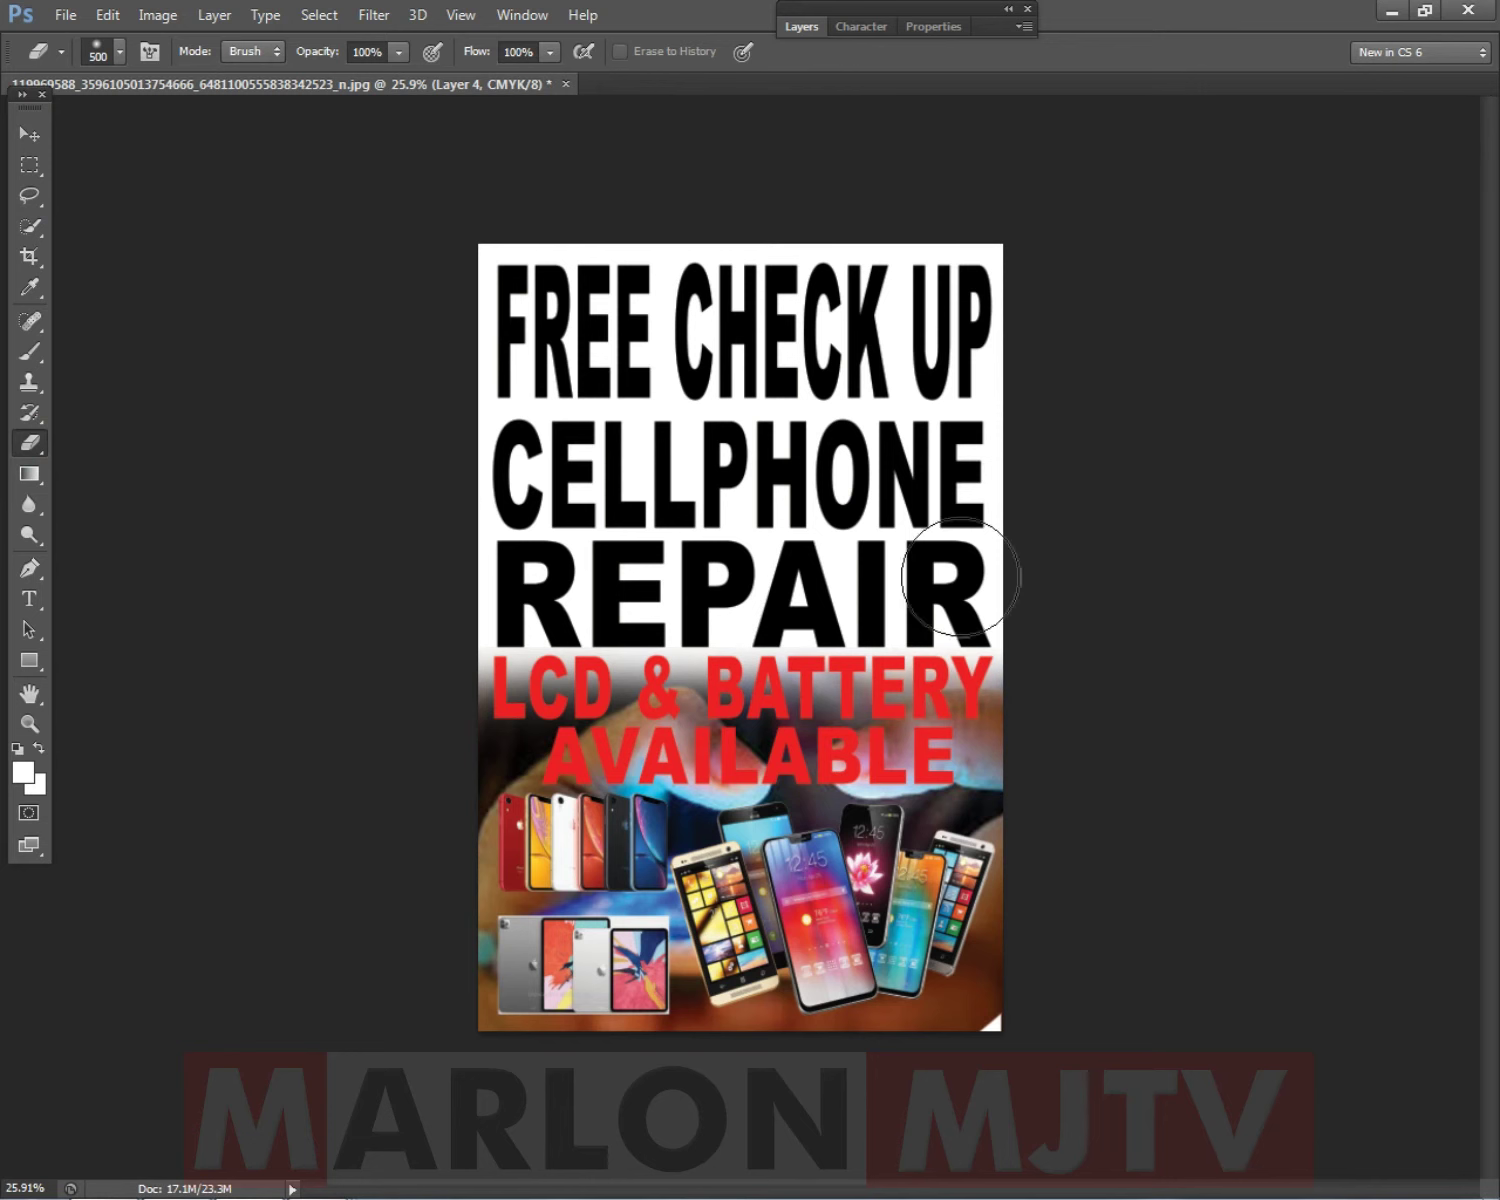
{"action": "scroll", "coordinate": [1047, 600], "scroll_direction": "down", "scroll_amount": 5}
{"action": "scroll", "coordinate": [1115, 640], "scroll_direction": "up", "scroll_amount": 4}
Reduce the height of the cut-out group of phones slightly by lowering its top edge.
{"action": "left_click", "coordinate": [30, 134]}
{"action": "scroll", "coordinate": [777, 672], "scroll_direction": "up", "scroll_amount": 3}
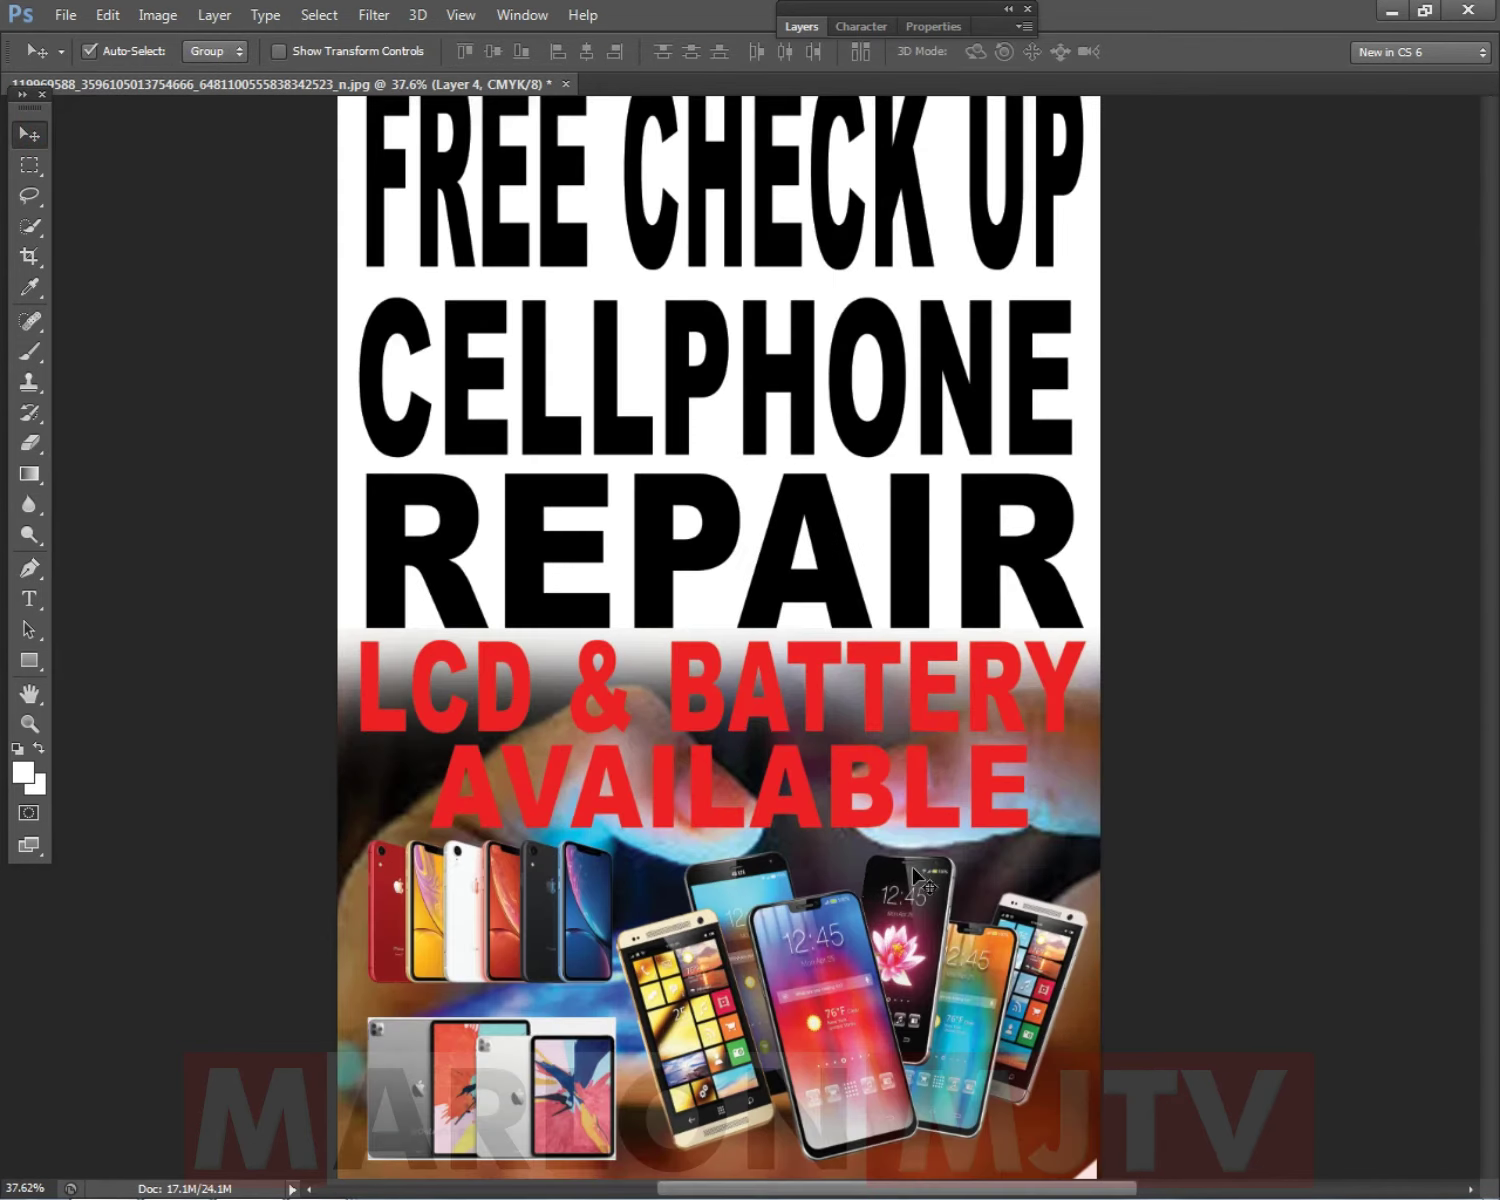
{"action": "right_click", "coordinate": [743, 958]}
{"action": "left_click", "coordinate": [775, 968]}
{"action": "key", "text": "ctrl+t"}
{"action": "left_click_drag", "start_coordinate": [858, 852], "coordinate": [859, 865]}
{"action": "key", "text": "Return"}
{"action": "scroll", "coordinate": [882, 649], "scroll_direction": "down", "scroll_amount": 4}
{"action": "scroll", "coordinate": [880, 648], "scroll_direction": "down", "scroll_amount": 2}
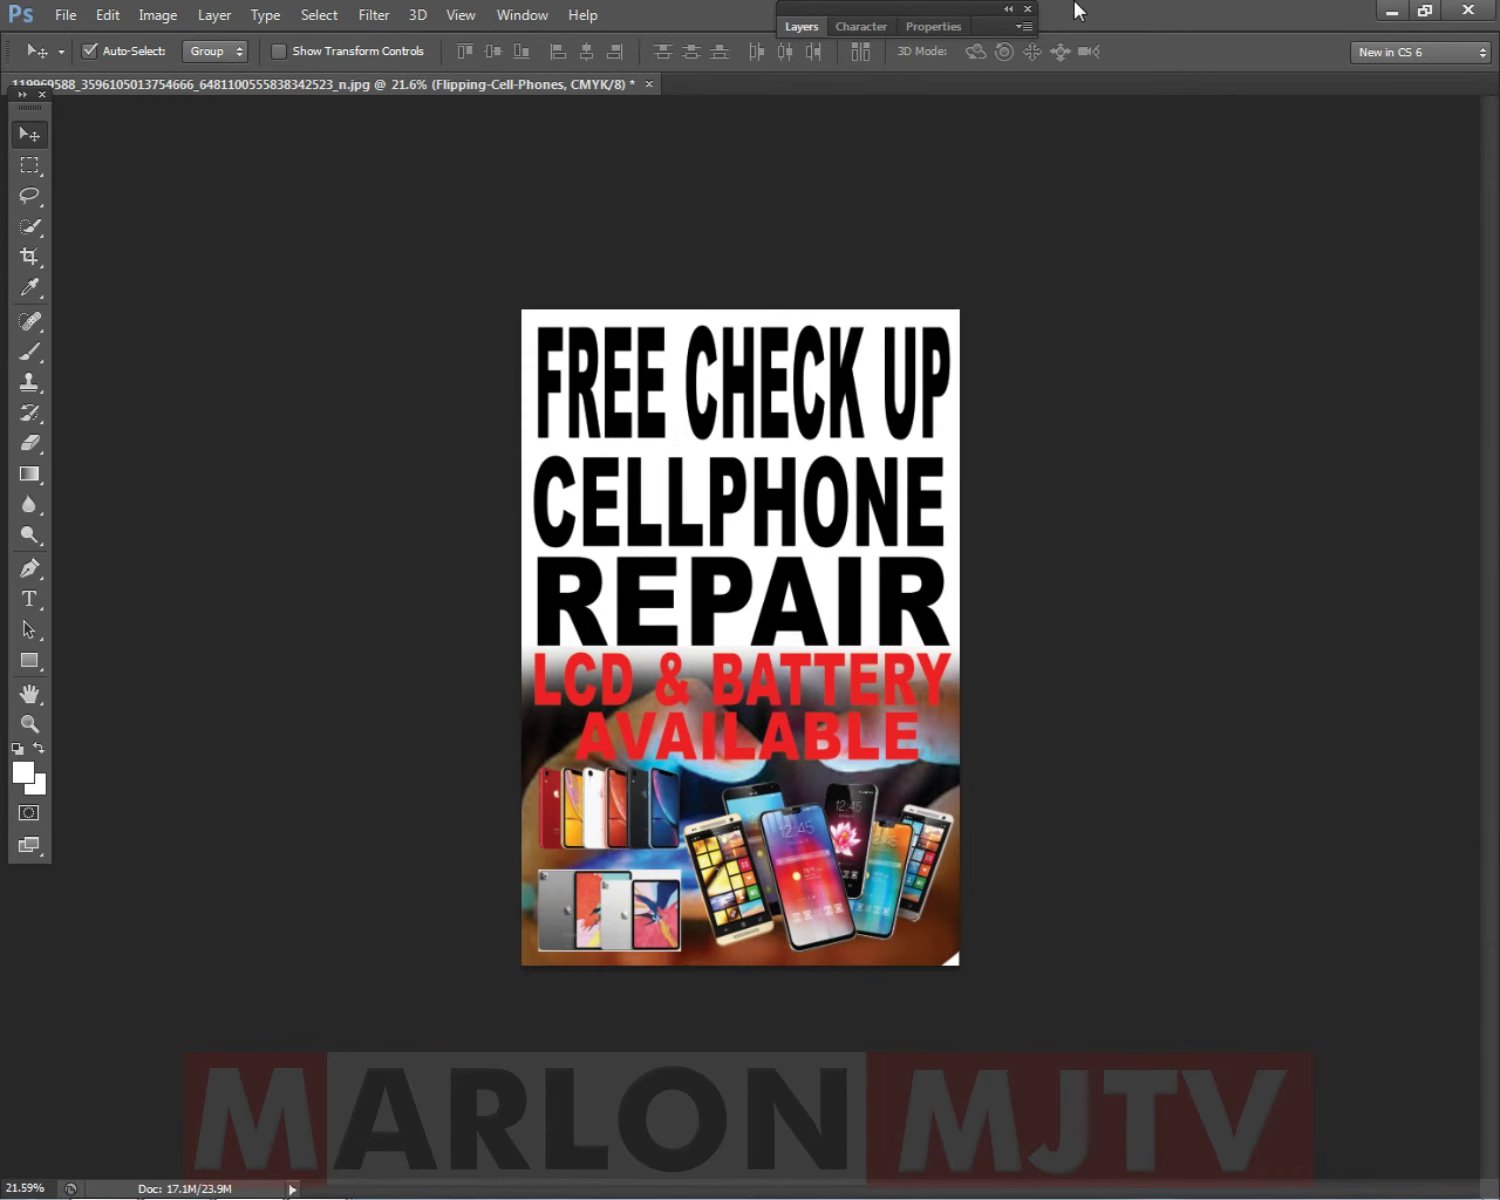
Add an Outer Glow to the Flipping-Cell-Phones layer with 11% spread and 43 px size.
{"action": "left_click", "coordinate": [822, 20]}
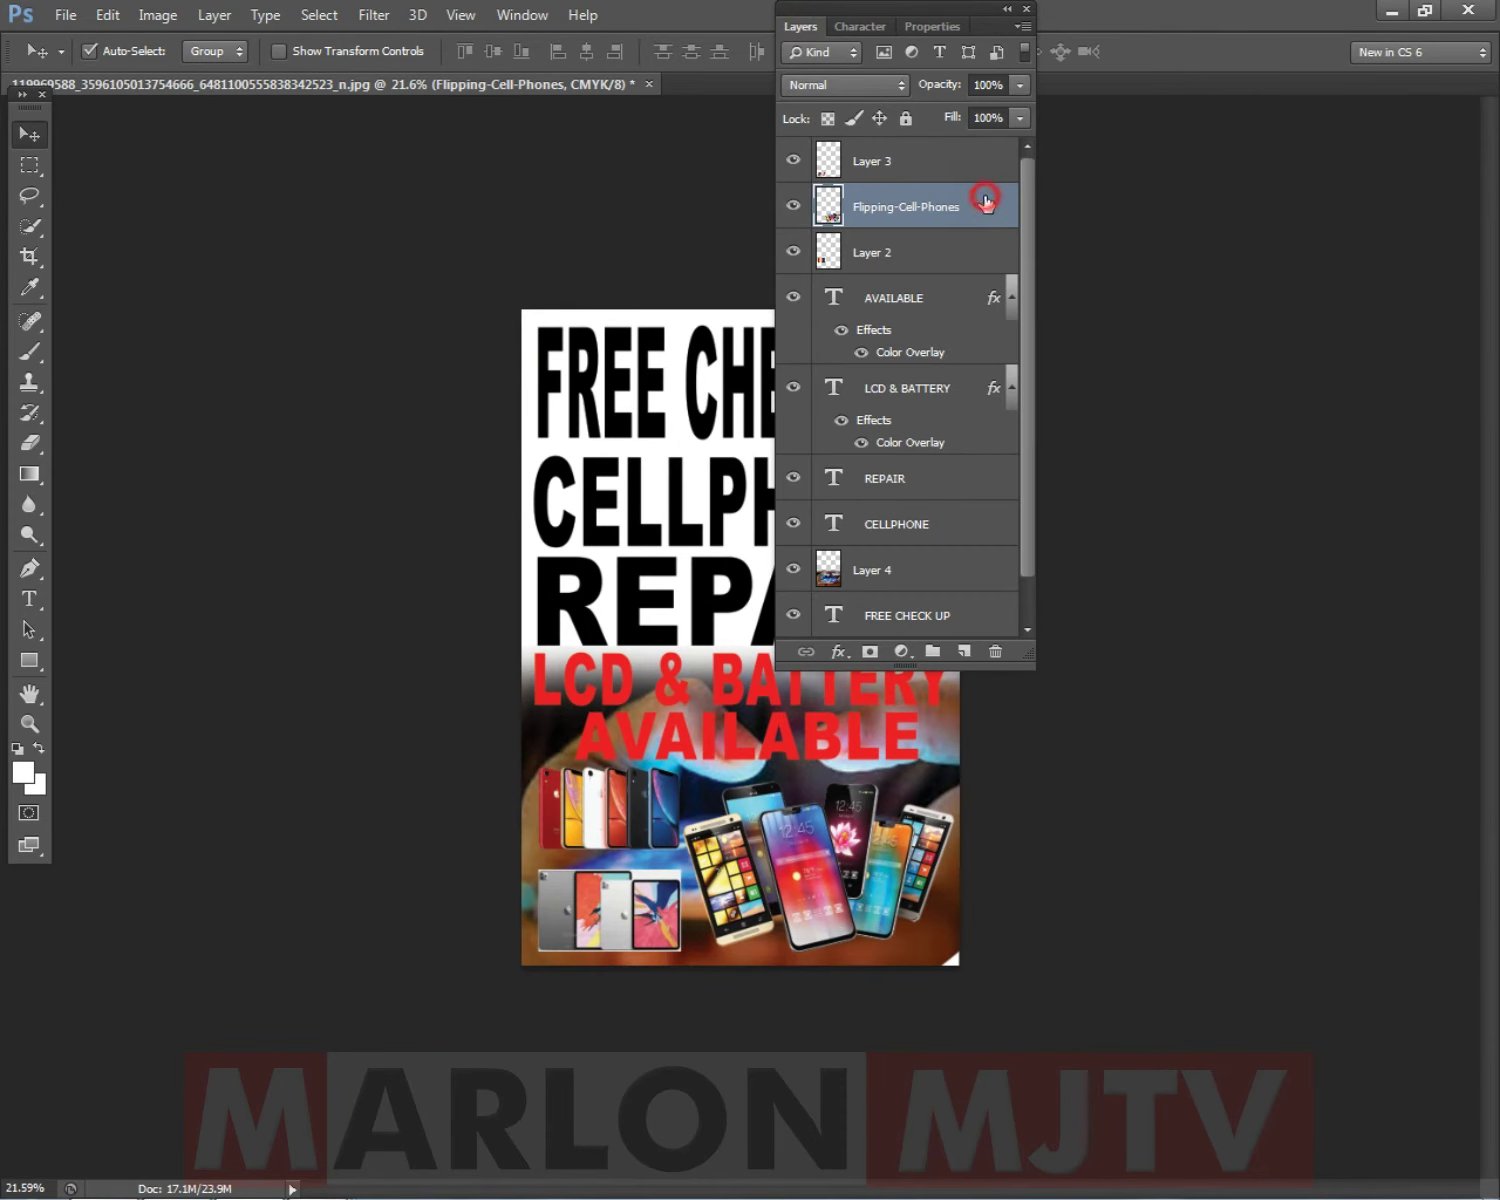
{"action": "double_click", "coordinate": [985, 201]}
{"action": "left_click", "coordinate": [449, 566]}
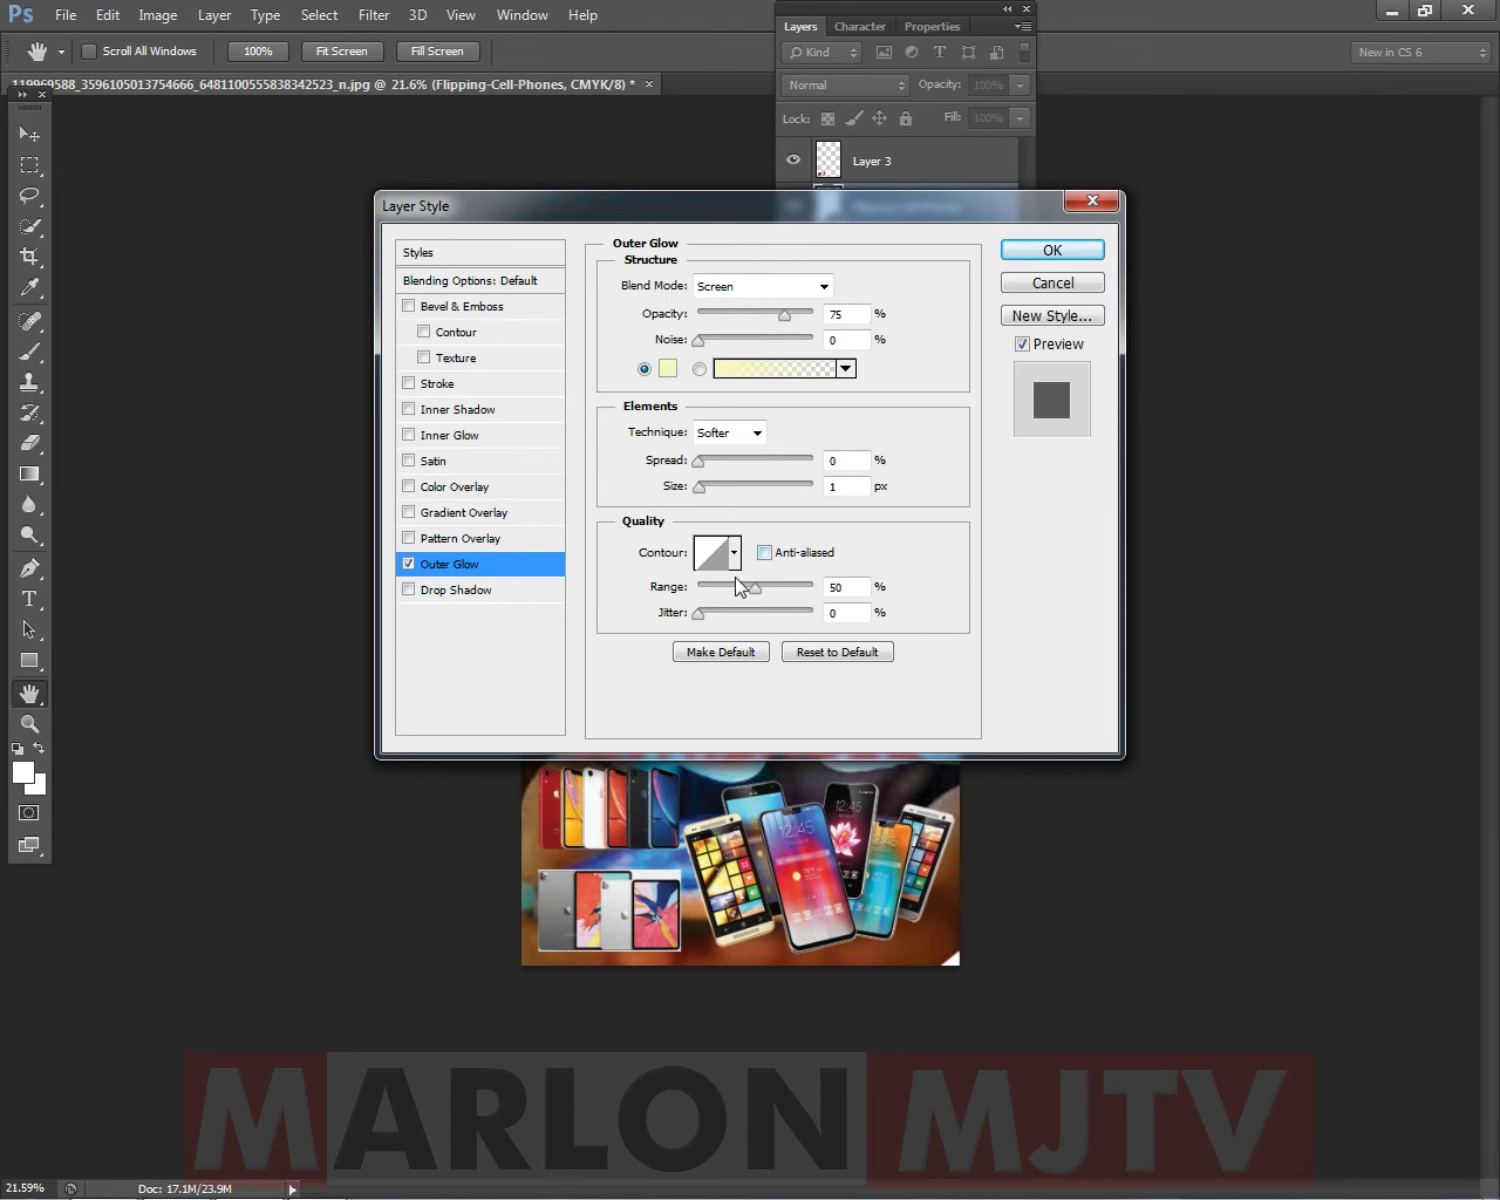
{"action": "mouse_move", "coordinate": [698, 483]}
{"action": "left_mouse_down"}
{"action": "mouse_move", "coordinate": [728, 489]}
{"action": "mouse_move", "coordinate": [712, 461]}
{"action": "left_mouse_up"}
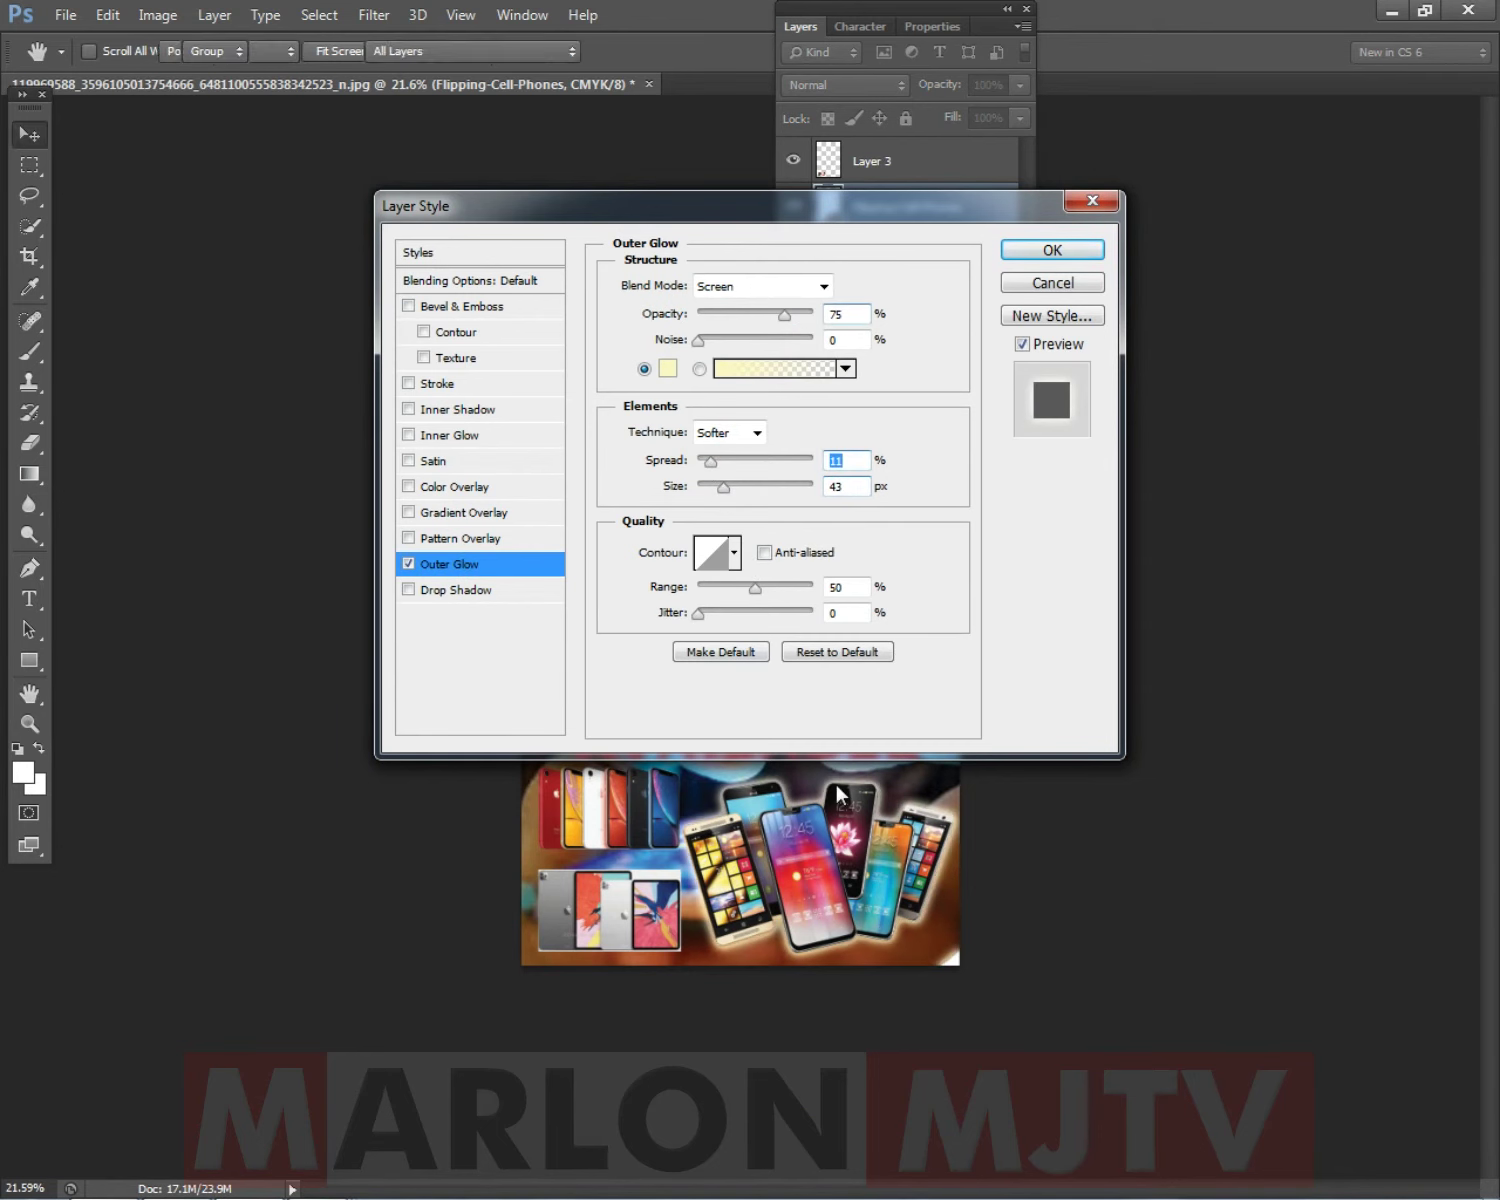
{"action": "key", "text": "Return"}
Copy the layer style of the Flipping-Cell-Phones layer and paste it onto Layer 2.
{"action": "right_click", "coordinate": [790, 876]}
{"action": "left_click", "coordinate": [807, 887]}
{"action": "right_click", "coordinate": [885, 212]}
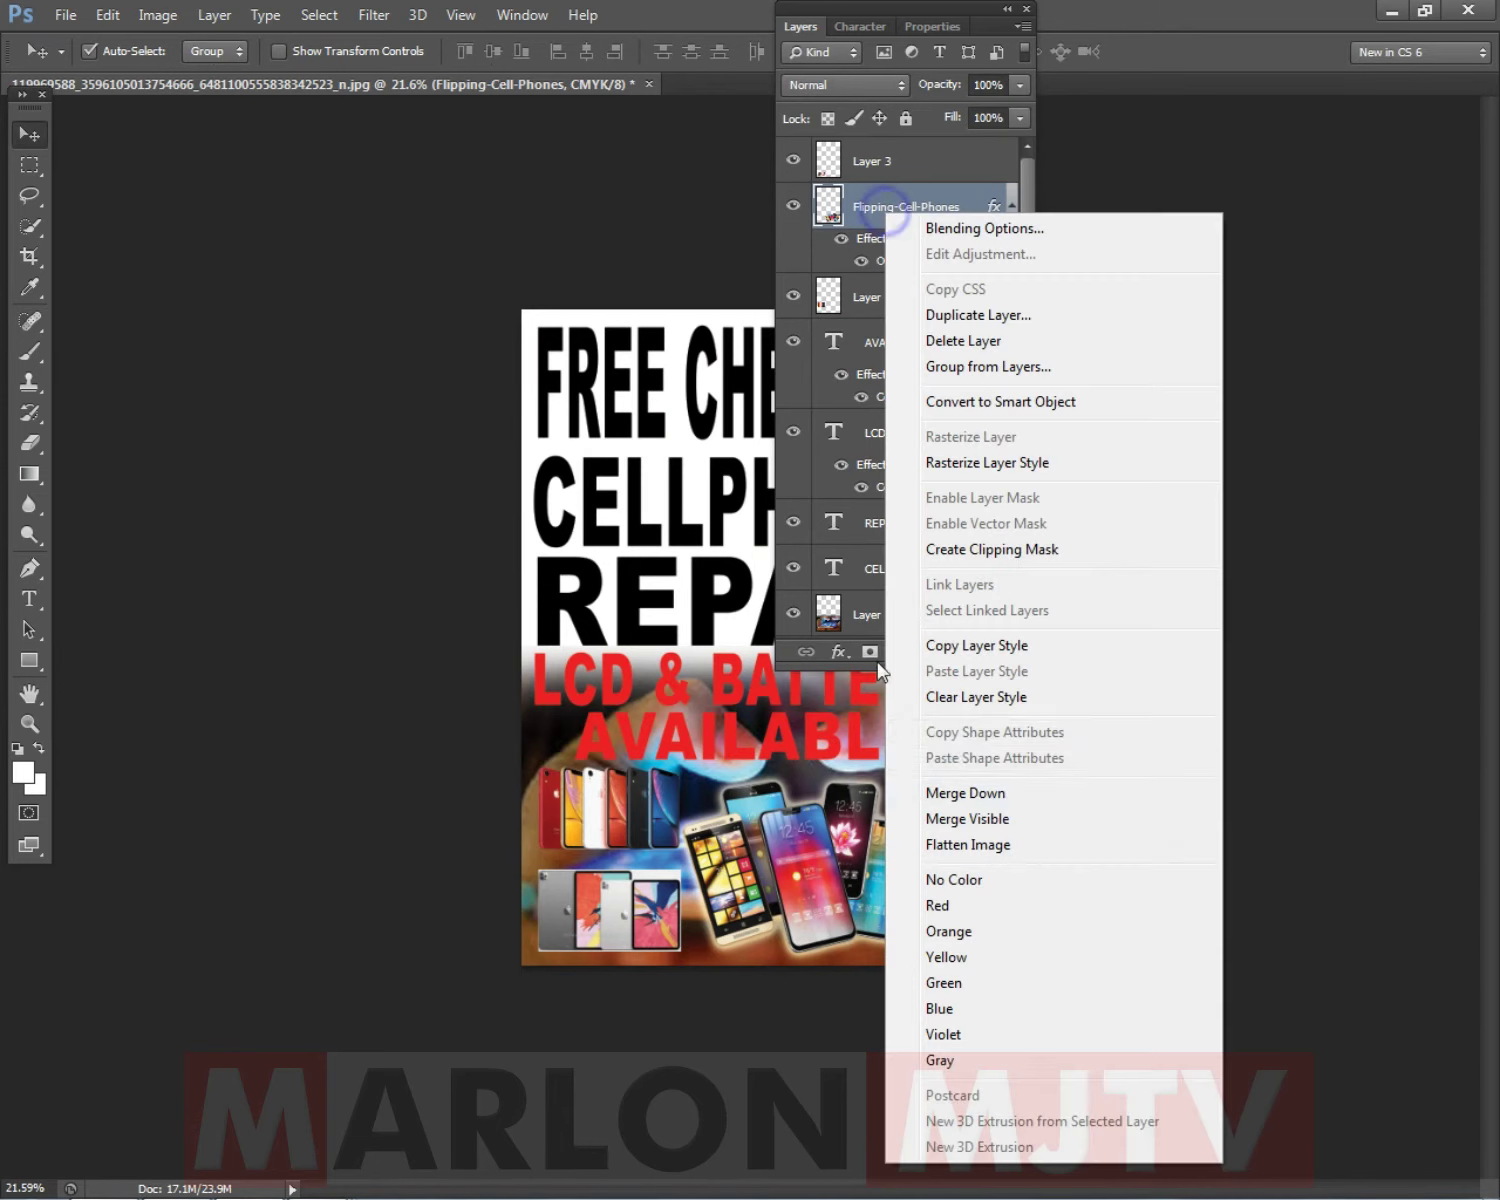
{"action": "left_click", "coordinate": [967, 646]}
{"action": "left_click", "coordinate": [872, 296]}
{"action": "right_click", "coordinate": [877, 293]}
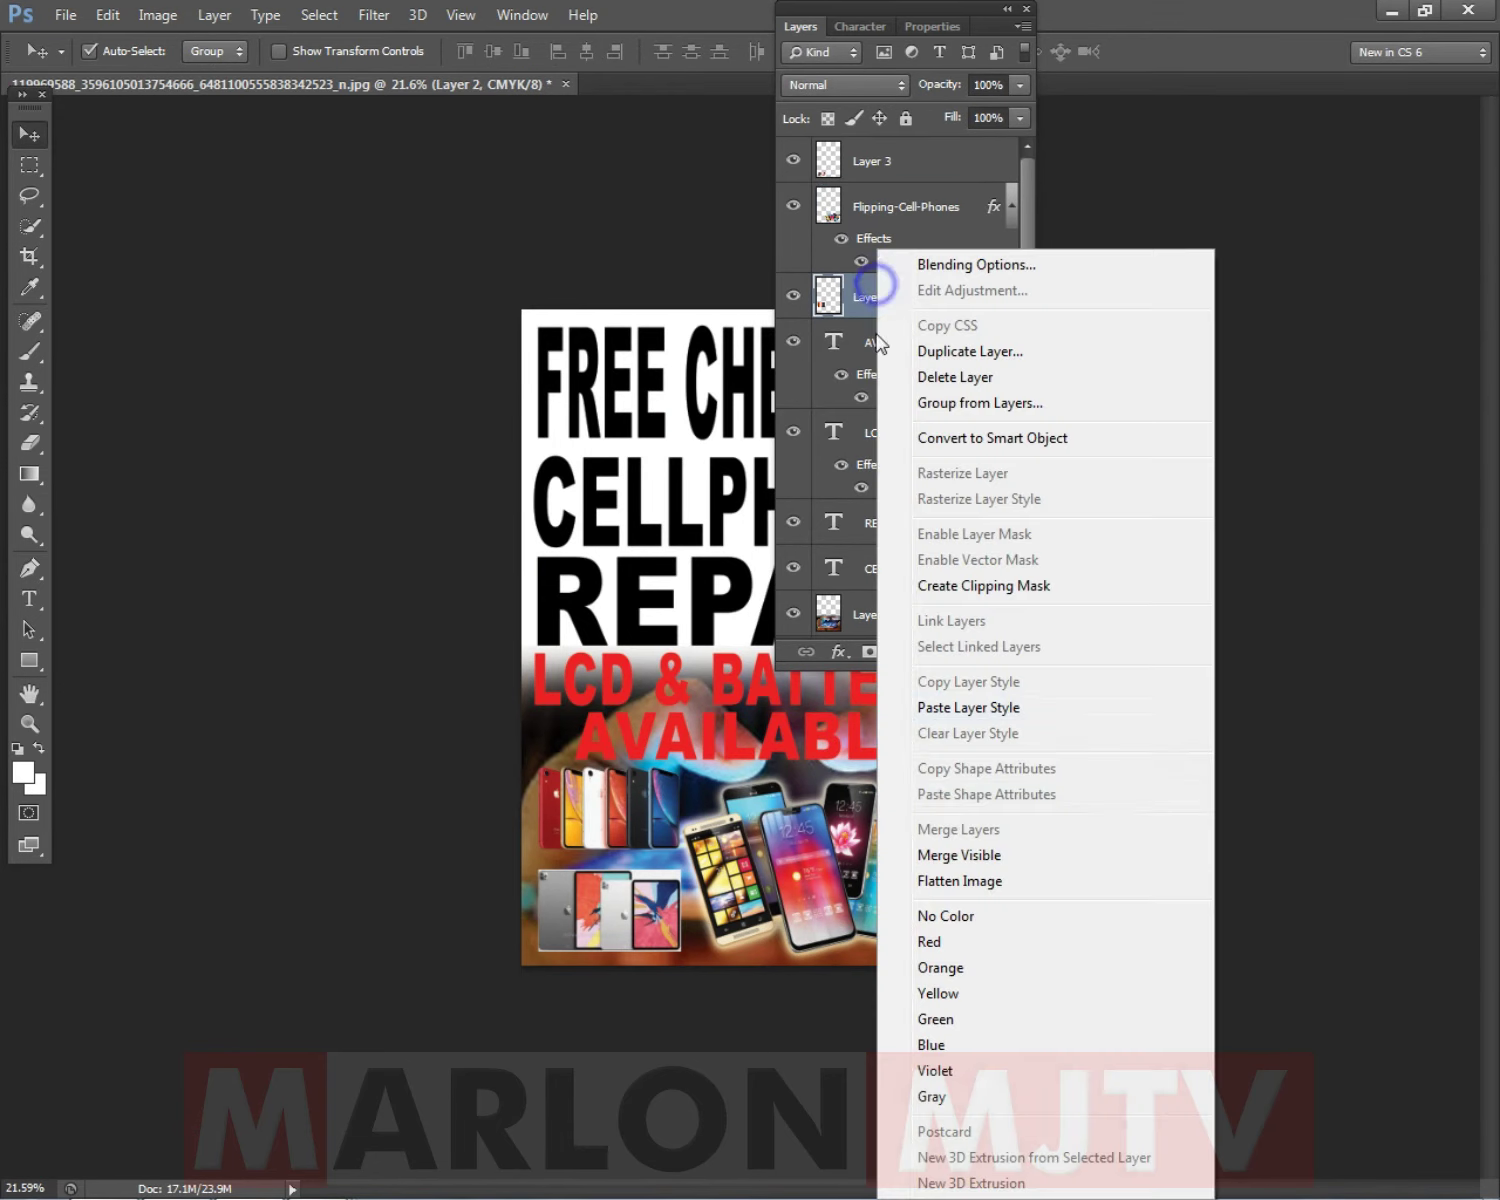
{"action": "left_click", "coordinate": [960, 707]}
Paste the copied Outer Glow style onto Layer 3, the tablets picture.
{"action": "right_click", "coordinate": [598, 905]}
{"action": "left_click", "coordinate": [620, 900]}
{"action": "right_click", "coordinate": [928, 157]}
{"action": "left_click", "coordinate": [1012, 617]}
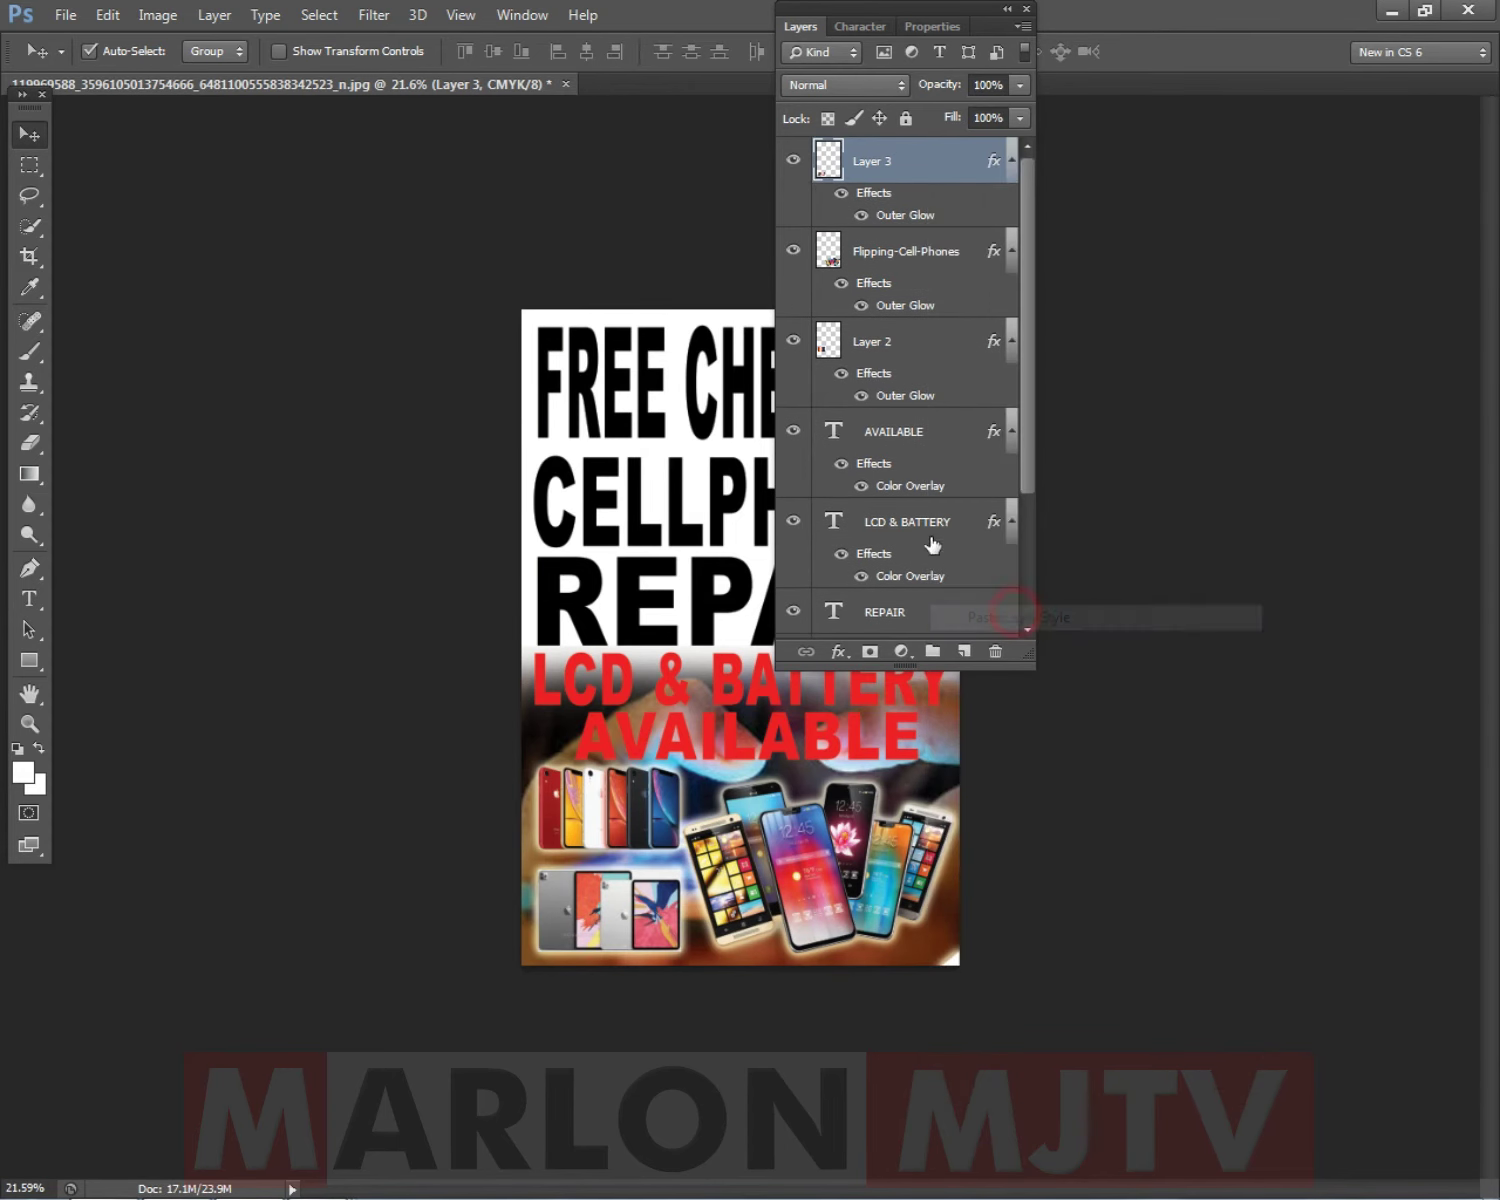
{"action": "left_click", "coordinate": [800, 25]}
{"action": "scroll", "coordinate": [1098, 586], "scroll_direction": "down", "scroll_amount": 3}
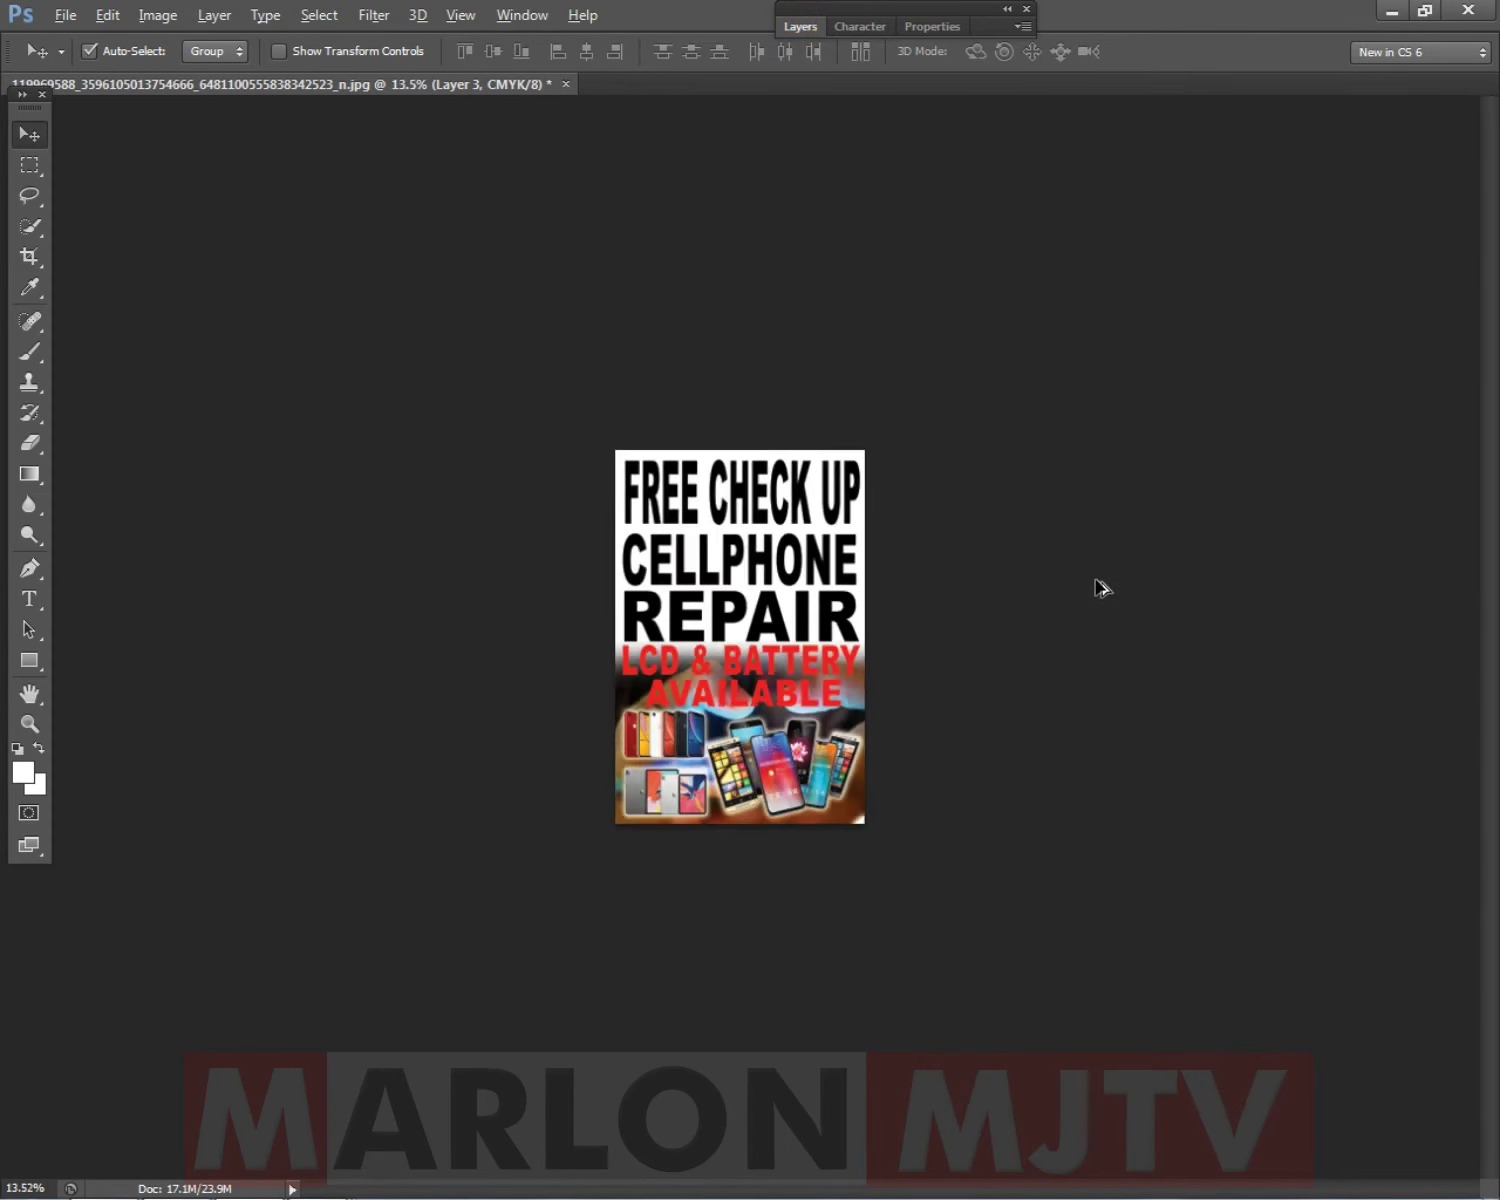
{"action": "scroll", "coordinate": [1101, 563], "scroll_direction": "up", "scroll_amount": 4}
Switch to the Chrome image search and search for "celphones background".
{"action": "key", "text": "alt+Tab"}
{"action": "scroll", "coordinate": [600, 430], "scroll_direction": "up", "scroll_amount": 10}
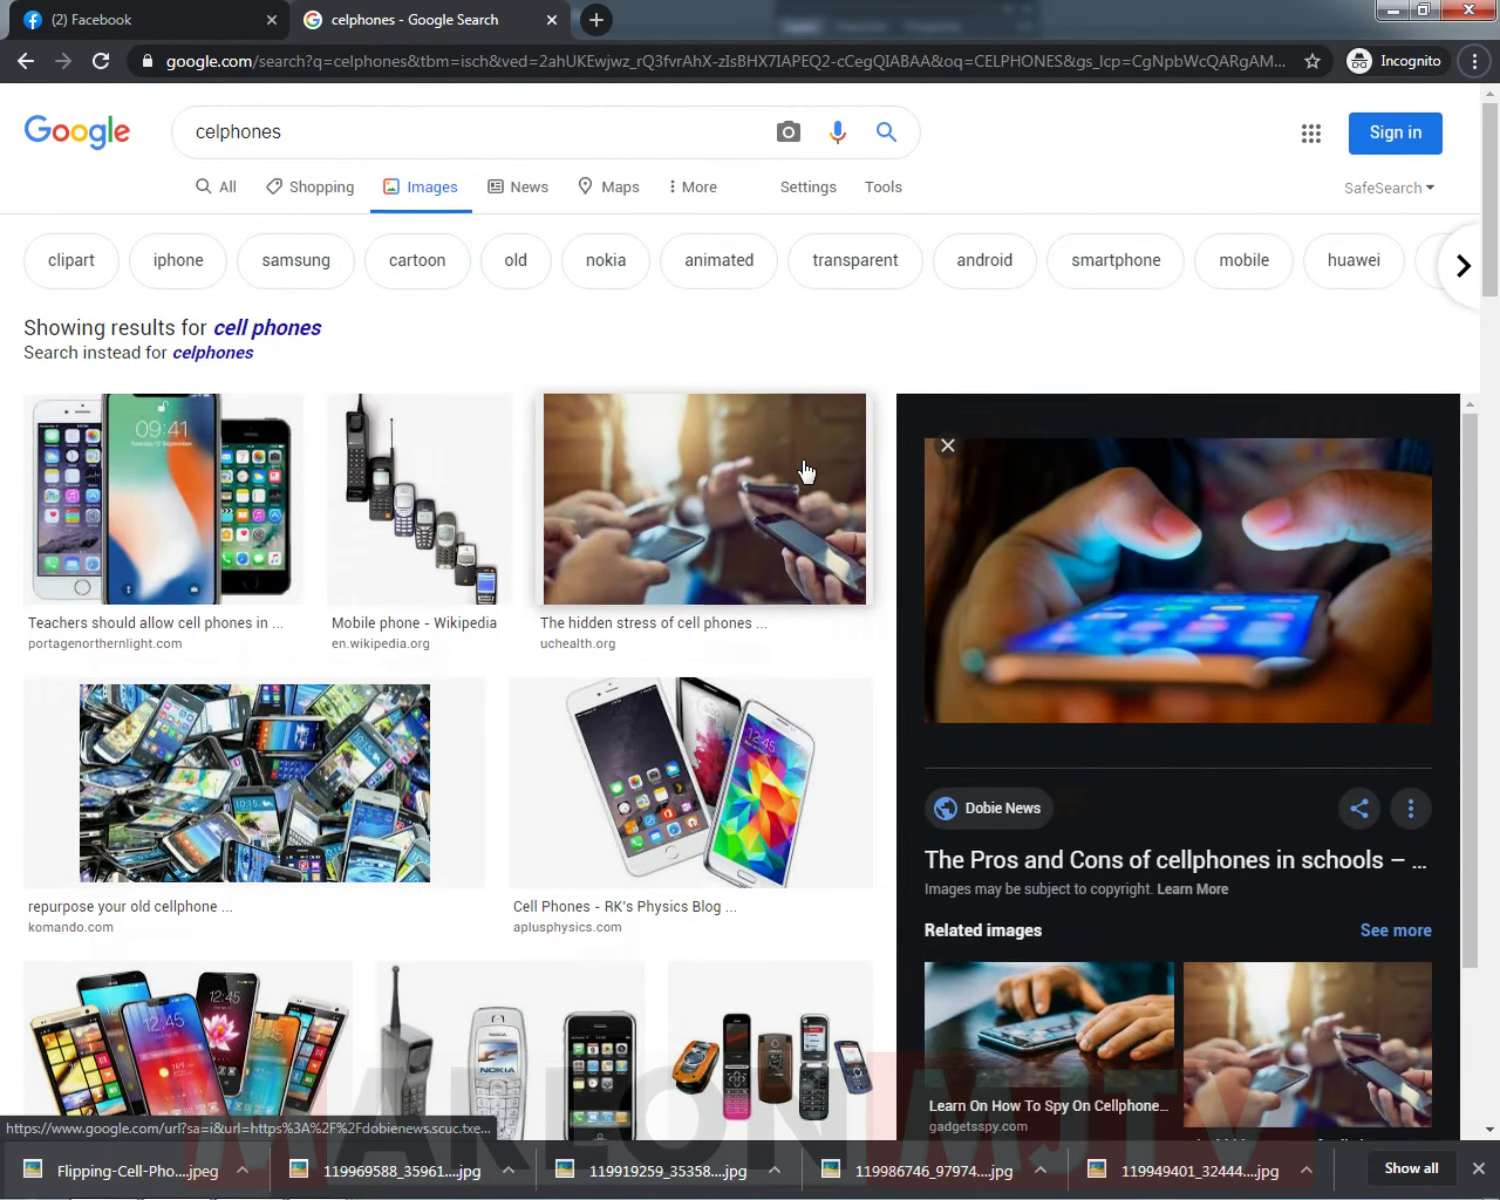
{"action": "scroll", "coordinate": [795, 472], "scroll_direction": "down", "scroll_amount": 15}
{"action": "scroll", "coordinate": [593, 543], "scroll_direction": "up", "scroll_amount": 15}
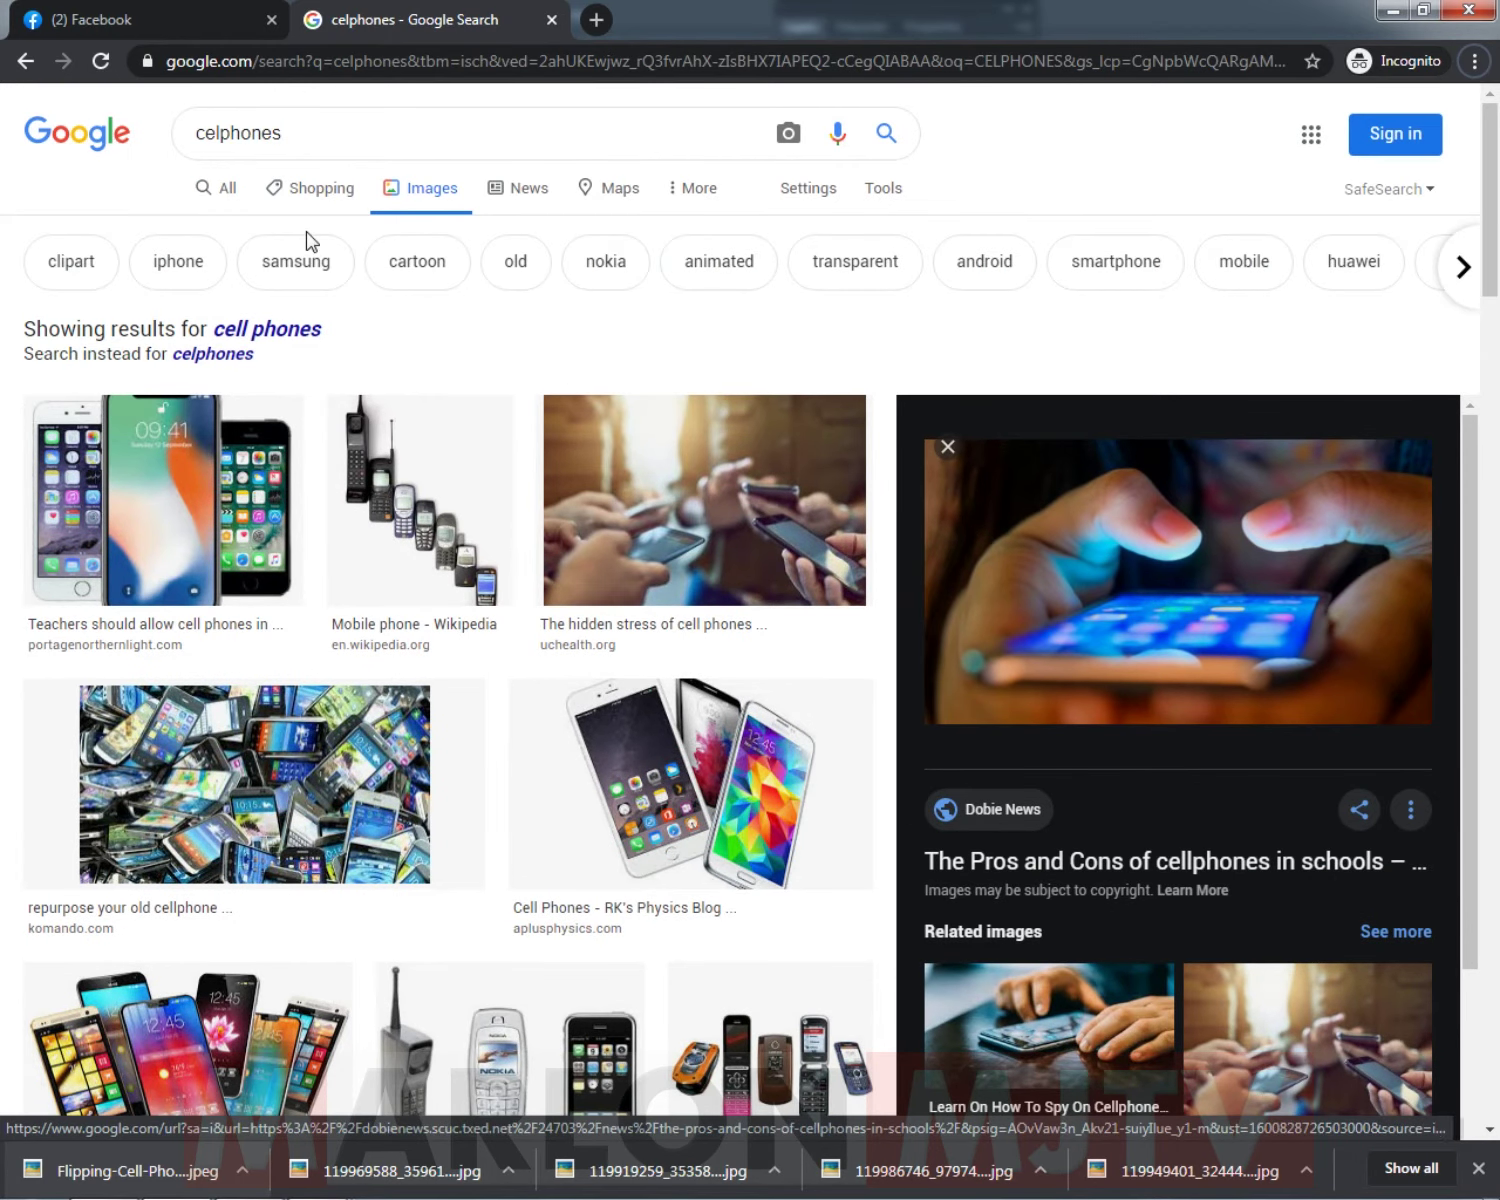
{"action": "left_click", "coordinate": [338, 141]}
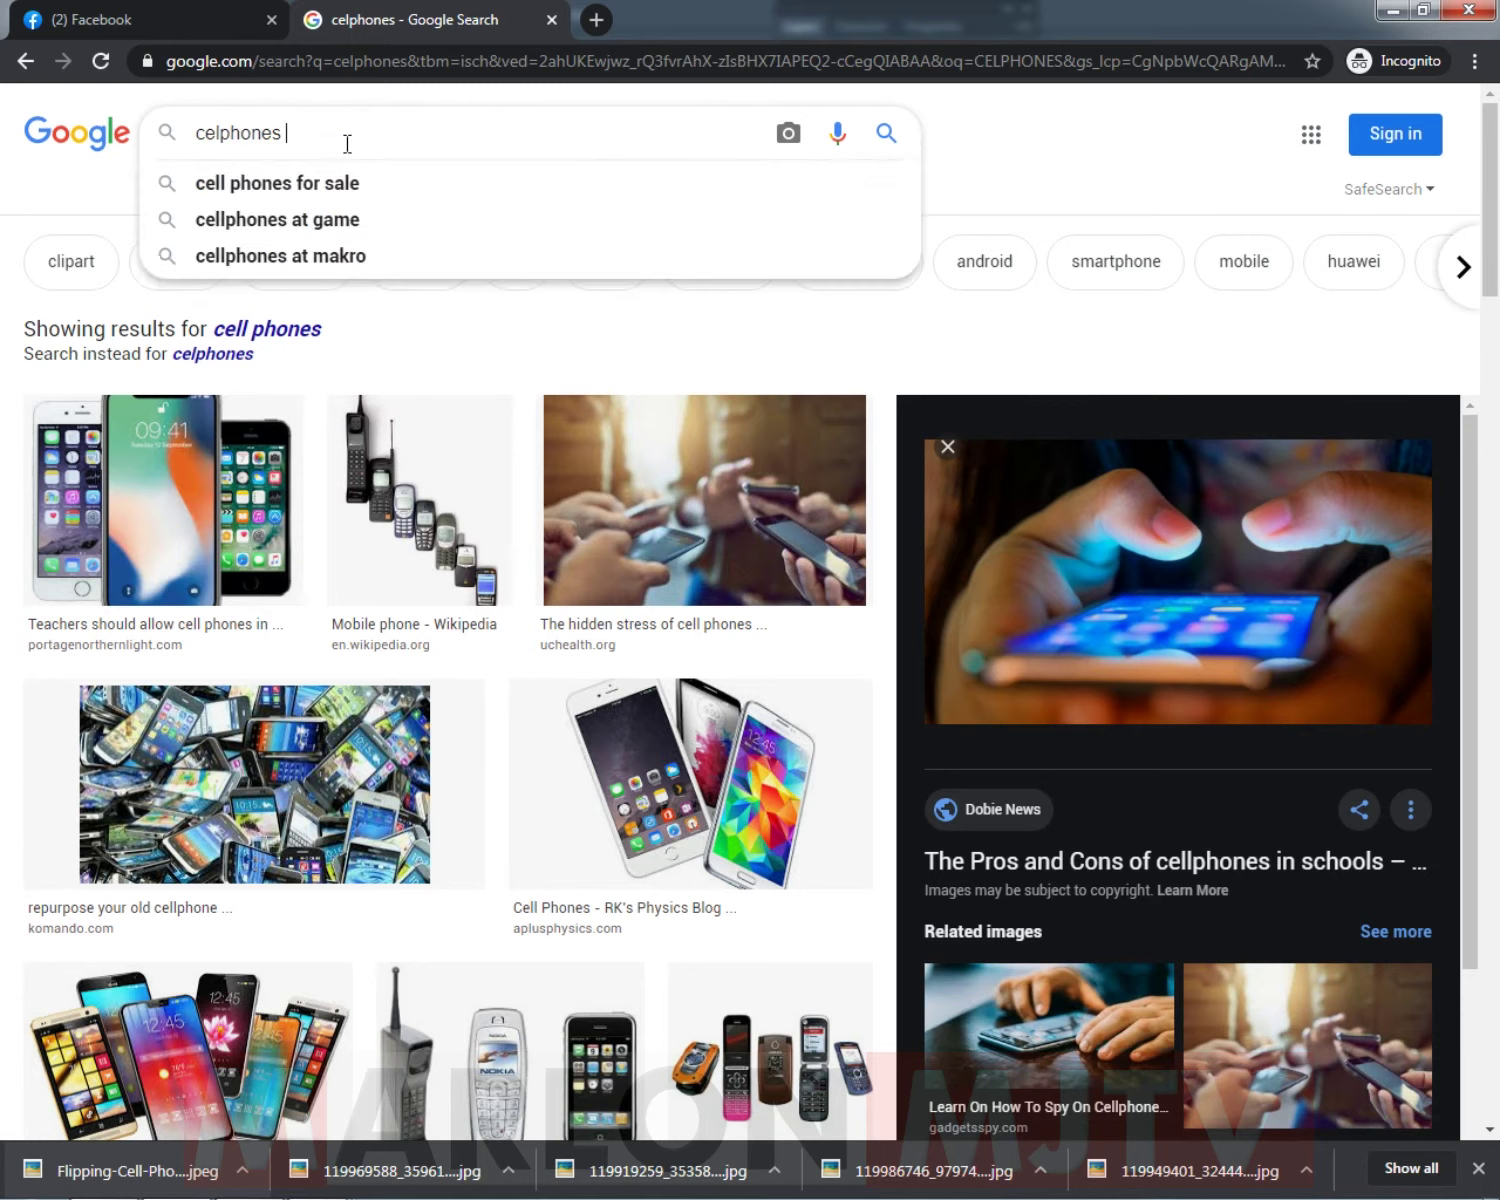
{"action": "type", "text": "bac"}
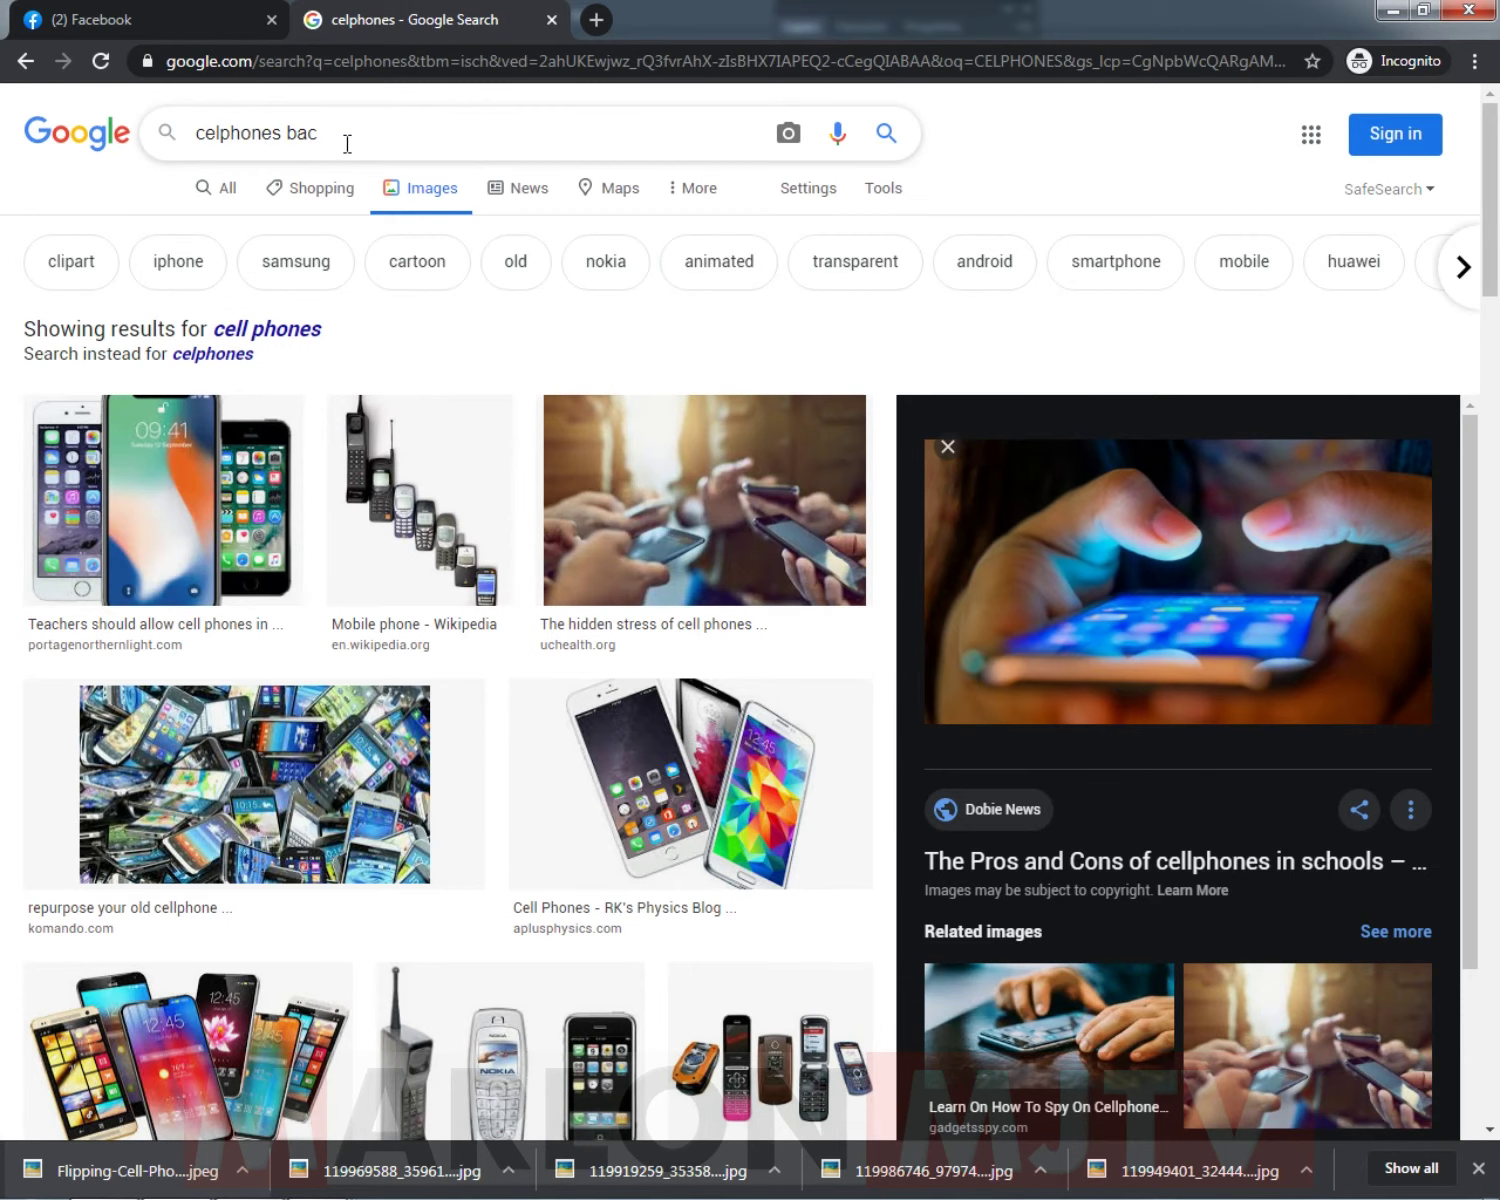
{"action": "type", "text": "kground"}
{"action": "key", "text": "Return"}
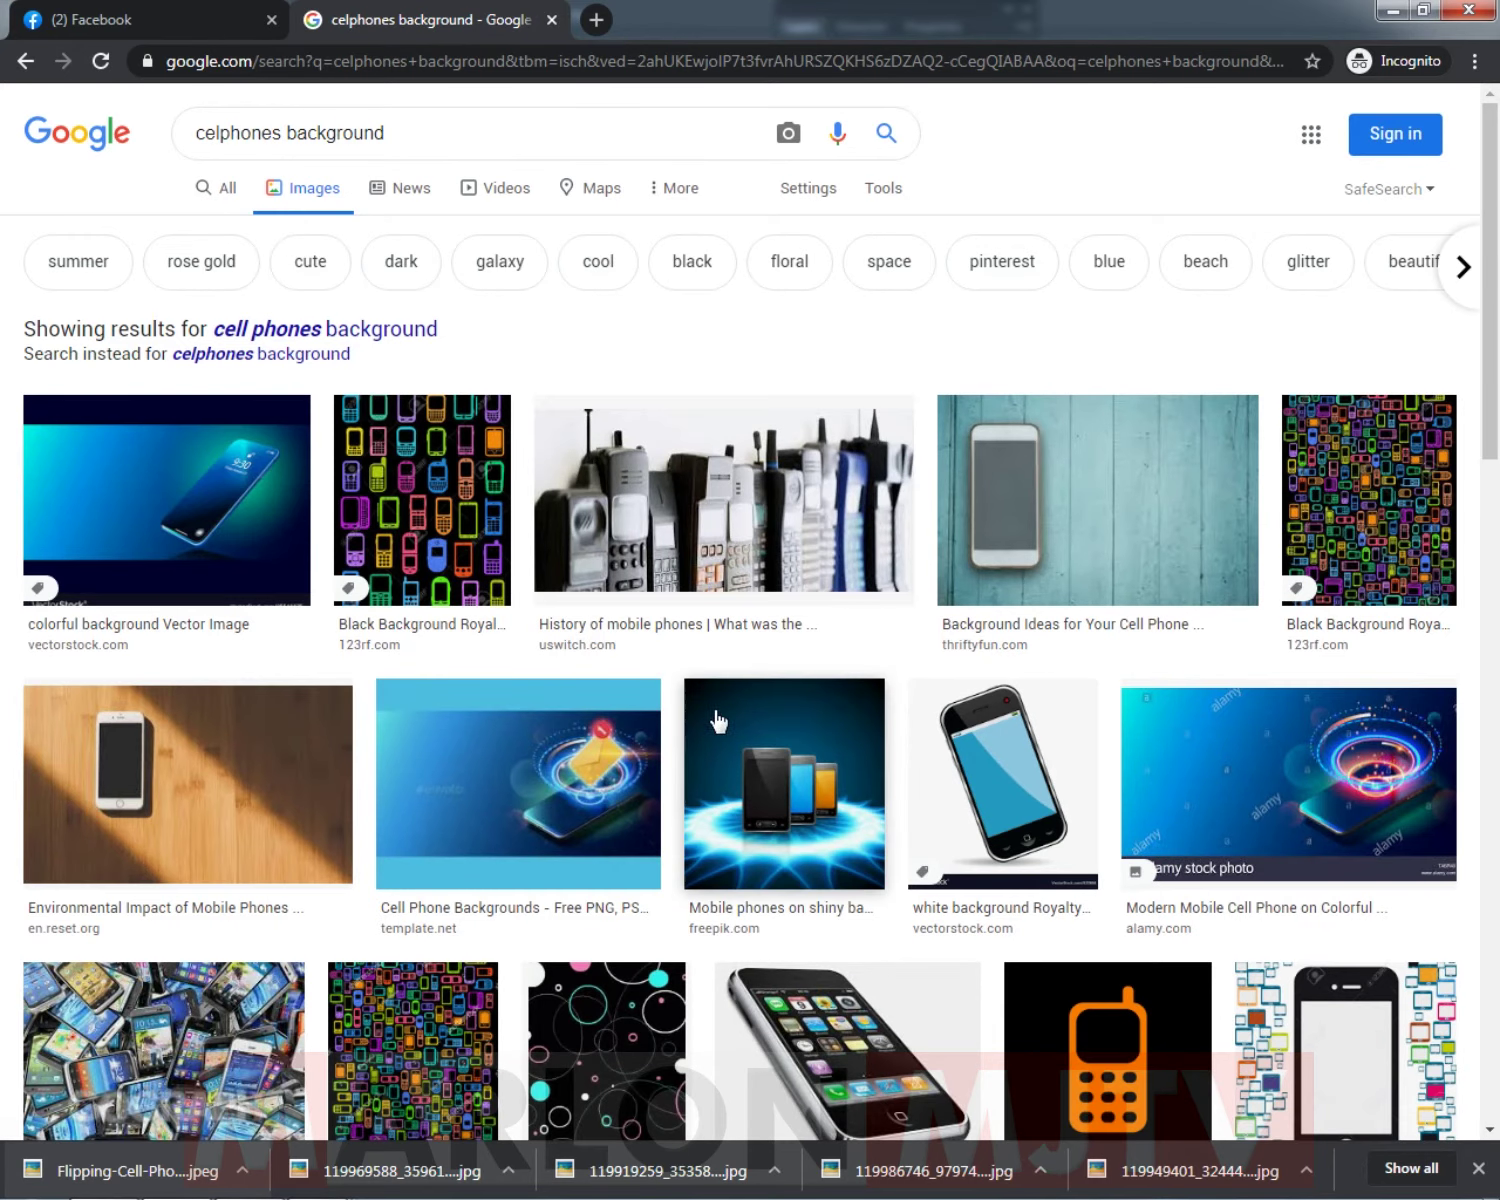
Preview the Template.net cell phone background and copy the Freepik mobile background with screen icons.
{"action": "left_click", "coordinate": [587, 755]}
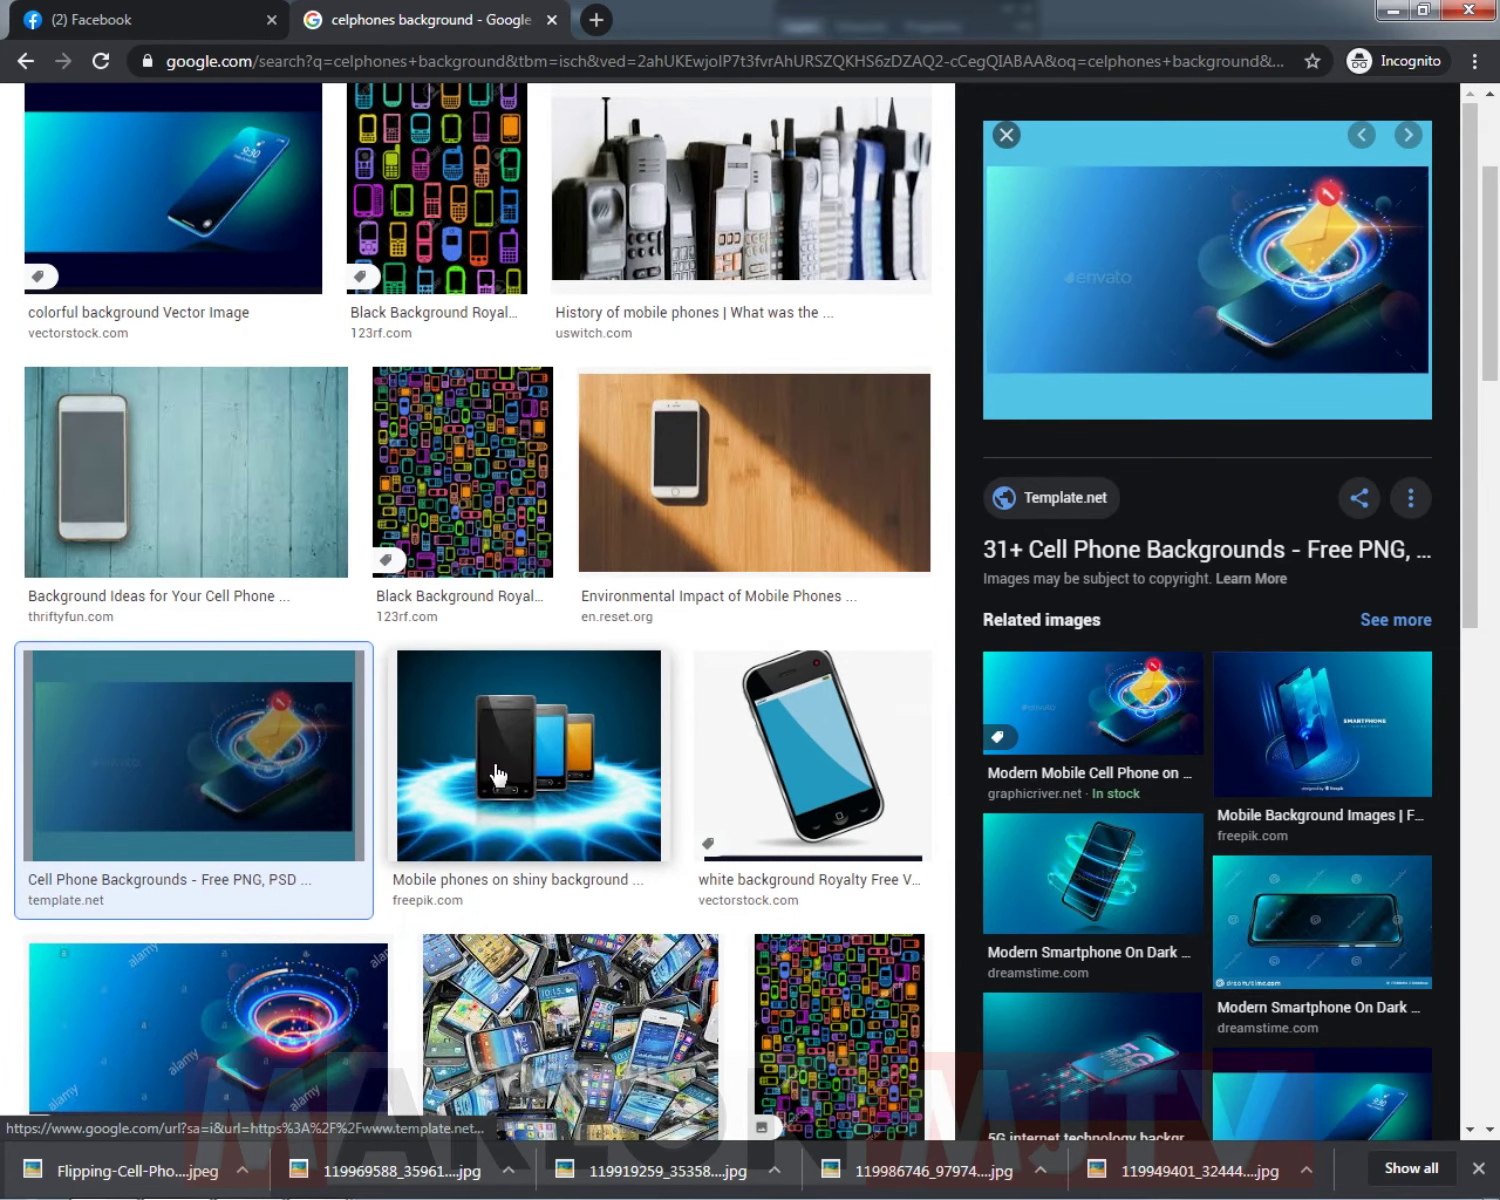
{"action": "scroll", "coordinate": [492, 770], "scroll_direction": "down", "scroll_amount": 10}
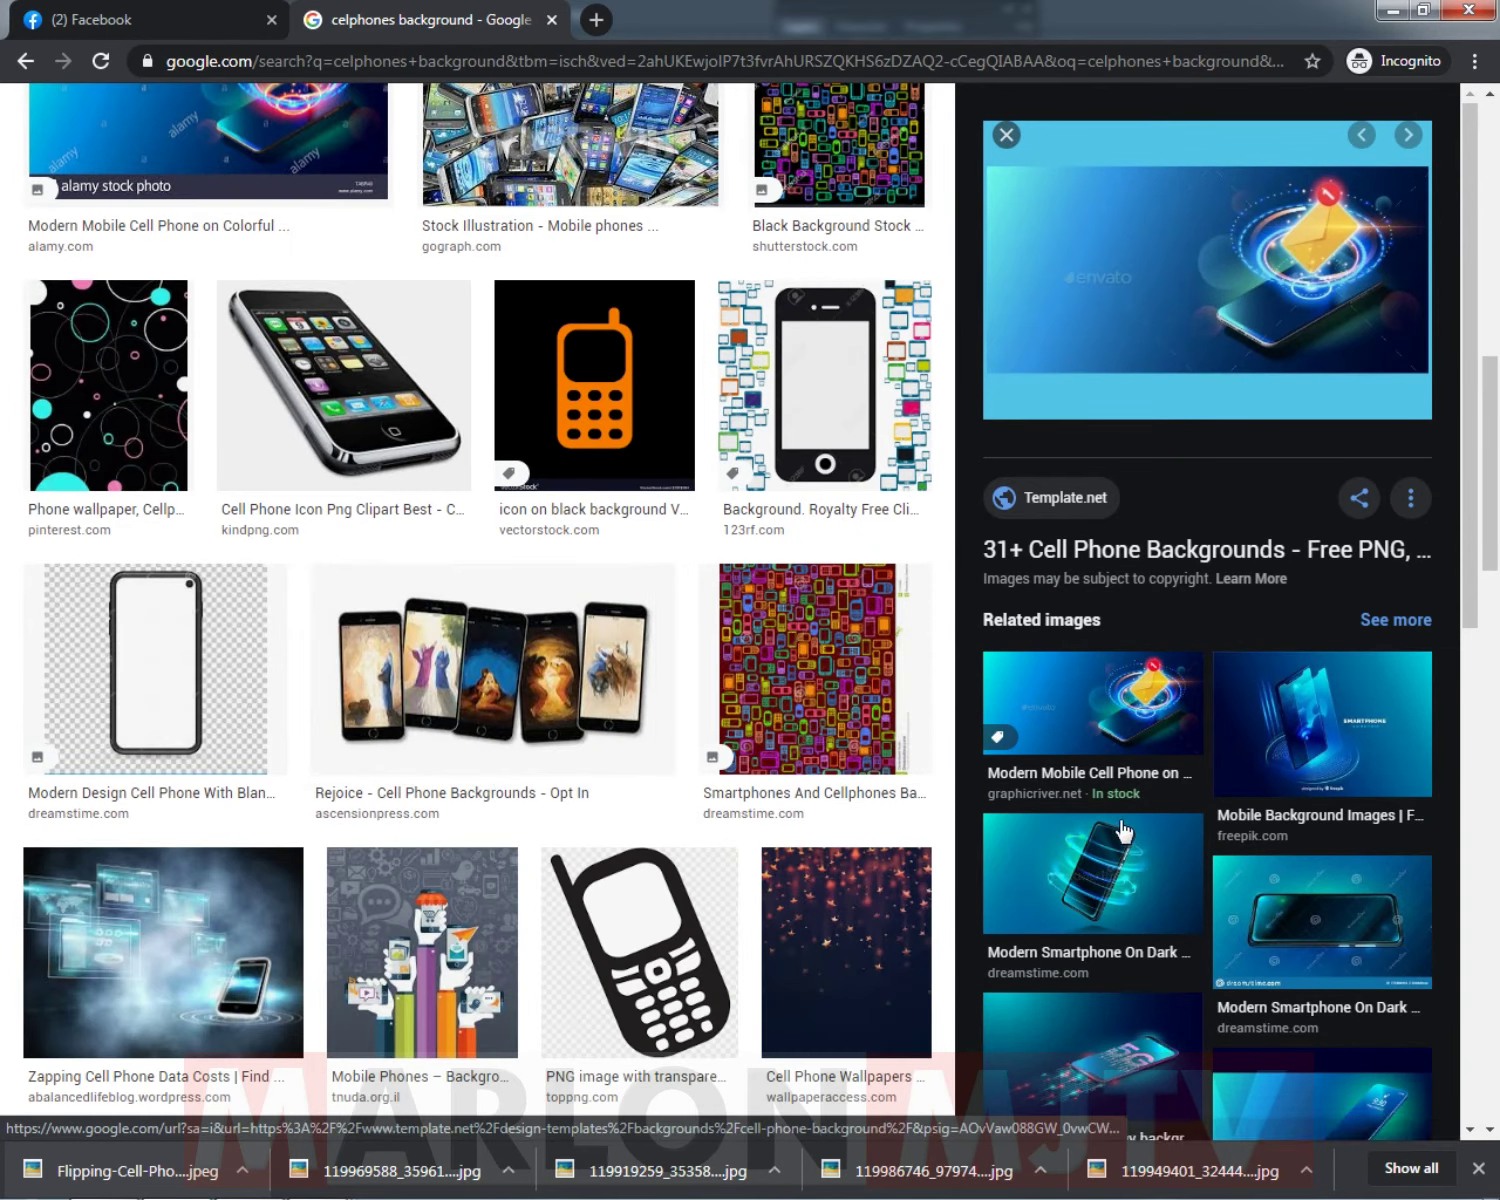
{"action": "scroll", "coordinate": [1150, 873], "scroll_direction": "down", "scroll_amount": 3}
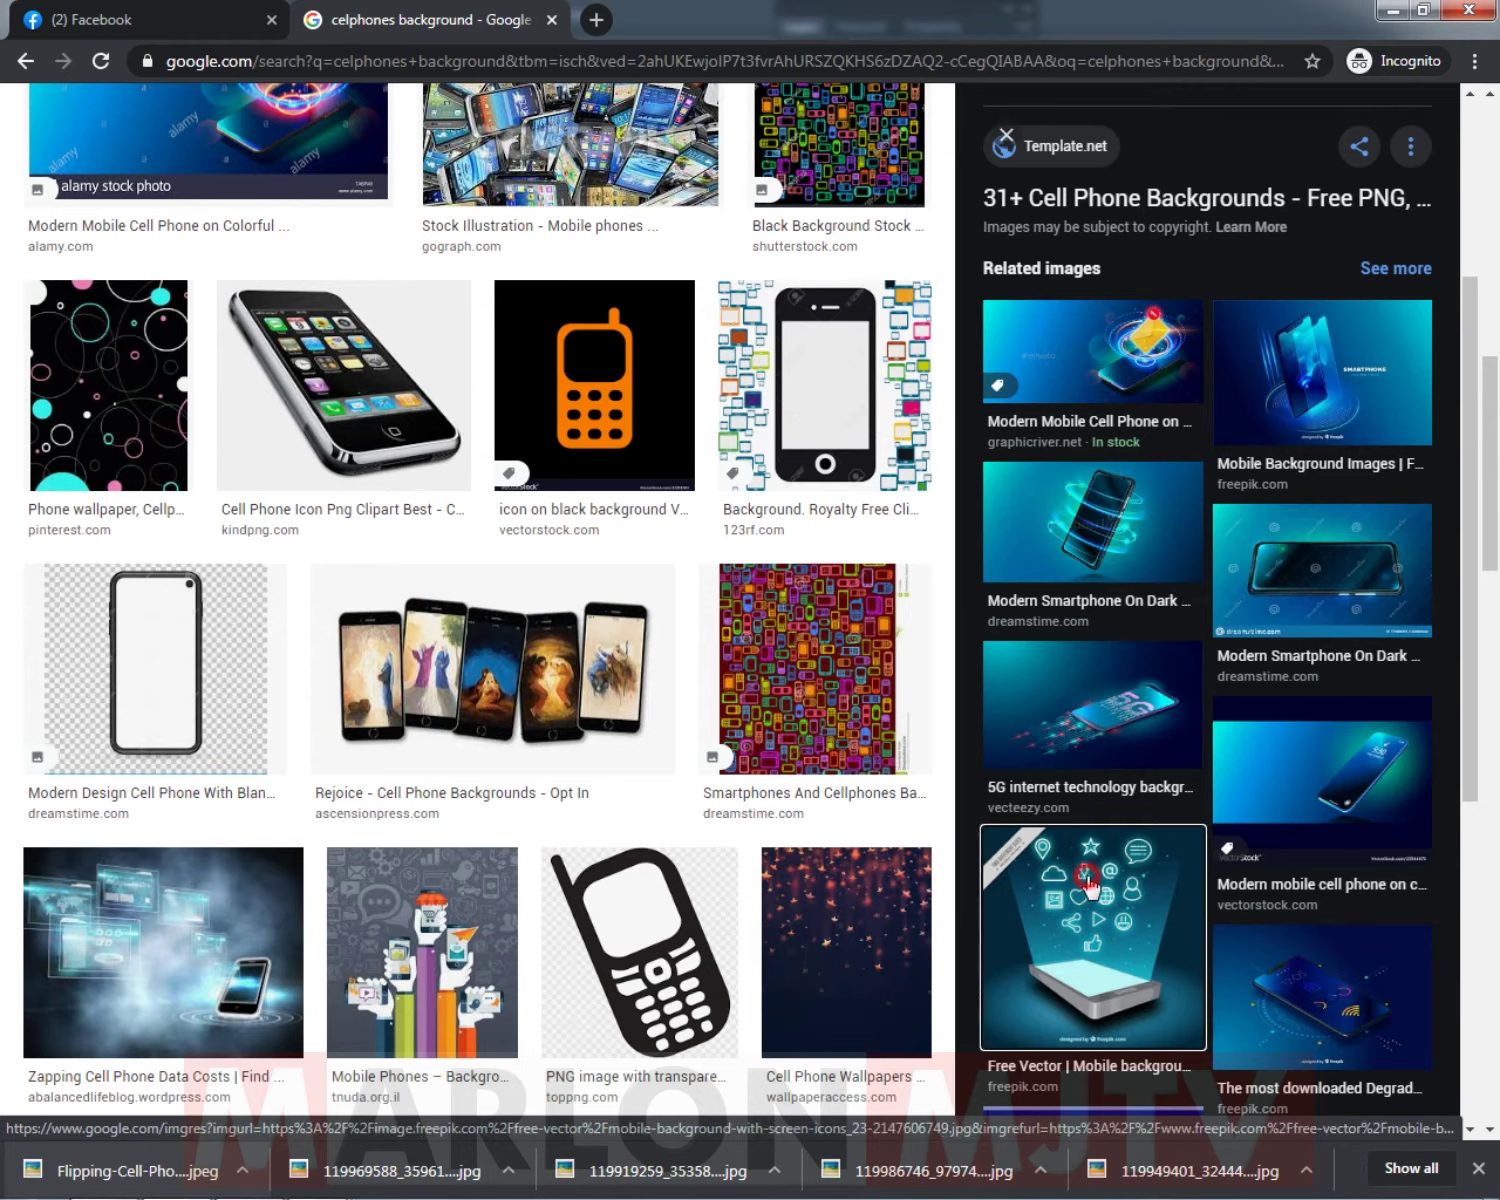
{"action": "left_click", "coordinate": [1148, 875]}
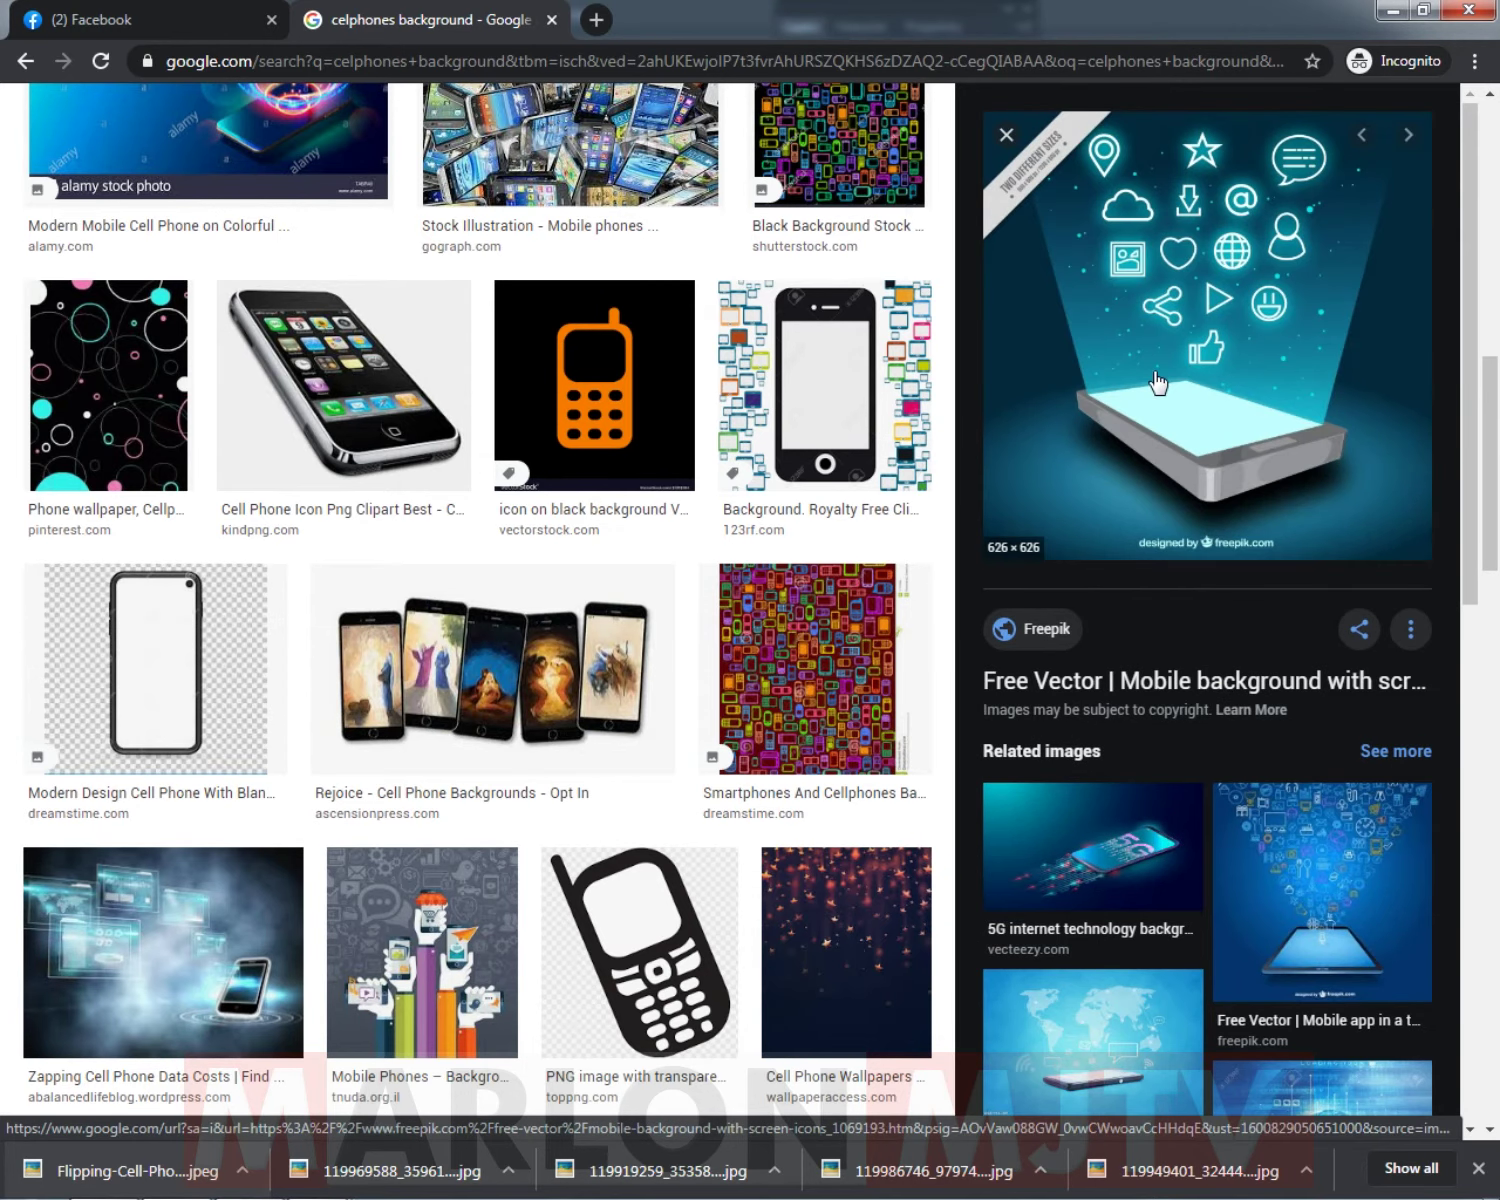
{"action": "right_click", "coordinate": [1158, 232]}
{"action": "left_click", "coordinate": [1215, 476]}
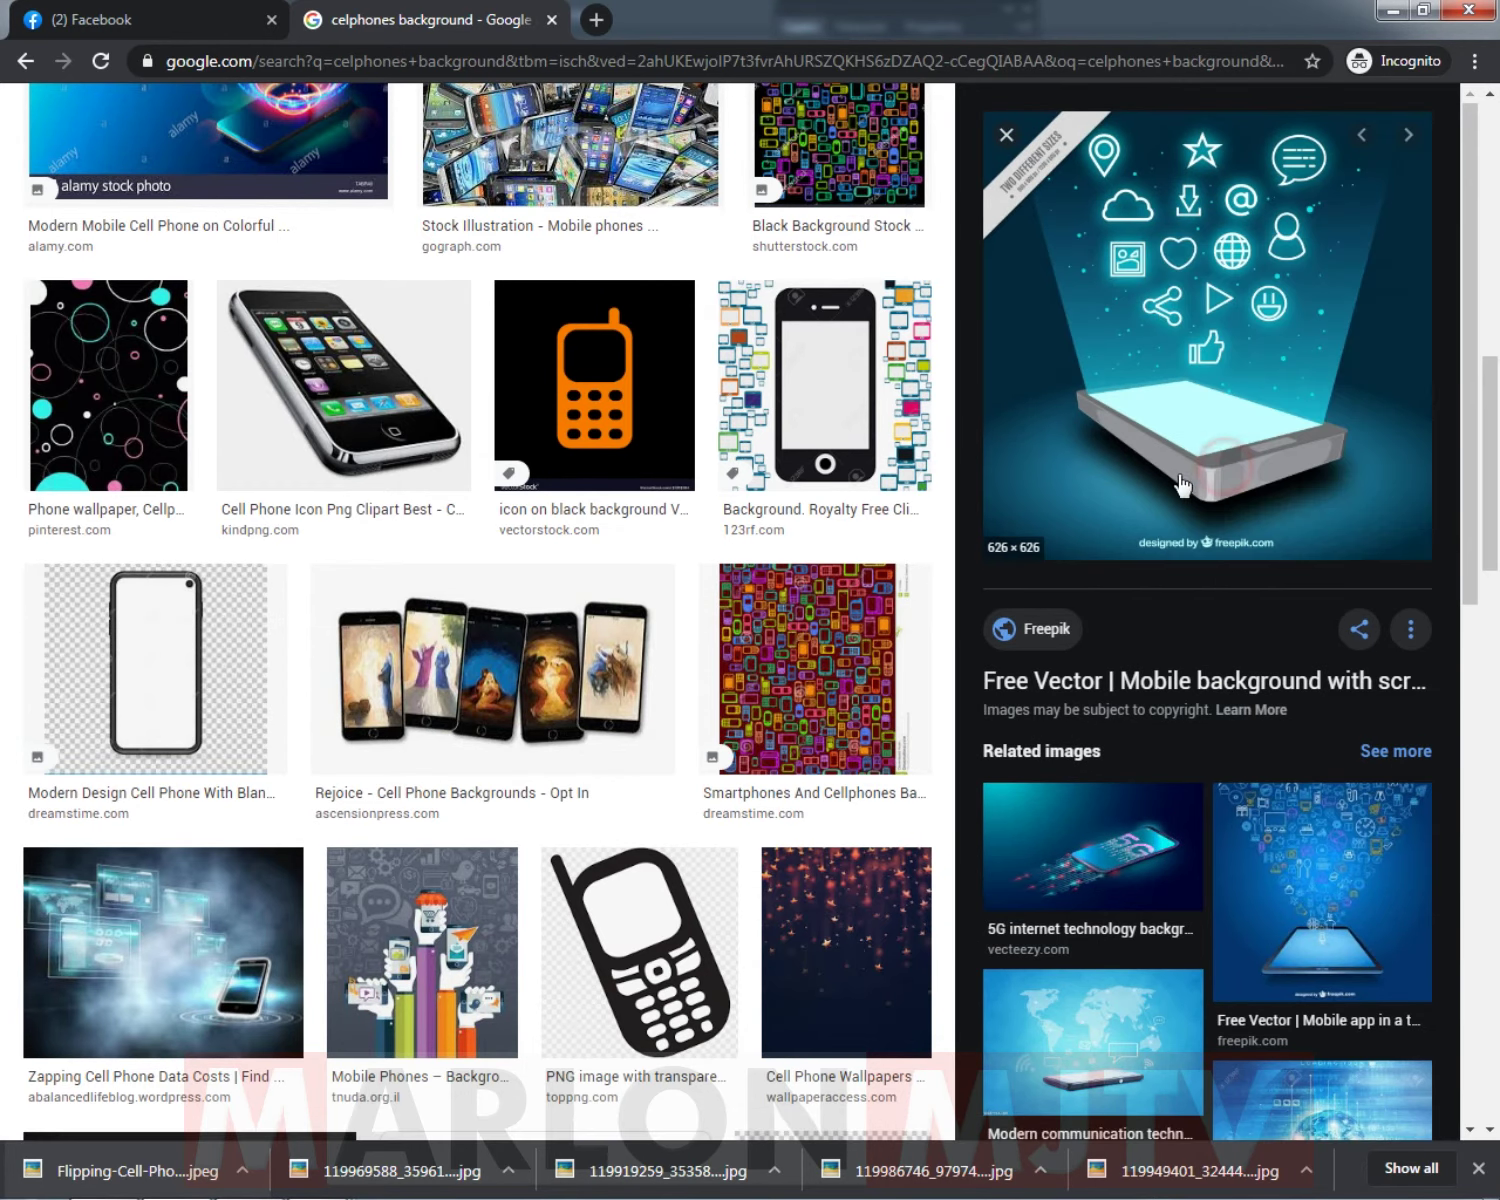
Copy the "Zapping Cell Phone Data Costs" image from the results and paste it into the Photoshop signboard.
{"action": "left_click", "coordinate": [244, 855]}
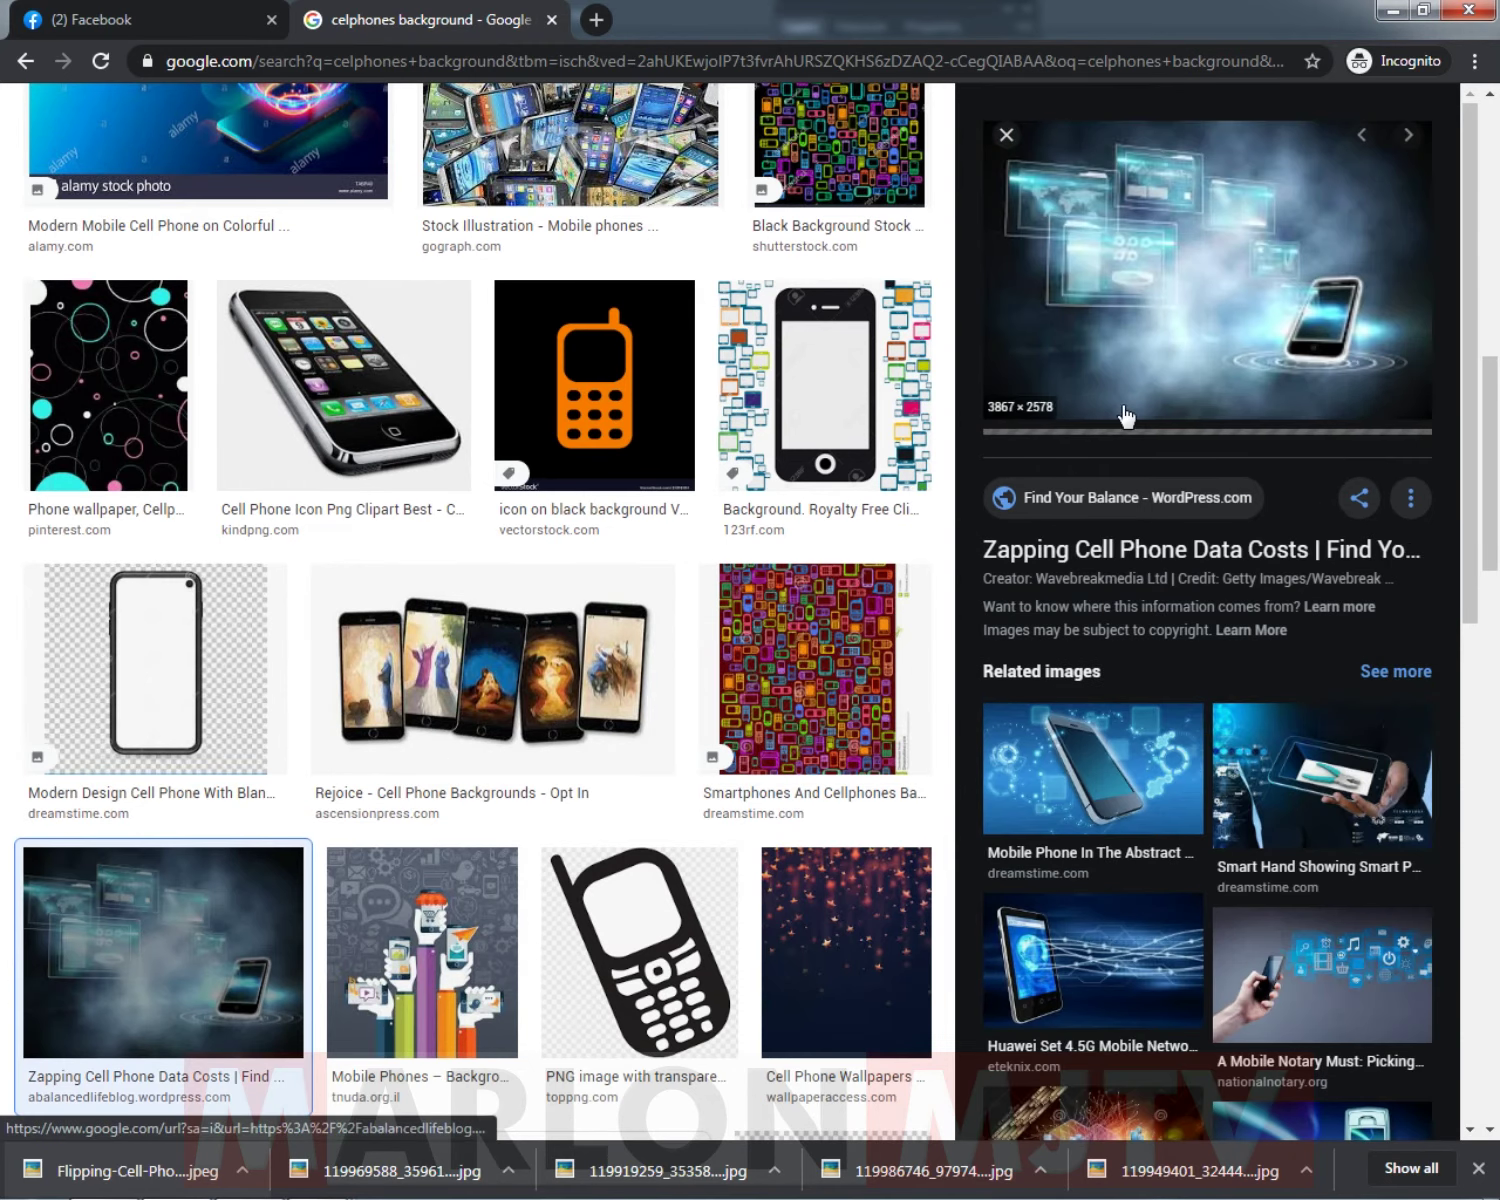
{"action": "right_click", "coordinate": [1149, 214]}
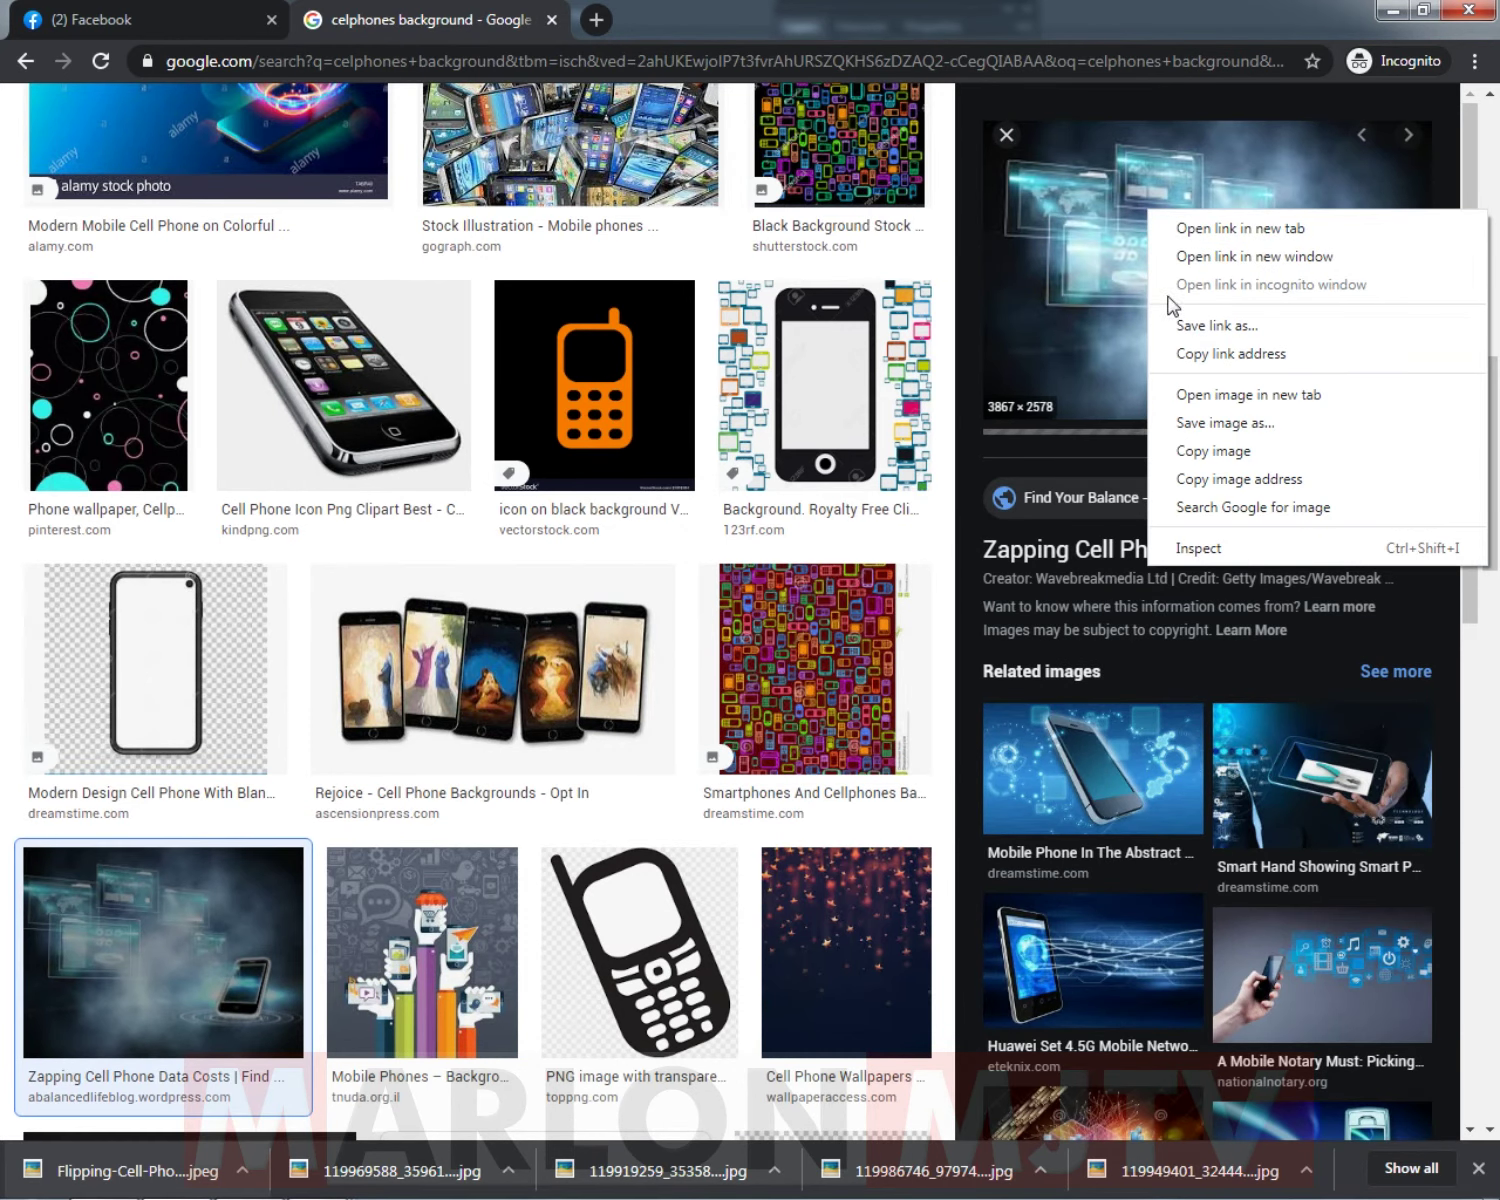
{"action": "left_click", "coordinate": [1230, 451]}
{"action": "key", "text": "alt+Tab"}
{"action": "left_click", "coordinate": [411, 630]}
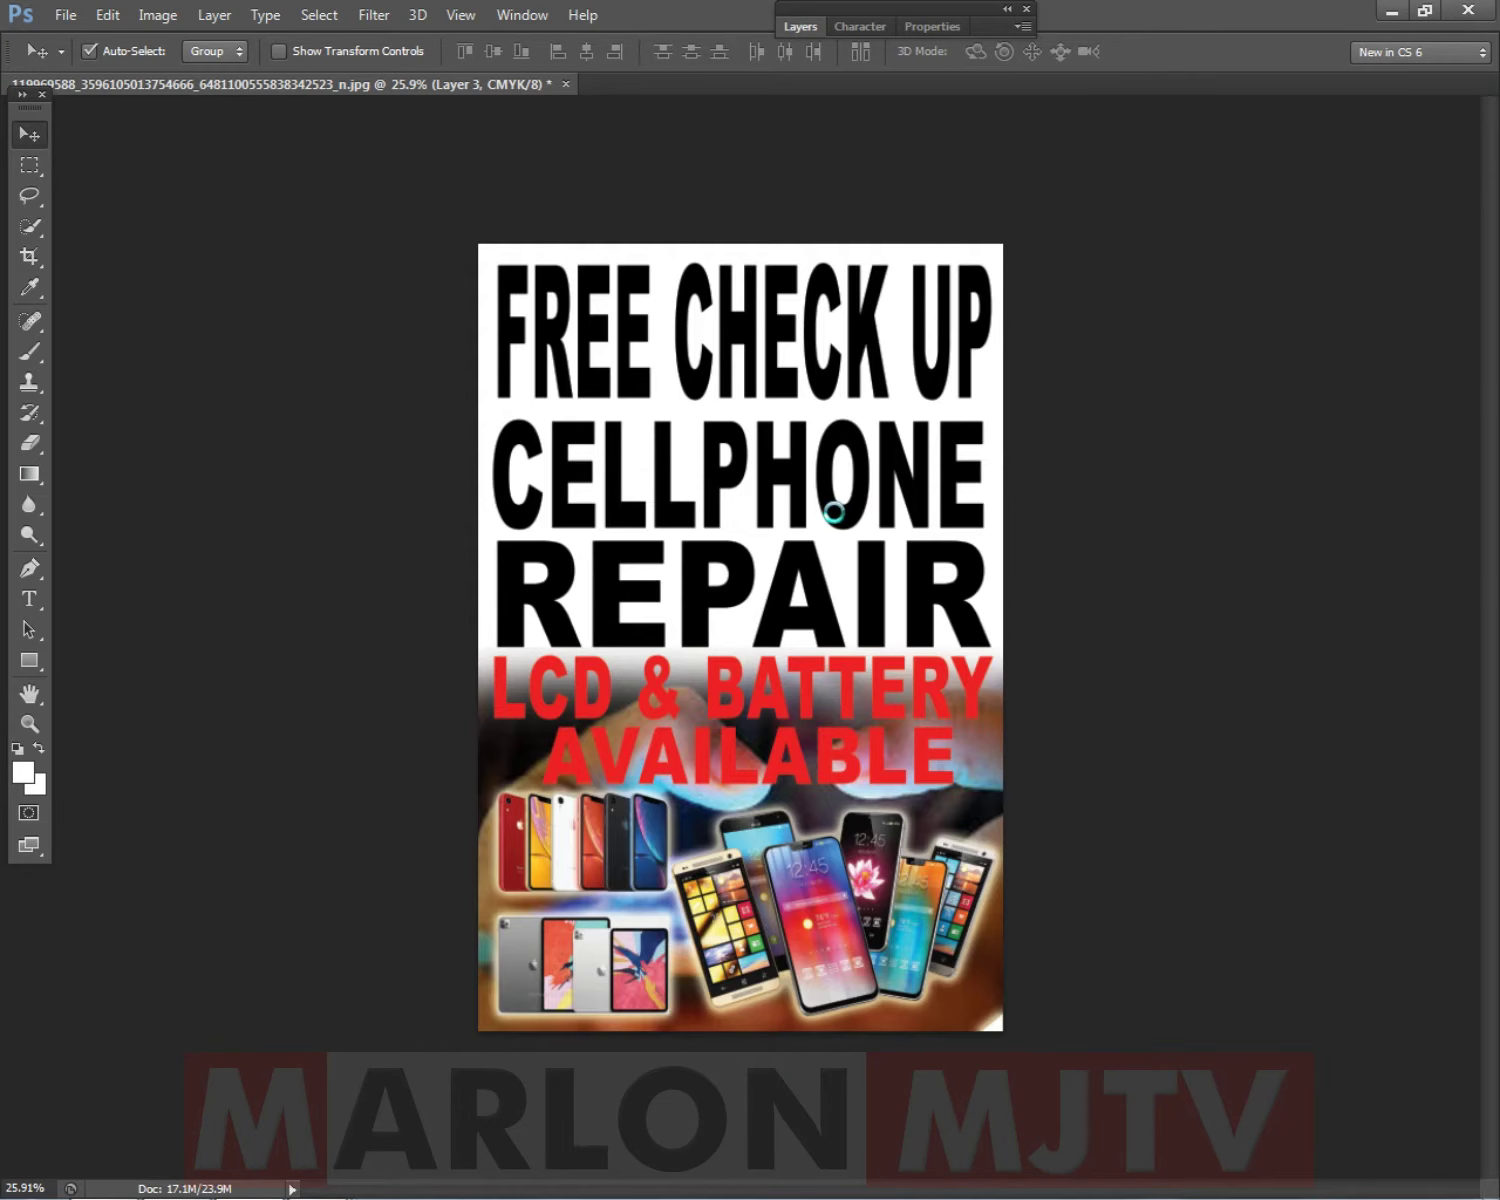
{"action": "key", "text": "ctrl+v"}
Scale the pasted smoky phone picture to 64.62% width and 76.42% height and position it over the signboard's upper part.
{"action": "left_click_drag", "start_coordinate": [820, 542], "coordinate": [763, 475]}
{"action": "key", "text": "ctrl+t"}
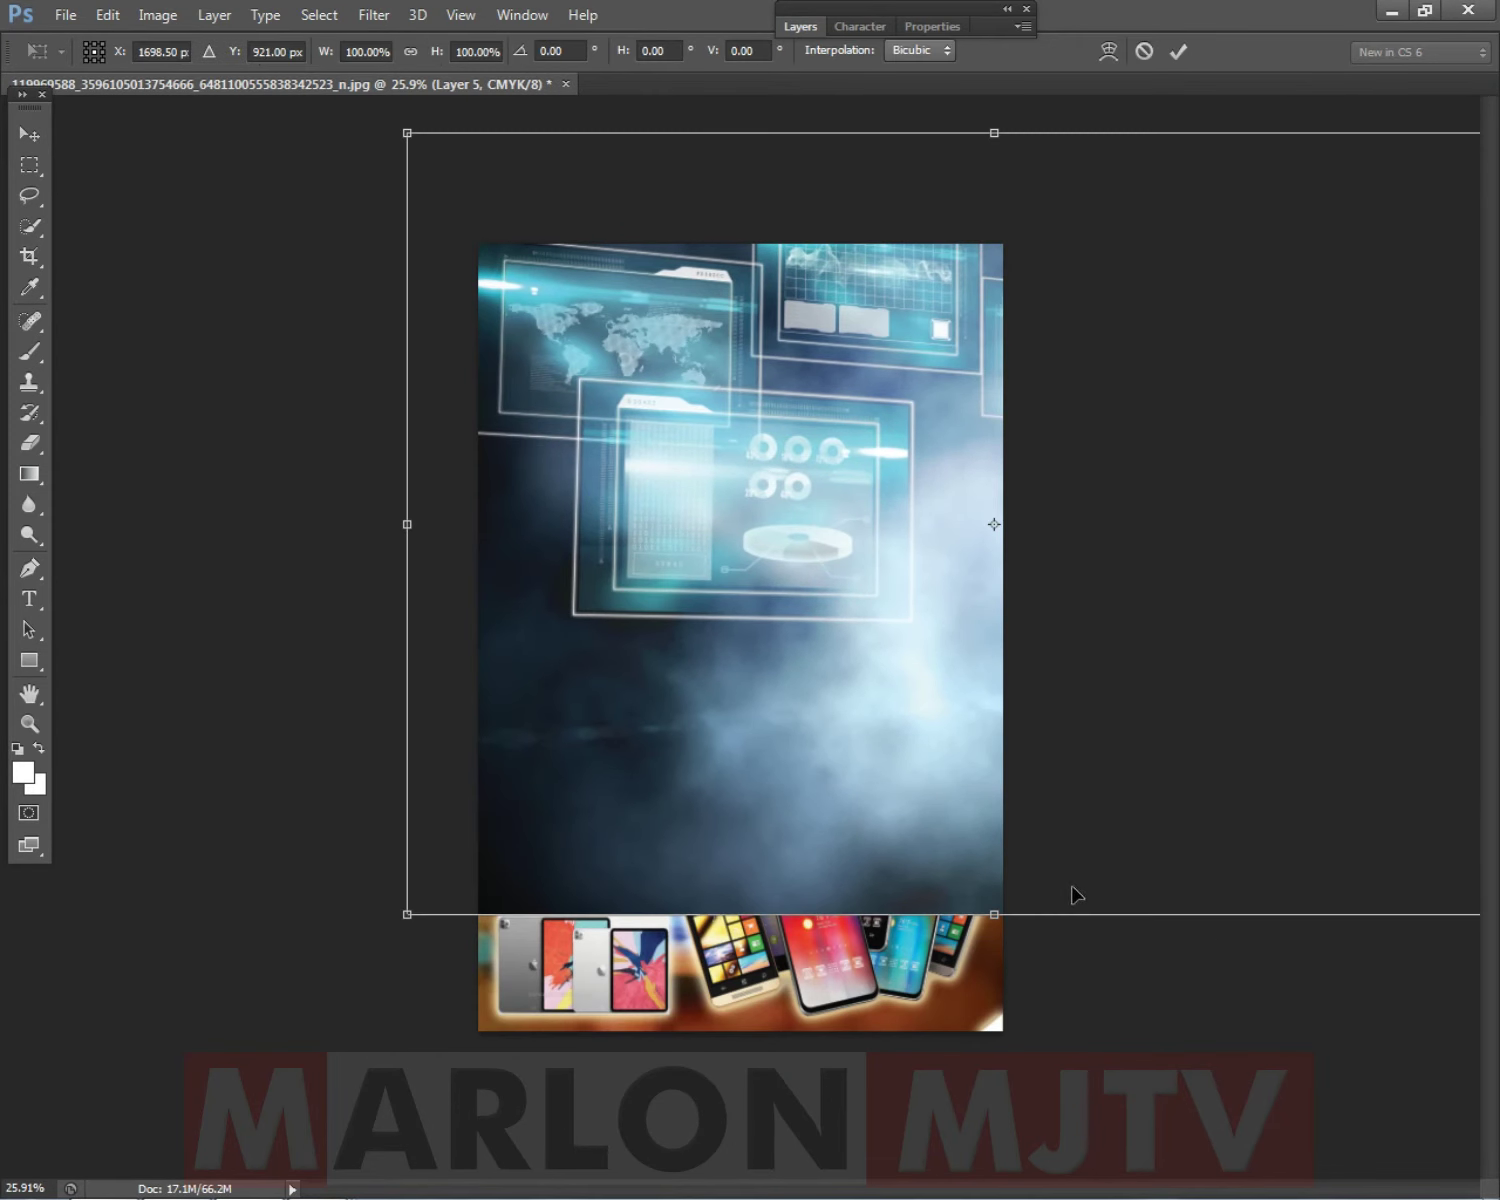
{"action": "key", "text": "ctrl+minus"}
{"action": "left_click_drag", "start_coordinate": [1148, 772], "coordinate": [962, 778]}
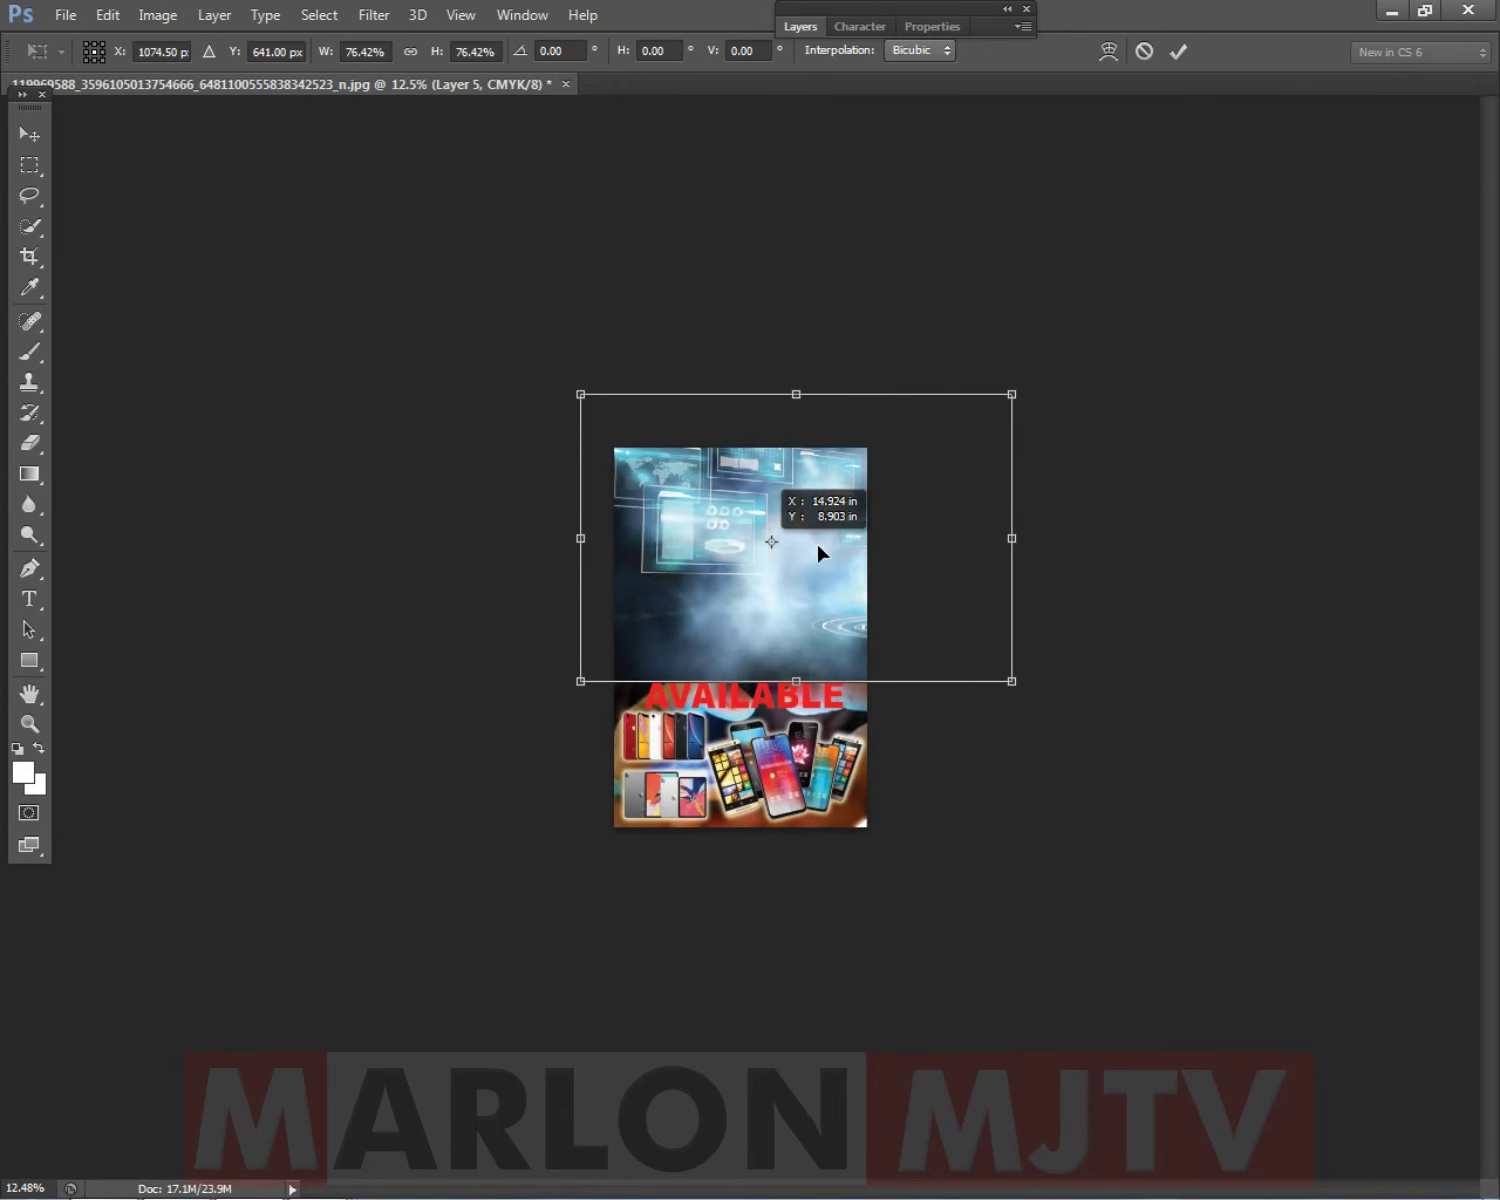
{"action": "left_click_drag", "start_coordinate": [816, 541], "coordinate": [824, 571]}
{"action": "left_click_drag", "start_coordinate": [1001, 569], "coordinate": [935, 569]}
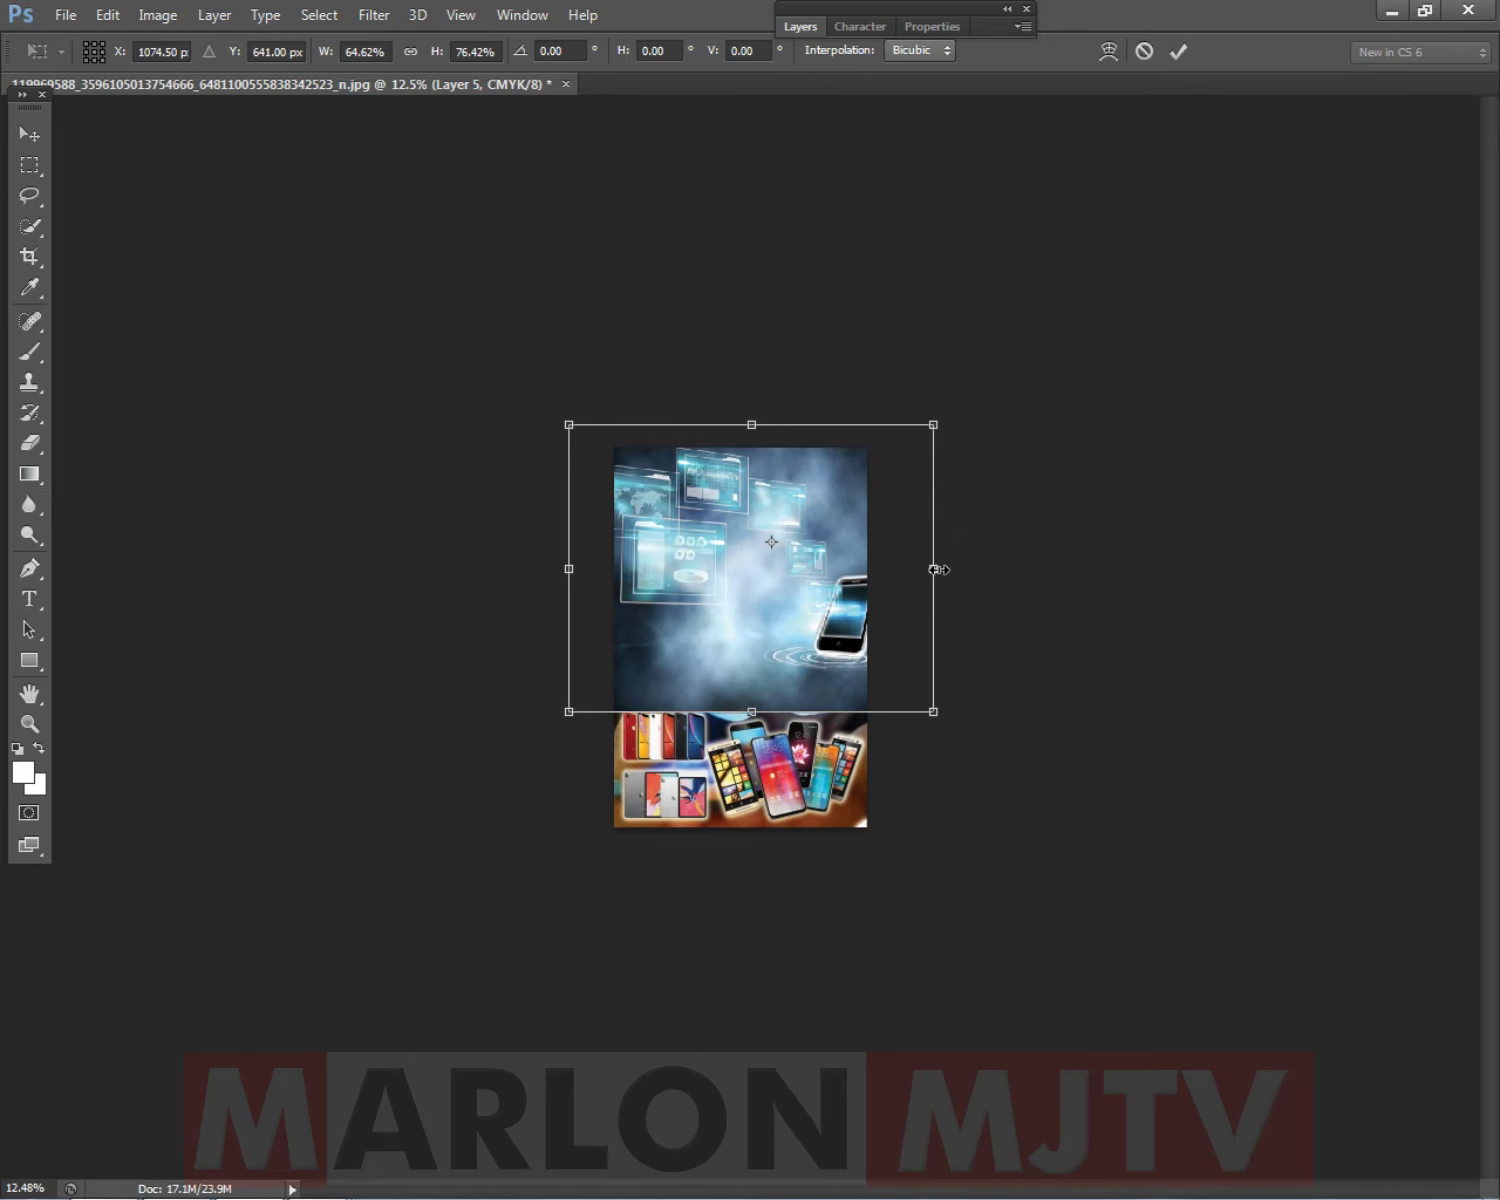
{"action": "key", "text": "Return"}
Send the smoky phone picture on Layer 5 behind the text and phone layers.
{"action": "left_click", "coordinate": [214, 14]}
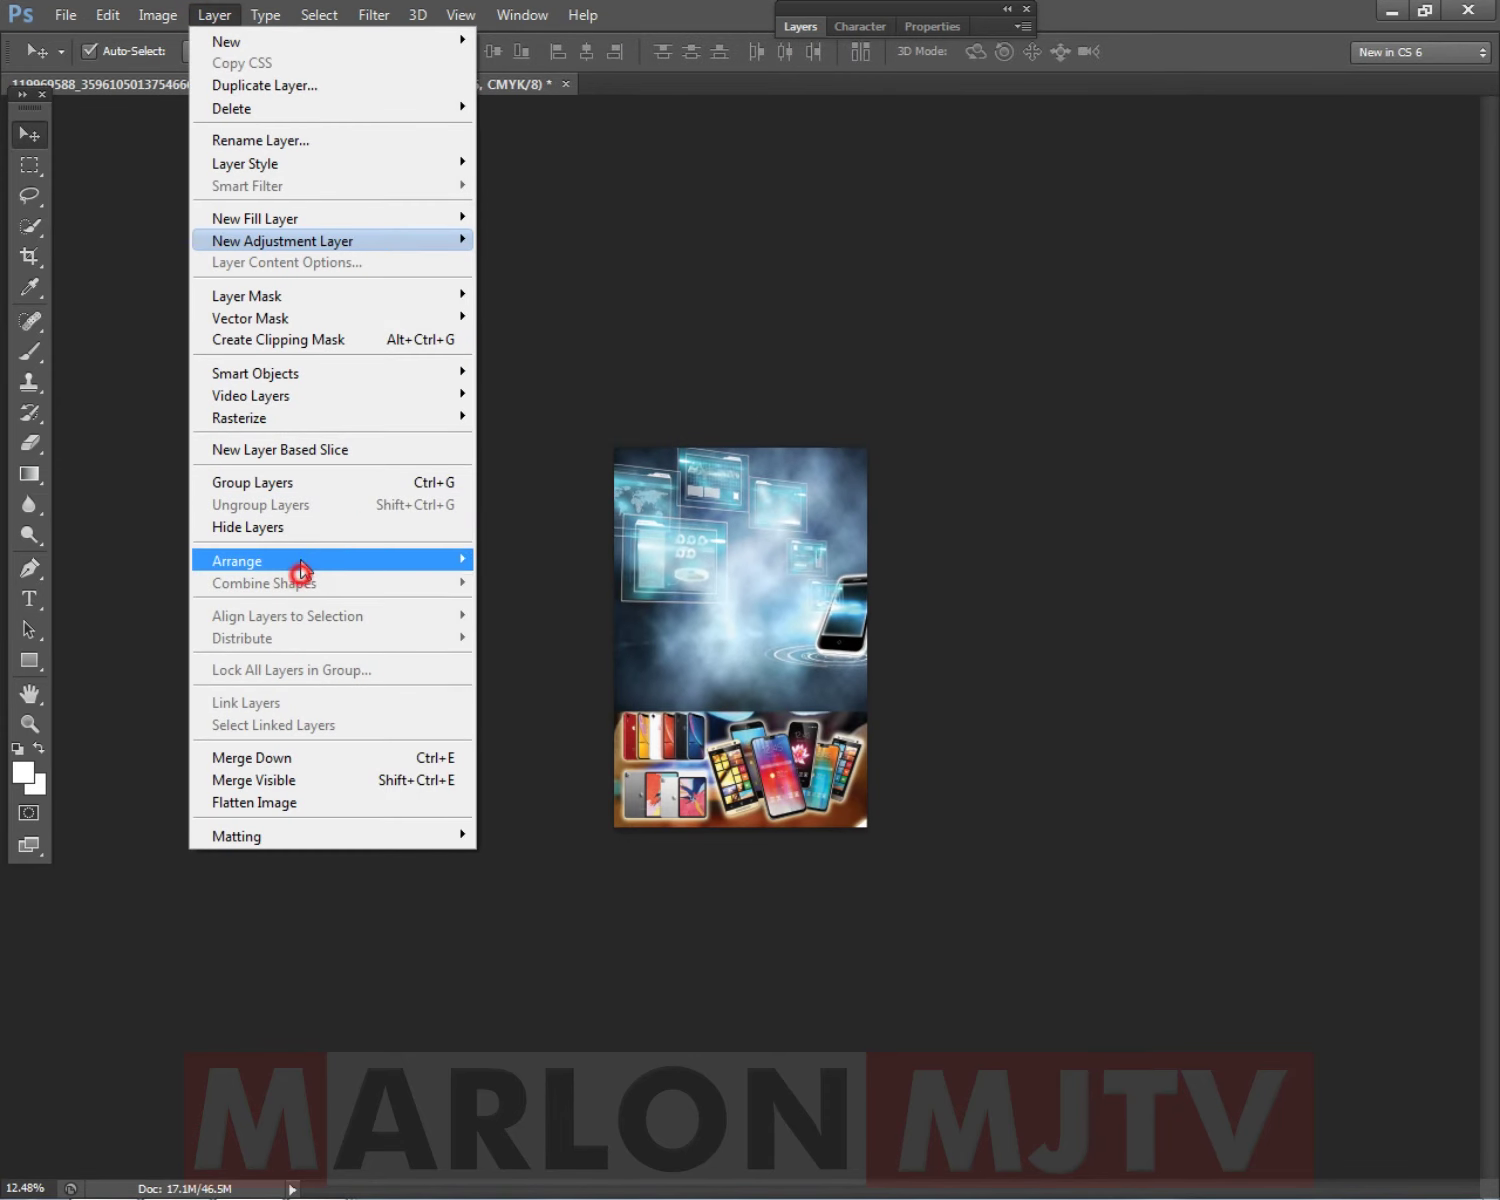
{"action": "left_click", "coordinate": [545, 603]}
{"action": "scroll", "coordinate": [785, 497], "scroll_direction": "up", "scroll_amount": 3}
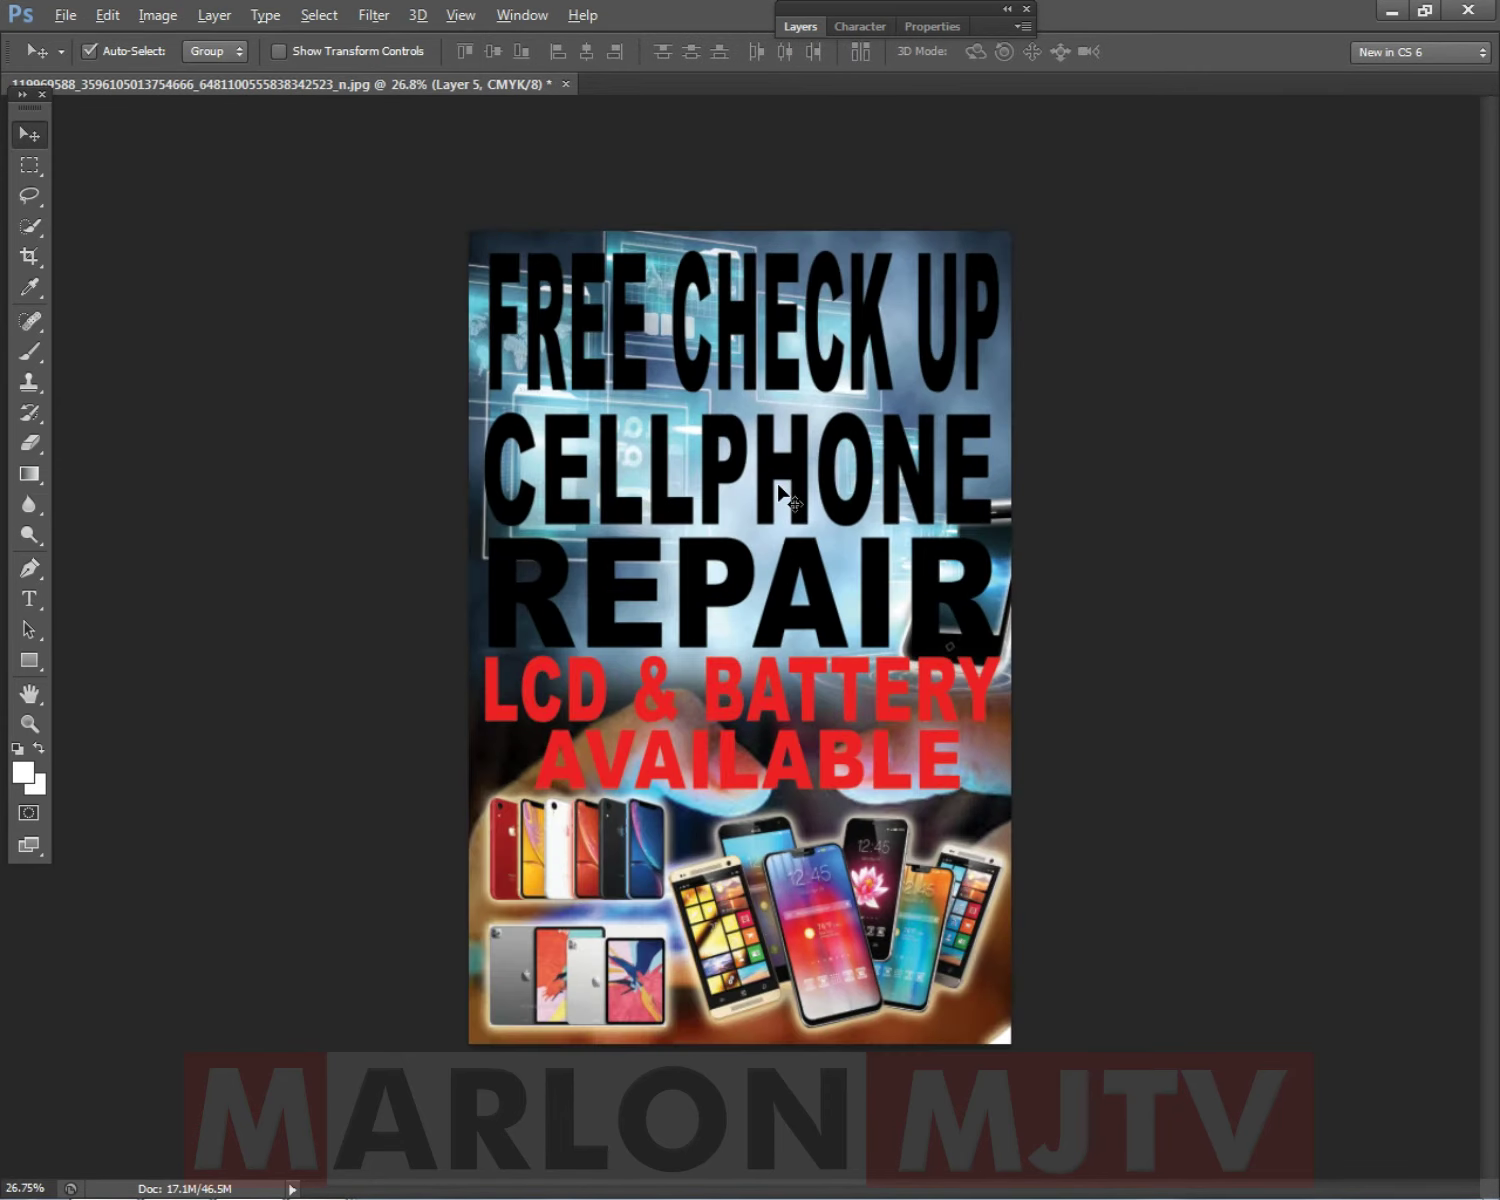
{"action": "left_click", "coordinate": [775, 485]}
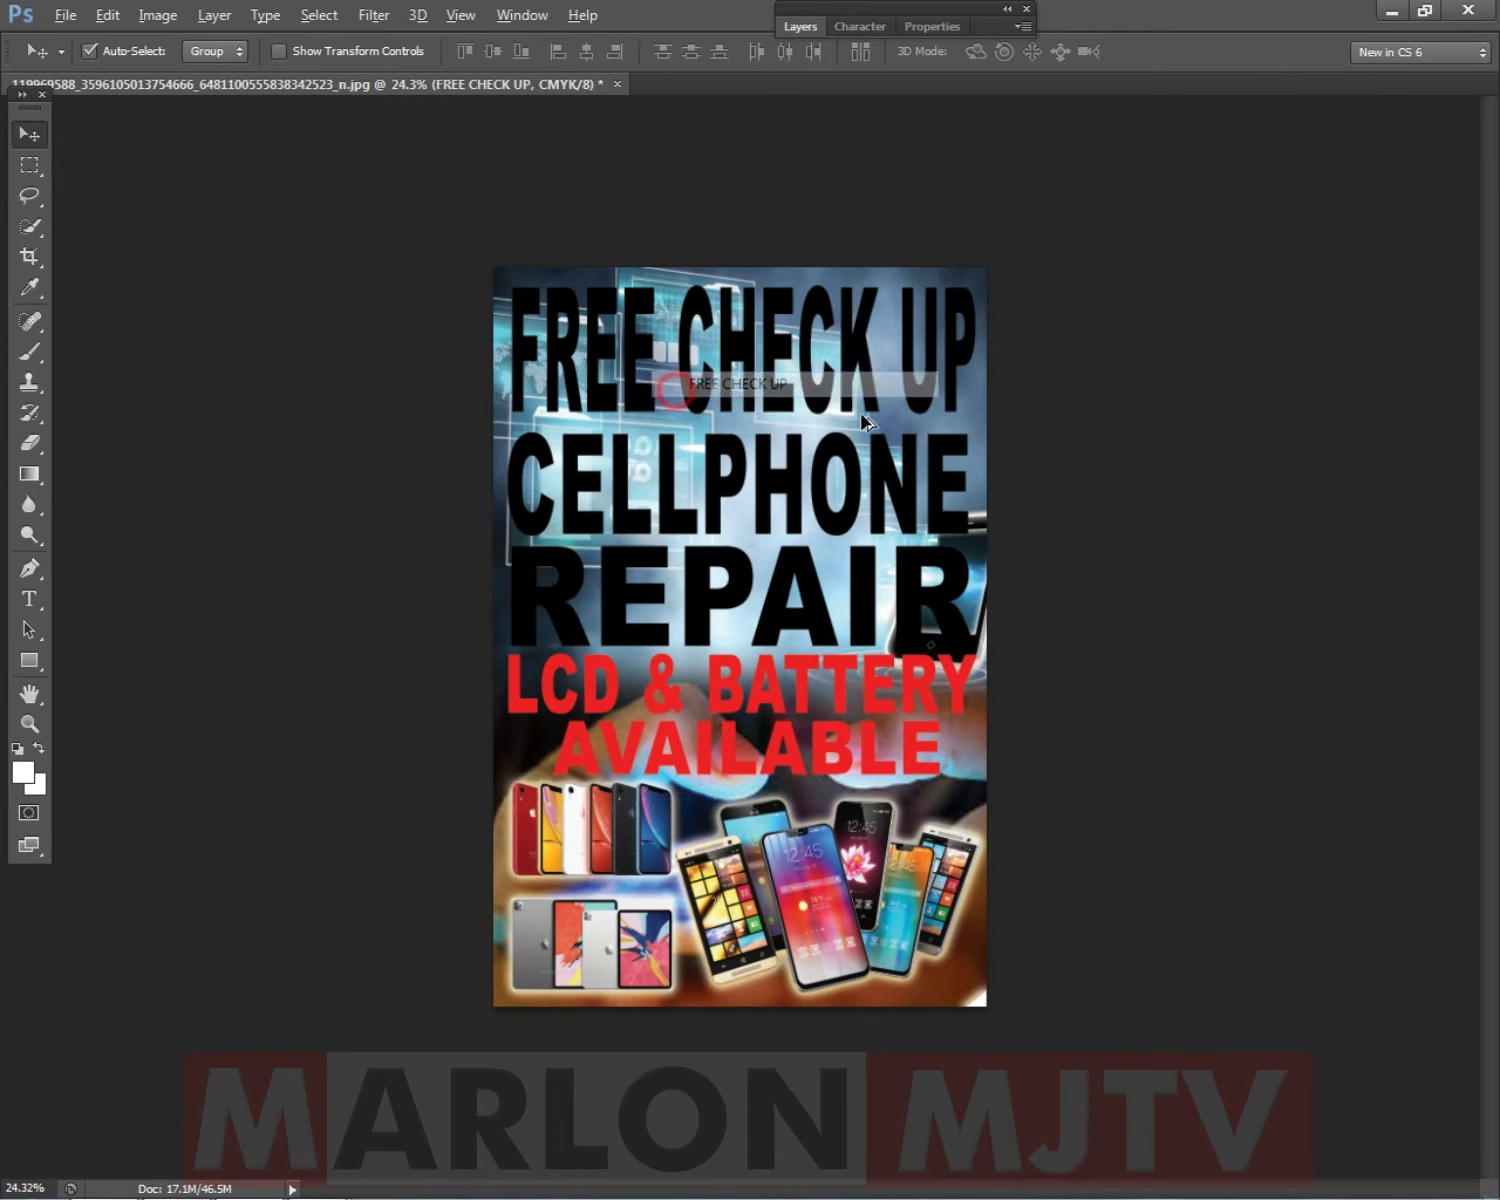
{"action": "scroll", "coordinate": [740, 640], "scroll_direction": "up", "scroll_amount": 1}
{"action": "left_click", "coordinate": [803, 24]}
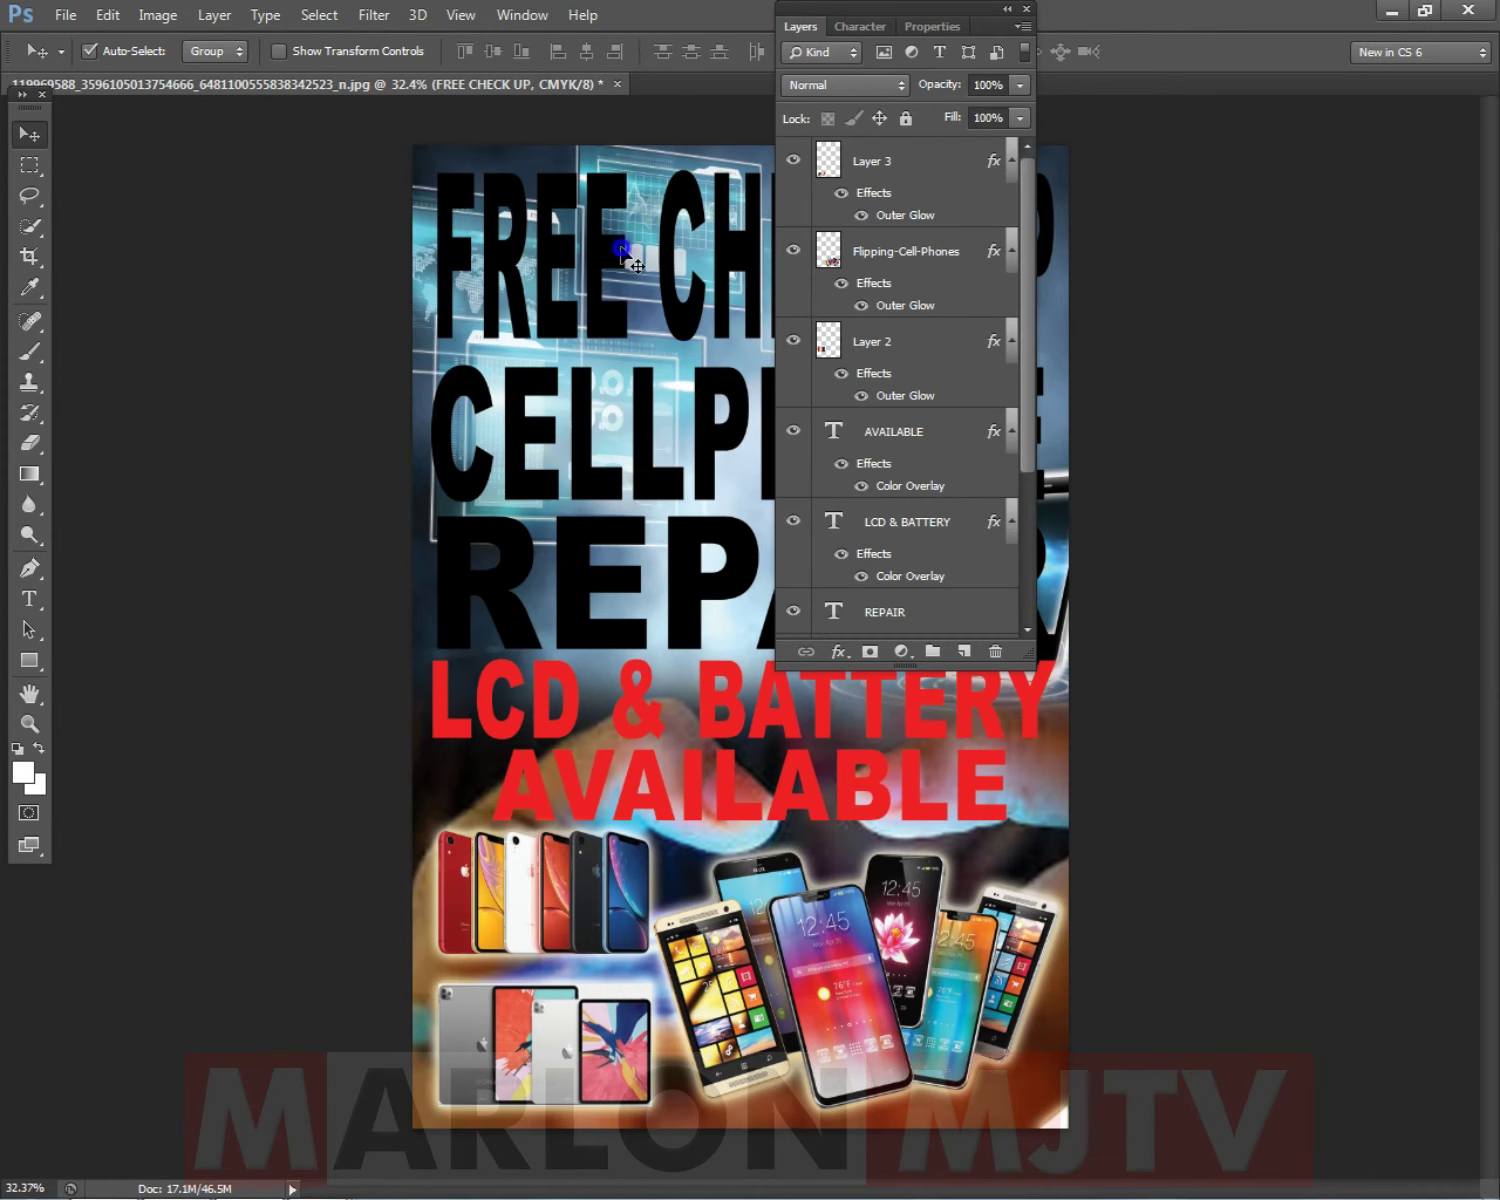
{"action": "scroll", "coordinate": [948, 318], "scroll_direction": "down", "scroll_amount": 3}
{"action": "double_click", "coordinate": [979, 608]}
{"action": "left_click", "coordinate": [439, 384]}
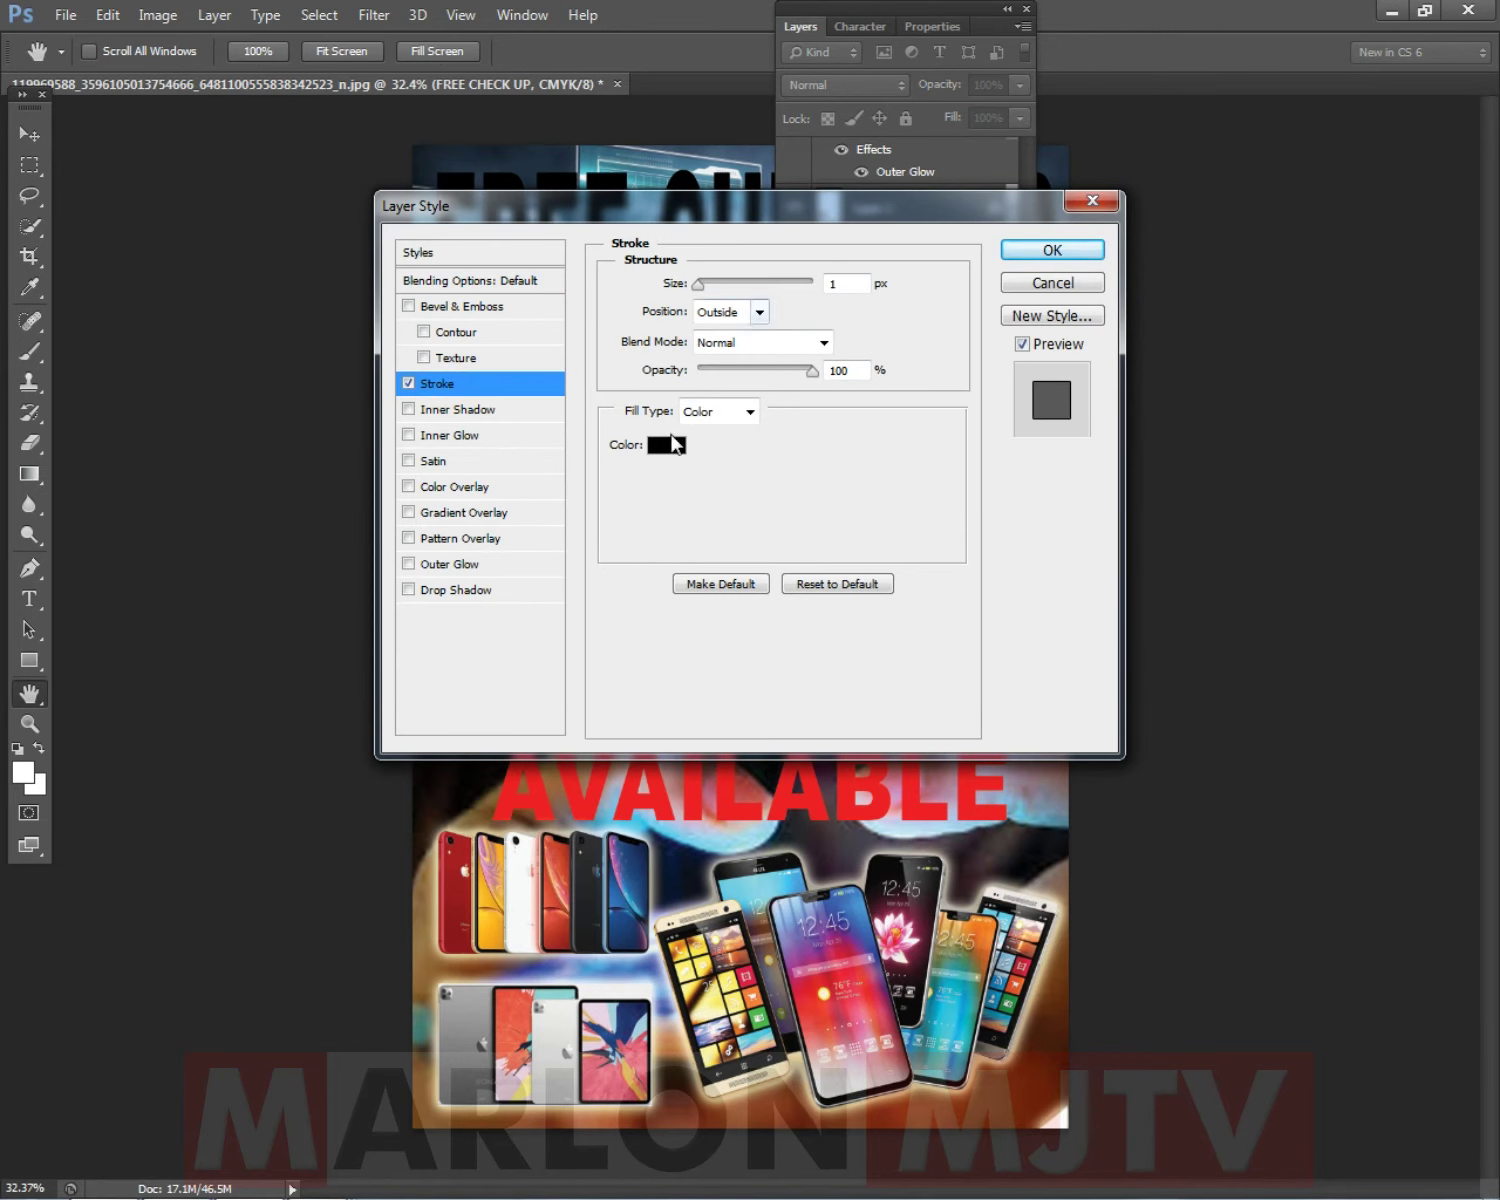
{"action": "left_click", "coordinate": [673, 455]}
{"action": "left_click", "coordinate": [619, 449]}
{"action": "left_click", "coordinate": [449, 311]}
{"action": "left_click", "coordinate": [1020, 297]}
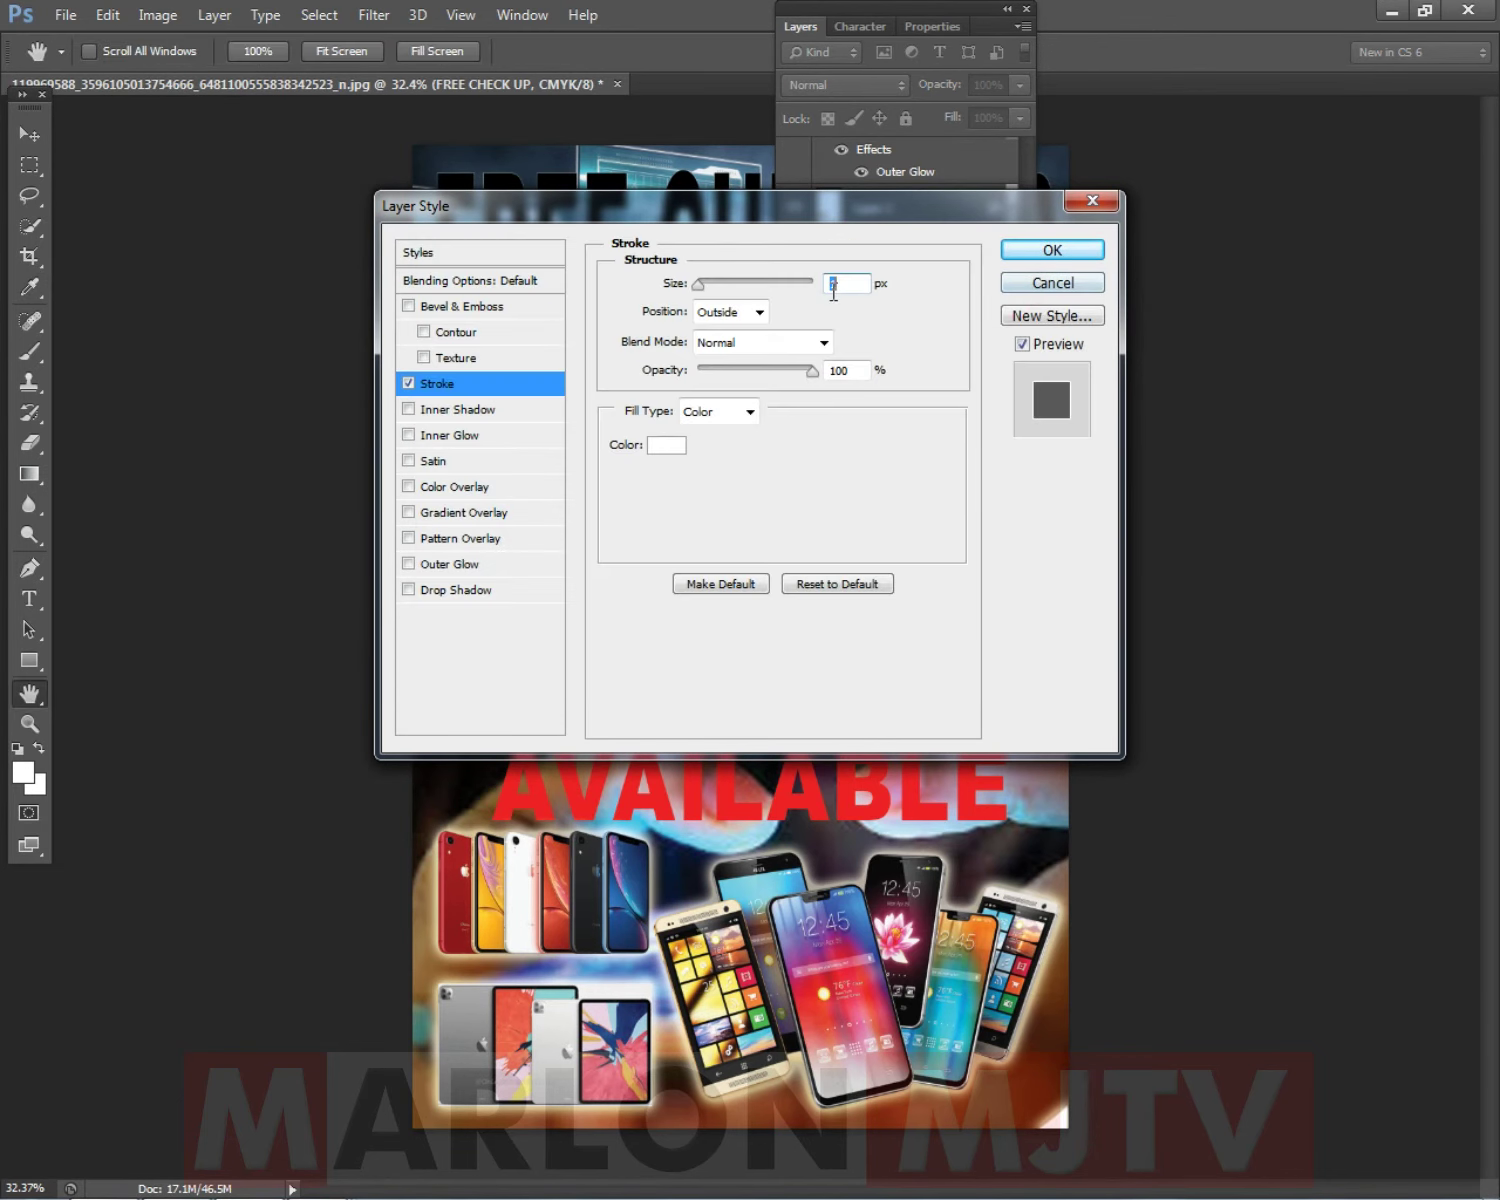
{"action": "left_click", "coordinate": [722, 312]}
{"action": "left_click", "coordinate": [714, 340]}
{"action": "mouse_move", "coordinate": [699, 284]}
{"action": "left_mouse_down"}
{"action": "mouse_move", "coordinate": [716, 286]}
{"action": "mouse_move", "coordinate": [546, 276]}
{"action": "left_mouse_up"}
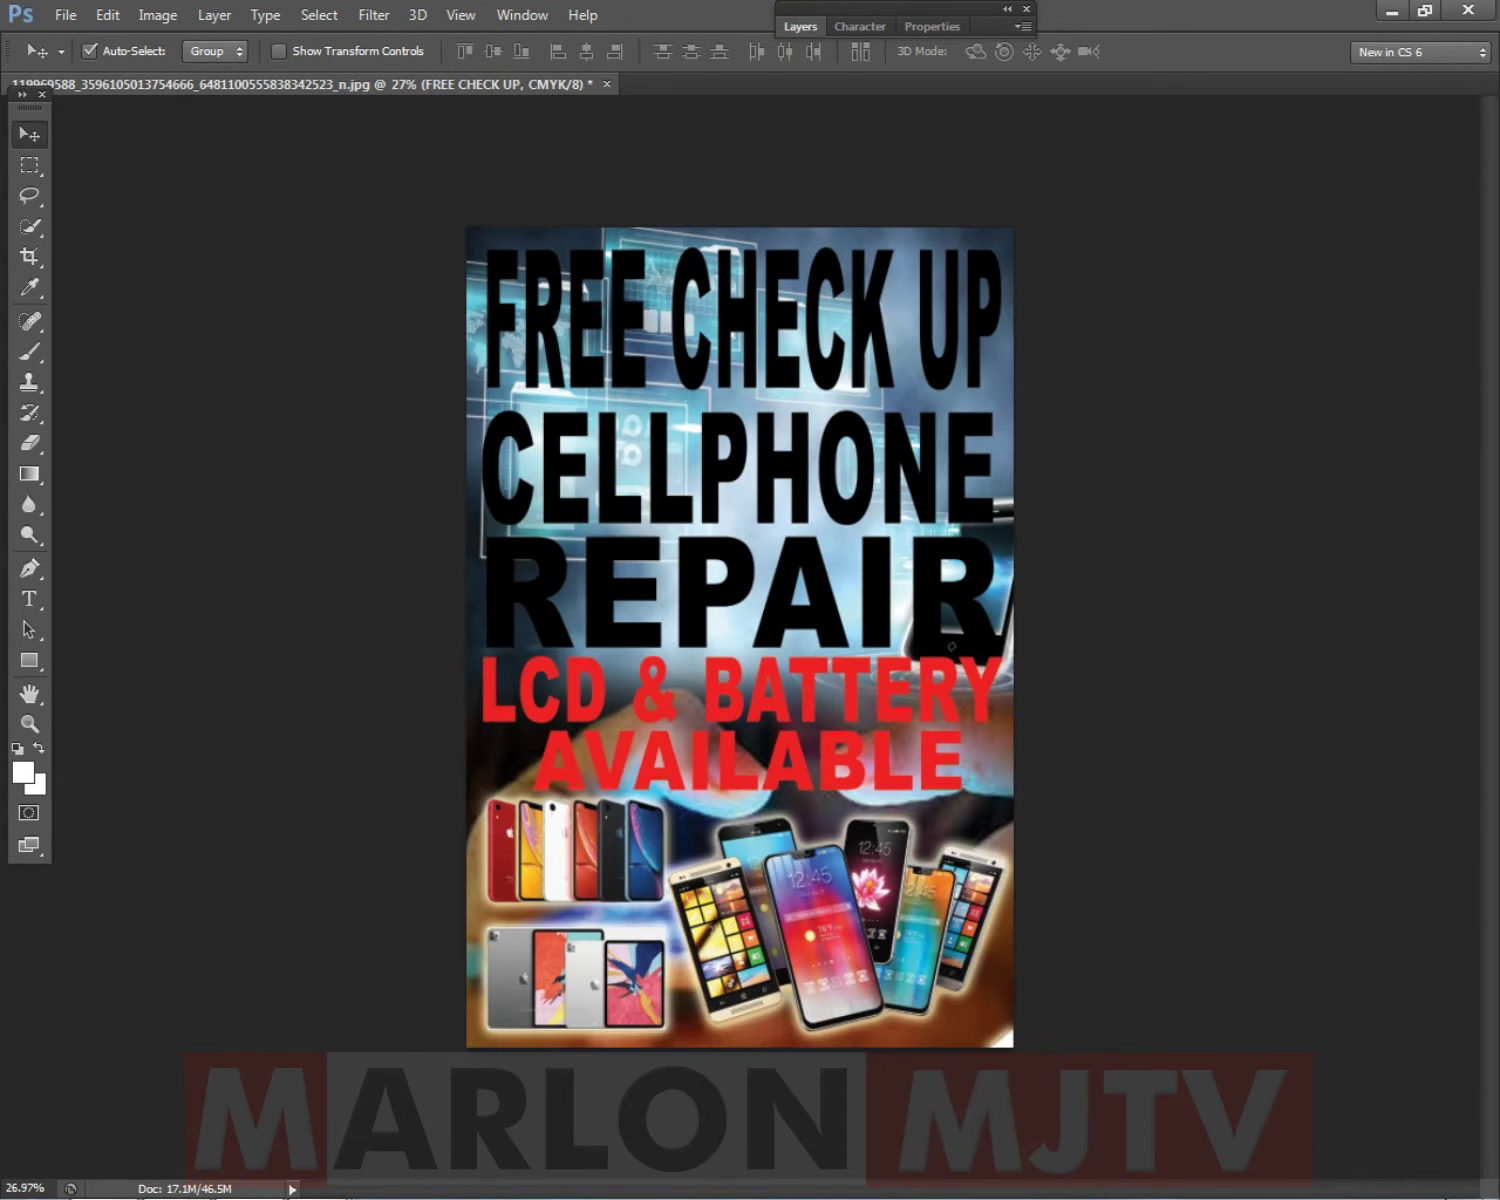
{"action": "left_click", "coordinate": [1296, 1178]}
Add a white outside Stroke to the FREE CHECK UP text layer.
{"action": "left_click", "coordinate": [812, 28]}
{"action": "right_click", "coordinate": [572, 334]}
{"action": "left_click", "coordinate": [602, 348]}
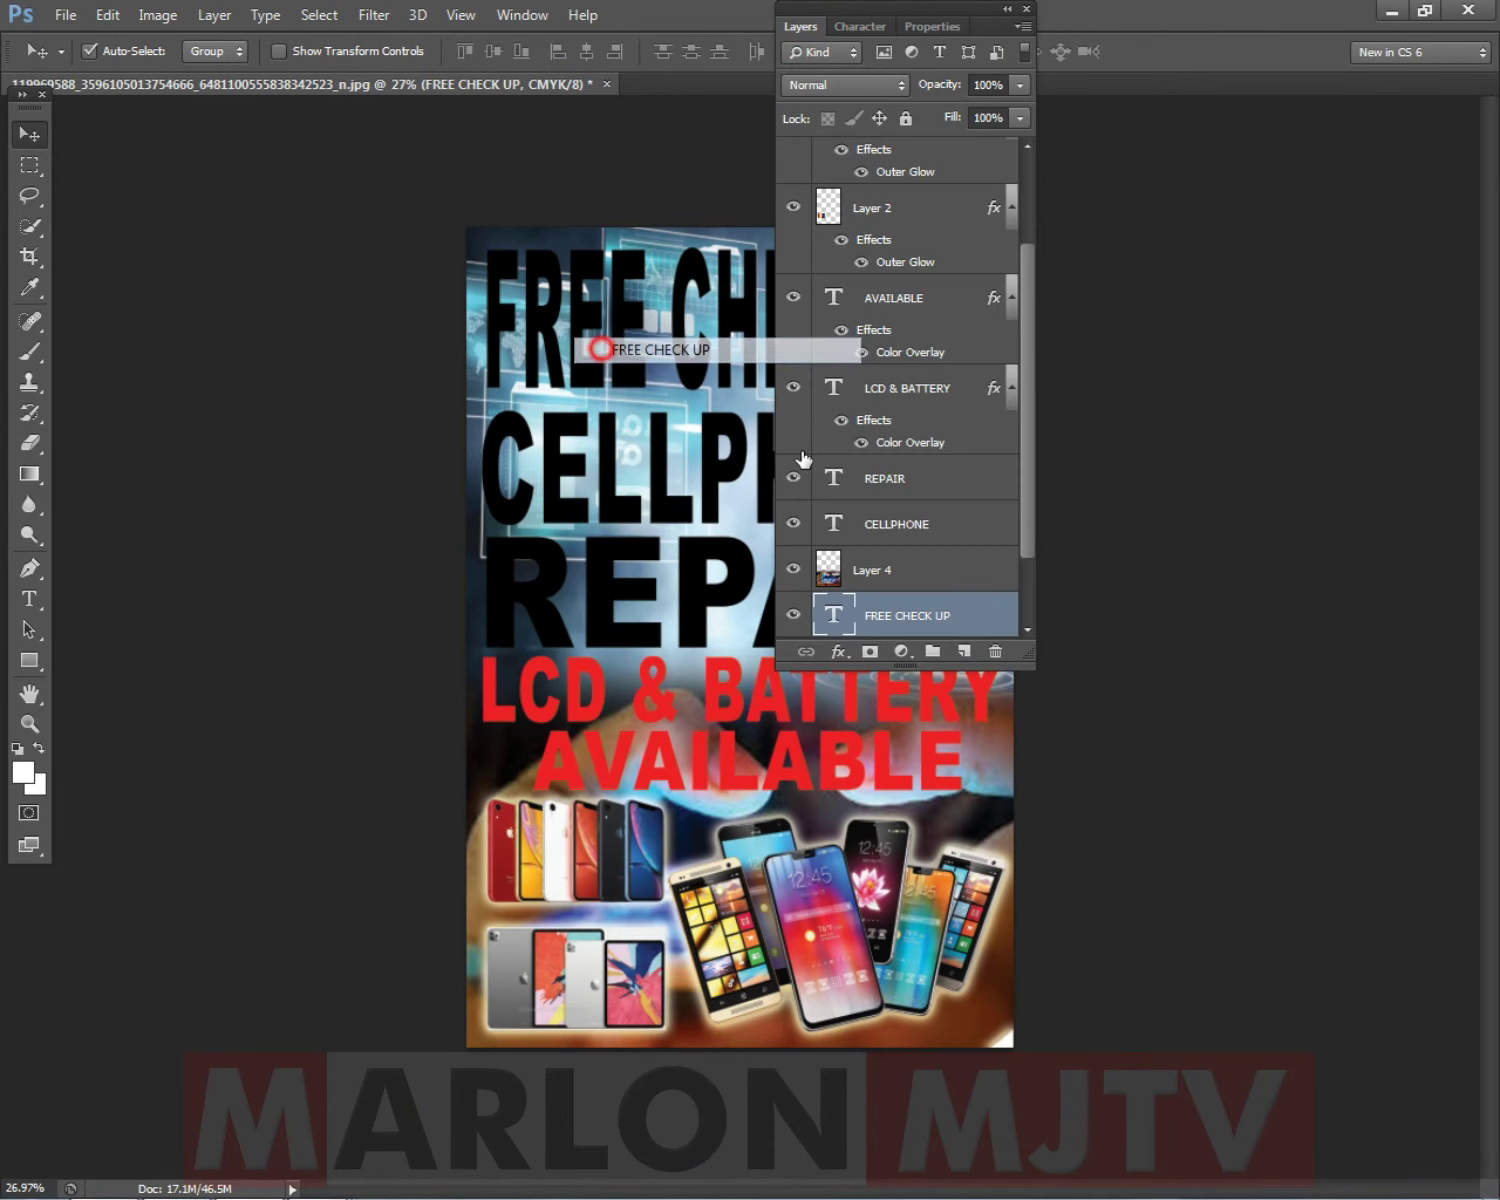
{"action": "double_click", "coordinate": [1000, 615]}
{"action": "left_click", "coordinate": [435, 384]}
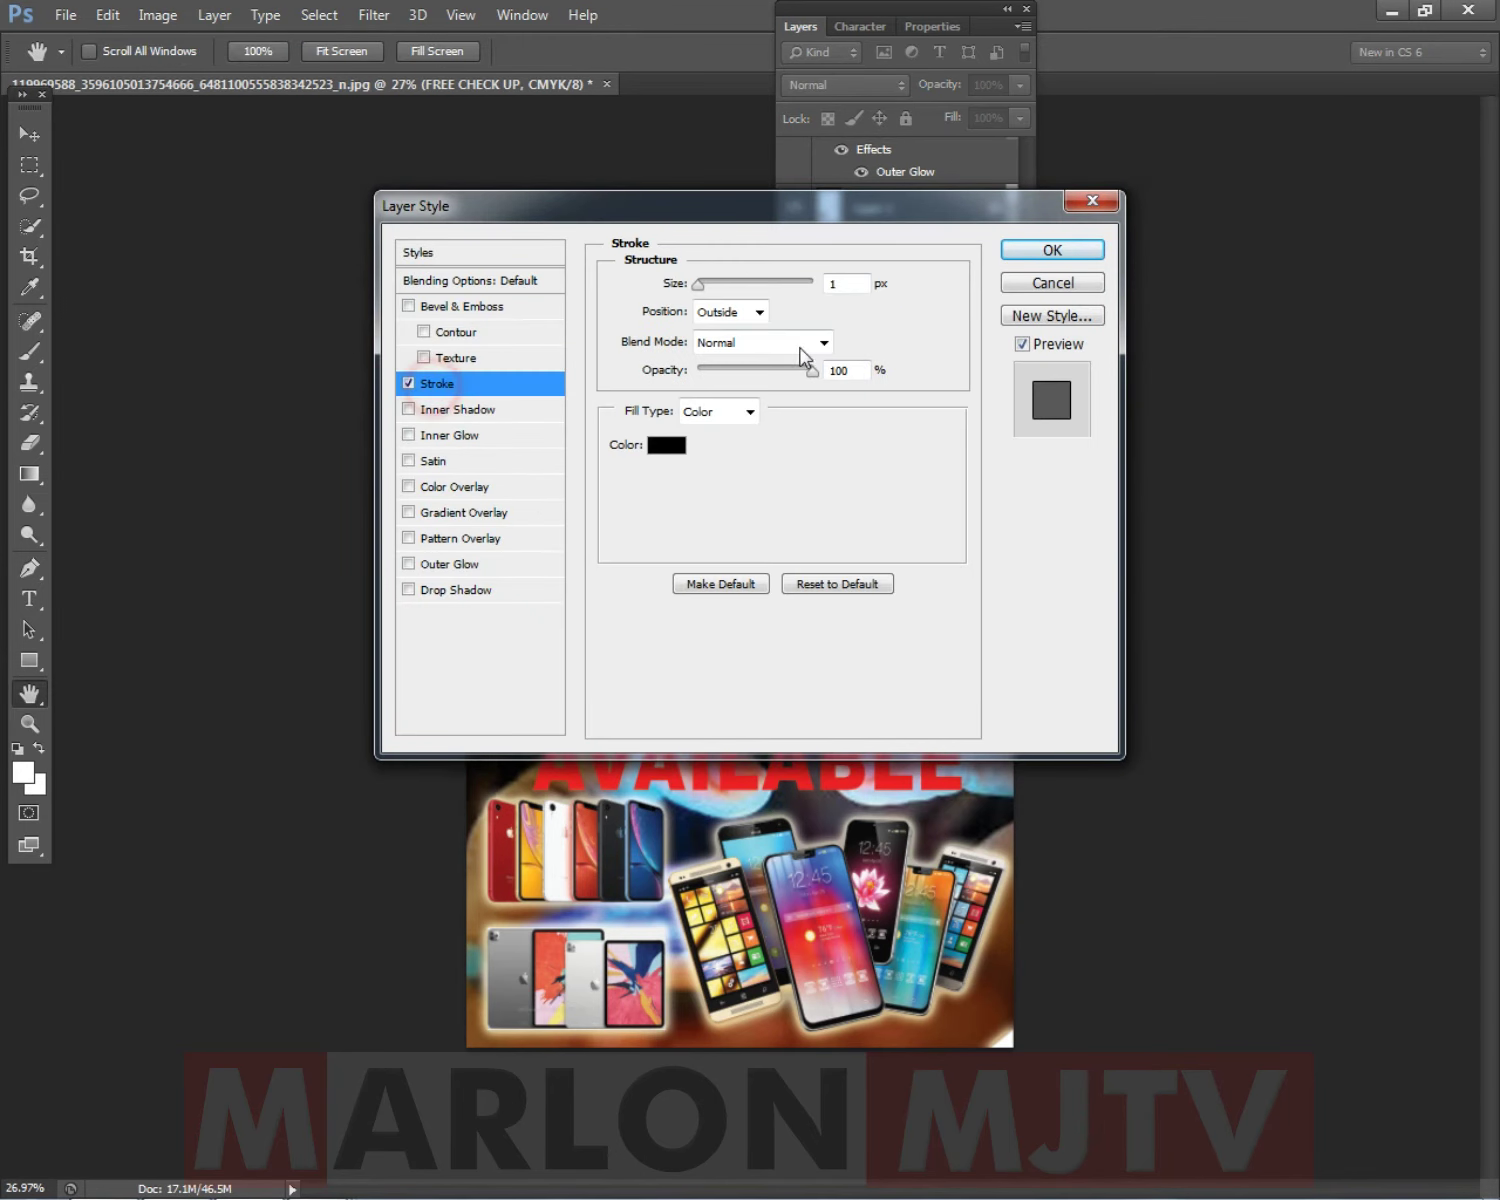
{"action": "left_click", "coordinate": [678, 444]}
{"action": "left_click", "coordinate": [623, 459]}
{"action": "left_click", "coordinate": [450, 298]}
{"action": "left_click", "coordinate": [1005, 296]}
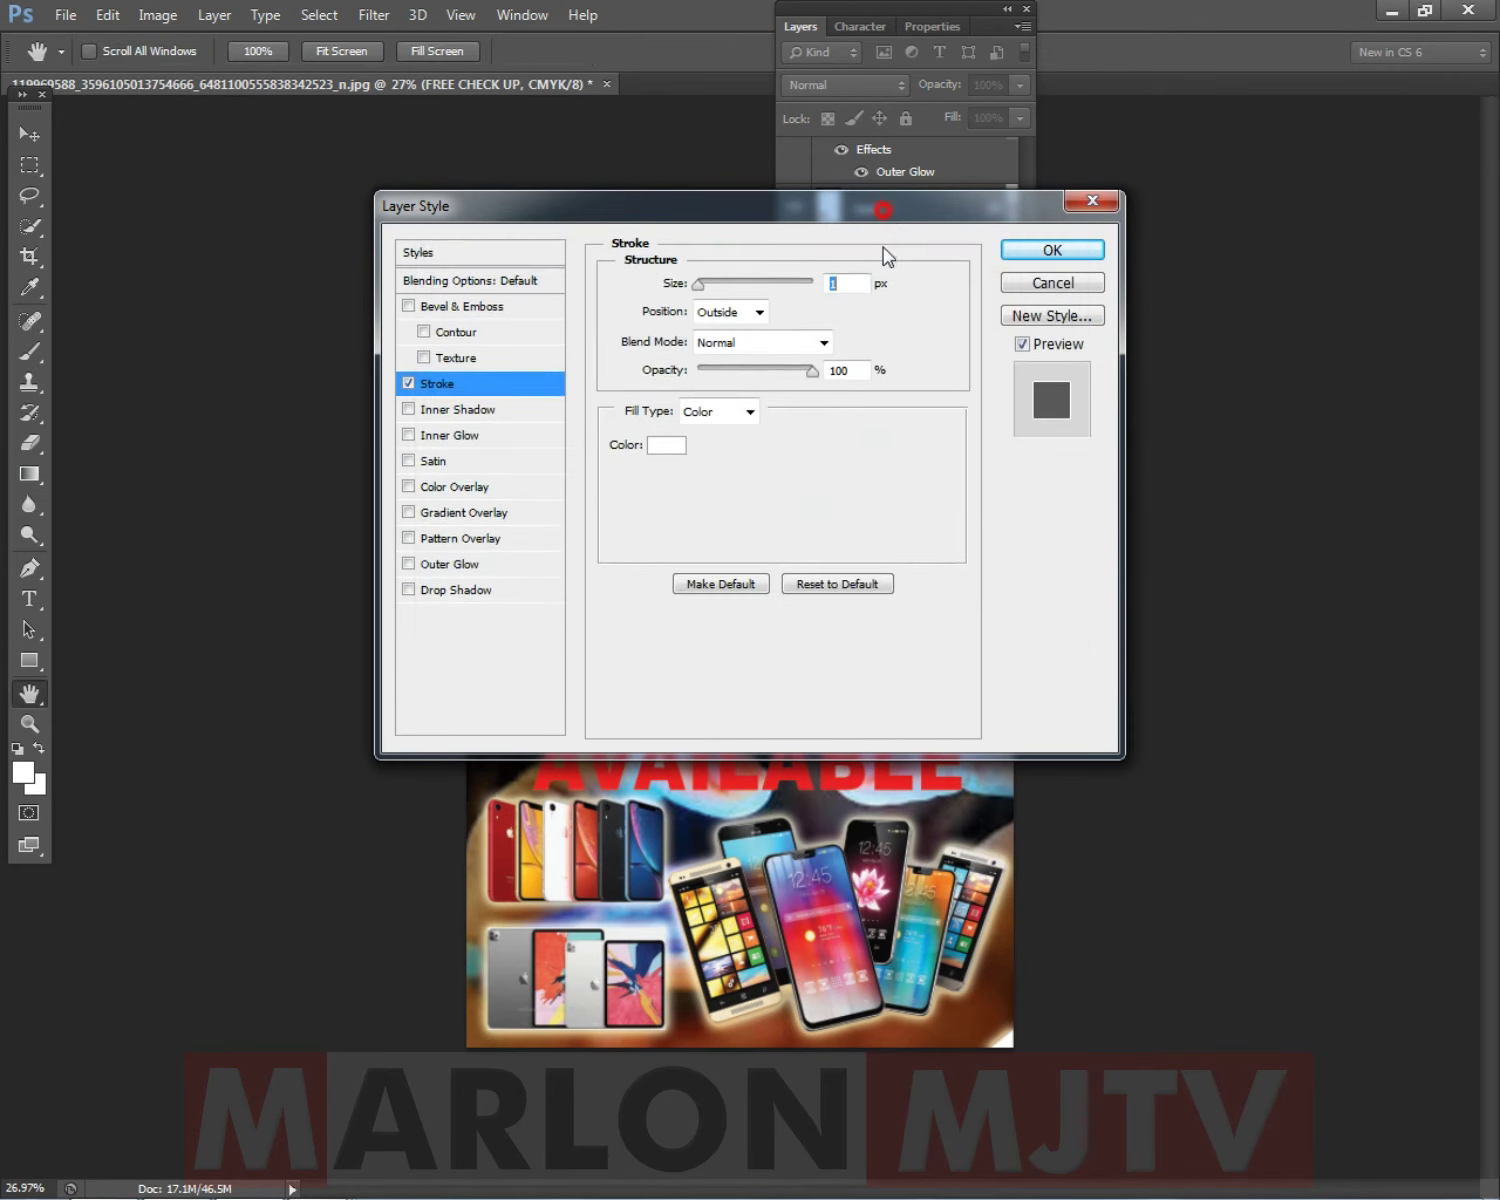
Set the FREE CHECK UP stroke size to 16 px and apply the layer style.
{"action": "left_click_drag", "start_coordinate": [886, 210], "coordinate": [880, 566]}
{"action": "left_click_drag", "start_coordinate": [699, 641], "coordinate": [708, 647]}
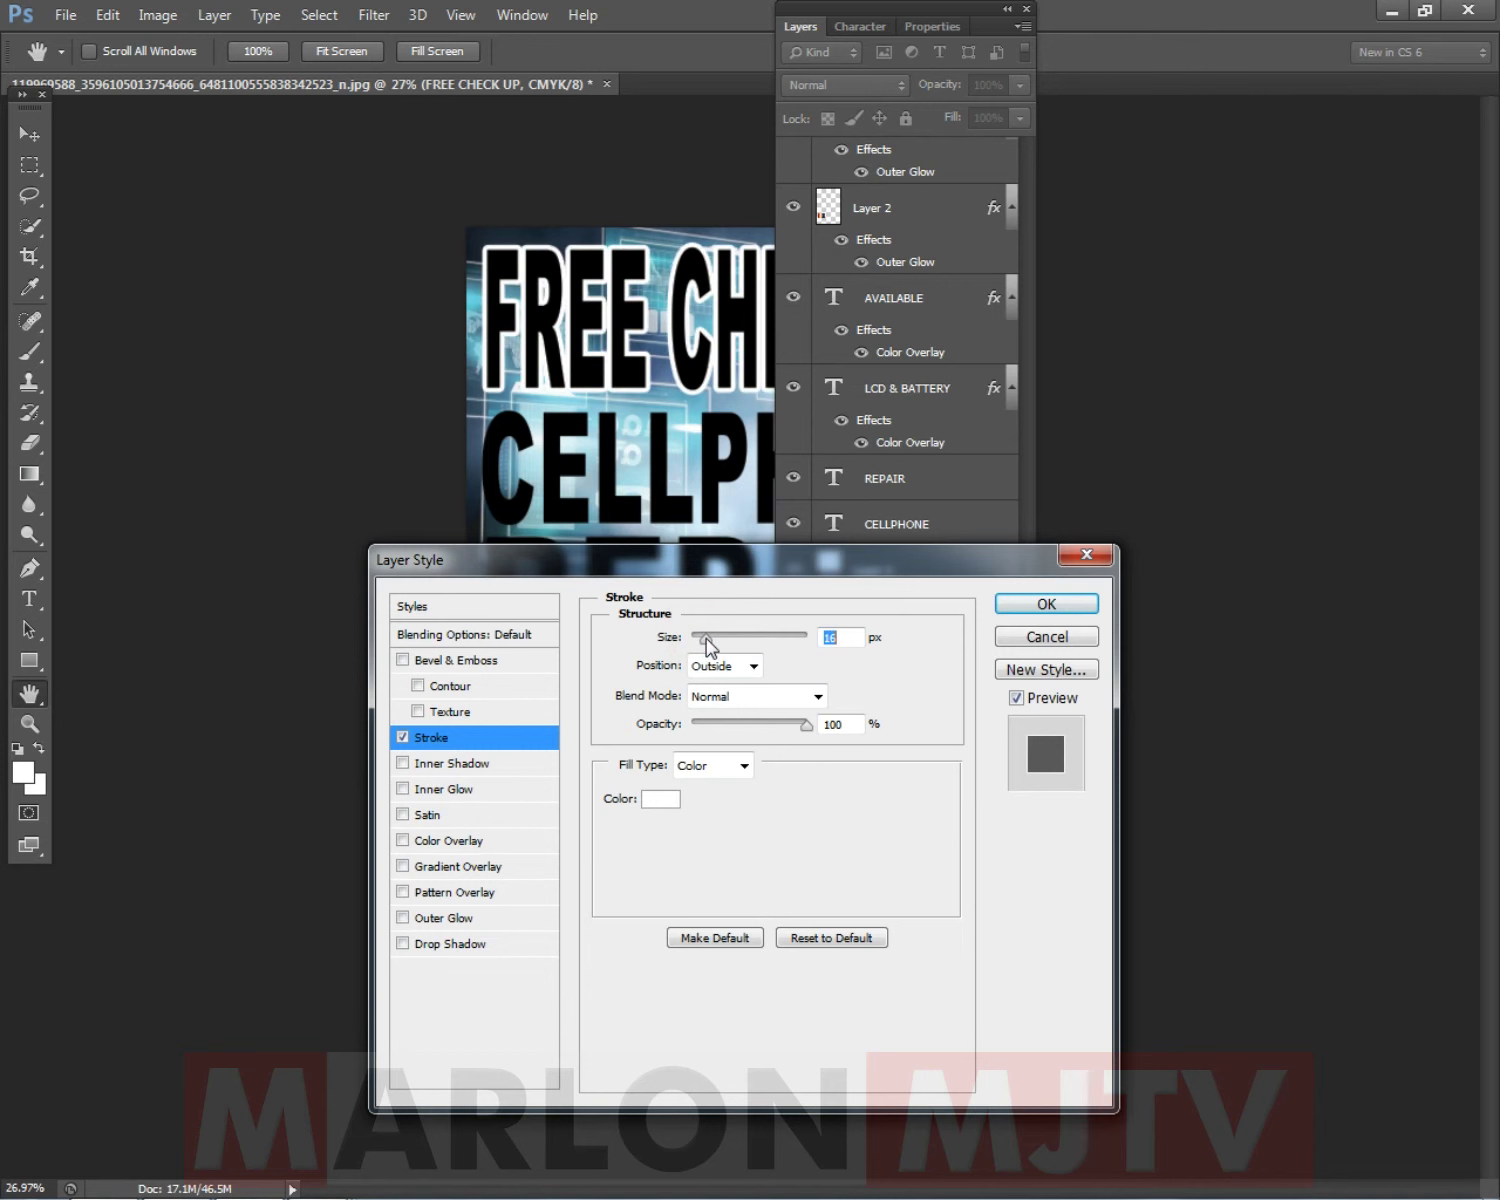
{"action": "left_click", "coordinate": [997, 603]}
Copy the FREE CHECK UP layer style and paste it onto the CELLPHONE and REPAIR text layers.
{"action": "right_click", "coordinate": [977, 638]}
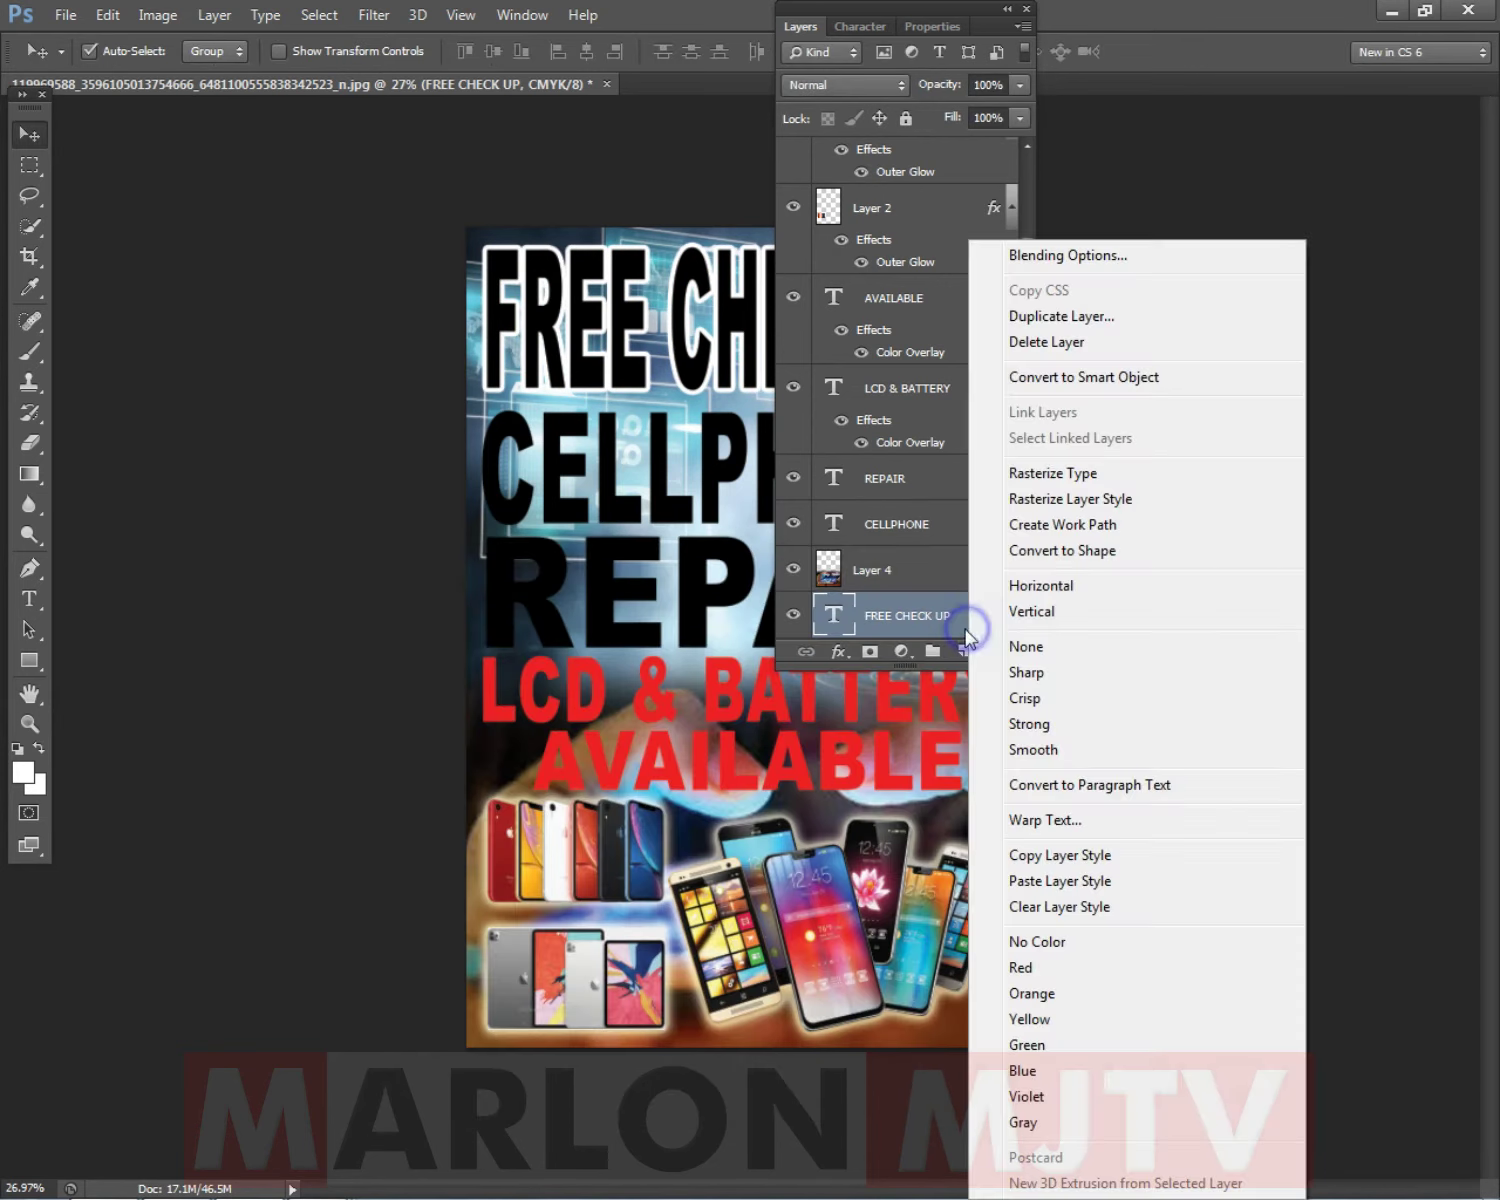
{"action": "left_click", "coordinate": [1030, 852]}
{"action": "right_click", "coordinate": [605, 455]}
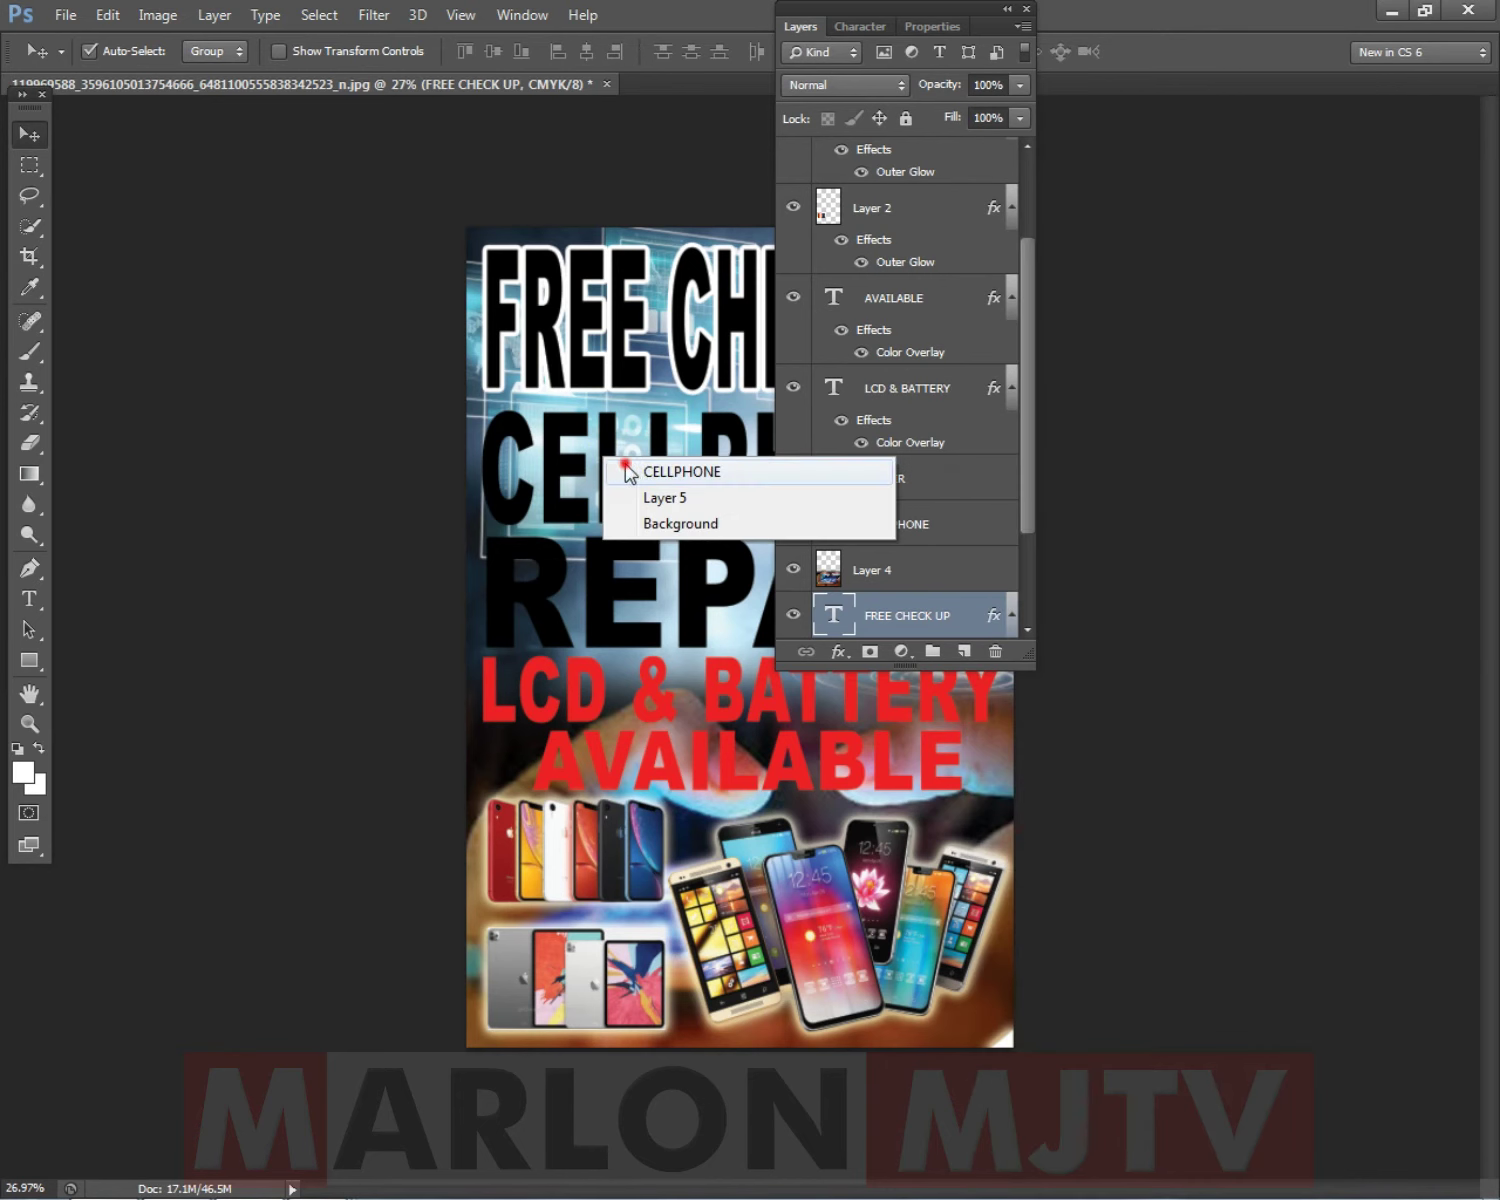
{"action": "left_click", "coordinate": [645, 464]}
{"action": "left_click", "coordinate": [874, 490], "text": "shift"}
{"action": "right_click", "coordinate": [872, 496]}
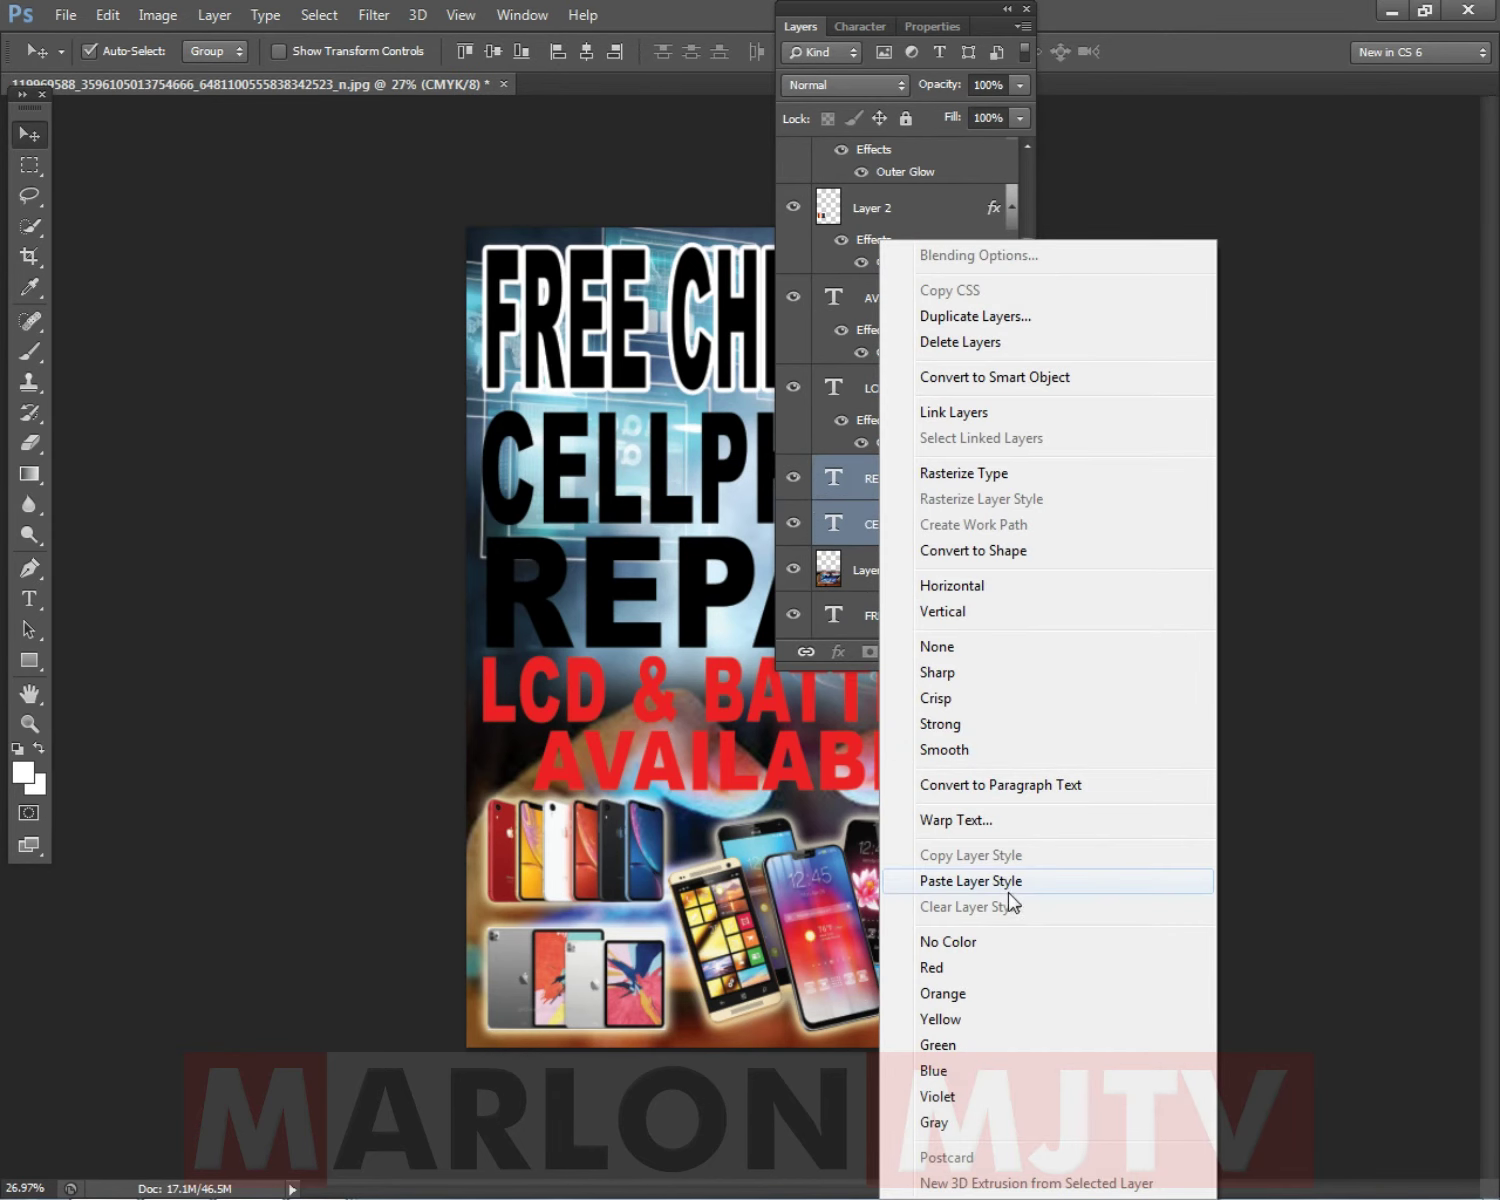
{"action": "left_click", "coordinate": [992, 880]}
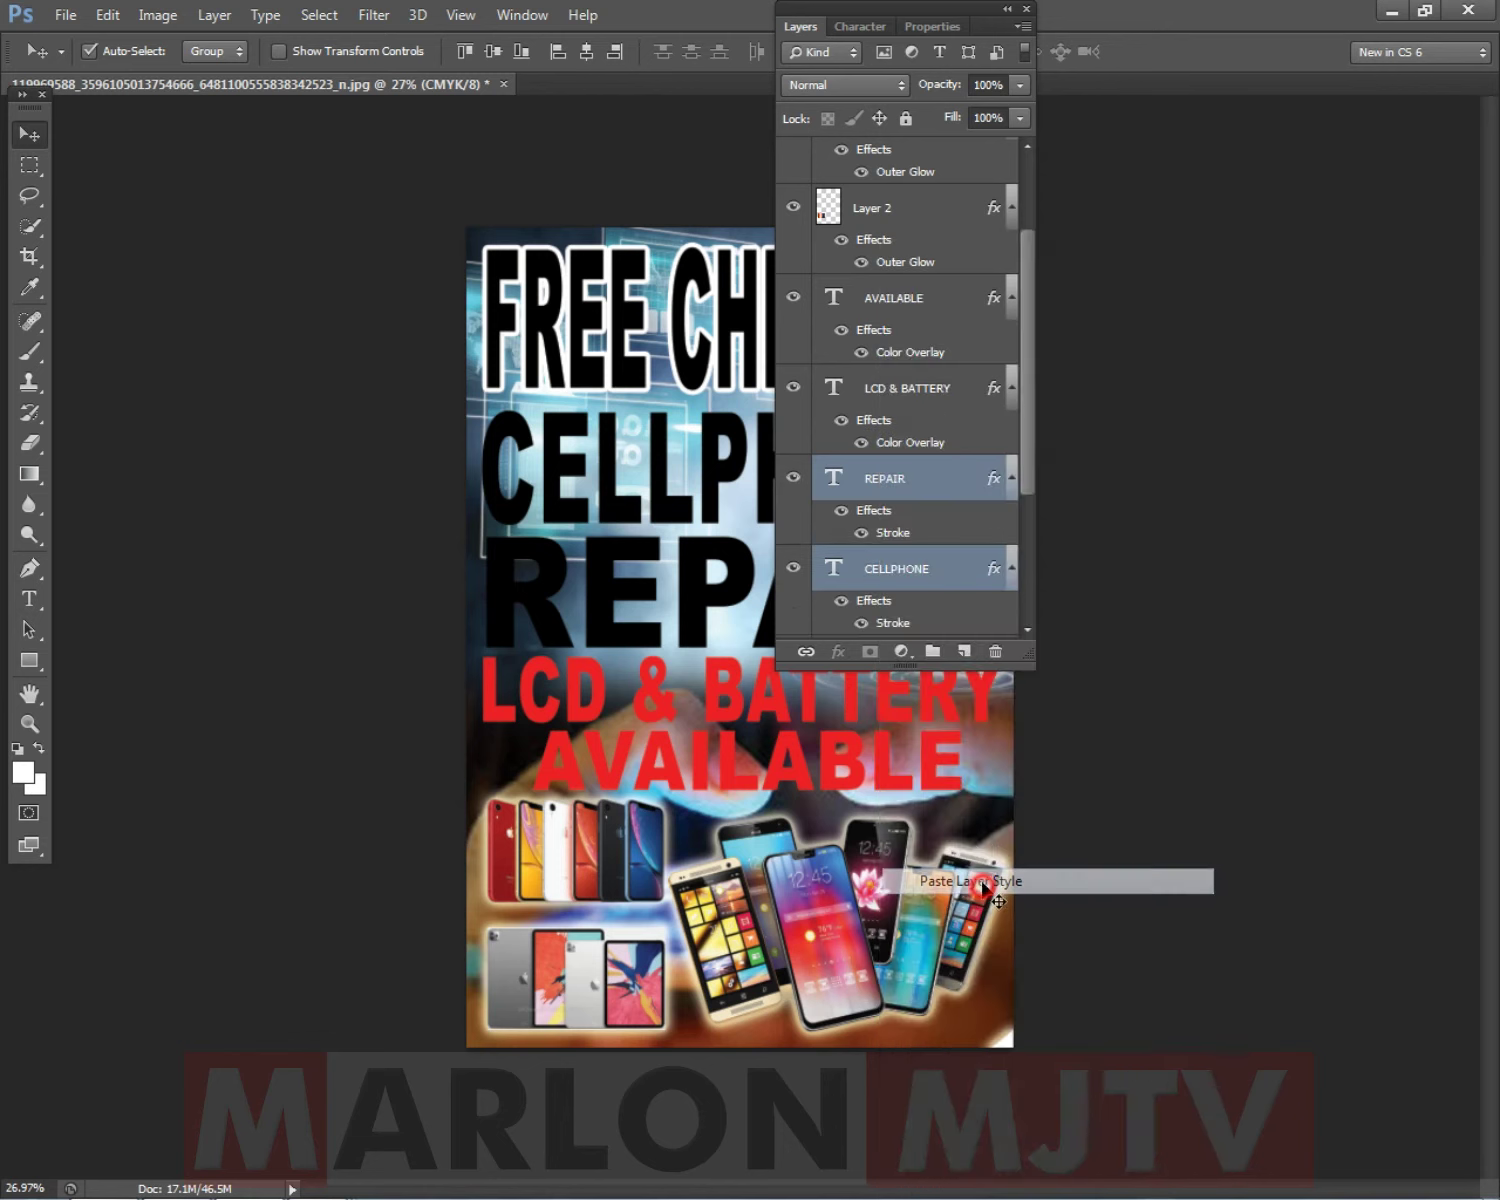
Lower the opacity of the smoky phone picture on Layer 5 to 42% in its blending options.
{"action": "left_click", "coordinate": [803, 45]}
{"action": "scroll", "coordinate": [1115, 261], "scroll_direction": "down", "scroll_amount": 2}
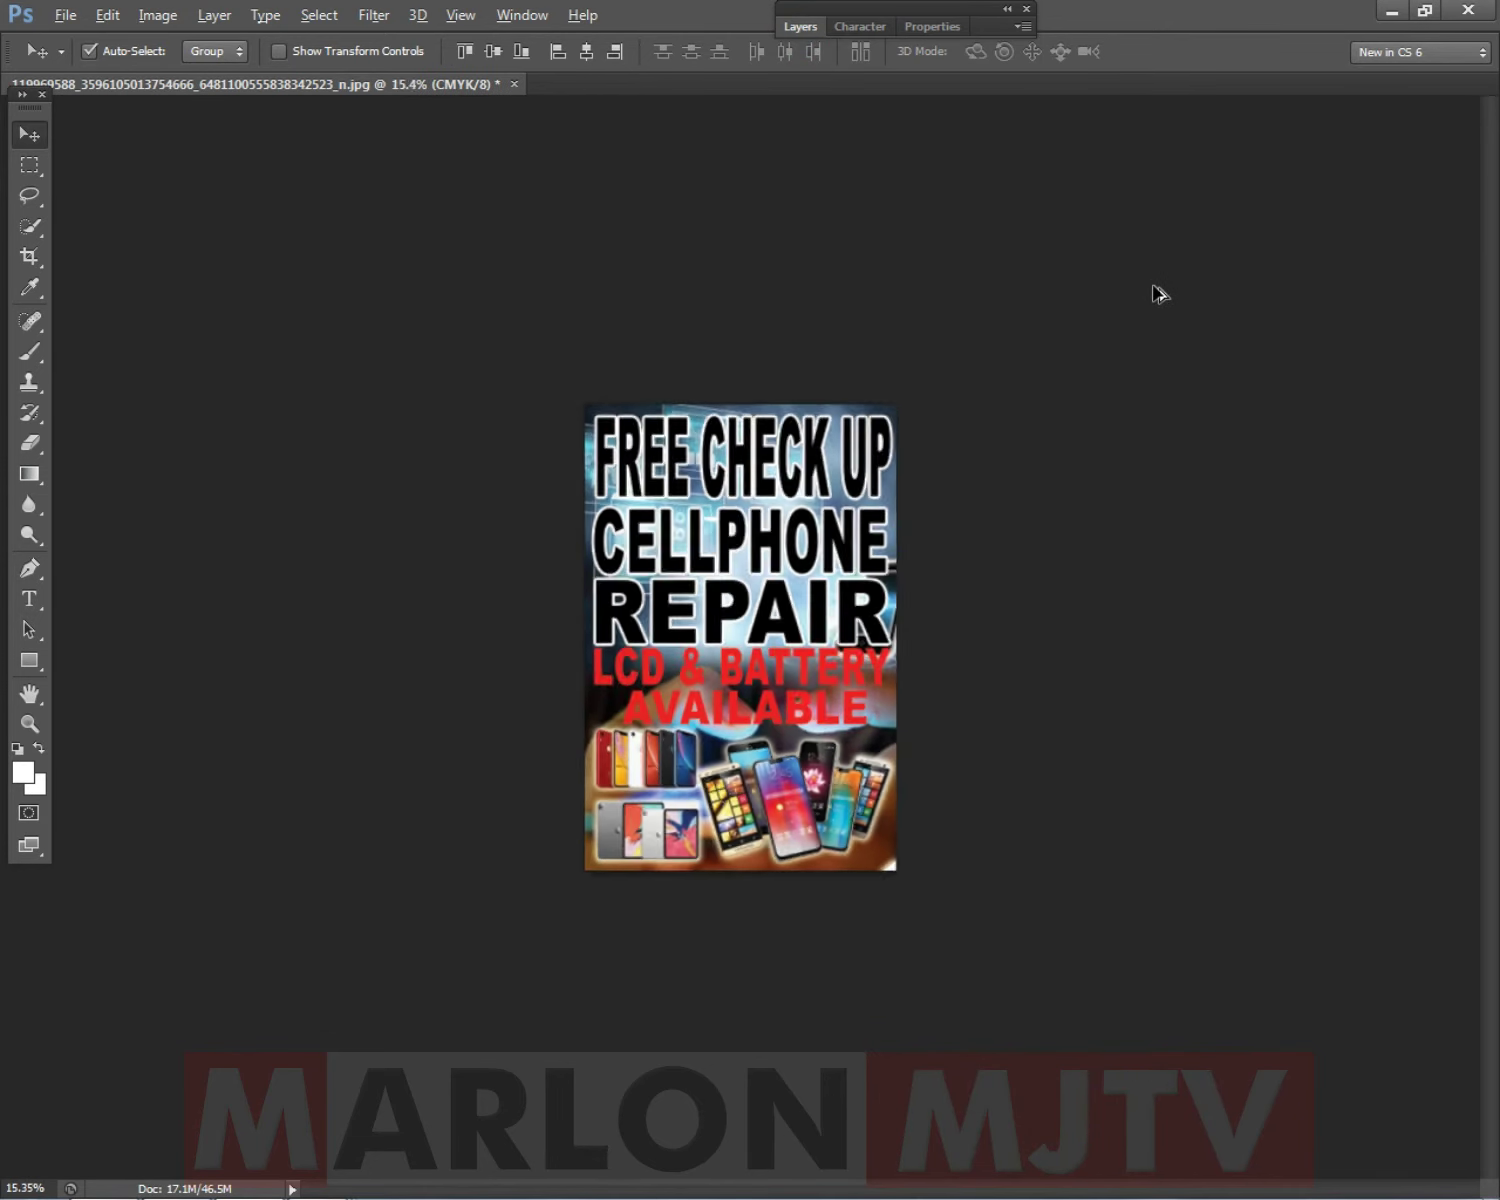
{"action": "scroll", "coordinate": [1159, 295], "scroll_direction": "up", "scroll_amount": 1}
{"action": "right_click", "coordinate": [955, 433]}
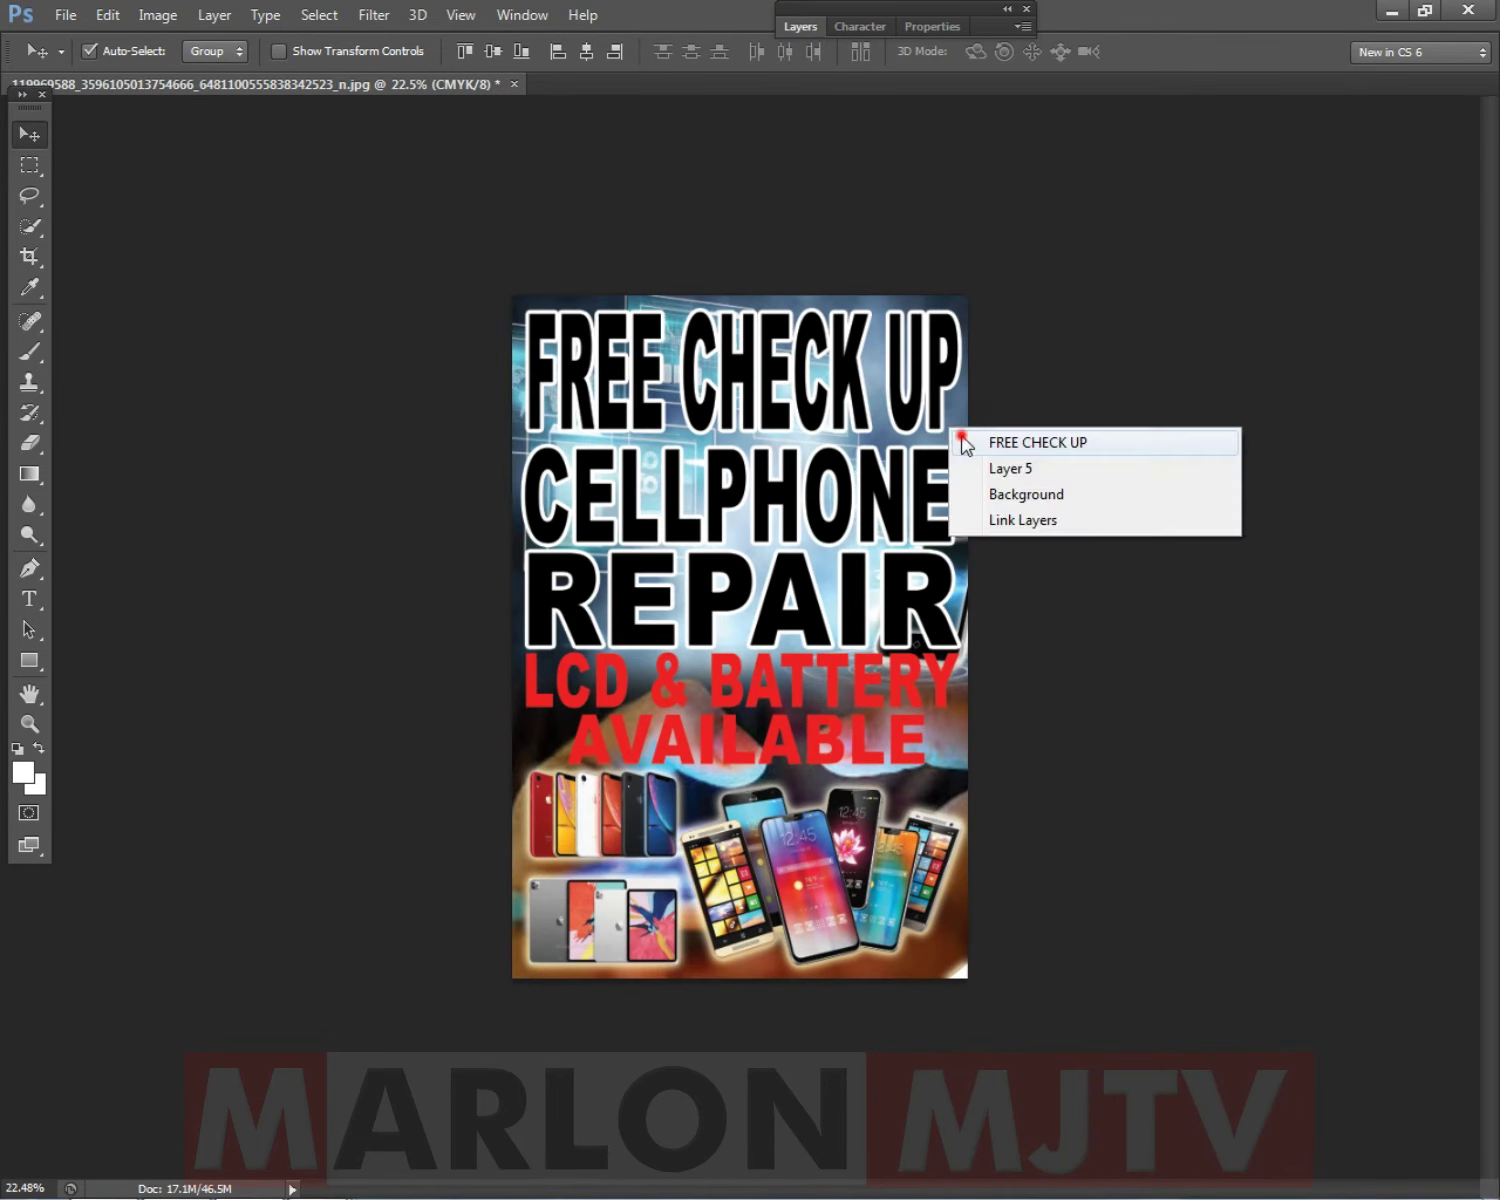
{"action": "left_click", "coordinate": [990, 440]}
{"action": "right_click", "coordinate": [965, 442]}
{"action": "left_click", "coordinate": [1023, 490]}
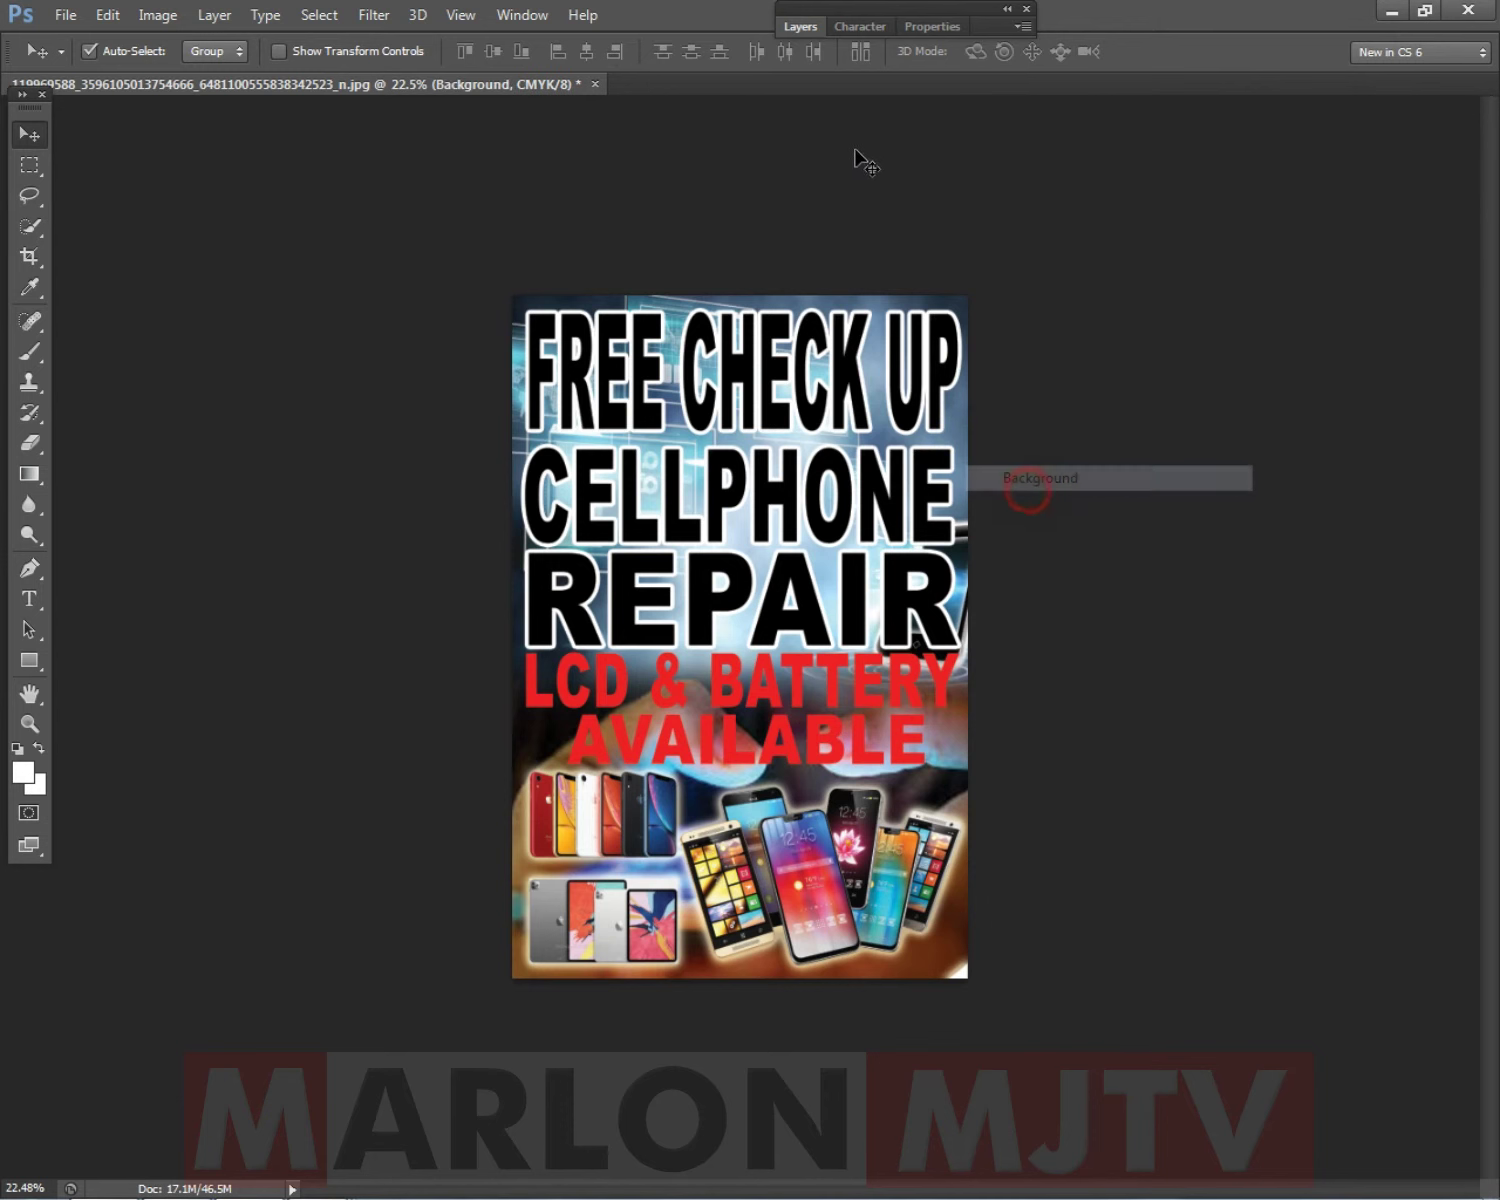
{"action": "left_click", "coordinate": [800, 27]}
{"action": "right_click", "coordinate": [663, 312]}
{"action": "left_click", "coordinate": [712, 315]}
{"action": "double_click", "coordinate": [978, 600]}
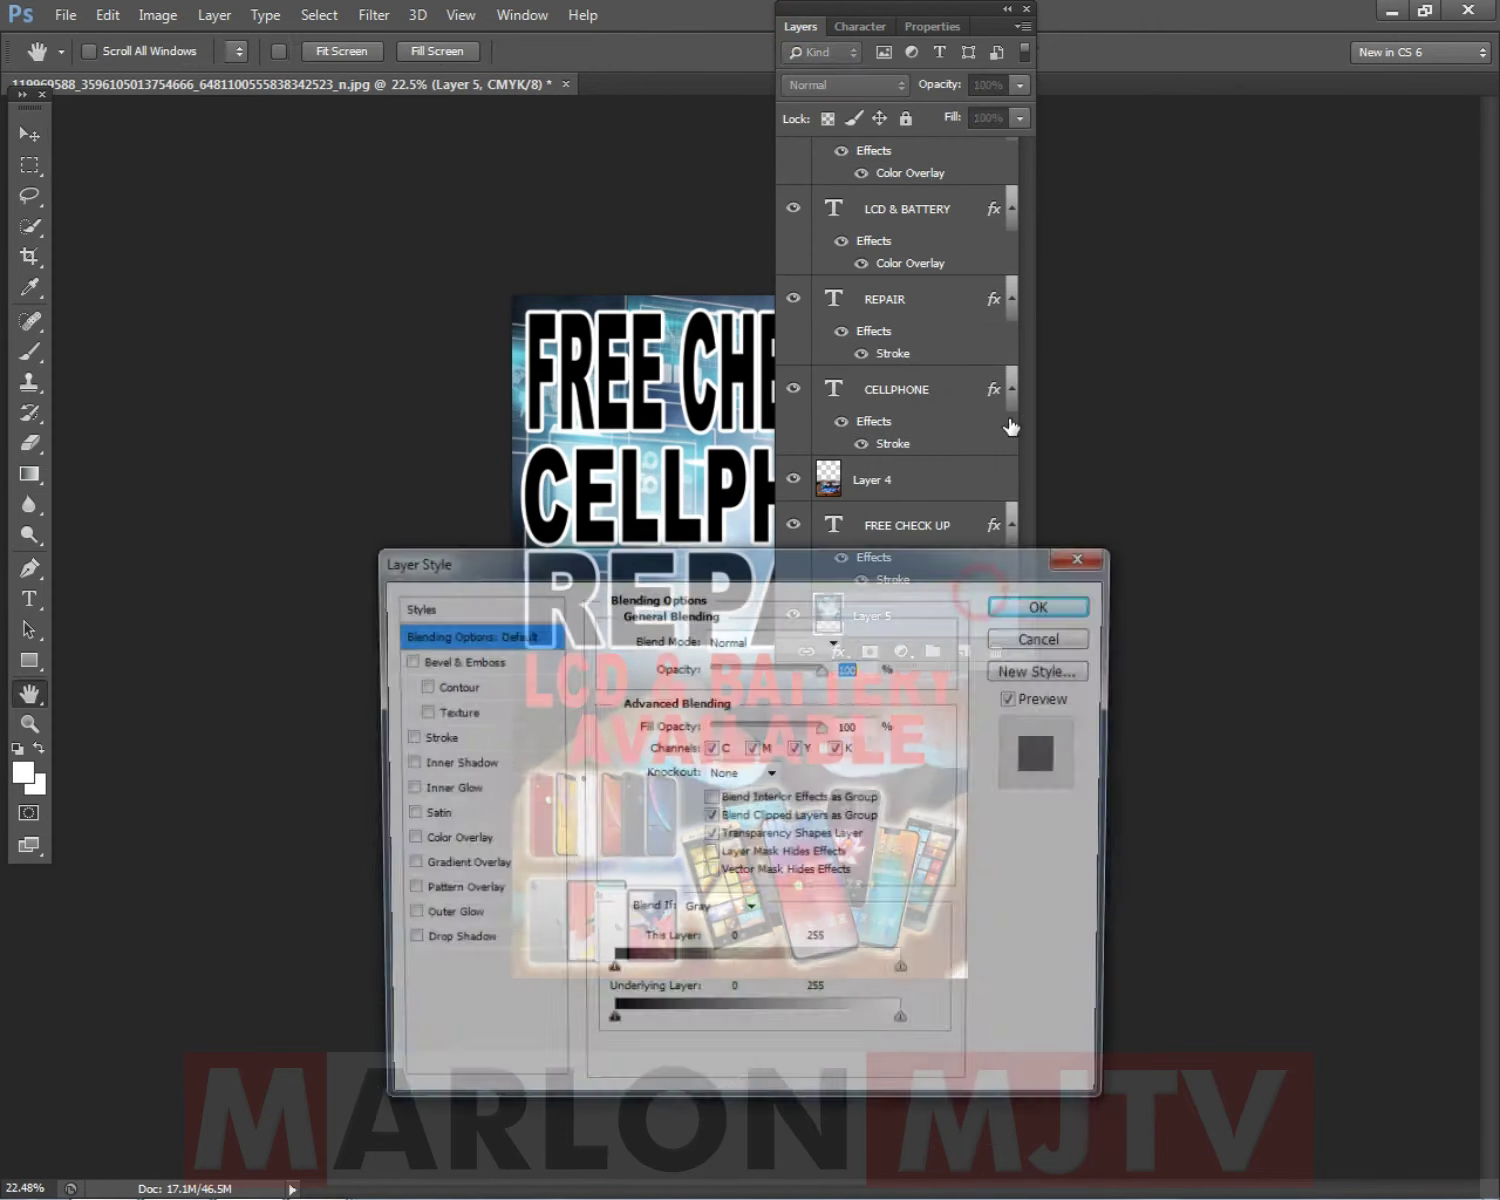
{"action": "left_click_drag", "start_coordinate": [774, 669], "coordinate": [757, 671]}
{"action": "left_click", "coordinate": [1028, 608]}
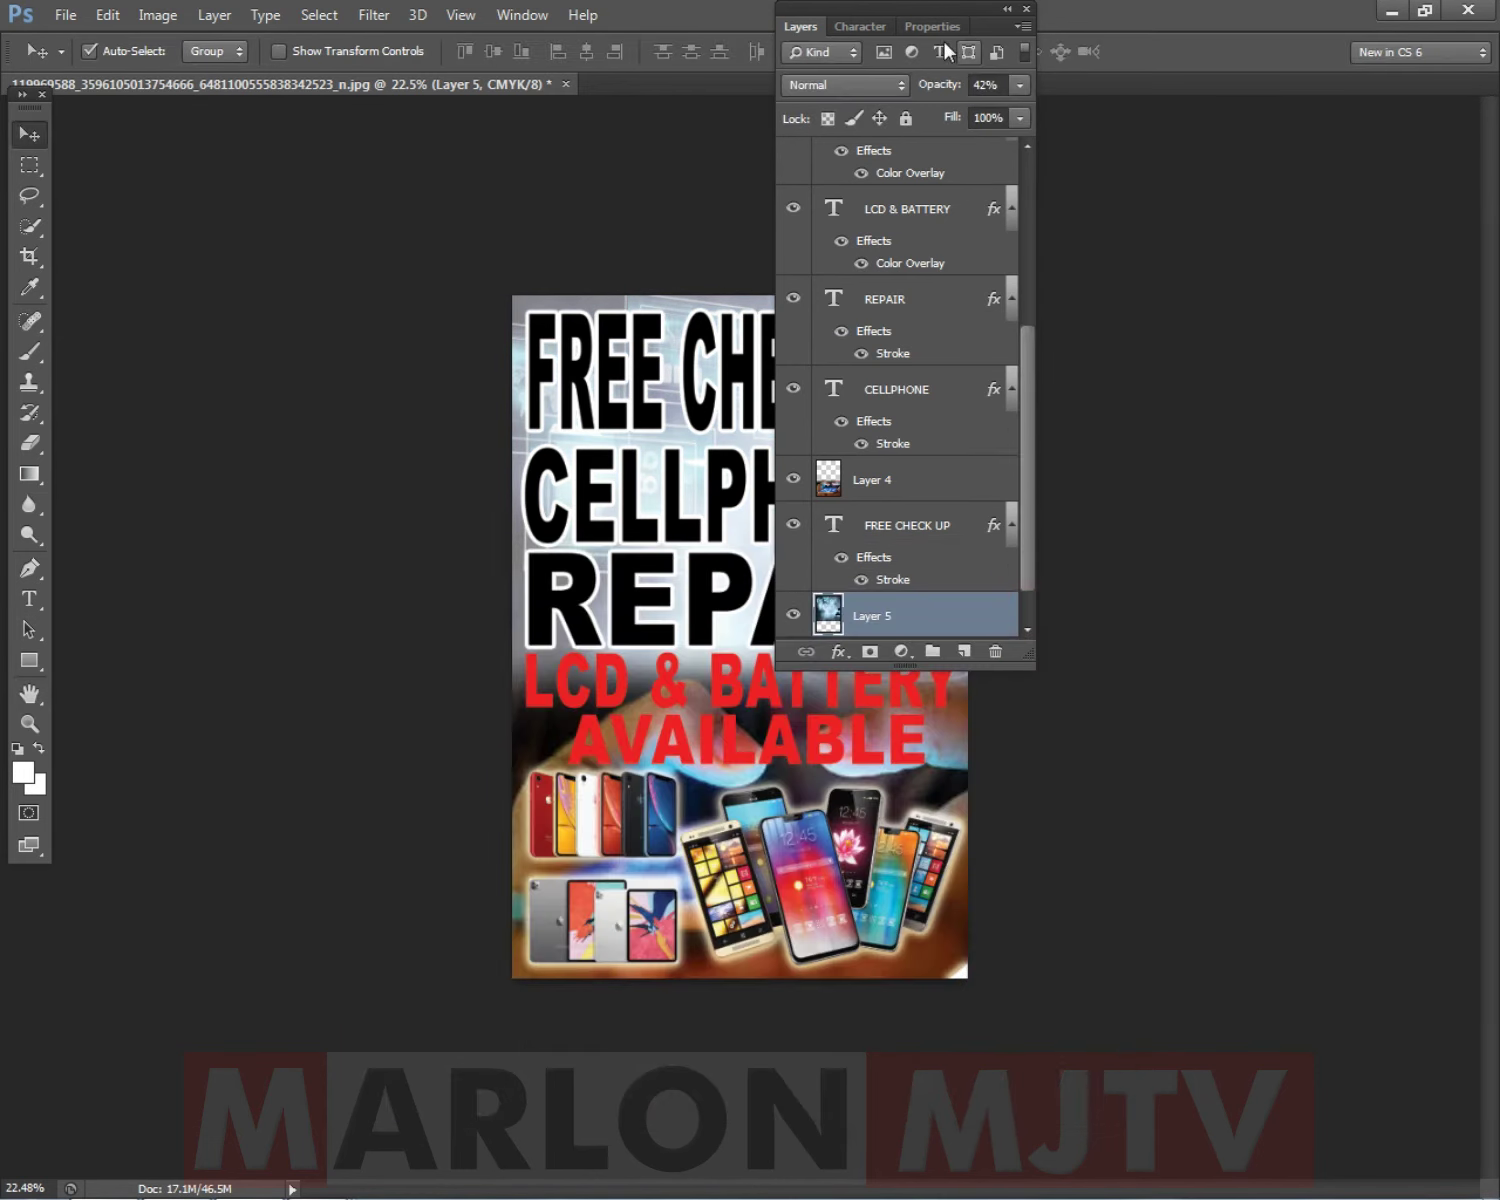
{"action": "left_click", "coordinate": [818, 36]}
Select the LCD & BATTERY text layer and enable an outside Stroke in its layer style.
{"action": "scroll", "coordinate": [1021, 509], "scroll_direction": "down", "scroll_amount": 2}
{"action": "scroll", "coordinate": [1000, 586], "scroll_direction": "up", "scroll_amount": 5}
{"action": "right_click", "coordinate": [708, 592]}
{"action": "left_click", "coordinate": [752, 609]}
{"action": "right_click", "coordinate": [748, 660]}
{"action": "left_click", "coordinate": [764, 677]}
{"action": "right_click", "coordinate": [763, 683]}
{"action": "left_click", "coordinate": [786, 700]}
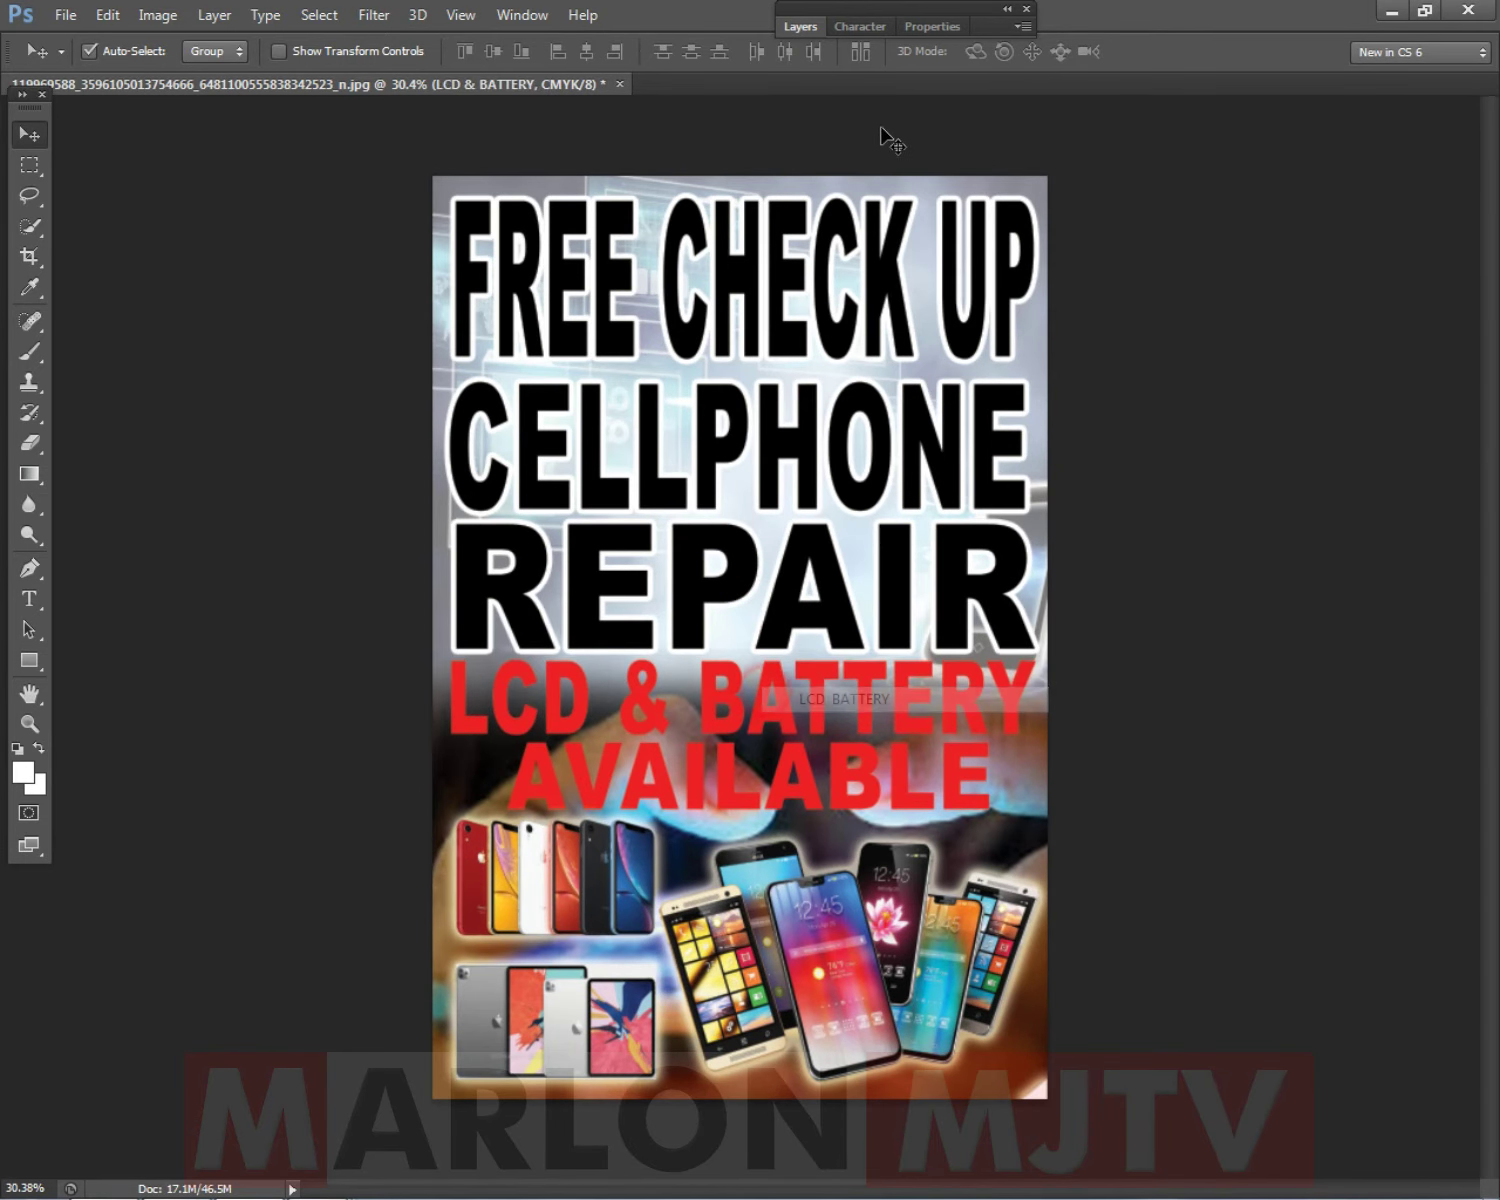
{"action": "left_click", "coordinate": [814, 26]}
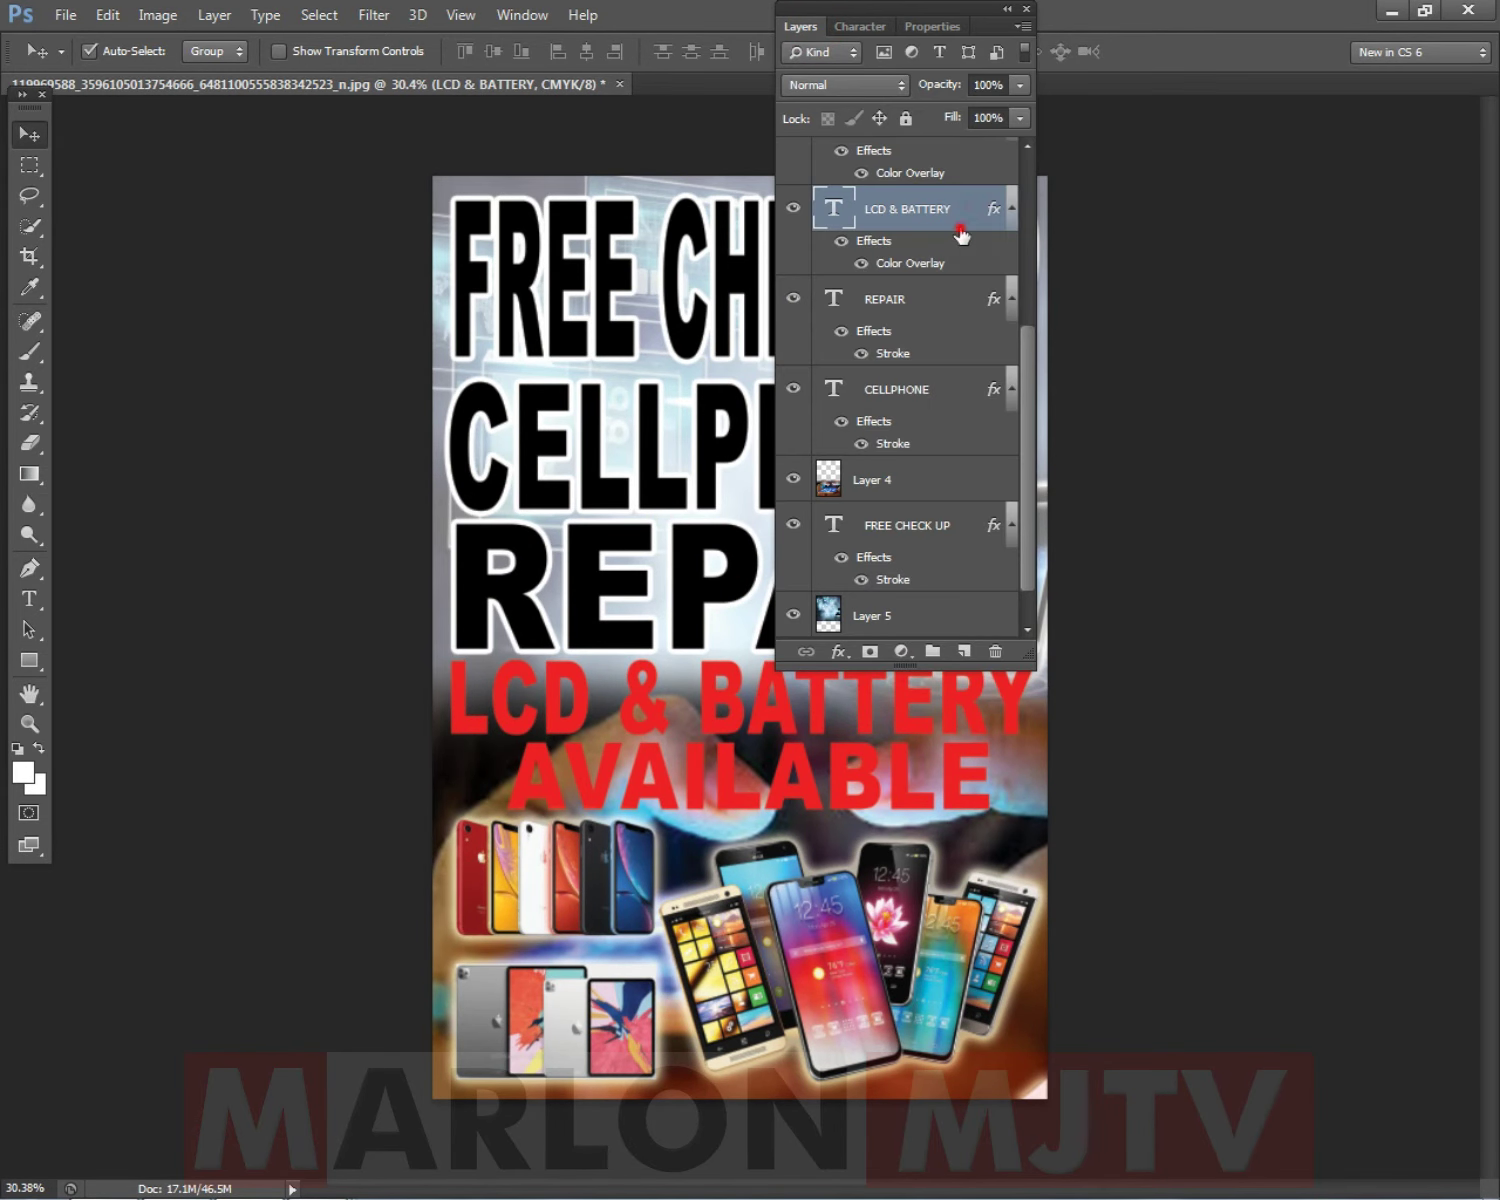
{"action": "double_click", "coordinate": [961, 234]}
{"action": "left_click", "coordinate": [461, 736]}
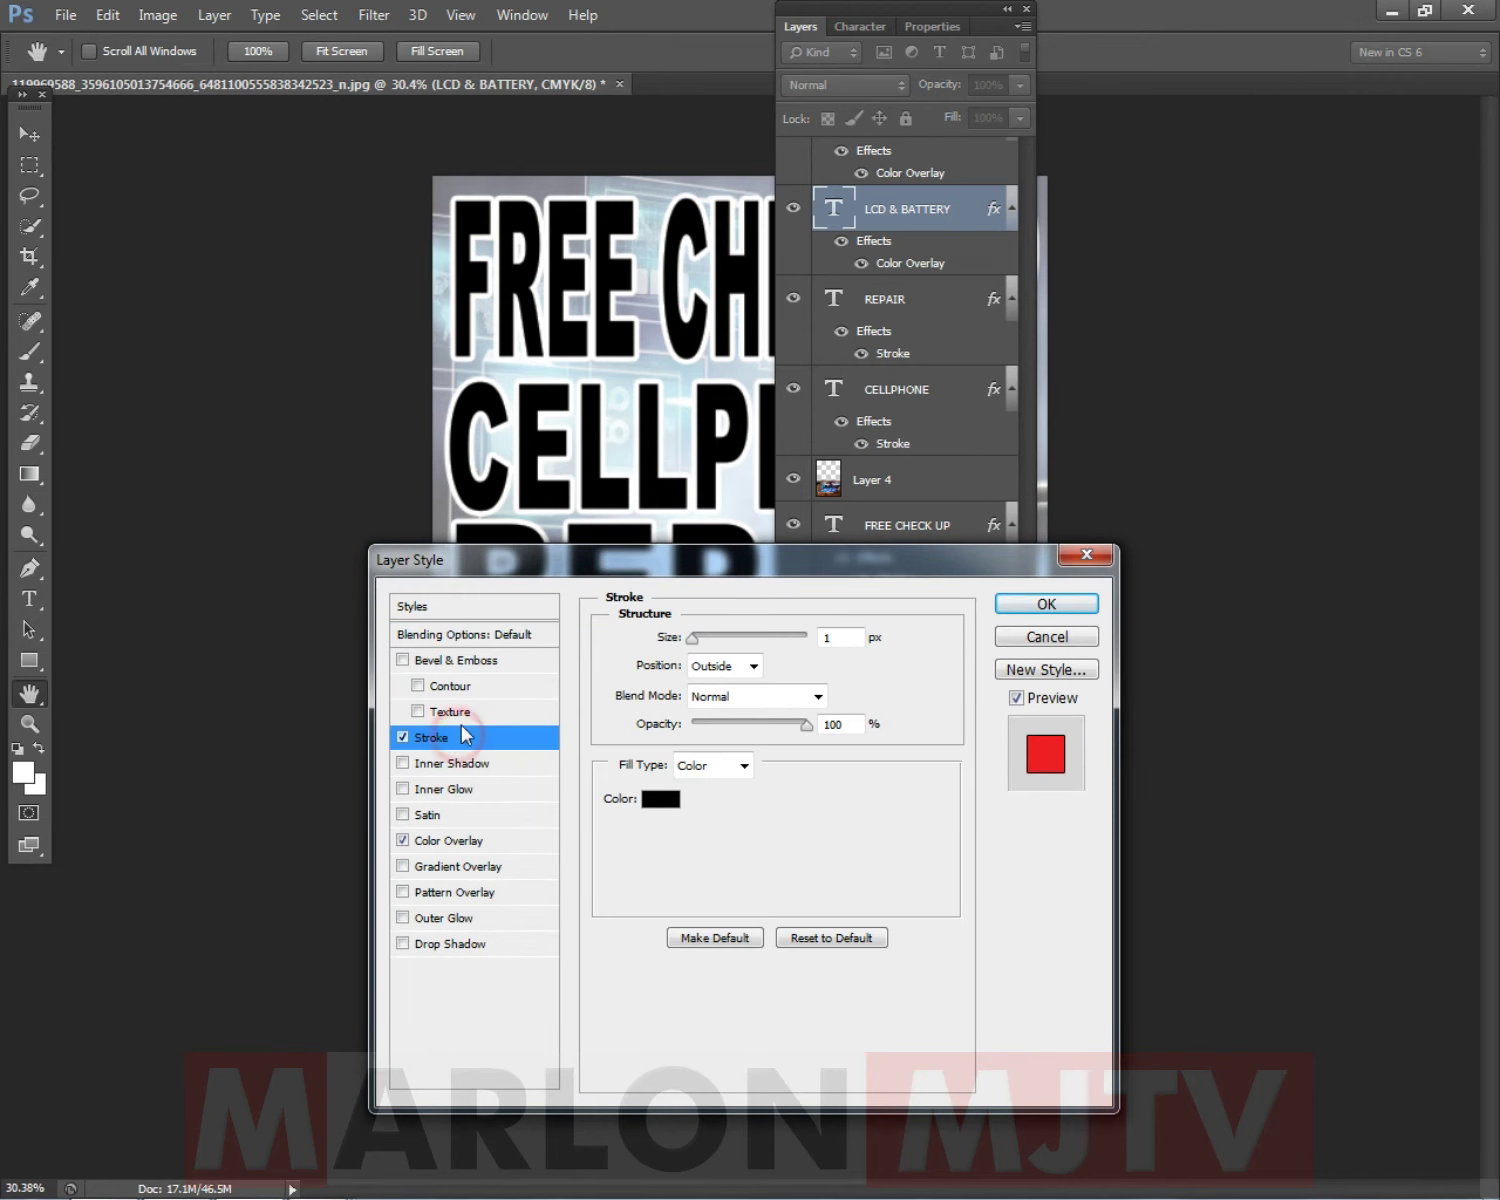
Make the LCD & BATTERY stroke white, increase its size and apply the layer style.
{"action": "left_click", "coordinate": [662, 798]}
{"action": "left_click_drag", "start_coordinate": [616, 523], "coordinate": [450, 312]}
{"action": "left_click", "coordinate": [977, 302]}
{"action": "left_click_drag", "start_coordinate": [637, 567], "coordinate": [1073, 592]}
{"action": "left_click_drag", "start_coordinate": [1130, 663], "coordinate": [1141, 668]}
{"action": "left_click", "coordinate": [1484, 627]}
Copy the LCD & BATTERY layer style and paste it onto the AVAILABLE text layer.
{"action": "right_click", "coordinate": [736, 713]}
{"action": "left_click", "coordinate": [783, 732]}
{"action": "right_click", "coordinate": [910, 226]}
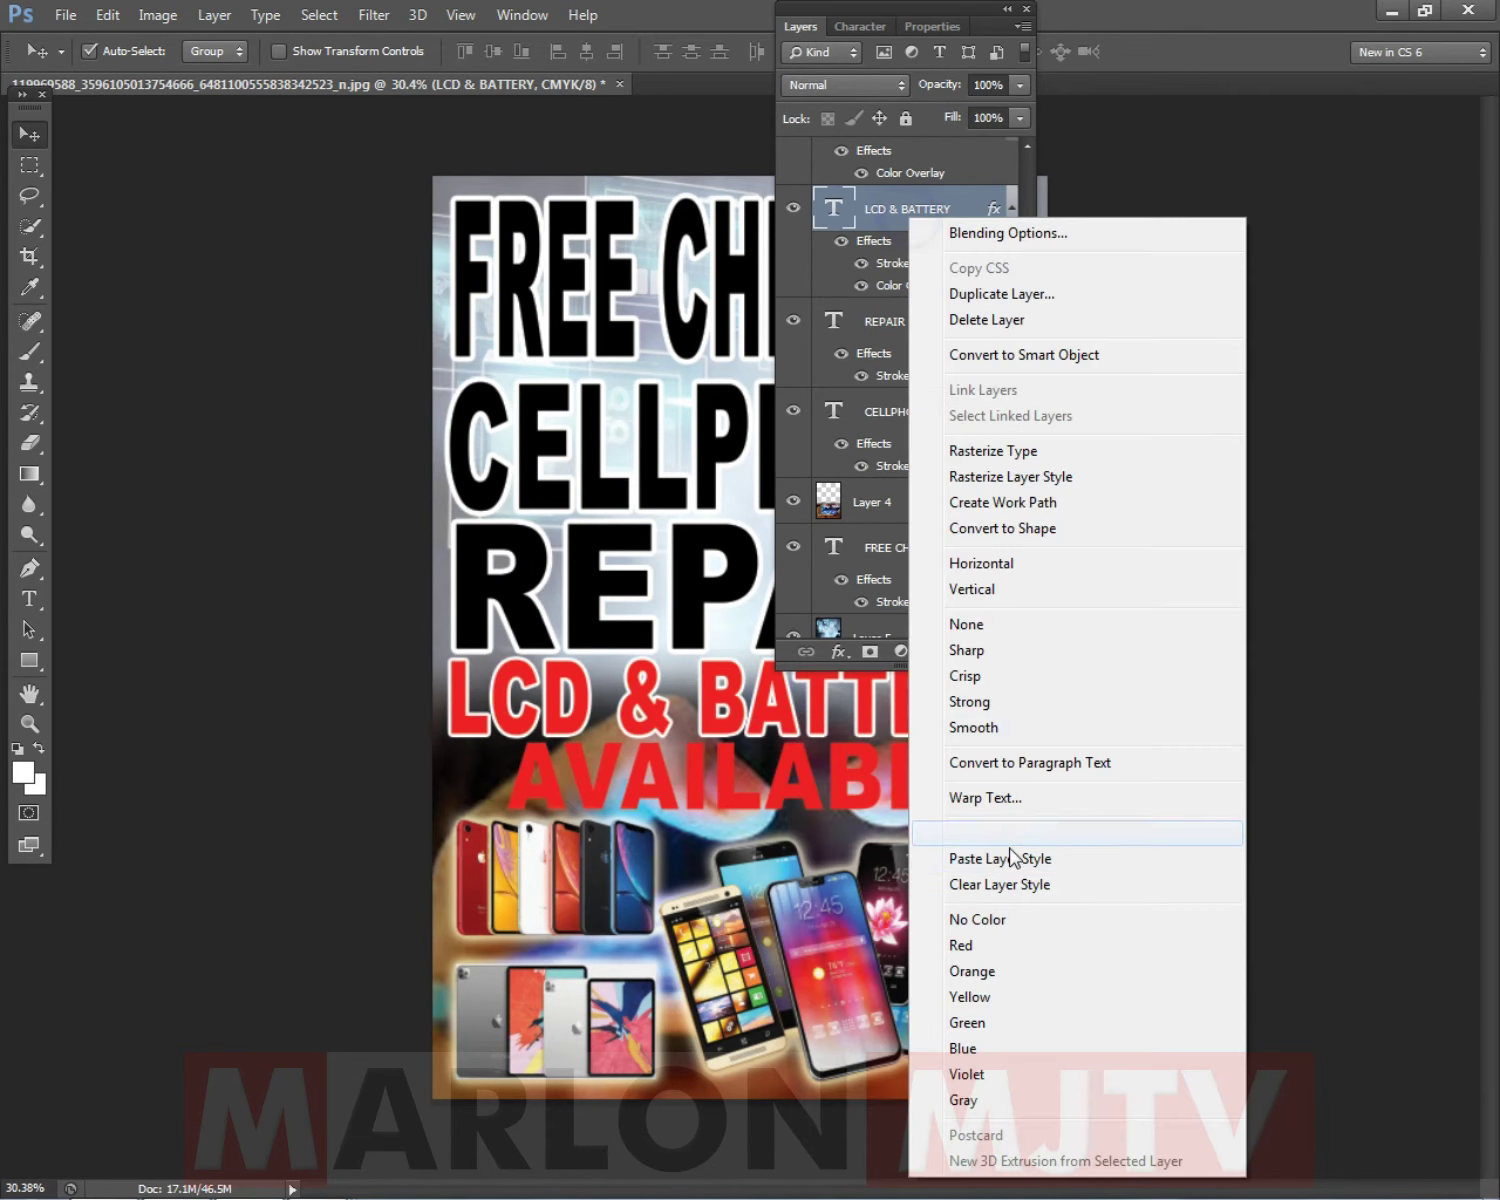
{"action": "left_click", "coordinate": [988, 855]}
{"action": "right_click", "coordinate": [652, 705]}
{"action": "left_click", "coordinate": [712, 706]}
{"action": "right_click", "coordinate": [889, 205]}
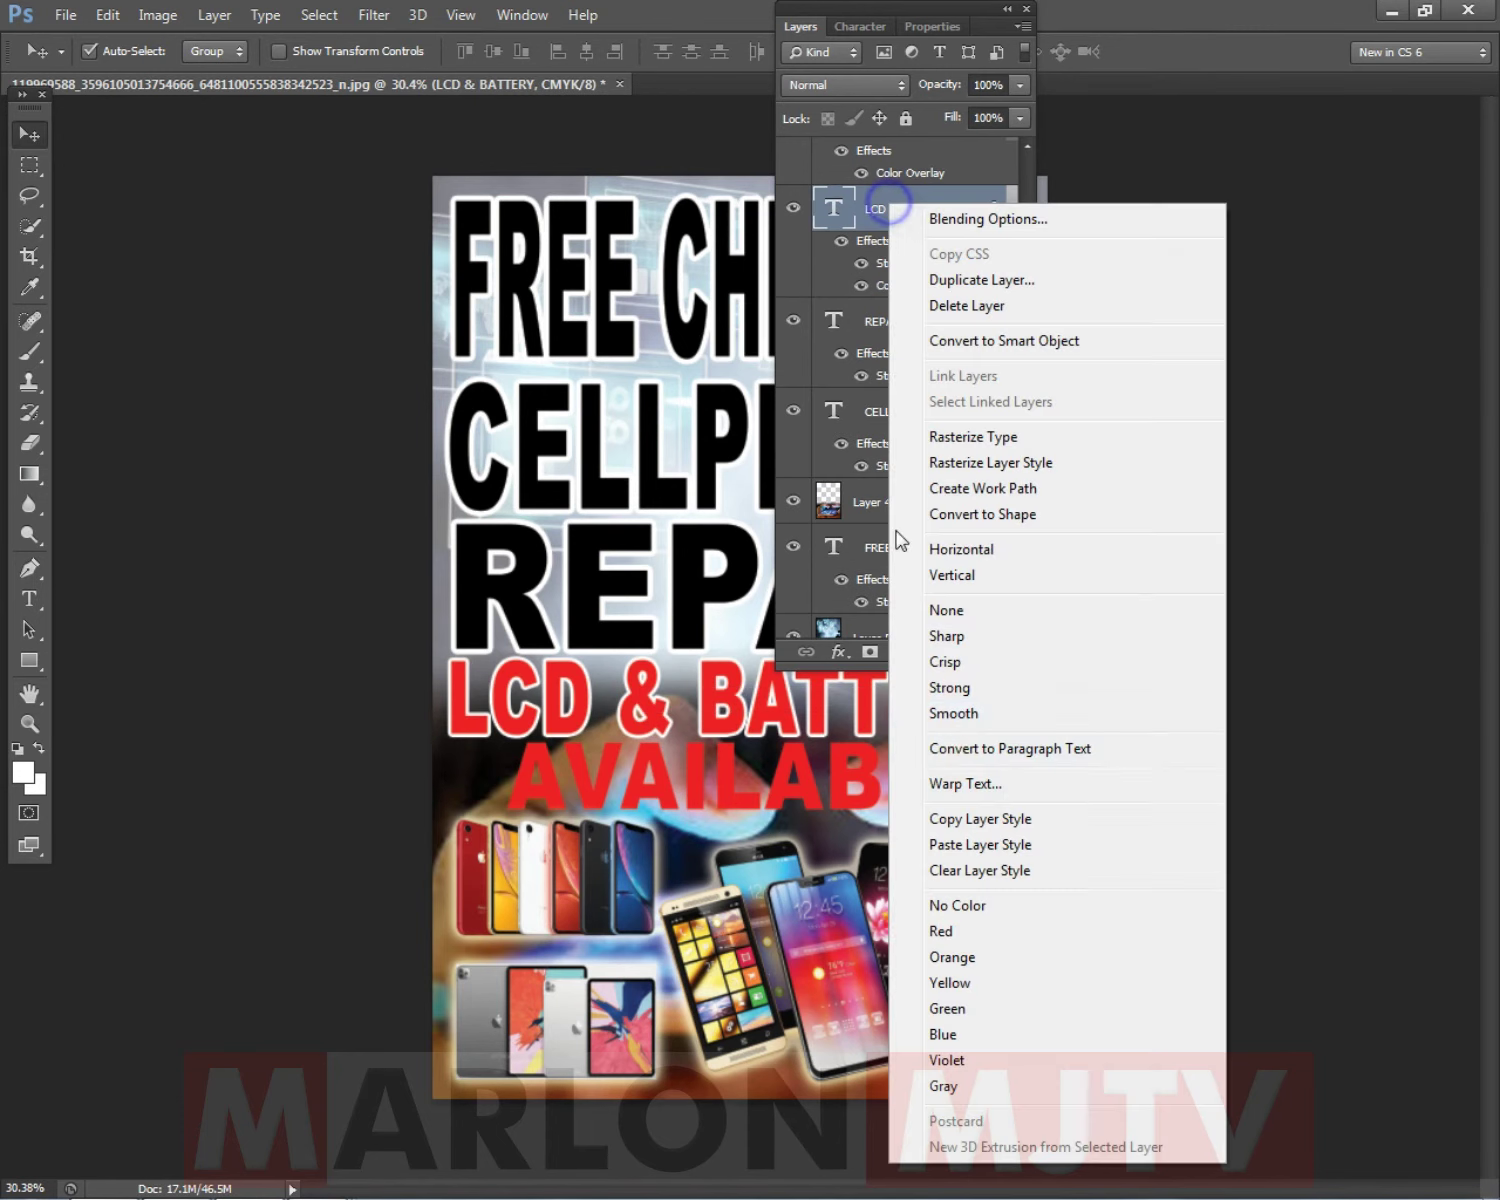
{"action": "left_click", "coordinate": [954, 820]}
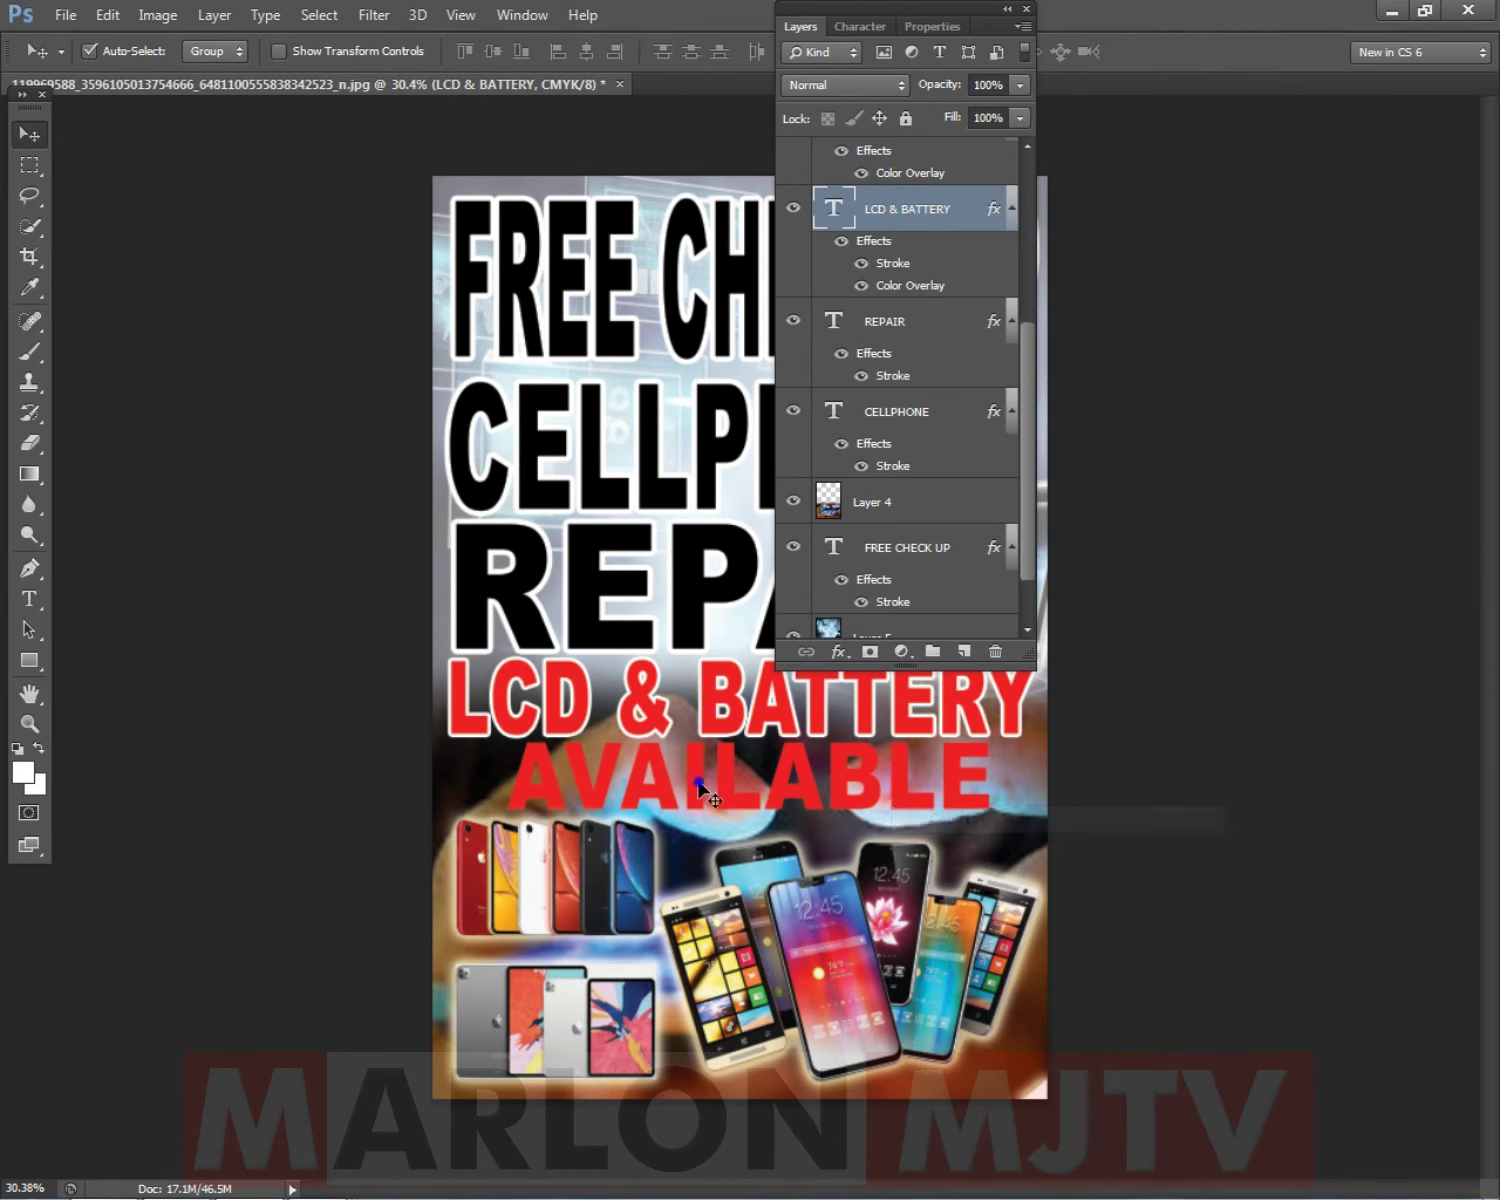
{"action": "right_click", "coordinate": [697, 782]}
{"action": "left_click", "coordinate": [752, 796]}
{"action": "right_click", "coordinate": [914, 162]}
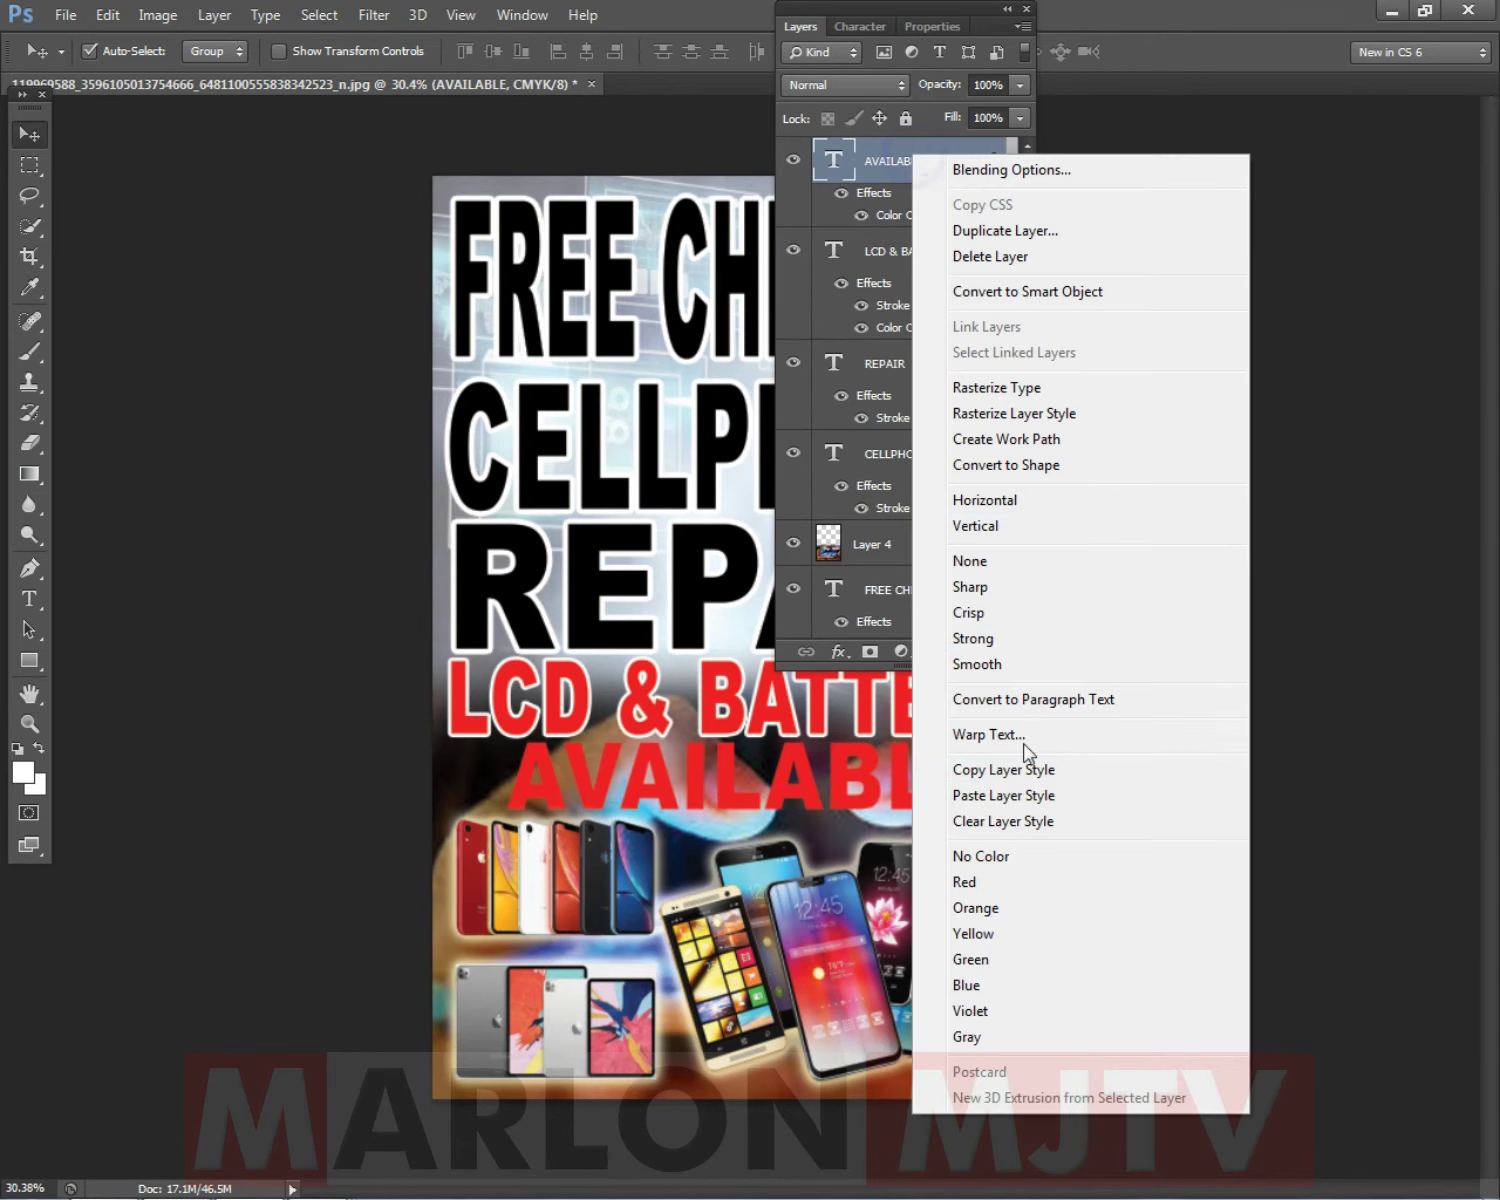
{"action": "left_click", "coordinate": [995, 795]}
Nudge the LCD & BATTERY and AVAILABLE text lines slightly down, away from REPAIR.
{"action": "left_click", "coordinate": [799, 26]}
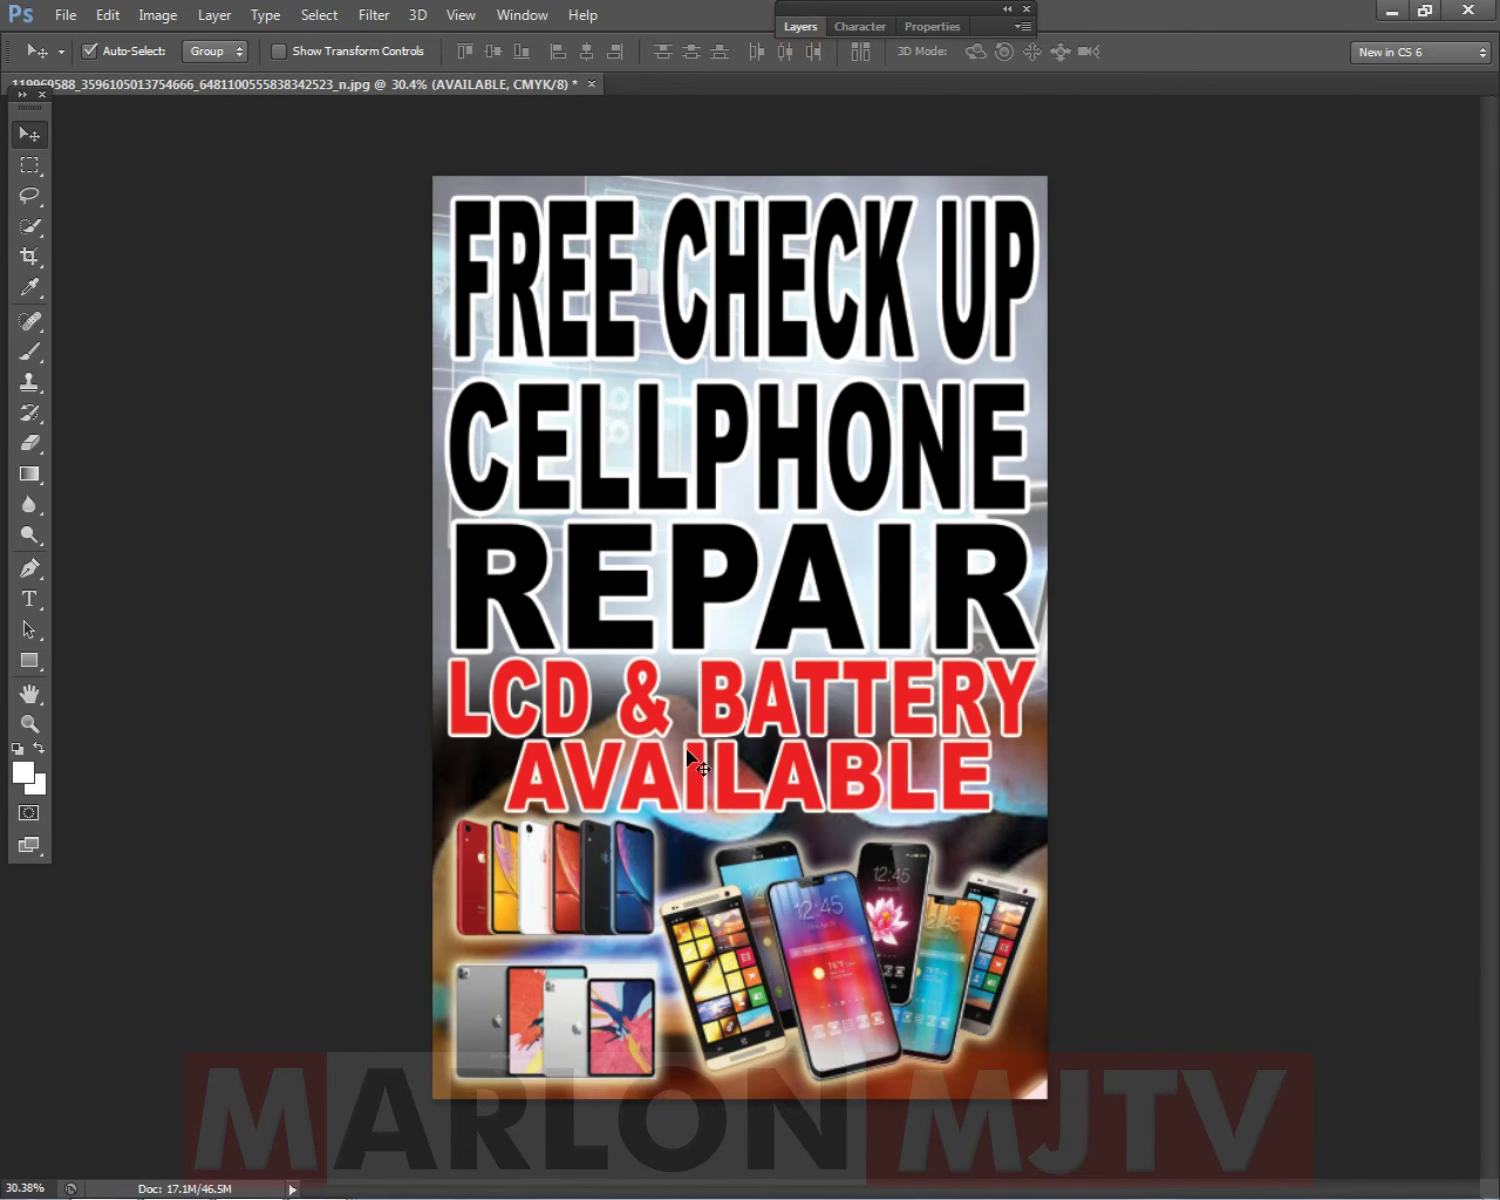
{"action": "right_click", "coordinate": [786, 693]}
{"action": "left_click", "coordinate": [830, 711]}
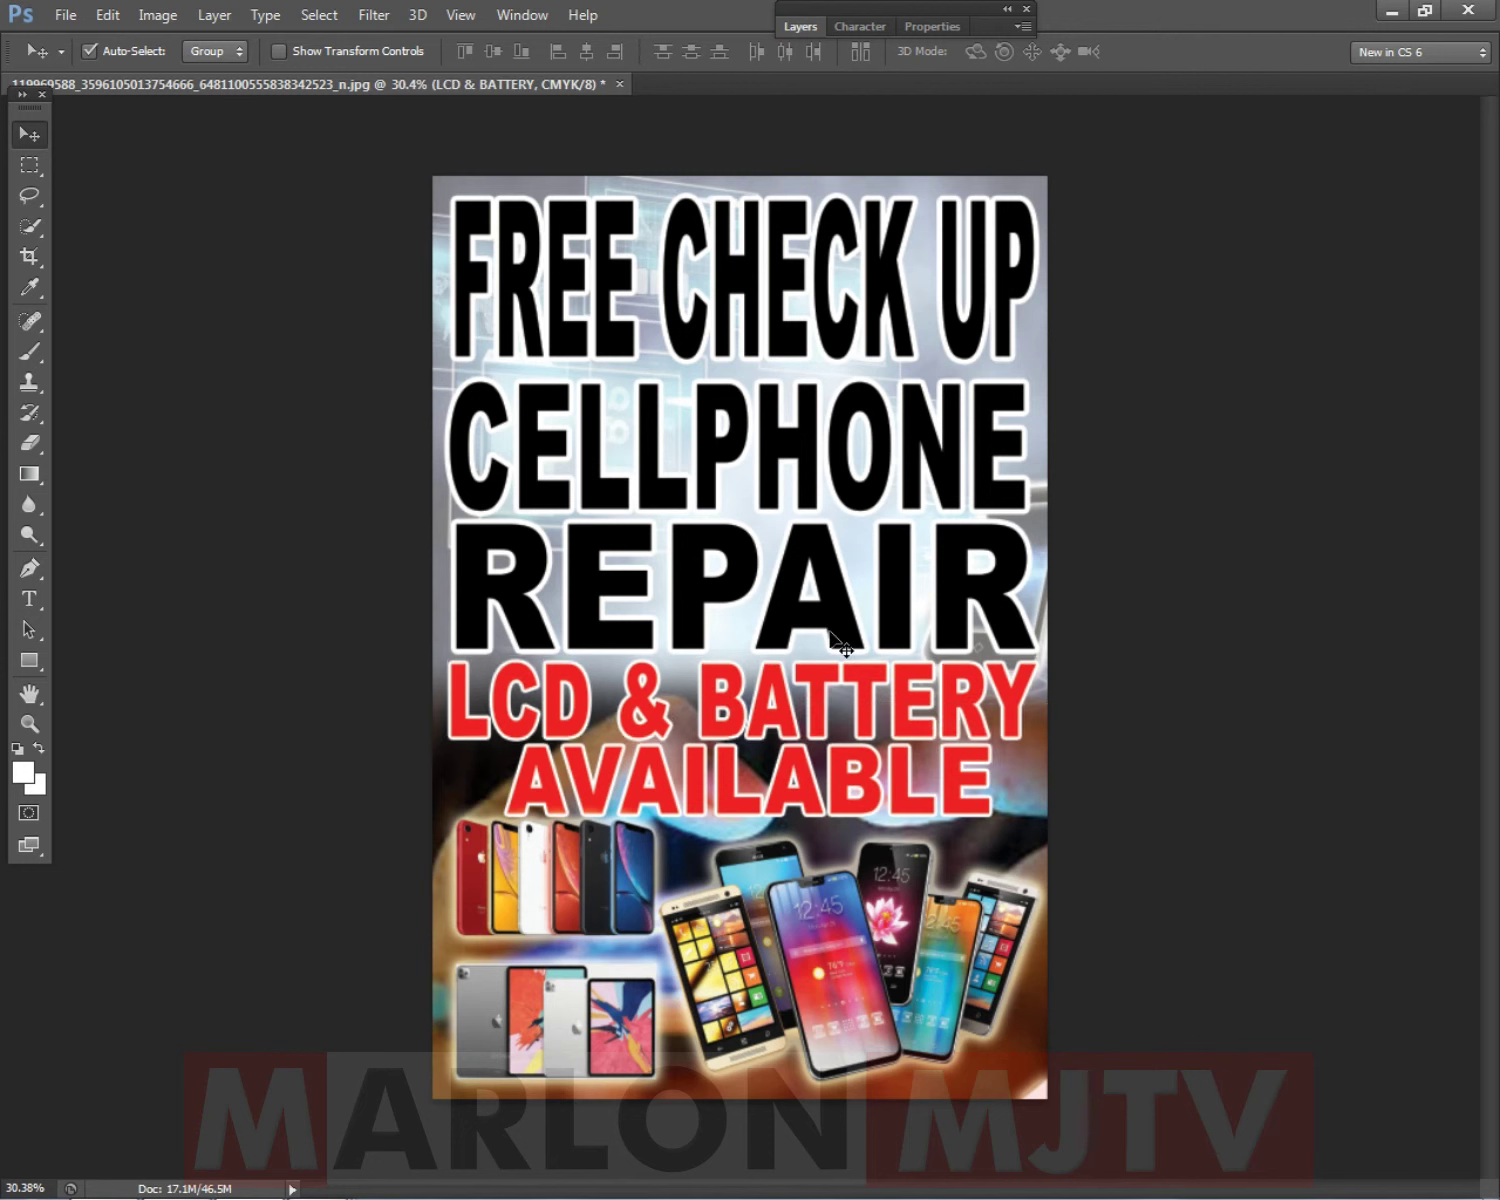
{"action": "right_click", "coordinate": [764, 785]}
{"action": "left_click", "coordinate": [869, 797]}
{"action": "key", "text": "Down"}
{"action": "key", "text": "Down"}
{"action": "key", "text": "Down"}
{"action": "key", "text": "Down"}
Move the picture of the row of colored iPhones slightly down toward the tablets.
{"action": "right_click", "coordinate": [560, 860]}
{"action": "left_click", "coordinate": [660, 874]}
{"action": "key", "text": "Down"}
{"action": "key", "text": "Down"}
{"action": "key", "text": "Down"}
{"action": "key", "text": "Down"}
Nudge the AVAILABLE text slightly down and the LCD & BATTERY text slightly right.
{"action": "key", "text": "Down"}
{"action": "key", "text": "Down"}
{"action": "key", "text": "Down"}
{"action": "key", "text": "Down"}
{"action": "right_click", "coordinate": [687, 798]}
{"action": "left_click", "coordinate": [735, 813]}
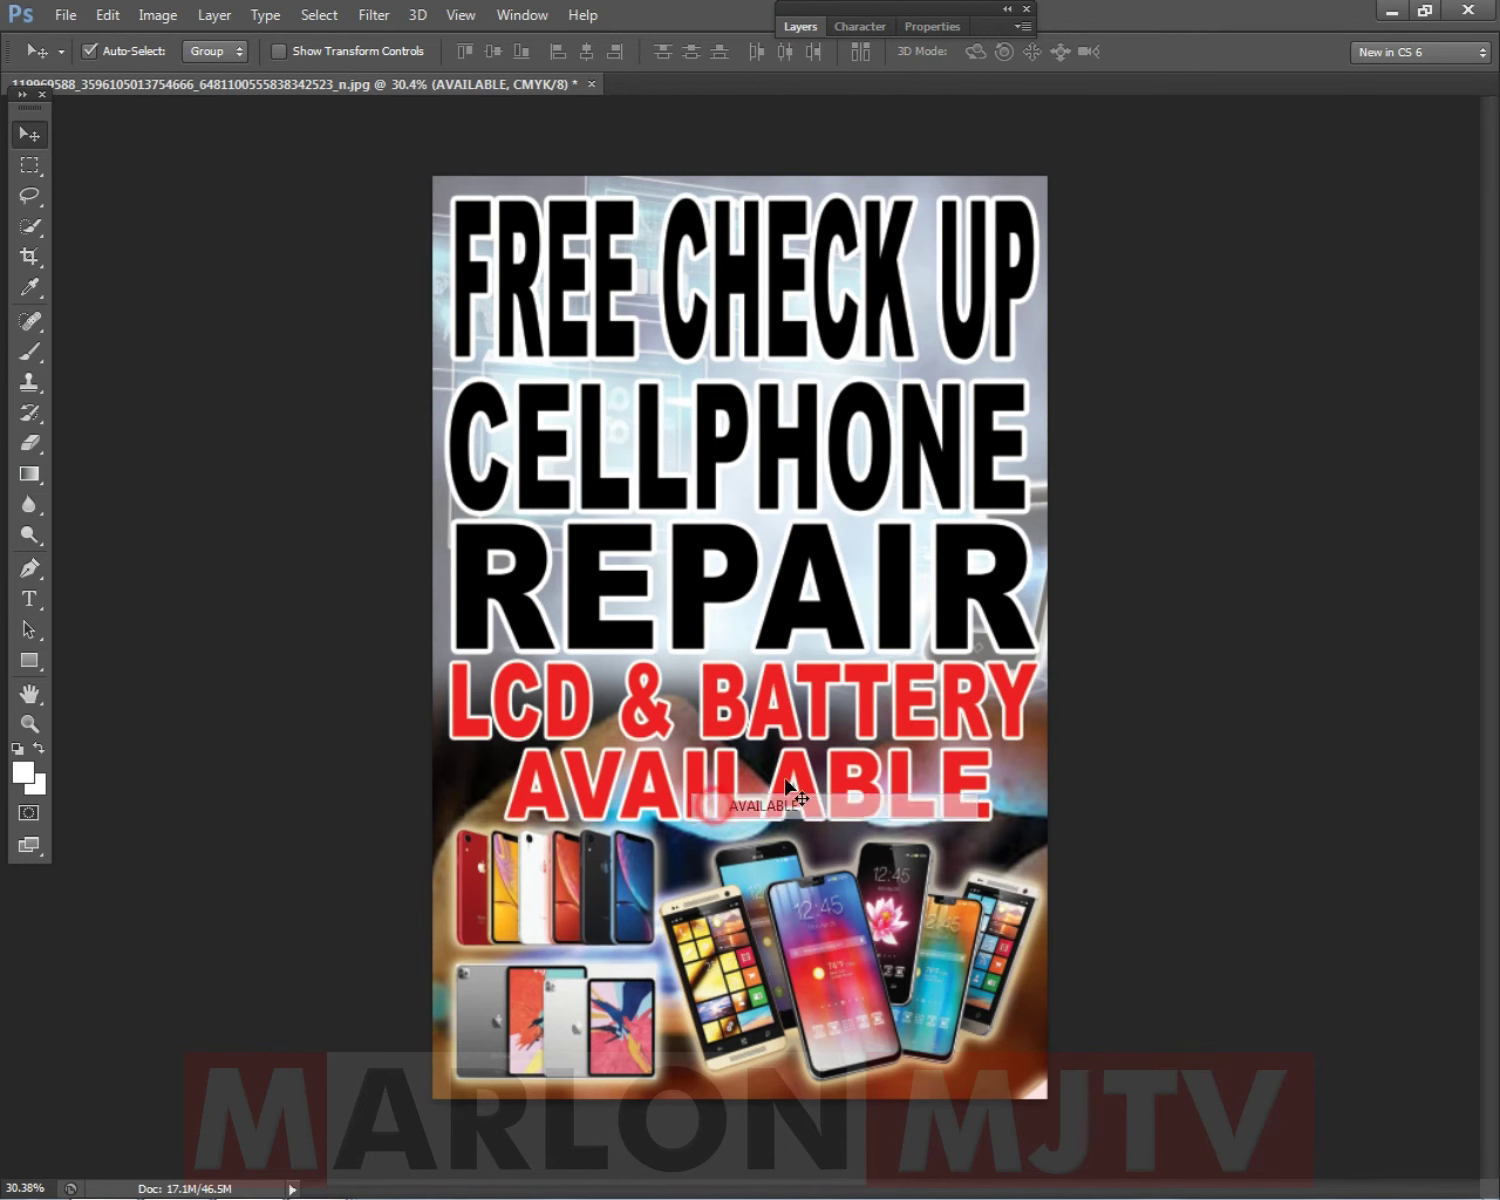
{"action": "key", "text": "Down"}
{"action": "key", "text": "Down"}
{"action": "key", "text": "Down"}
{"action": "right_click", "coordinate": [790, 716]}
{"action": "left_click", "coordinate": [838, 738]}
{"action": "key", "text": "Right"}
{"action": "key", "text": "Right"}
Reduce the opacity of the background photo on Layer 4 to 68% in its blending options.
{"action": "scroll", "coordinate": [923, 770], "scroll_direction": "down", "scroll_amount": 3}
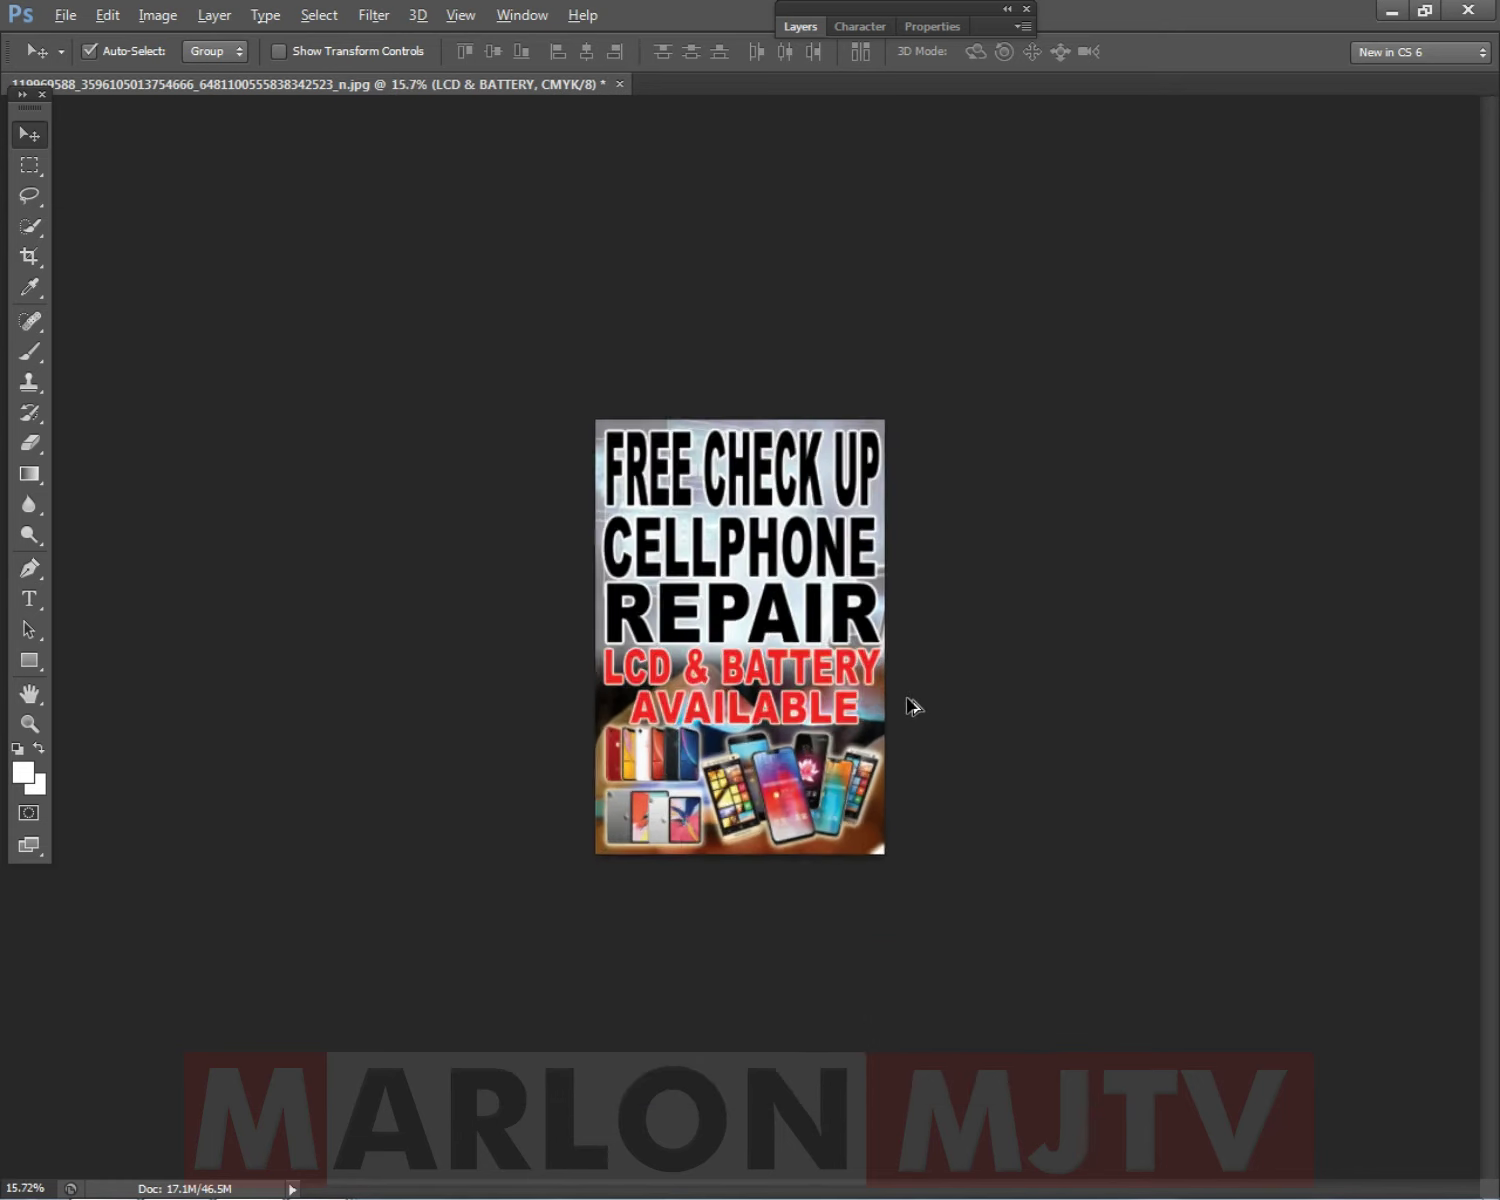
{"action": "scroll", "coordinate": [905, 705], "scroll_direction": "up", "scroll_amount": 2}
{"action": "left_click", "coordinate": [915, 768]}
{"action": "left_click", "coordinate": [800, 26]}
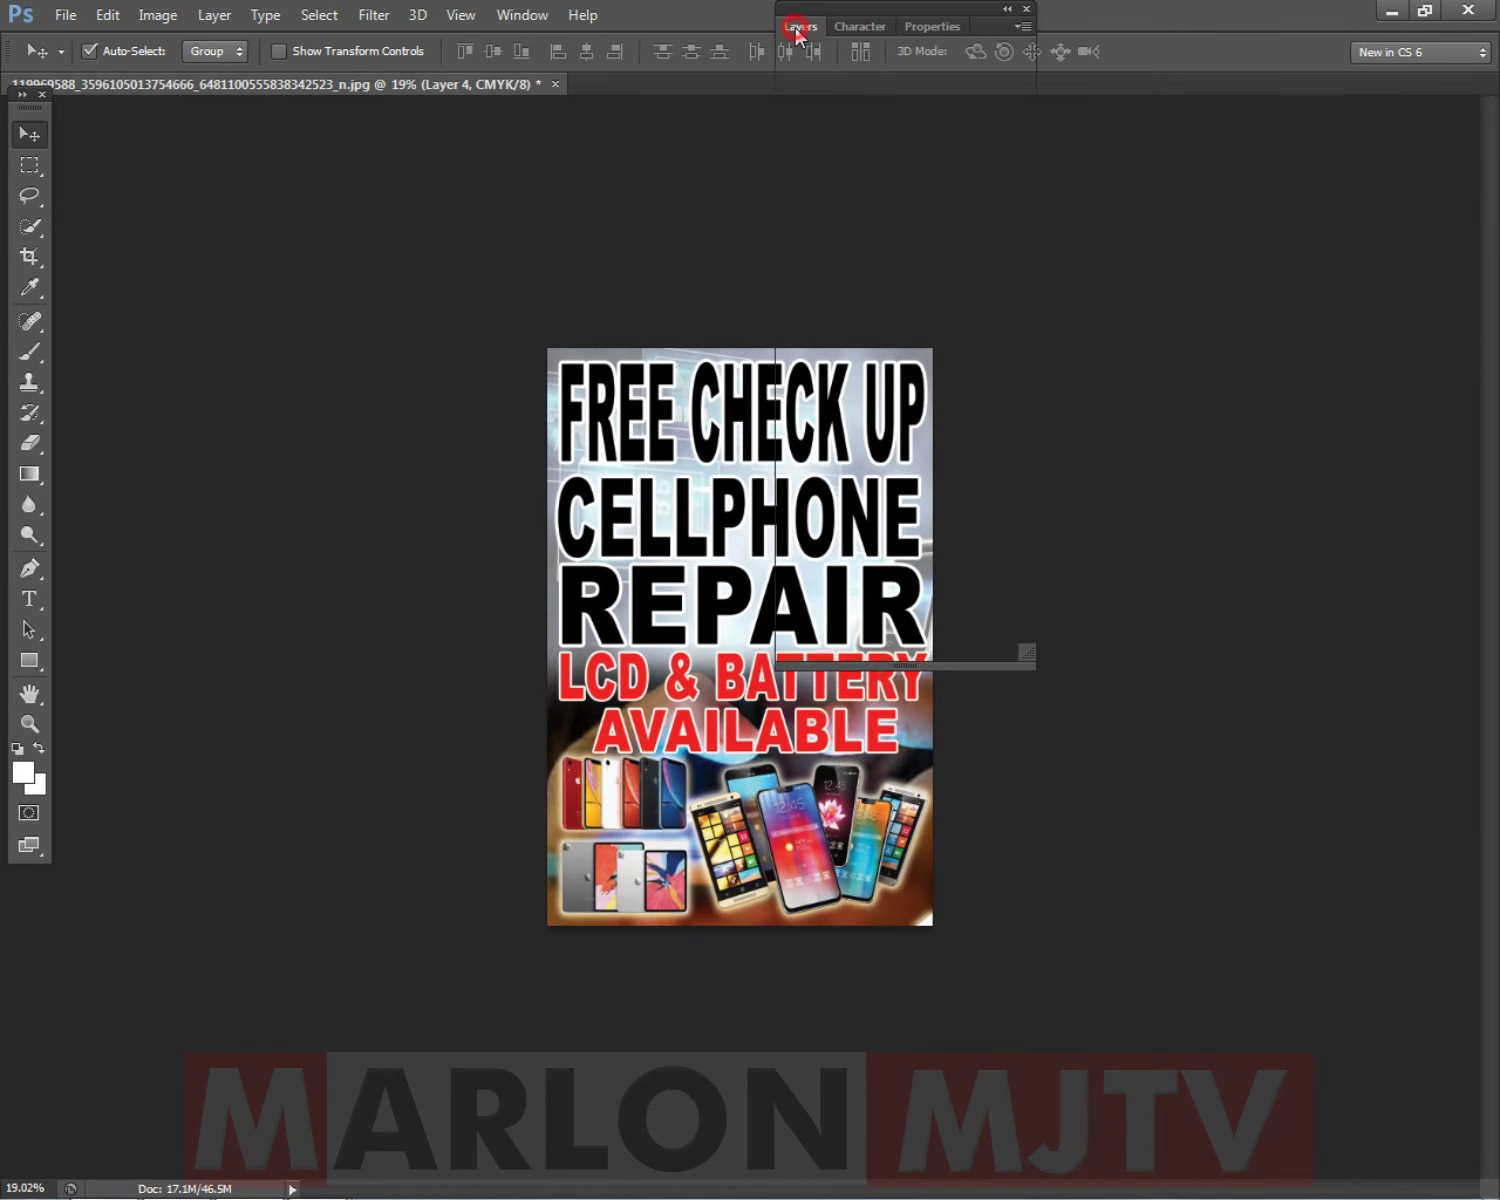
{"action": "double_click", "coordinate": [973, 580]}
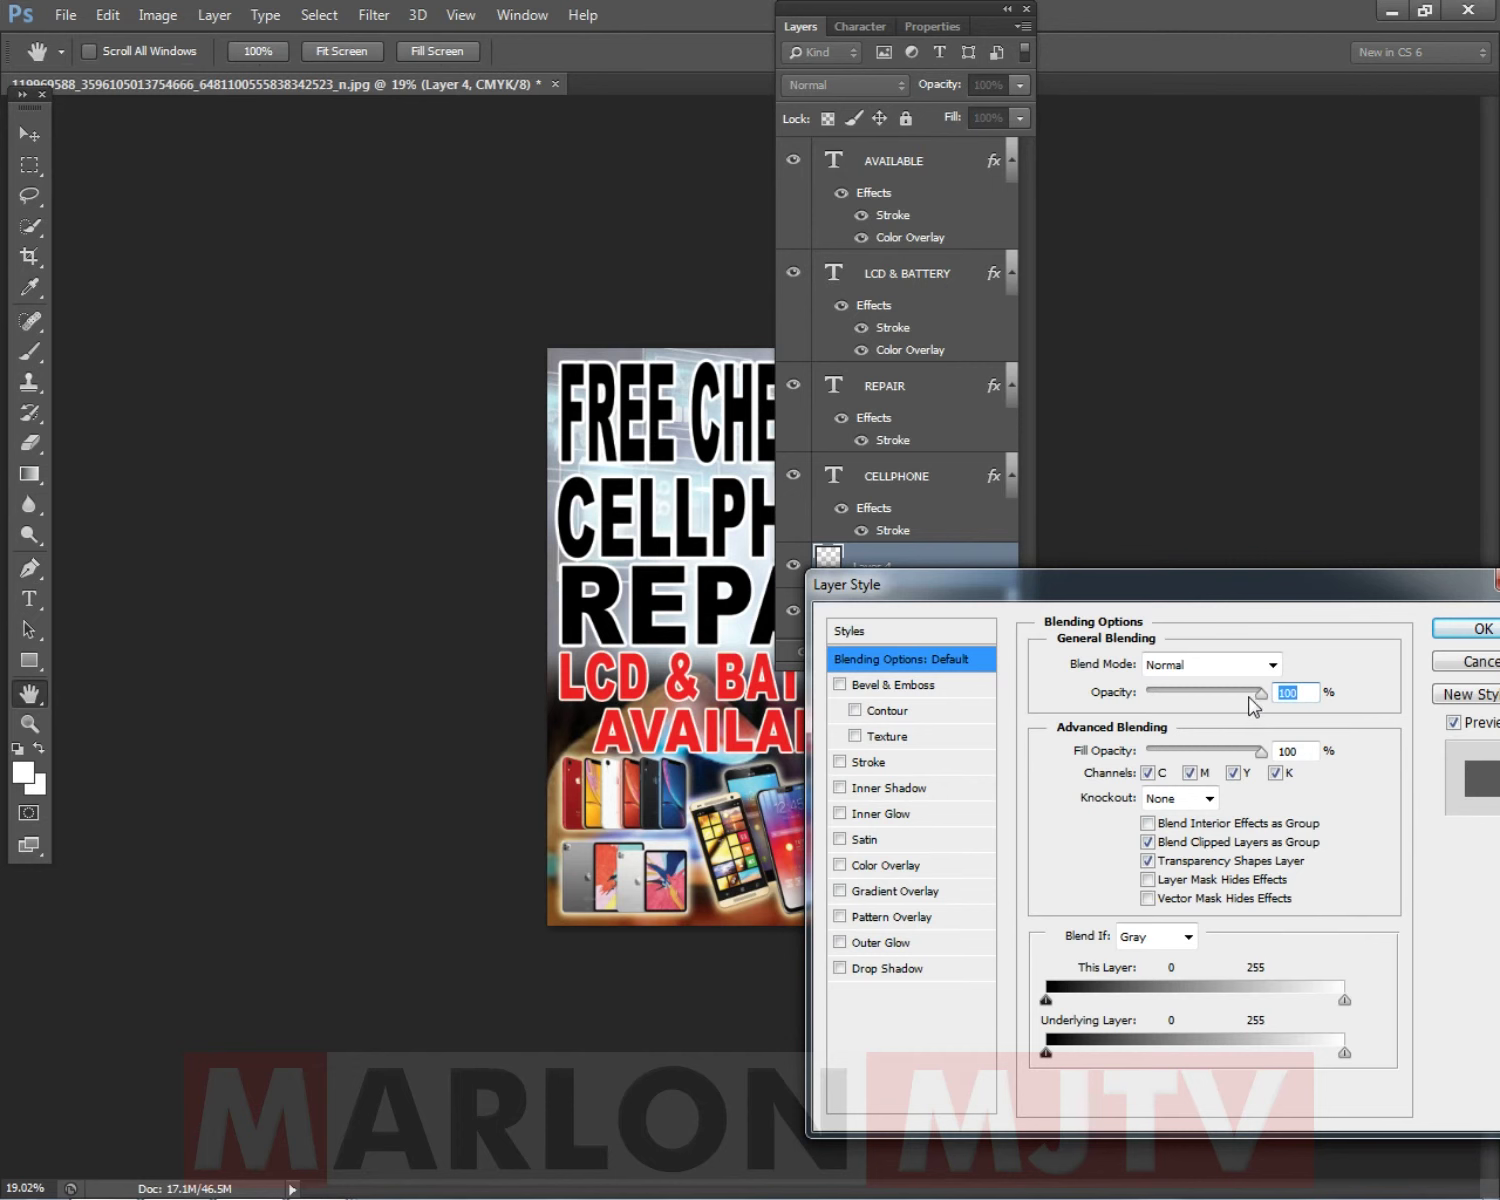
{"action": "left_click_drag", "start_coordinate": [1250, 702], "coordinate": [1224, 700]}
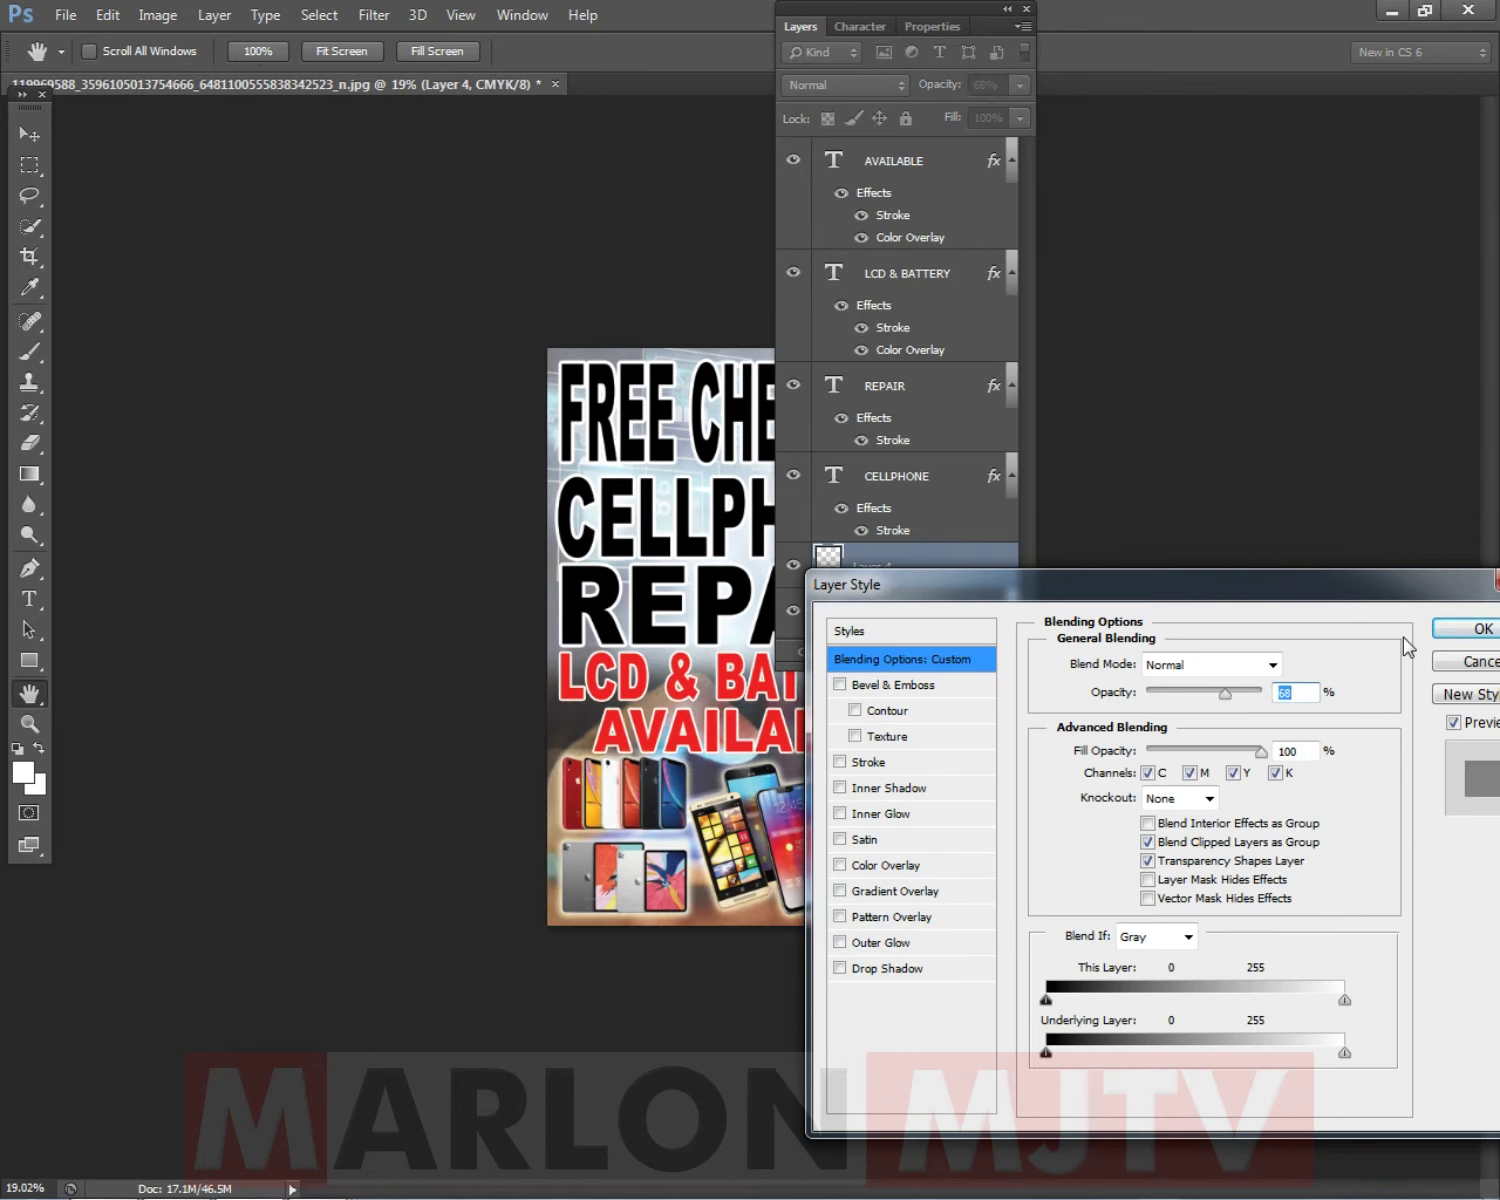
{"action": "left_click", "coordinate": [1472, 628]}
{"action": "left_click", "coordinate": [786, 26]}
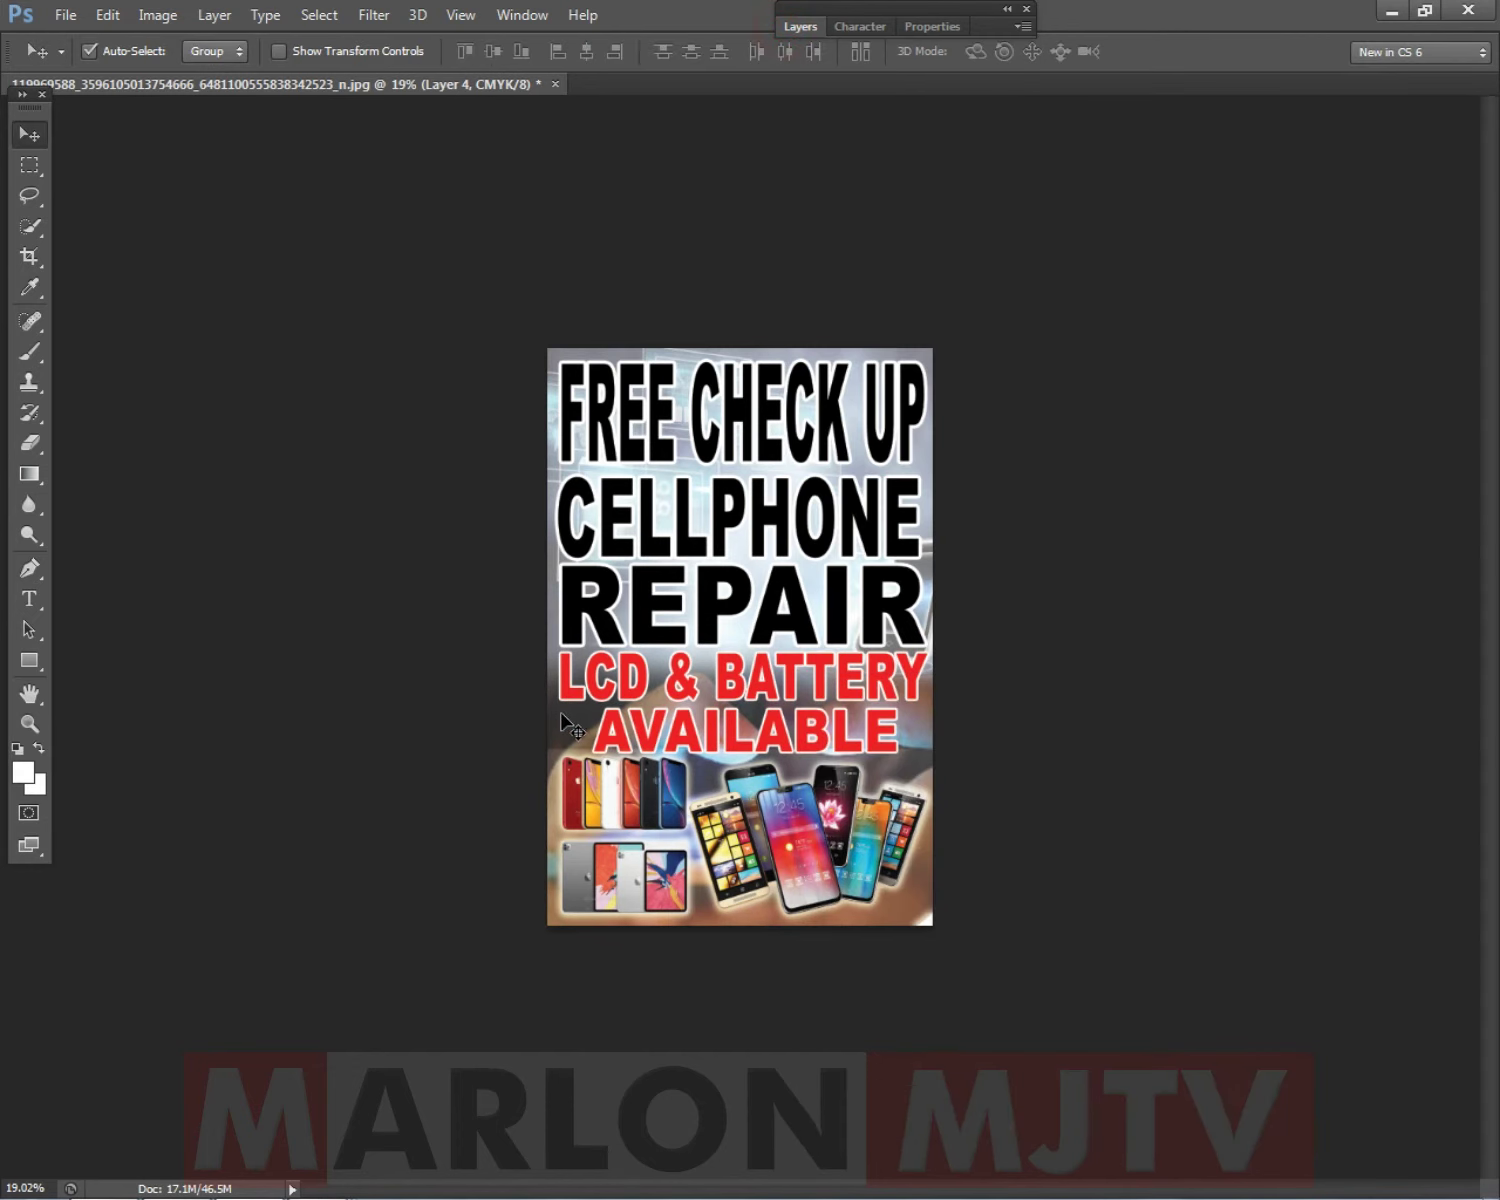
Try erasing the upper edge of the Layer 4 photo with the soft 500 px Eraser, and undo the strokes.
{"action": "right_click", "coordinate": [561, 714]}
{"action": "left_click", "coordinate": [580, 729]}
{"action": "left_click", "coordinate": [33, 443]}
{"action": "mouse_move", "coordinate": [459, 741]}
{"action": "left_mouse_down"}
{"action": "mouse_move", "coordinate": [1016, 730]}
{"action": "mouse_move", "coordinate": [386, 694]}
{"action": "left_mouse_up"}
{"action": "key", "text": "ctrl+z"}
{"action": "left_click", "coordinate": [26, 138]}
{"action": "right_click", "coordinate": [930, 741]}
{"action": "left_click", "coordinate": [950, 728]}
{"action": "left_click", "coordinate": [30, 442]}
{"action": "left_click_drag", "start_coordinate": [536, 716], "coordinate": [990, 755]}
{"action": "key", "text": "ctrl+z"}
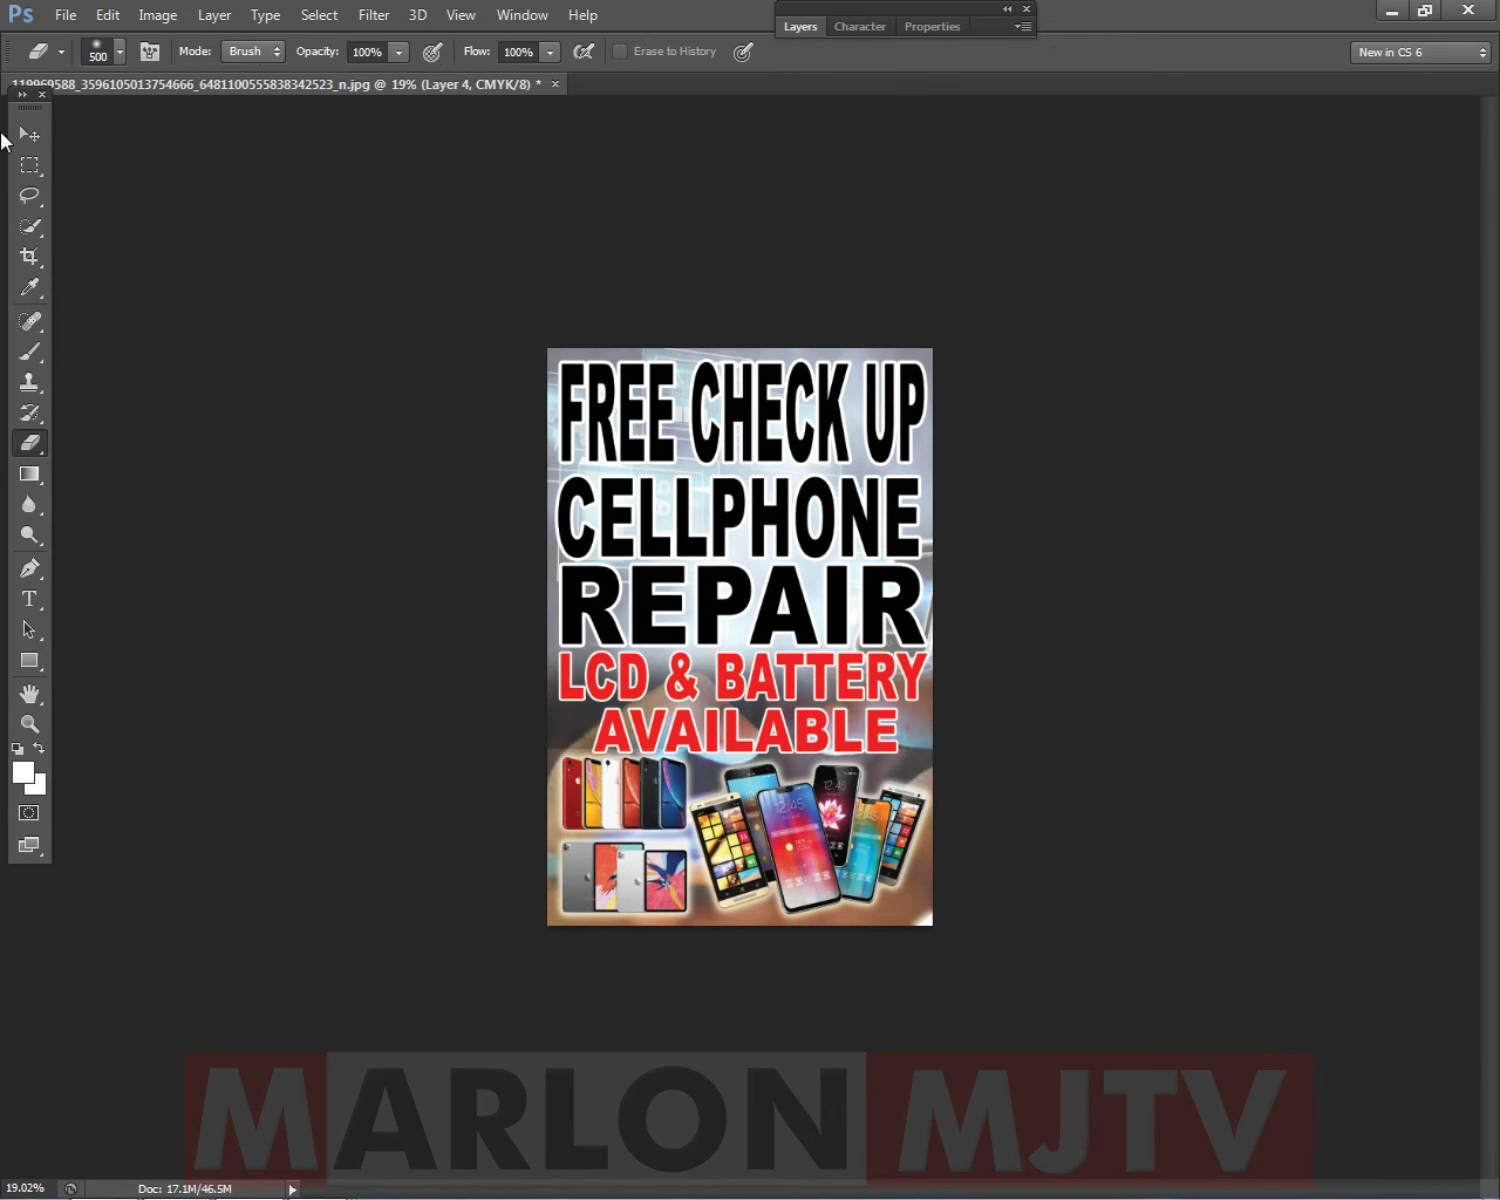
{"action": "left_click", "coordinate": [24, 132]}
{"action": "right_click", "coordinate": [566, 360]}
{"action": "left_click", "coordinate": [600, 368]}
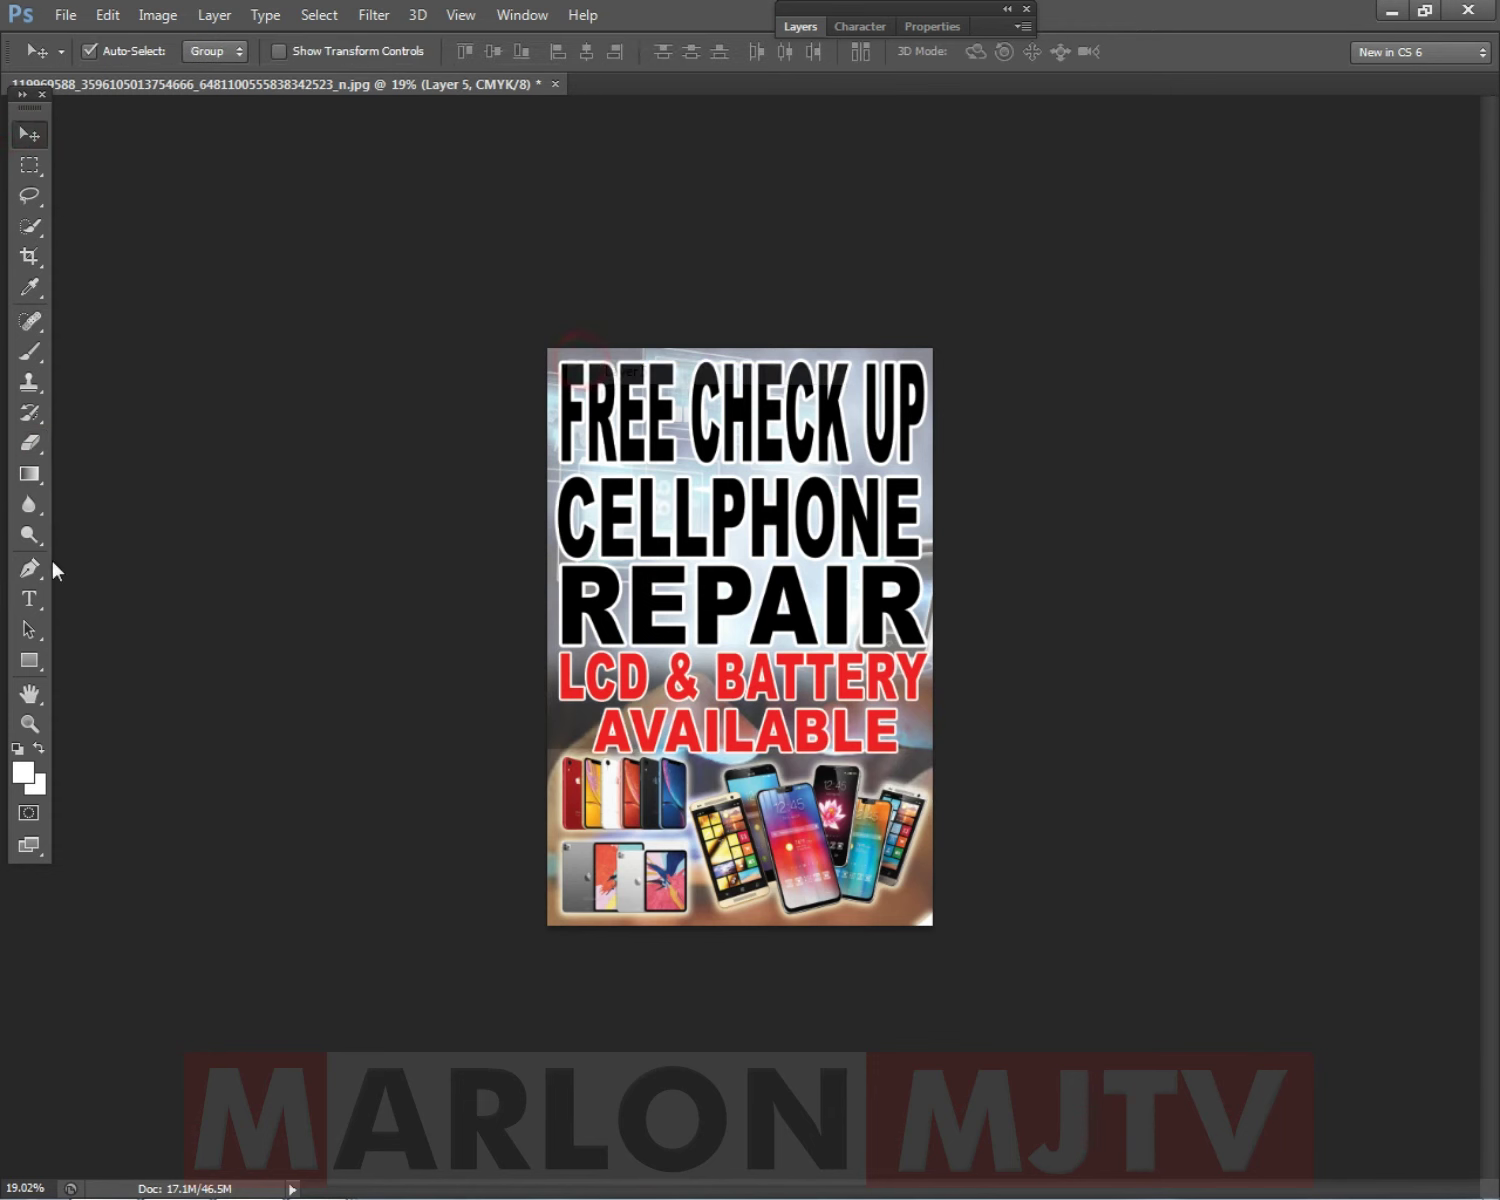
{"action": "left_click", "coordinate": [30, 442]}
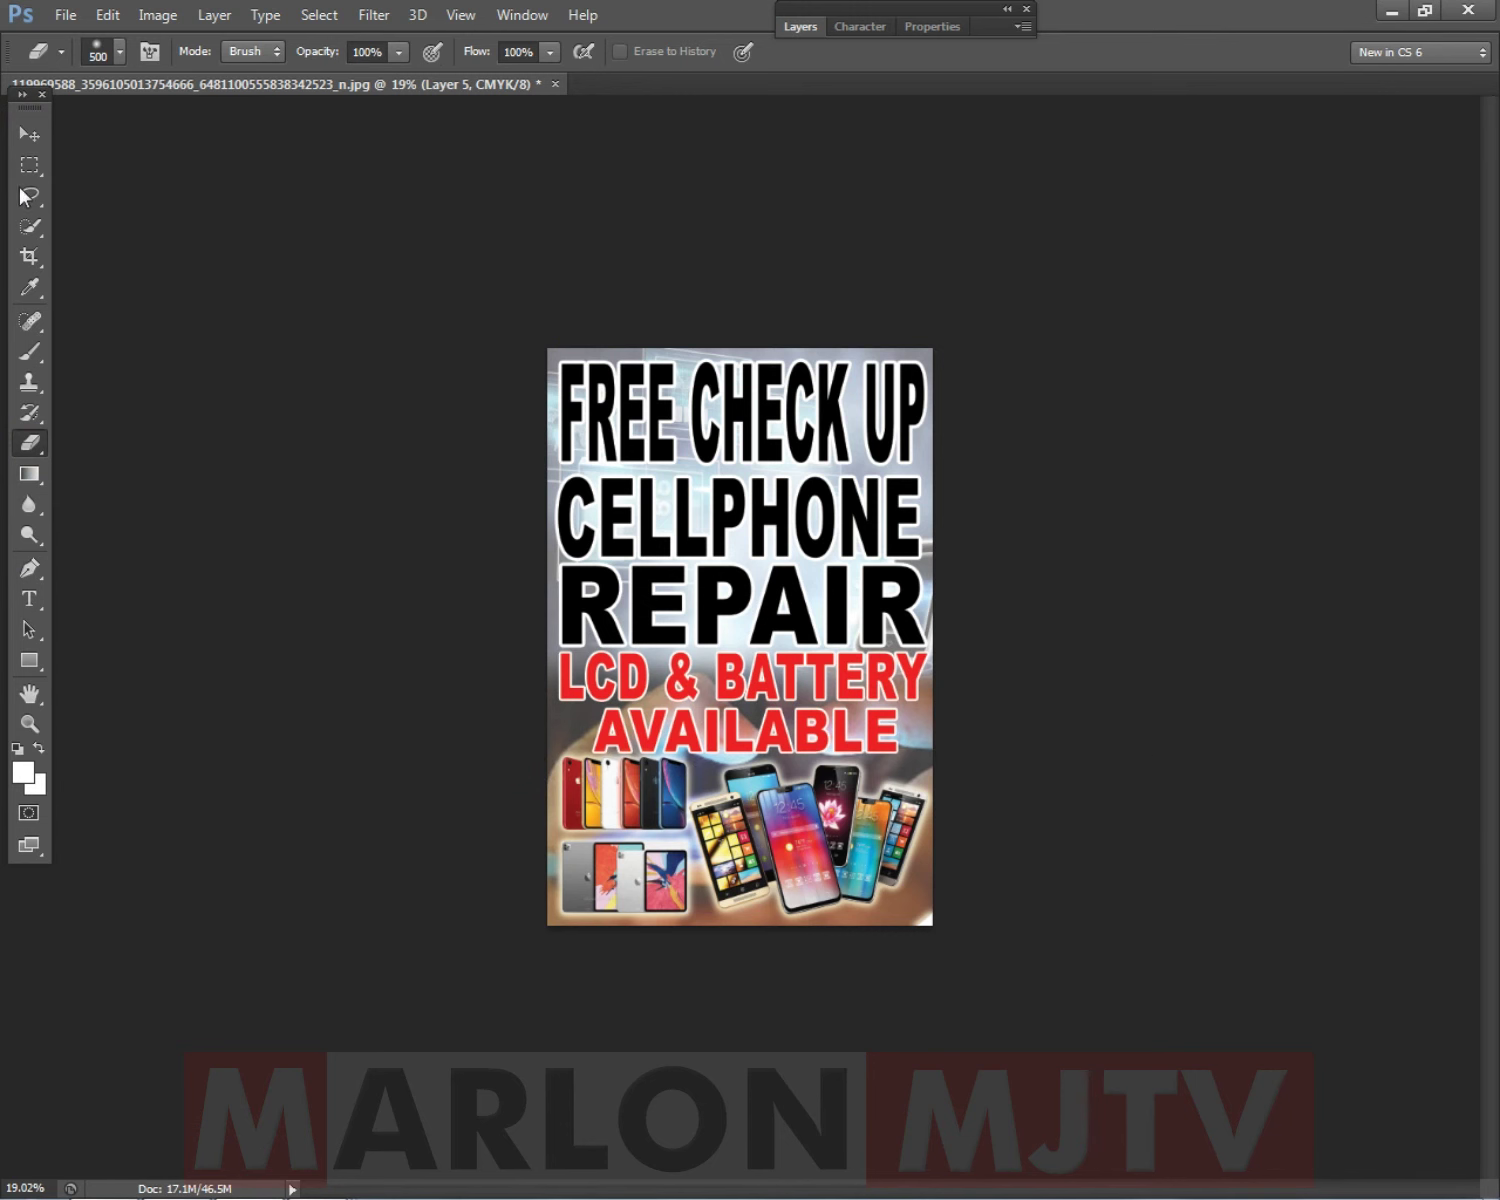
{"action": "left_click", "coordinate": [29, 133]}
Nudge the REPAIR text slightly down.
{"action": "scroll", "coordinate": [782, 600], "scroll_direction": "up", "scroll_amount": 2}
{"action": "right_click", "coordinate": [675, 577]}
{"action": "left_click", "coordinate": [699, 590]}
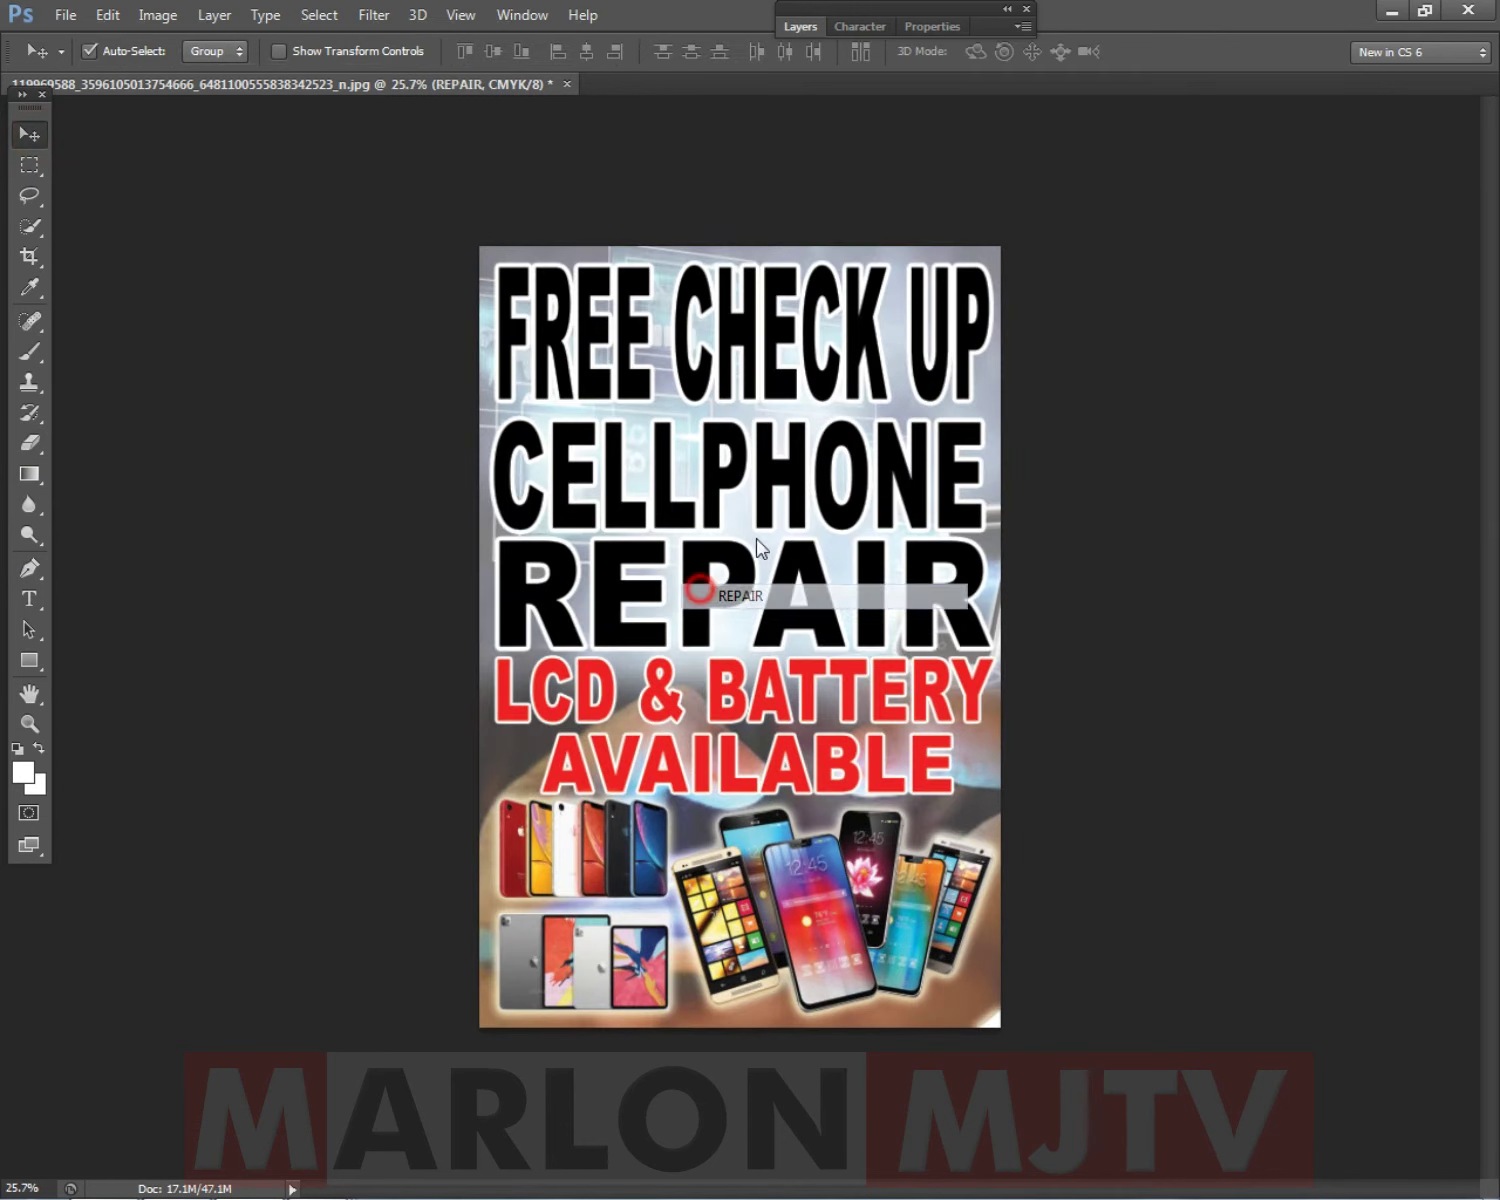
{"action": "key", "text": "shift+Down"}
Add a yellow Color Overlay to the FREE CHECK UP text layer.
{"action": "right_click", "coordinate": [672, 363]}
{"action": "left_click", "coordinate": [696, 388]}
{"action": "right_click", "coordinate": [694, 302]}
{"action": "left_click", "coordinate": [721, 318]}
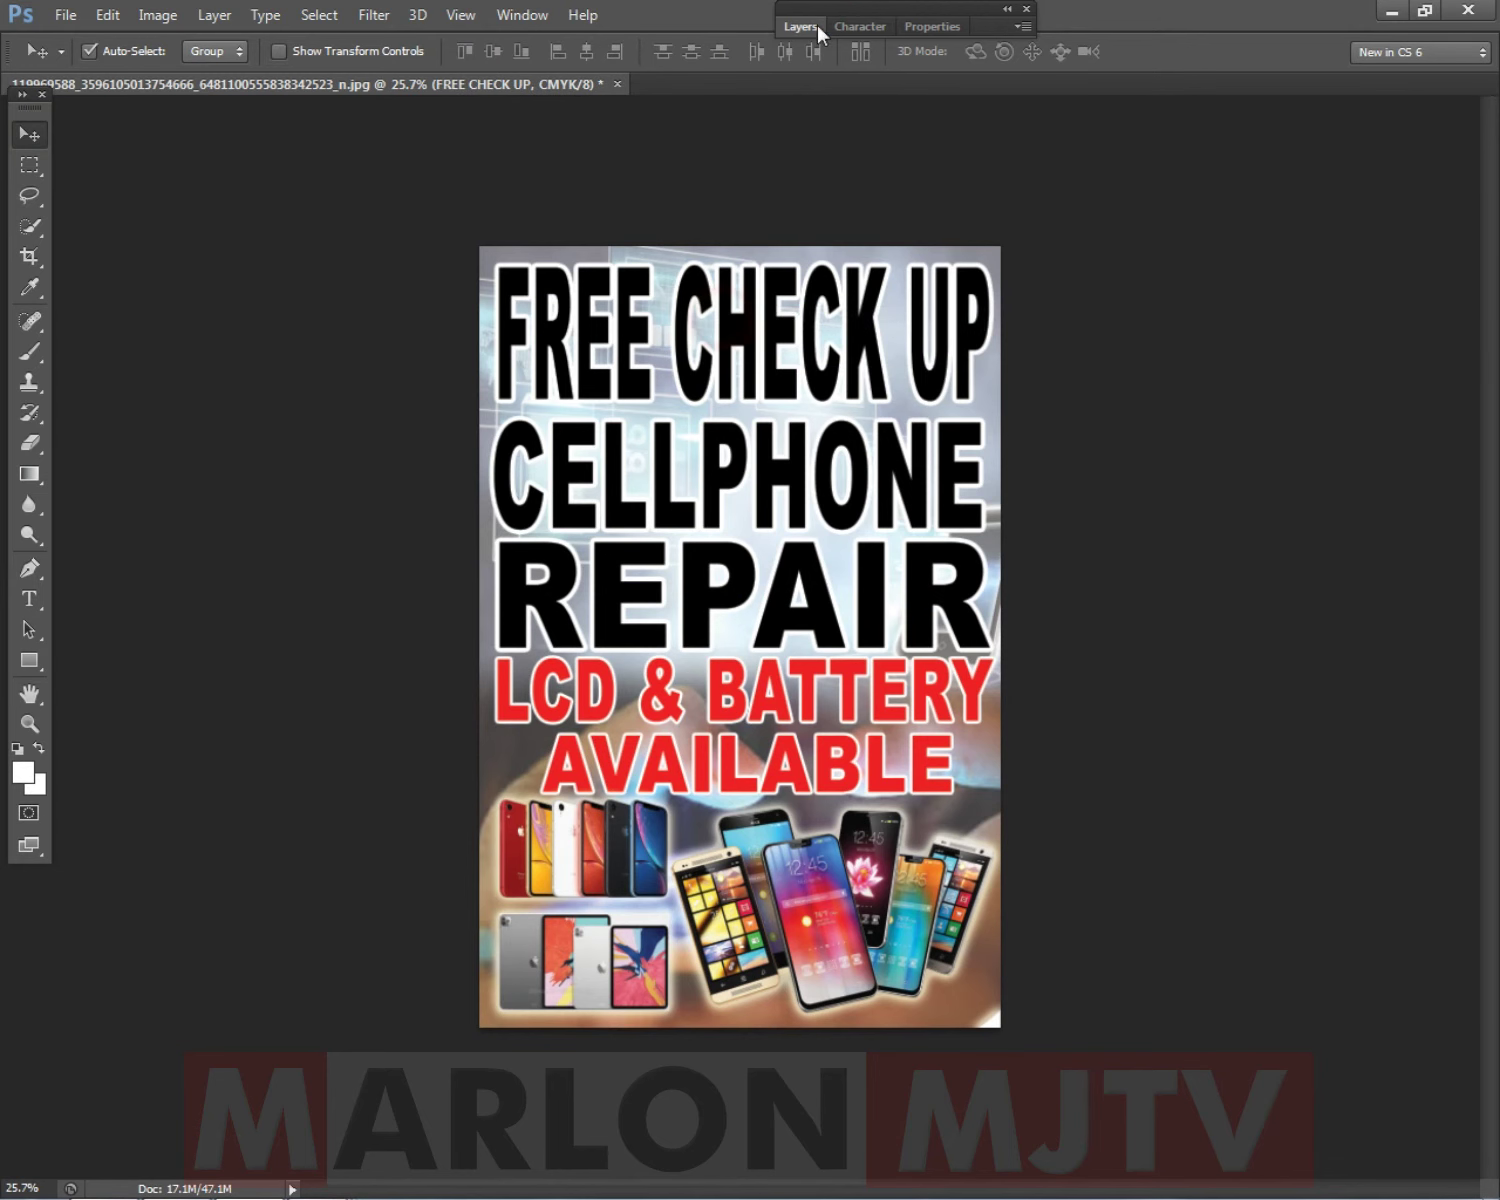
{"action": "left_click", "coordinate": [805, 24]}
{"action": "double_click", "coordinate": [968, 601]}
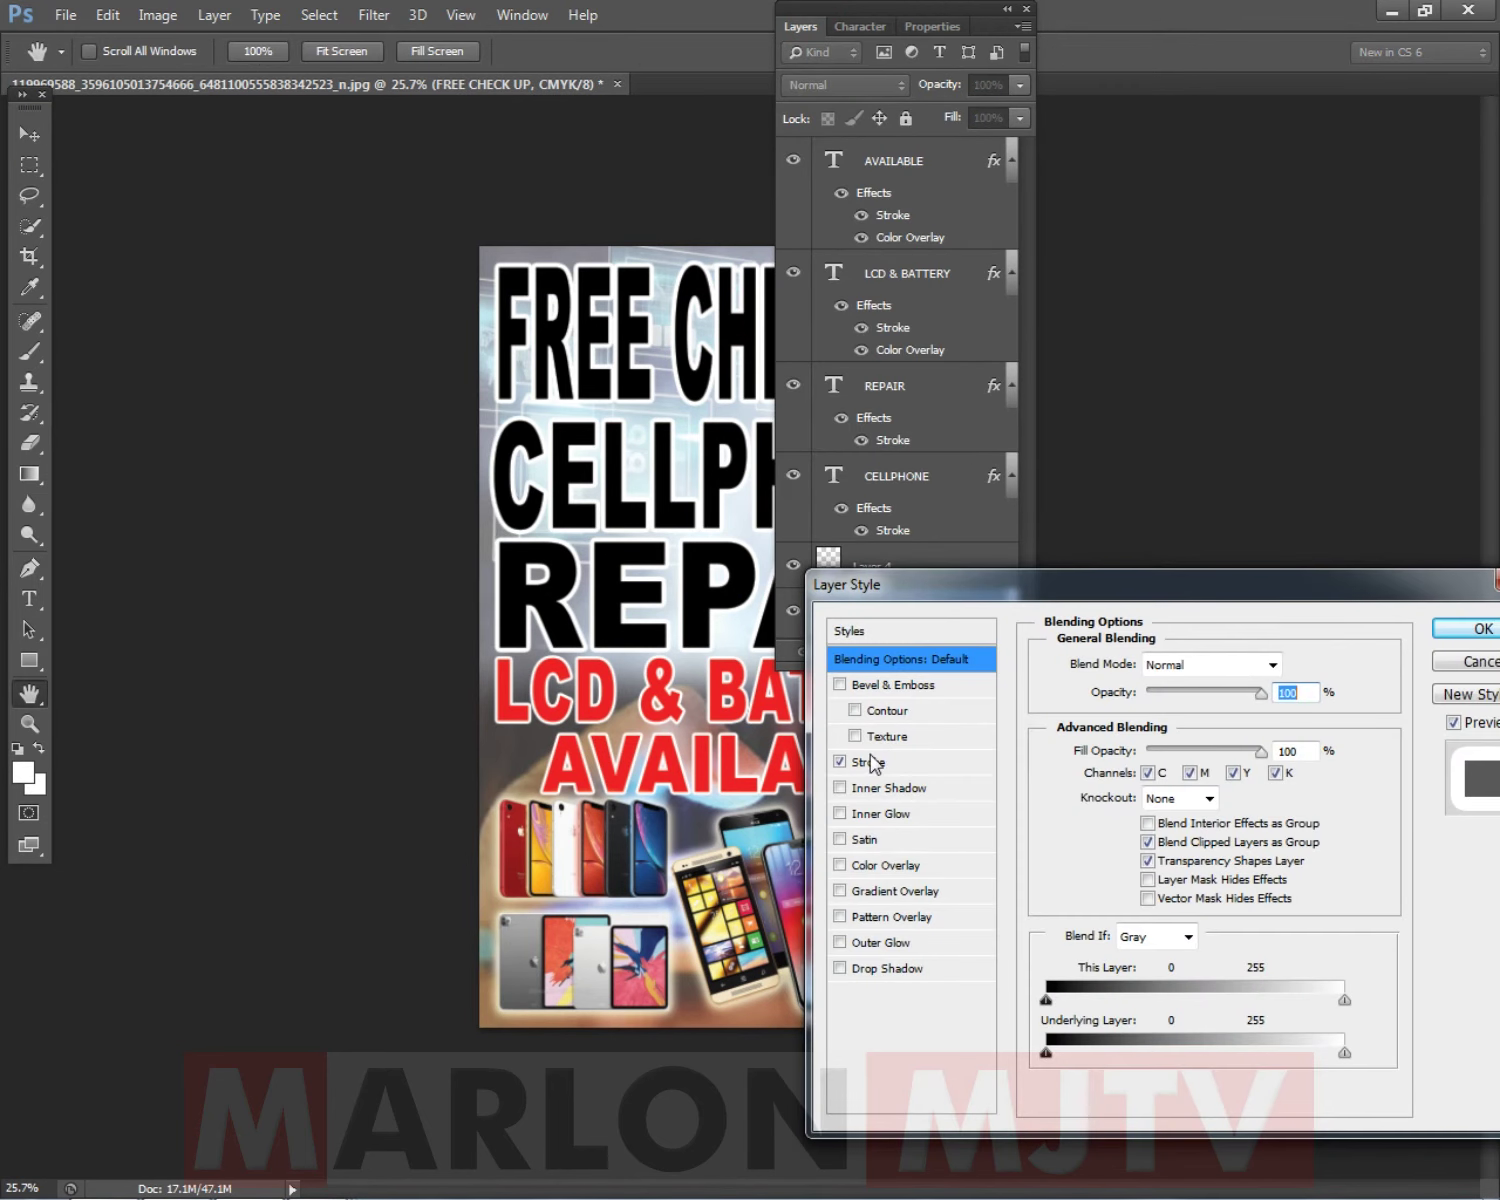
{"action": "left_click", "coordinate": [893, 868]}
{"action": "left_click", "coordinate": [1288, 664]}
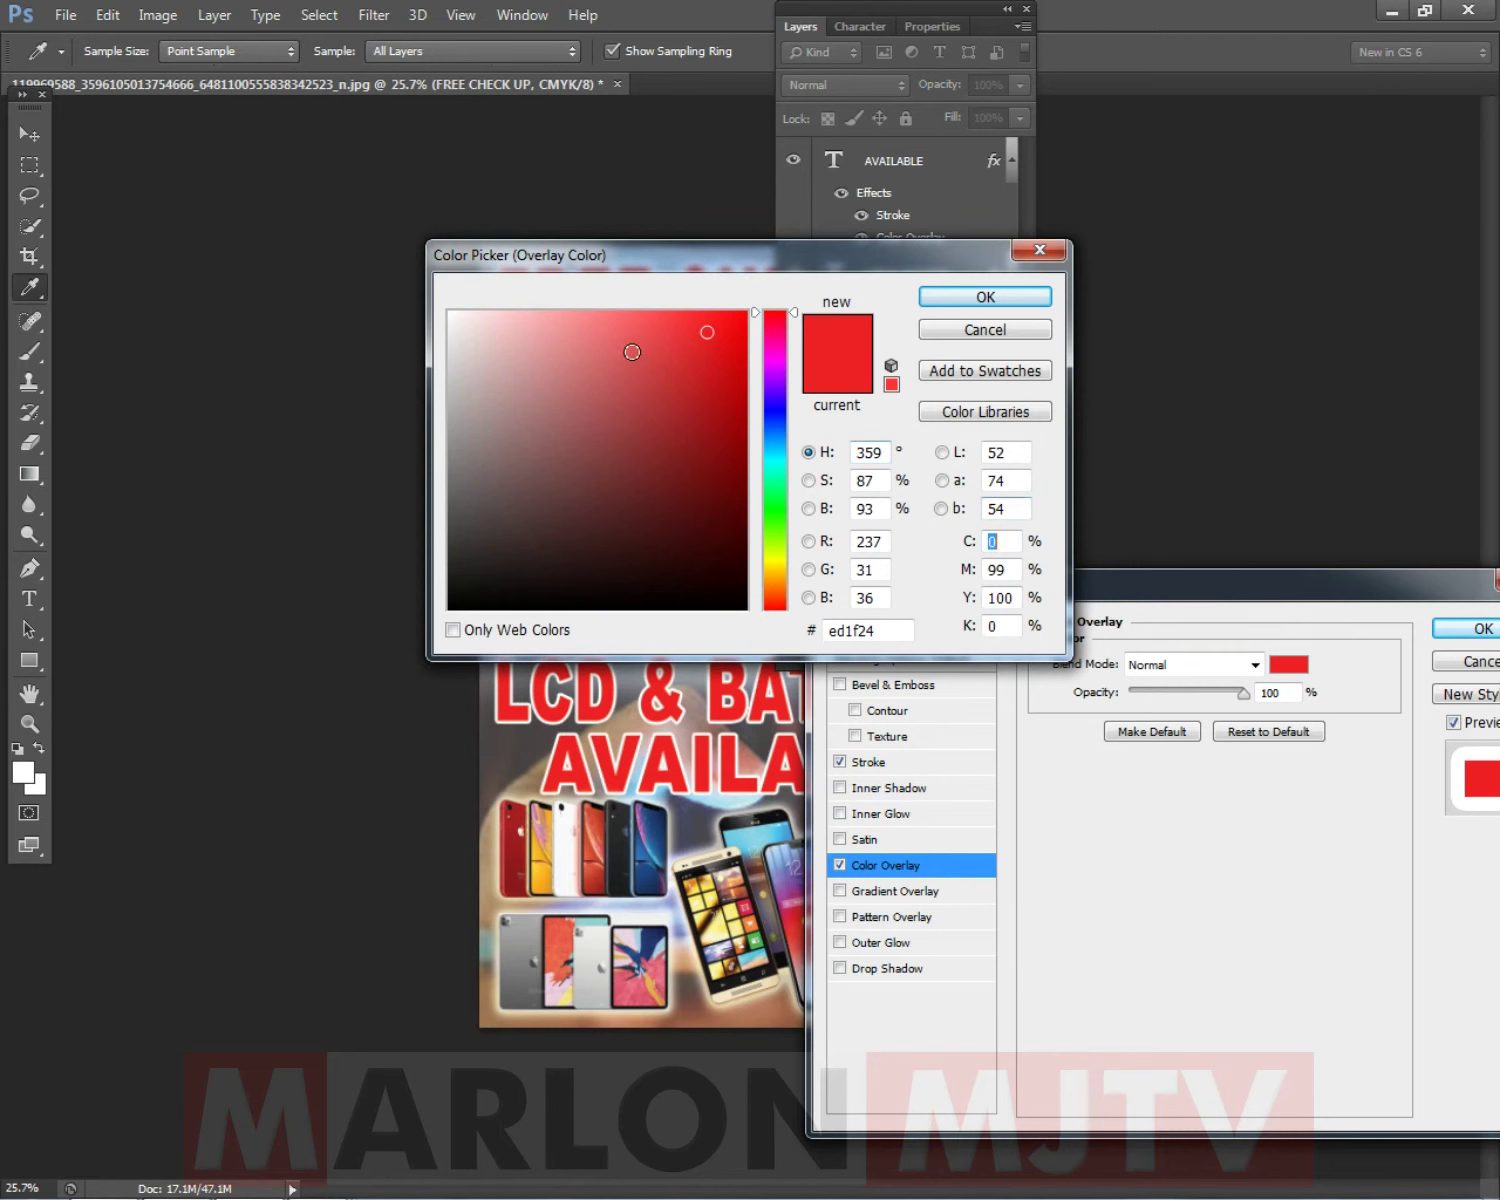
{"action": "left_click", "coordinate": [769, 562]}
{"action": "left_click", "coordinate": [1027, 291]}
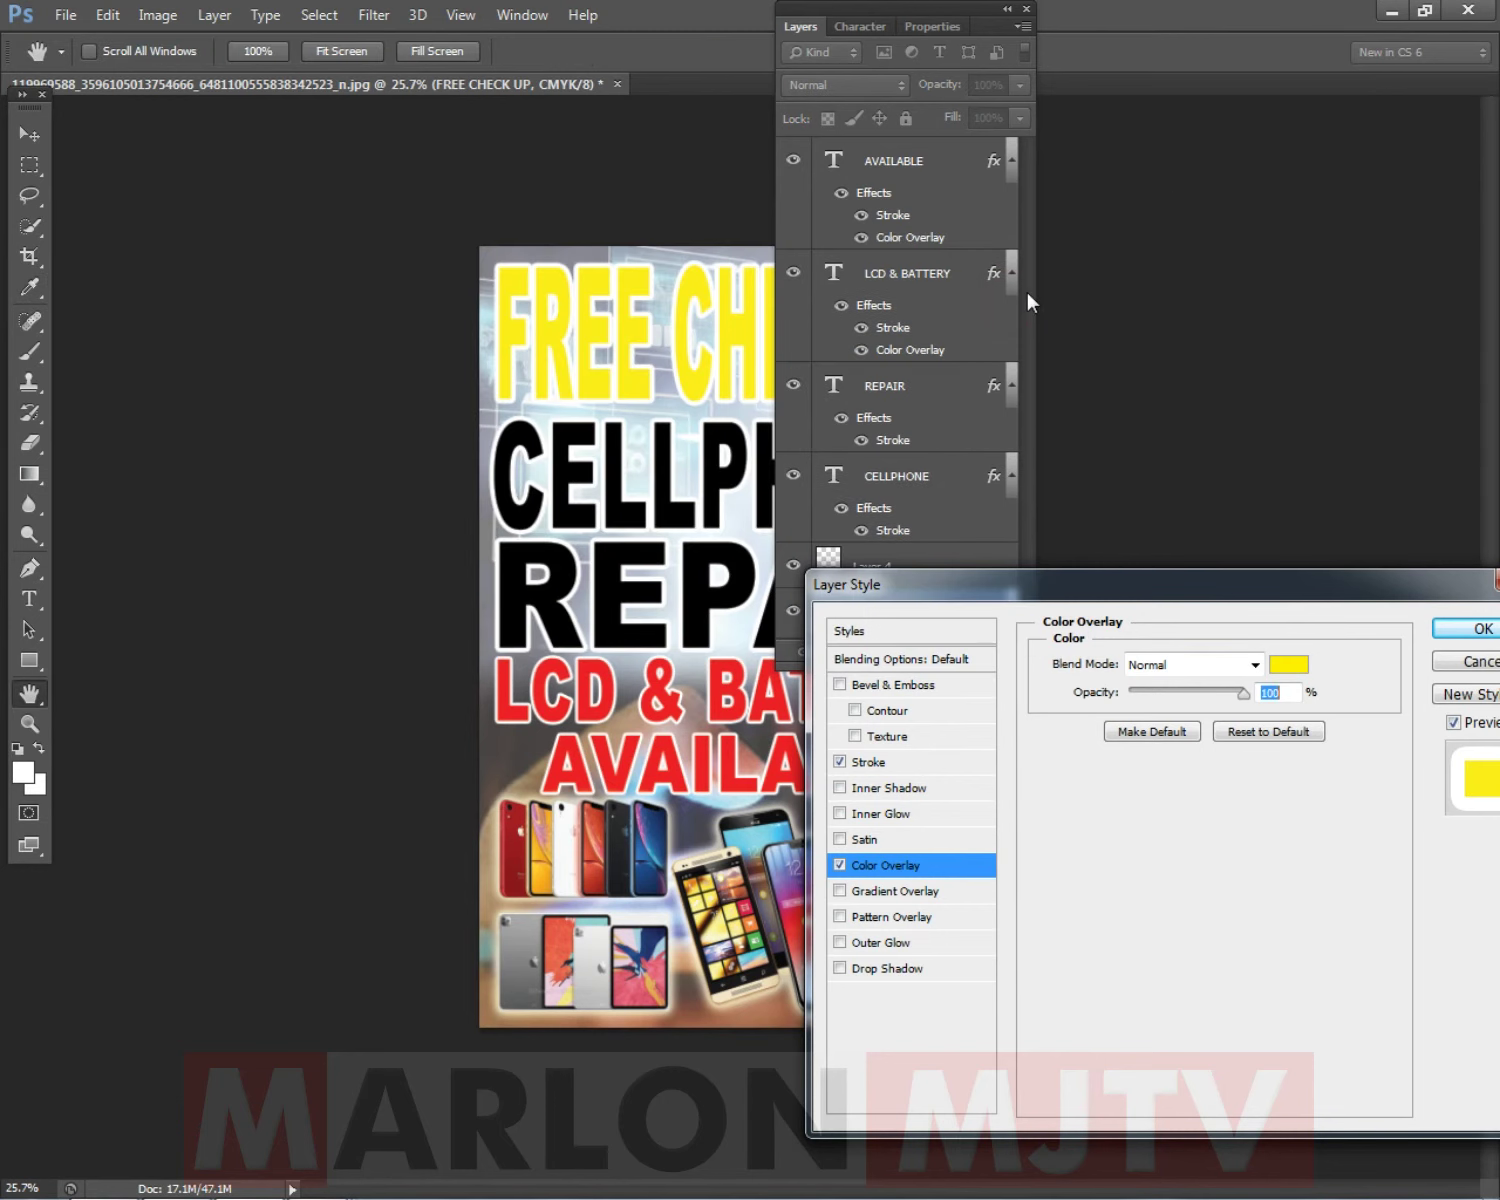
Change the FREE CHECK UP stroke color to black (000000), sampled from the CELLPHONE lettering.
{"action": "left_click", "coordinate": [880, 763]}
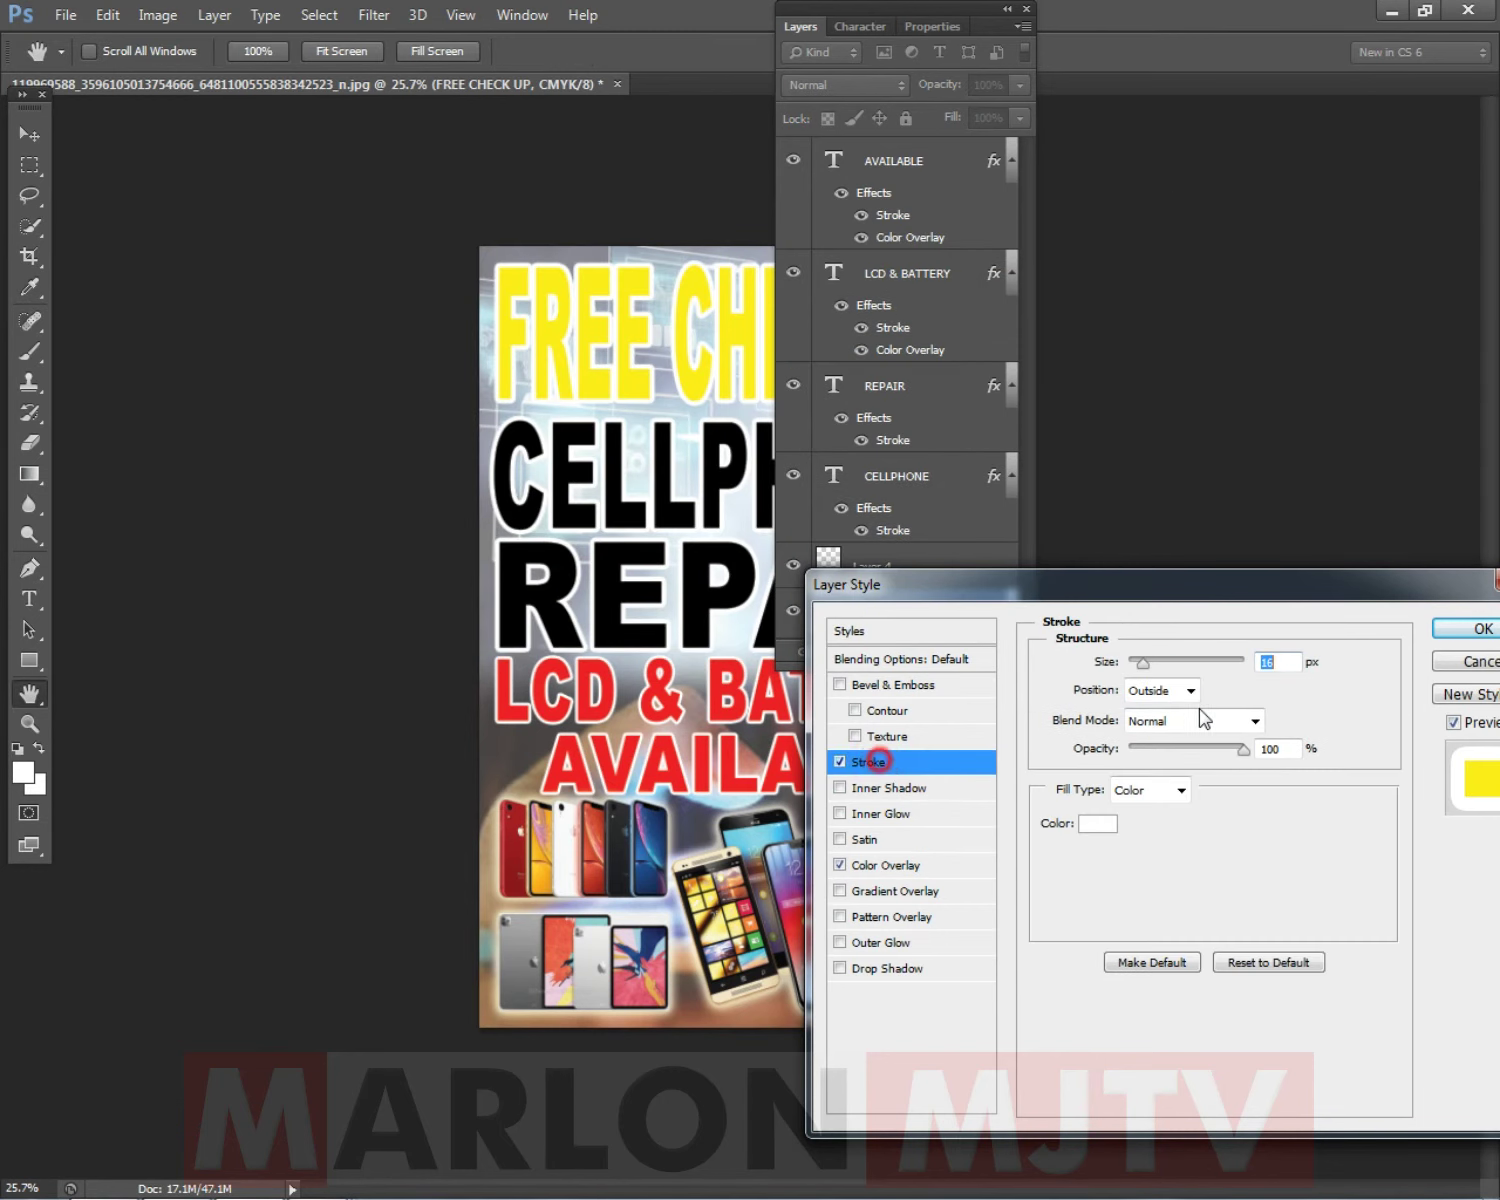
{"action": "left_click", "coordinate": [1097, 823]}
{"action": "left_click", "coordinate": [610, 873]}
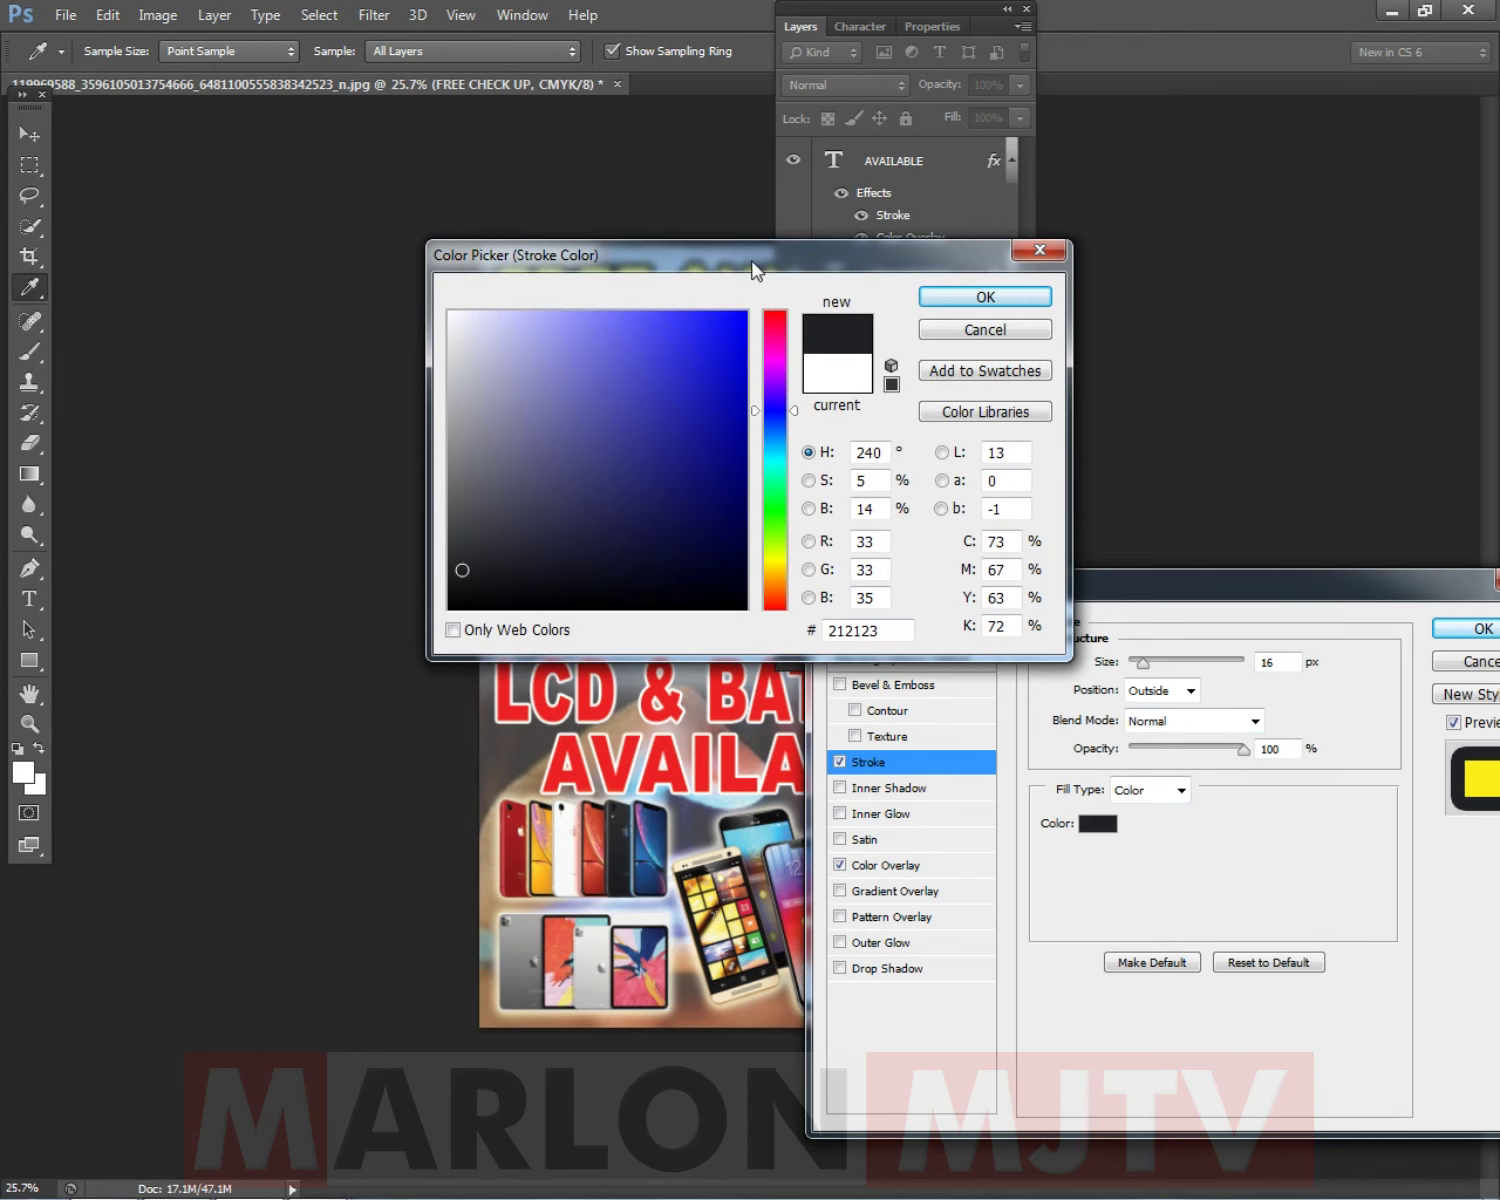
{"action": "left_click_drag", "start_coordinate": [757, 257], "coordinate": [1182, 258]}
{"action": "left_click", "coordinate": [648, 490]}
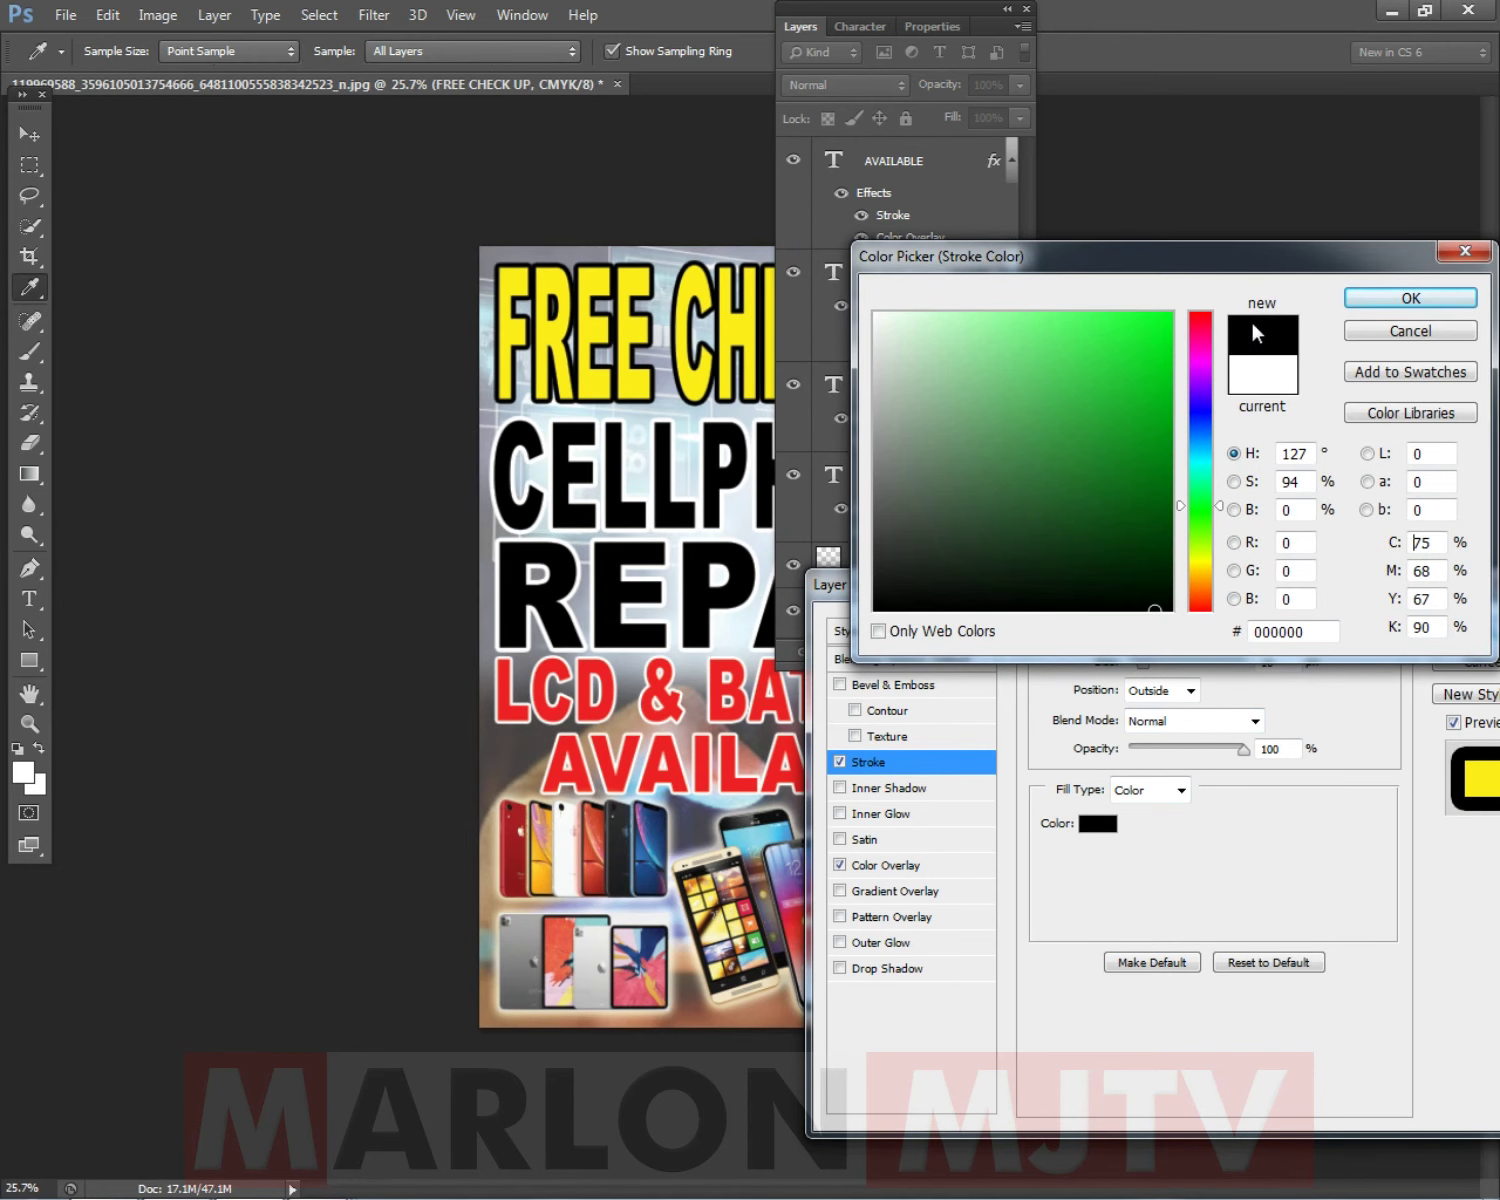
{"action": "left_click", "coordinate": [1410, 300]}
Increase the FREE CHECK UP stroke size a little and apply the layer style.
{"action": "key", "text": "h"}
{"action": "left_click_drag", "start_coordinate": [1143, 663], "coordinate": [1149, 664]}
{"action": "left_click", "coordinate": [1483, 628]}
{"action": "key", "text": "v"}
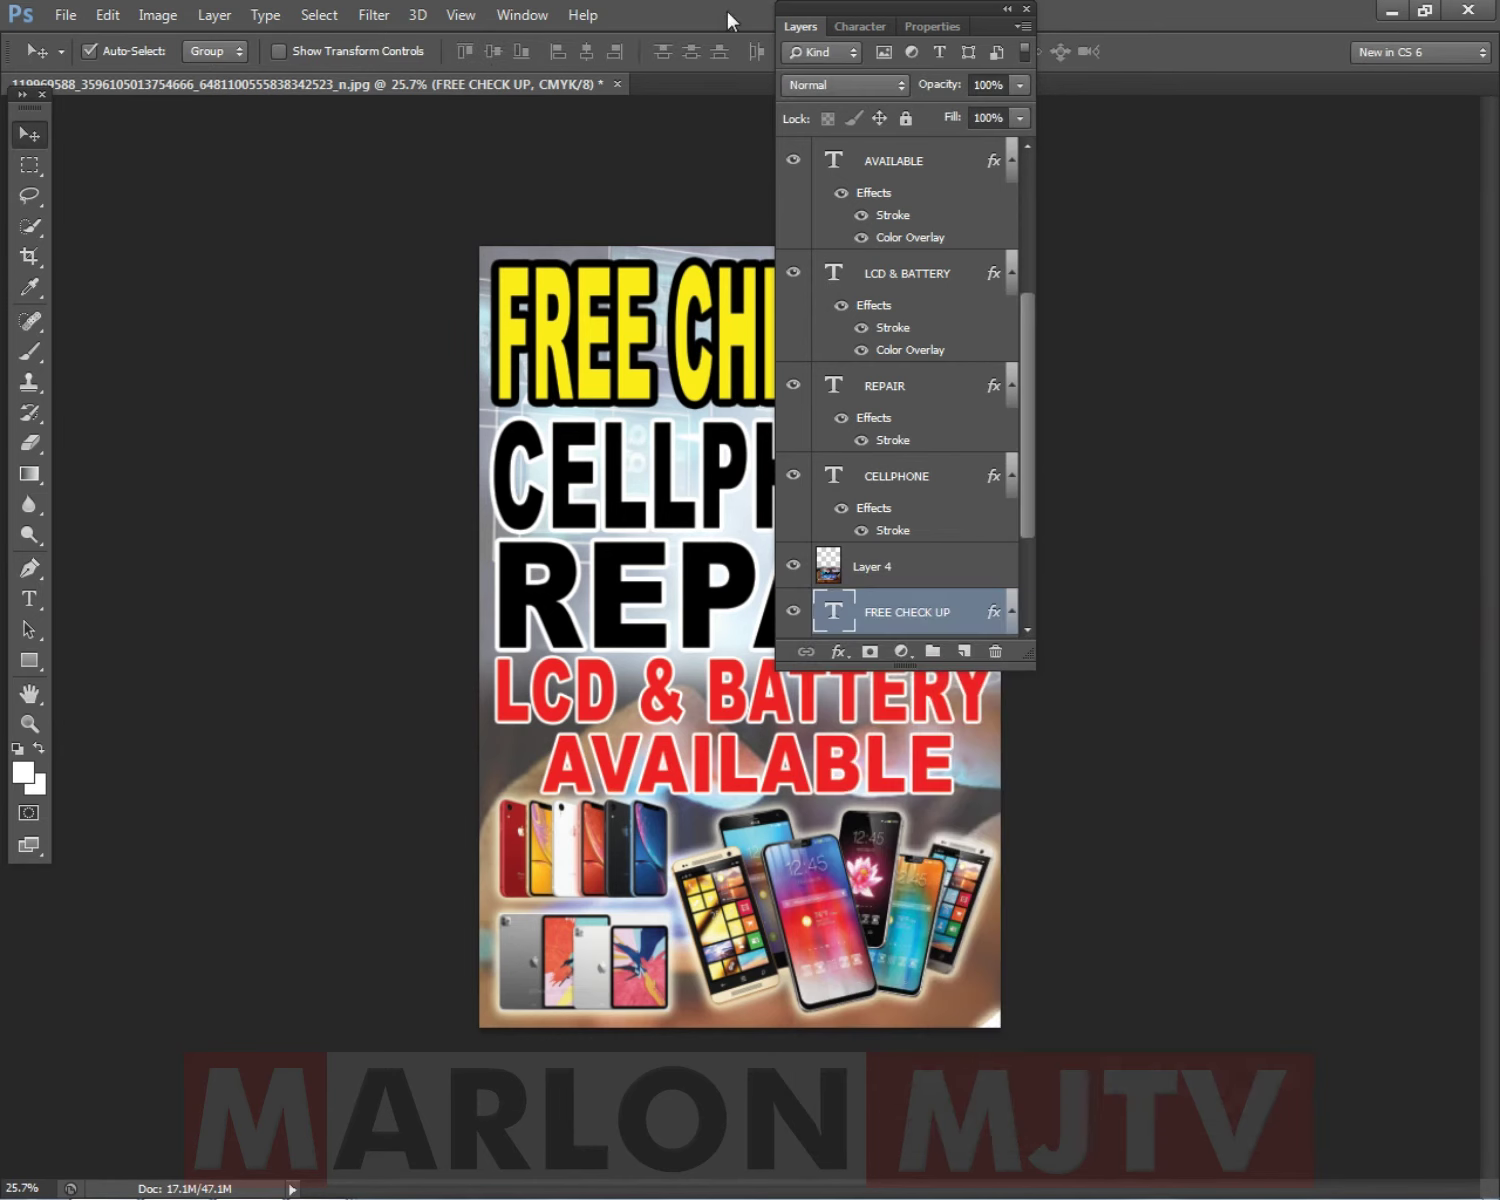
{"action": "left_click", "coordinate": [801, 27]}
{"action": "key", "text": "ctrl+0"}
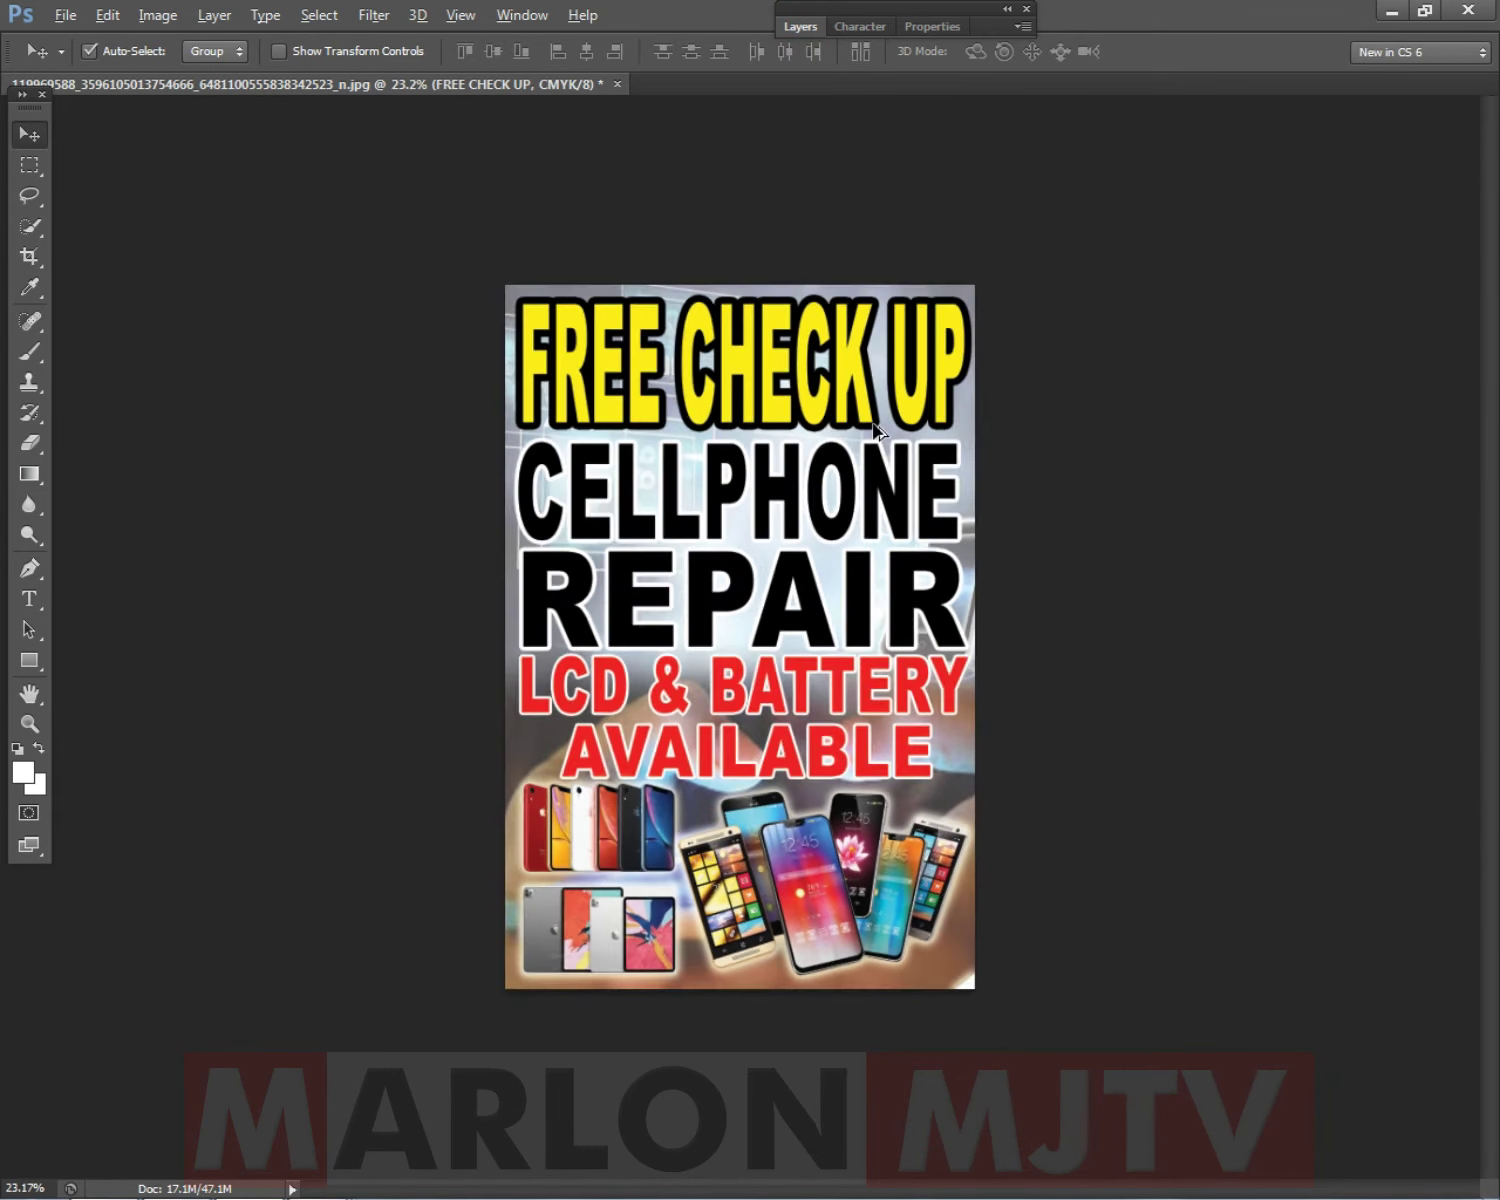
Select the CELLPHONE text layer and add a bright green Color Overlay to it.
{"action": "right_click", "coordinate": [780, 445]}
{"action": "left_click", "coordinate": [799, 461]}
{"action": "right_click", "coordinate": [772, 588]}
{"action": "left_click", "coordinate": [790, 605]}
{"action": "right_click", "coordinate": [821, 449]}
{"action": "left_click", "coordinate": [837, 463]}
{"action": "left_click", "coordinate": [870, 464]}
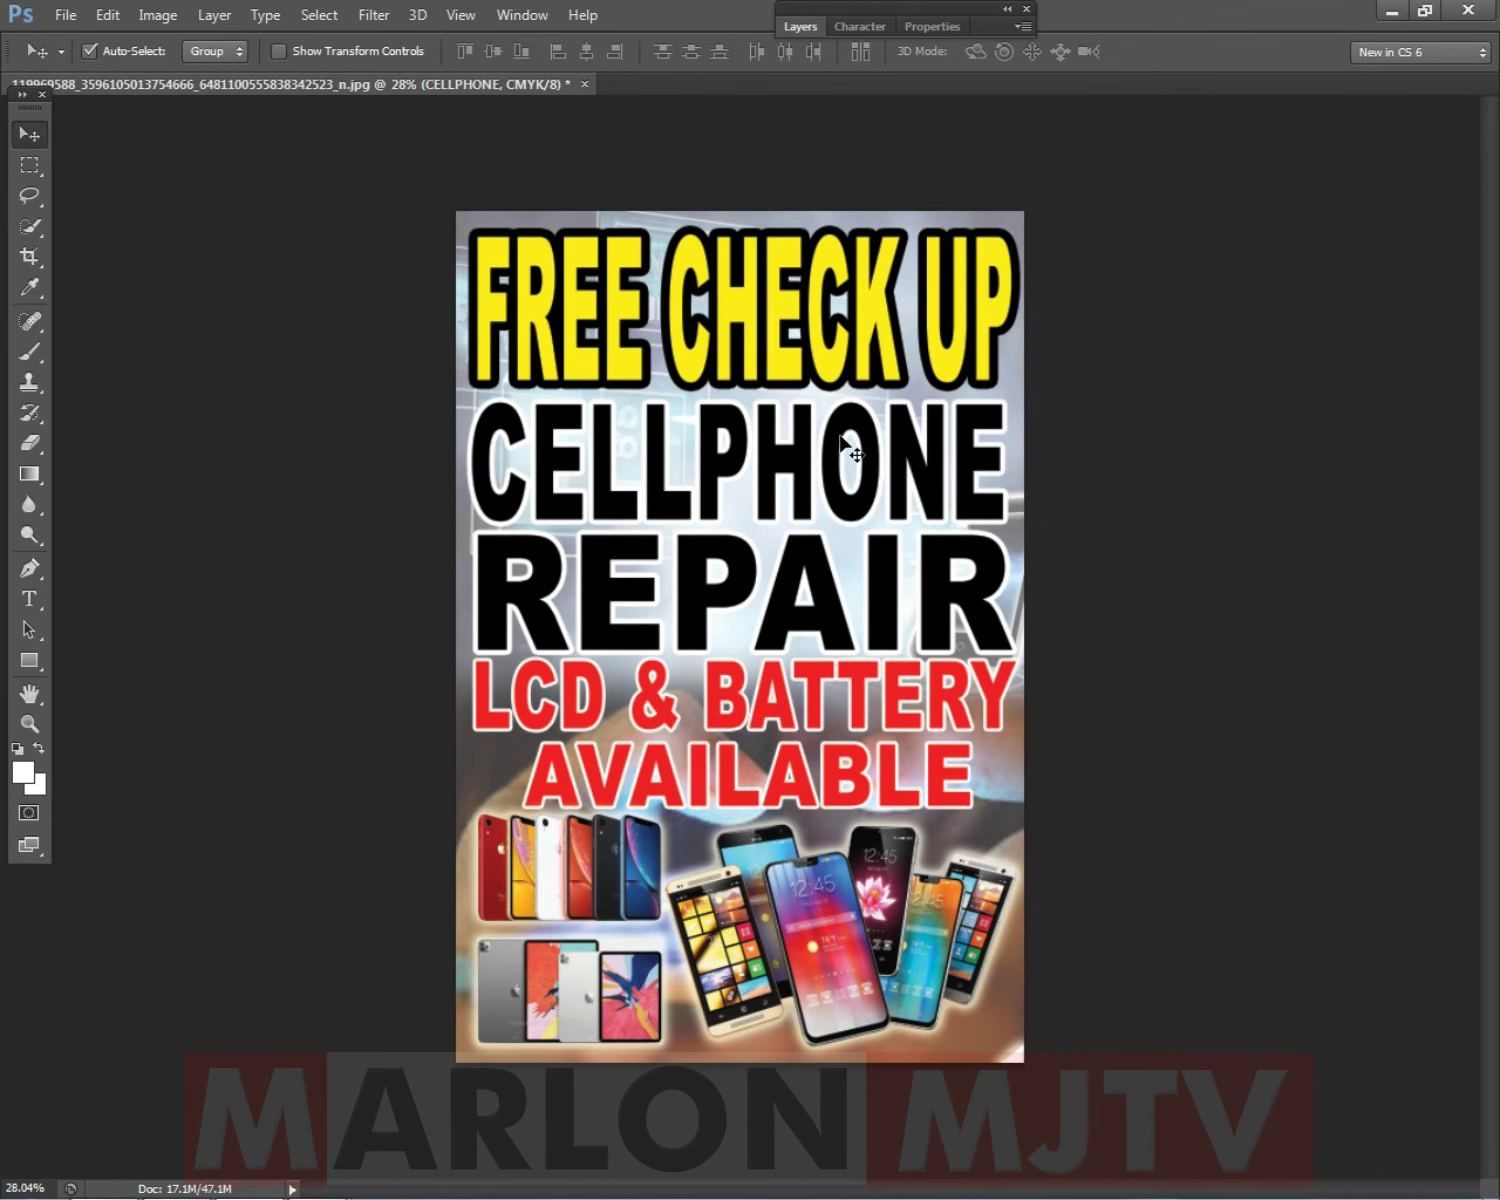
{"action": "left_click", "coordinate": [800, 26]}
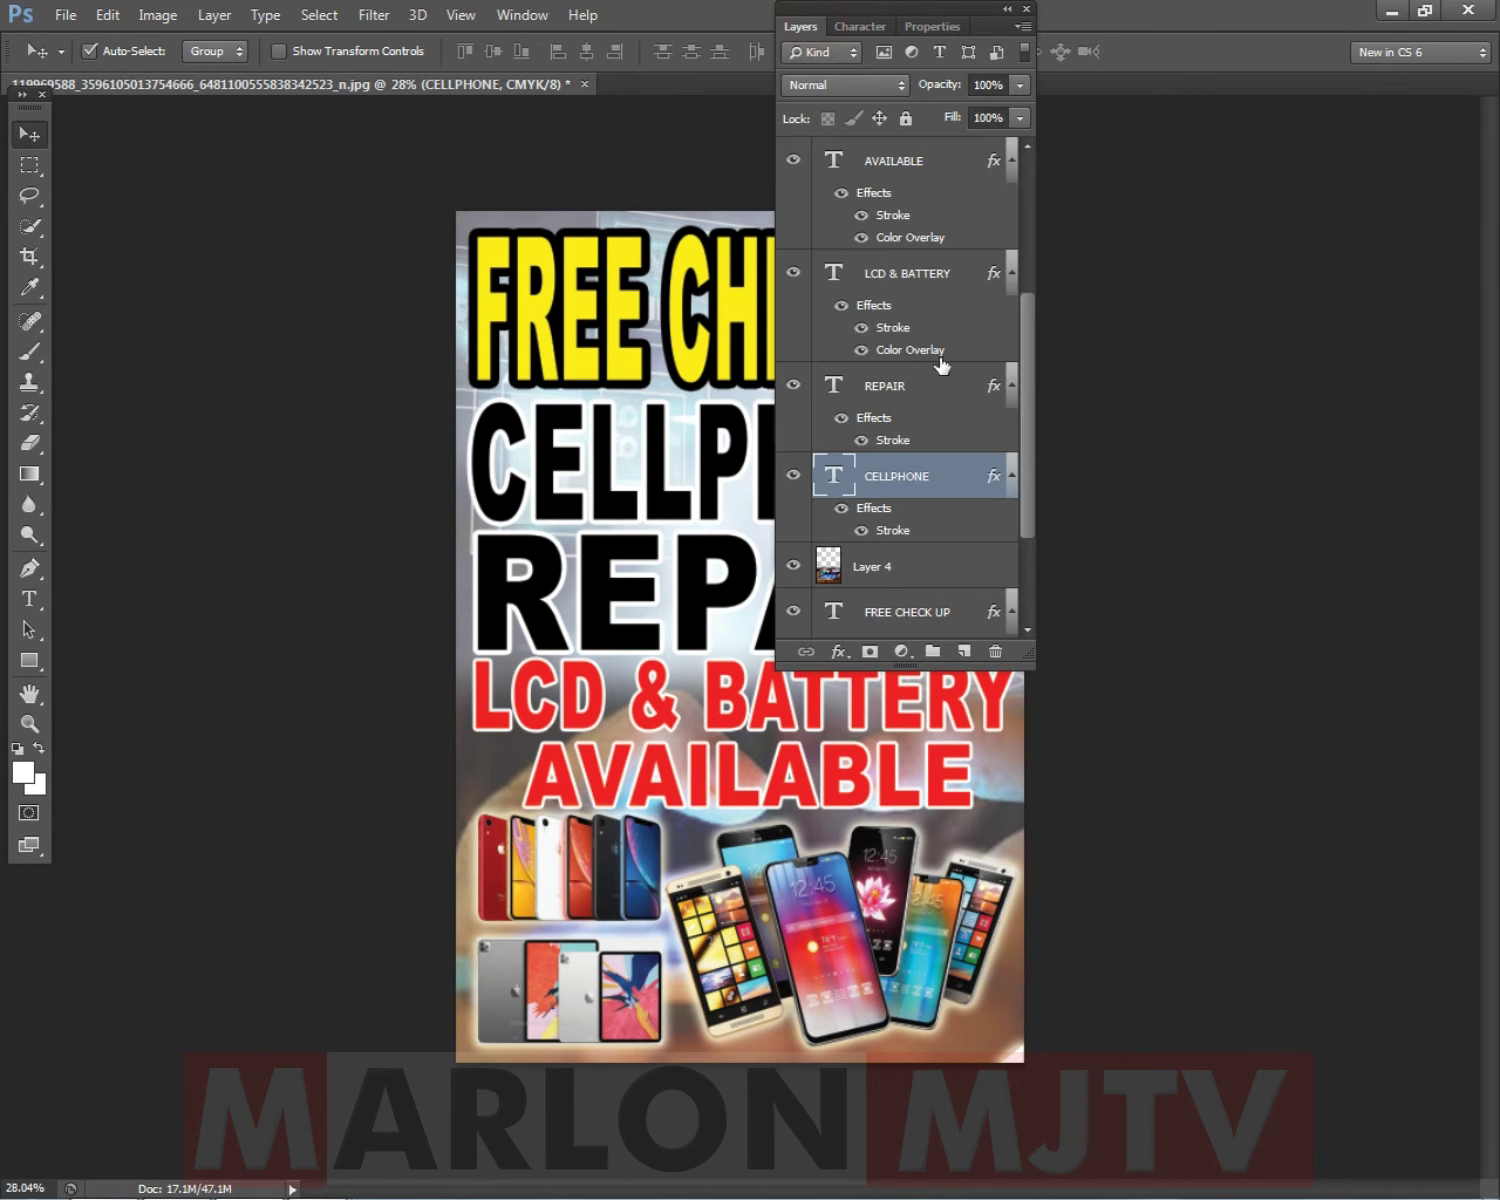
{"action": "double_click", "coordinate": [963, 486]}
{"action": "left_click", "coordinate": [886, 865]}
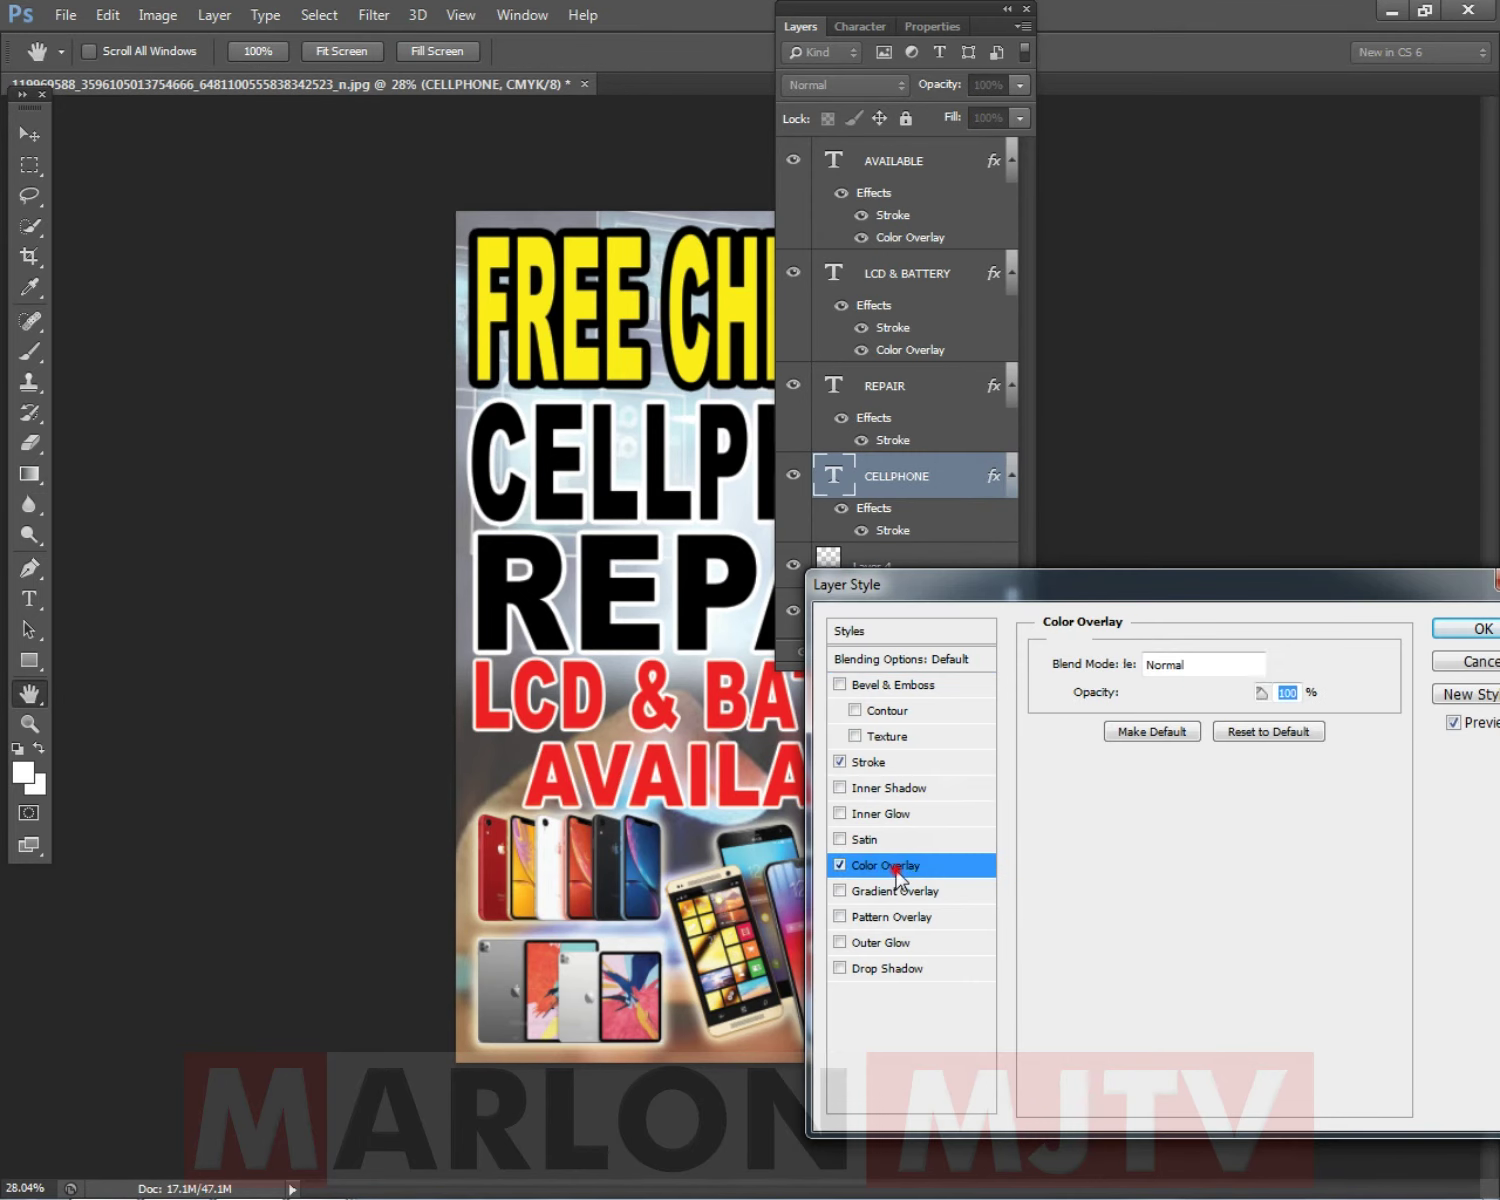
{"action": "left_click", "coordinate": [1297, 668]}
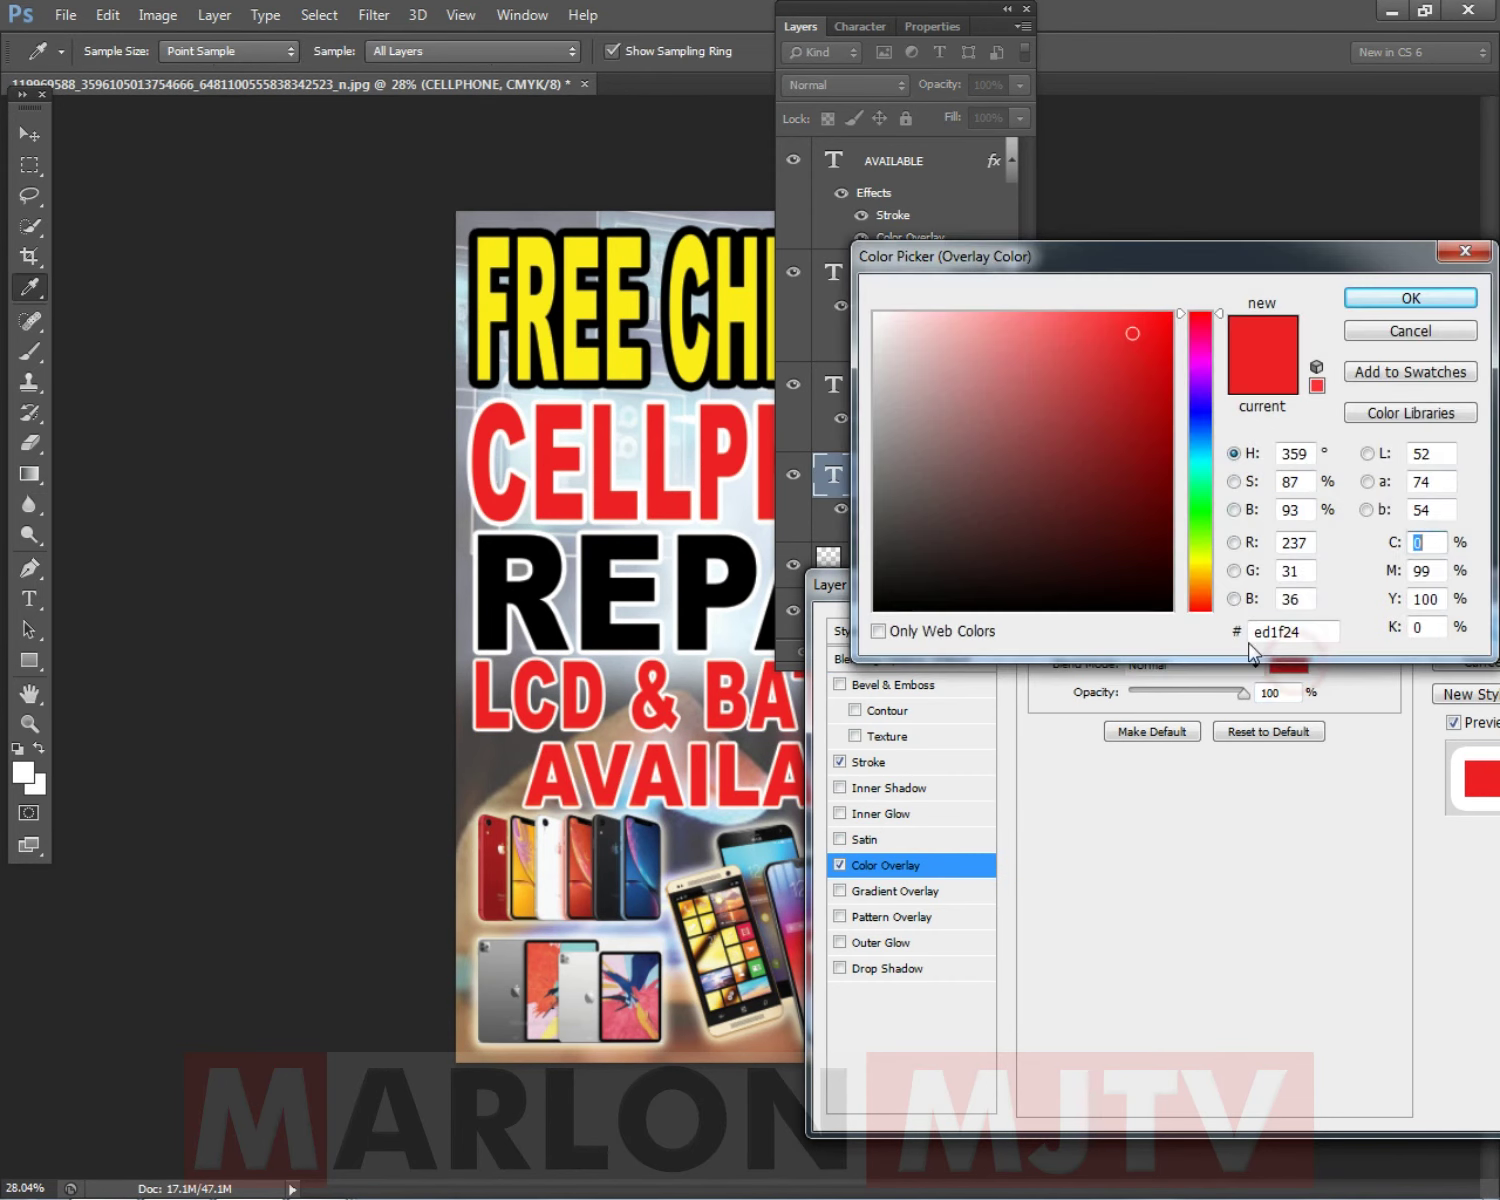
{"action": "left_click", "coordinate": [1198, 500]}
{"action": "left_click_drag", "start_coordinate": [1092, 376], "coordinate": [1383, 218]}
{"action": "left_click", "coordinate": [1410, 298]}
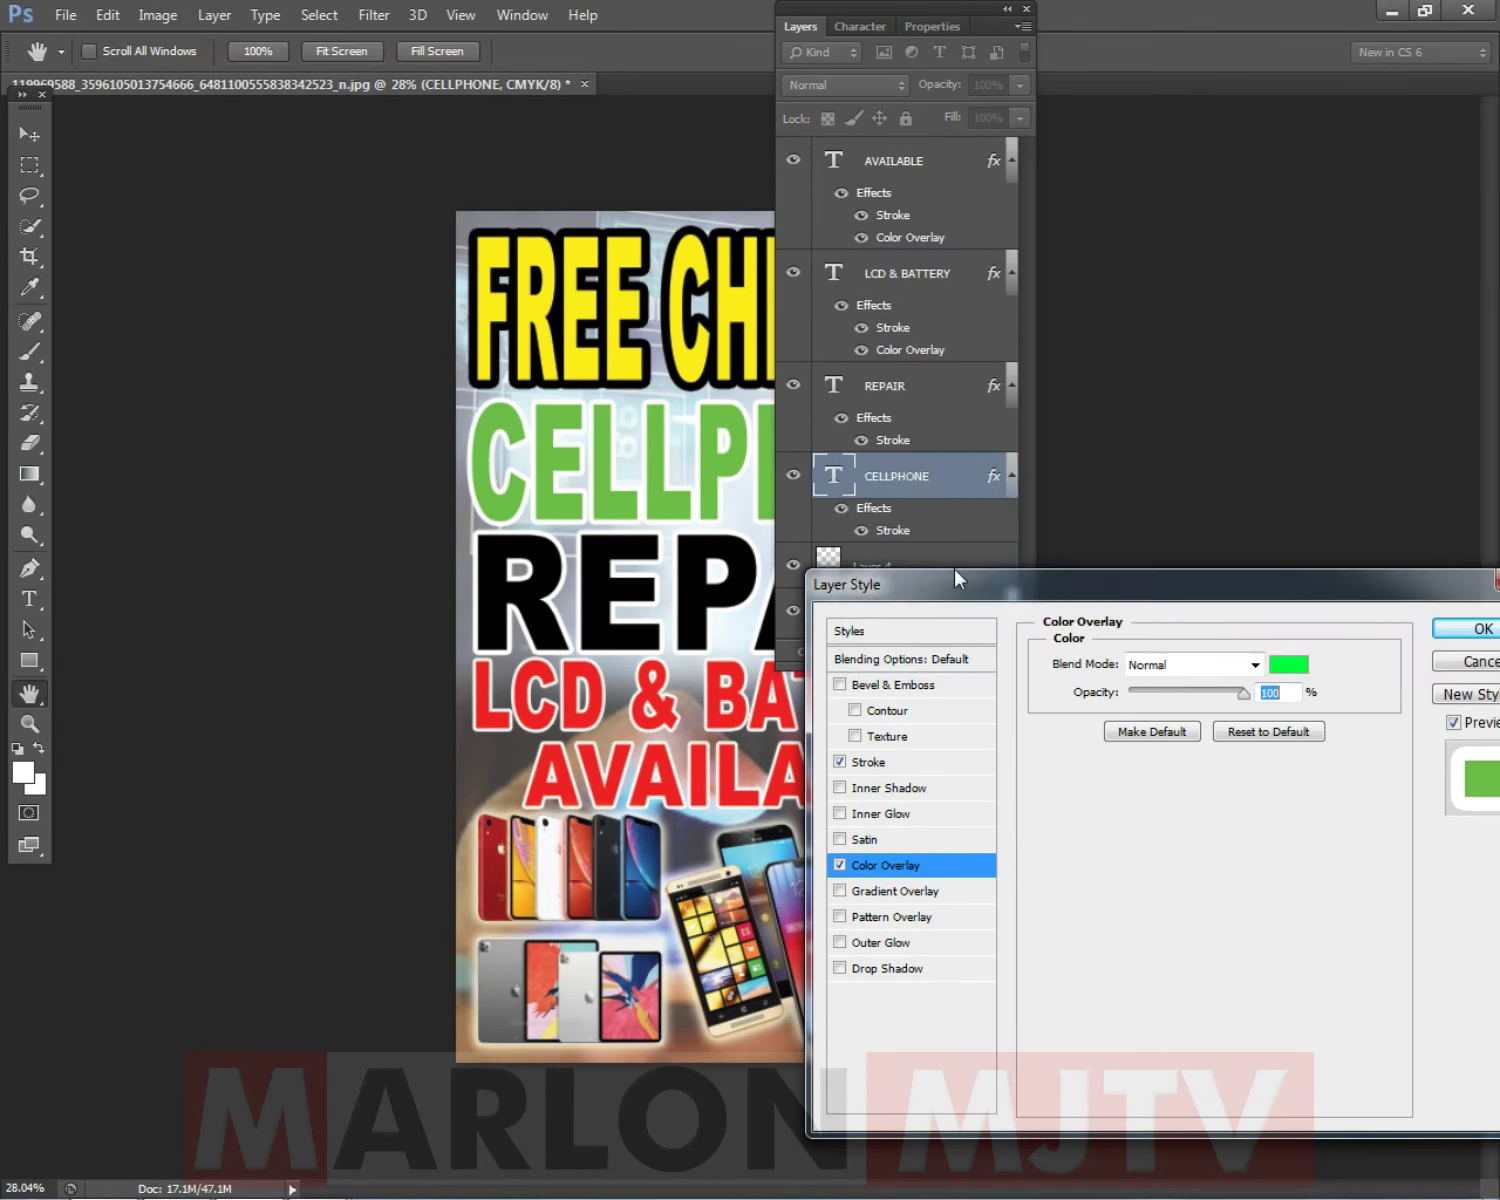
Change the CELLPHONE stroke to black (000000), sampled from the REPAIR lettering, and set its size to 21 px.
{"action": "left_click", "coordinate": [866, 762]}
{"action": "left_click", "coordinate": [1097, 823]}
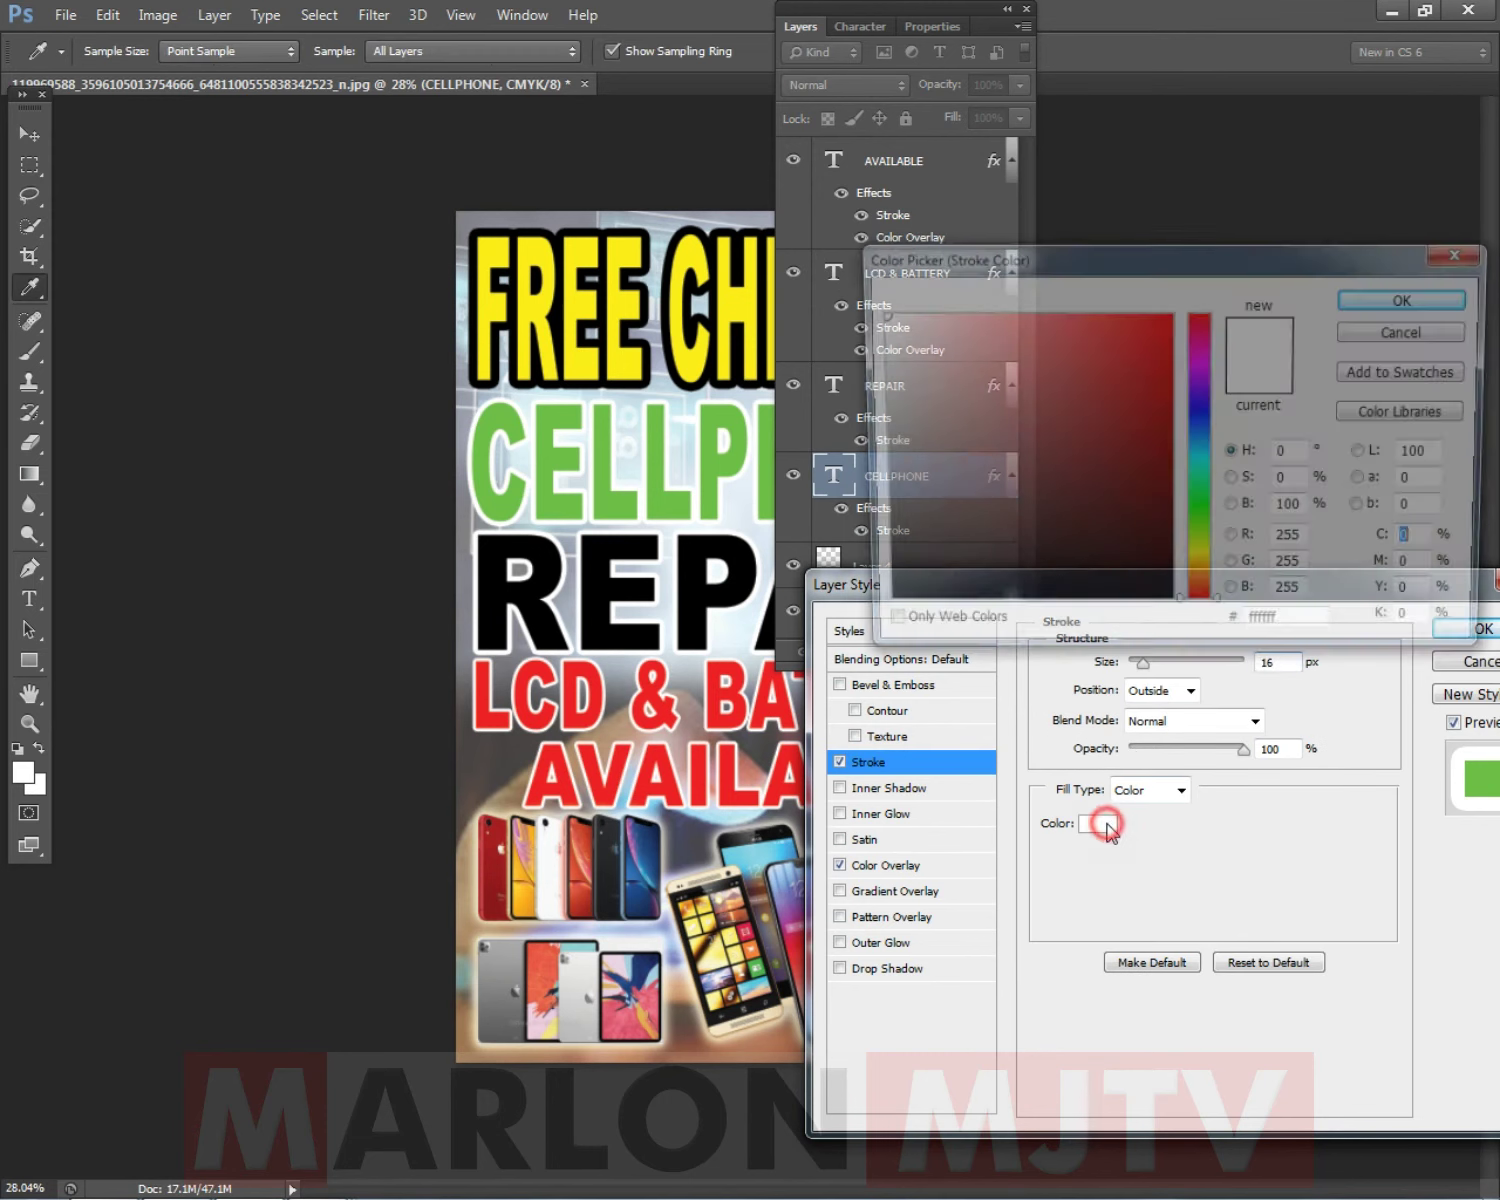
{"action": "left_click", "coordinate": [714, 587]}
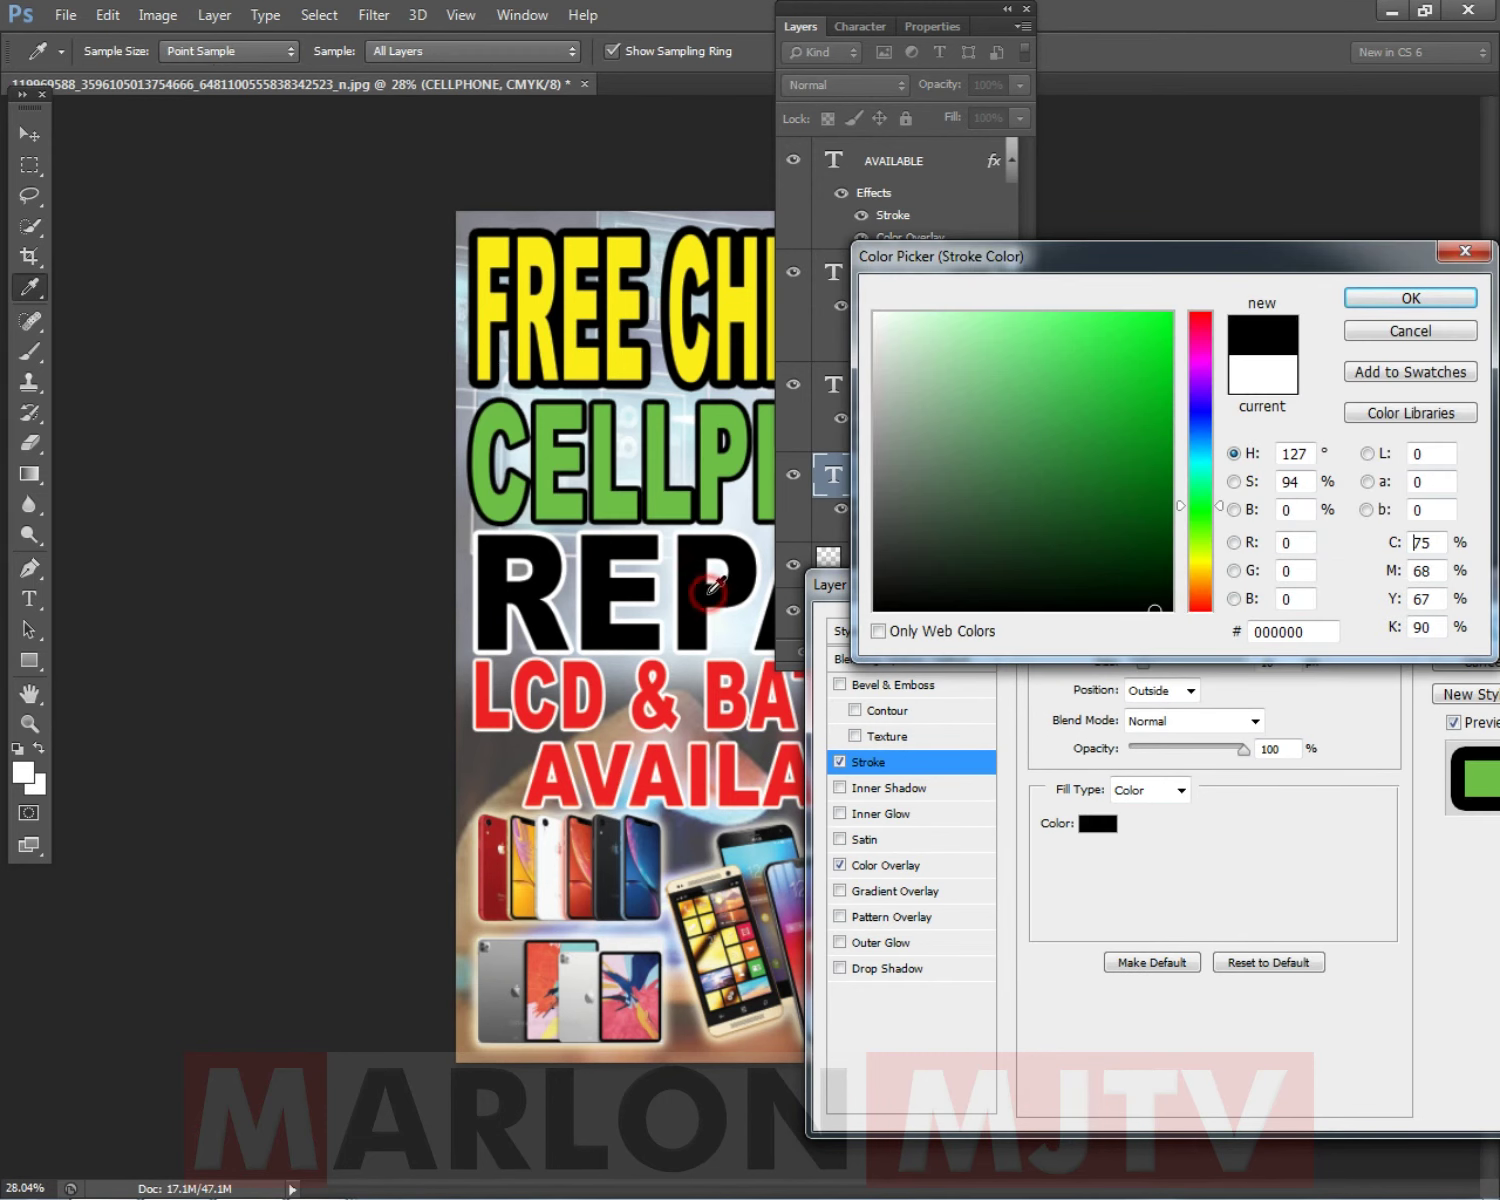
{"action": "left_click", "coordinate": [1410, 298]}
{"action": "left_click", "coordinate": [1152, 663]}
{"action": "left_click_drag", "start_coordinate": [1152, 663], "coordinate": [1146, 666]}
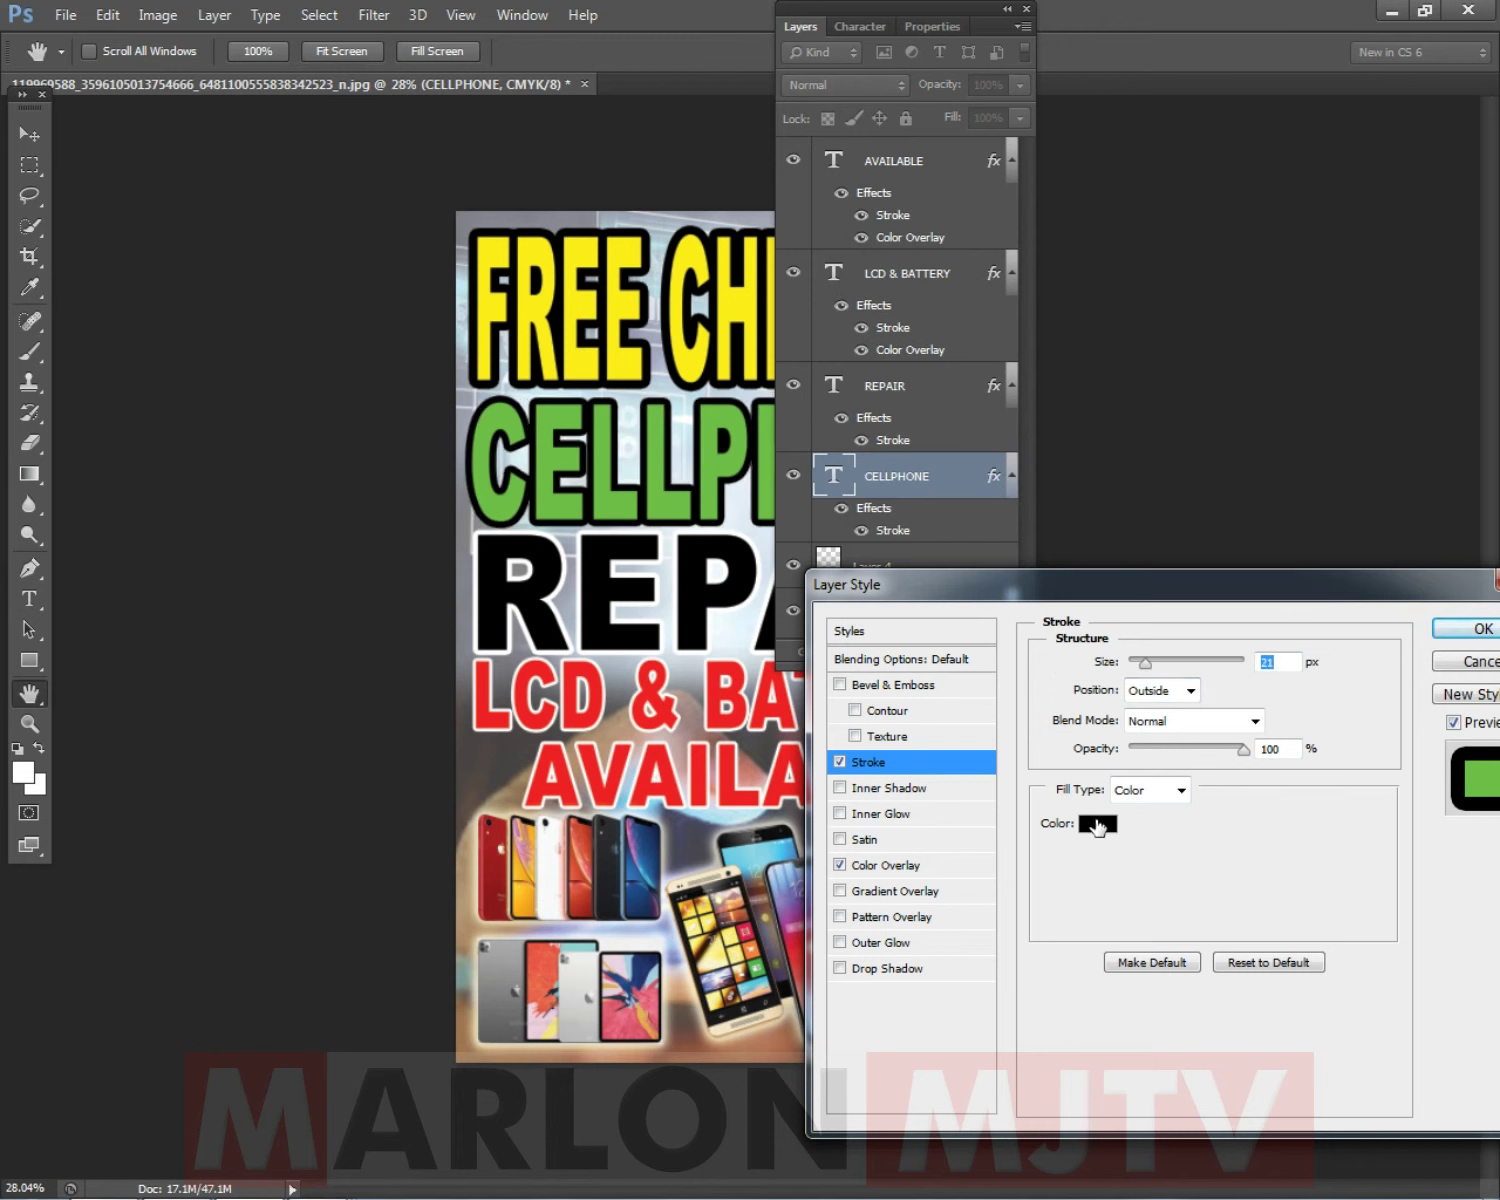
Set the CELLPHONE Color Overlay to green 00ff3c and apply the layer style.
{"action": "left_click", "coordinate": [912, 860]}
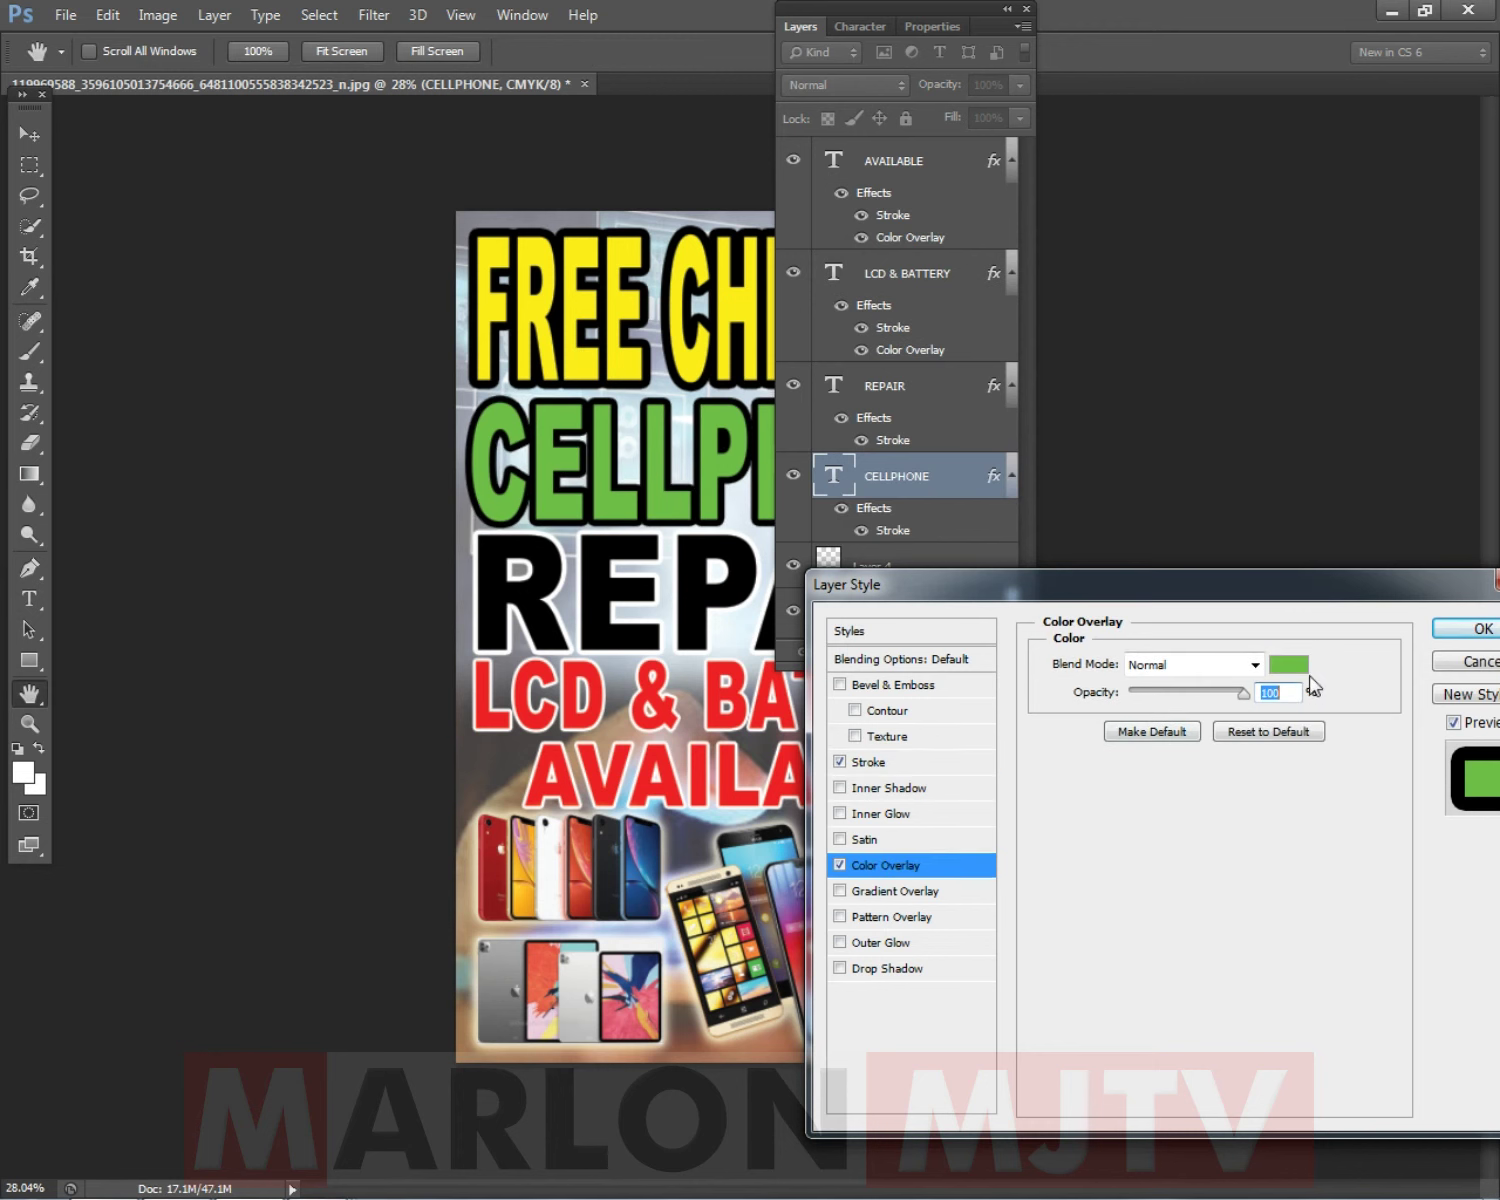
{"action": "left_click", "coordinate": [1292, 665]}
{"action": "left_click", "coordinate": [1210, 500]}
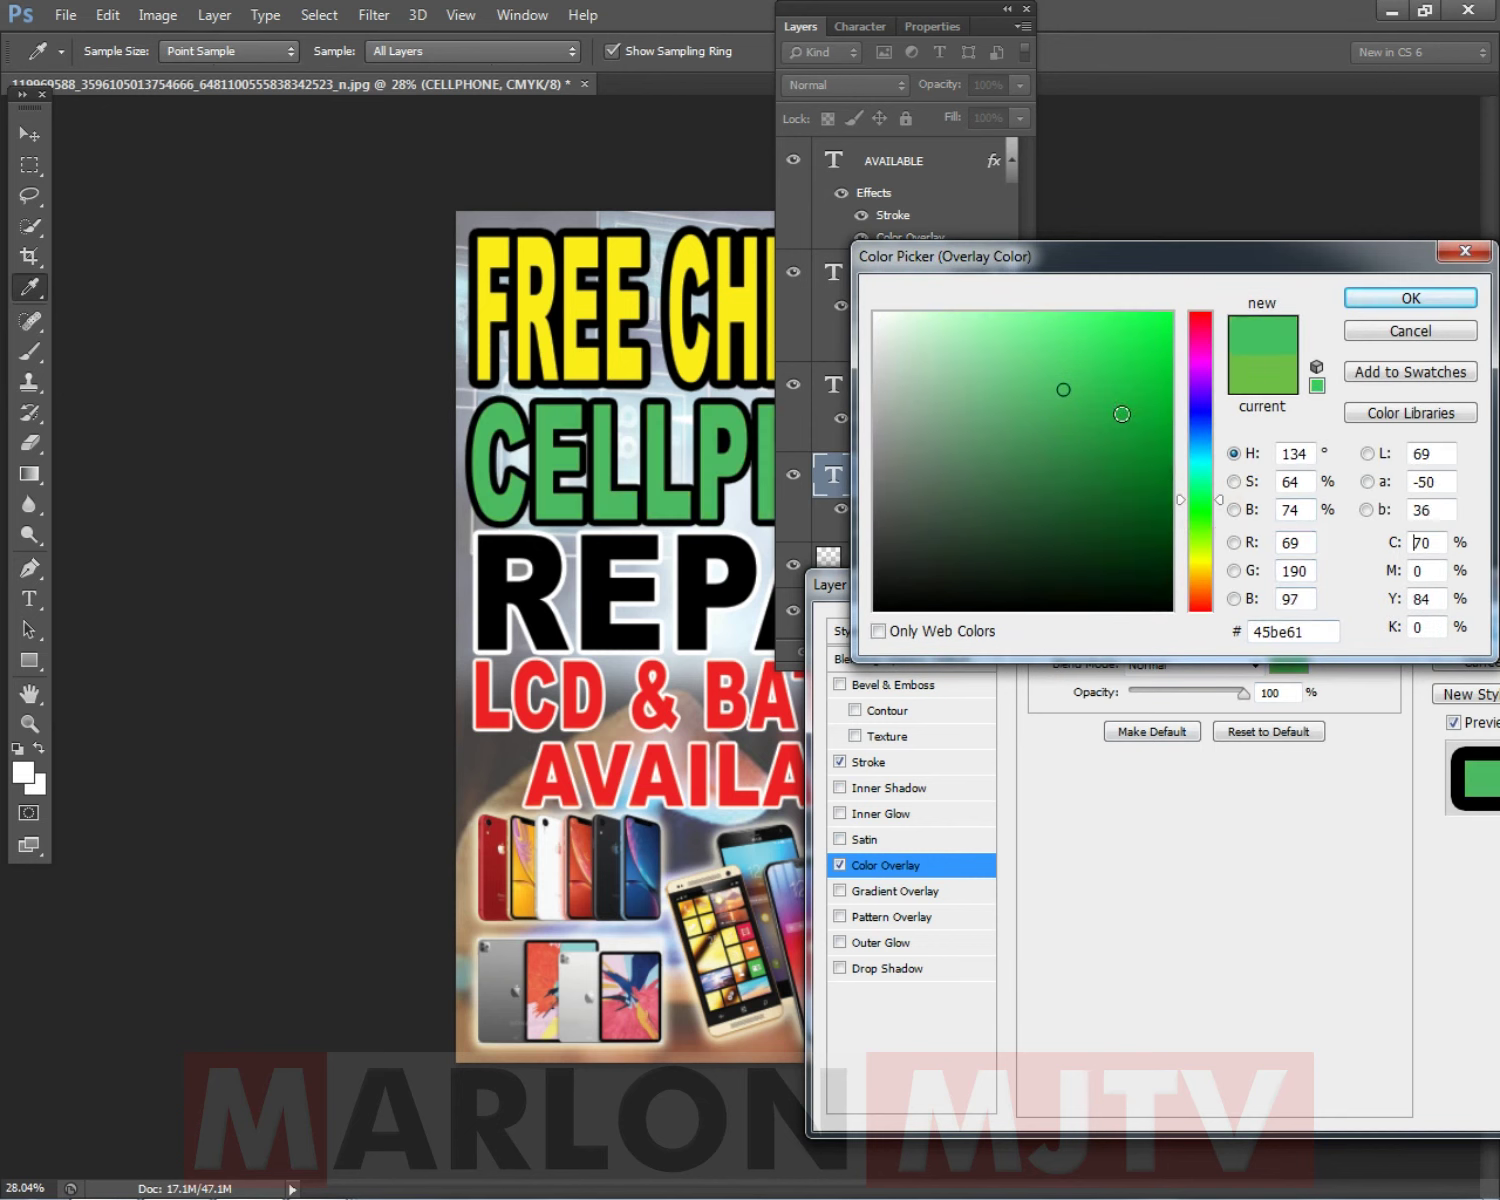
{"action": "left_click_drag", "start_coordinate": [1126, 428], "coordinate": [1276, 268]}
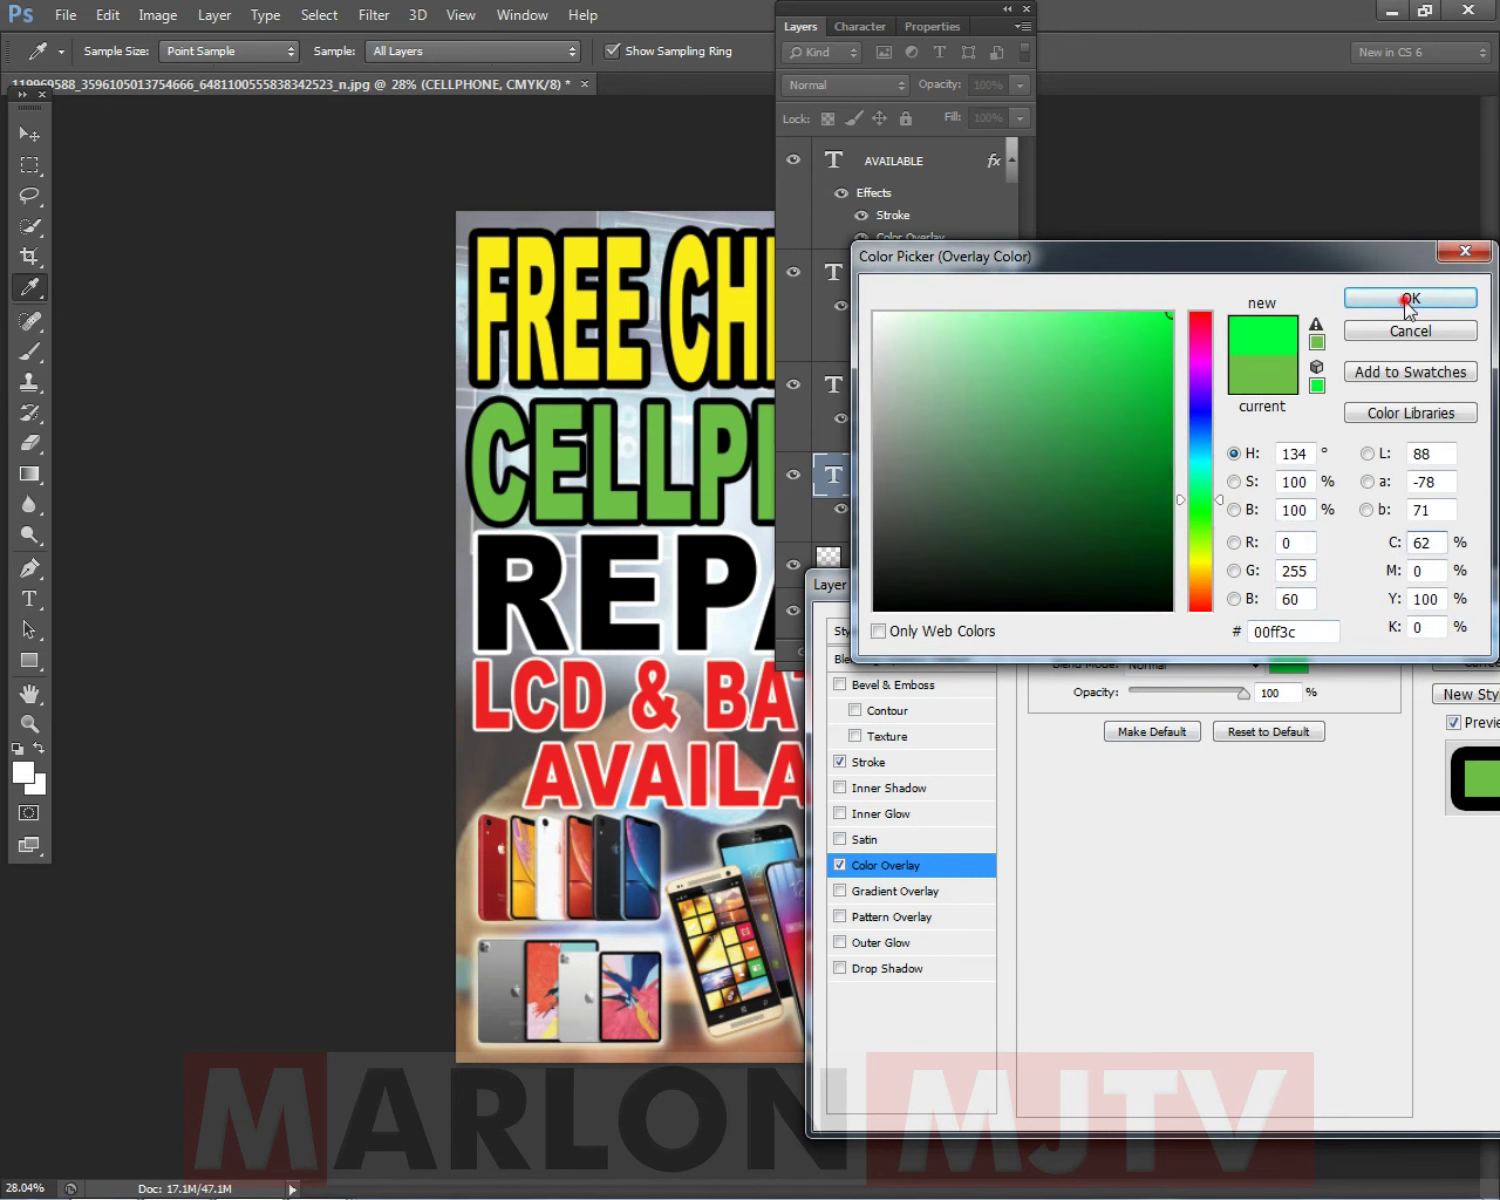
{"action": "left_click", "coordinate": [1408, 300]}
{"action": "left_click", "coordinate": [1466, 630]}
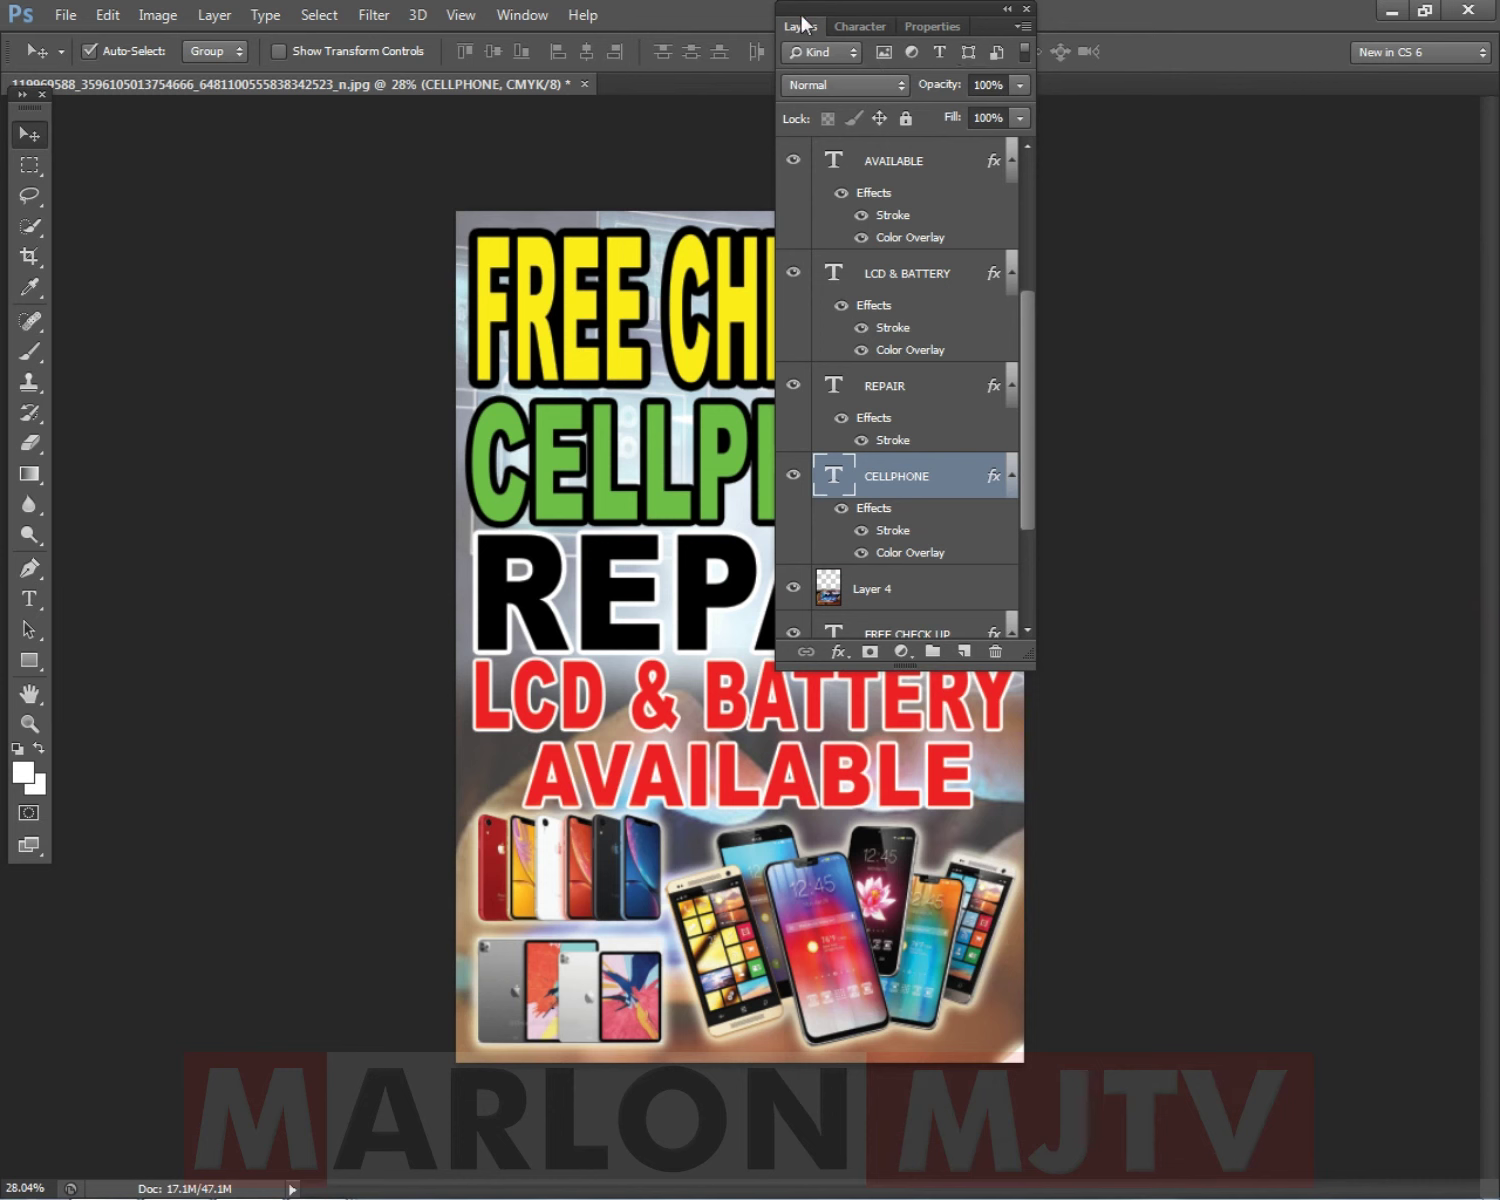
Select the REPAIR text layer and nudge it slightly down.
{"action": "left_click", "coordinate": [802, 28]}
{"action": "key", "text": "ctrl+minus"}
{"action": "key", "text": "ctrl+minus"}
{"action": "key", "text": "ctrl+minus"}
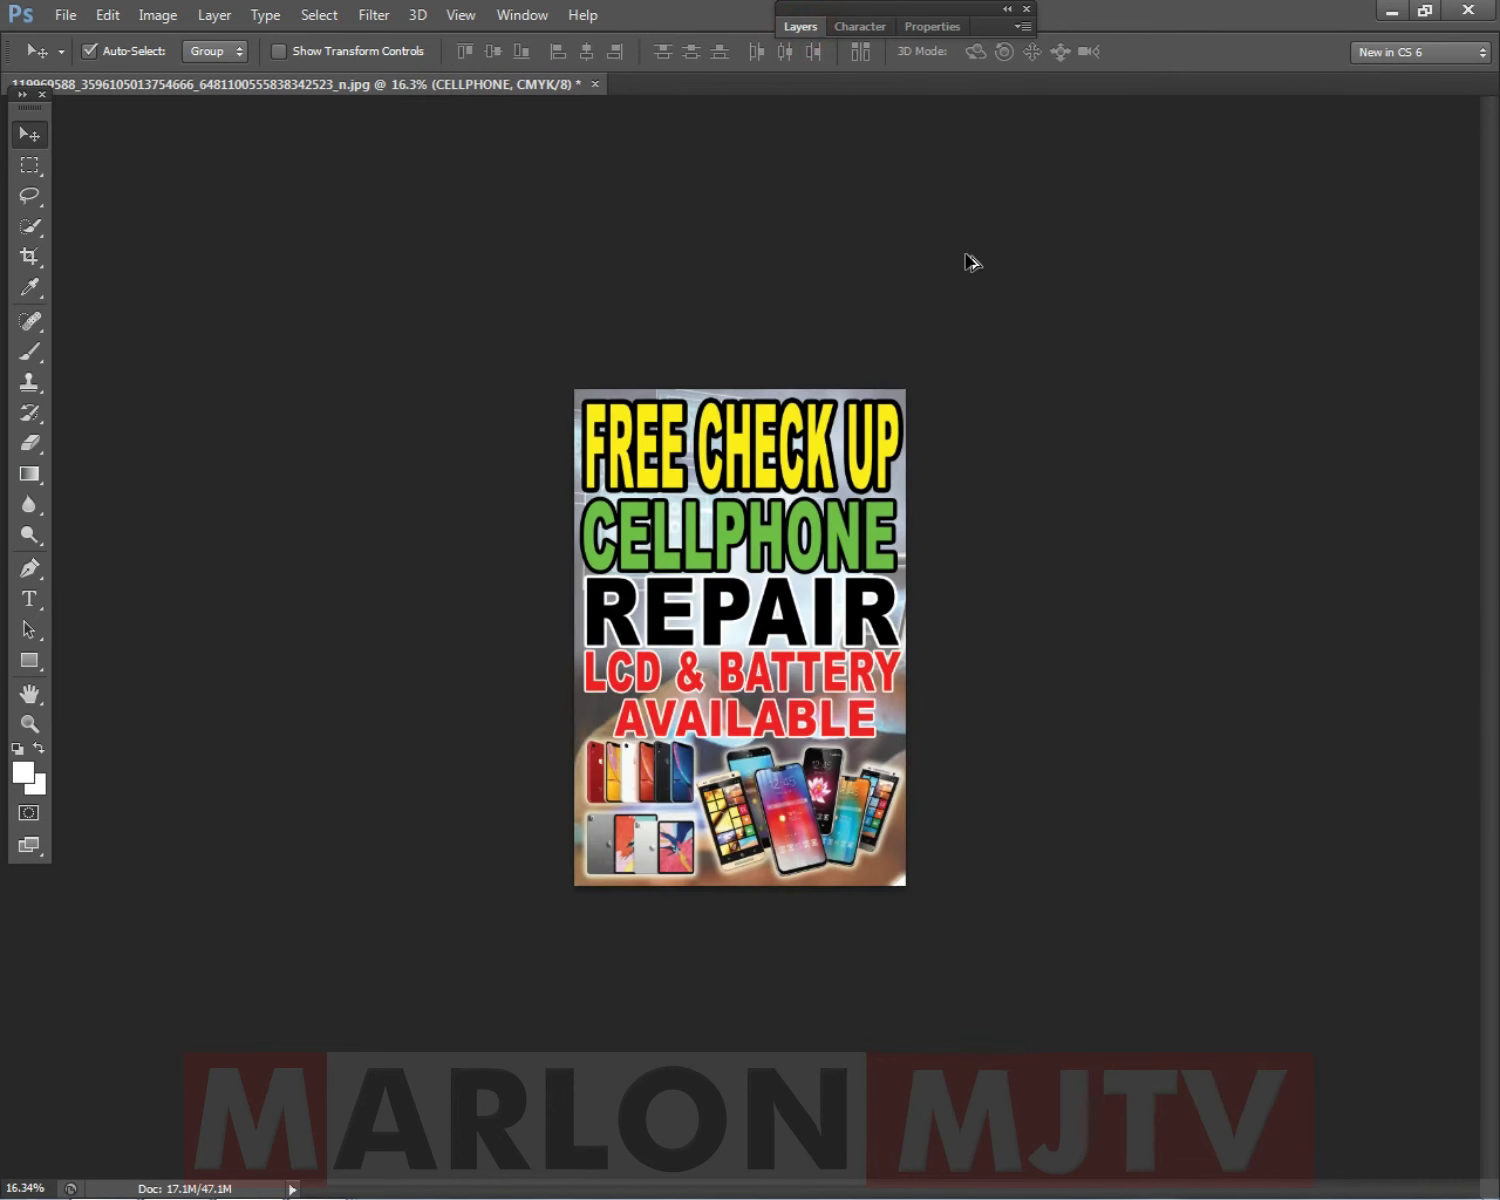
{"action": "key", "text": "ctrl+0"}
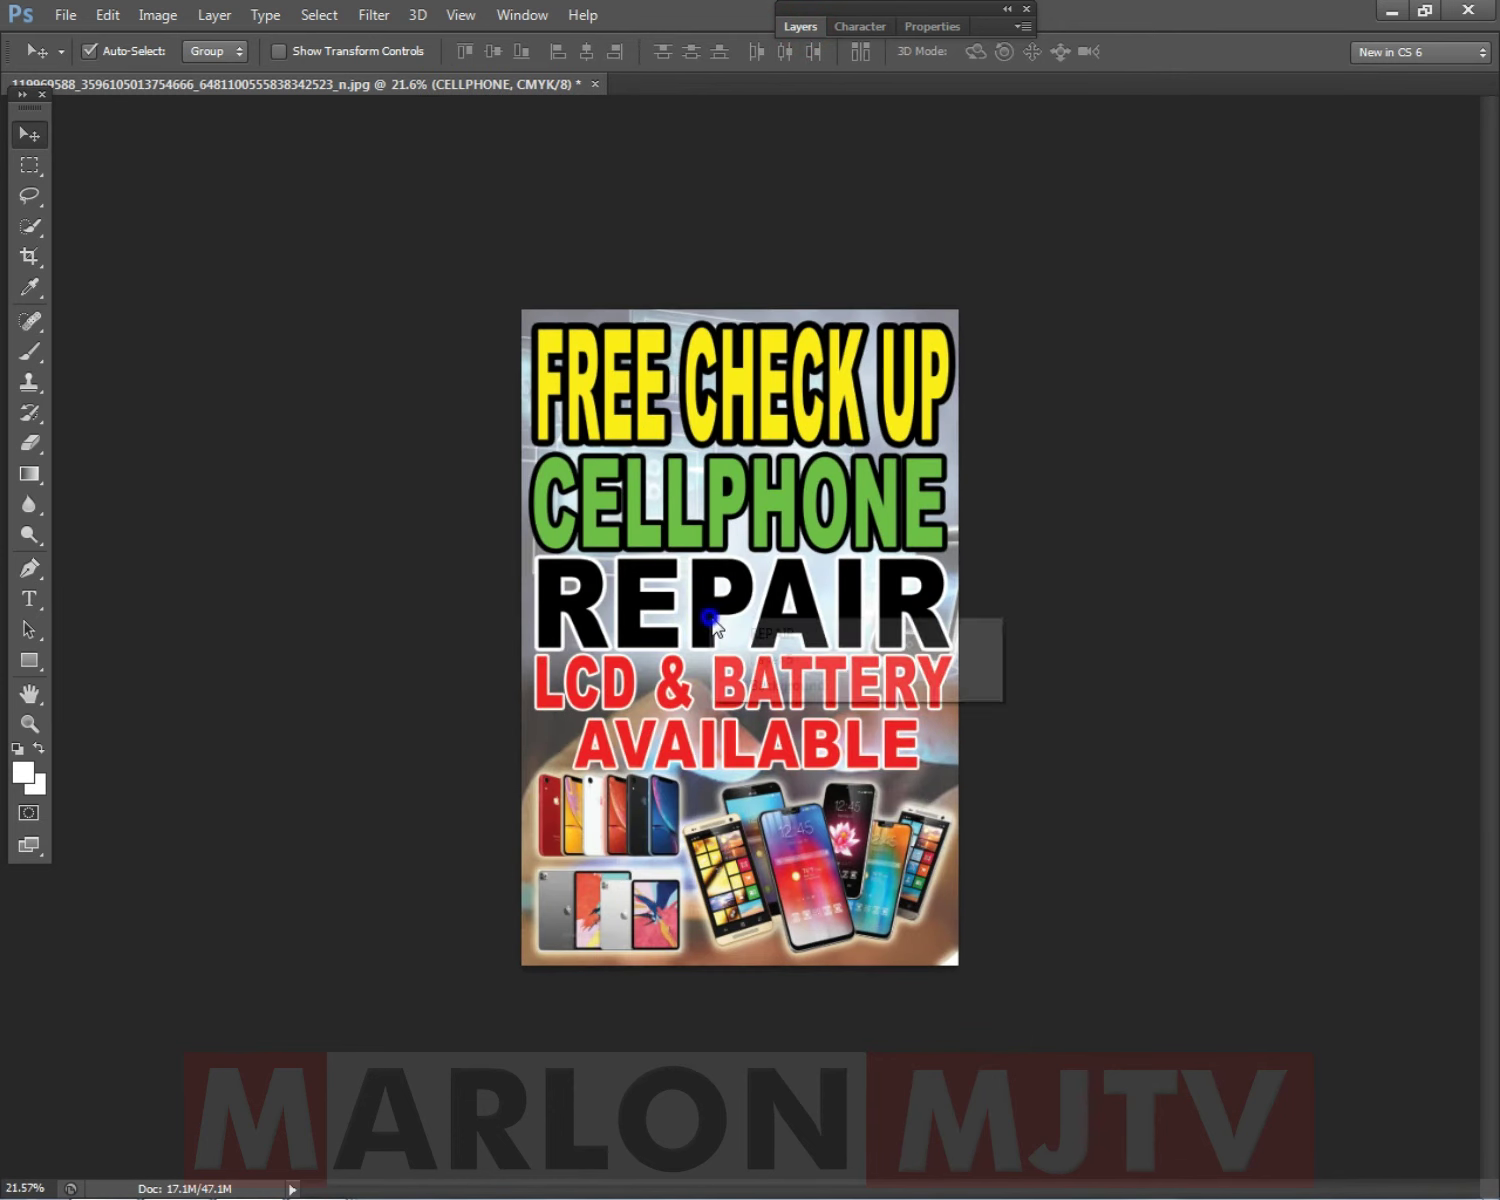
{"action": "right_click", "coordinate": [767, 608]}
{"action": "left_click", "coordinate": [935, 617]}
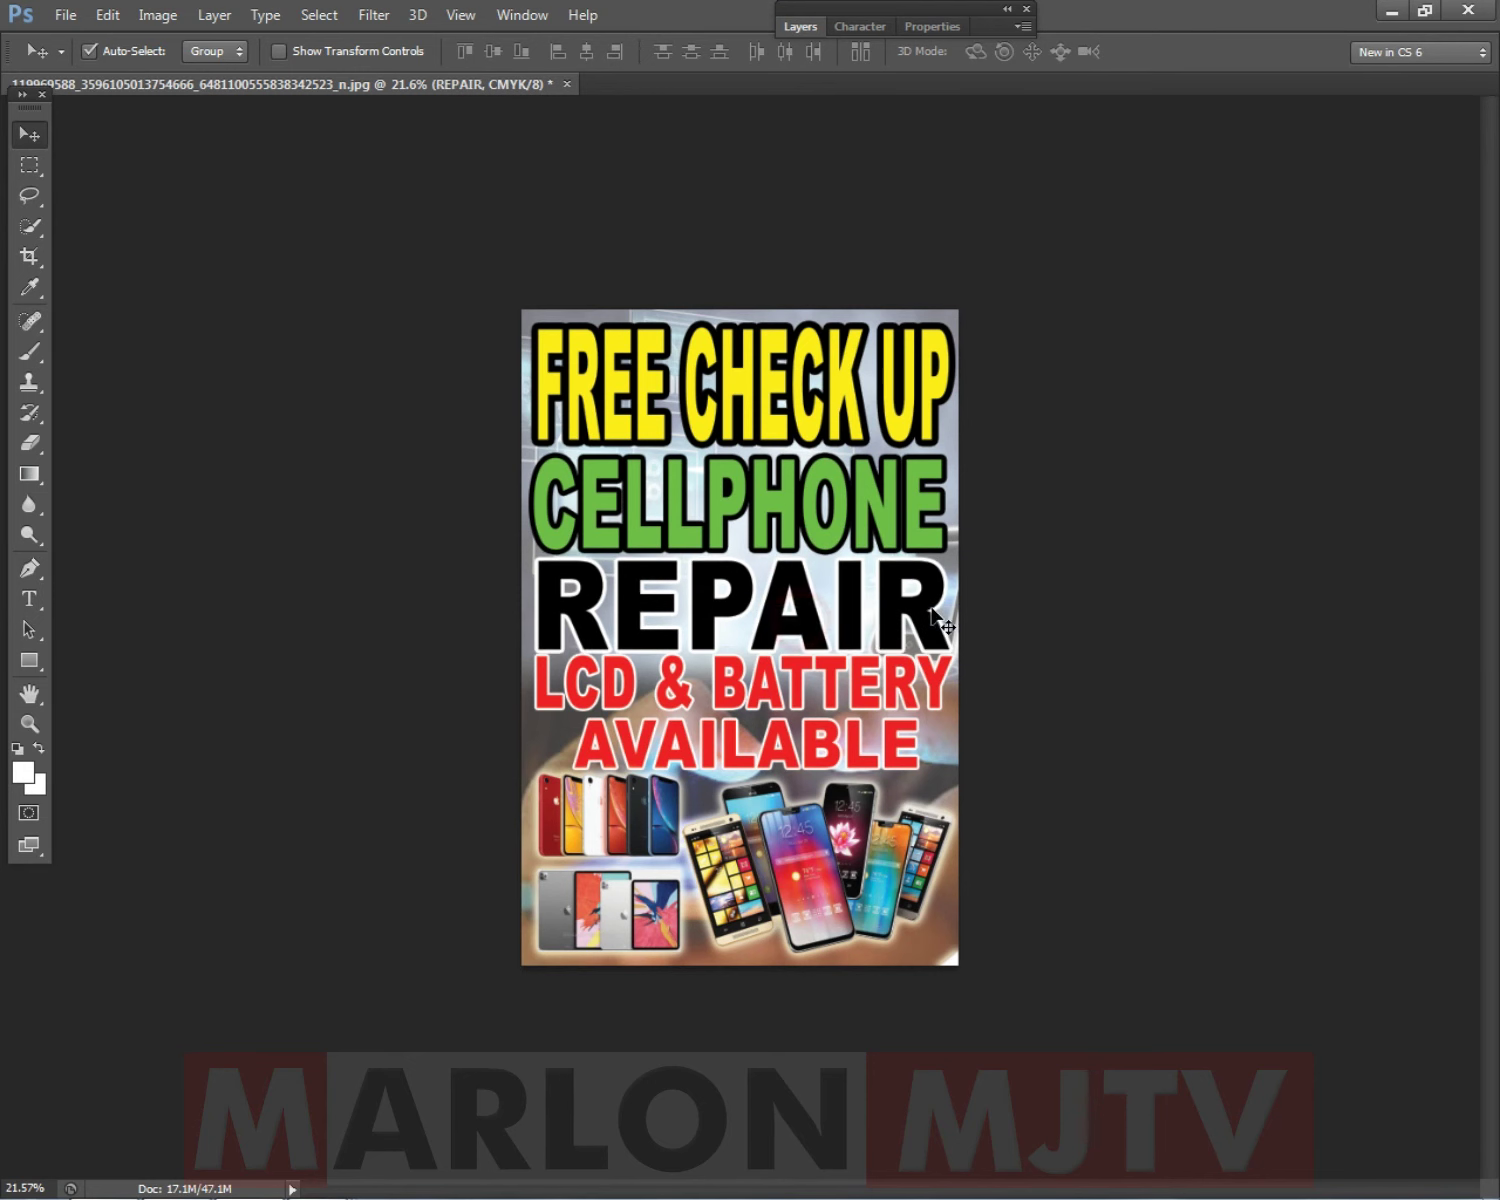
{"action": "scroll", "coordinate": [950, 517], "scroll_direction": "up", "scroll_amount": 3}
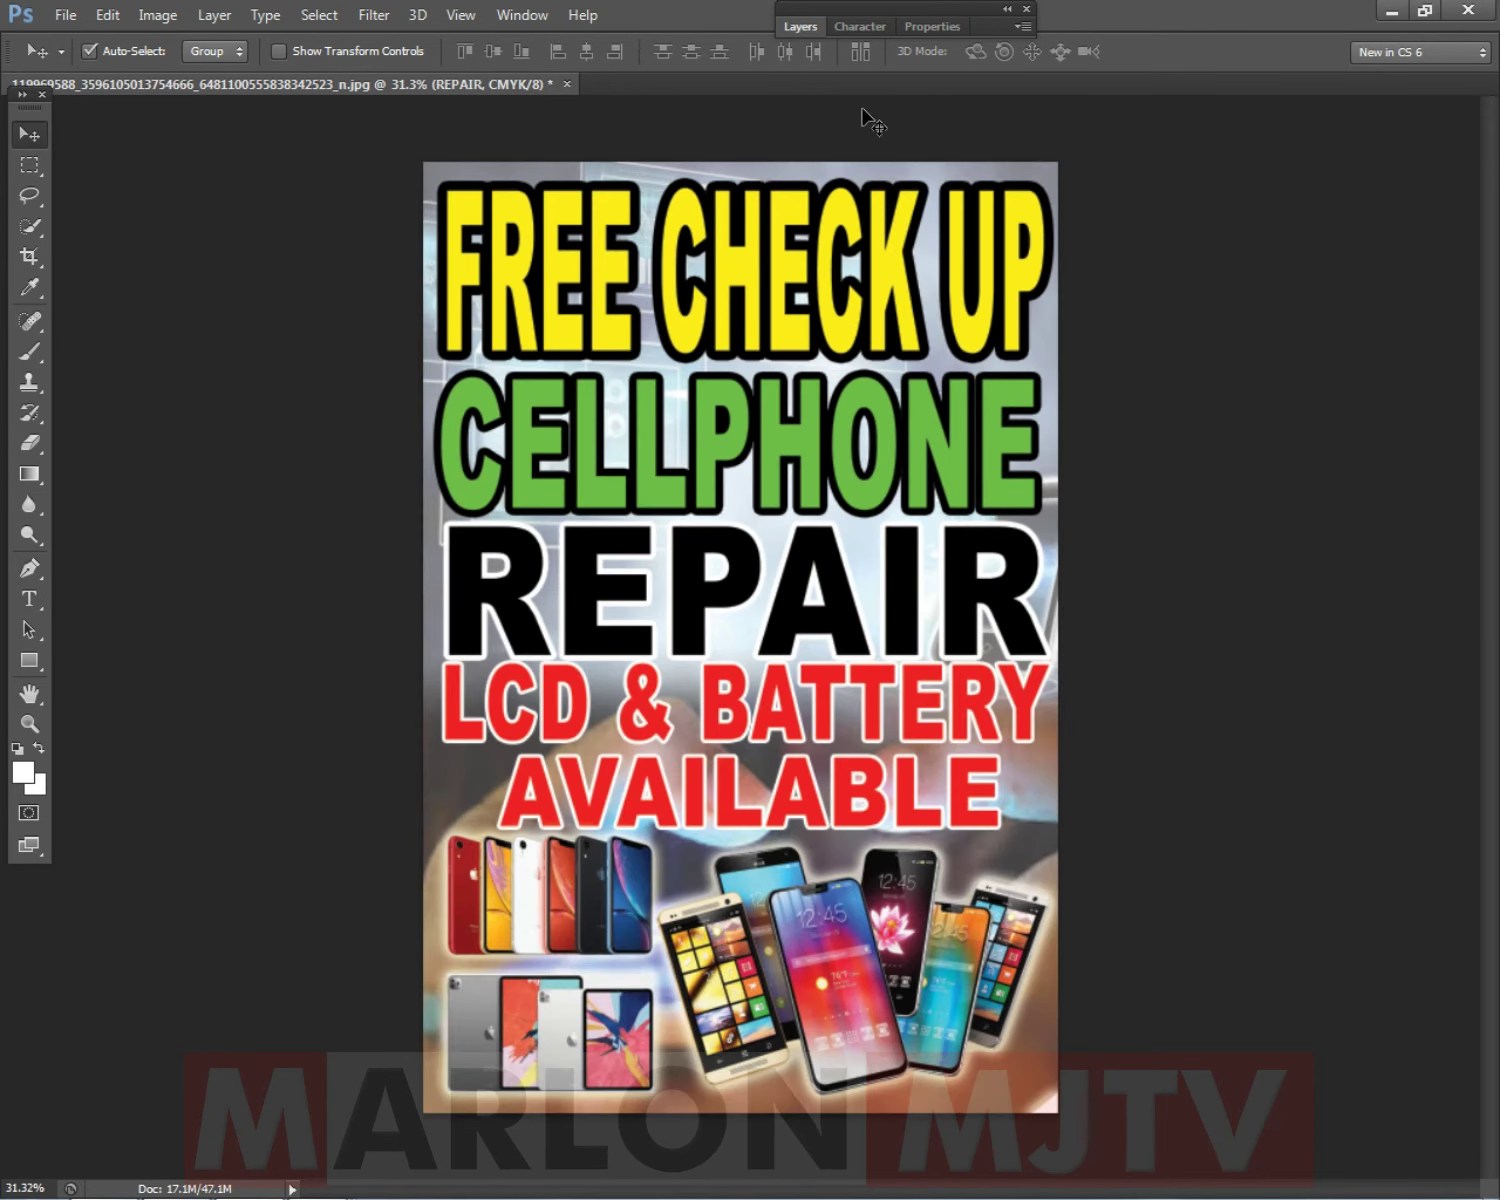
Set the REPAIR text's stroke size to 18 px and apply the layer style.
{"action": "left_click", "coordinate": [800, 27]}
{"action": "double_click", "coordinate": [943, 384]}
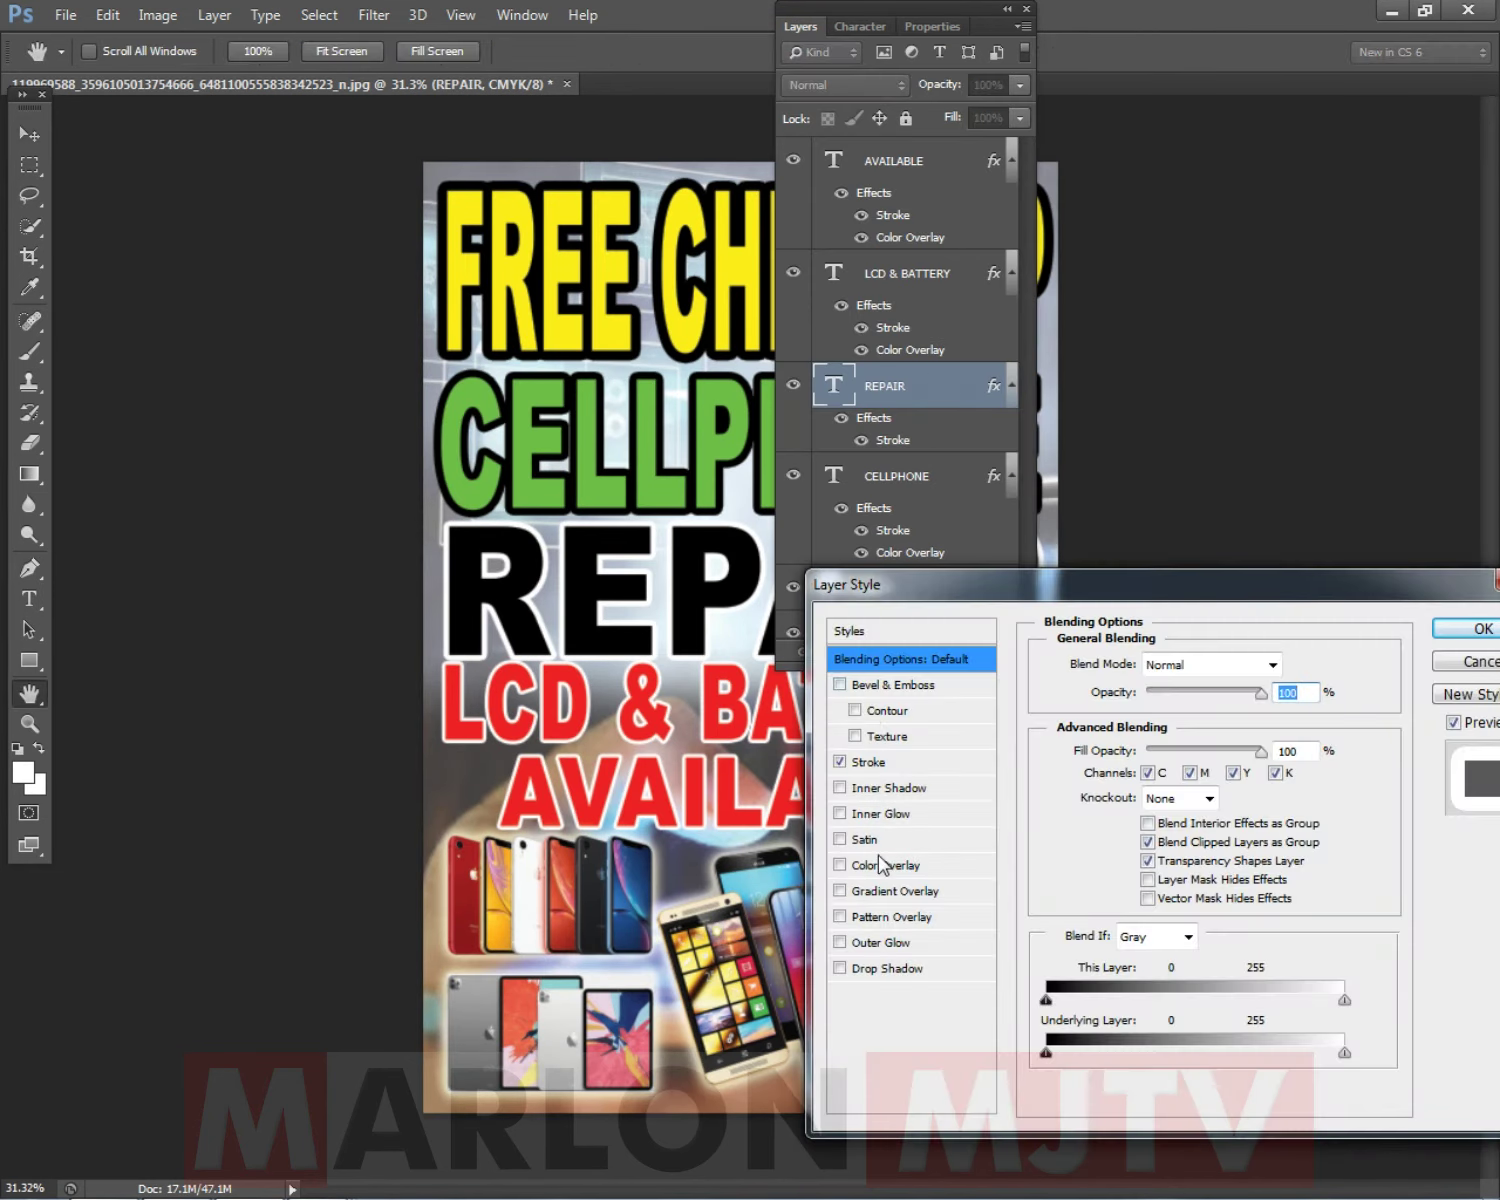
{"action": "left_click", "coordinate": [868, 762]}
{"action": "left_click_drag", "start_coordinate": [1132, 663], "coordinate": [1149, 673]}
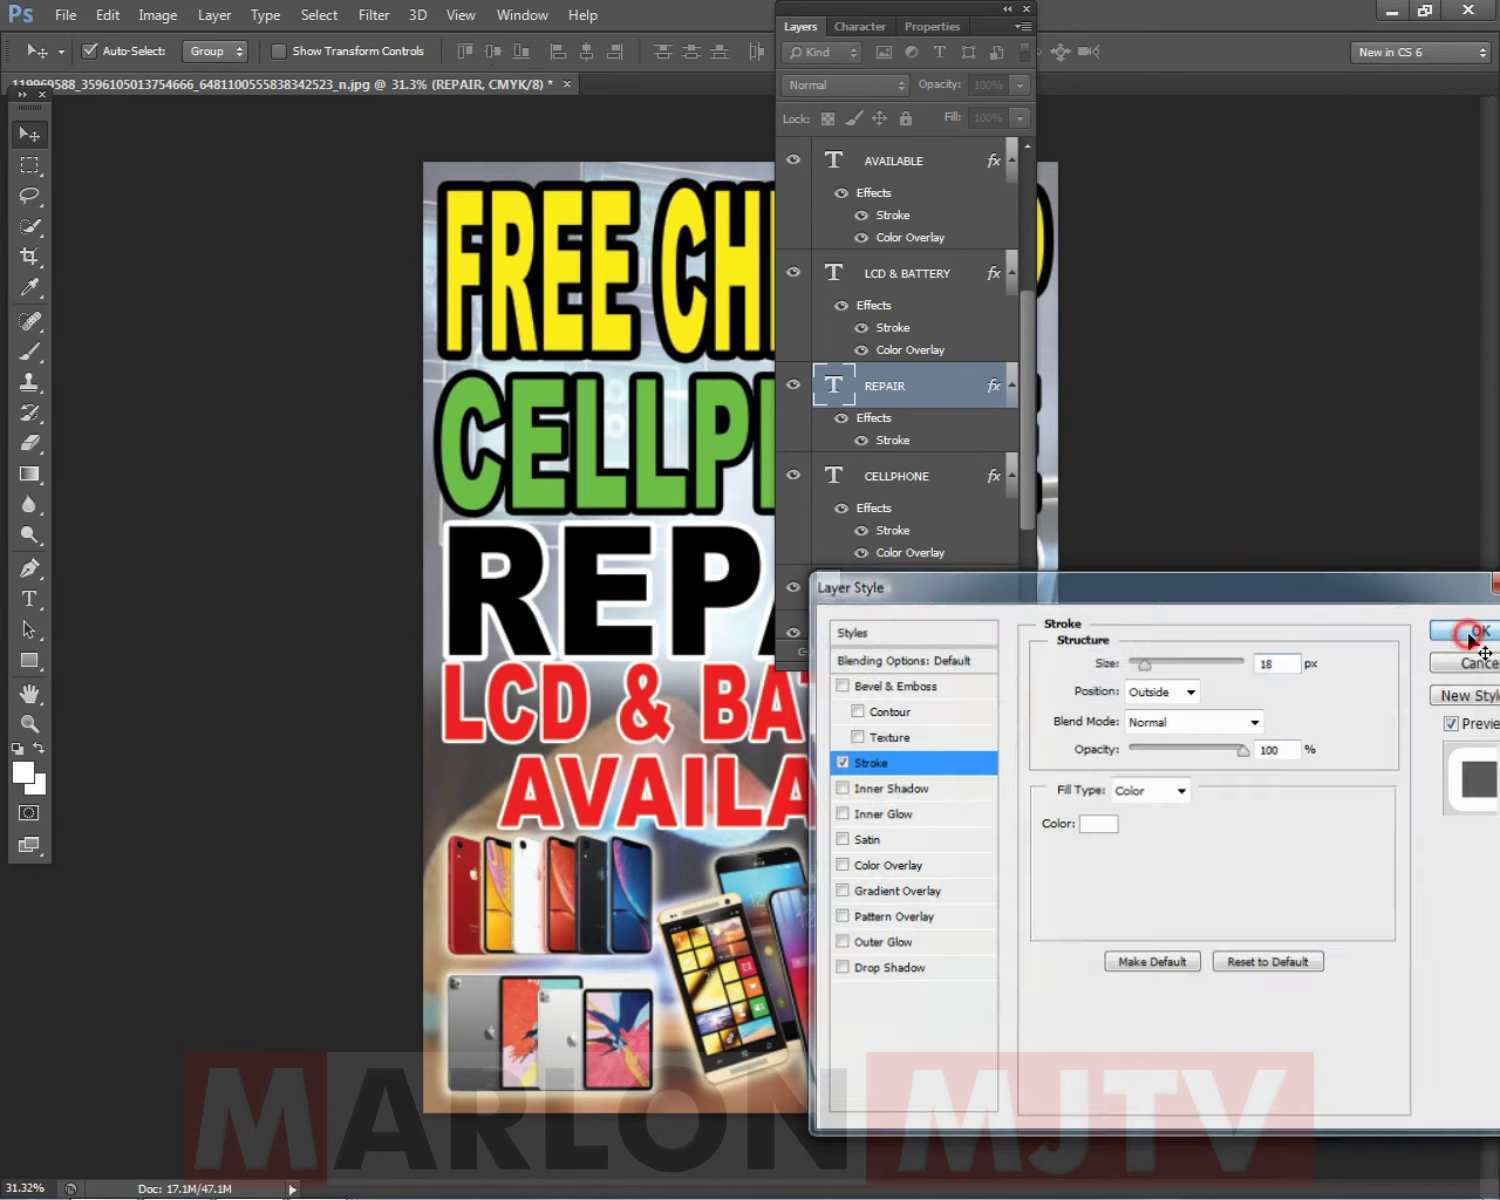
{"action": "left_click", "coordinate": [1477, 629]}
{"action": "double_click", "coordinate": [800, 27]}
Fine-tune the positions of the LCD & BATTERY, REPAIR, CELLPHONE and AVAILABLE text lines to even out their spacing.
{"action": "scroll", "coordinate": [737, 640], "scroll_direction": "down", "scroll_amount": 2}
{"action": "right_click", "coordinate": [714, 686]}
{"action": "left_click", "coordinate": [790, 702]}
{"action": "right_click", "coordinate": [716, 623]}
{"action": "left_click", "coordinate": [745, 637]}
{"action": "right_click", "coordinate": [806, 496]}
{"action": "left_click", "coordinate": [845, 518]}
{"action": "scroll", "coordinate": [1008, 653], "scroll_direction": "down", "scroll_amount": 3}
{"action": "scroll", "coordinate": [1020, 648], "scroll_direction": "up", "scroll_amount": 2}
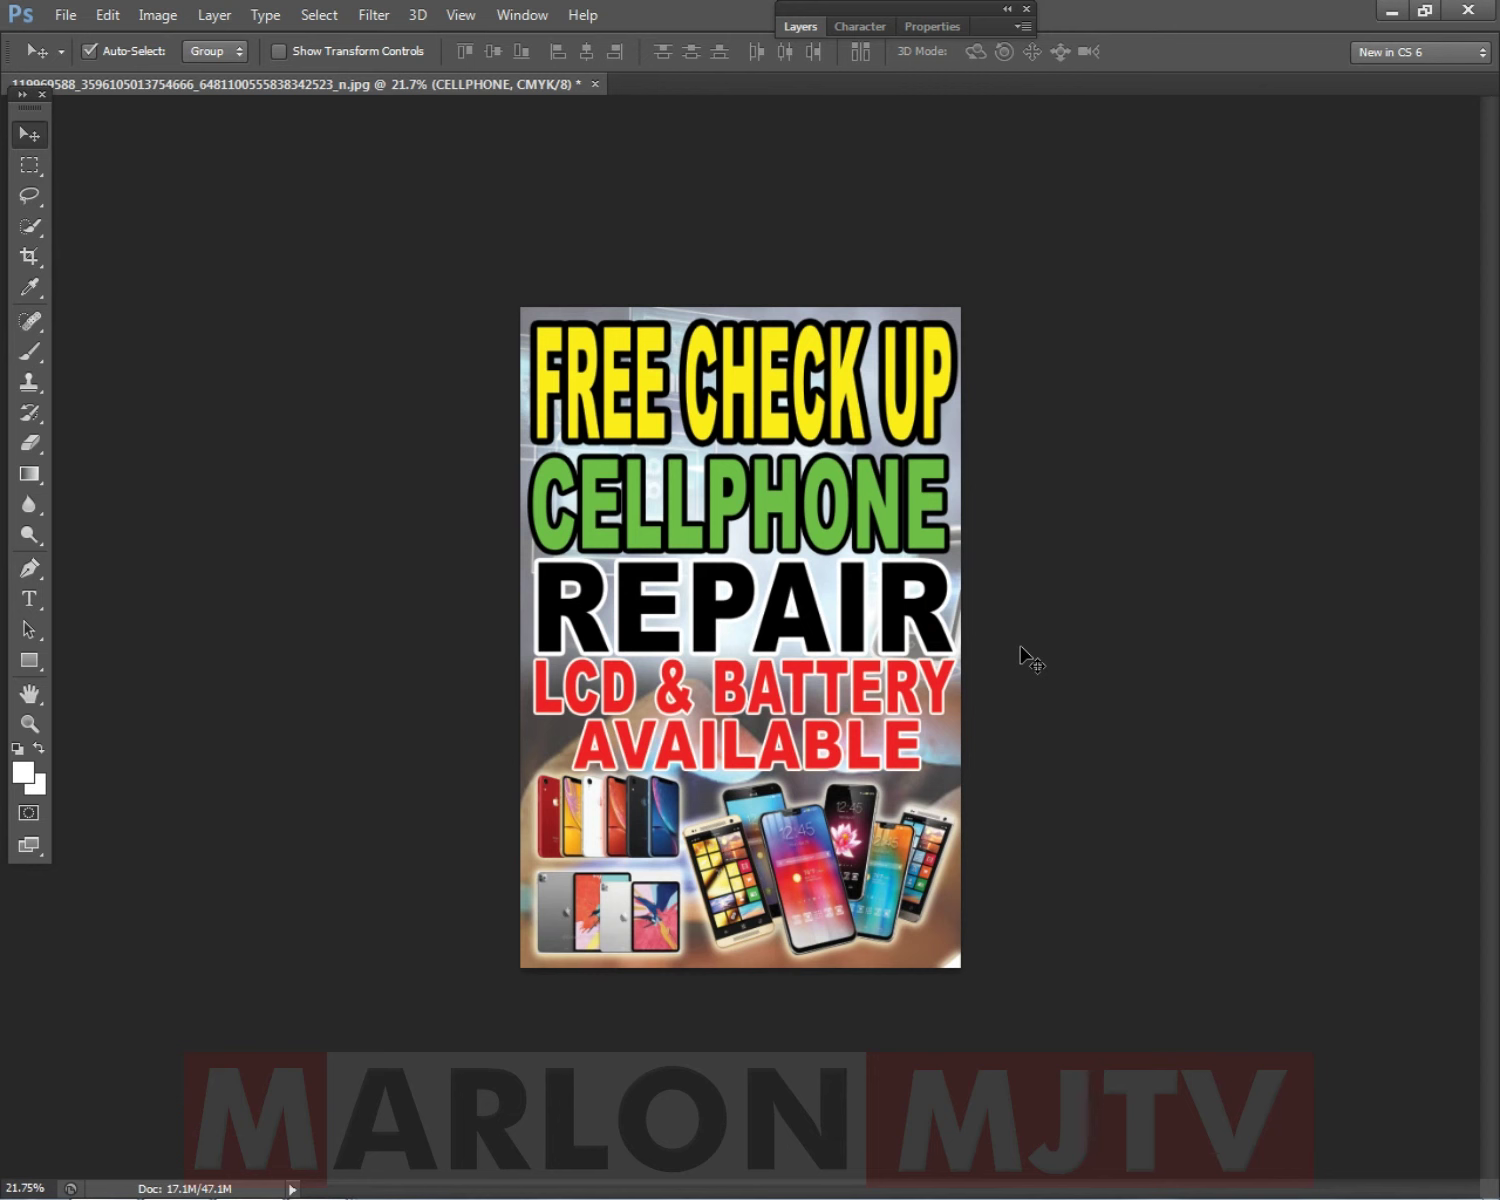
{"action": "right_click", "coordinate": [813, 731]}
{"action": "left_click", "coordinate": [885, 735]}
Review the whole signboard at different magnifications, checking the text spacing, outlines and phone pictures.
{"action": "scroll", "coordinate": [1135, 830], "scroll_direction": "down", "scroll_amount": 3}
{"action": "scroll", "coordinate": [1132, 847], "scroll_direction": "up", "scroll_amount": 5}
{"action": "scroll", "coordinate": [1229, 881], "scroll_direction": "down", "scroll_amount": 2}
{"action": "scroll", "coordinate": [1320, 887], "scroll_direction": "up", "scroll_amount": 1}
{"action": "scroll", "coordinate": [1317, 883], "scroll_direction": "down", "scroll_amount": 1}
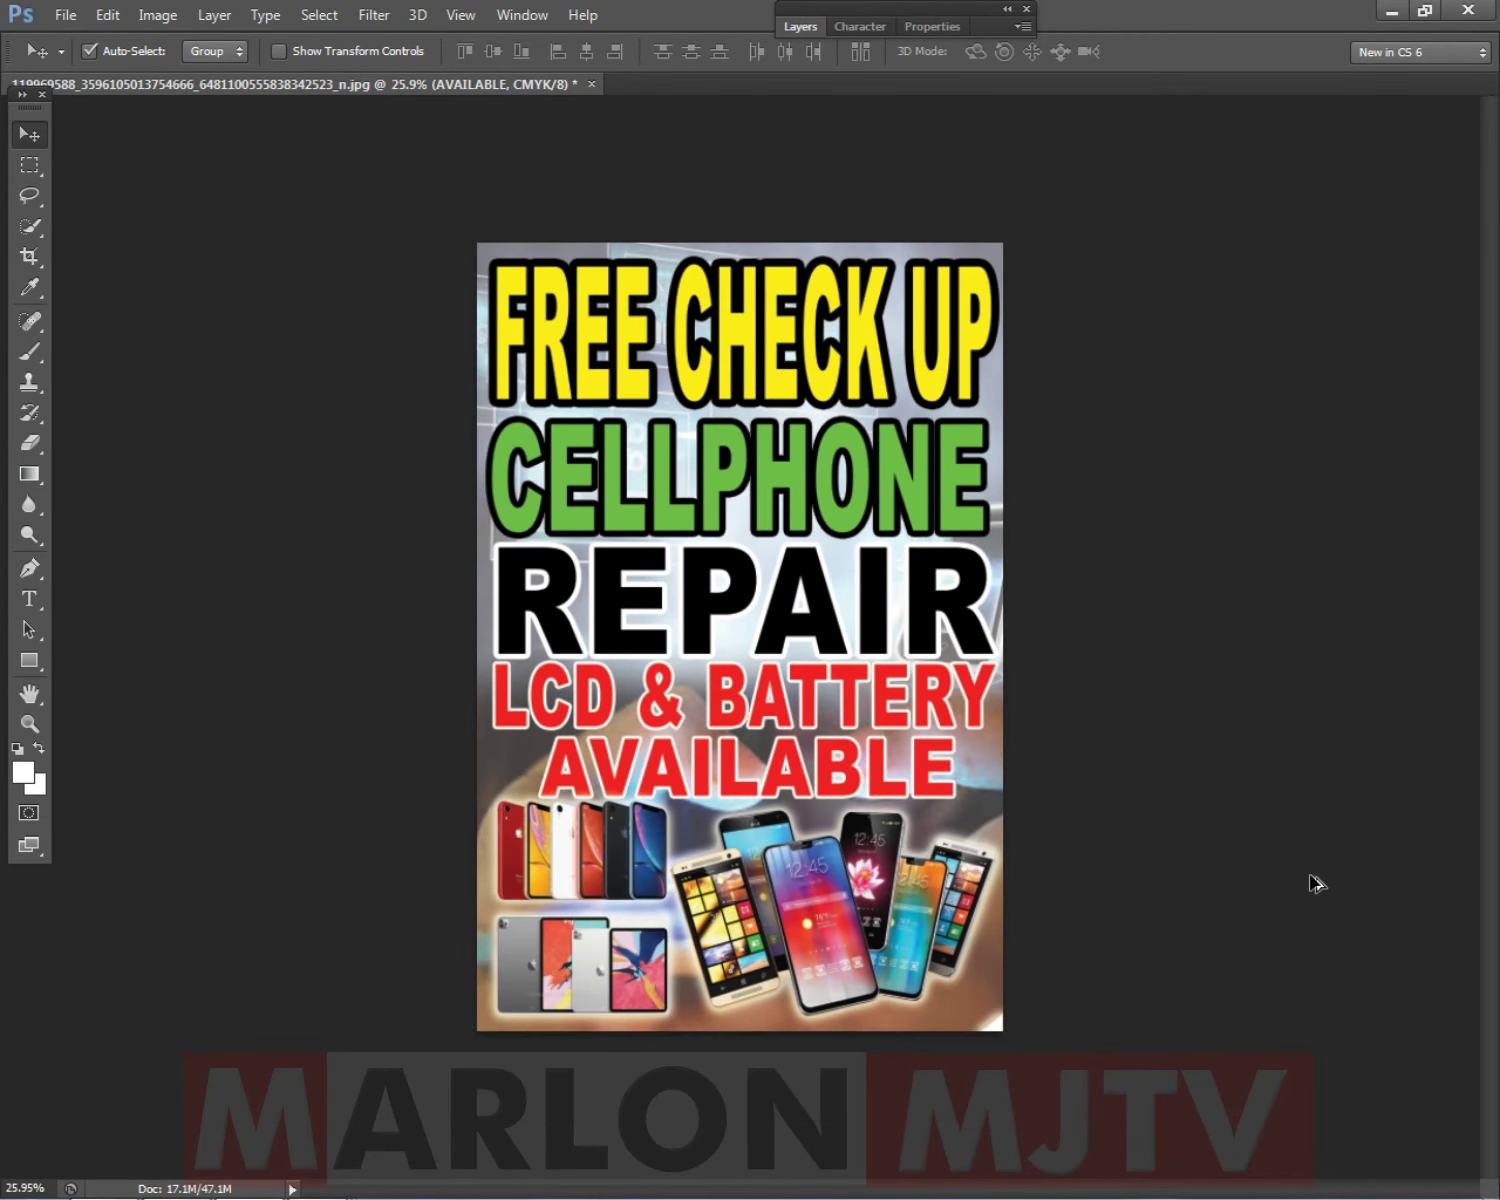
{"action": "scroll", "coordinate": [1310, 880], "scroll_direction": "down", "scroll_amount": 1}
{"action": "scroll", "coordinate": [1160, 805], "scroll_direction": "up", "scroll_amount": 1}
{"action": "scroll", "coordinate": [930, 665], "scroll_direction": "up", "scroll_amount": 1}
{"action": "scroll", "coordinate": [925, 662], "scroll_direction": "down", "scroll_amount": 1}
{"action": "scroll", "coordinate": [925, 662], "scroll_direction": "up", "scroll_amount": 1}
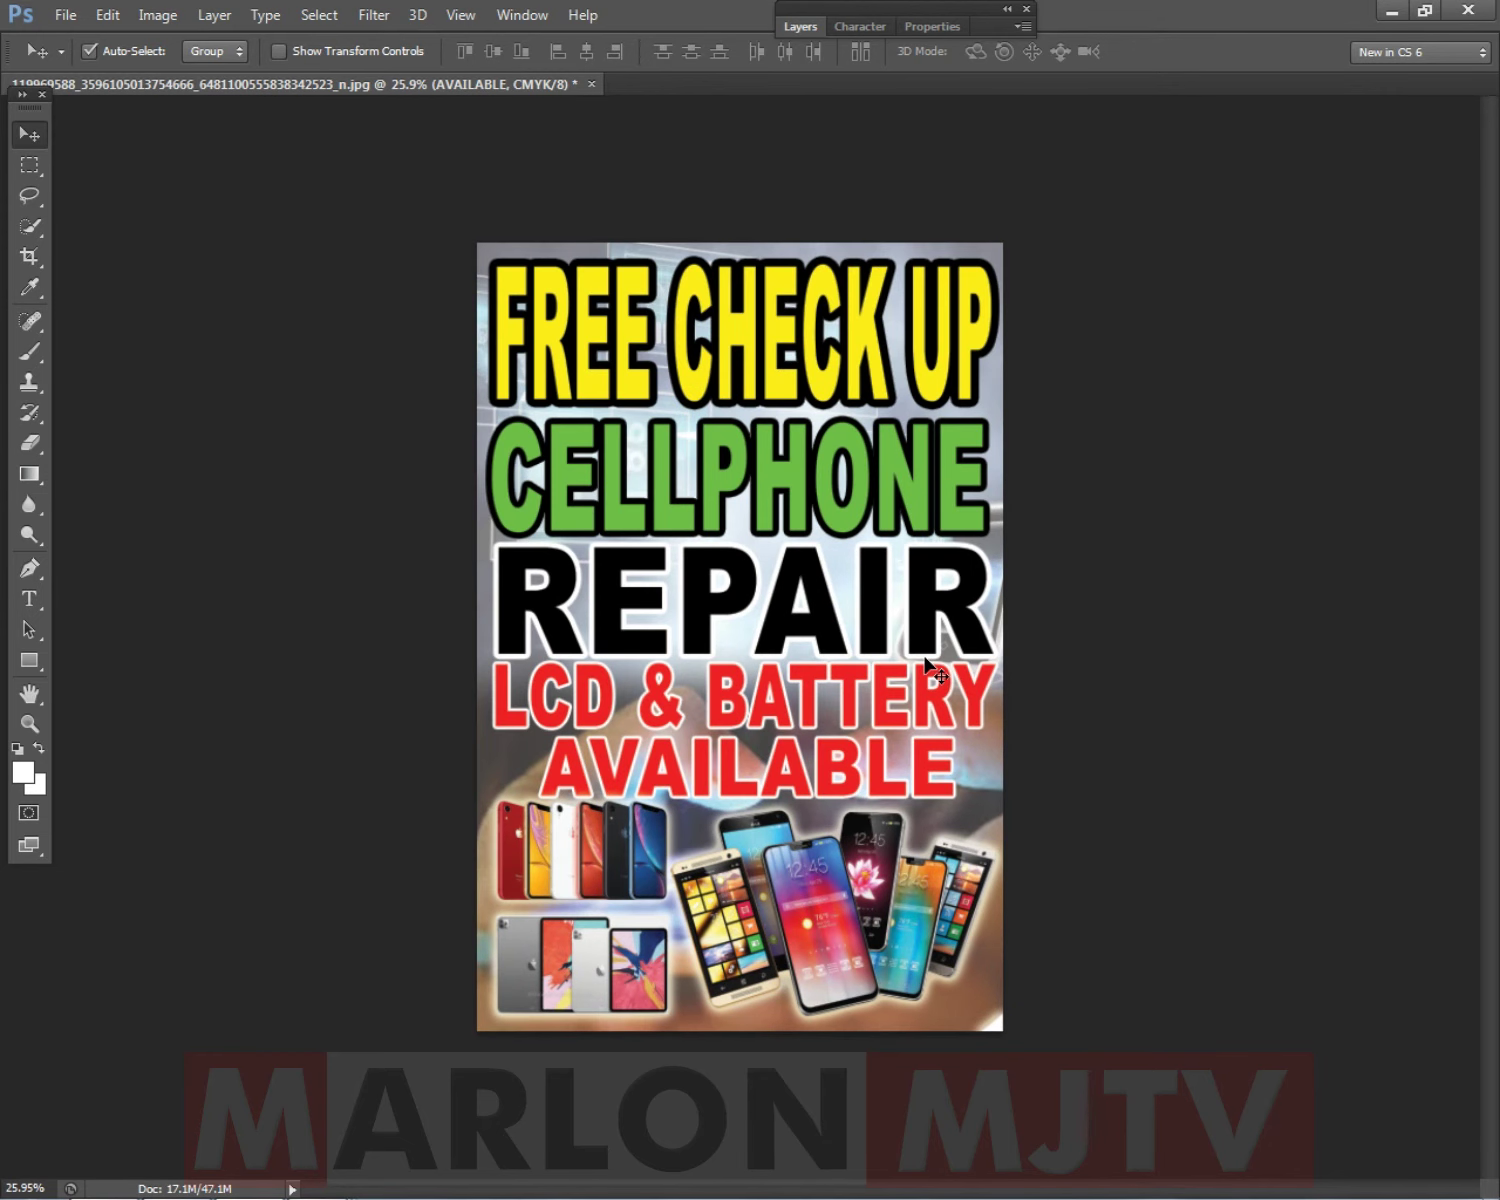